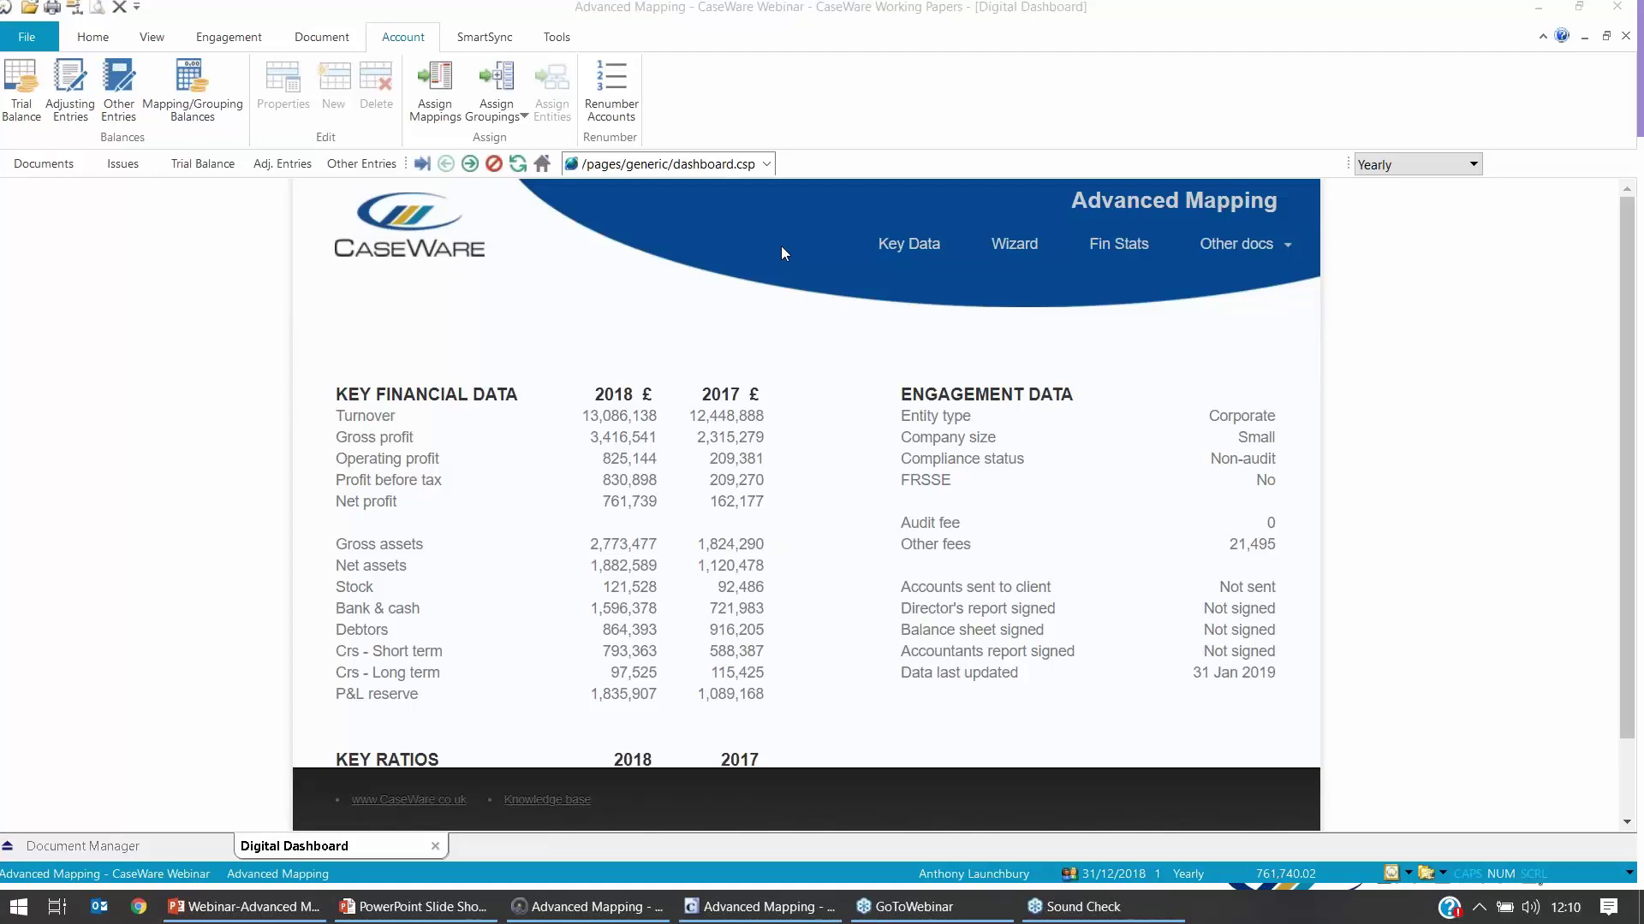
# Step: Open the working trial balance and add Map No (Flip) to its active columns
pyautogui.click(188, 164)
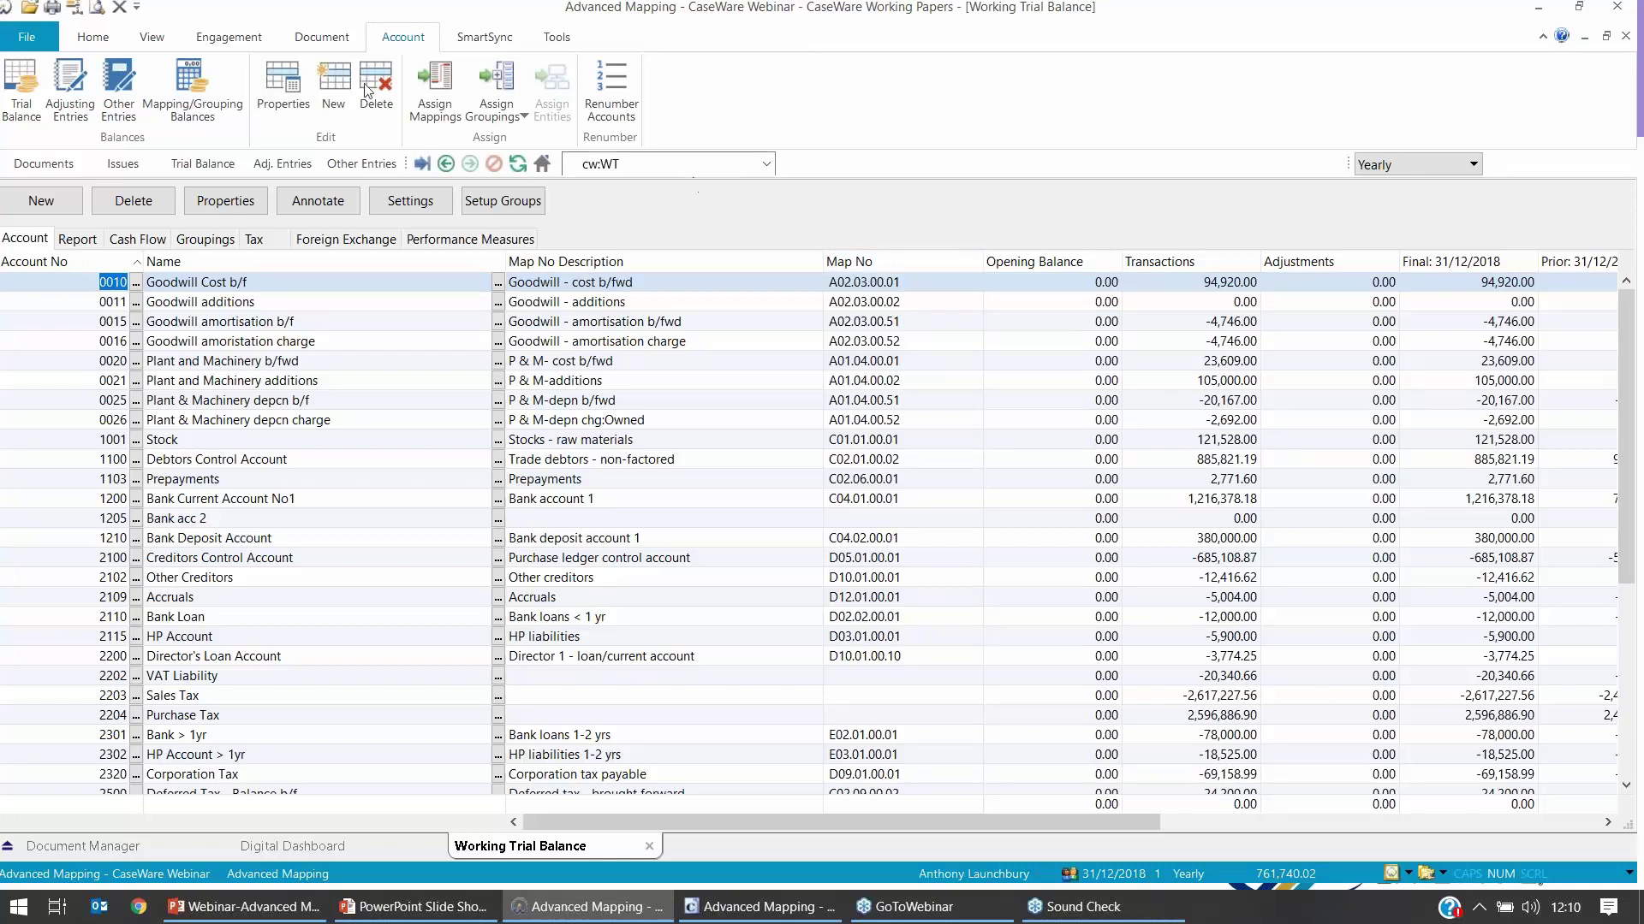
pyautogui.click(152, 37)
pyautogui.click(165, 100)
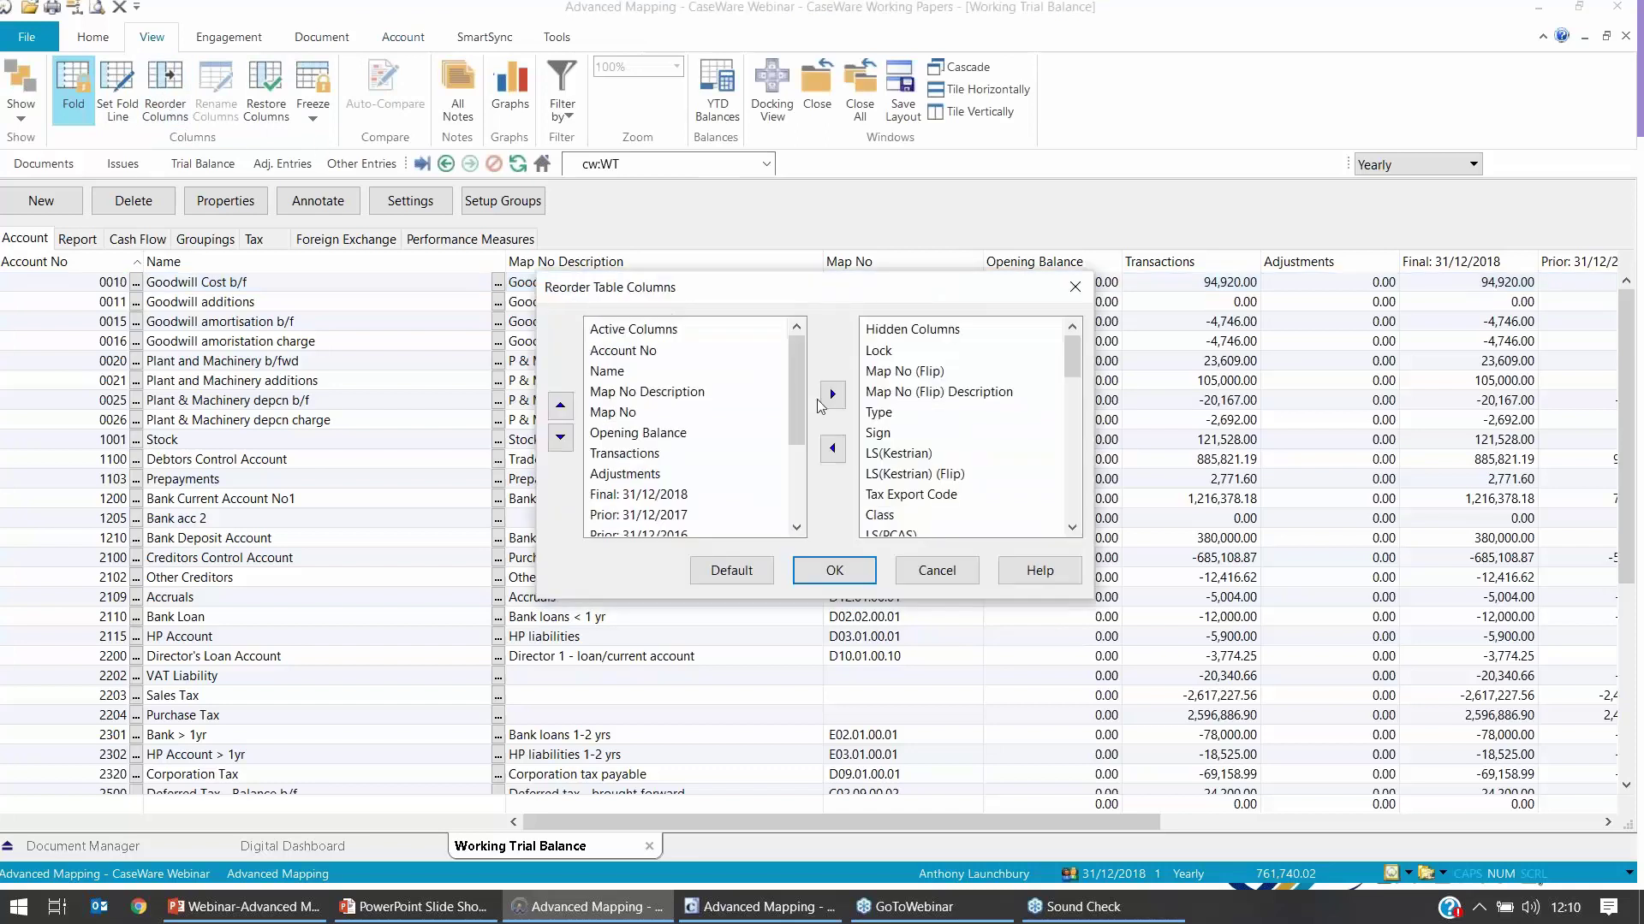
pyautogui.click(905, 374)
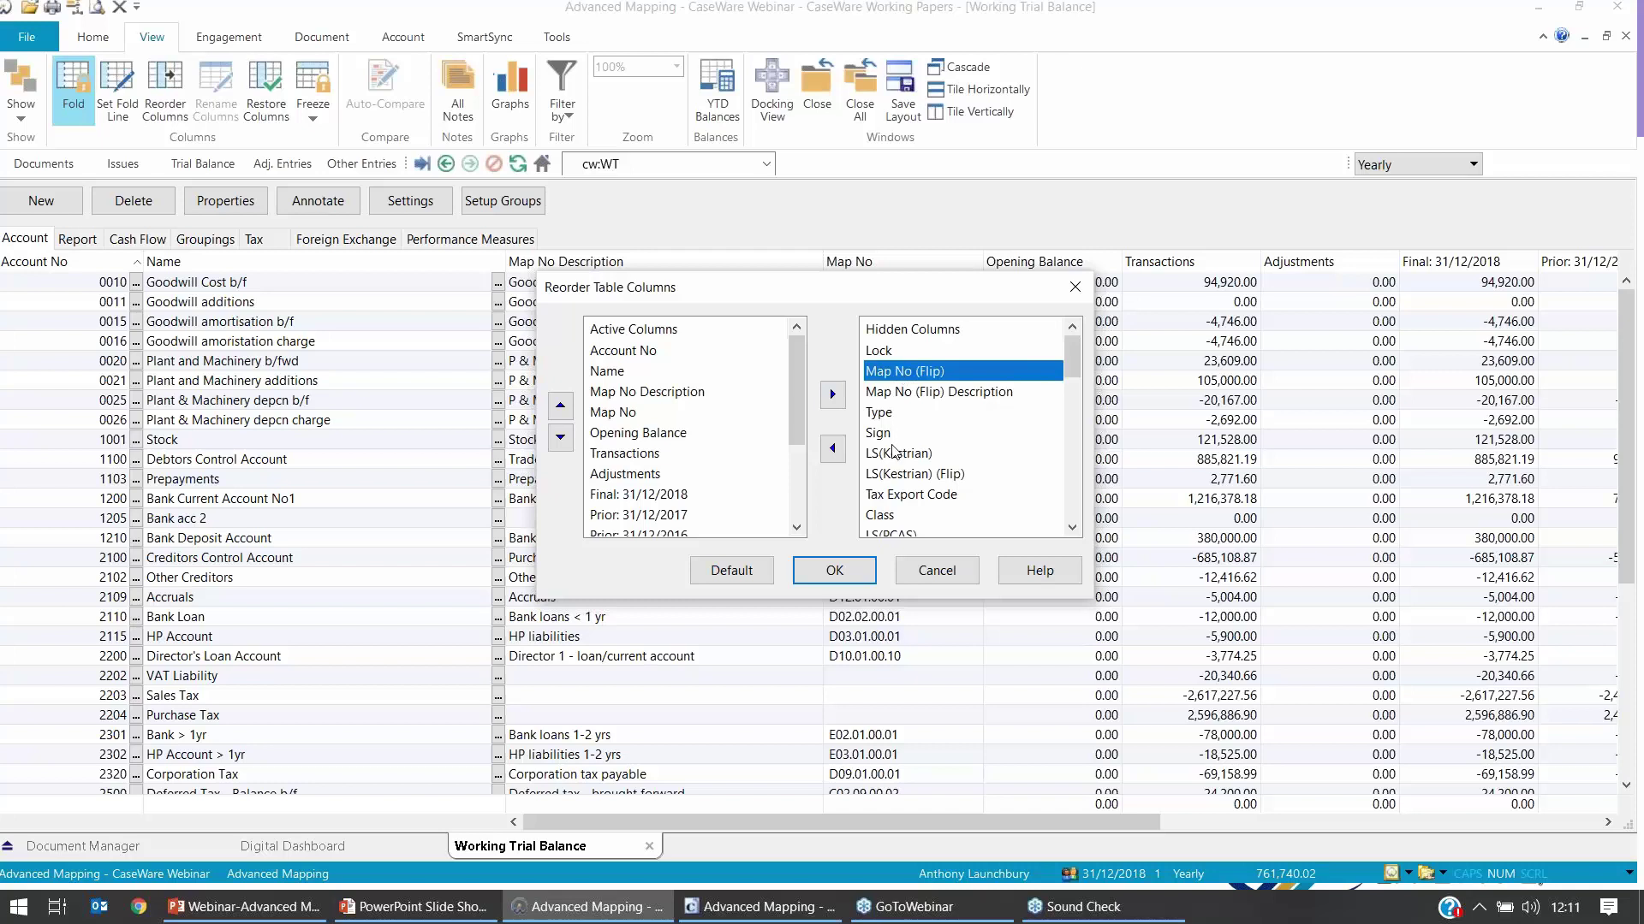
pyautogui.click(835, 450)
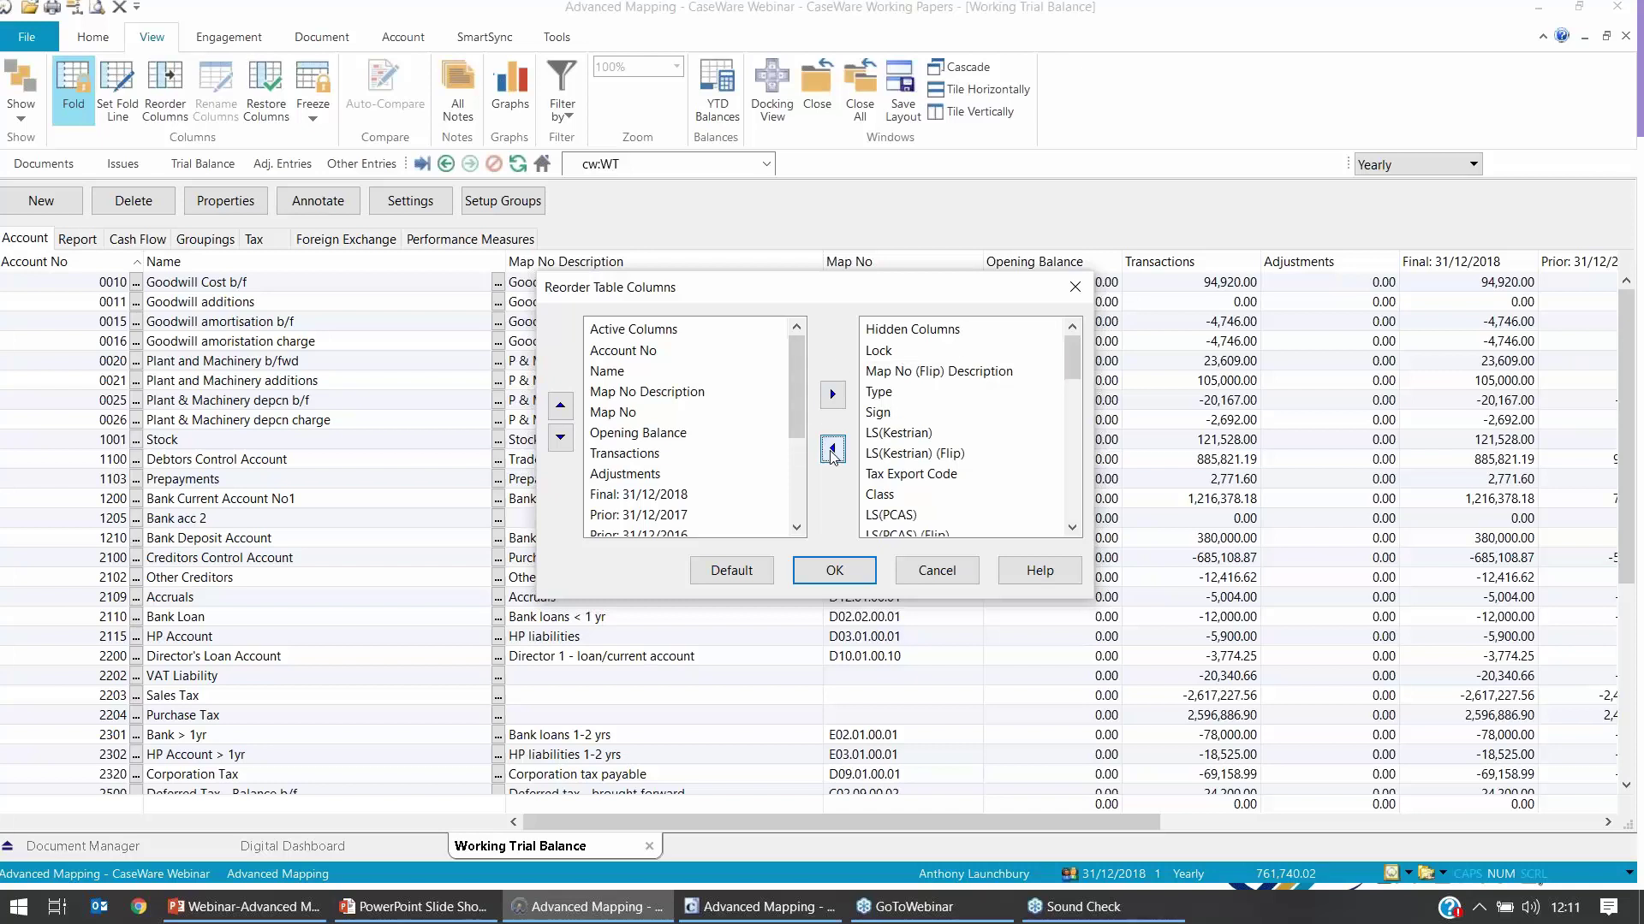
# Step: Move the Map No (Flip) column up to directly after Map No and apply the new column order
pyautogui.moveTo(799, 410); pyautogui.dragTo(798, 486)
pyautogui.click(622, 517)
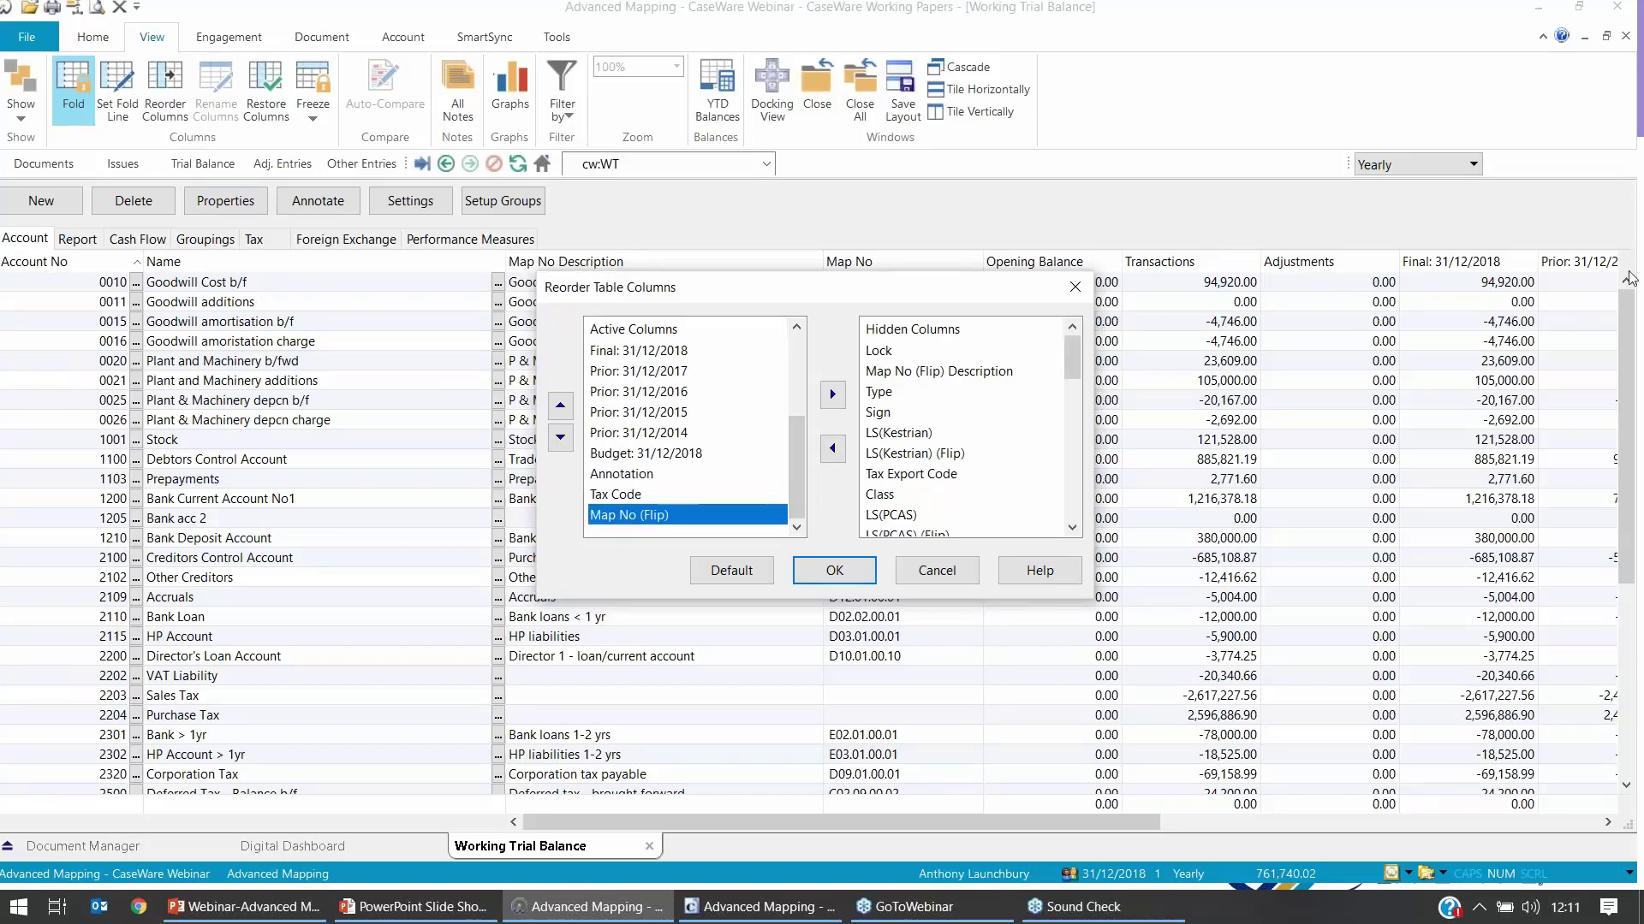
pyautogui.click(560, 404)
pyautogui.click(560, 405)
pyautogui.click(560, 405)
pyautogui.click(560, 405)
pyautogui.click(560, 405)
pyautogui.click(561, 406)
pyautogui.click(562, 407)
pyautogui.click(560, 405)
pyautogui.click(559, 404)
pyautogui.click(560, 405)
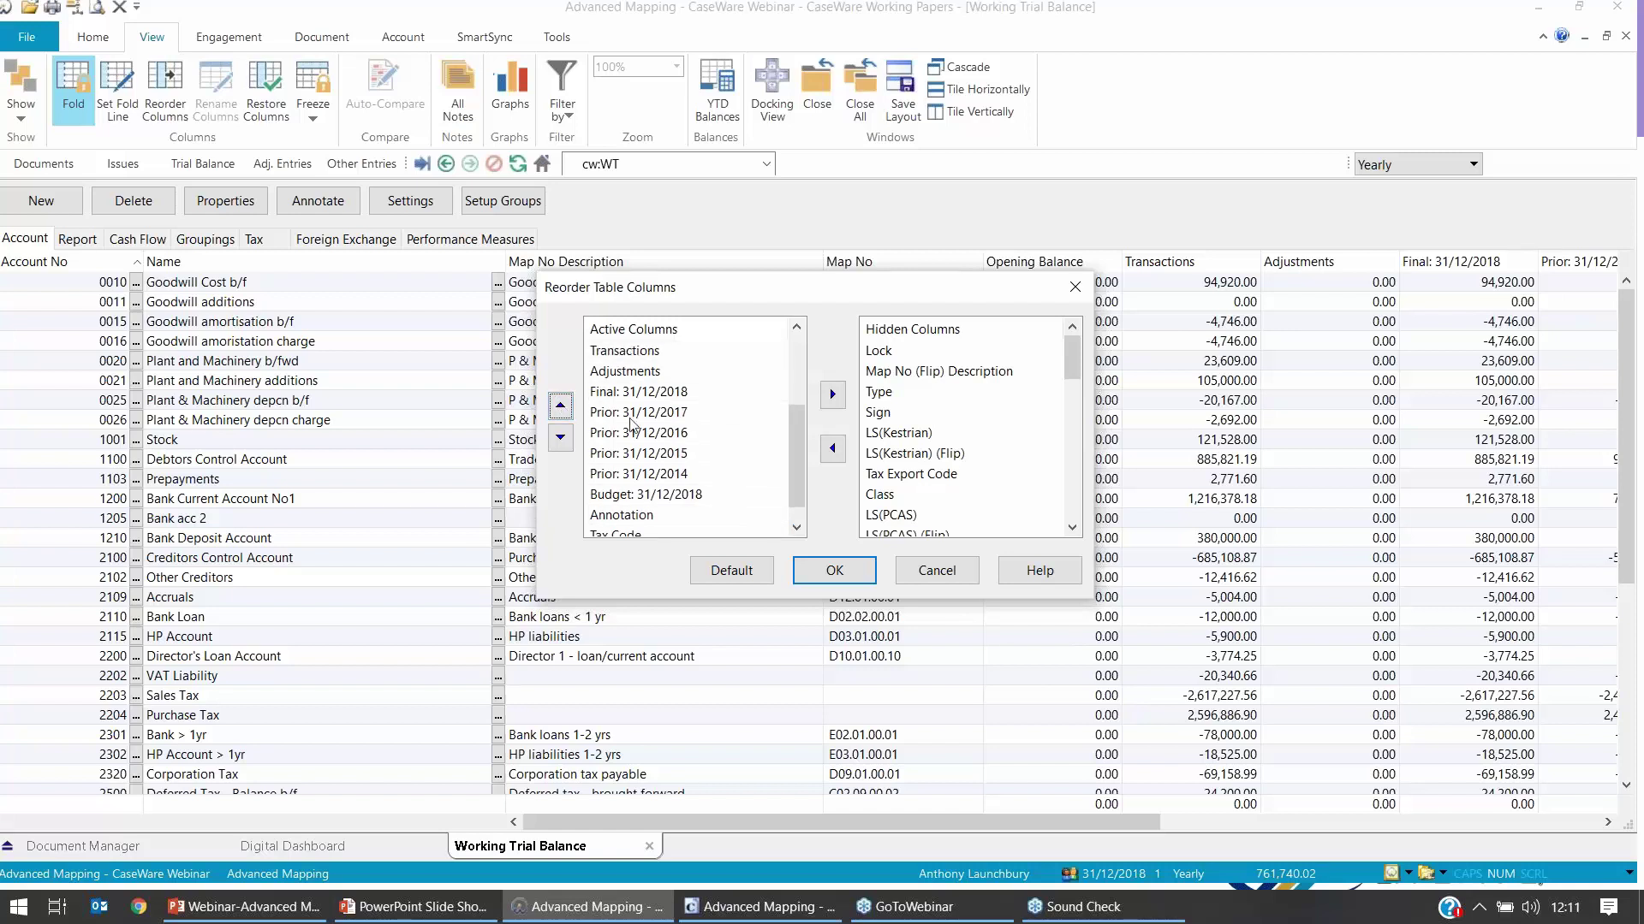
pyautogui.click(560, 405)
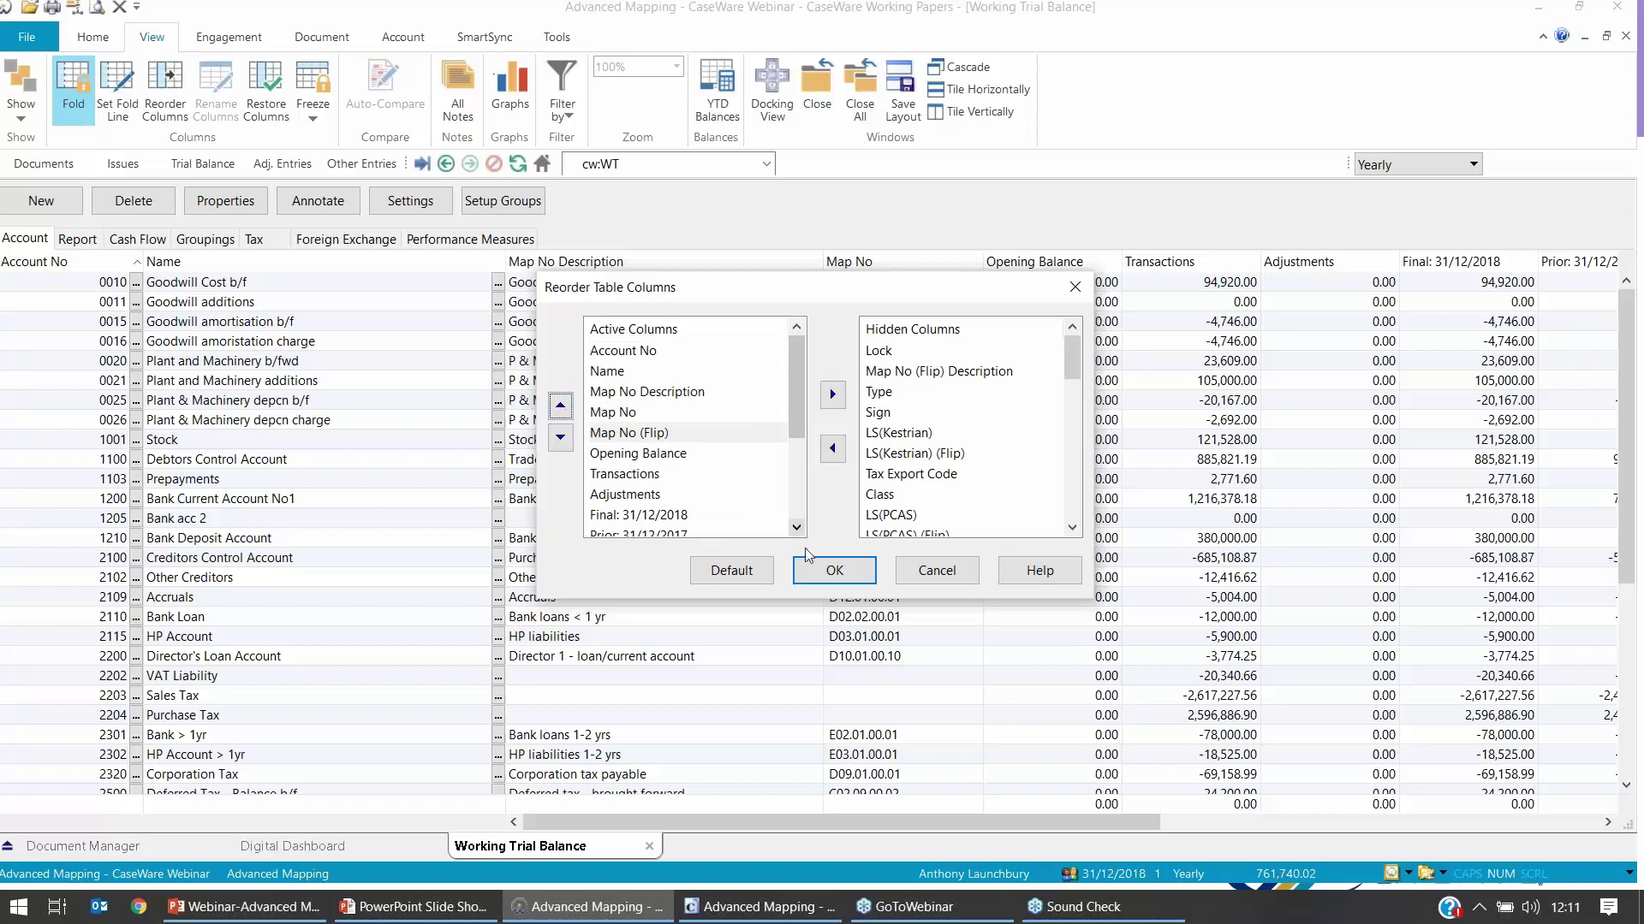
pyautogui.click(842, 580)
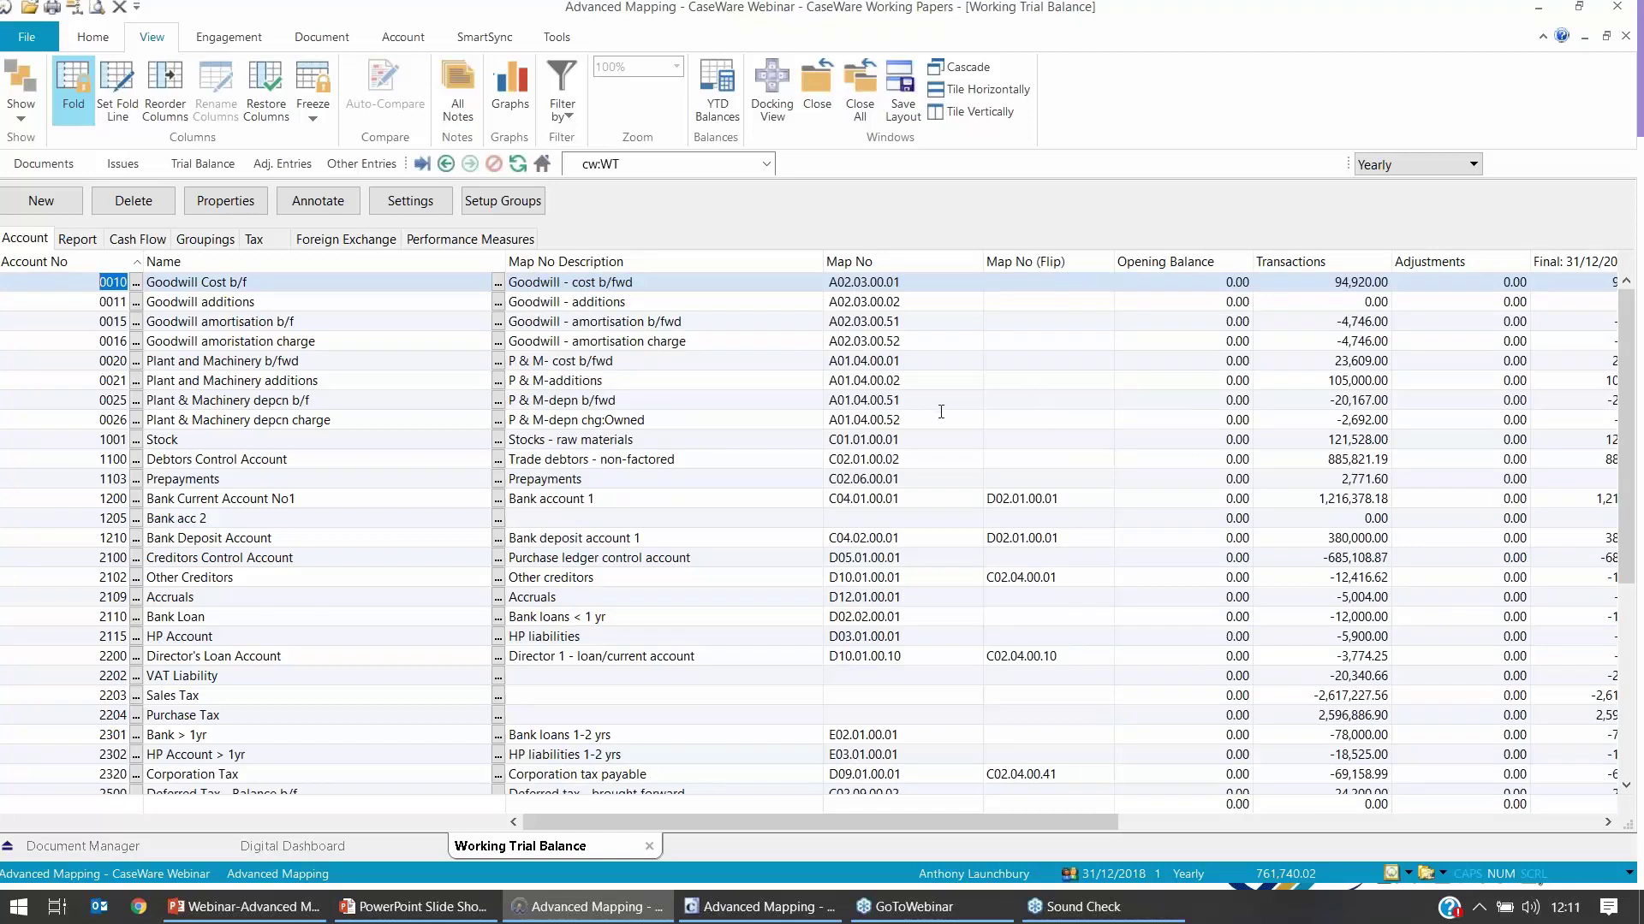
# Step: Examine the Map No and Map No (Flip) codes of the trial balance accounts, including Bank Current Account No1 and Sales Type A
pyautogui.click(915, 497)
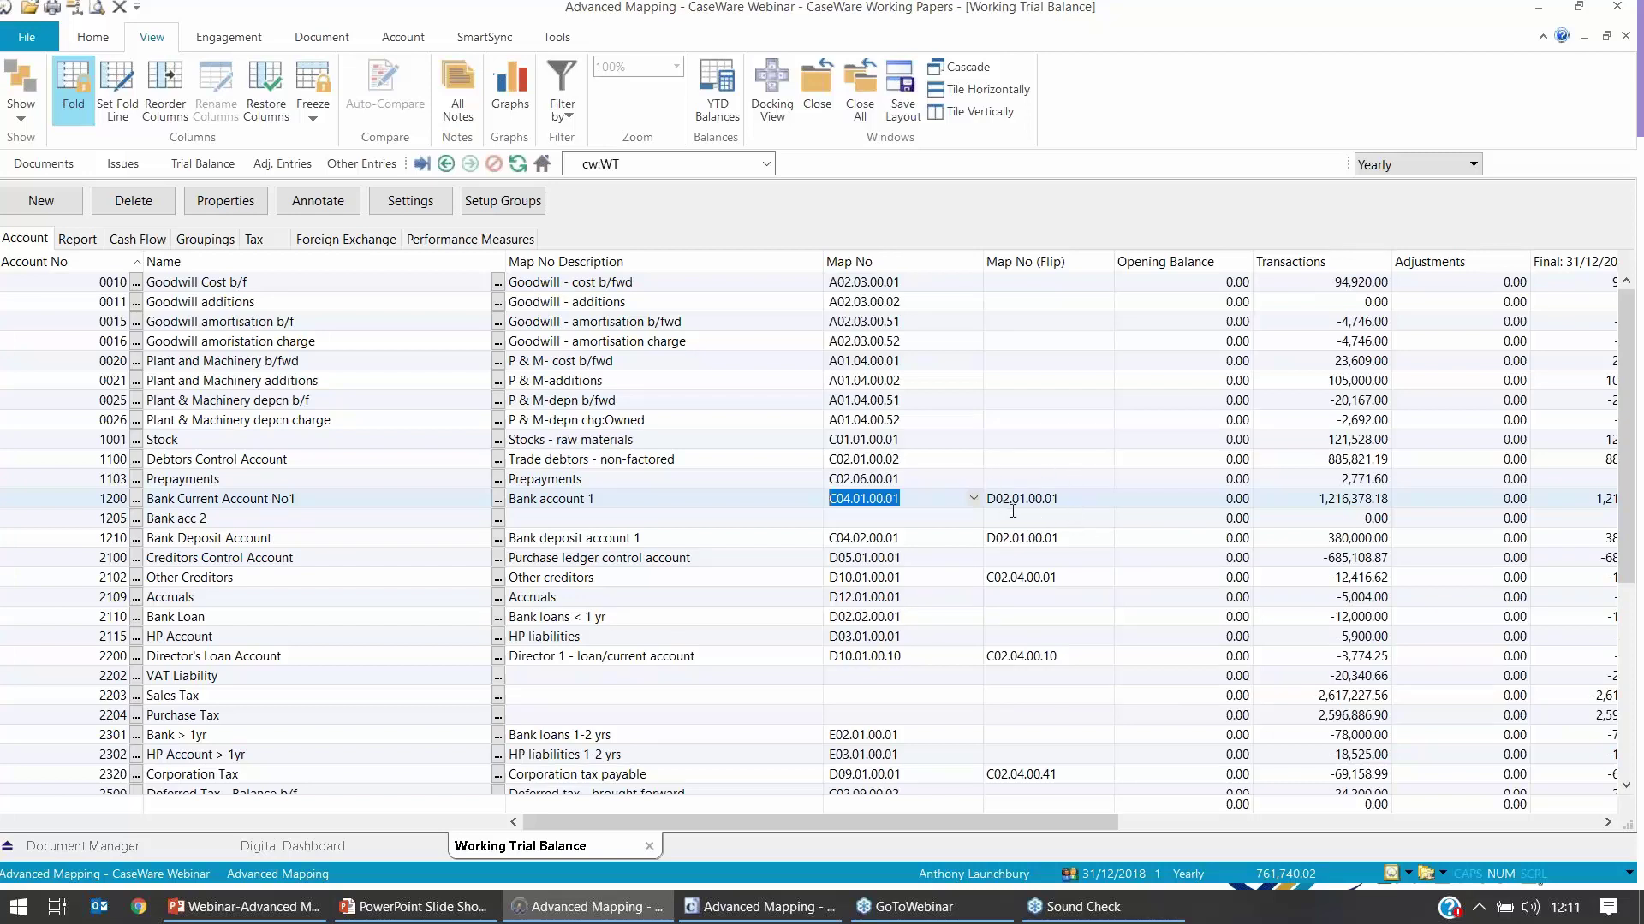
pyautogui.scroll(-3, 1013, 511)
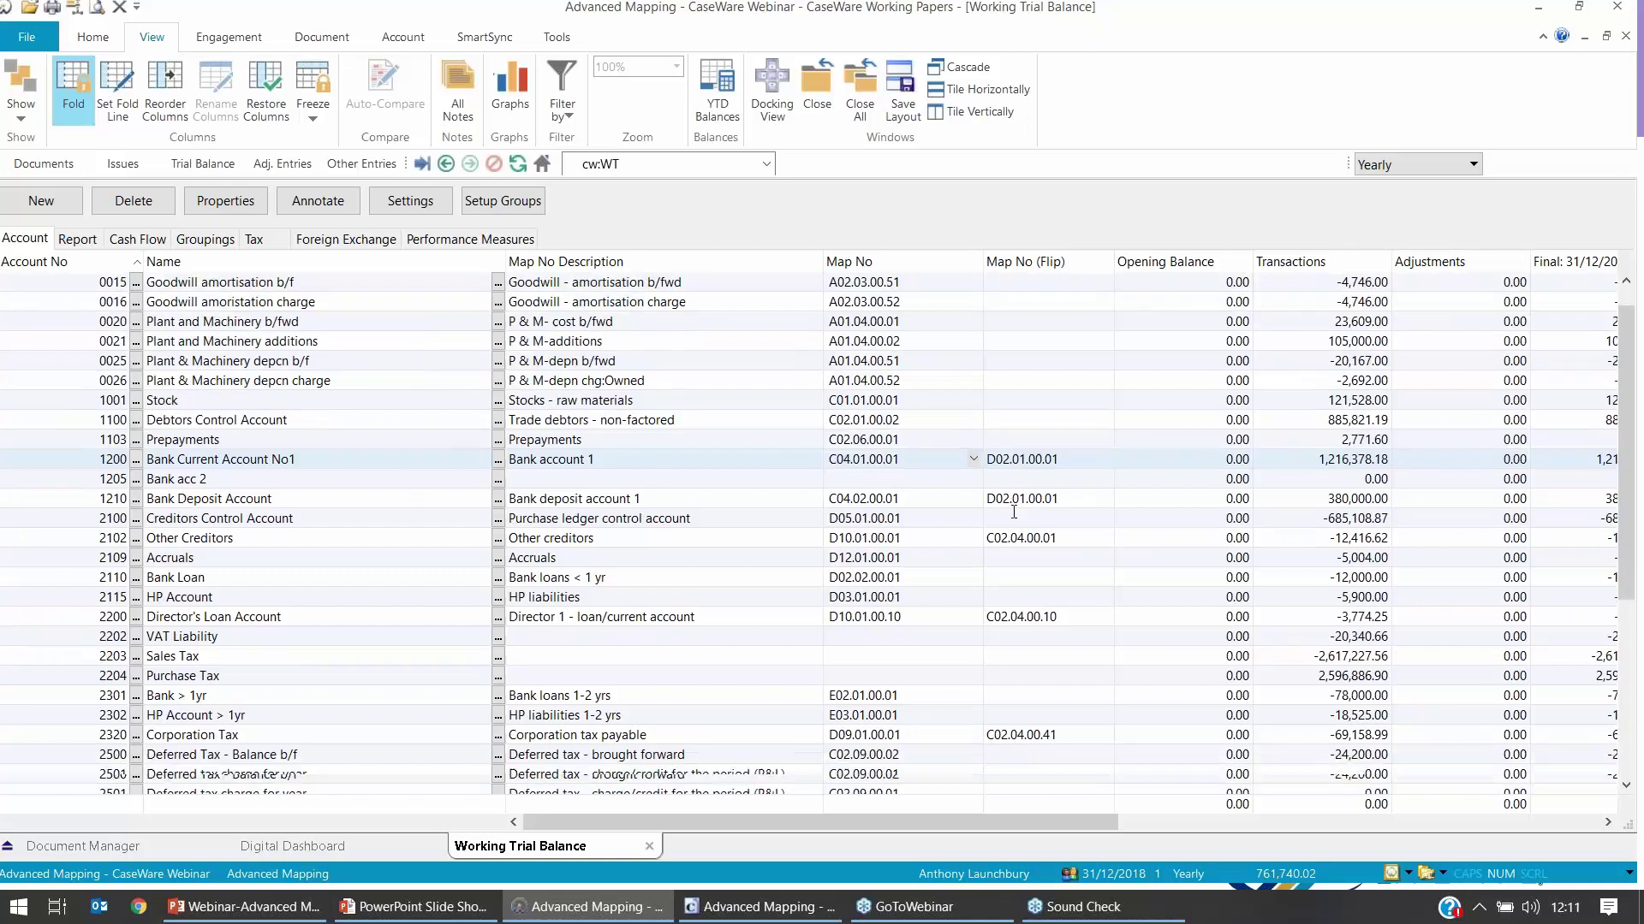
pyautogui.scroll(-3, 1013, 511)
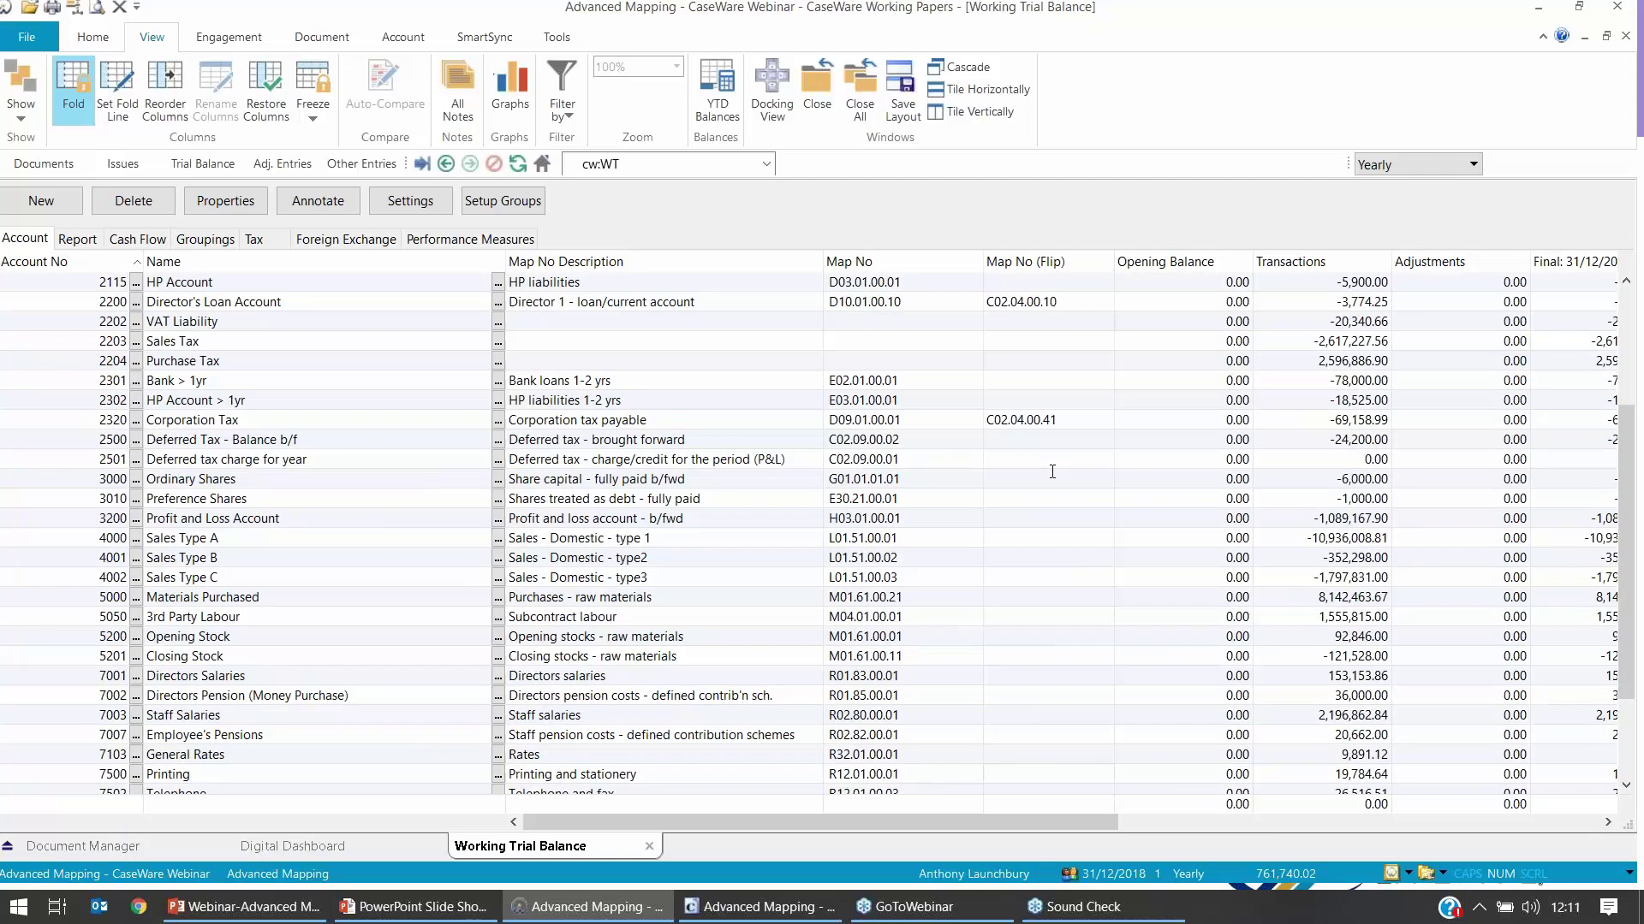
pyautogui.click(868, 538)
pyautogui.moveTo(899, 538); pyautogui.dragTo(809, 540)
pyautogui.click(848, 539)
pyautogui.doubleClick(847, 540)
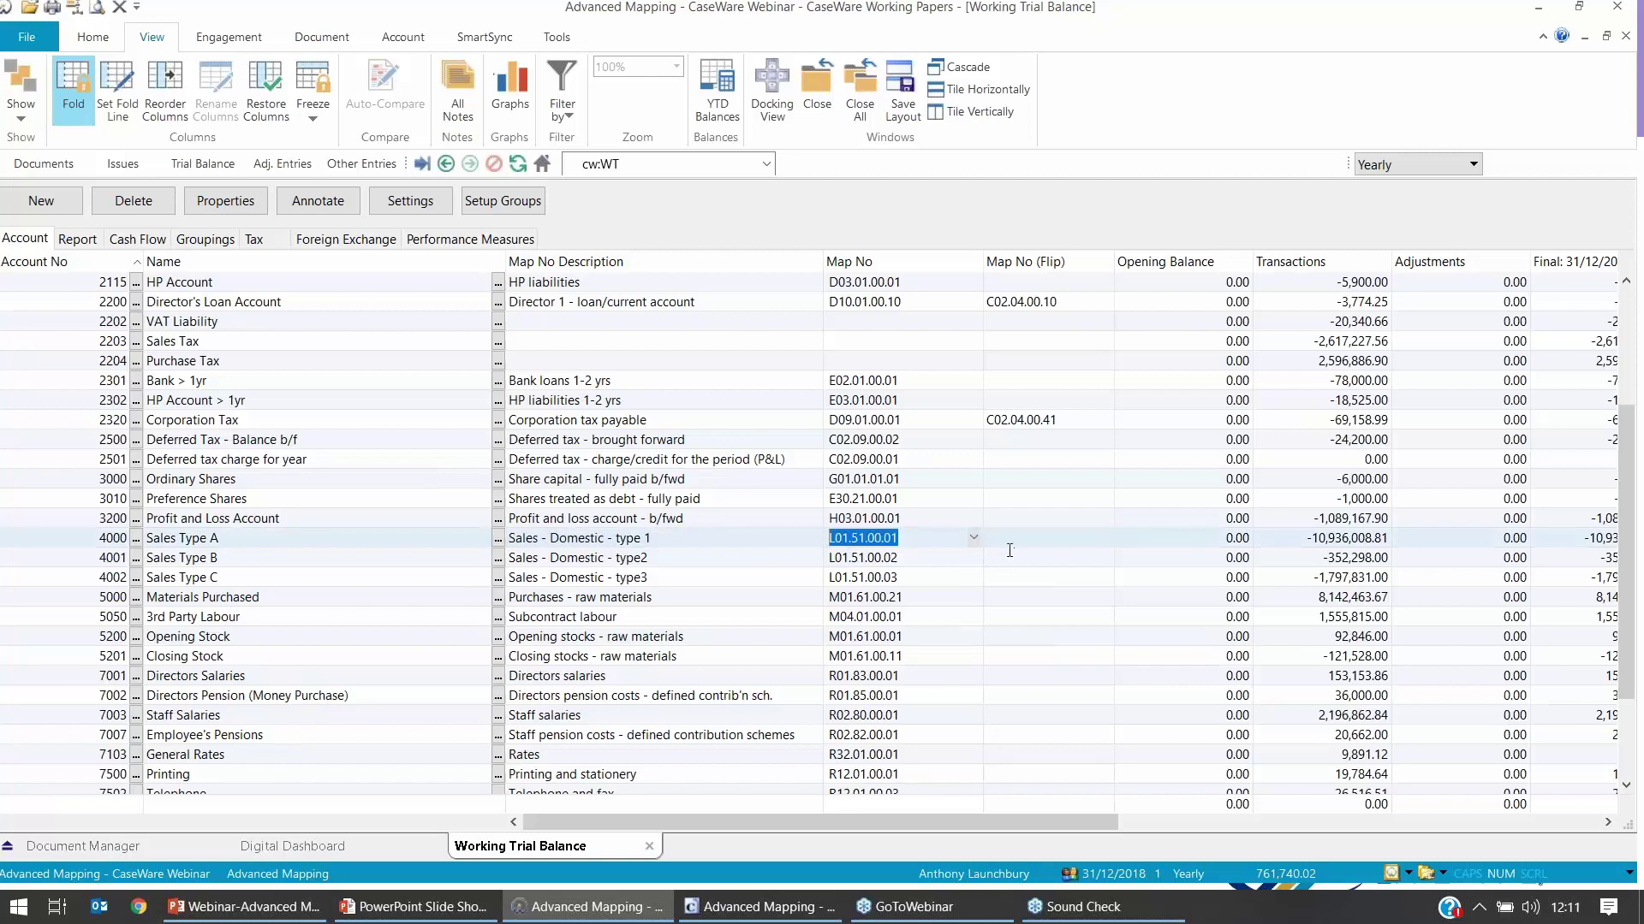
pyautogui.scroll(3, 984, 572)
pyautogui.scroll(1, 980, 573)
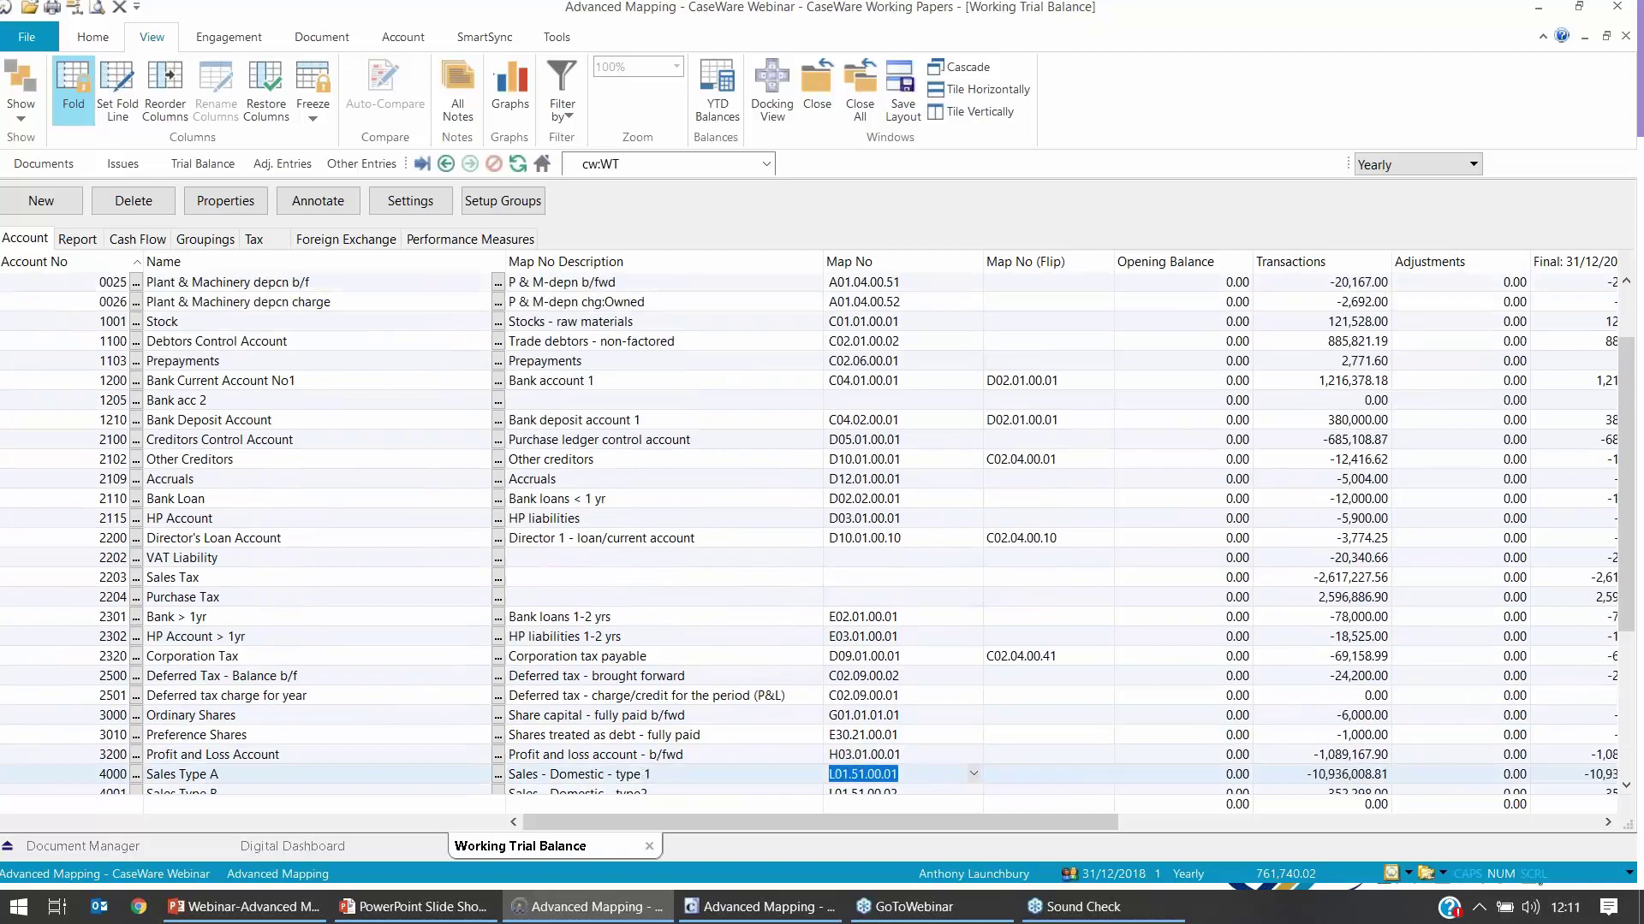
pyautogui.scroll(2, 991, 556)
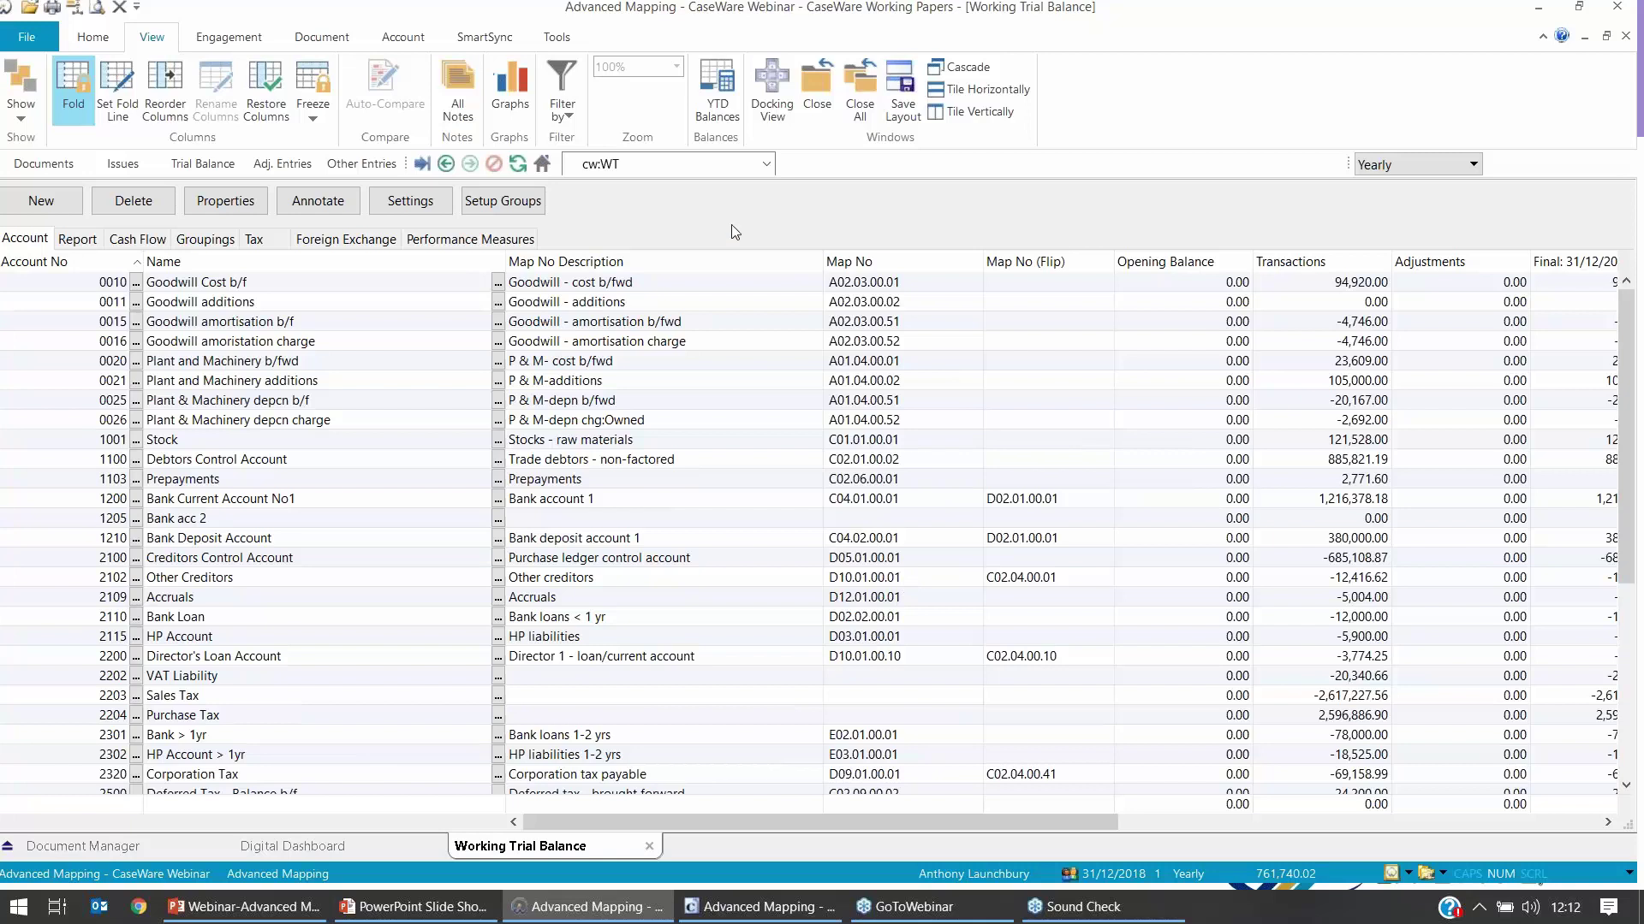
# Step: Open the mapping and grouping balances and view the LS(Mercia) lead schedule grouping
pyautogui.click(400, 43)
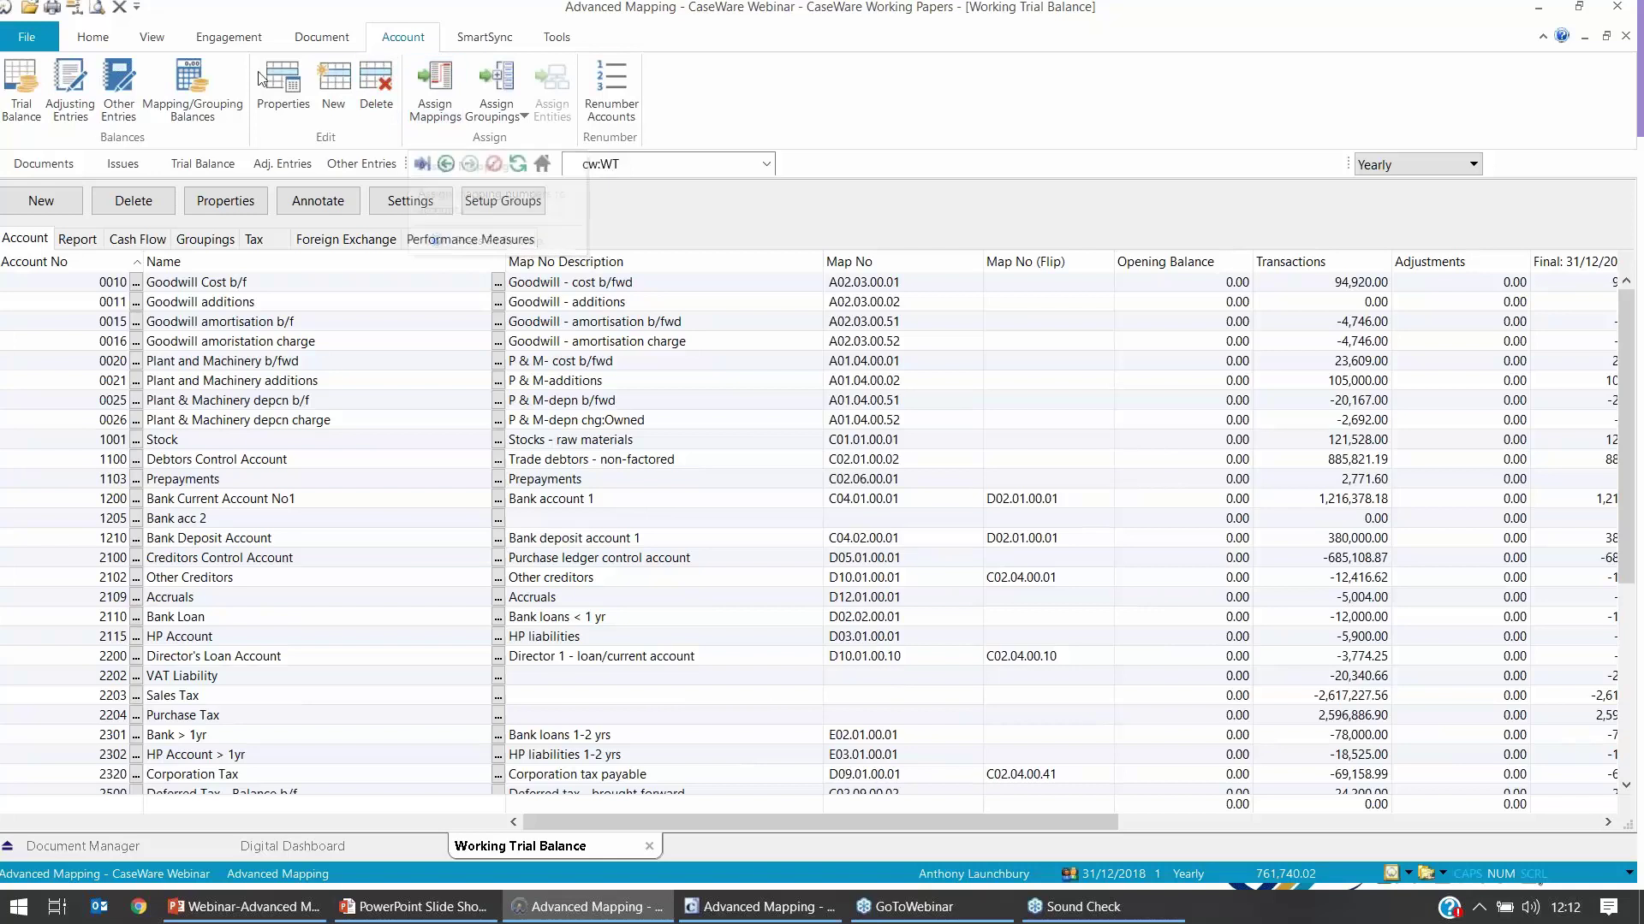
pyautogui.click(190, 86)
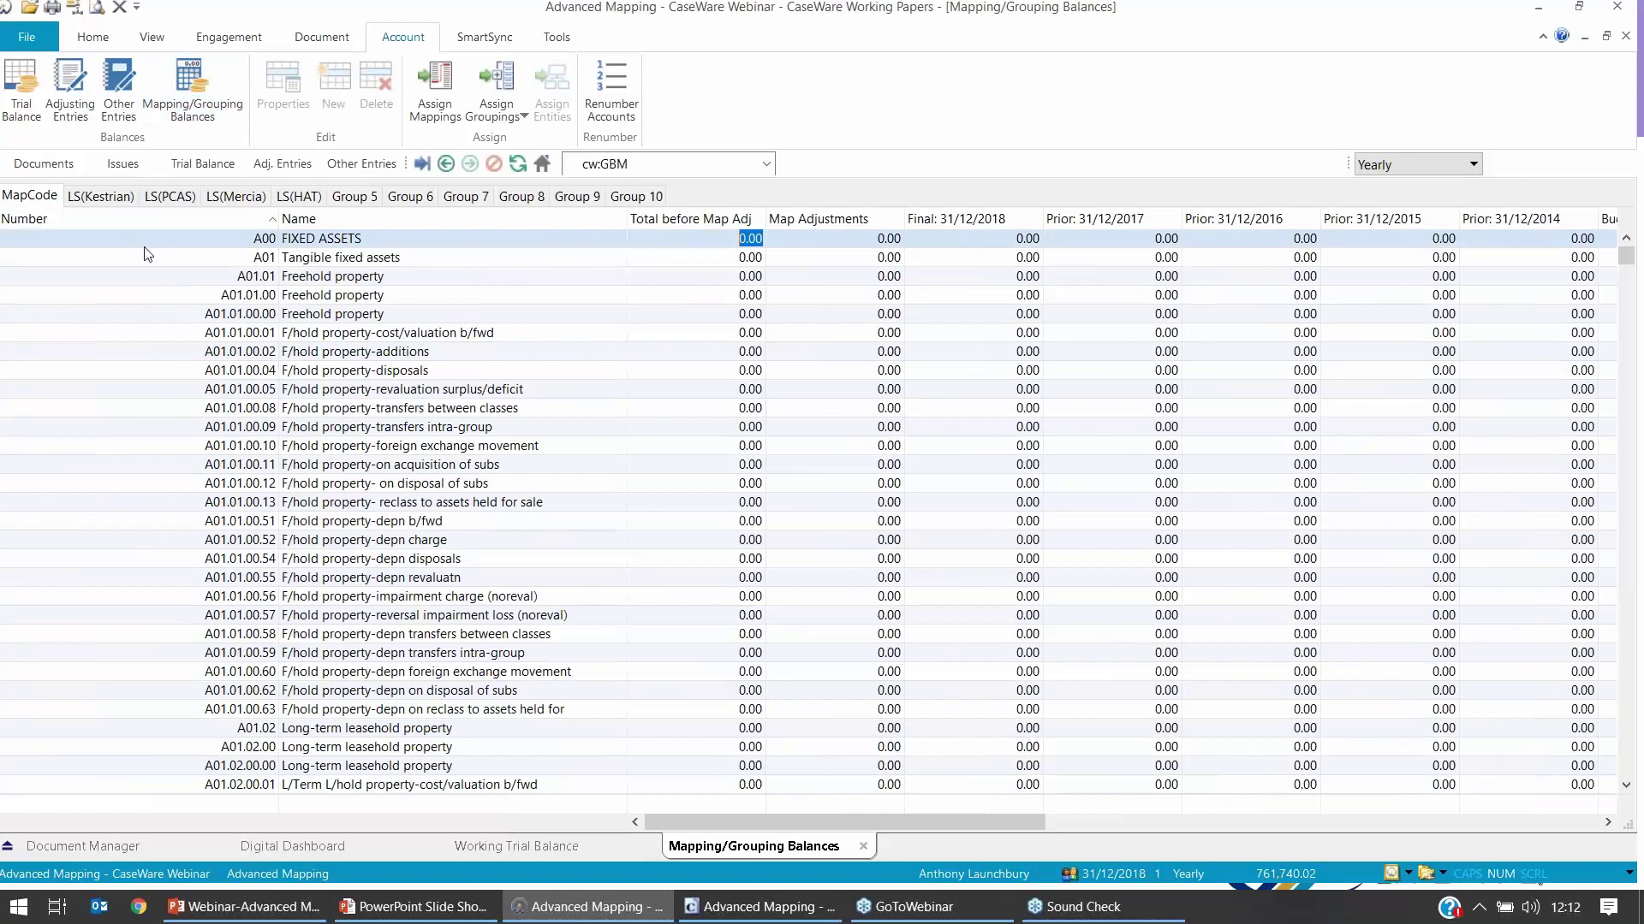
pyautogui.scroll(-1, 103, 257)
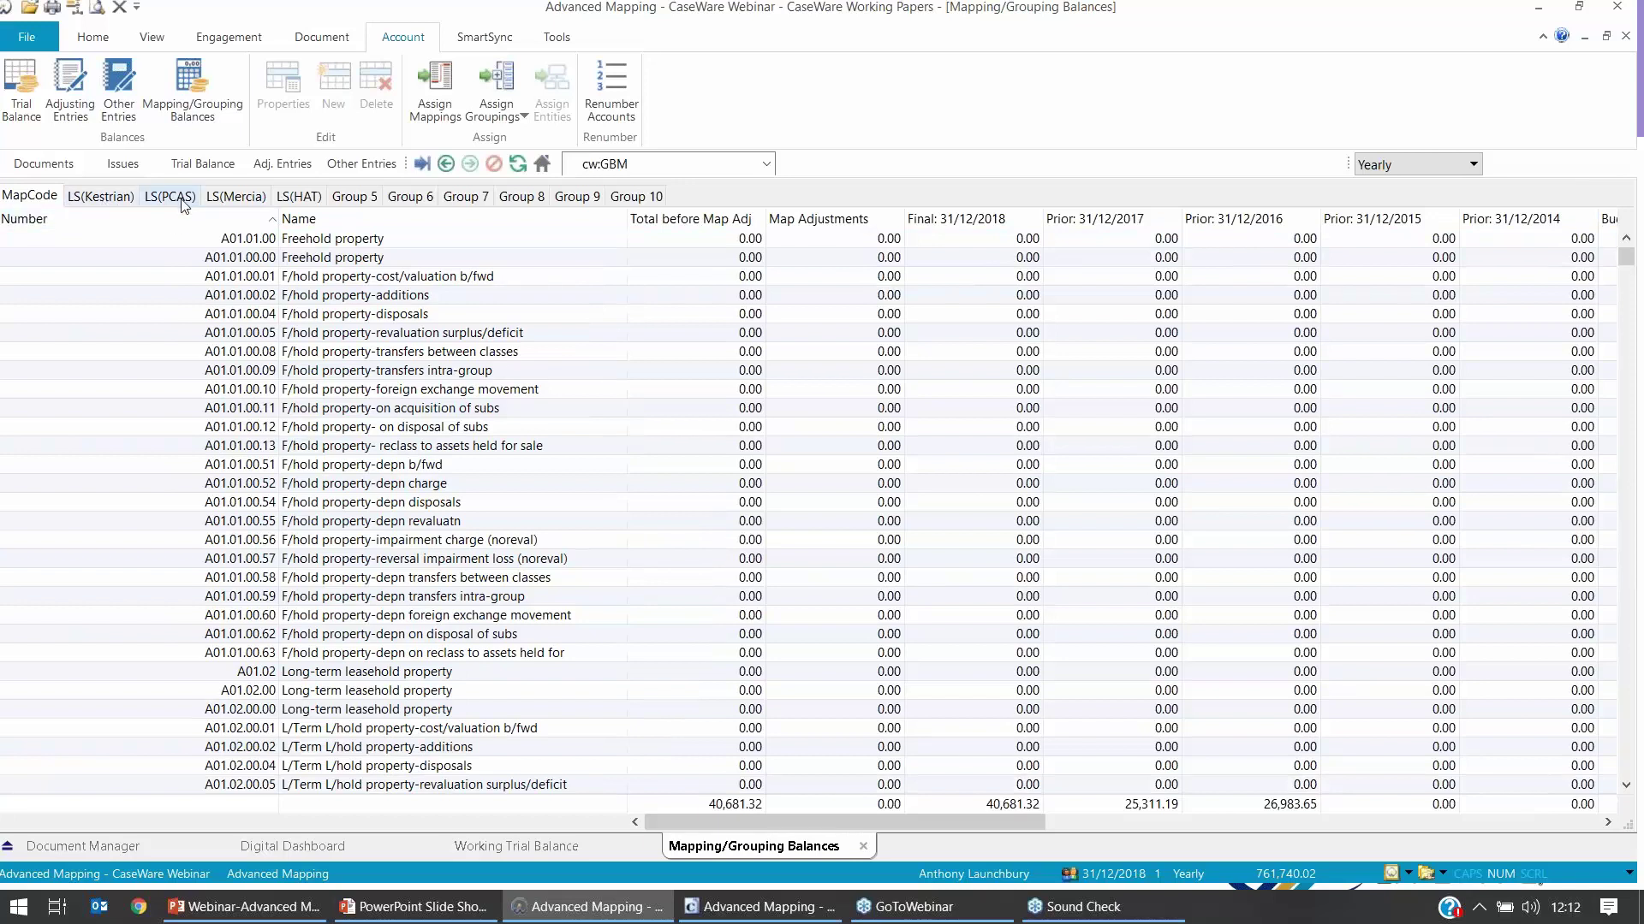
pyautogui.click(253, 199)
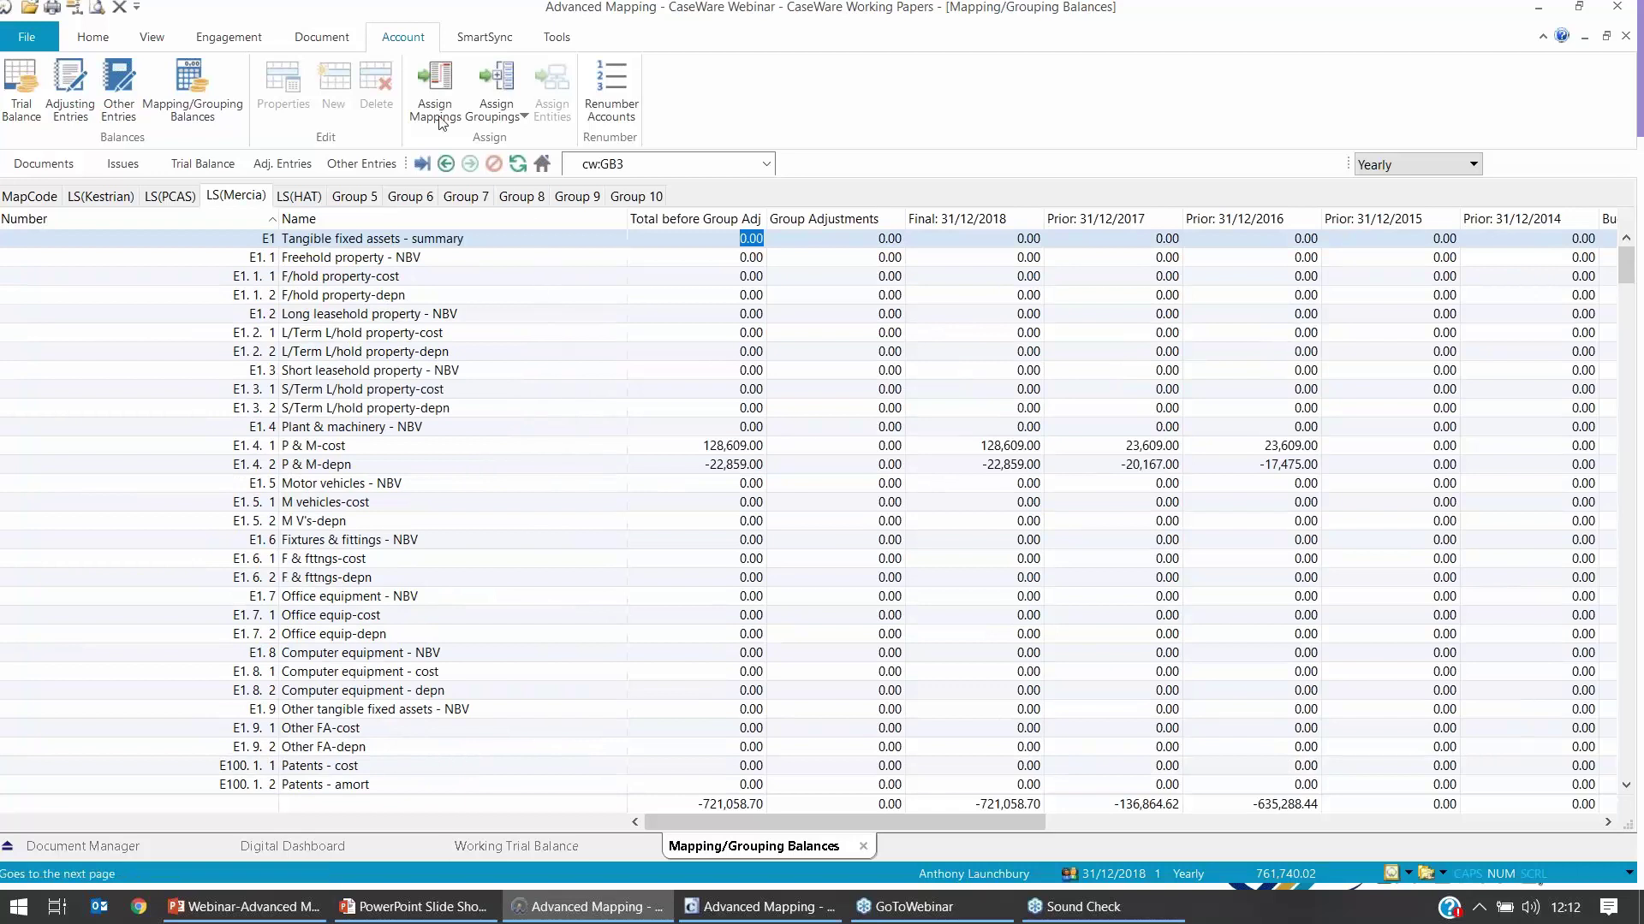
# Step: Open the engagement's Mapping setup and restore the table's default columns
pyautogui.click(229, 36)
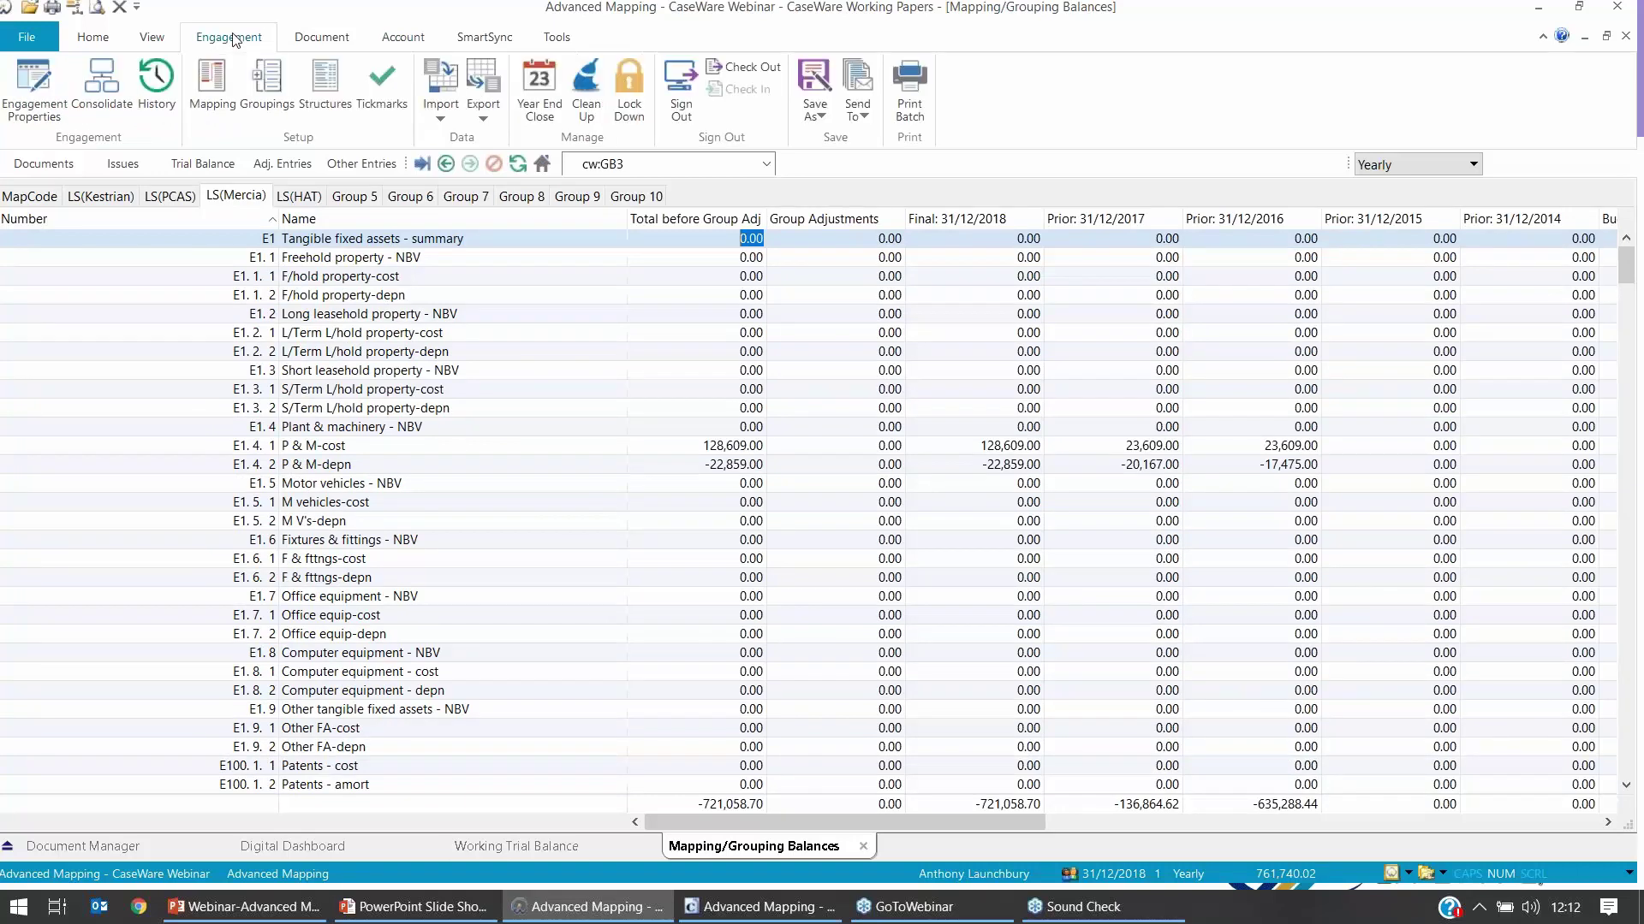
pyautogui.click(205, 81)
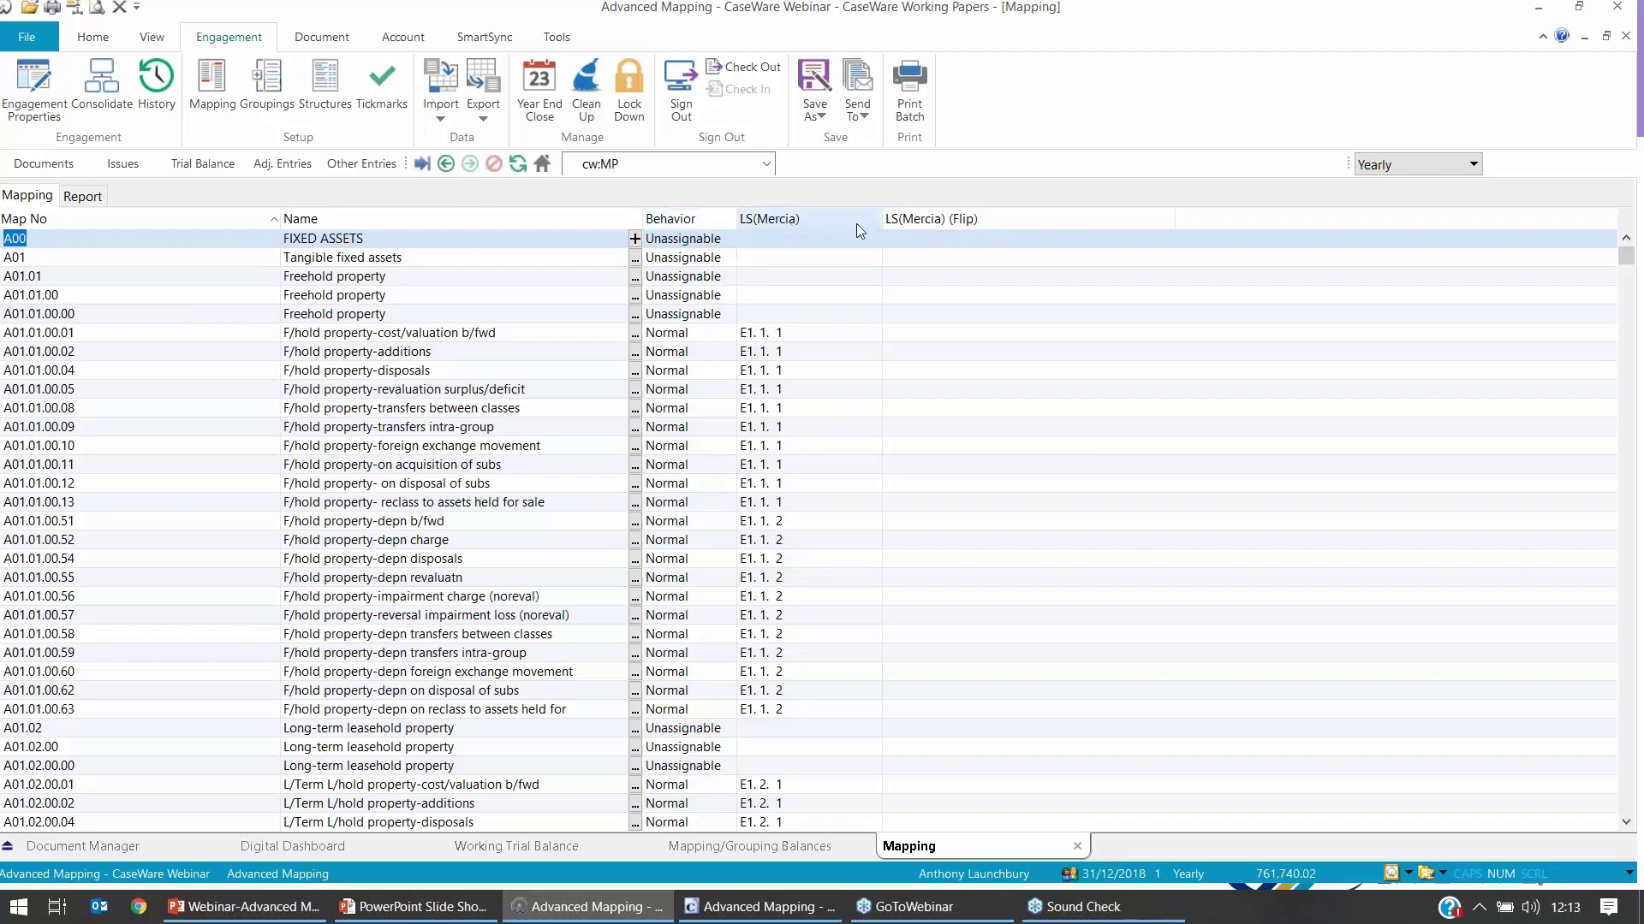
pyautogui.rightClick(598, 221)
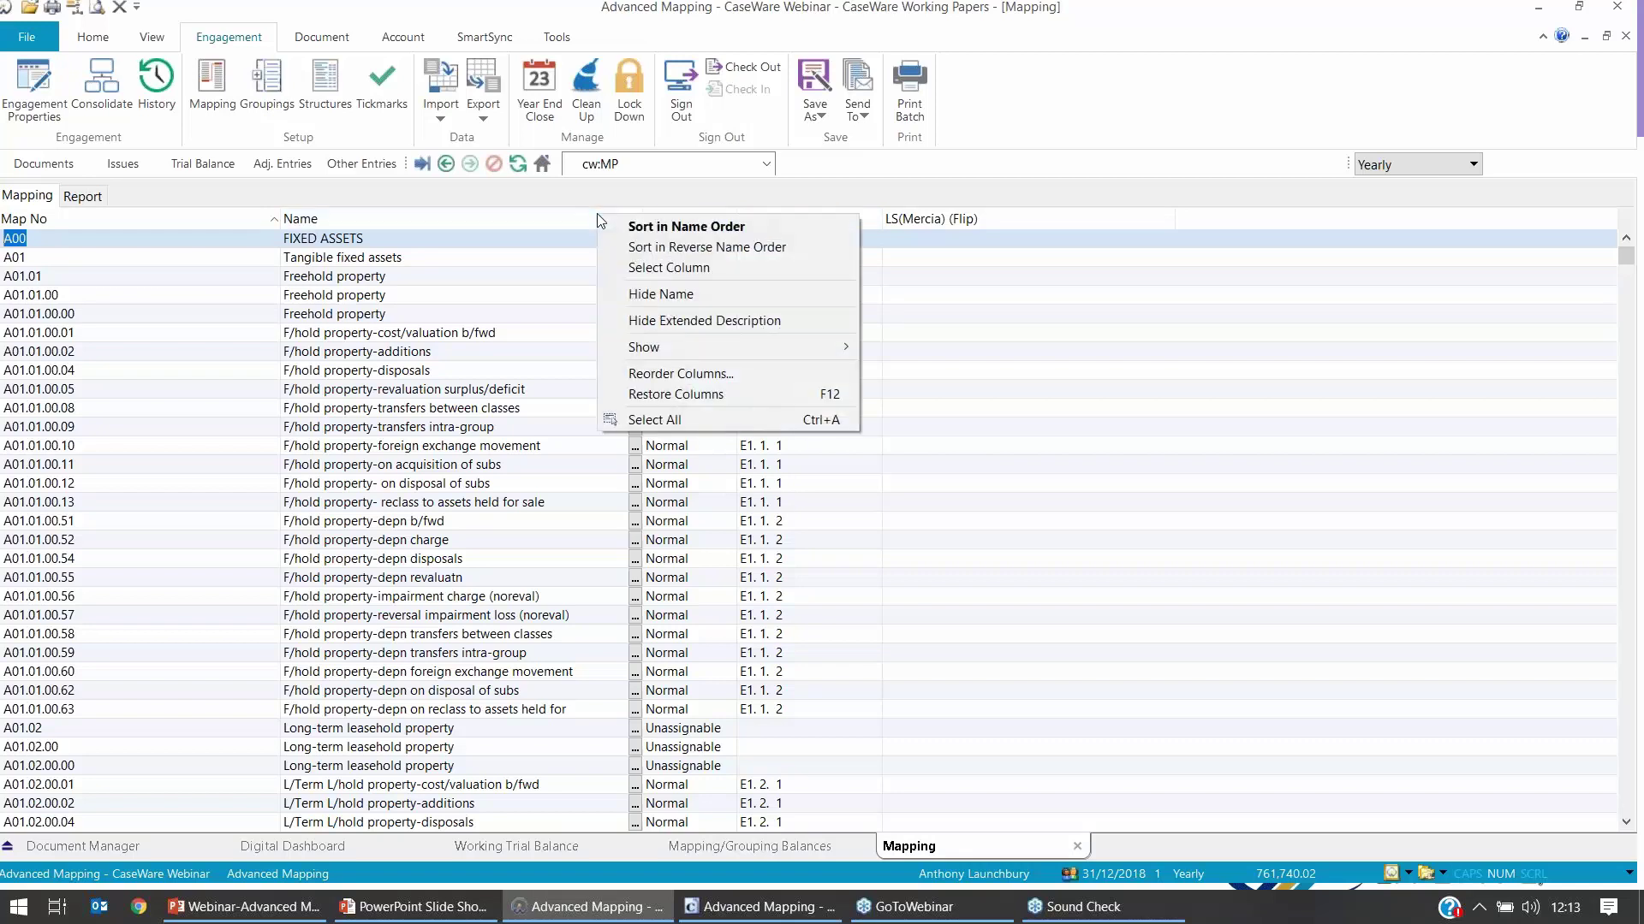
pyautogui.click(666, 394)
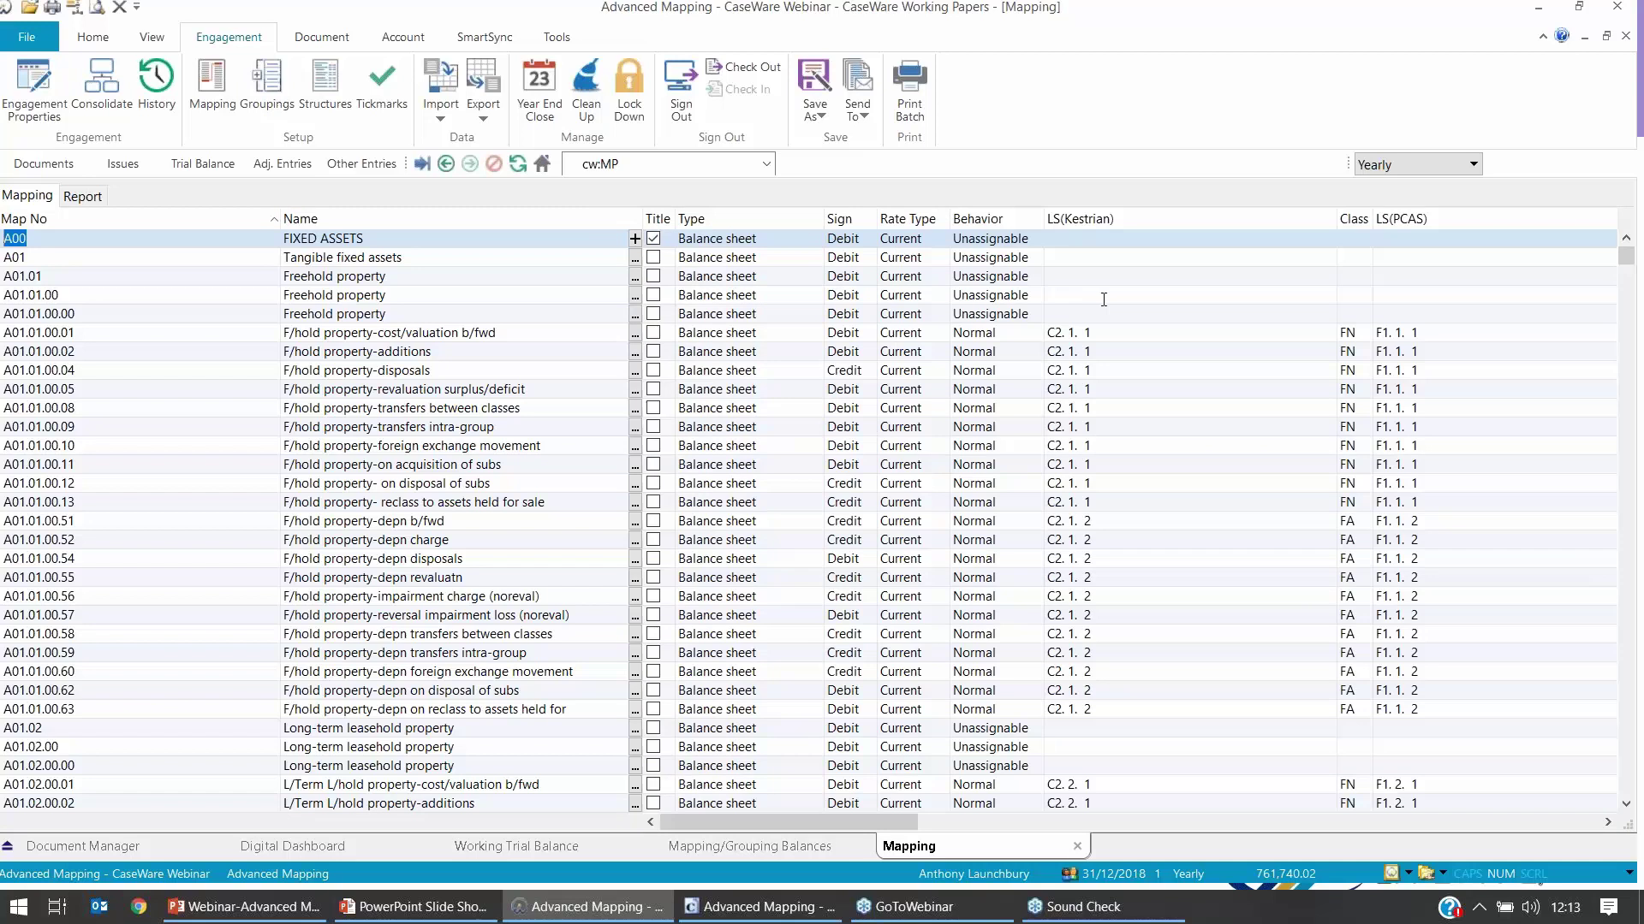
# Step: Hide all columns between Name and LS(Mercia) in the mapping table, from Title onward
pyautogui.rightClick(581, 218)
pyautogui.click(661, 373)
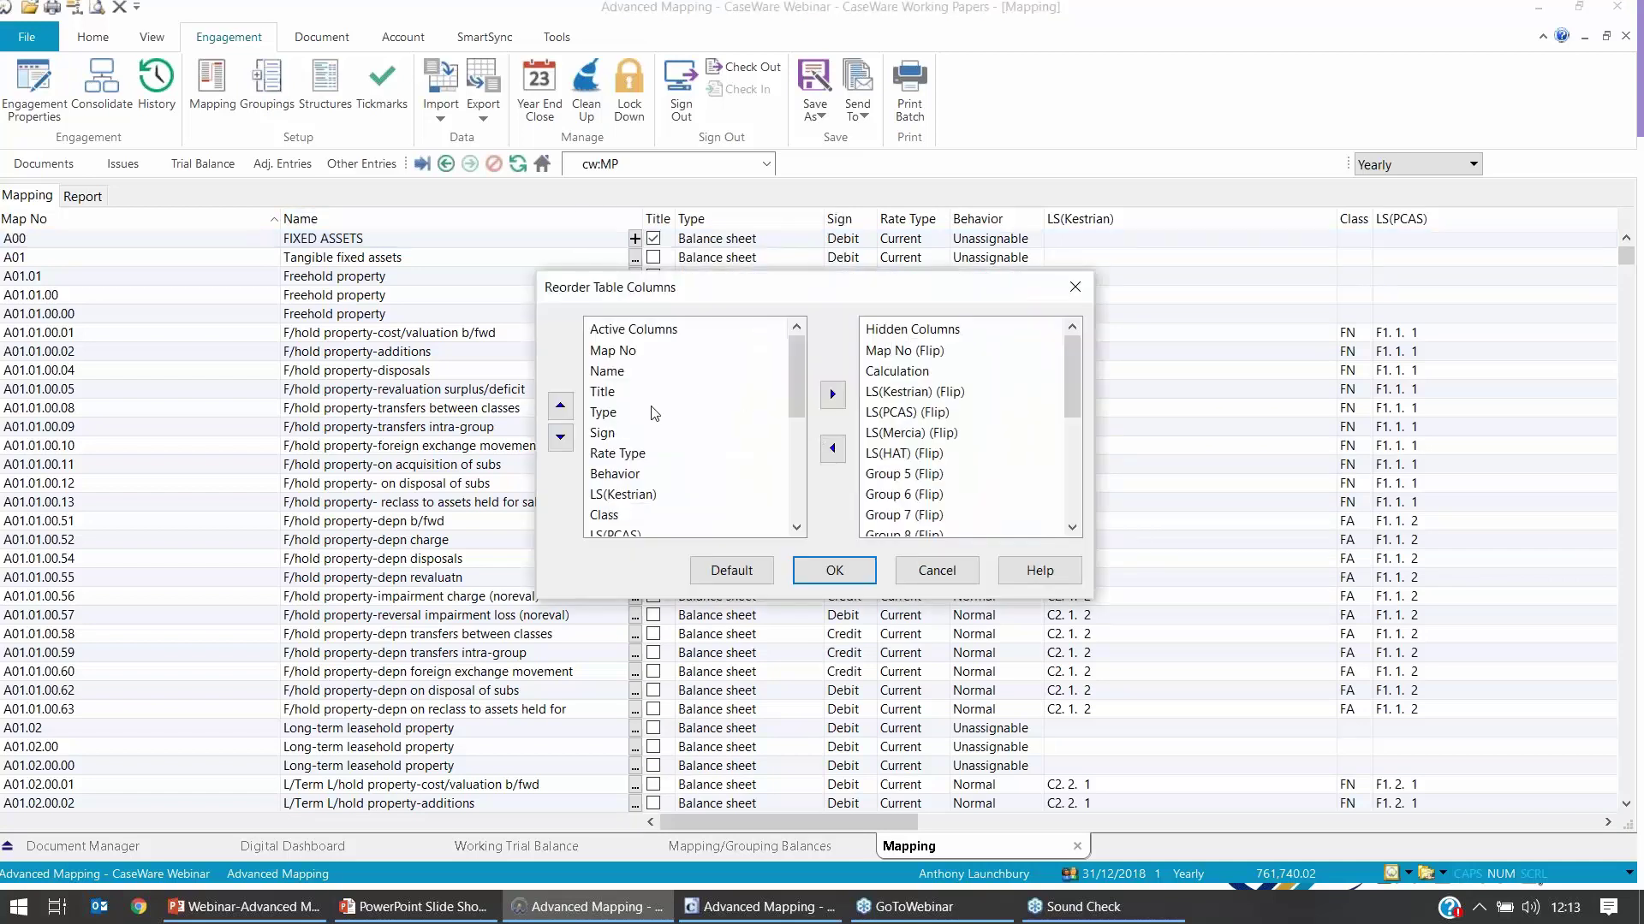
pyautogui.click(631, 395)
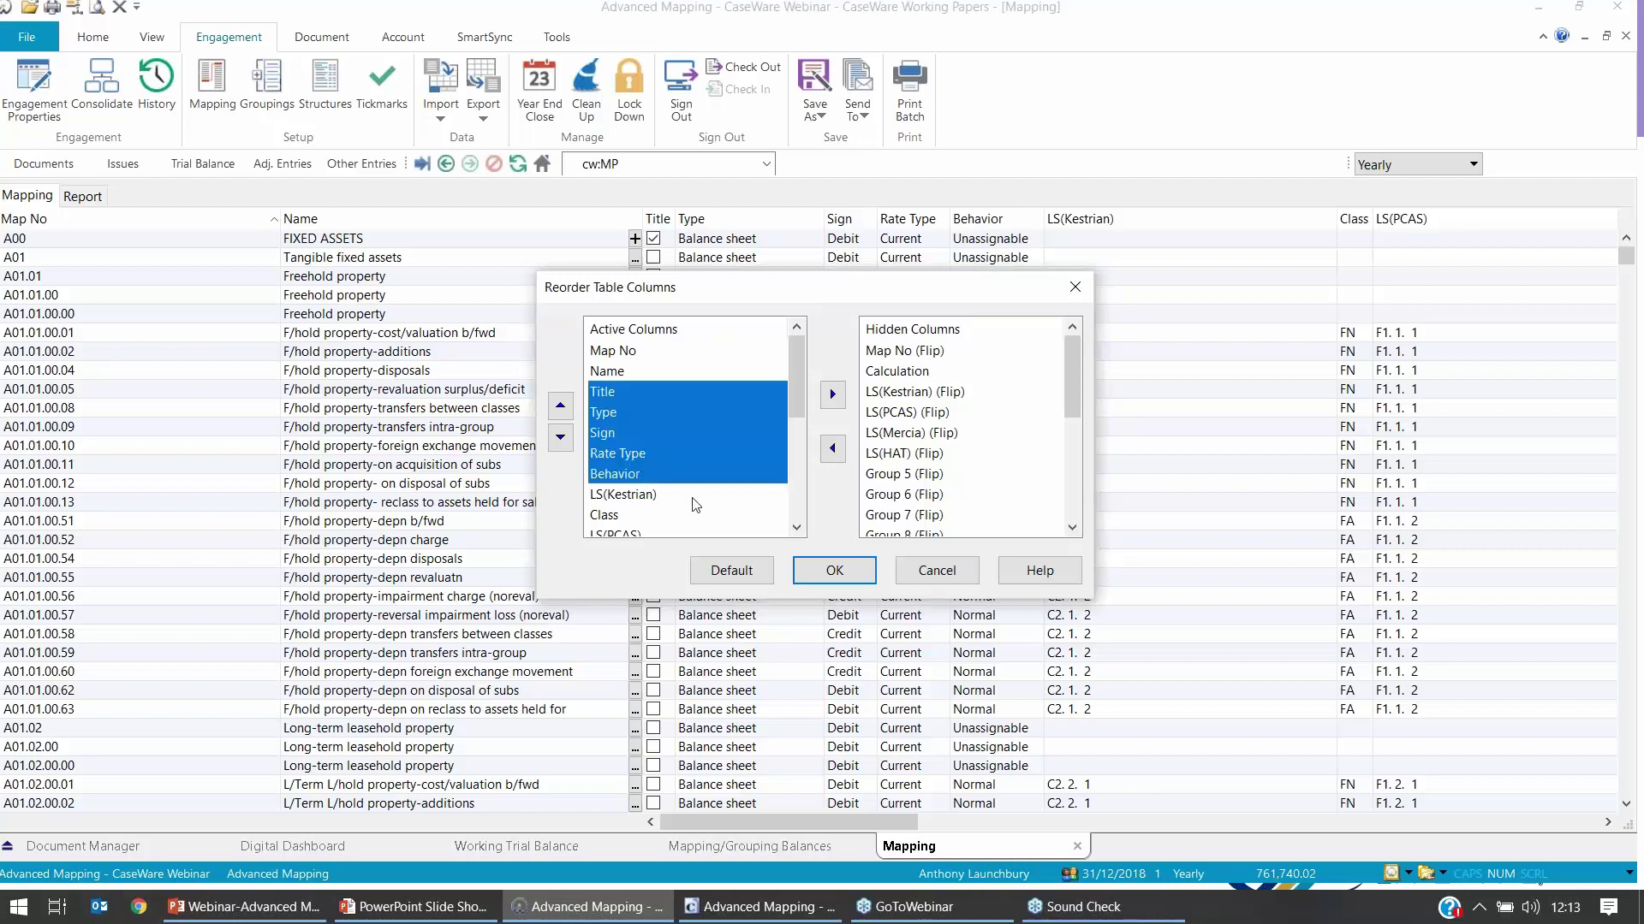
pyautogui.keyDown('shift'); pyautogui.click(655, 532); pyautogui.keyUp('shift')
pyautogui.click(832, 395)
pyautogui.keyDown('shift'); pyautogui.click(642, 530); pyautogui.keyUp('shift')
pyautogui.click(832, 395)
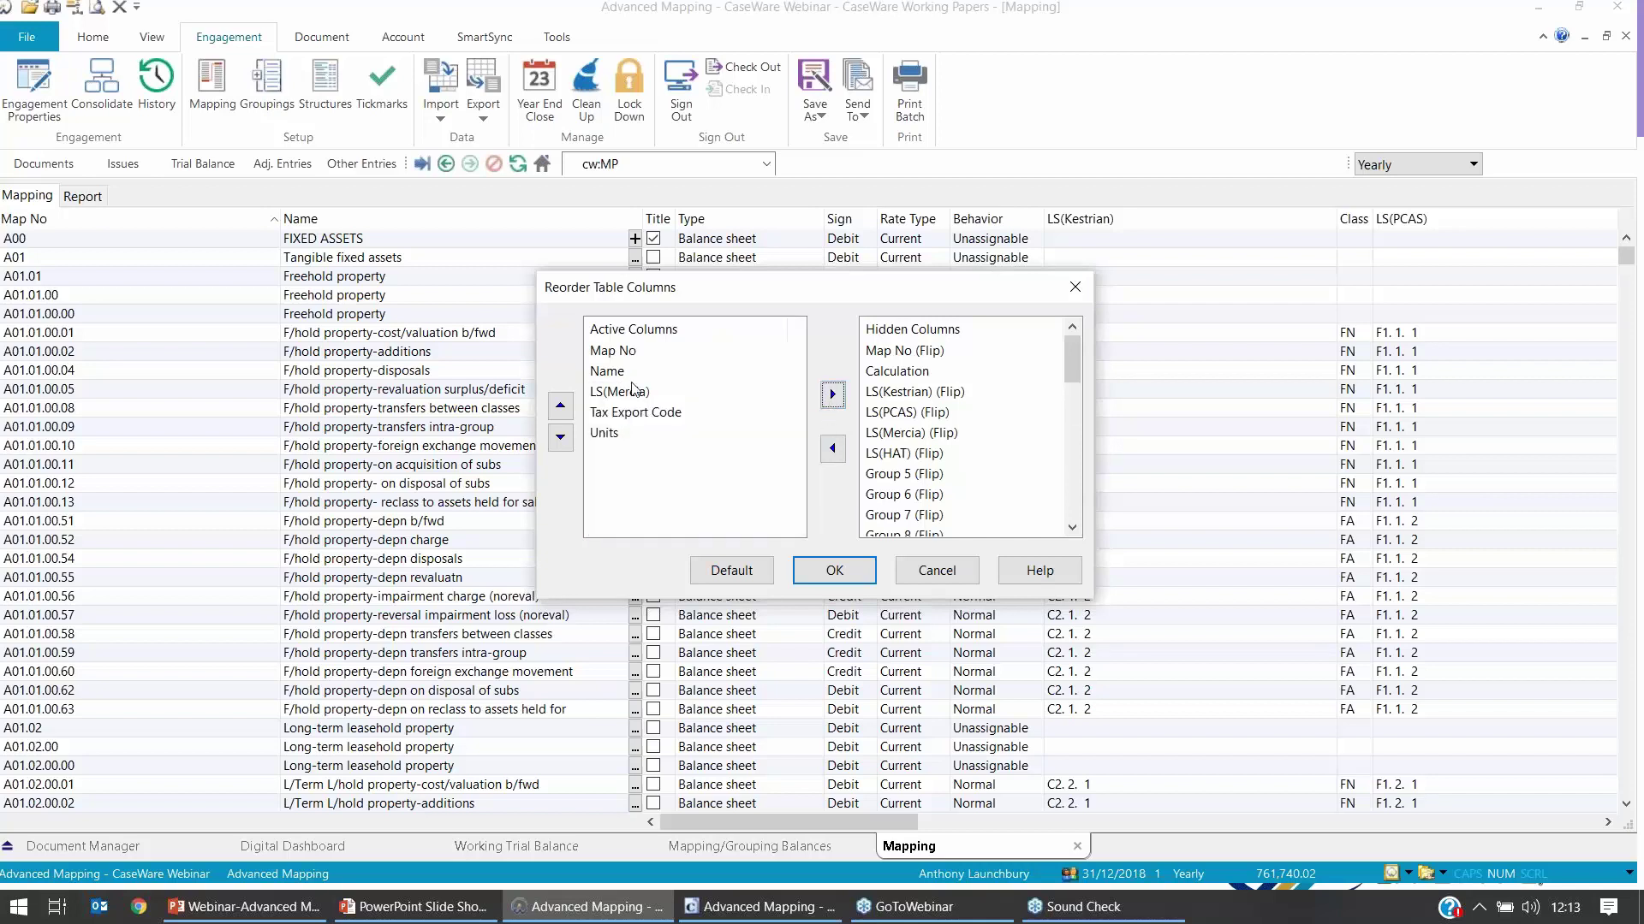
# Step: Hide the Tax Export Code and Units columns, add Map No (Flip) and apply the column layout
pyautogui.click(636, 410)
pyautogui.keyDown('shift'); pyautogui.click(618, 443); pyautogui.keyUp('shift')
pyautogui.click(833, 395)
pyautogui.click(833, 451)
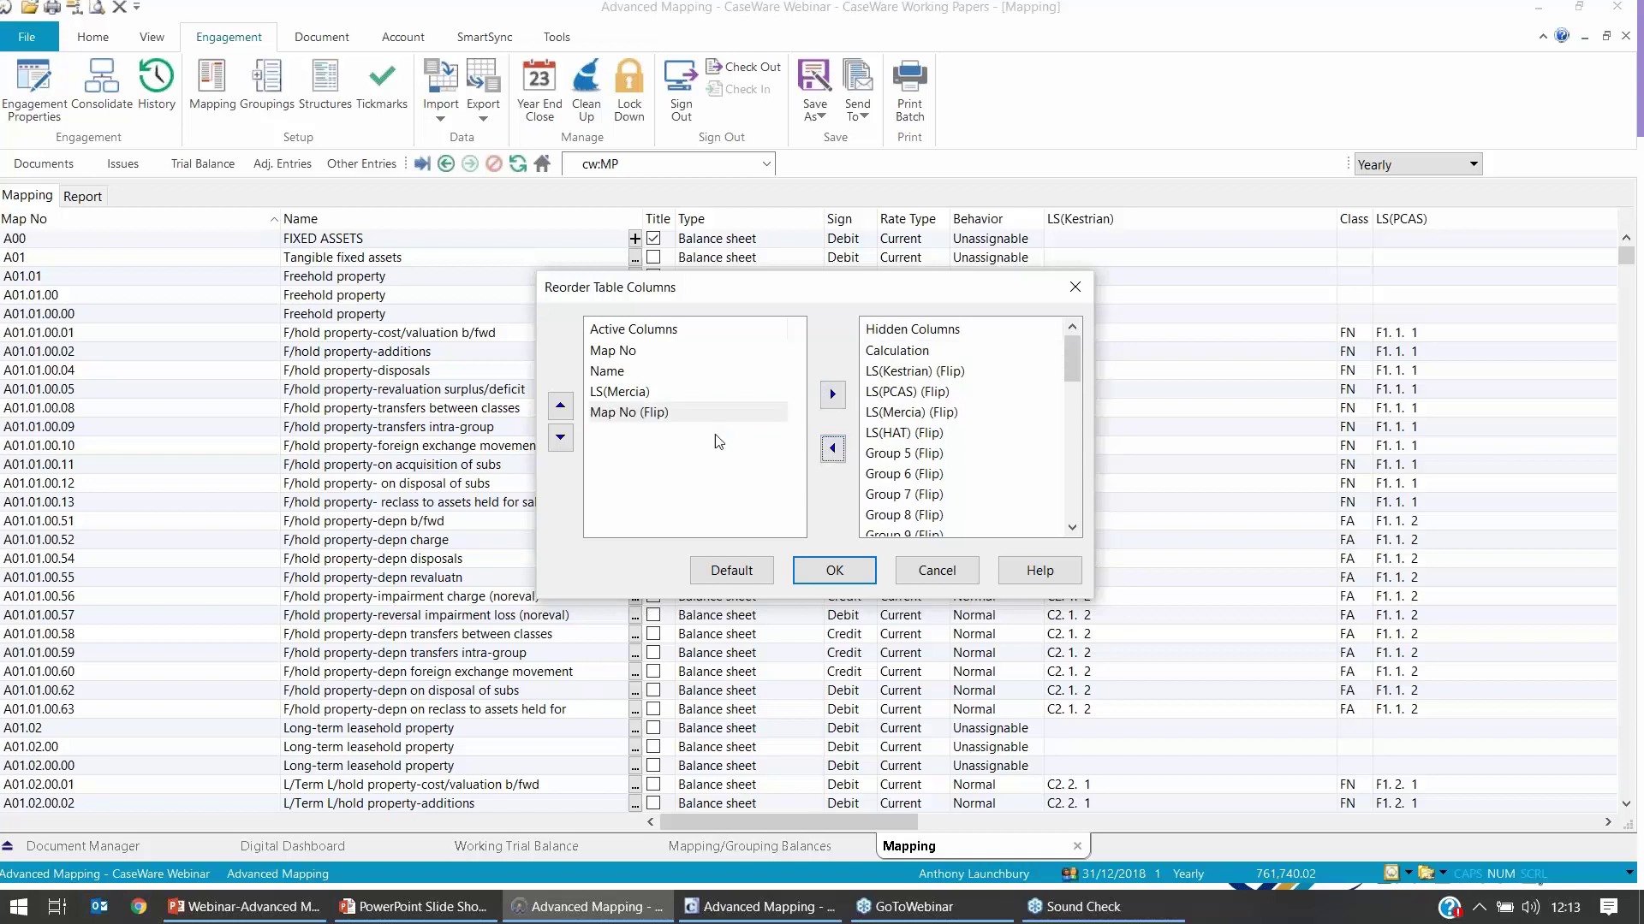
pyautogui.click(835, 571)
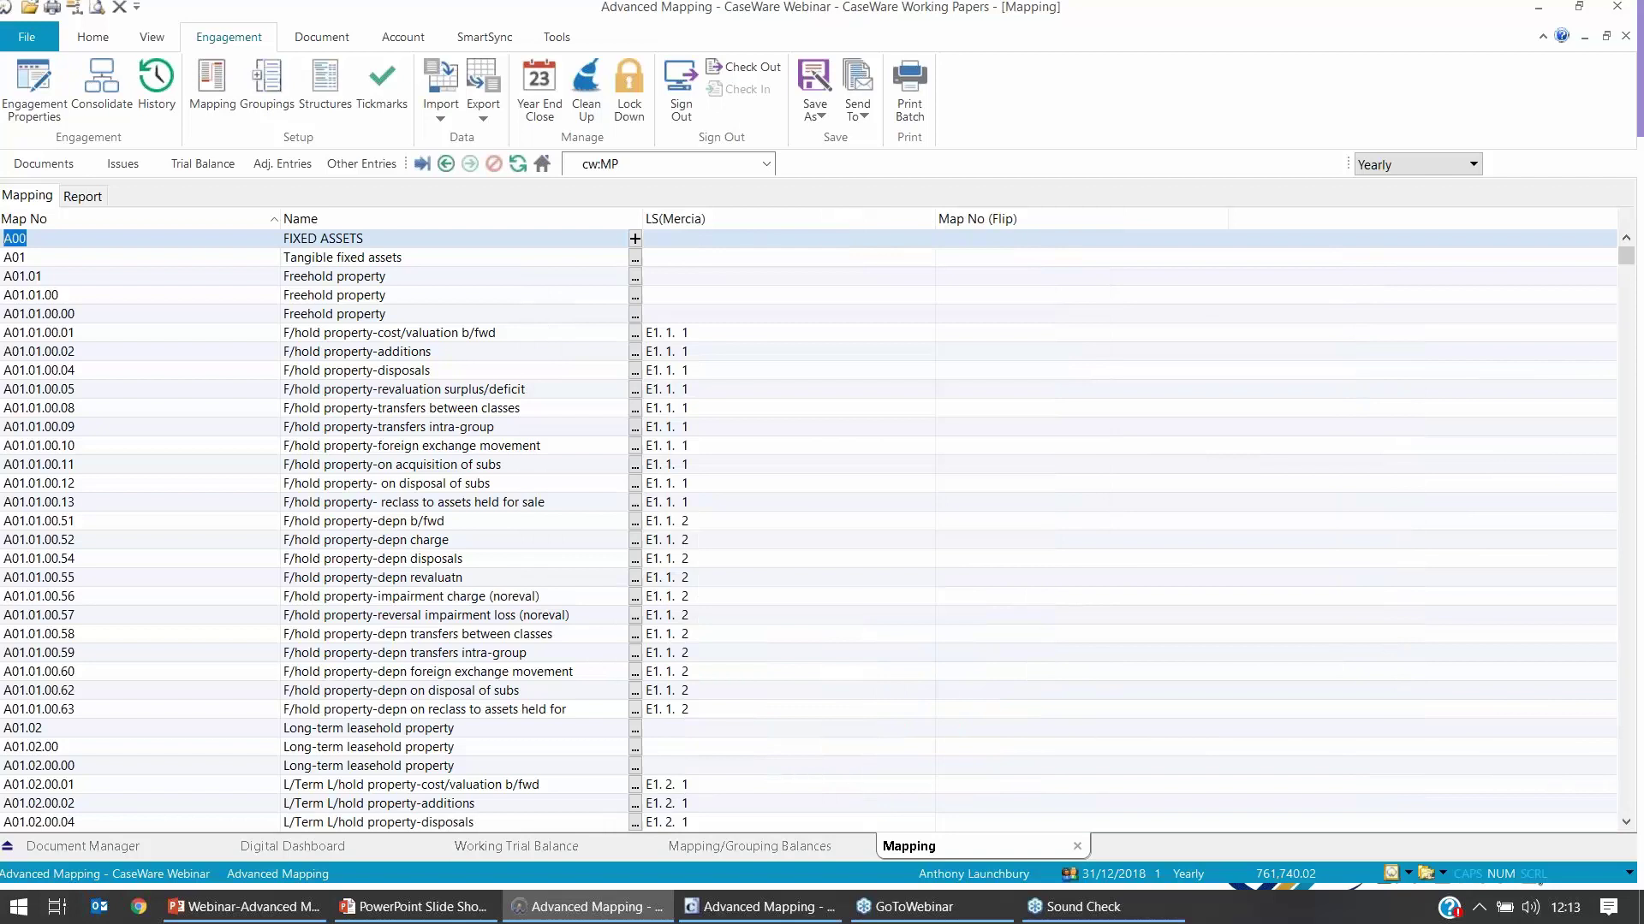
# Step: Keep the mapping table sorted by Map No, narrow the LS(Mercia) column and close the Mapping document
pyautogui.click(931, 219)
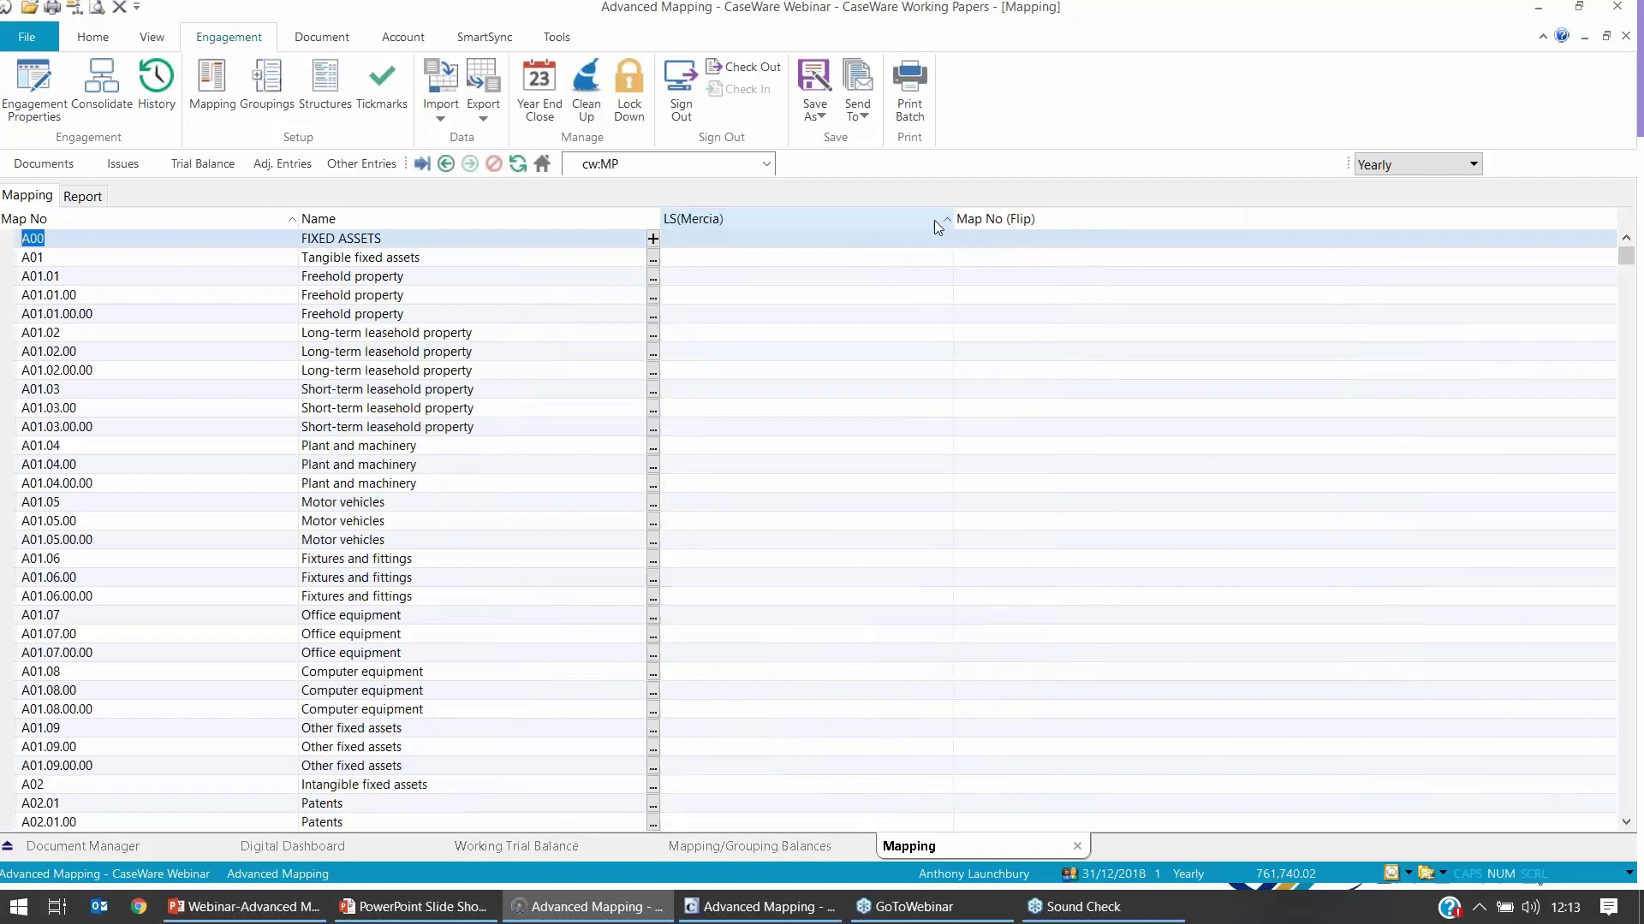
pyautogui.click(109, 214)
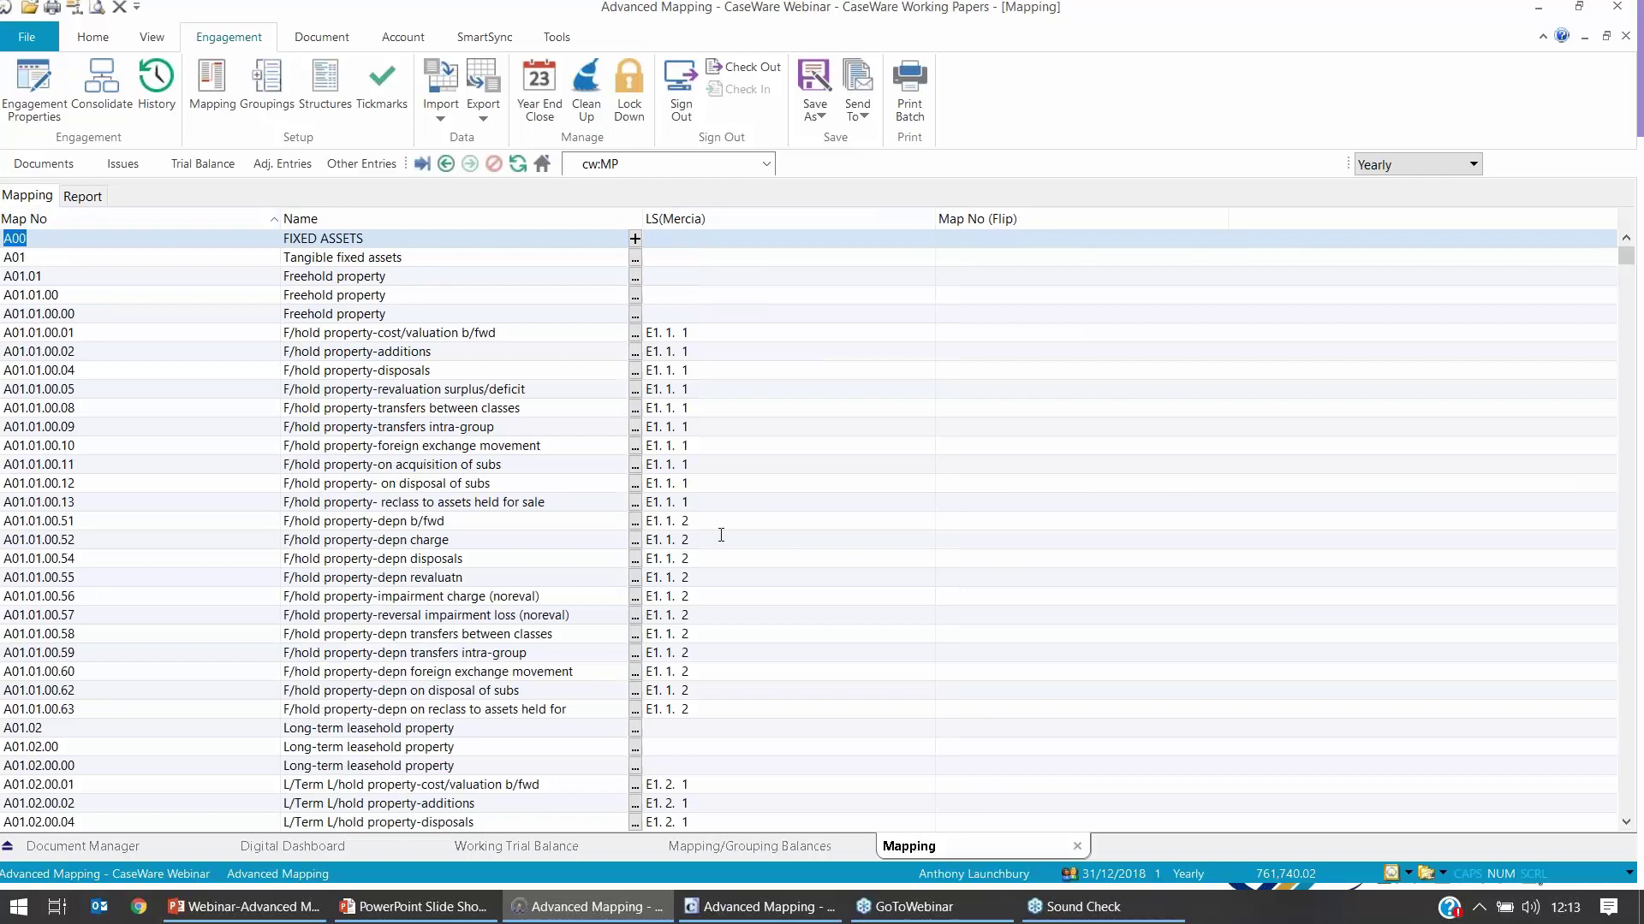
pyautogui.moveTo(935, 220); pyautogui.dragTo(779, 225)
pyautogui.click(691, 336)
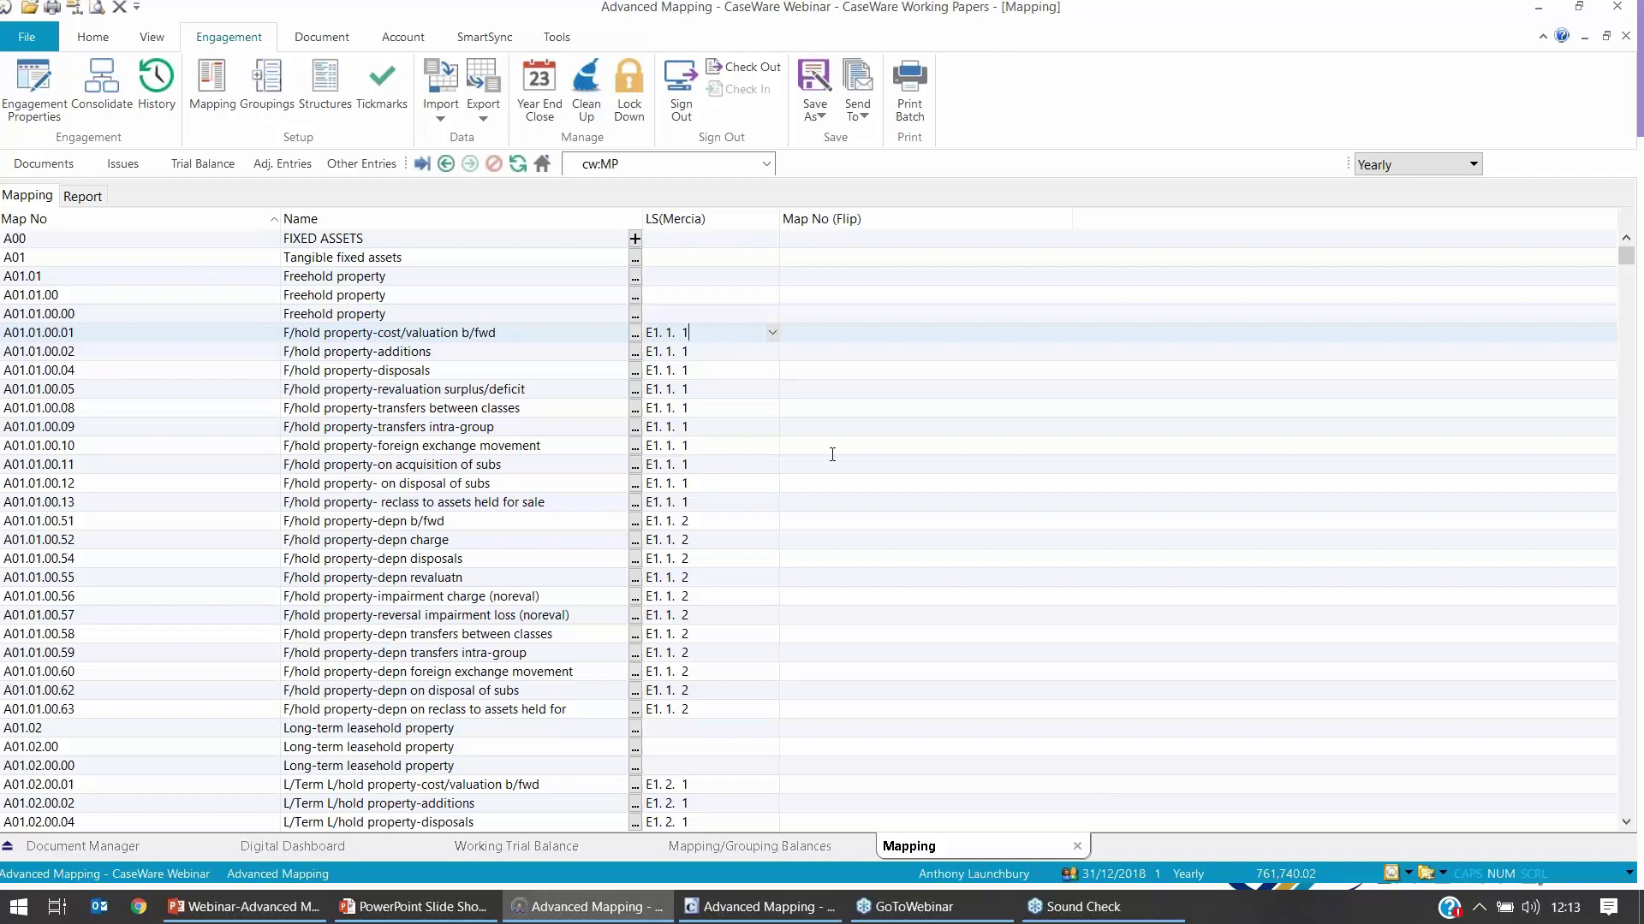
pyautogui.click(1077, 845)
pyautogui.click(1077, 845)
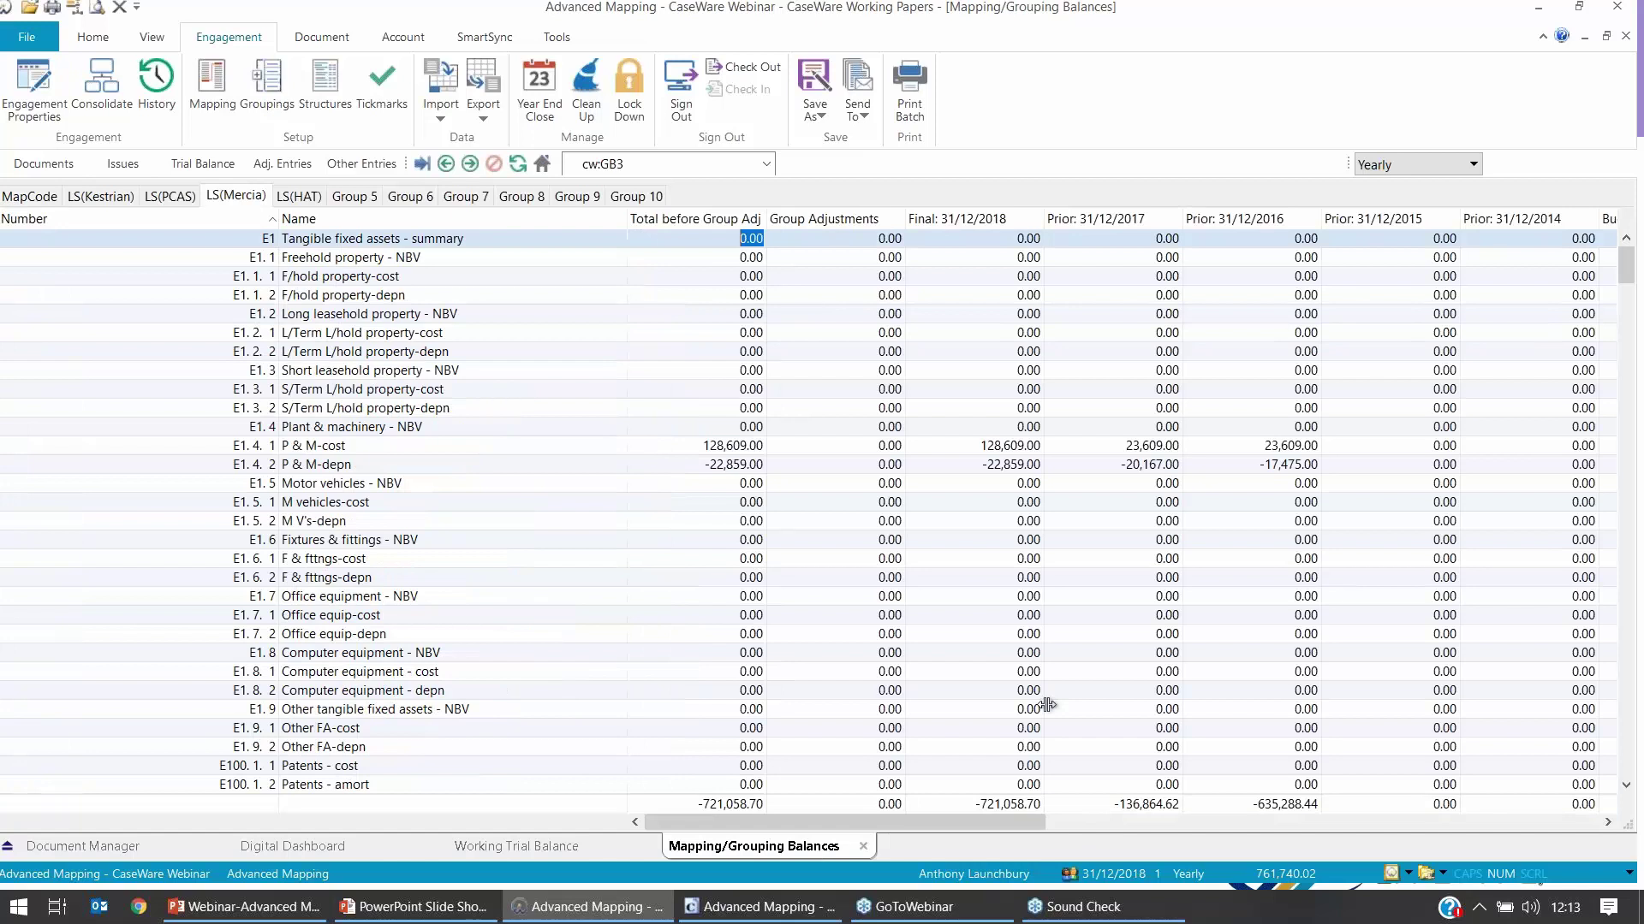
# Step: Open the mapping assignment window for accounts, maximise it and switch it to flip mapping numbers
pyautogui.click(409, 38)
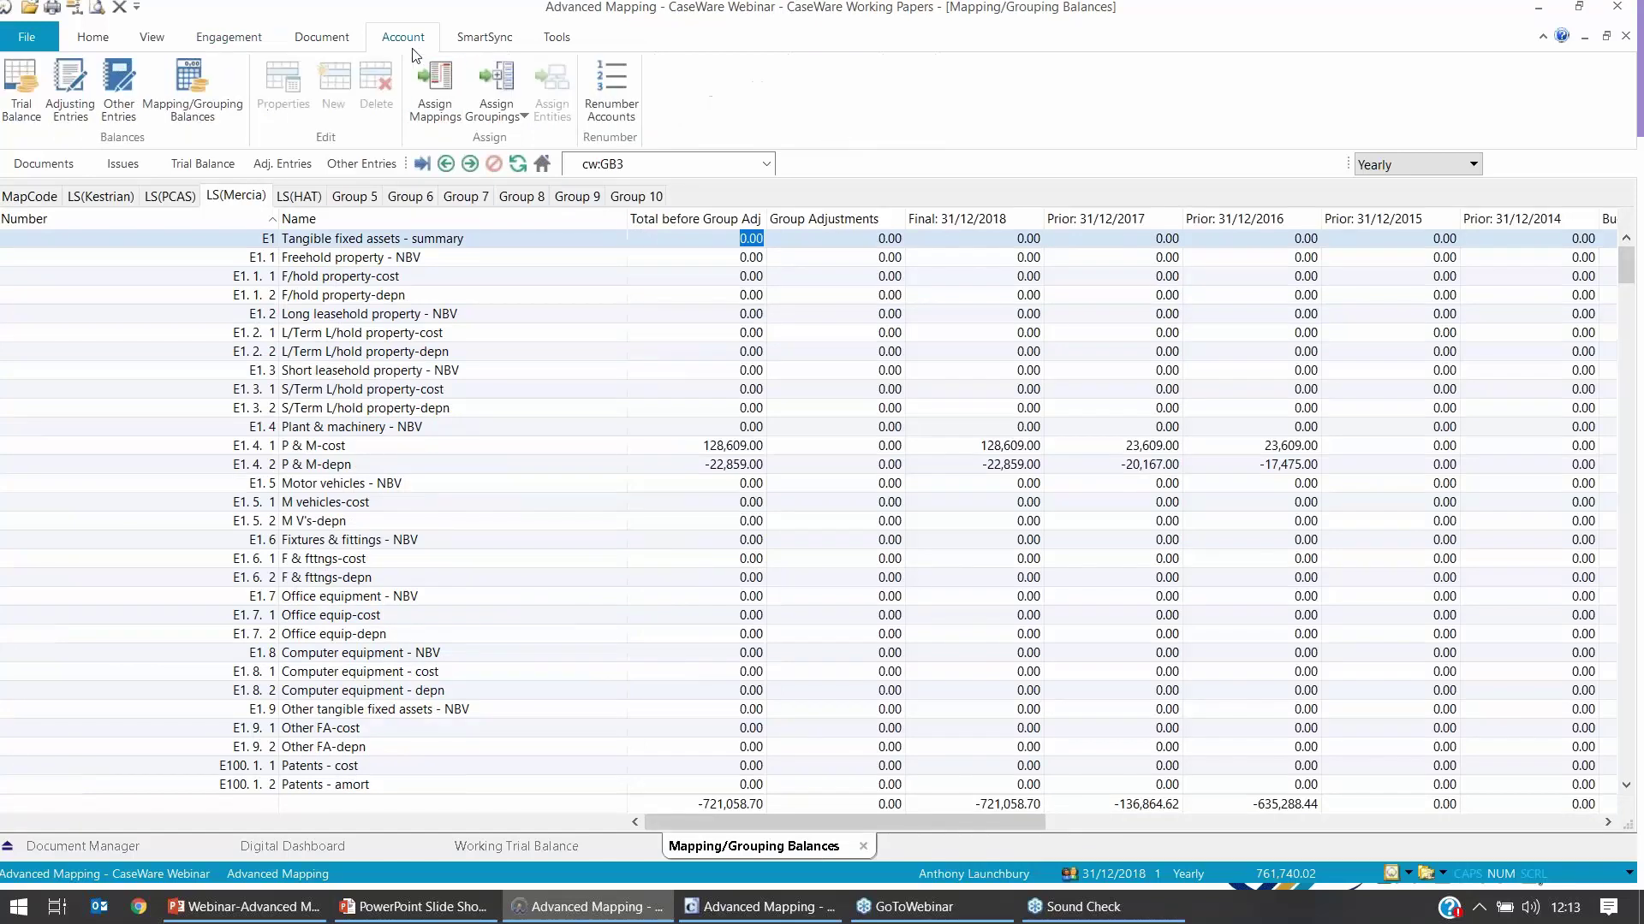
pyautogui.click(436, 103)
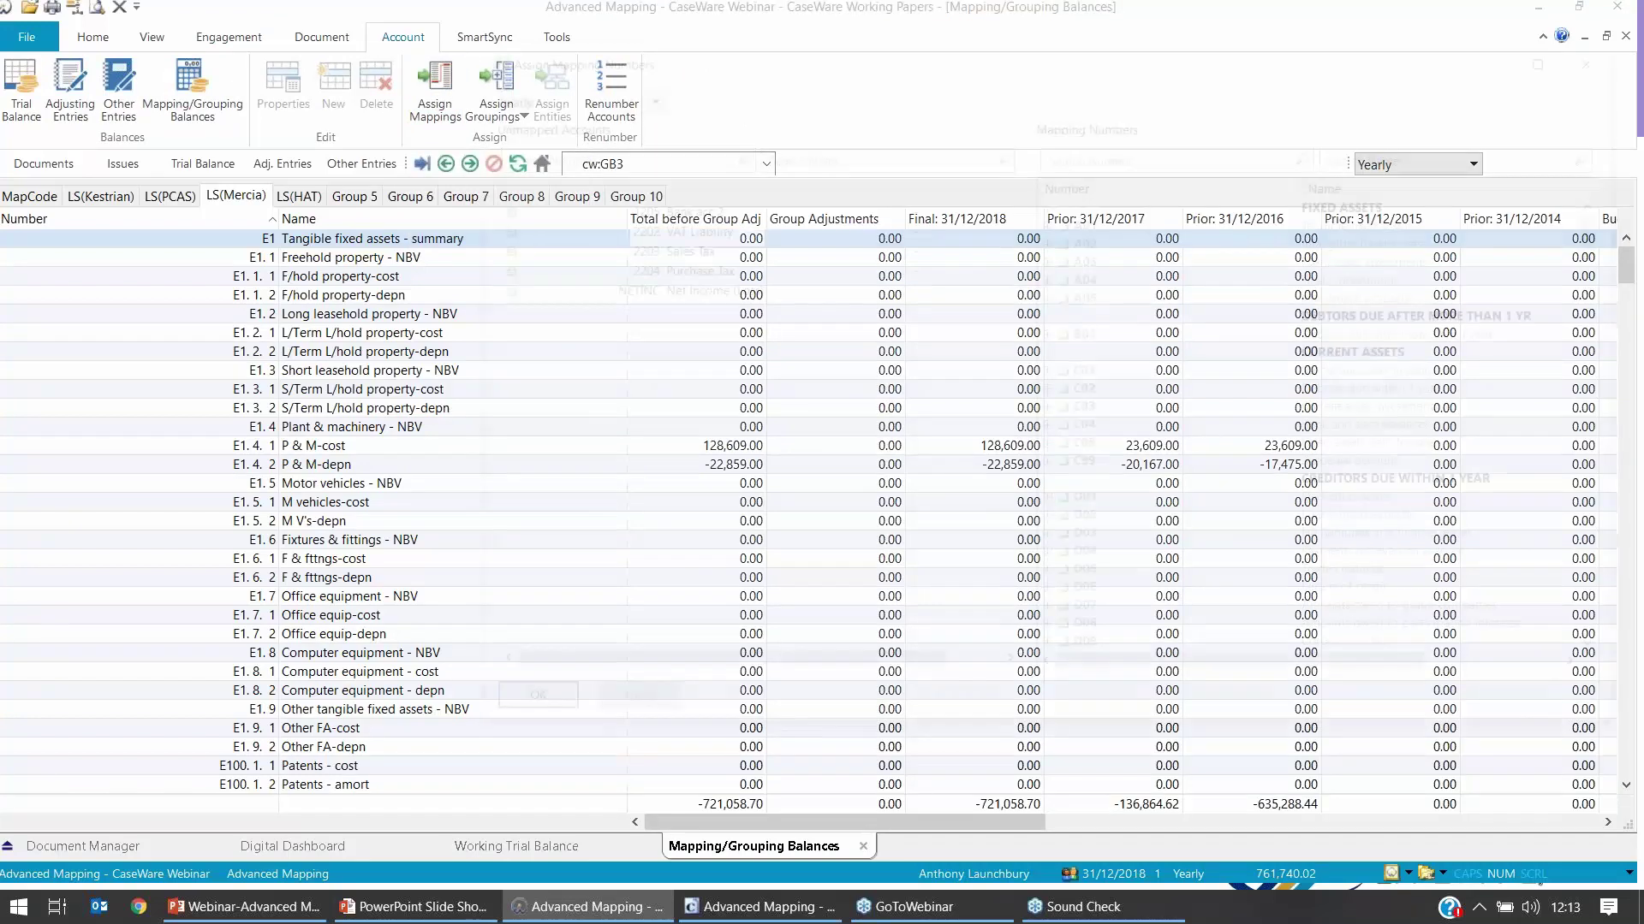
pyautogui.moveTo(792, 54); pyautogui.dragTo(569, 79)
pyautogui.doubleClick(569, 78)
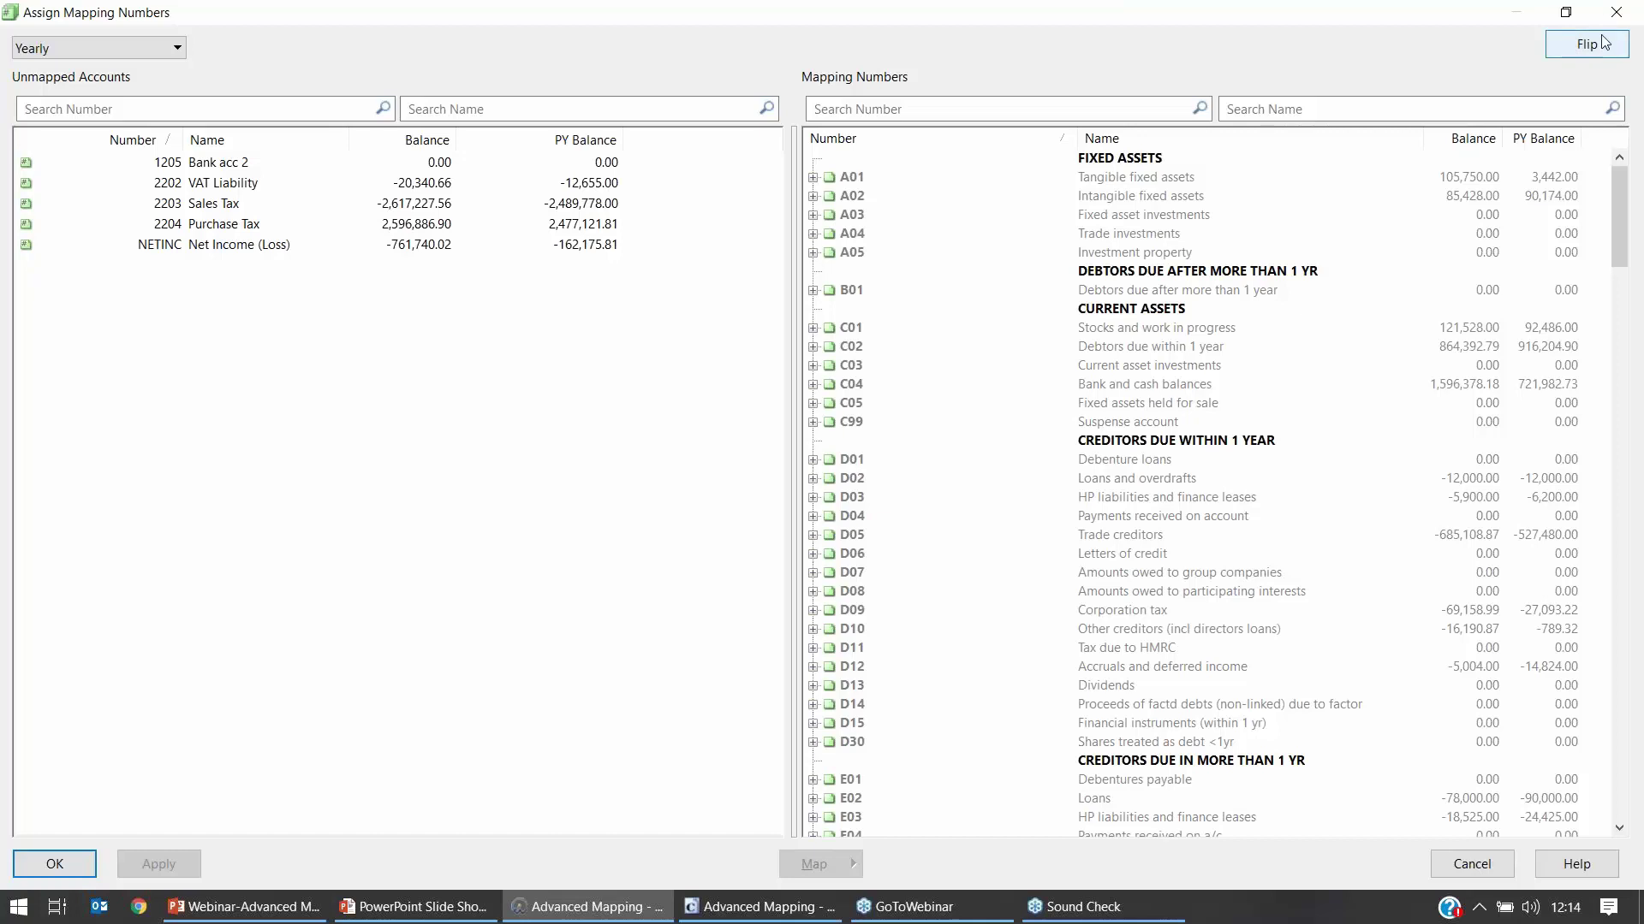
pyautogui.click(1573, 48)
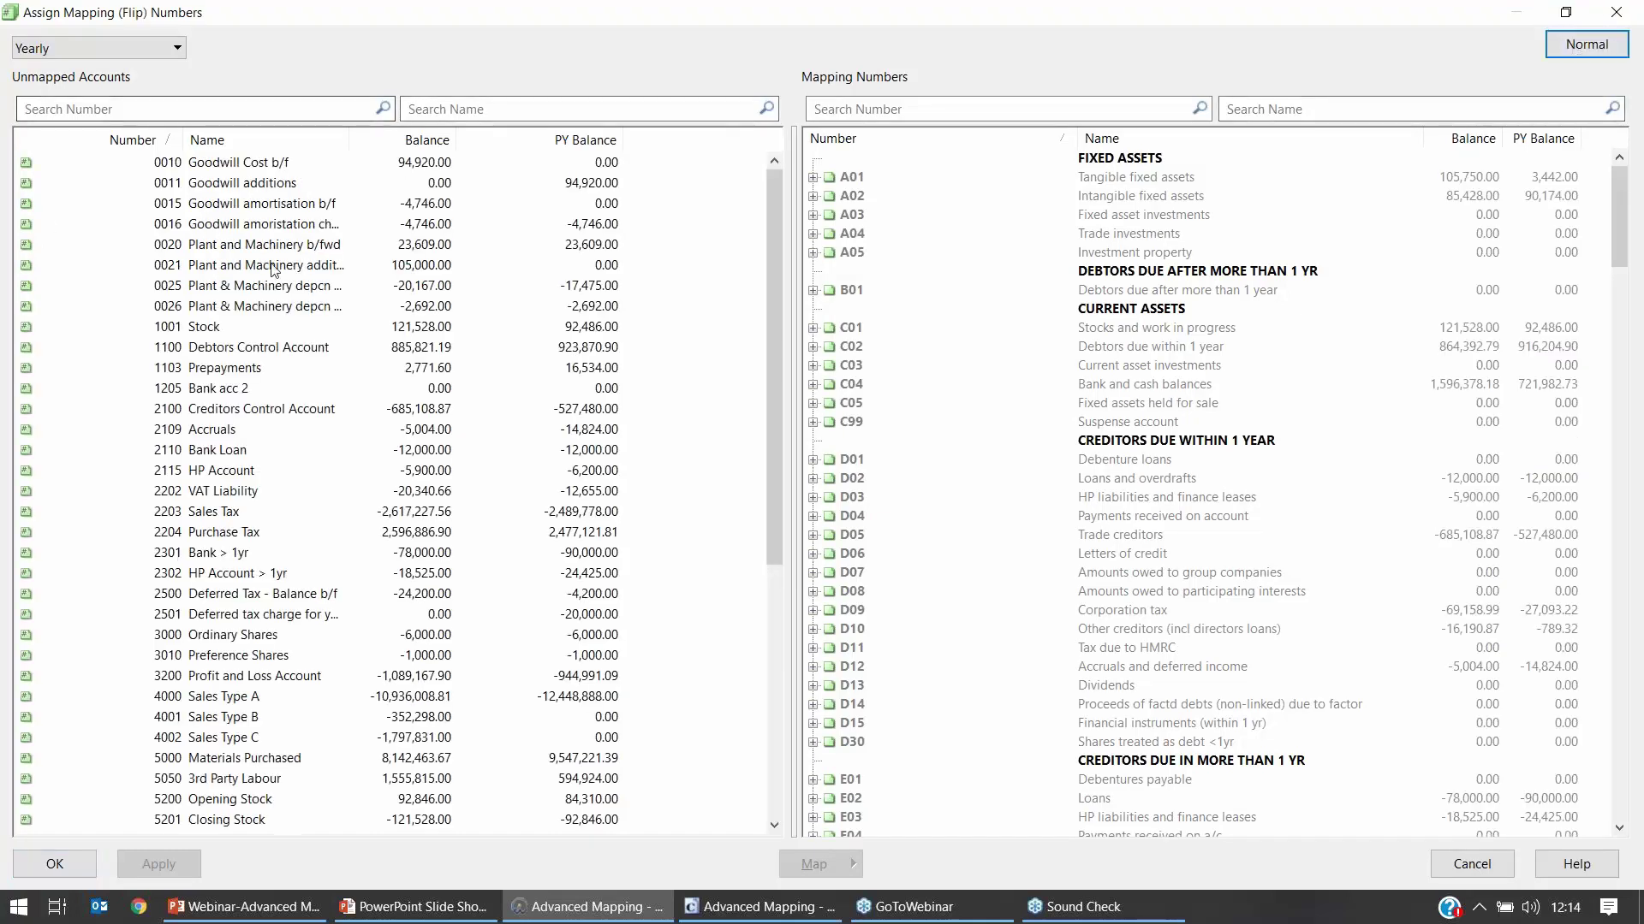
# Step: Look through the accounts without a flip mapping and switch back to normal mapping numbers
pyautogui.scroll(-1, 283, 308)
pyautogui.scroll(1, 321, 265)
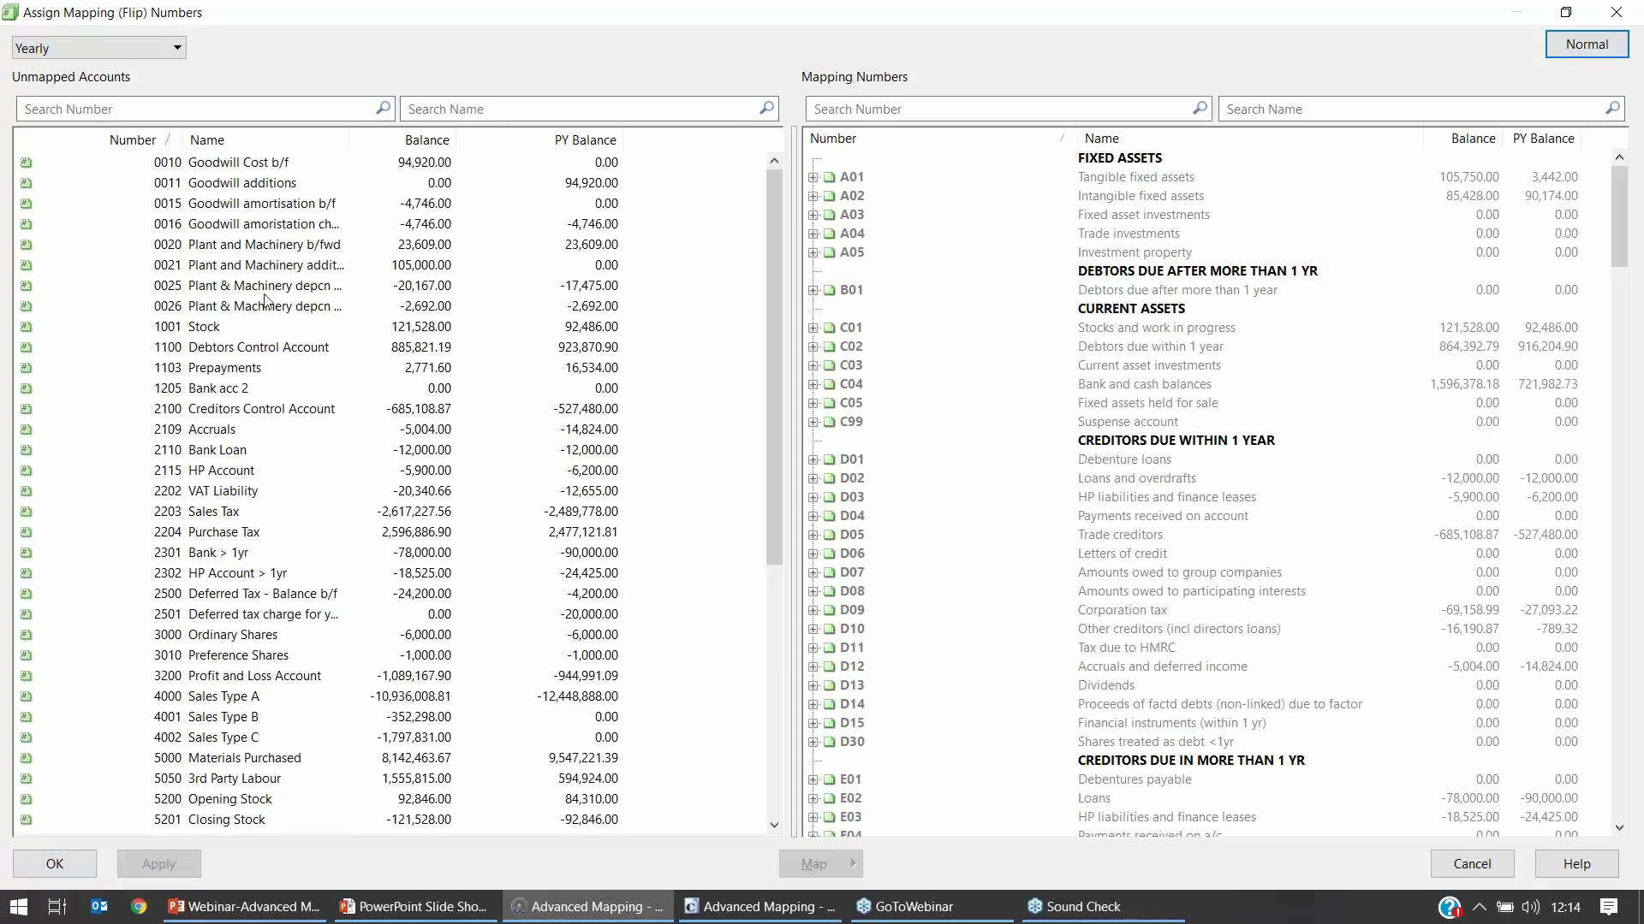
pyautogui.click(212, 330)
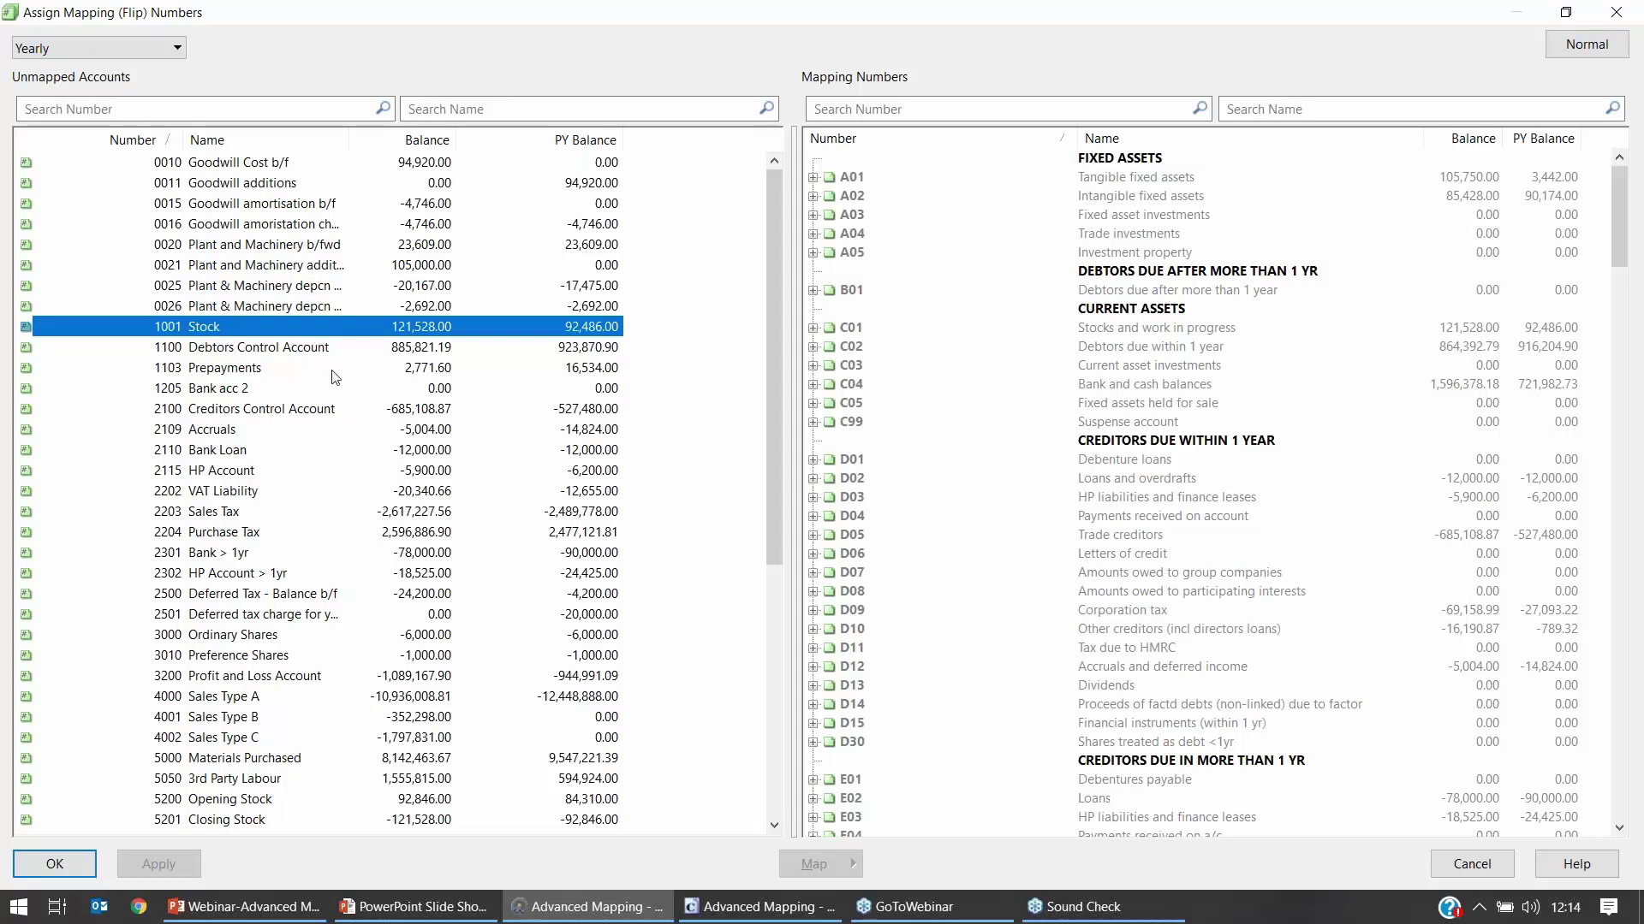
pyautogui.click(267, 433)
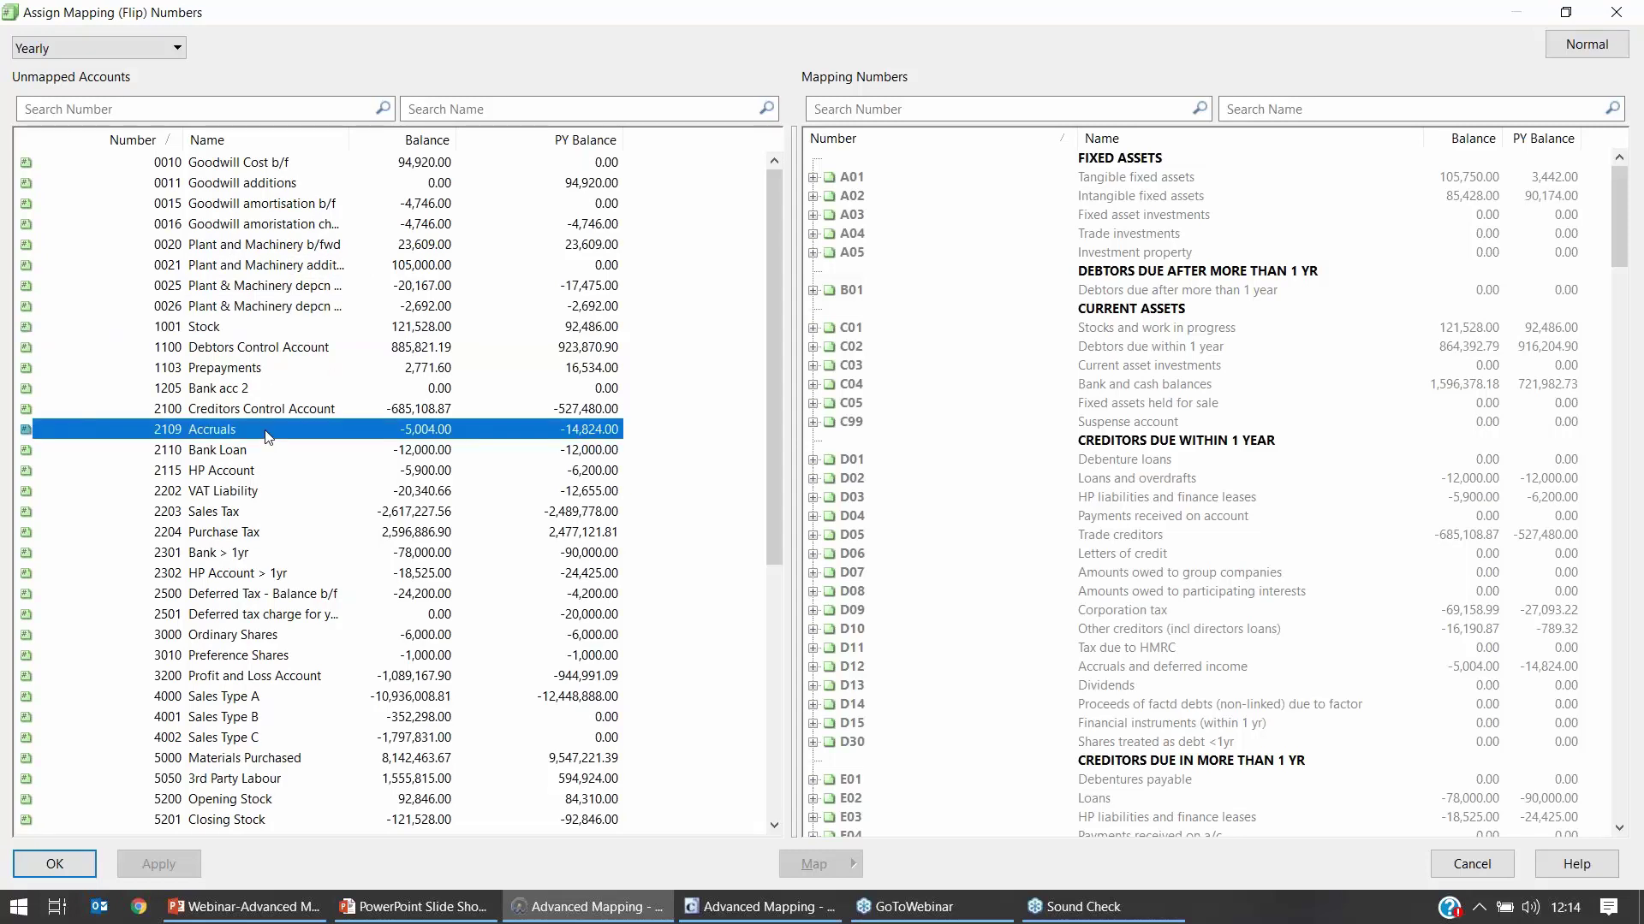
pyautogui.click(267, 471)
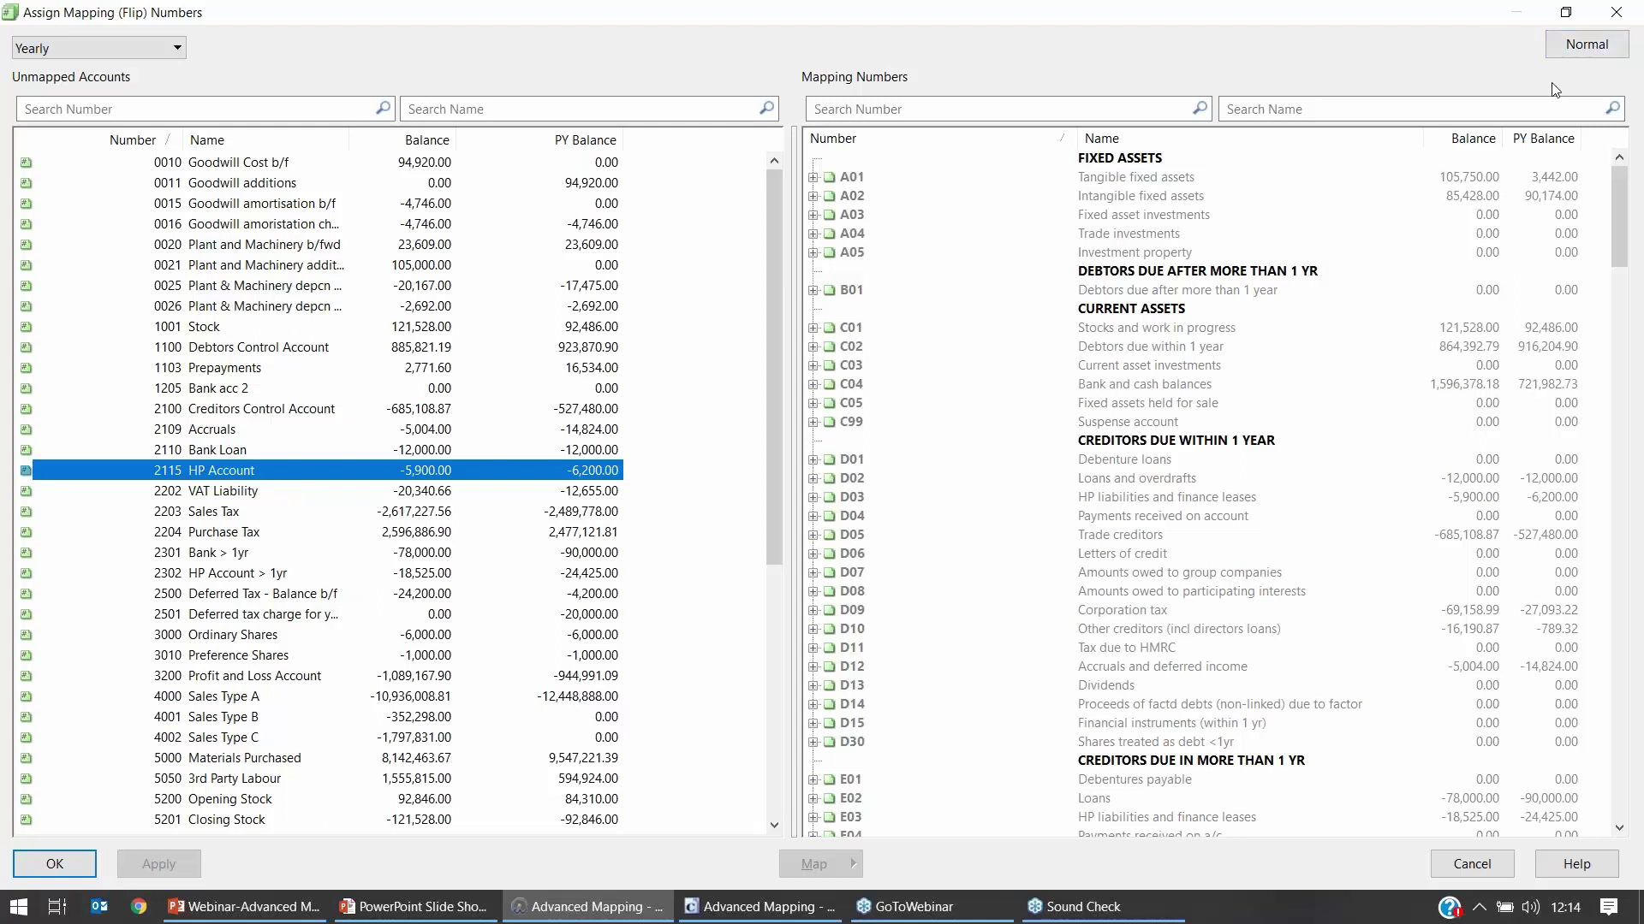
pyautogui.click(1584, 53)
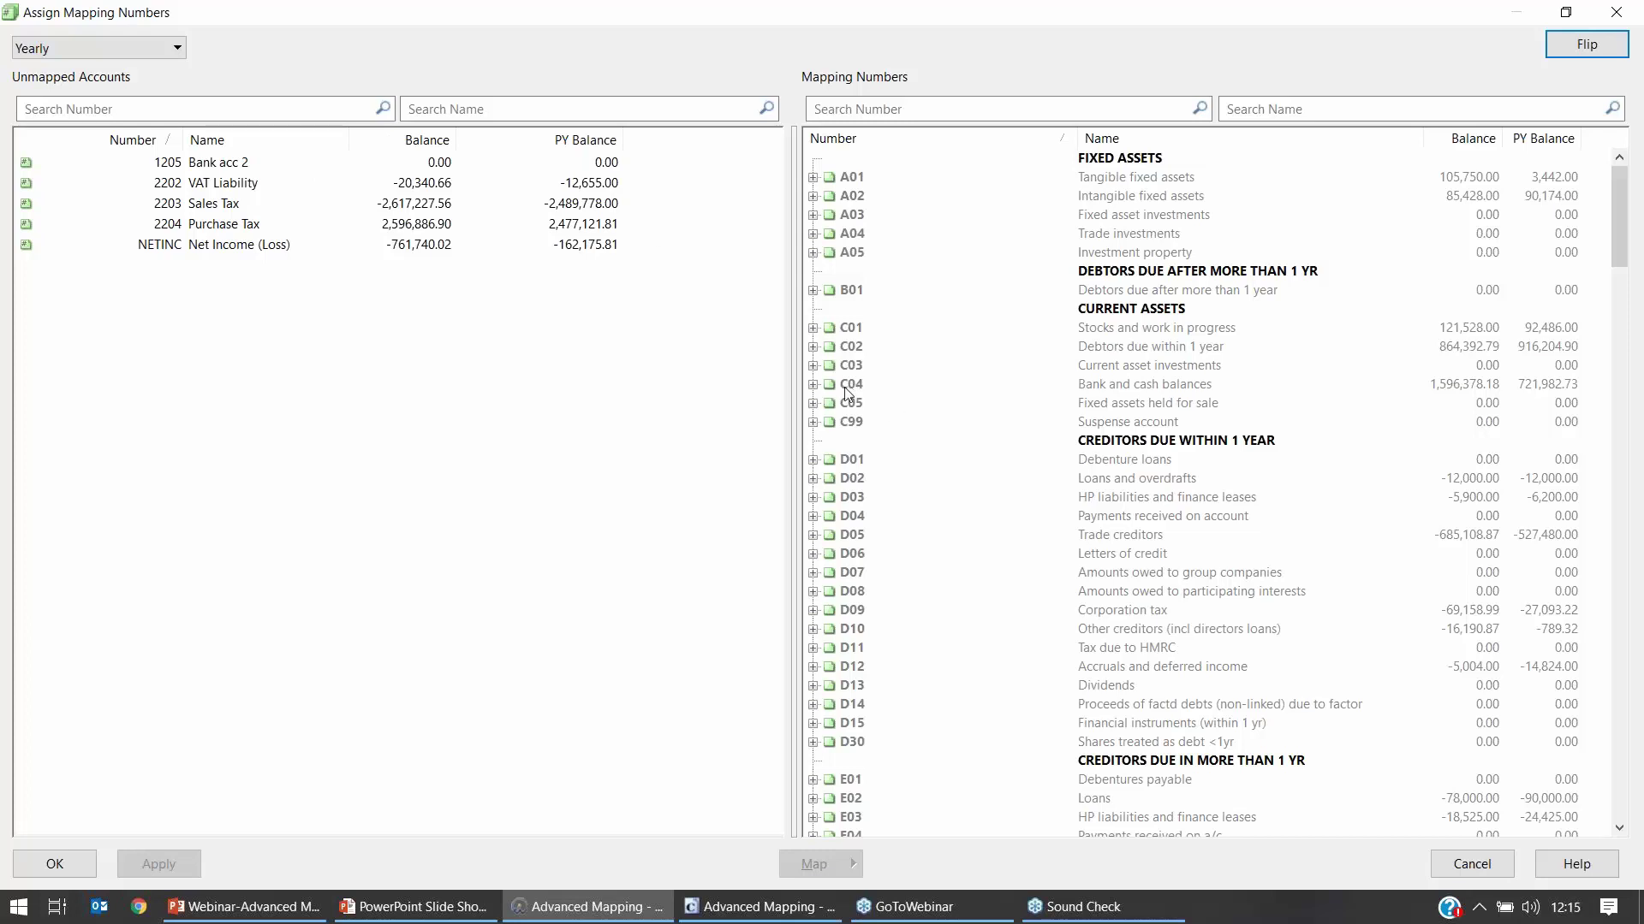
# Step: Expand Bank and cash balances (C04) down to C04.01.00 and open the properties of mapping number C04.01.00.02, Bank account 2
pyautogui.click(813, 384)
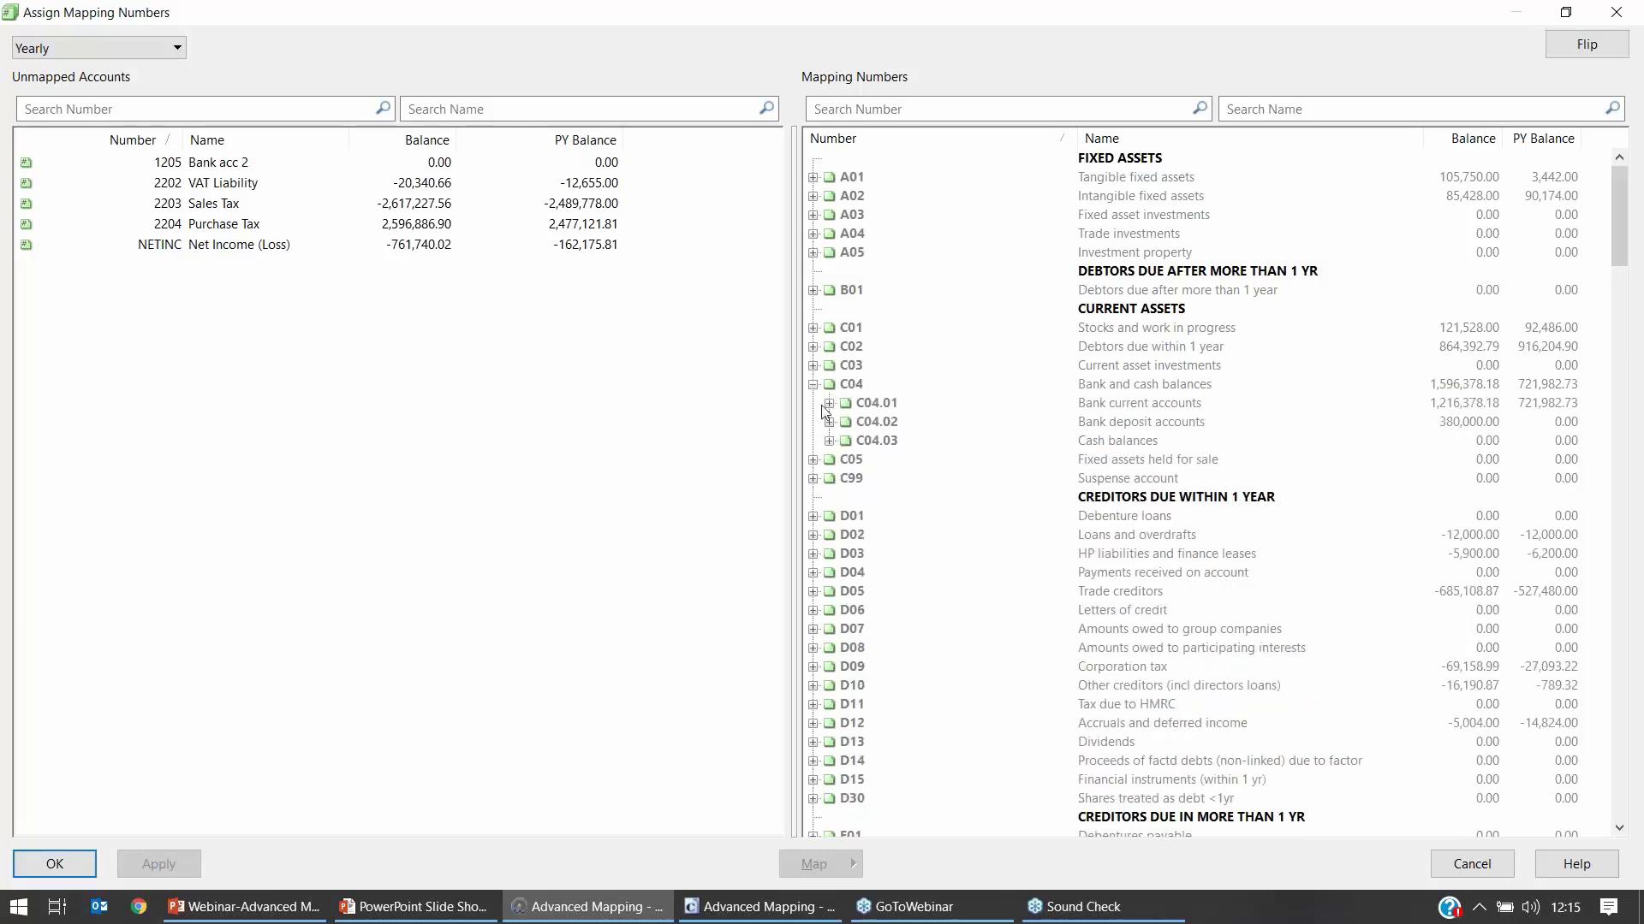
pyautogui.click(829, 403)
pyautogui.click(845, 422)
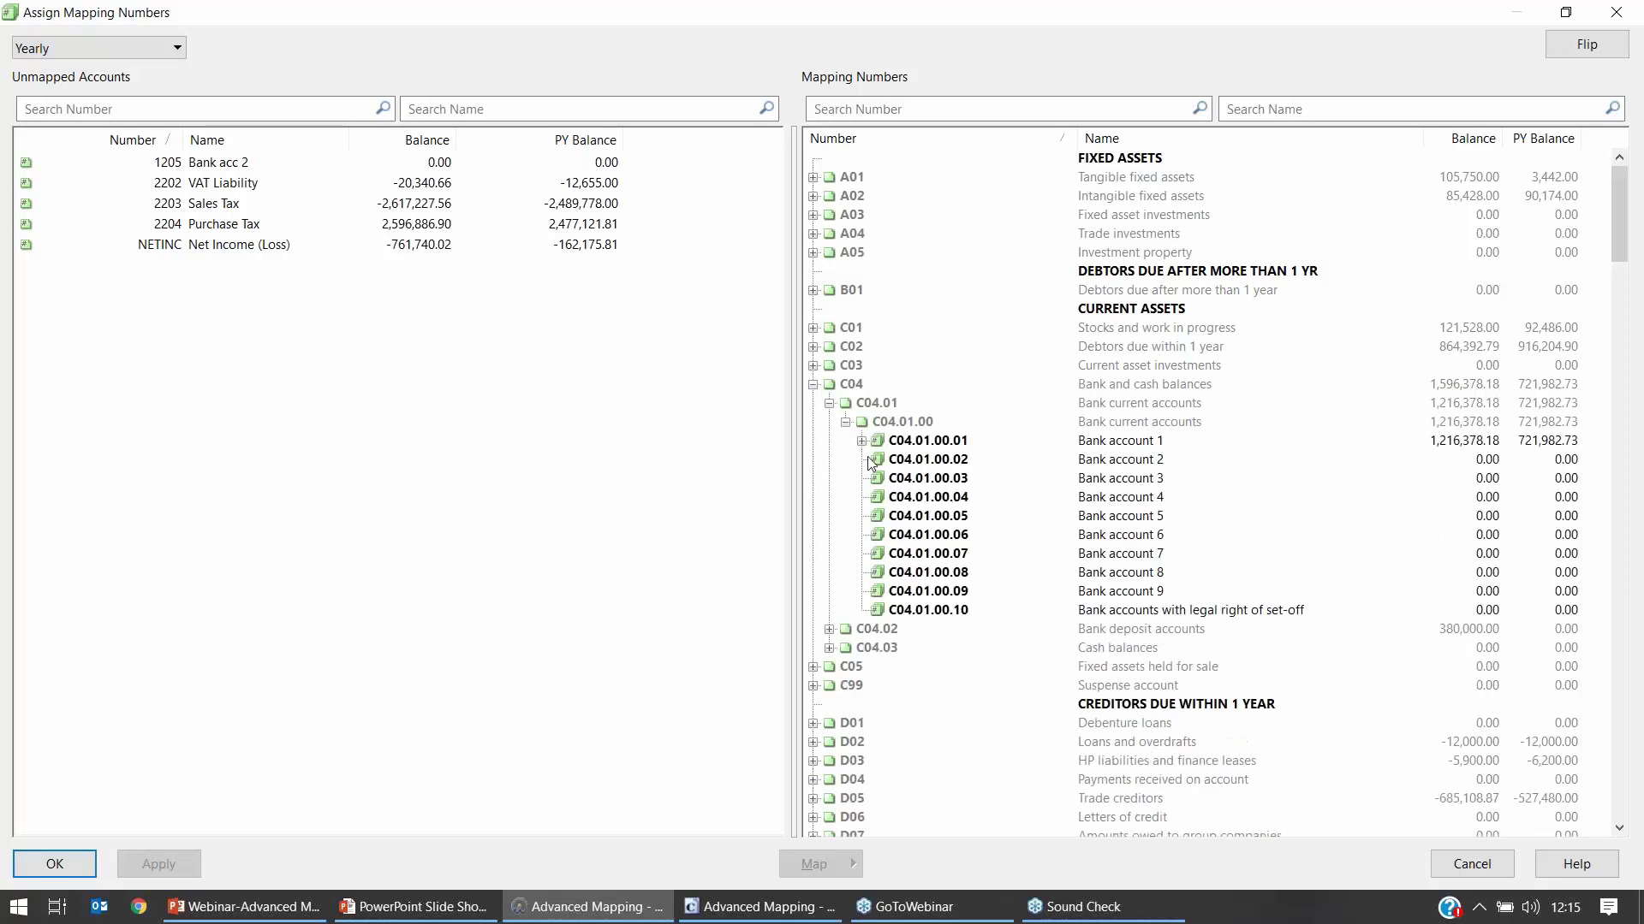
pyautogui.click(982, 462)
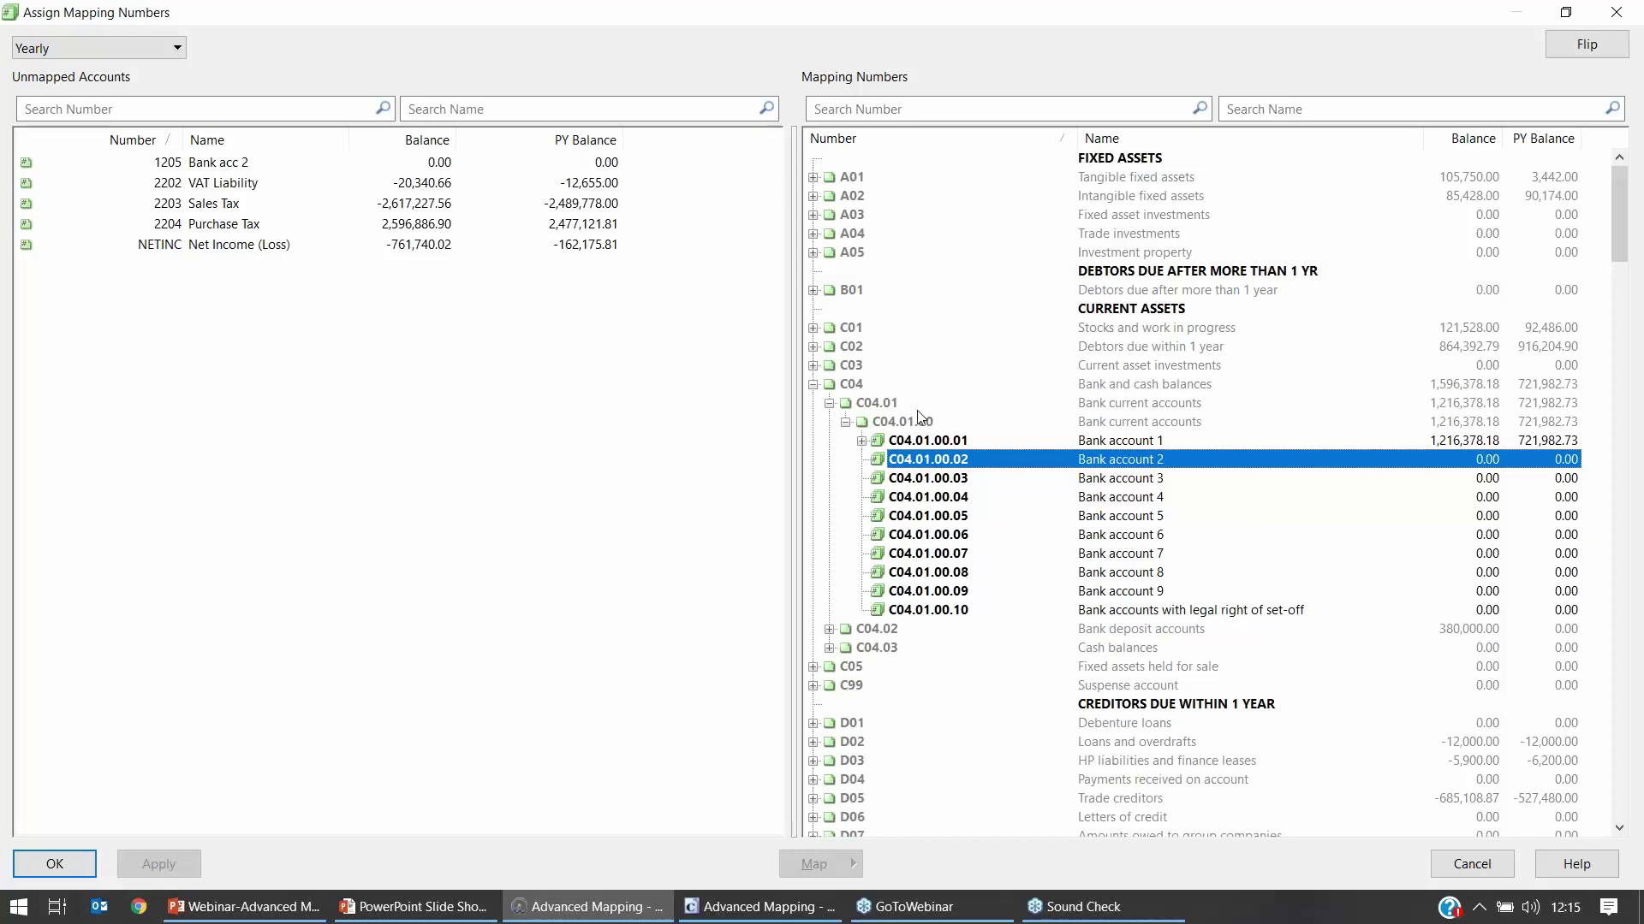
pyautogui.rightClick(989, 465)
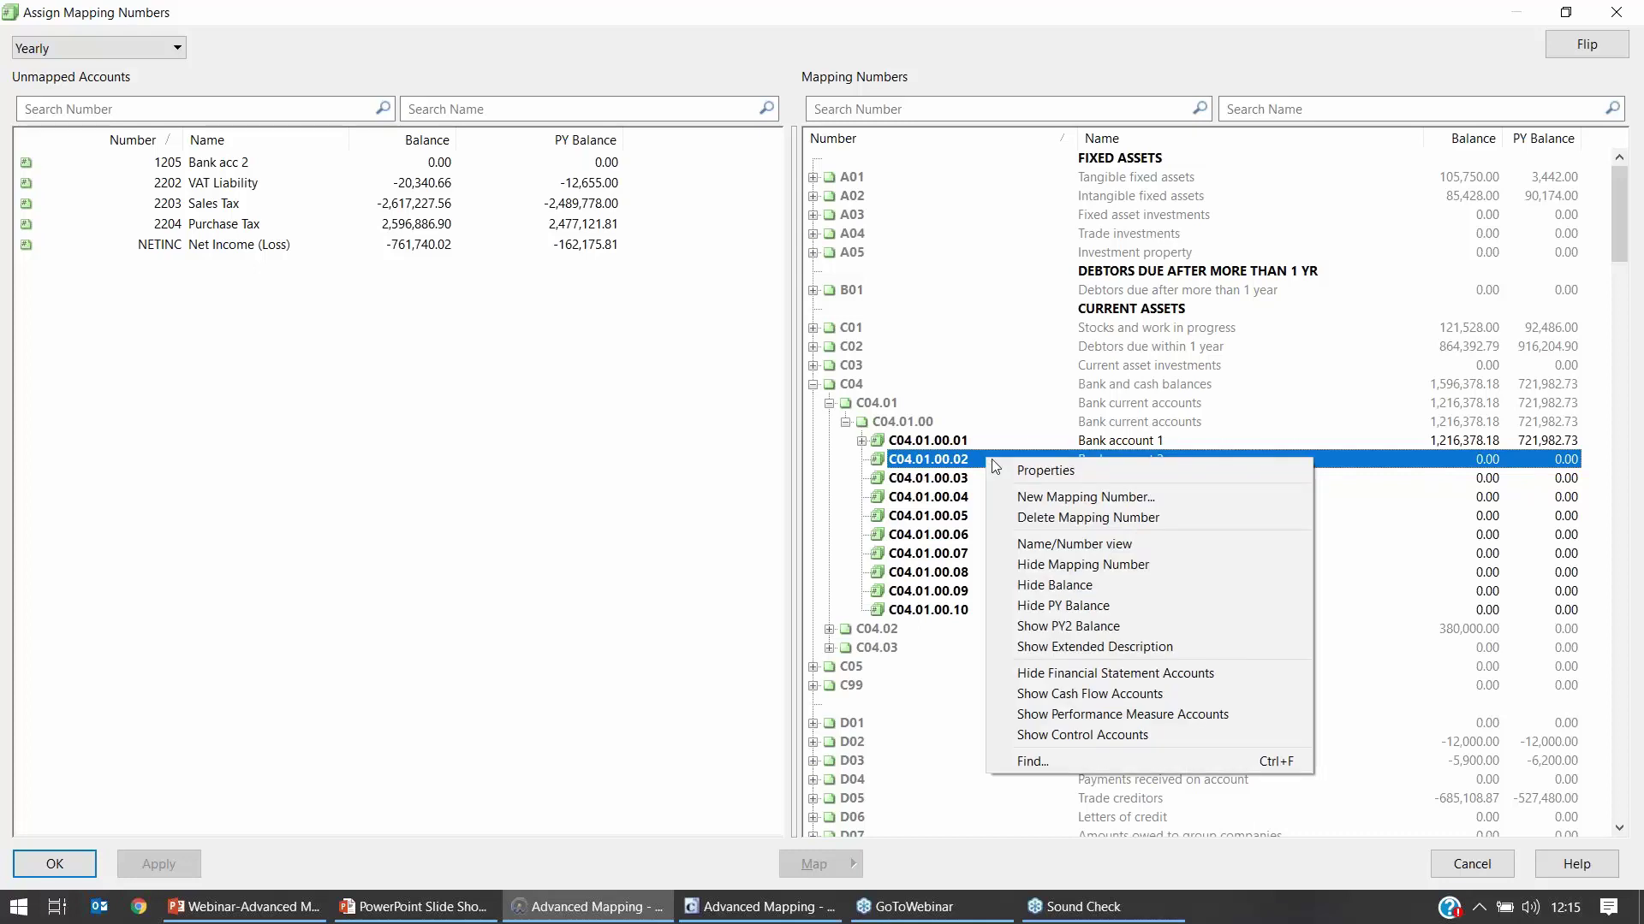
pyautogui.click(1025, 471)
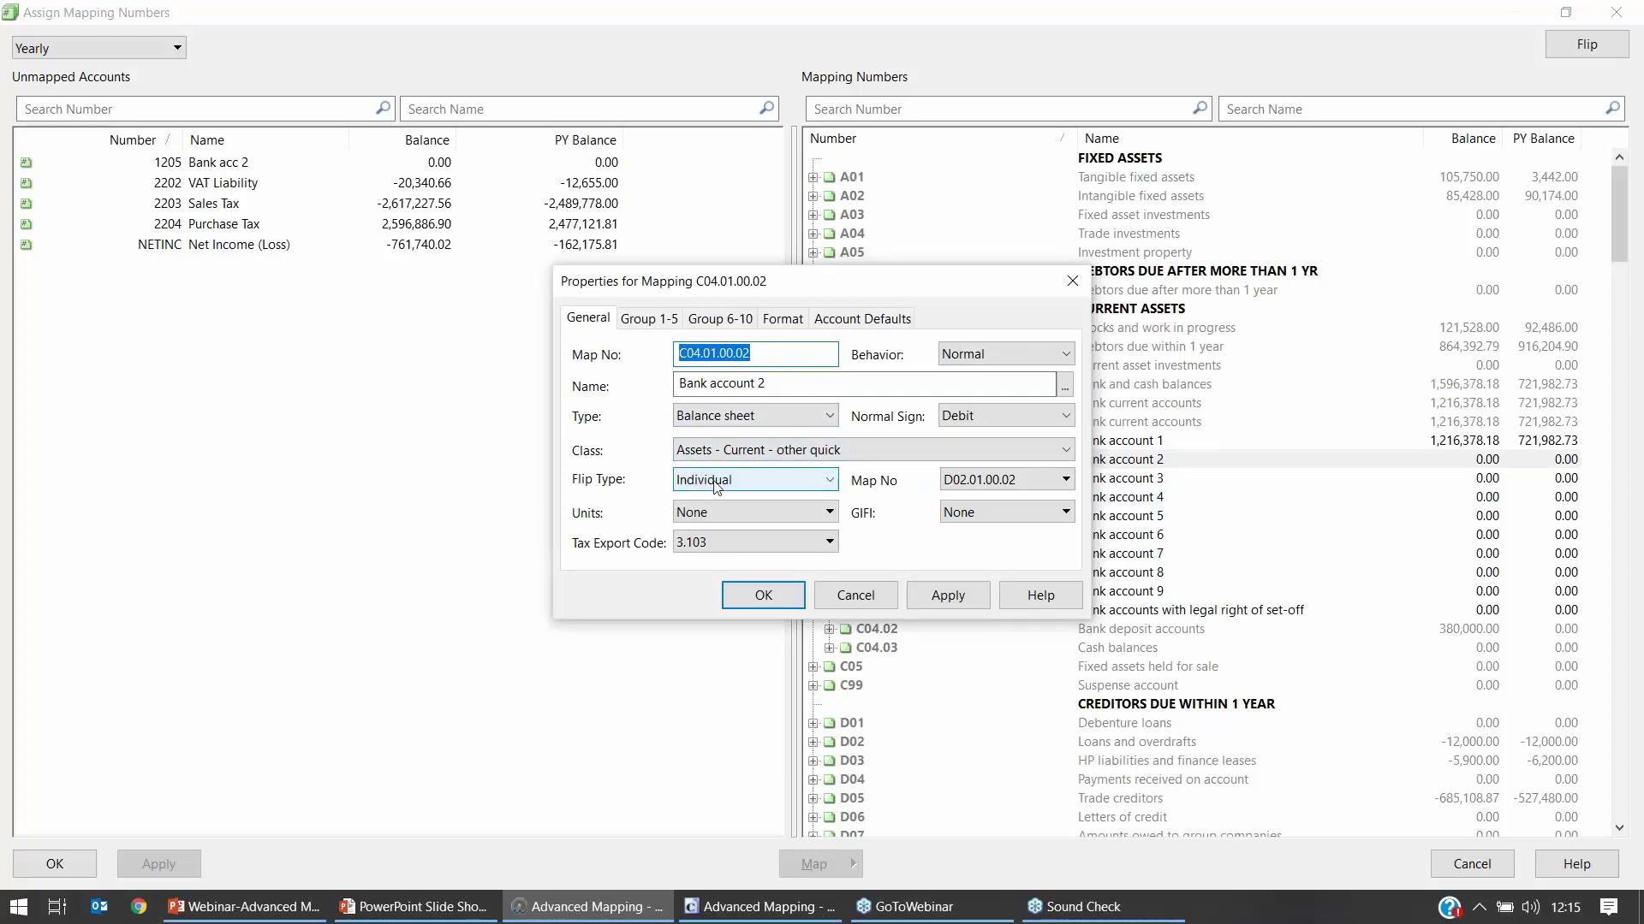
# Step: Examine the available flip types for mapping C04.01.00.02 and move its properties window clear of the mapping numbers
pyautogui.click(830, 481)
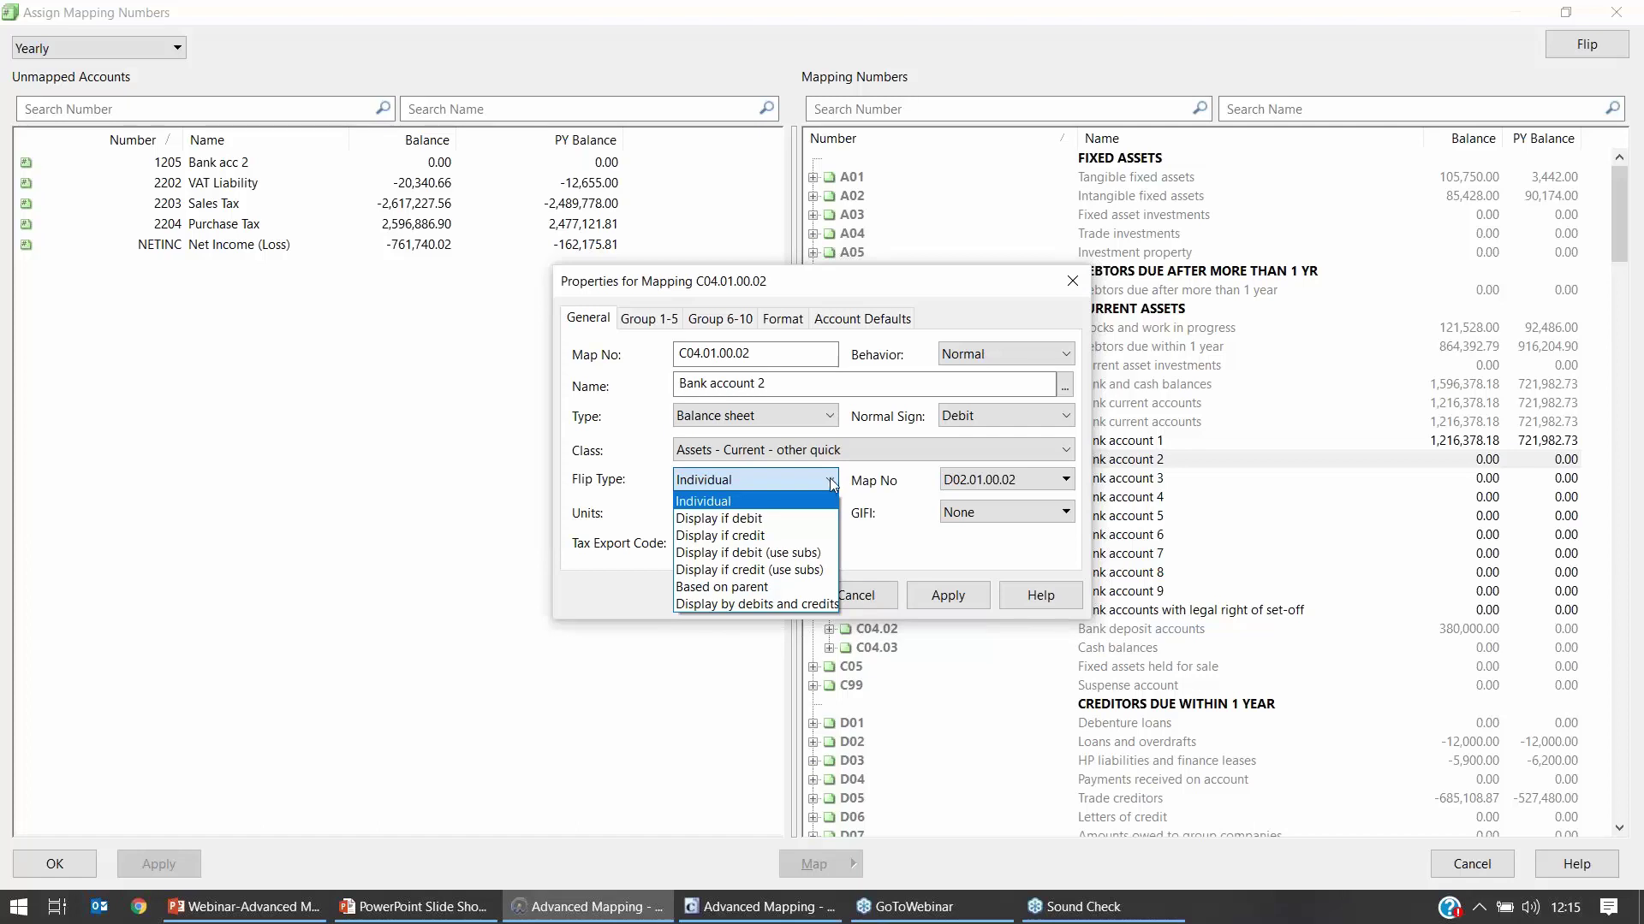
pyautogui.click(674, 299)
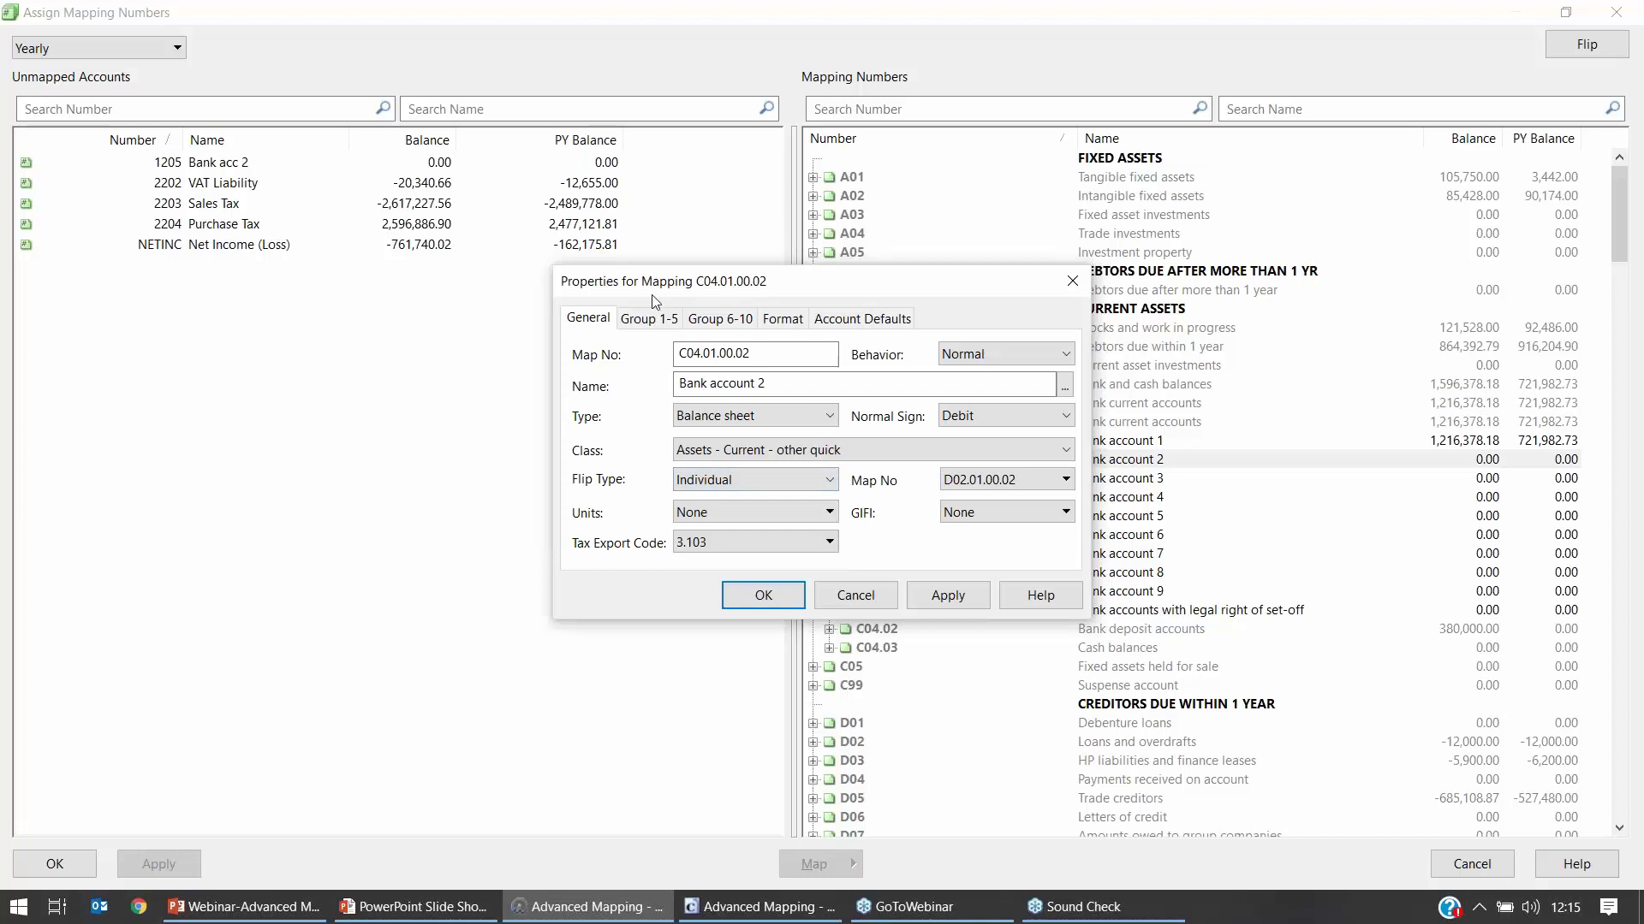
pyautogui.moveTo(780, 291); pyautogui.dragTo(491, 334)
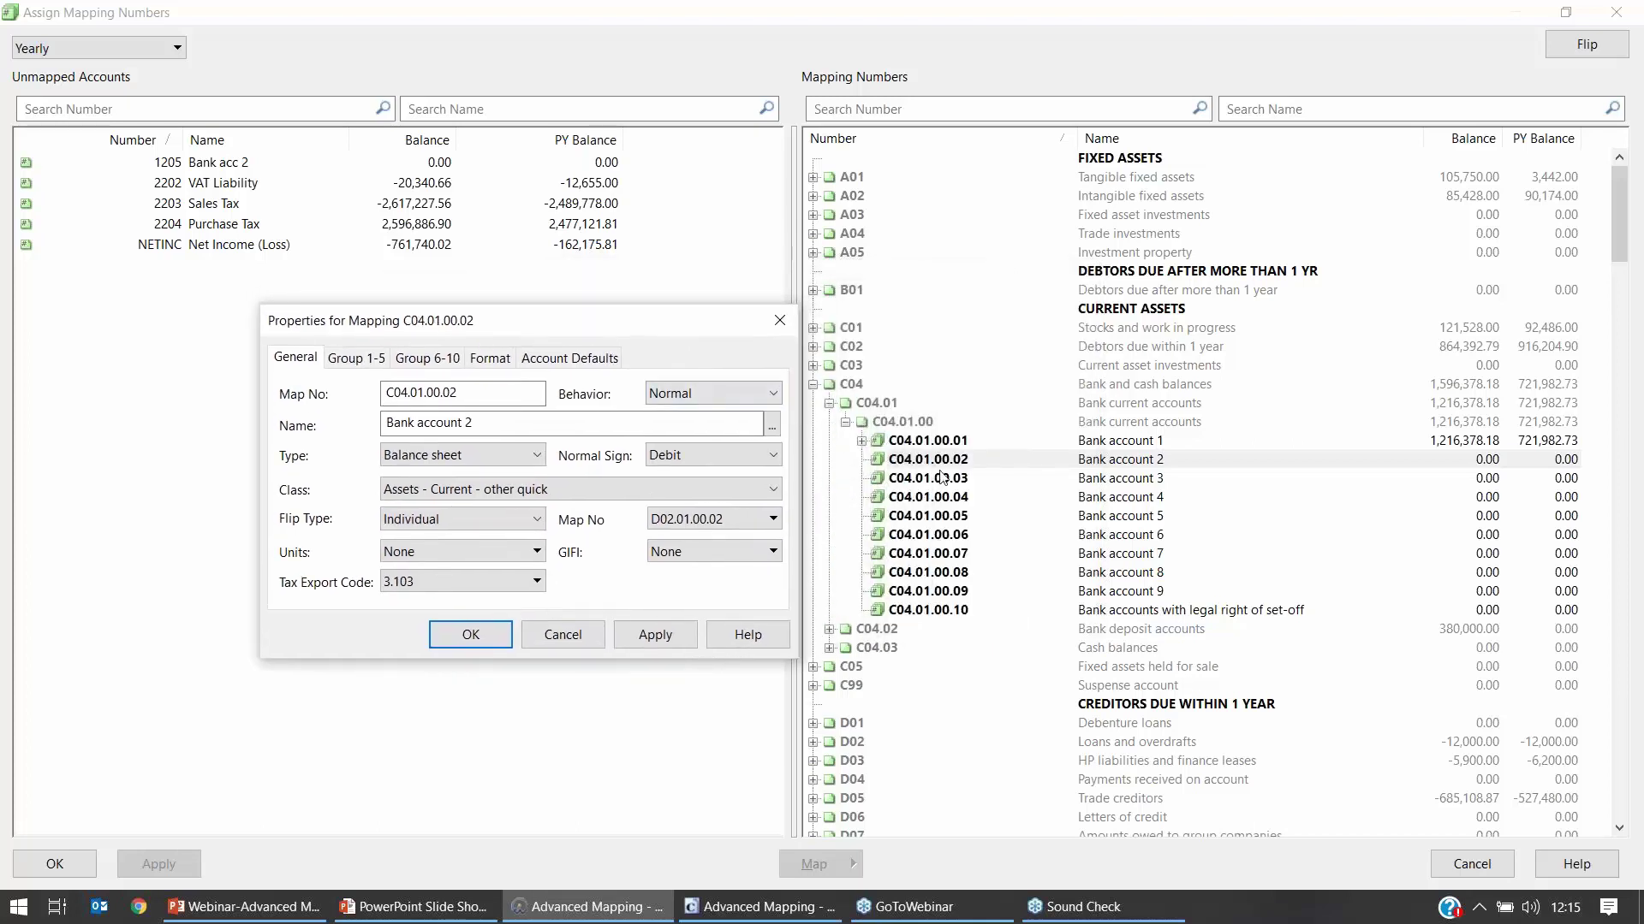
pyautogui.click(997, 463)
# Step: Try the Display if debit flip type on mapping C04.01.00.02, restore Individual and close its properties
pyautogui.click(486, 513)
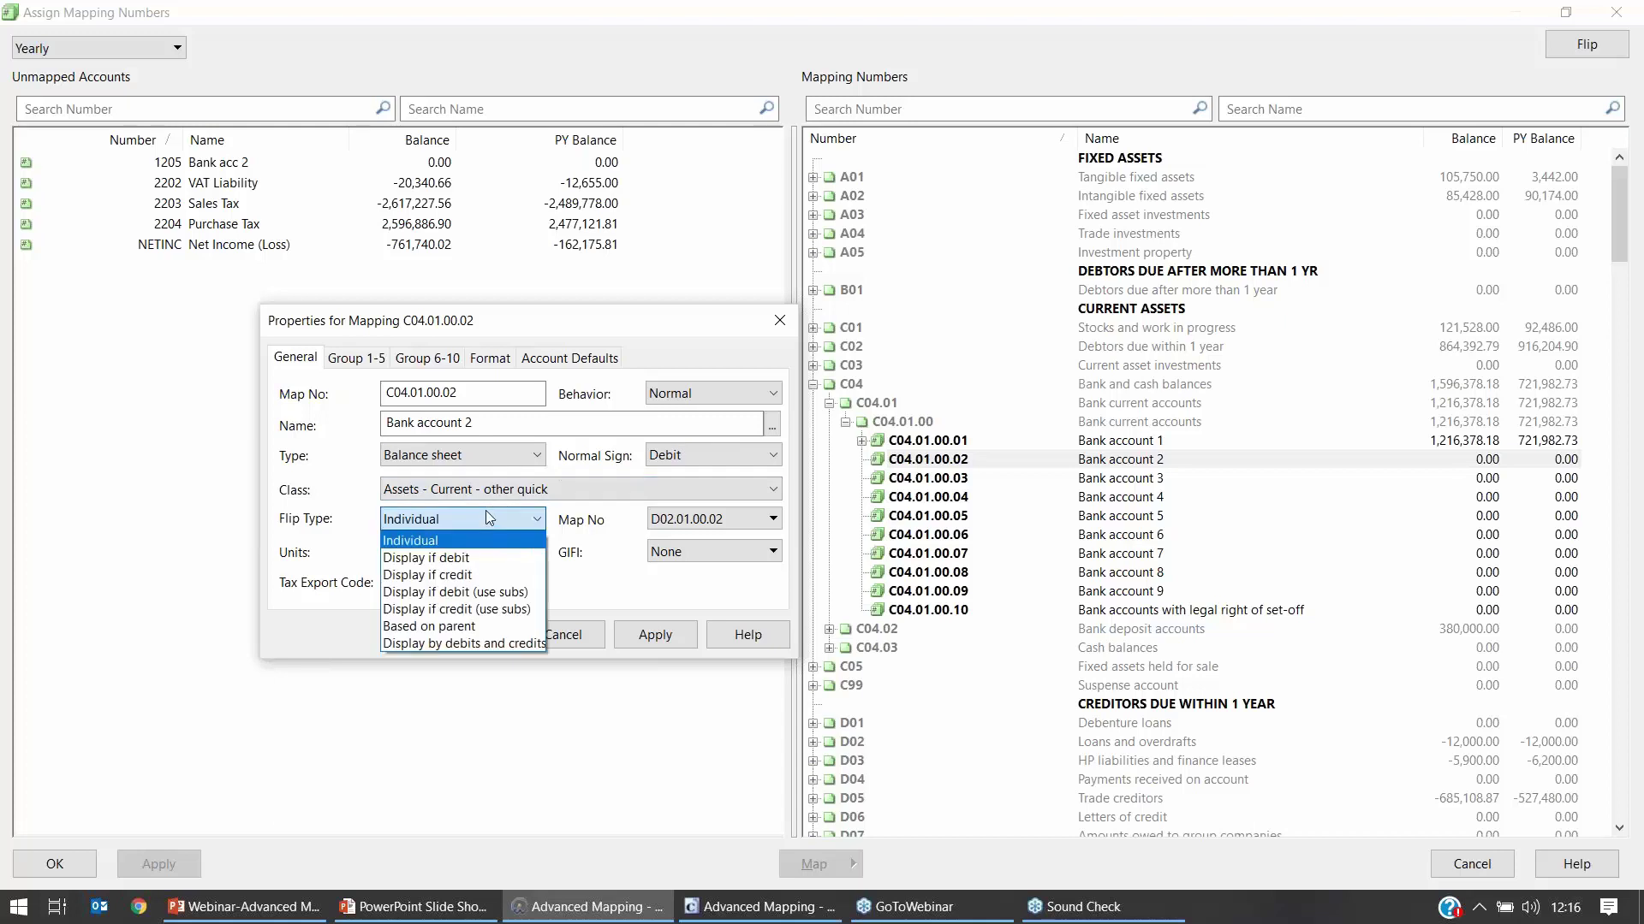
pyautogui.click(471, 560)
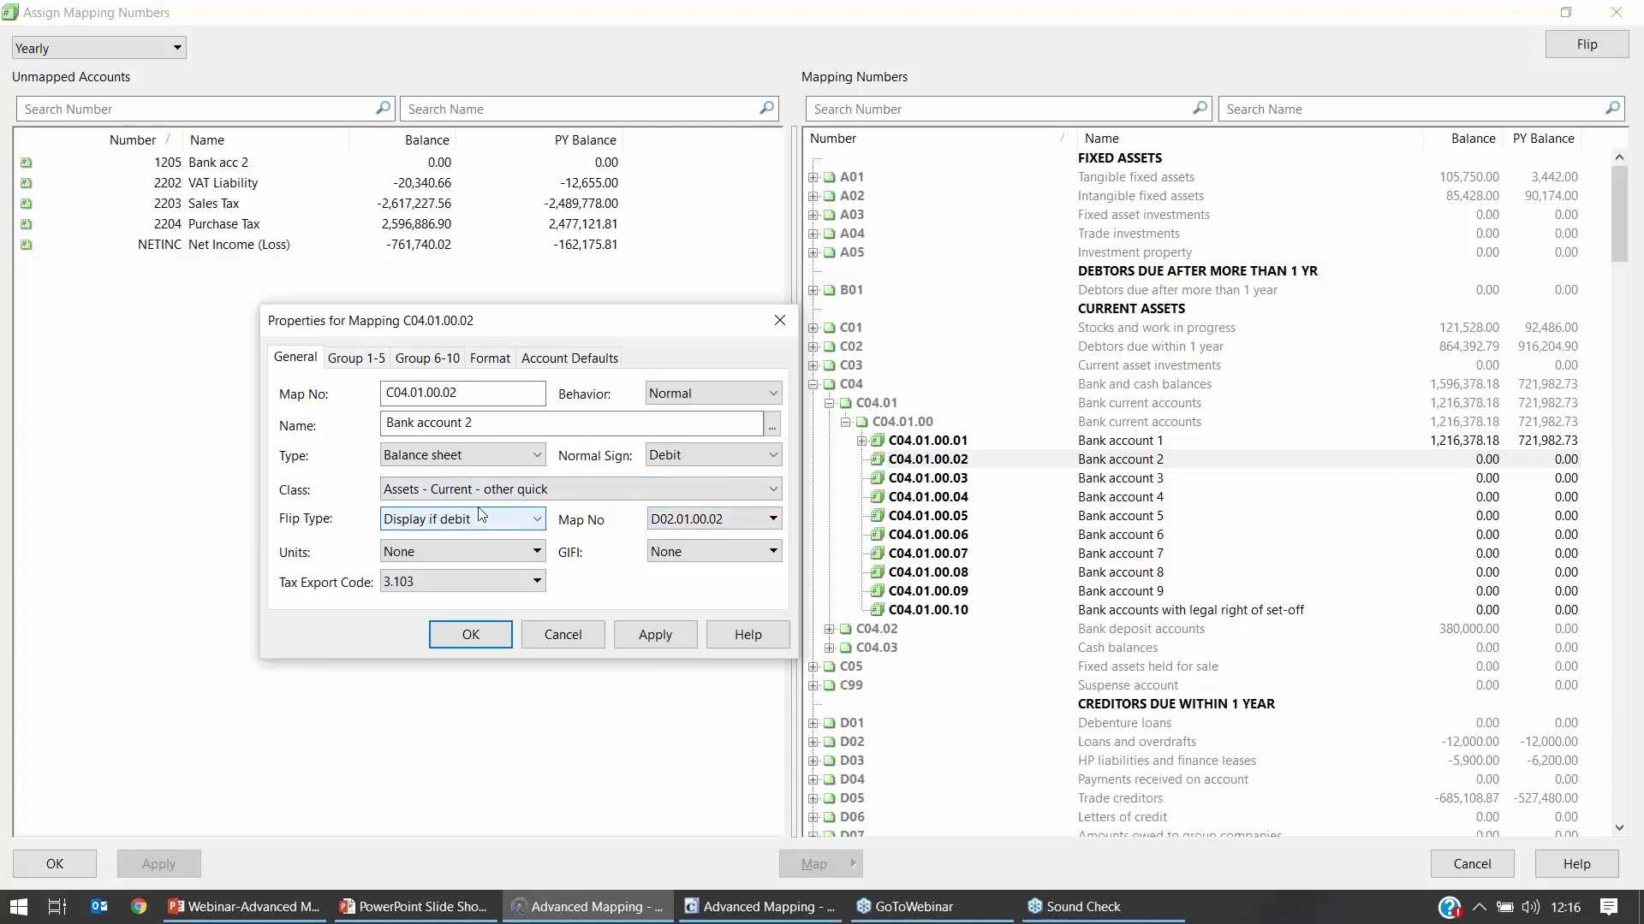
pyautogui.doubleClick(392, 392)
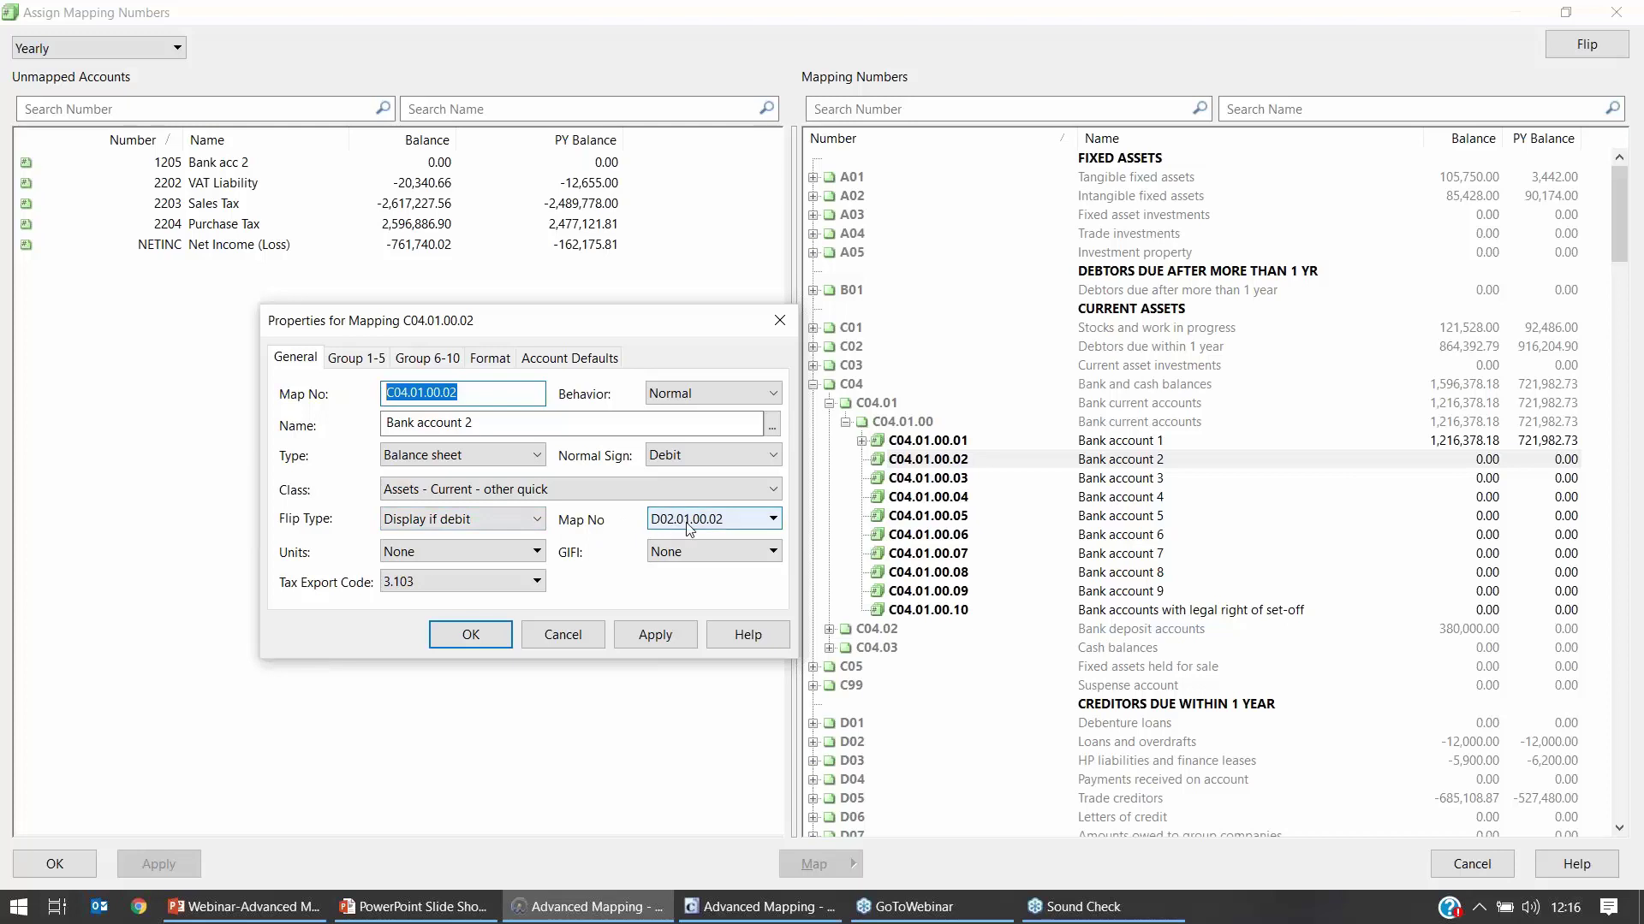
pyautogui.click(537, 520)
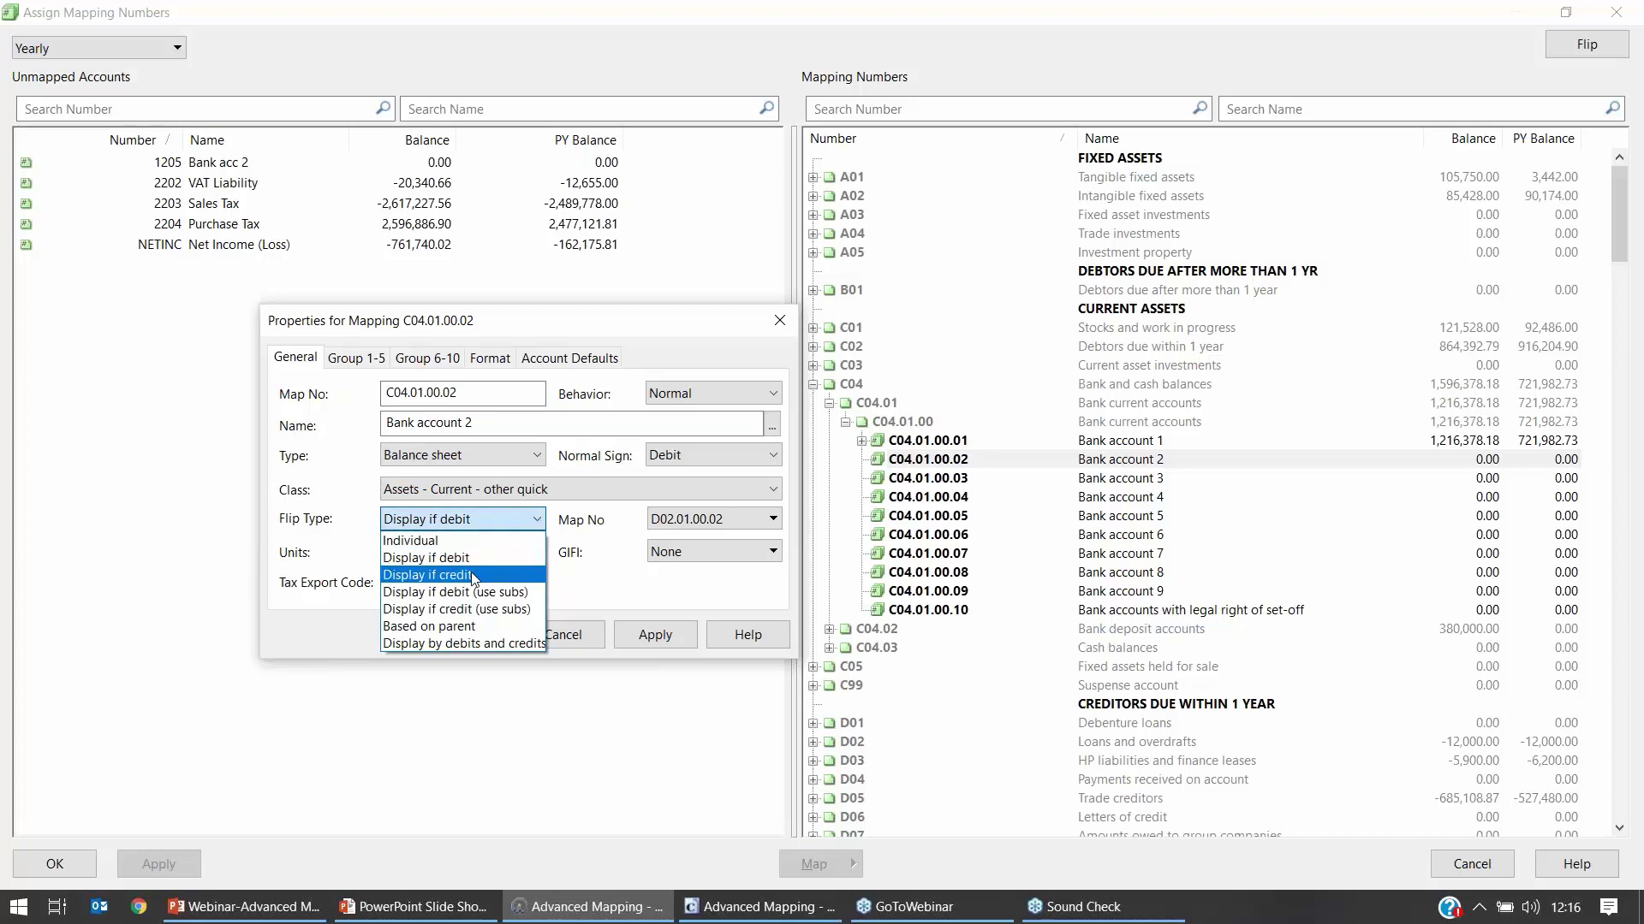
pyautogui.click(458, 543)
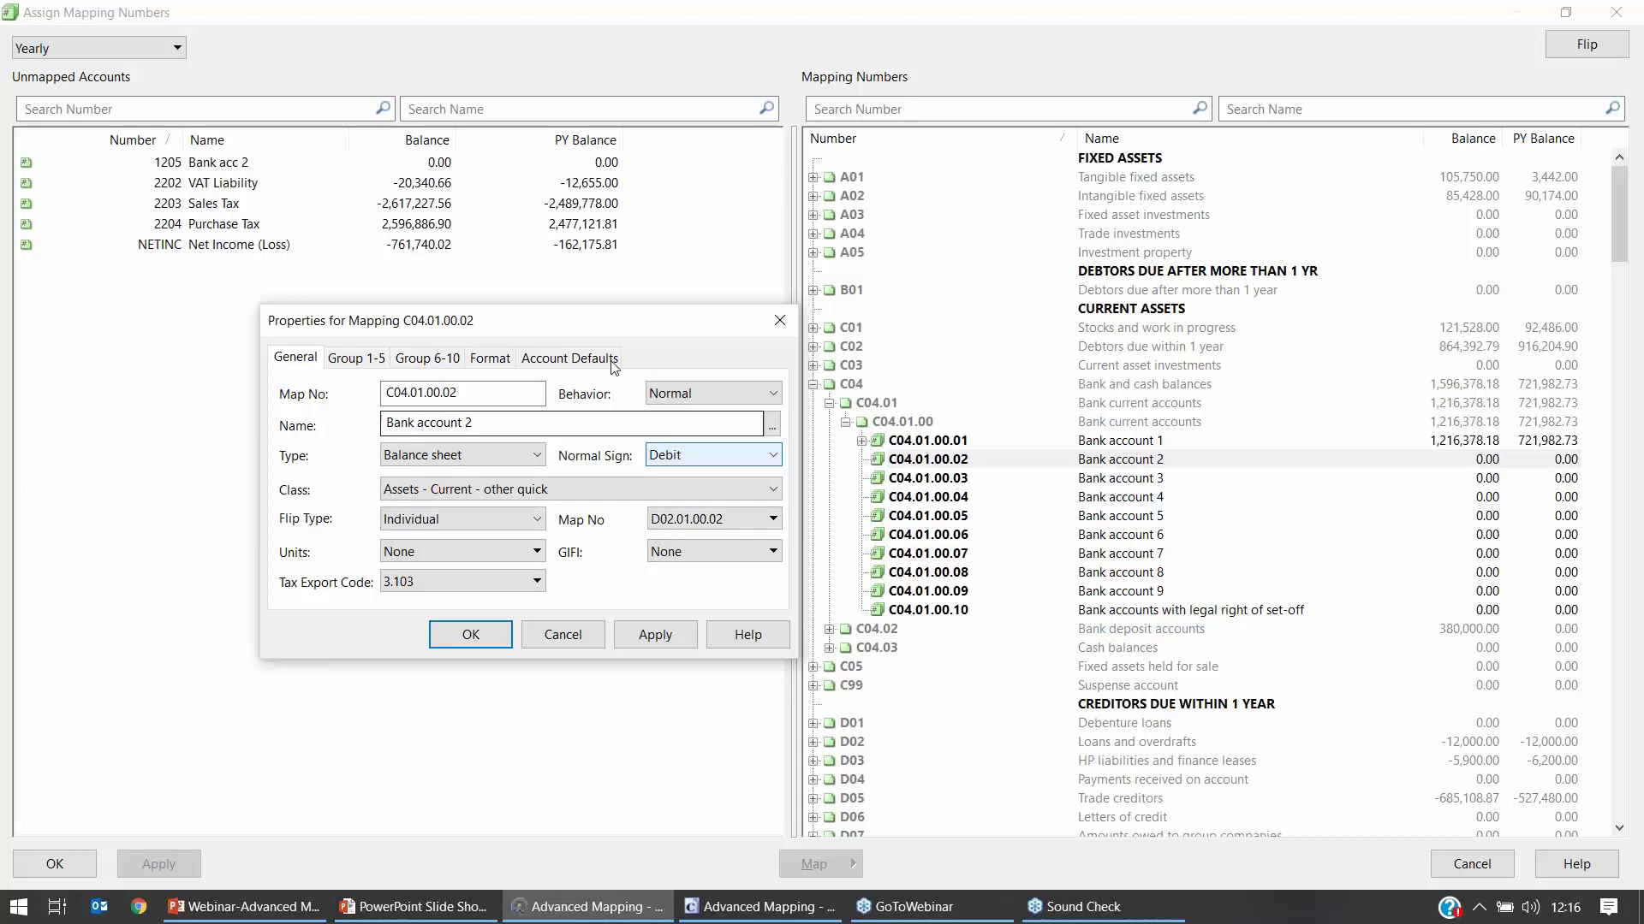
pyautogui.click(489, 639)
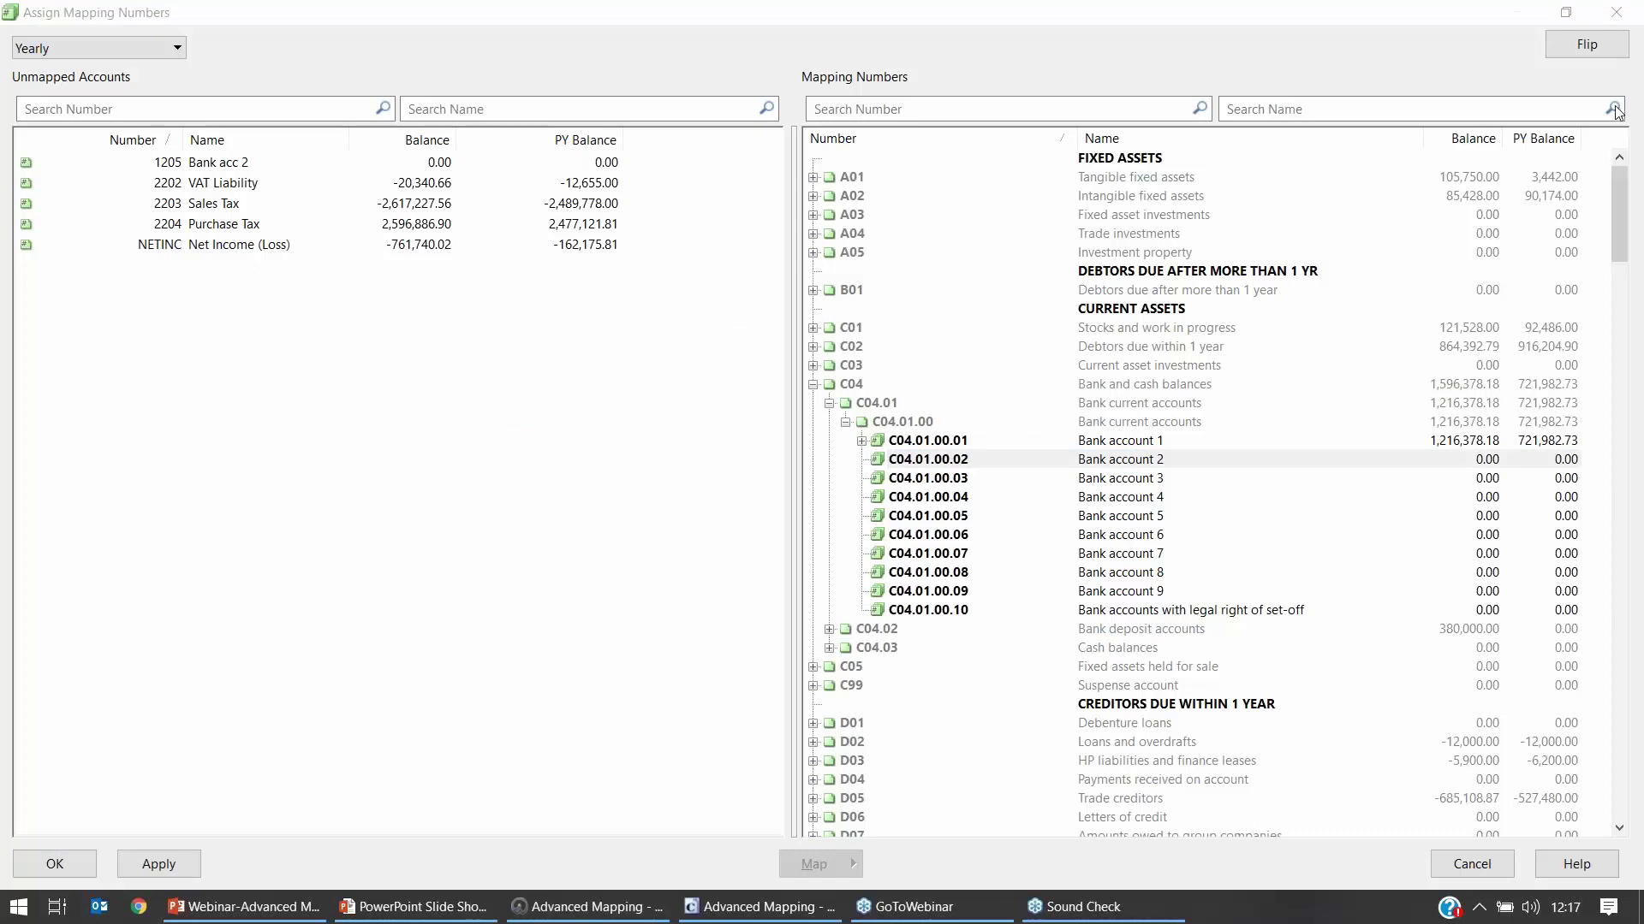
# Step: Map unmapped account 1205 Bank acc 2 to C04.01.00.02, check it under that number and accept the assignments
pyautogui.click(255, 166)
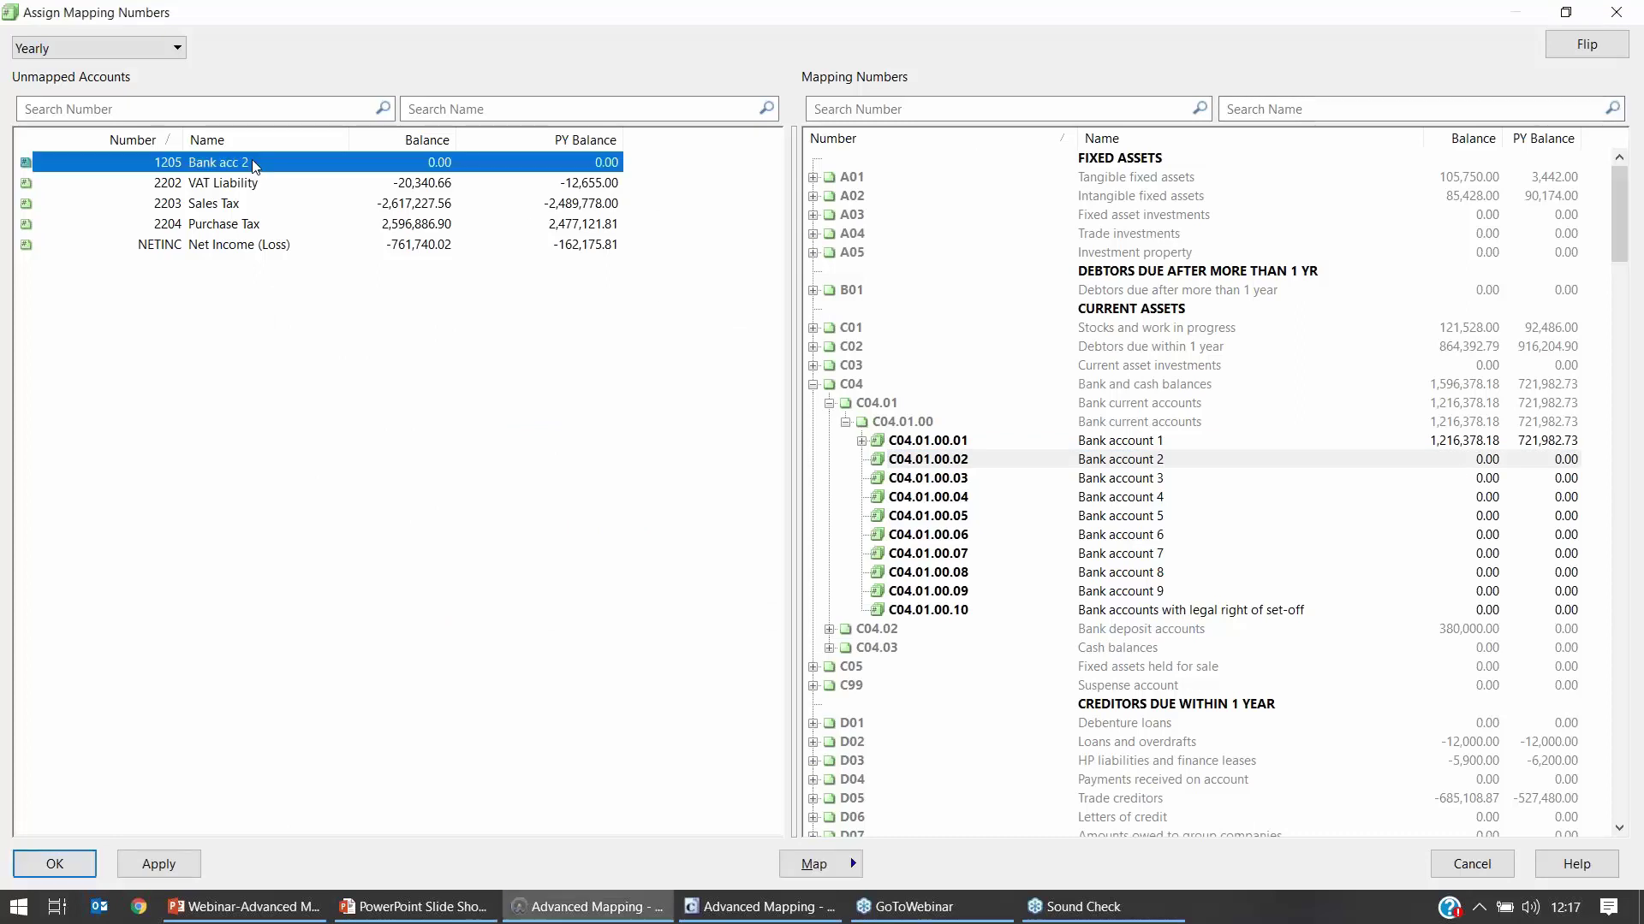
pyautogui.moveTo(255, 162); pyautogui.dragTo(923, 469)
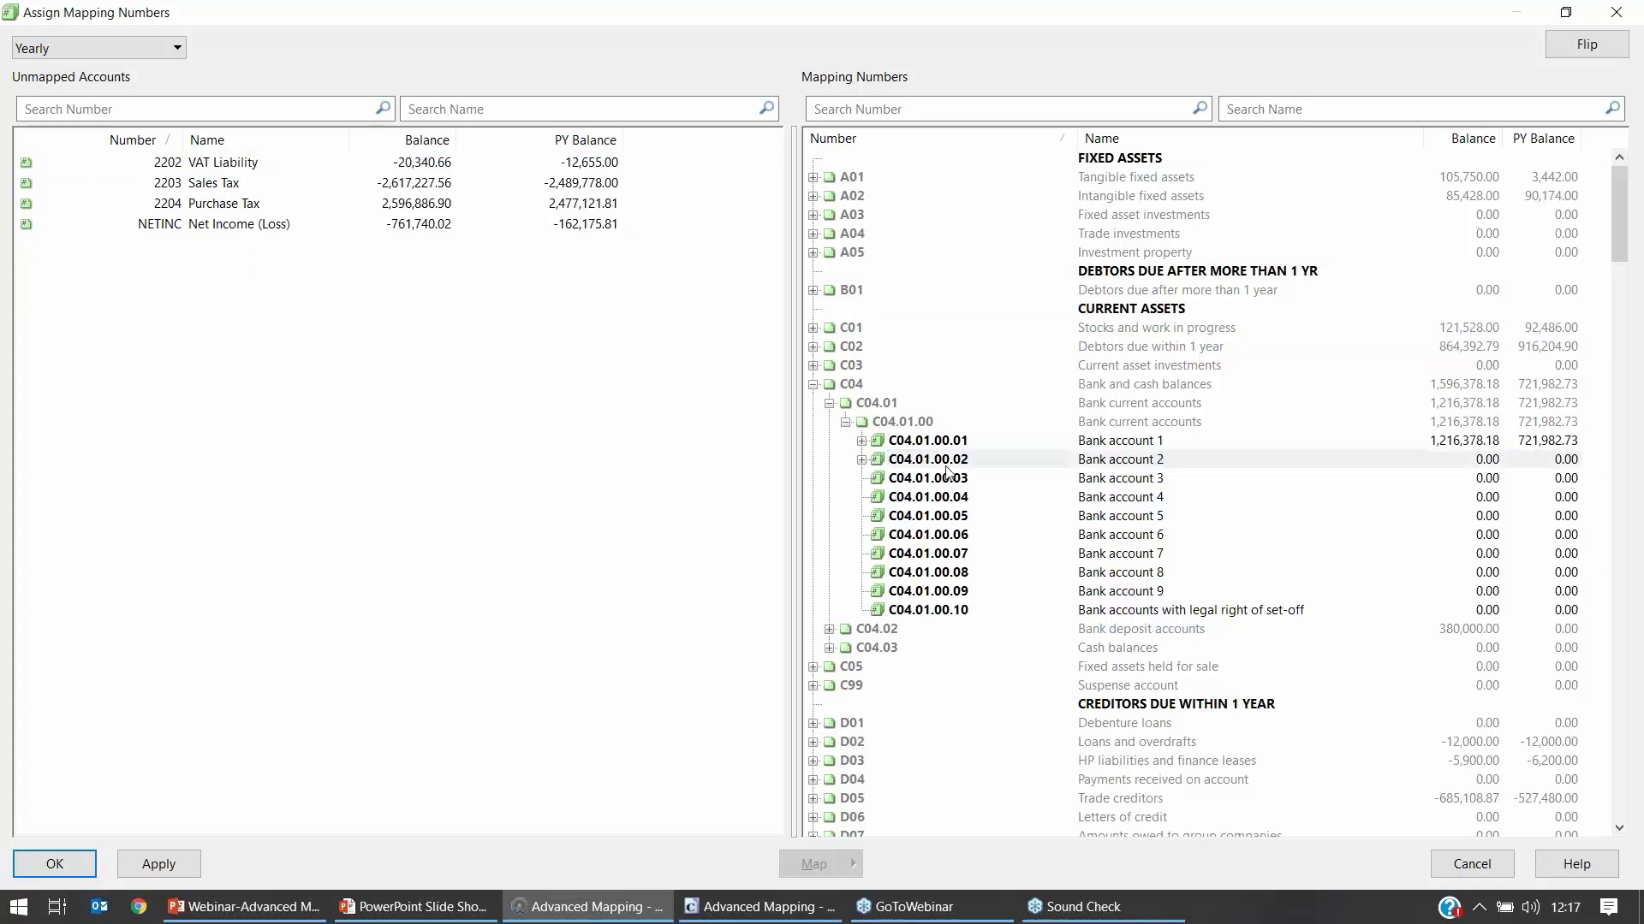
pyautogui.click(861, 460)
pyautogui.click(914, 495)
pyautogui.click(915, 481)
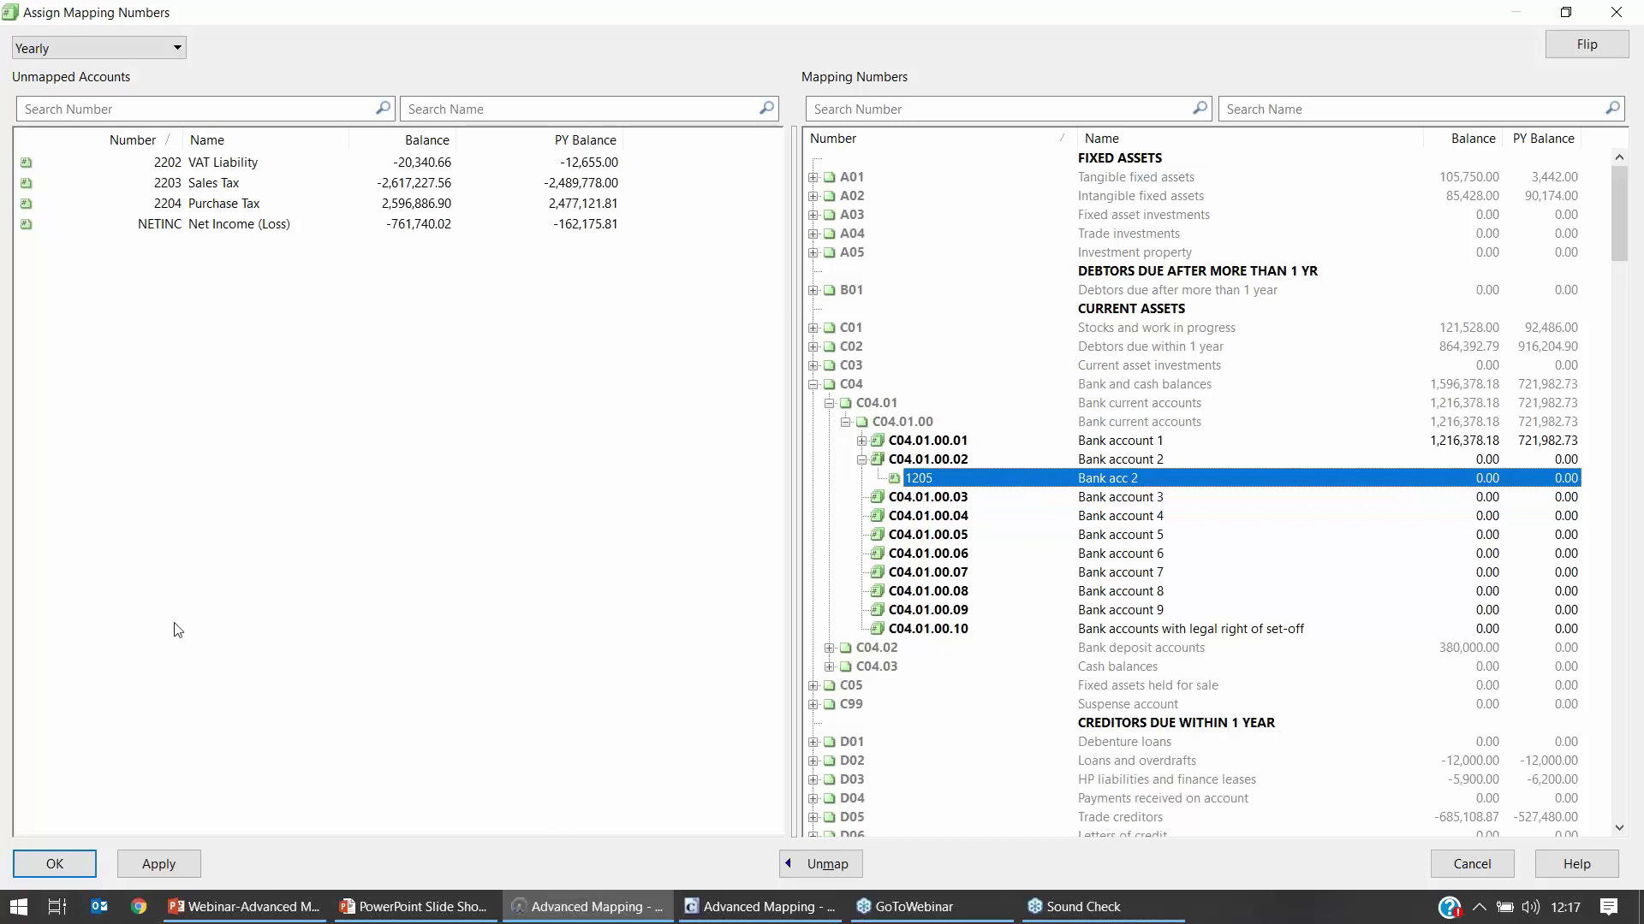
pyautogui.click(84, 872)
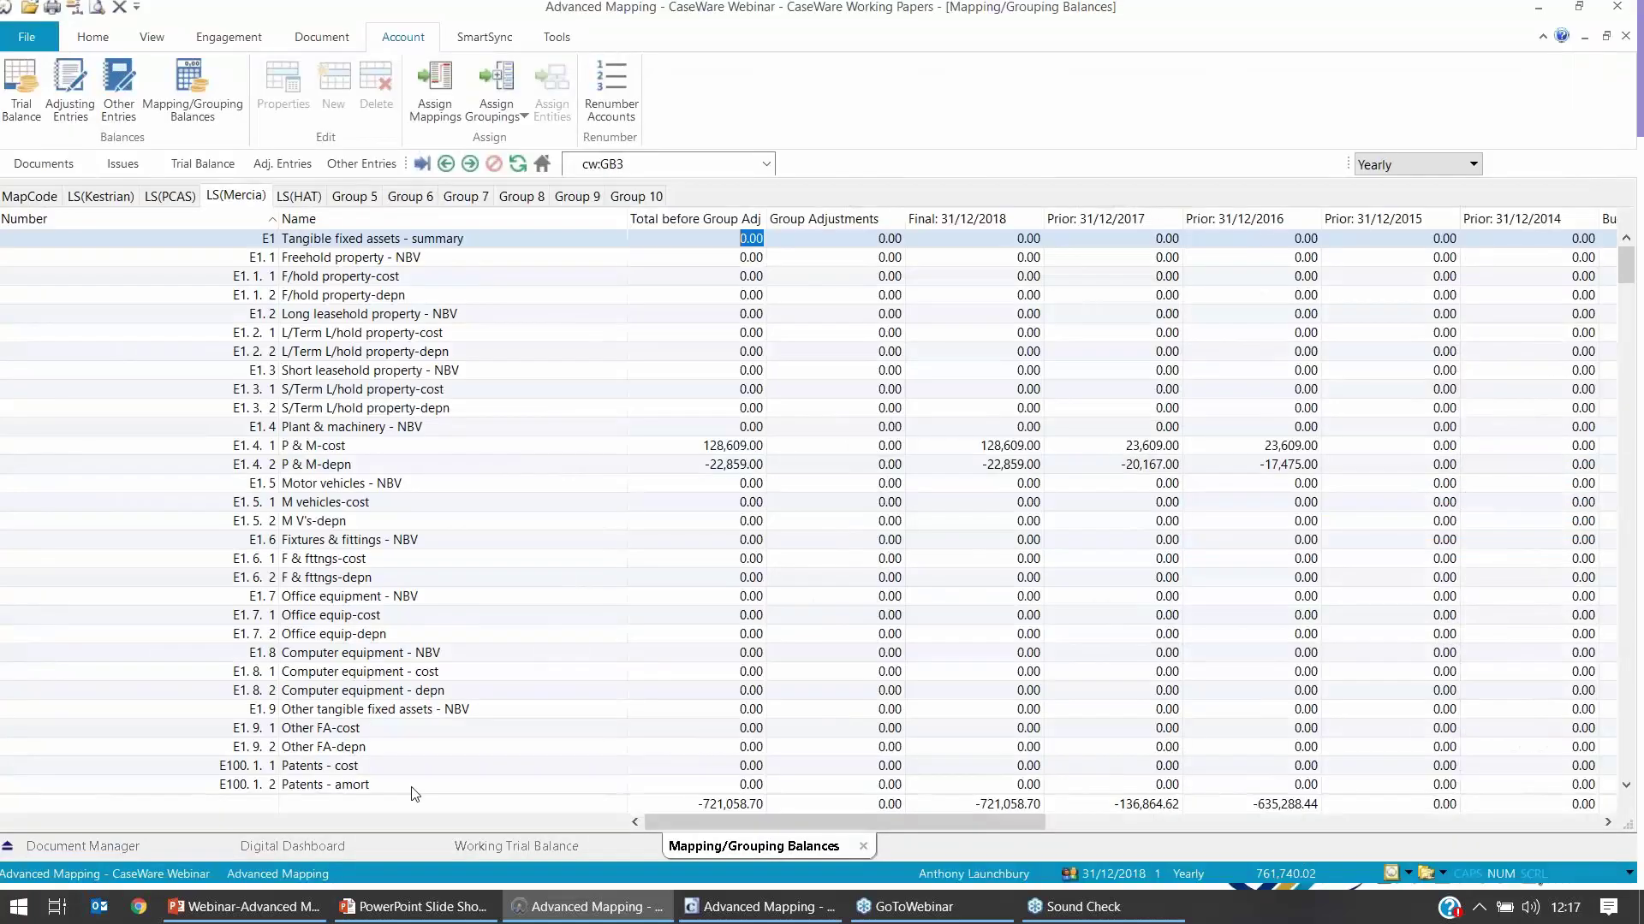
# Step: Open the working trial balance and check the map number and flip map number of account 1205
pyautogui.click(203, 163)
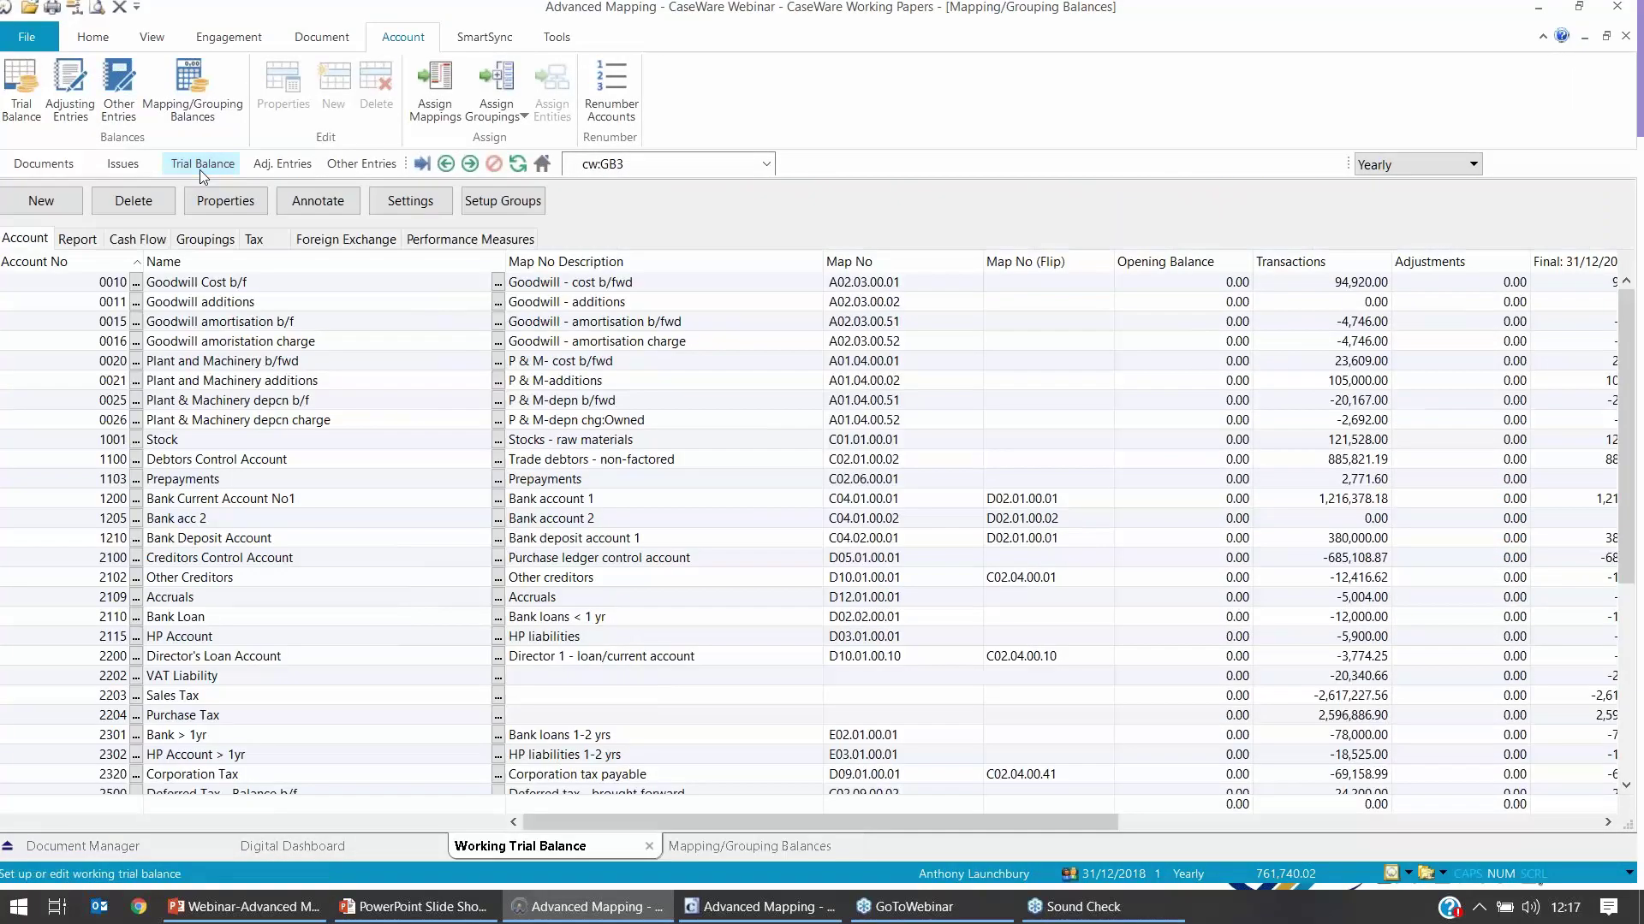
pyautogui.click(360, 521)
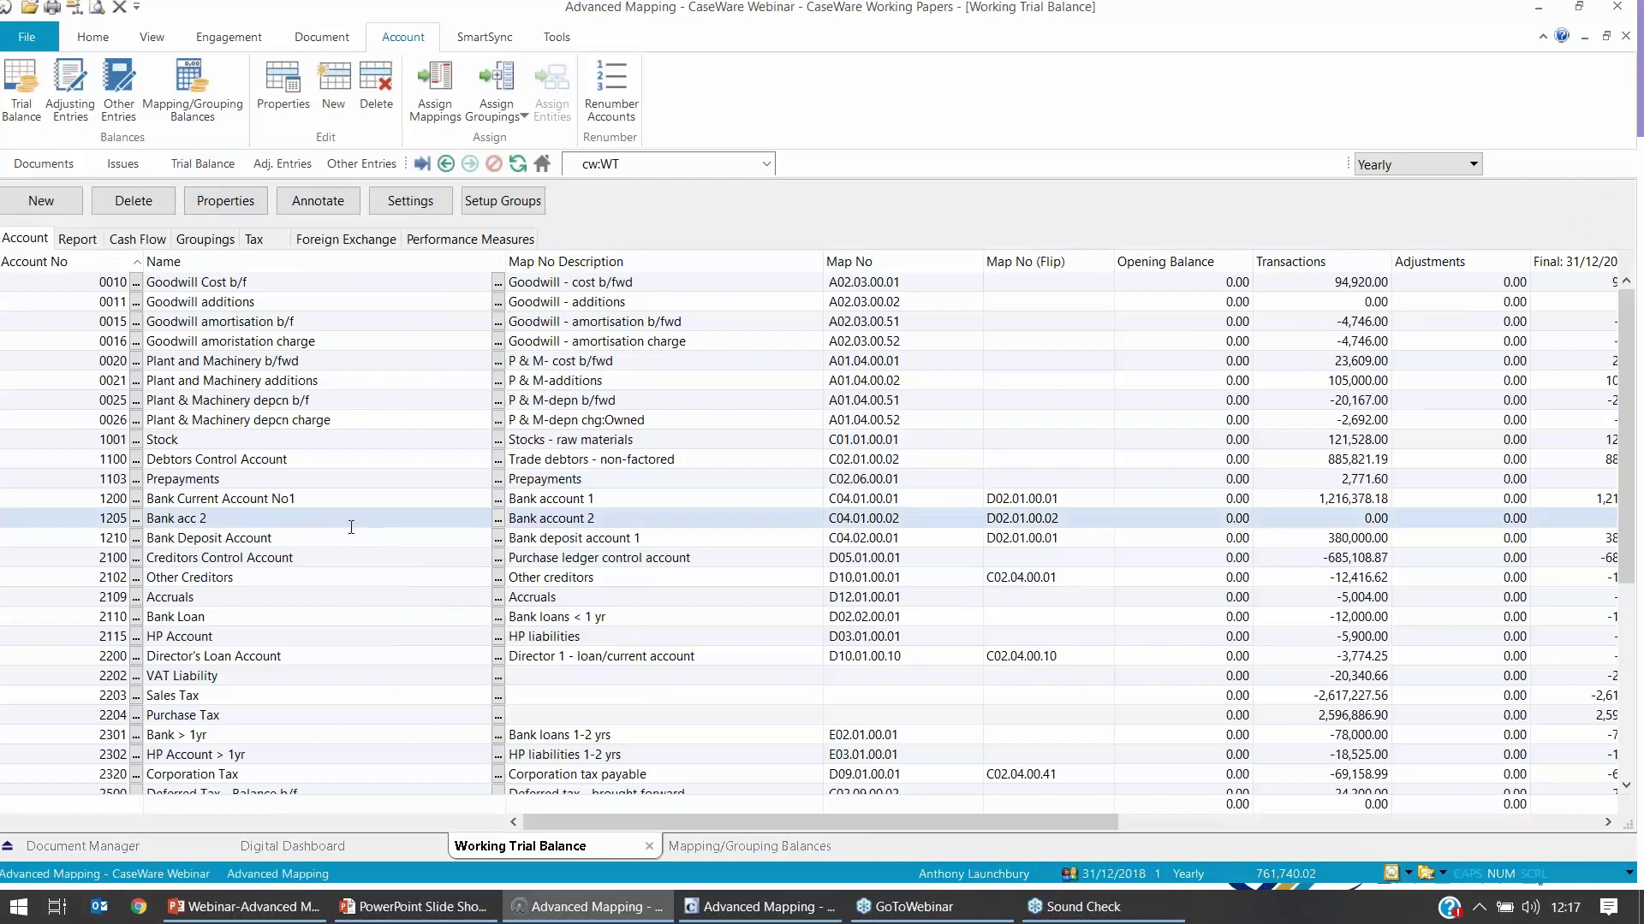
pyautogui.moveTo(491, 529); pyautogui.dragTo(1046, 525)
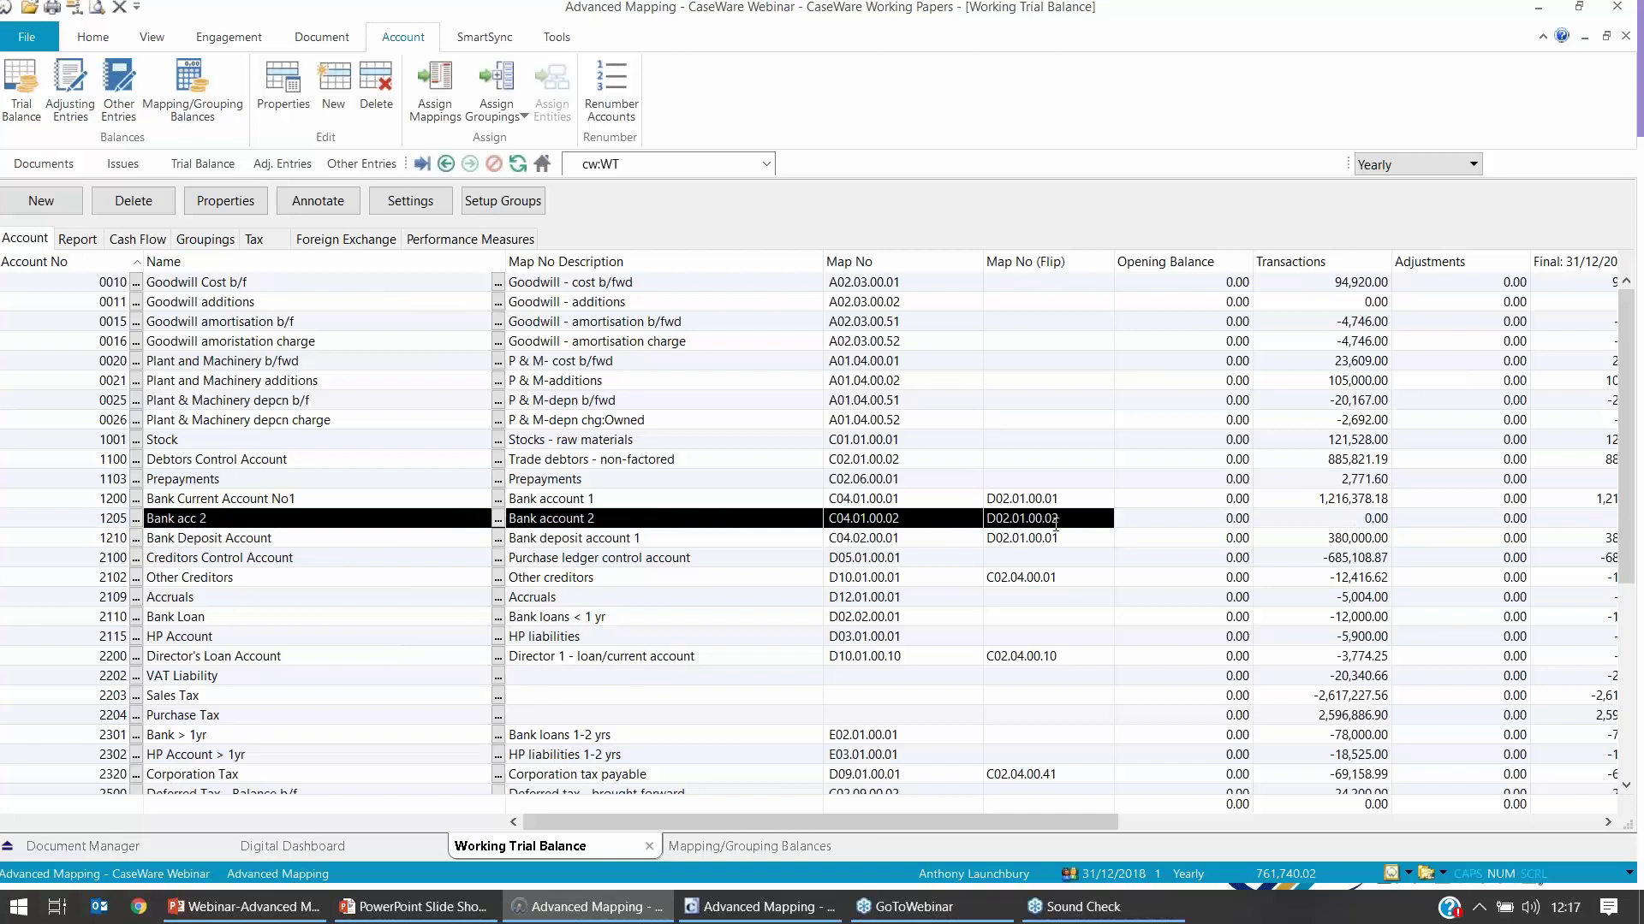
pyautogui.moveTo(902, 516); pyautogui.dragTo(839, 518)
pyautogui.click(843, 518)
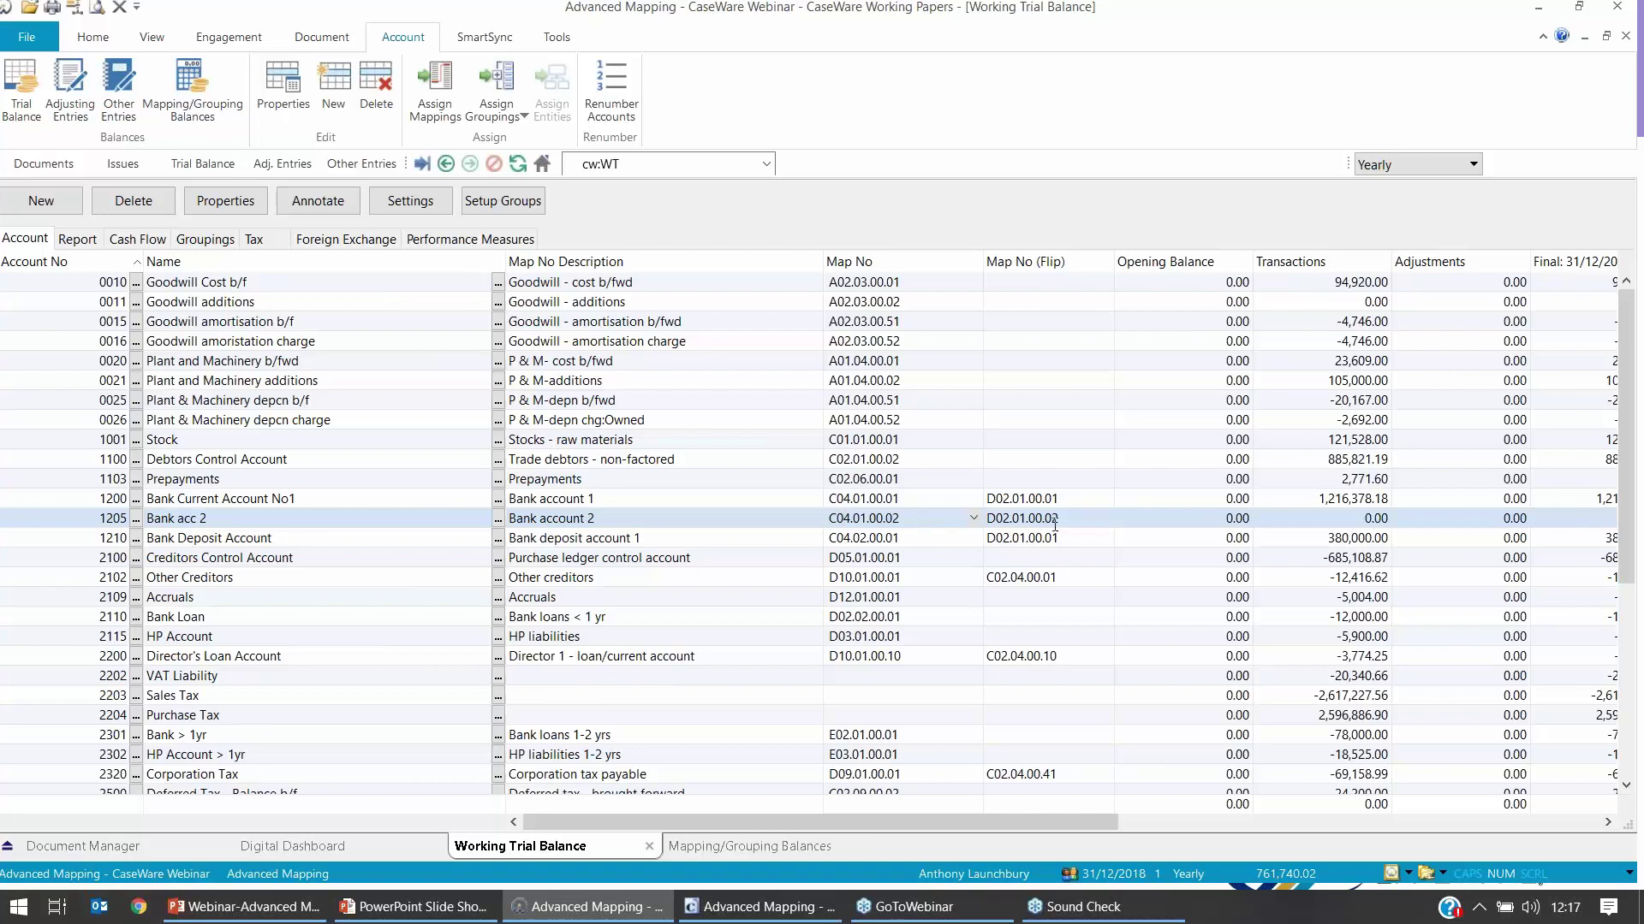
pyautogui.moveTo(1079, 515); pyautogui.dragTo(989, 518)
# Step: Rename account 1205 in the working trial balance as Cash
pyautogui.click(205, 518)
pyautogui.click(206, 519)
pyautogui.moveTo(205, 521); pyautogui.dragTo(147, 517)
pyautogui.write('Cash')
pyautogui.press('Tab')
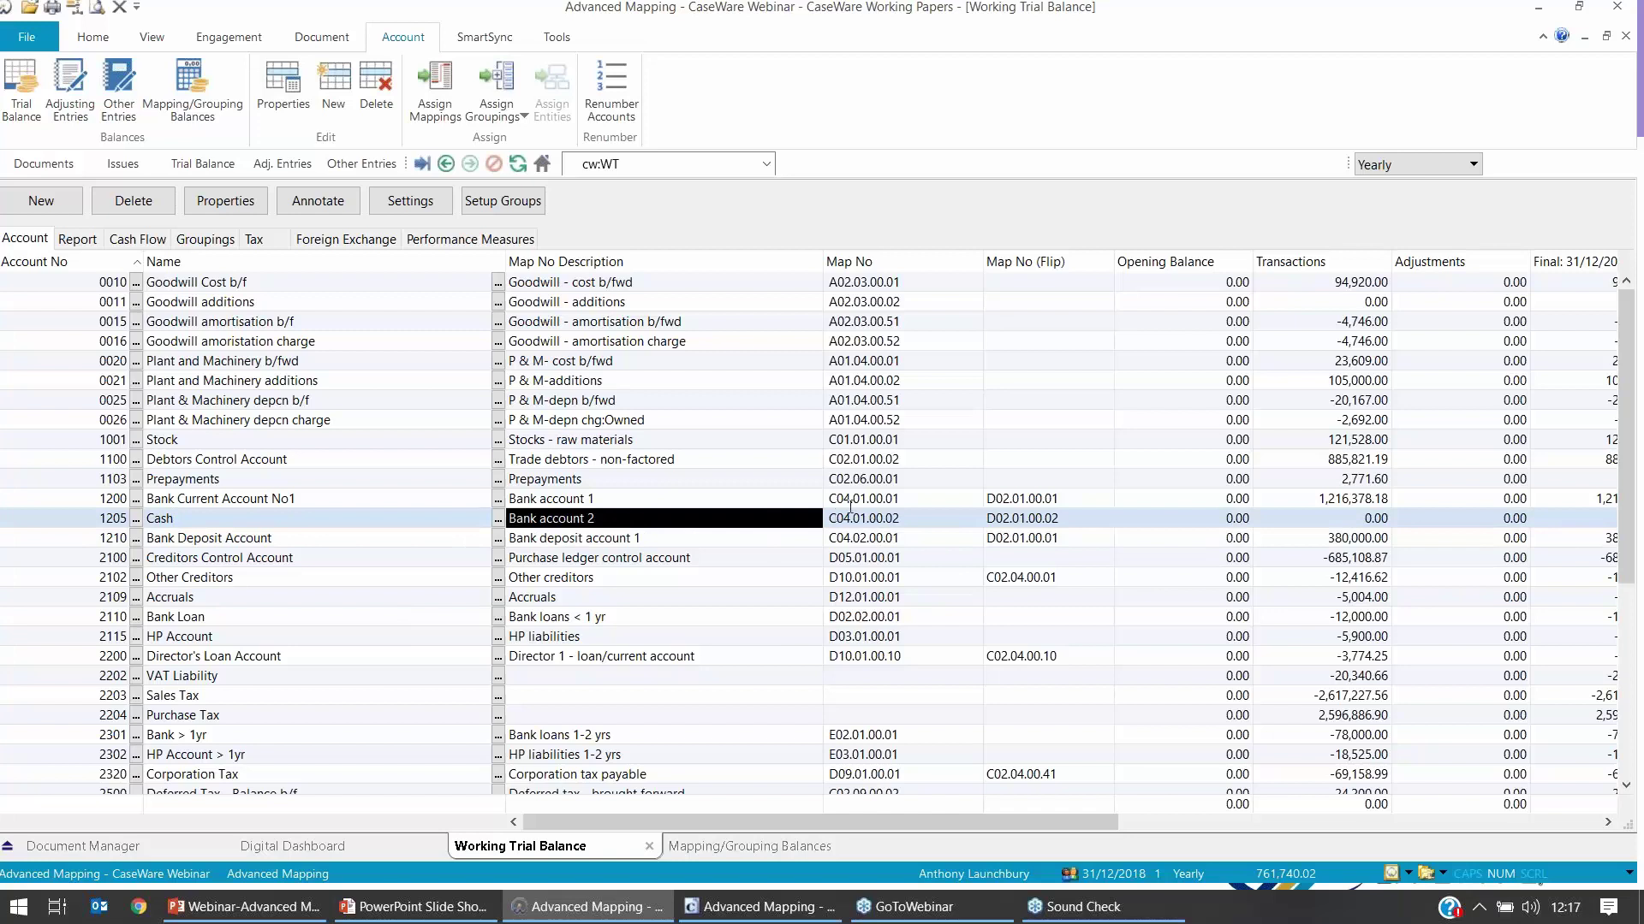
# Step: Reassign account 1205 from Bank account 2 (C04.01.00.02) to Cash balances (C04.03.00.01), then apply and accept the mapping
pyautogui.click(446, 84)
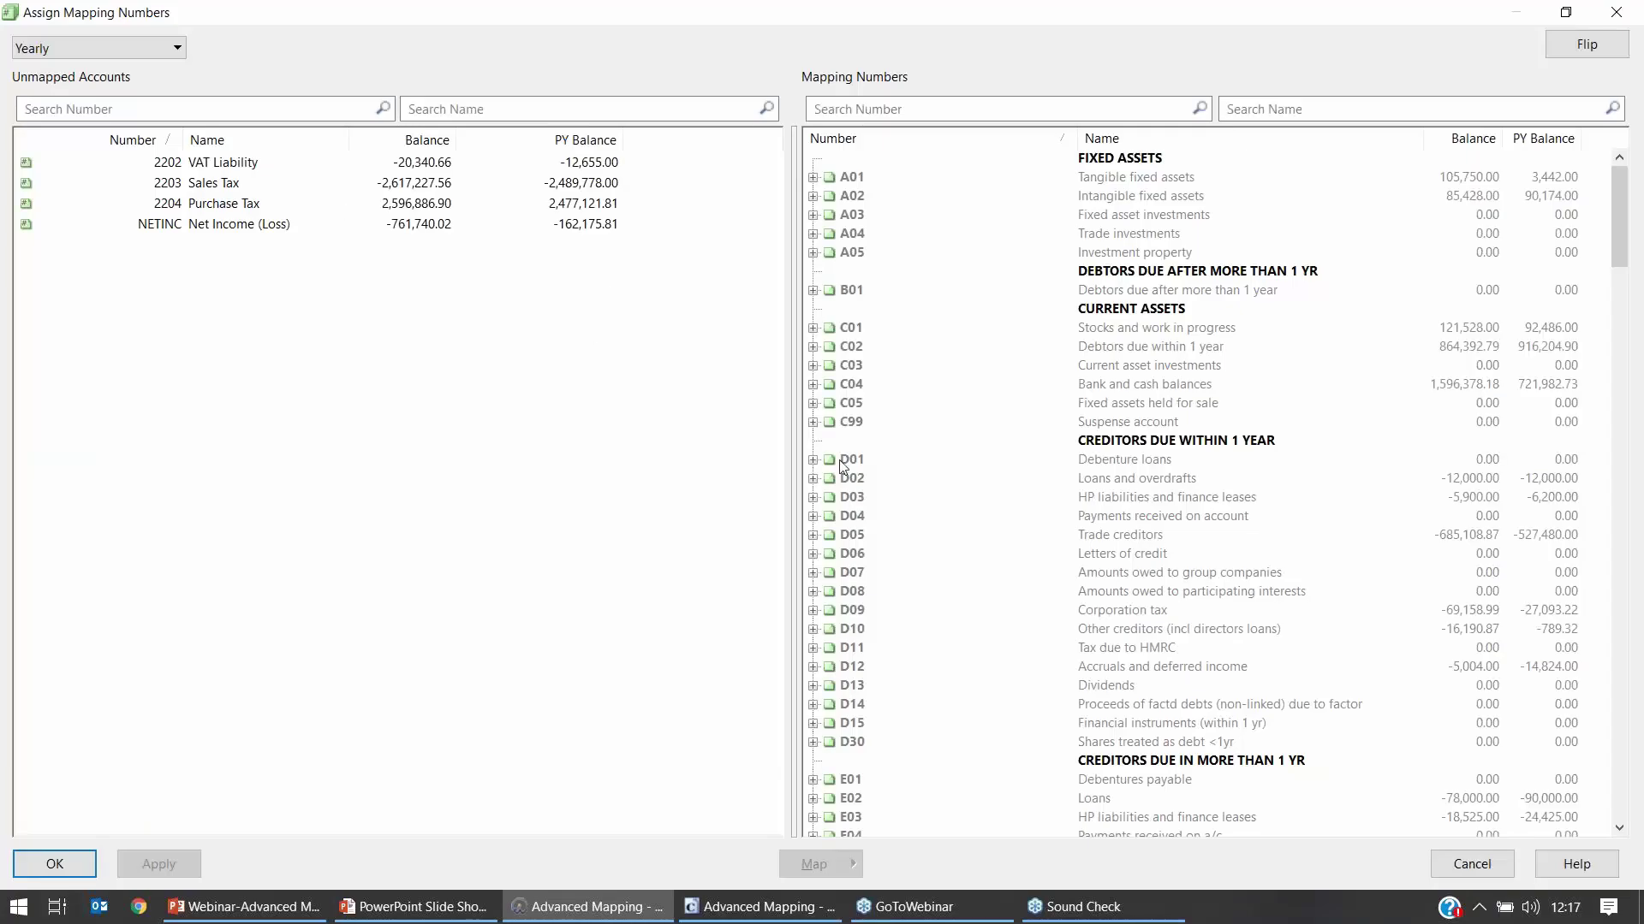
pyautogui.click(813, 384)
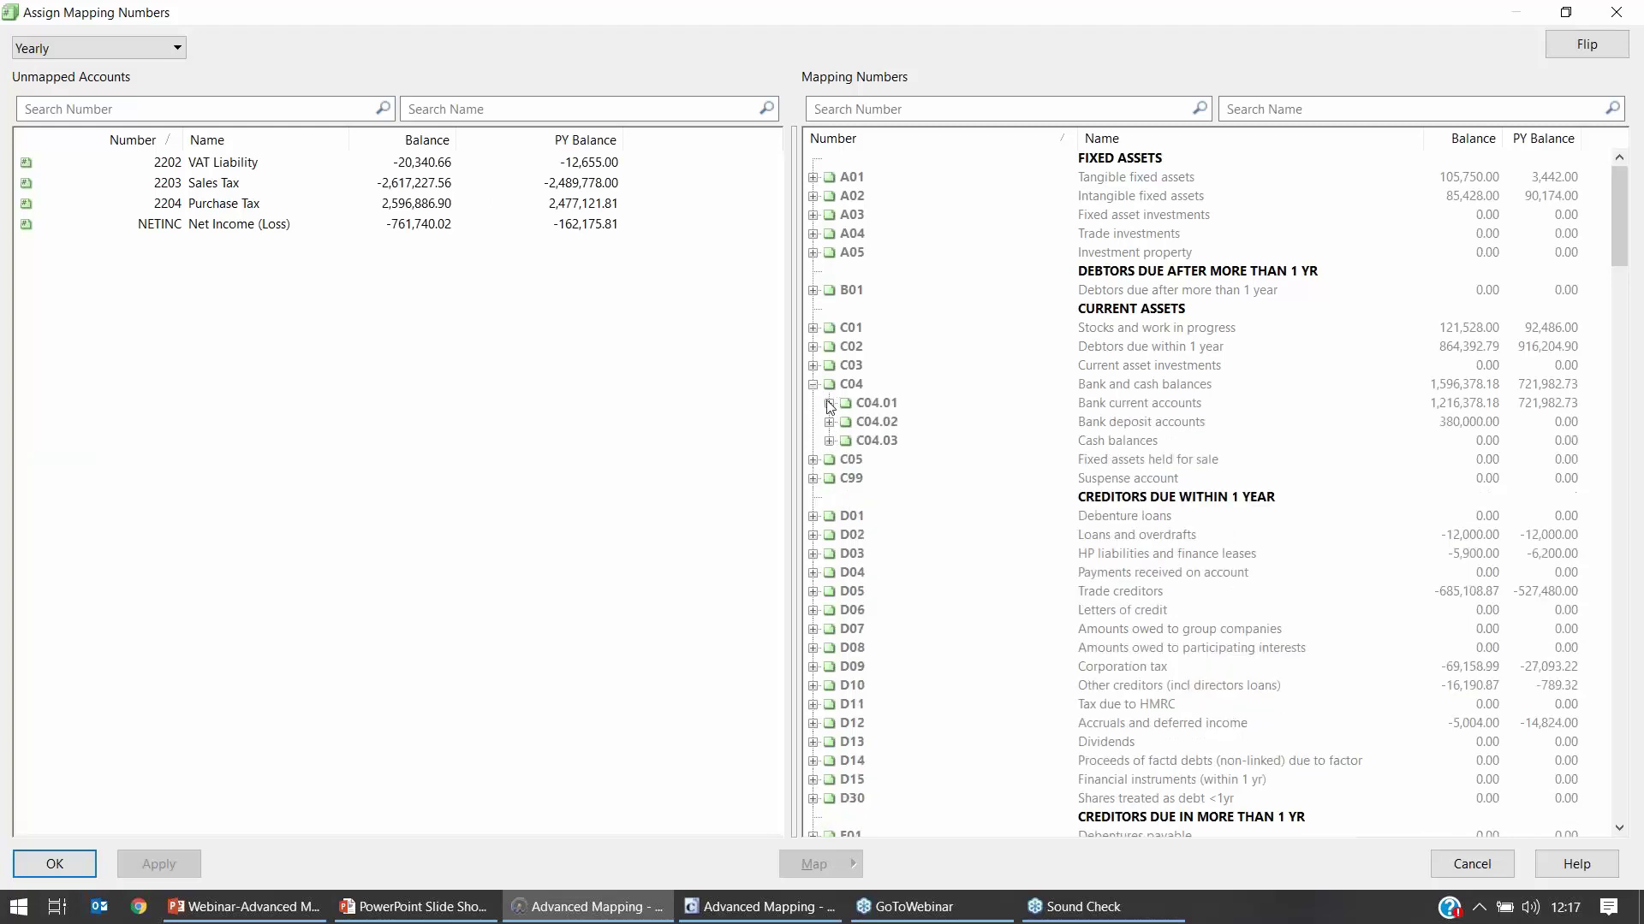
pyautogui.click(829, 403)
pyautogui.click(846, 422)
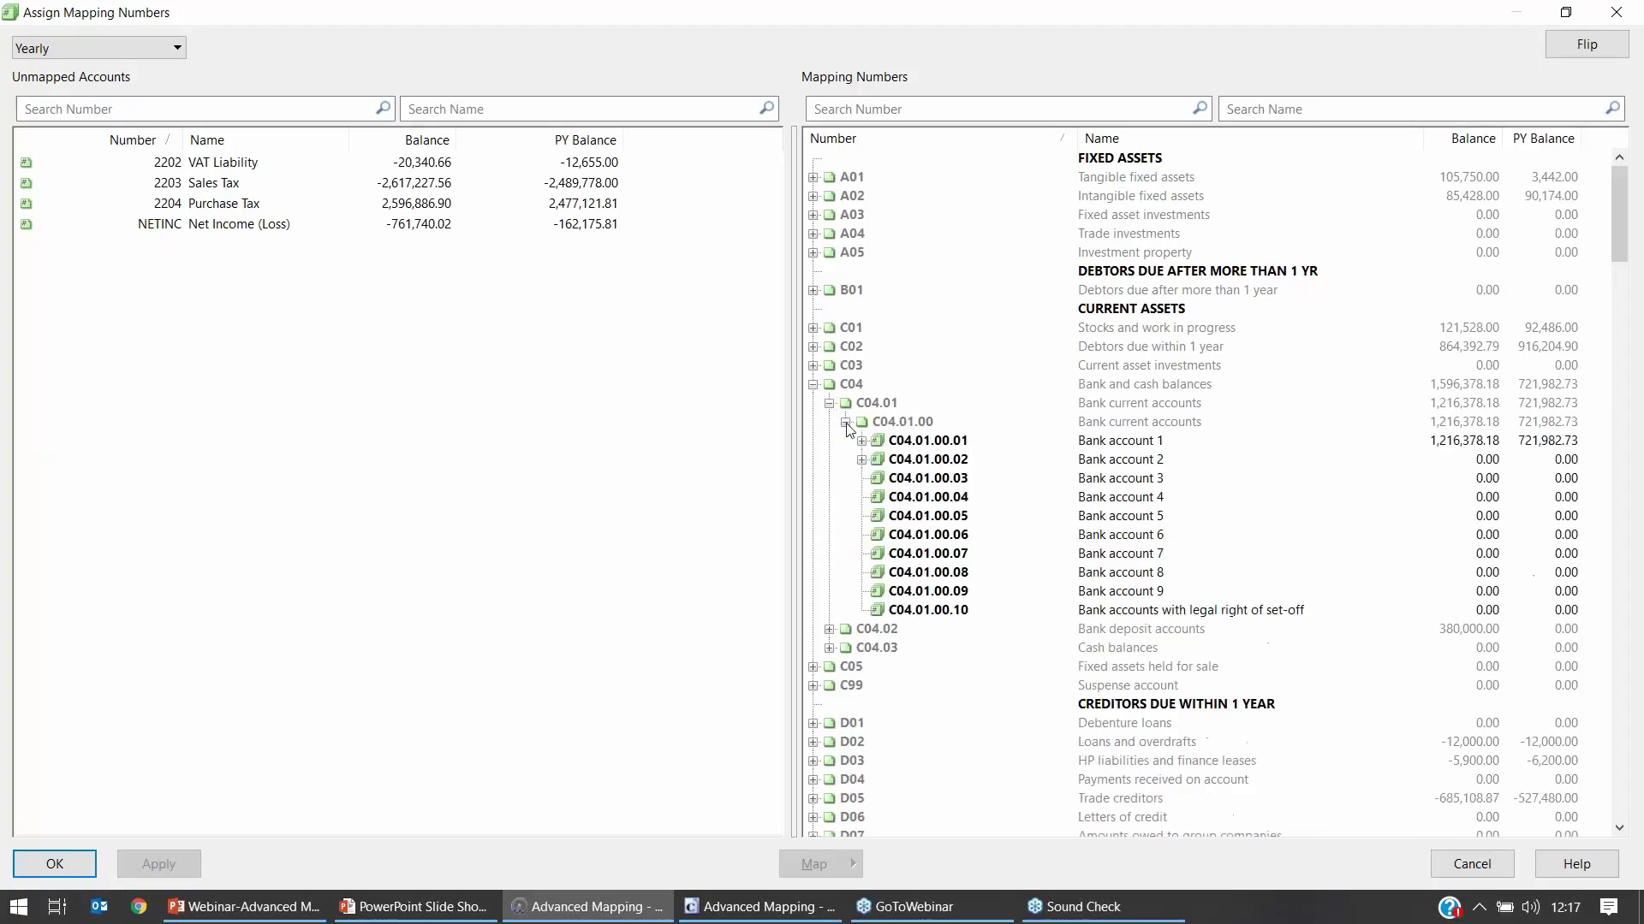
pyautogui.click(894, 463)
pyautogui.click(861, 460)
pyautogui.moveTo(909, 480); pyautogui.dragTo(916, 707)
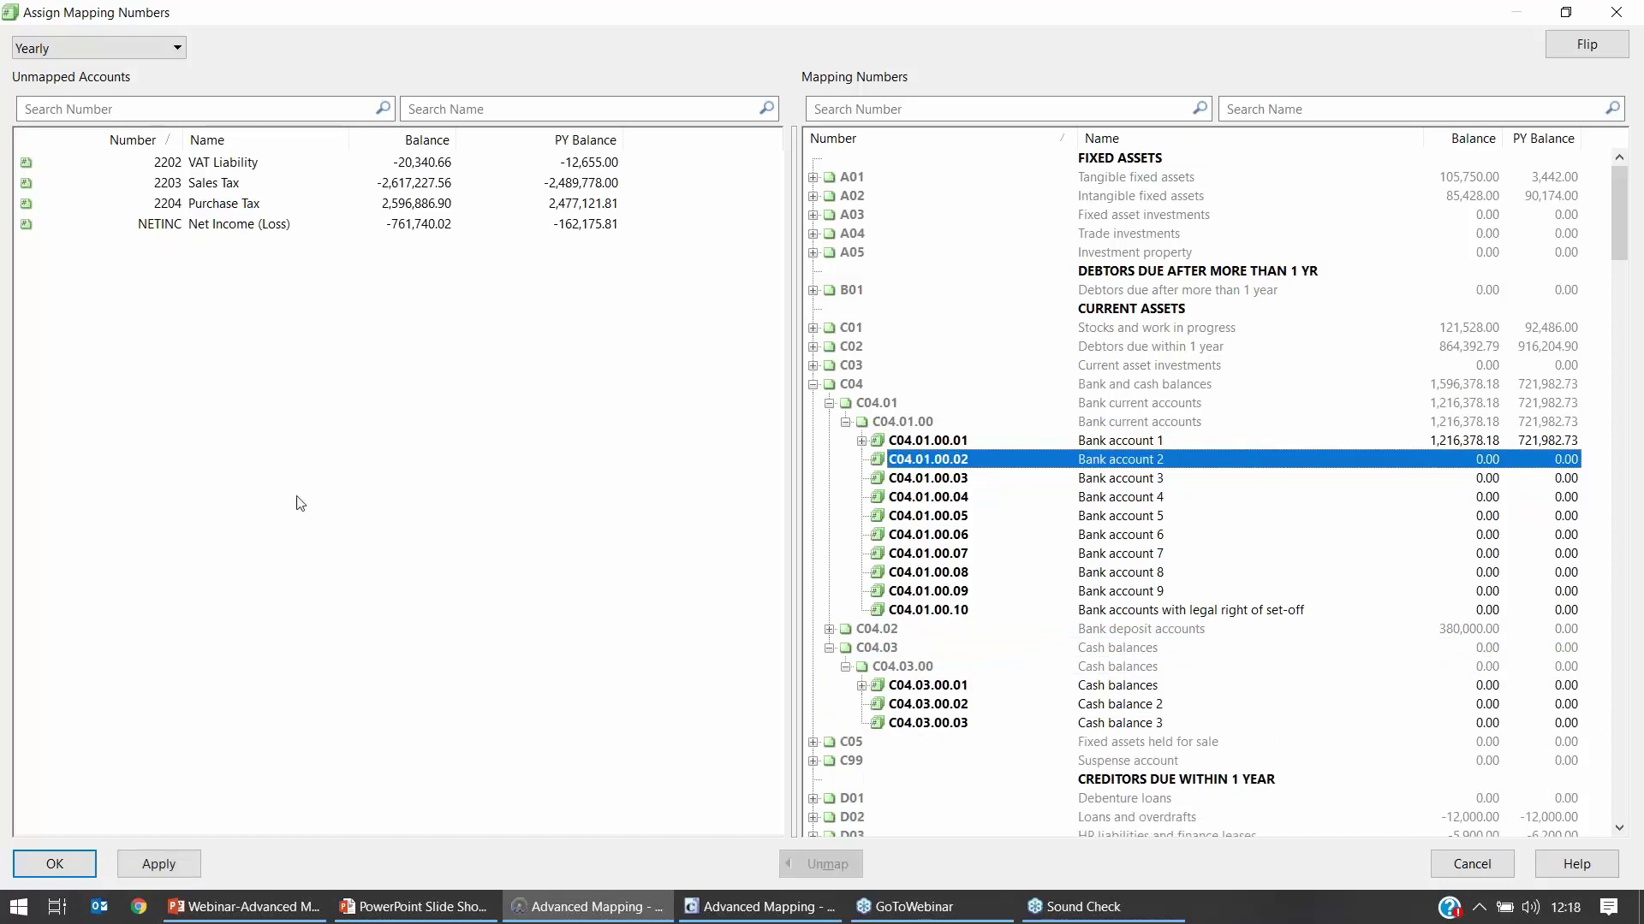
pyautogui.click(167, 866)
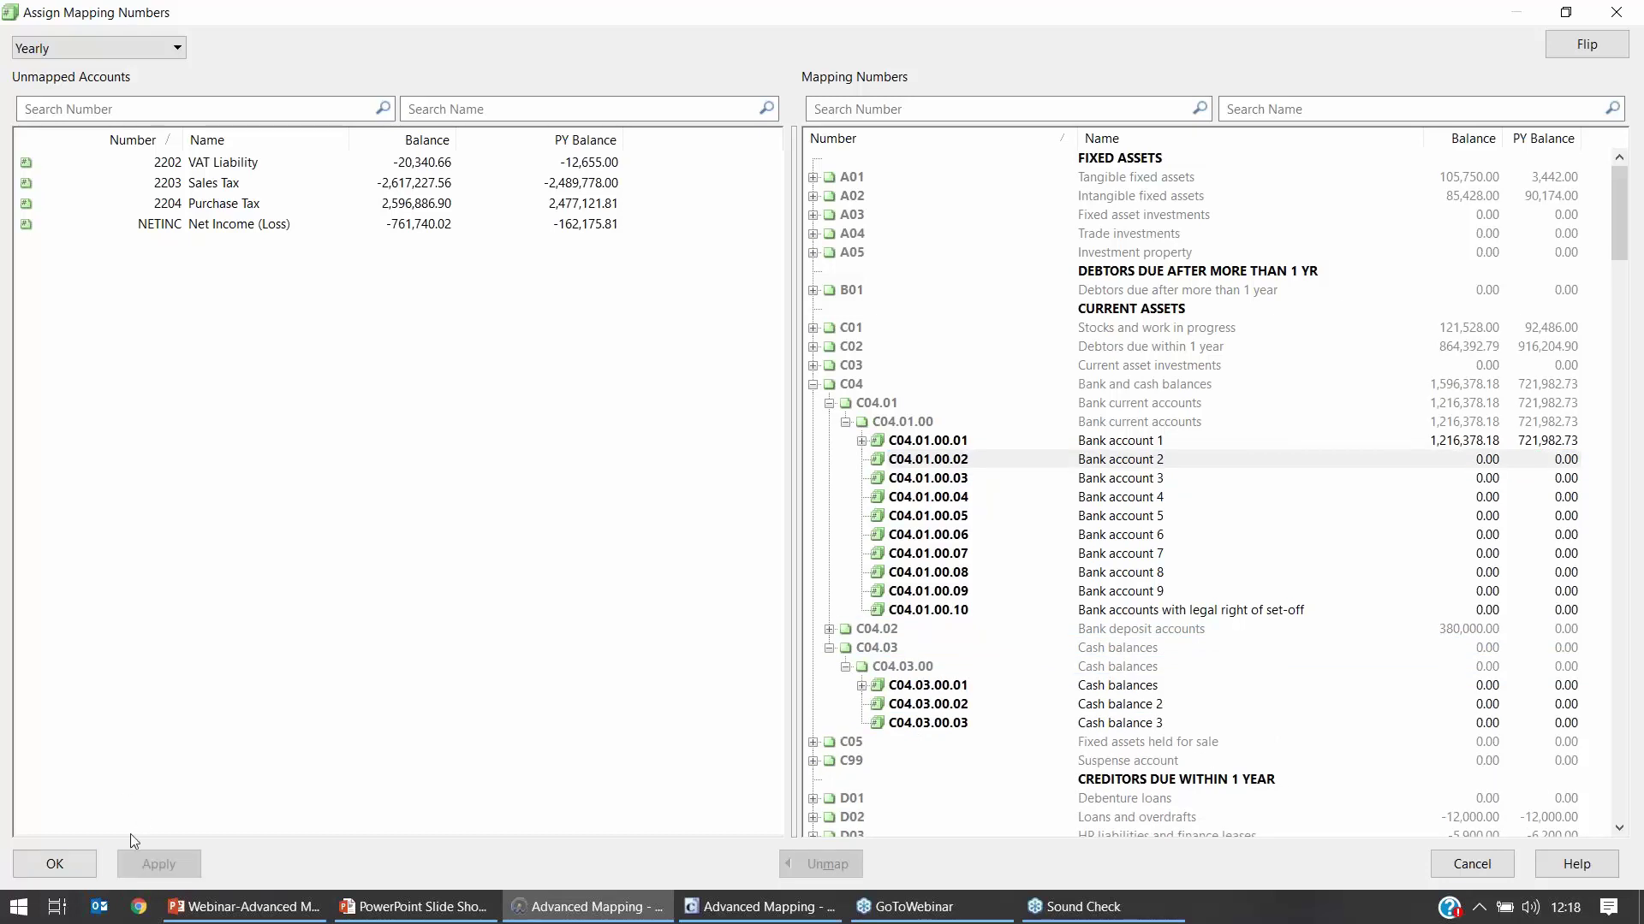
pyautogui.click(54, 864)
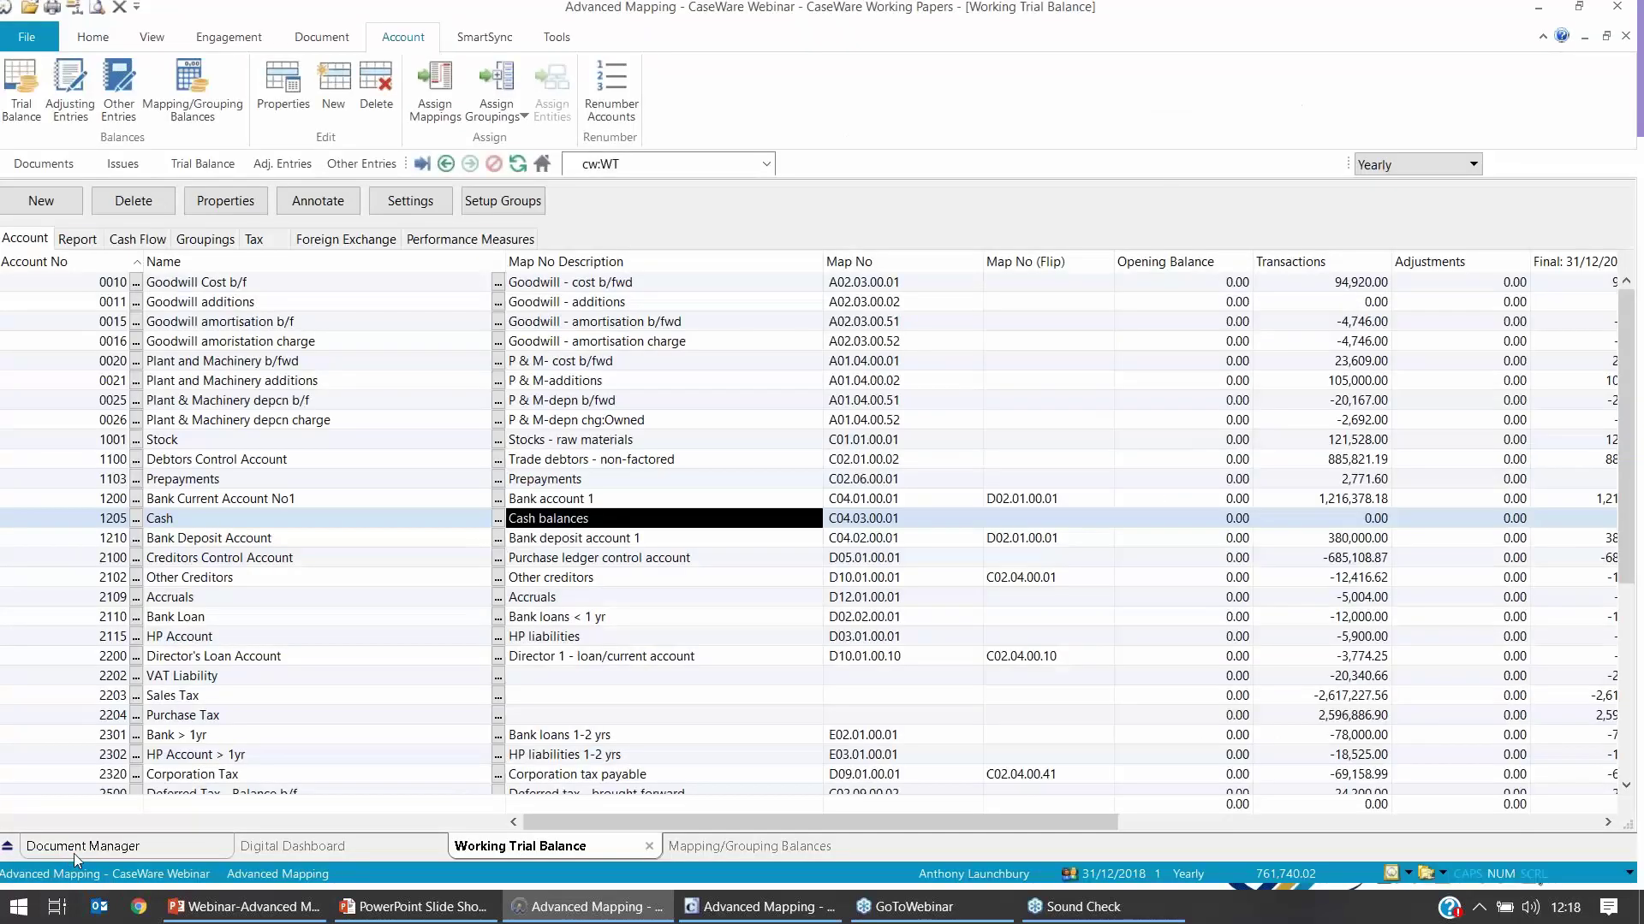
# Step: Check the mapping description and map number of account 1205 Cash in the working trial balance
pyautogui.click(639, 624)
pyautogui.click(703, 505)
pyautogui.click(729, 519)
pyautogui.click(953, 539)
pyautogui.moveTo(918, 518); pyautogui.dragTo(832, 518)
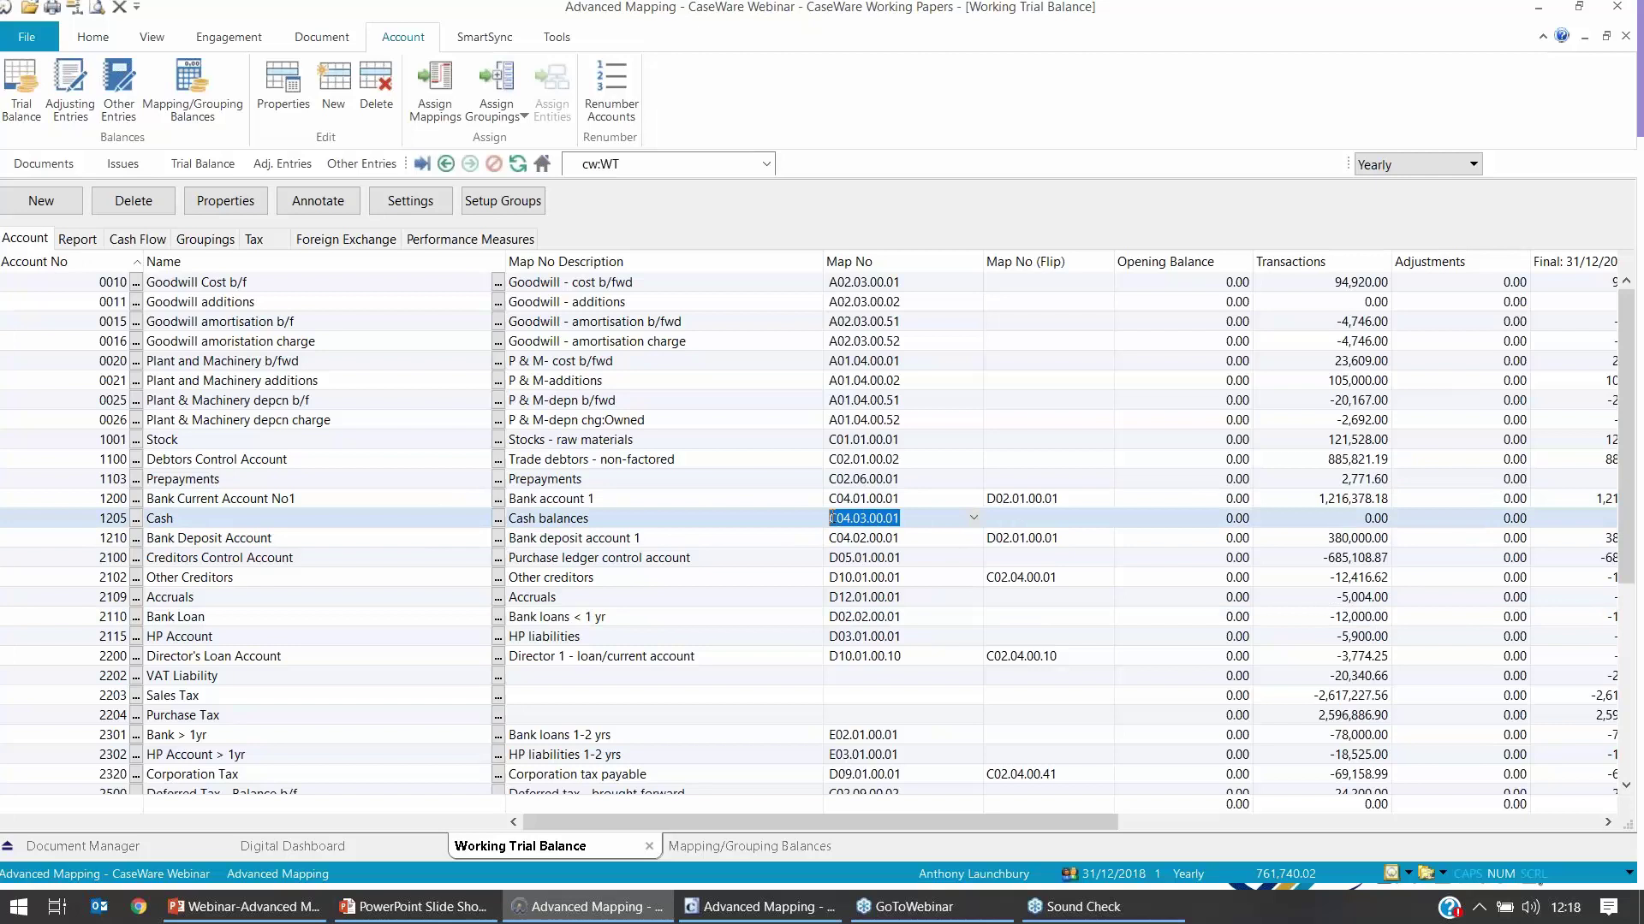
# Step: Open the mapping assignment and expand Tax due to HMRC (D11) down to VAT control (D11.02.00.01)
pyautogui.click(1096, 520)
pyautogui.click(435, 86)
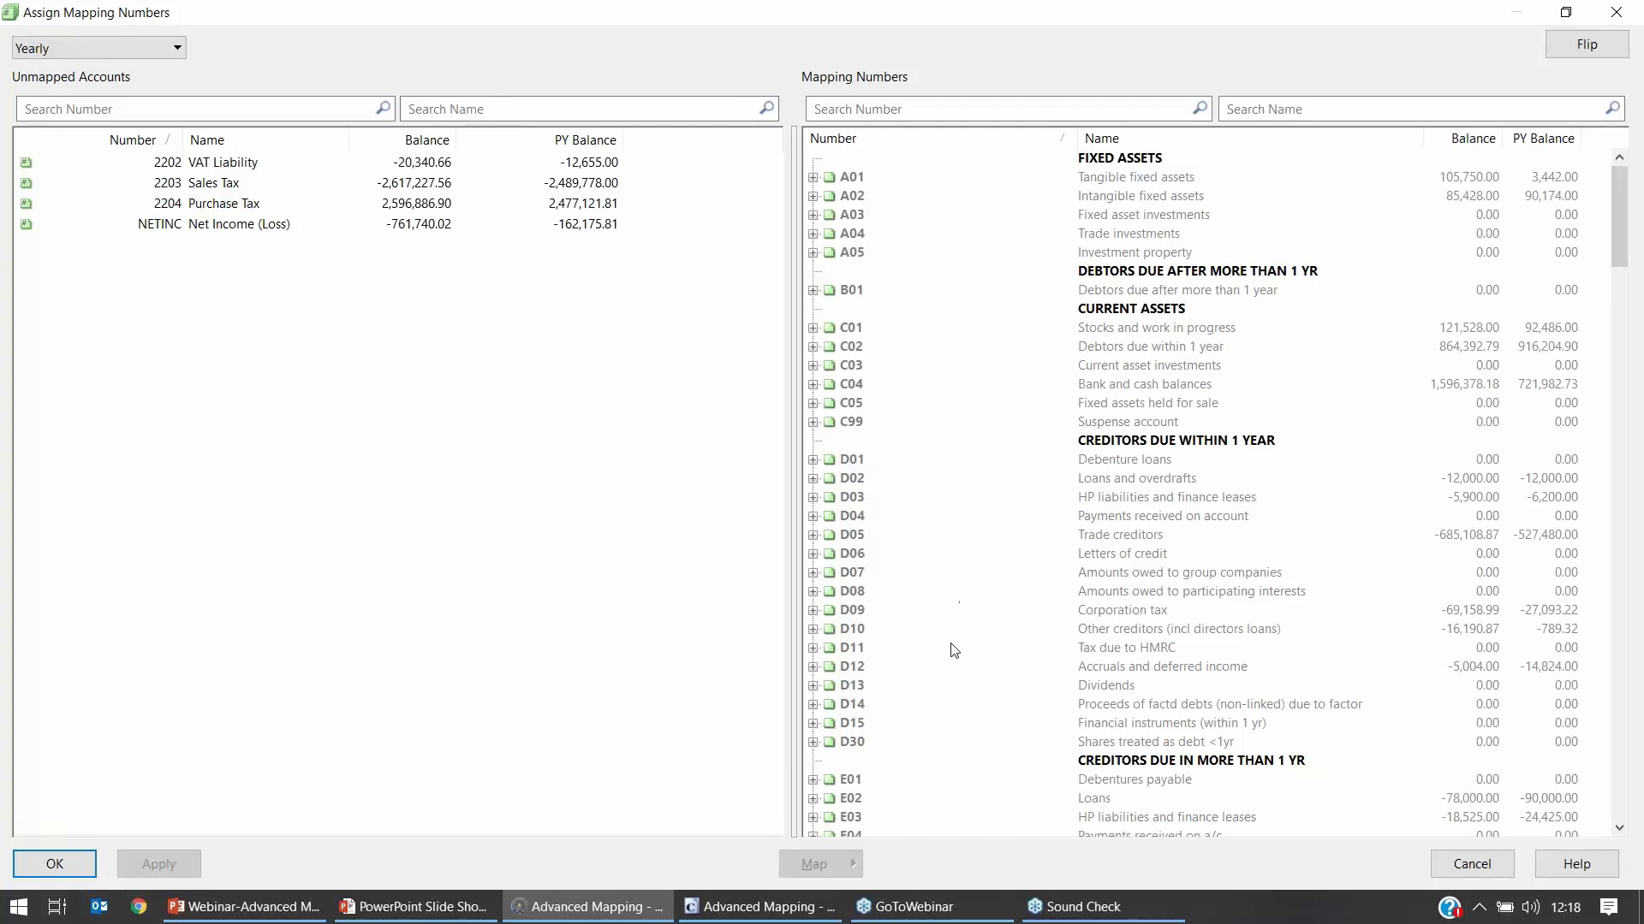
pyautogui.click(882, 652)
pyautogui.click(813, 648)
pyautogui.click(828, 686)
pyautogui.doubleClick(847, 706)
pyautogui.click(906, 729)
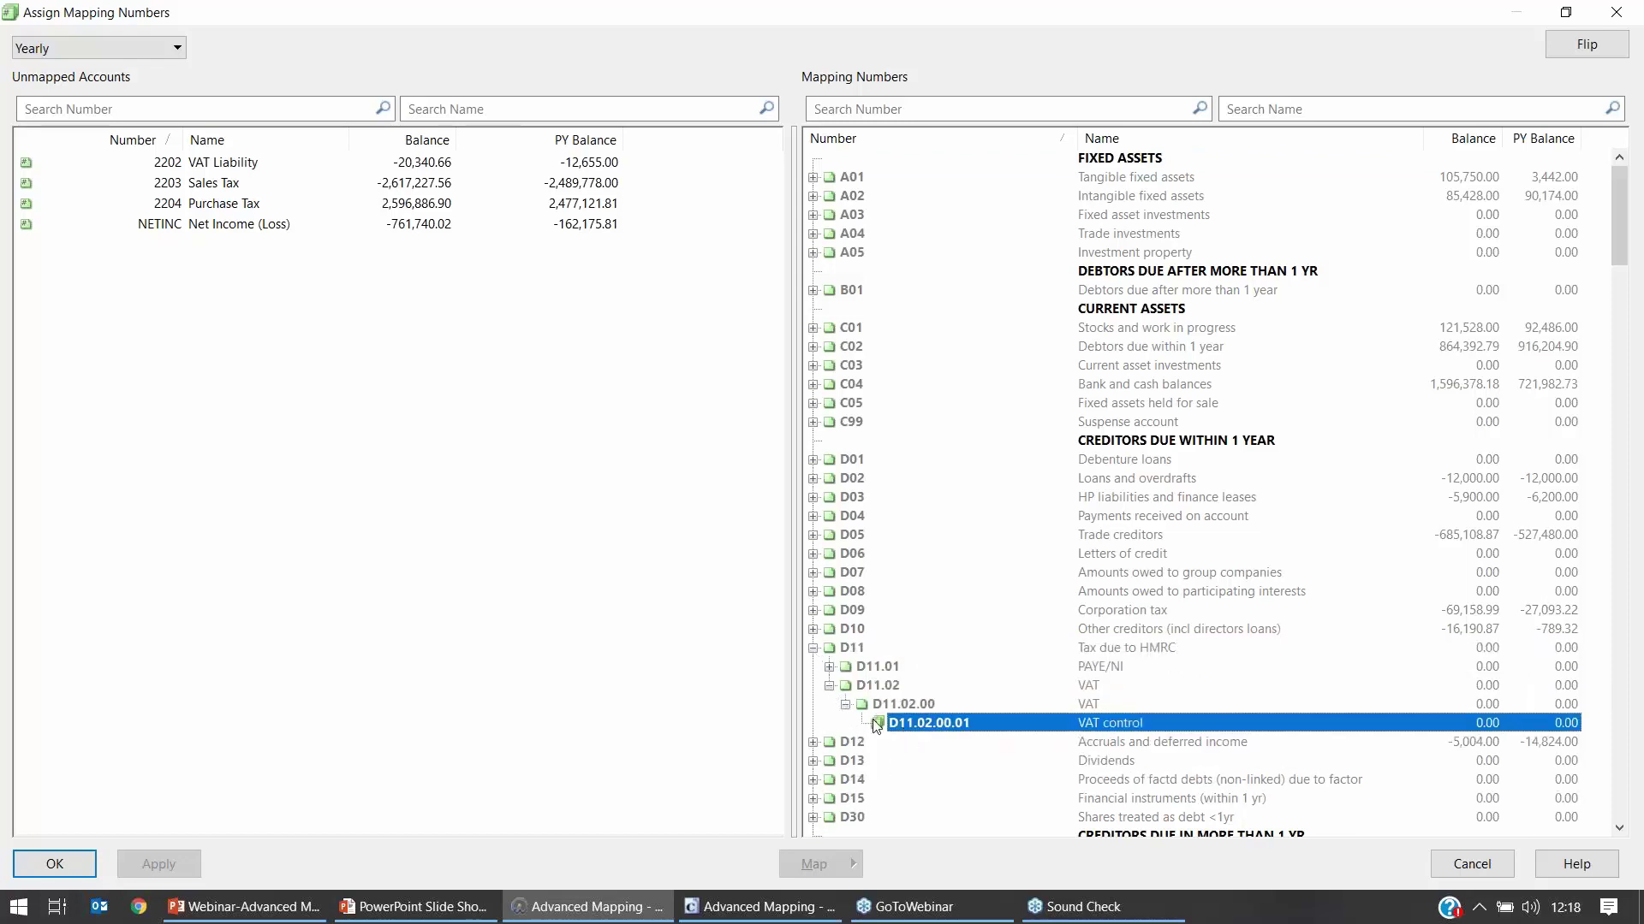
# Step: Open the properties of mapping D11.02.00.01 VAT control and examine its flip type and the available flip map numbers
pyautogui.rightClick(922, 725)
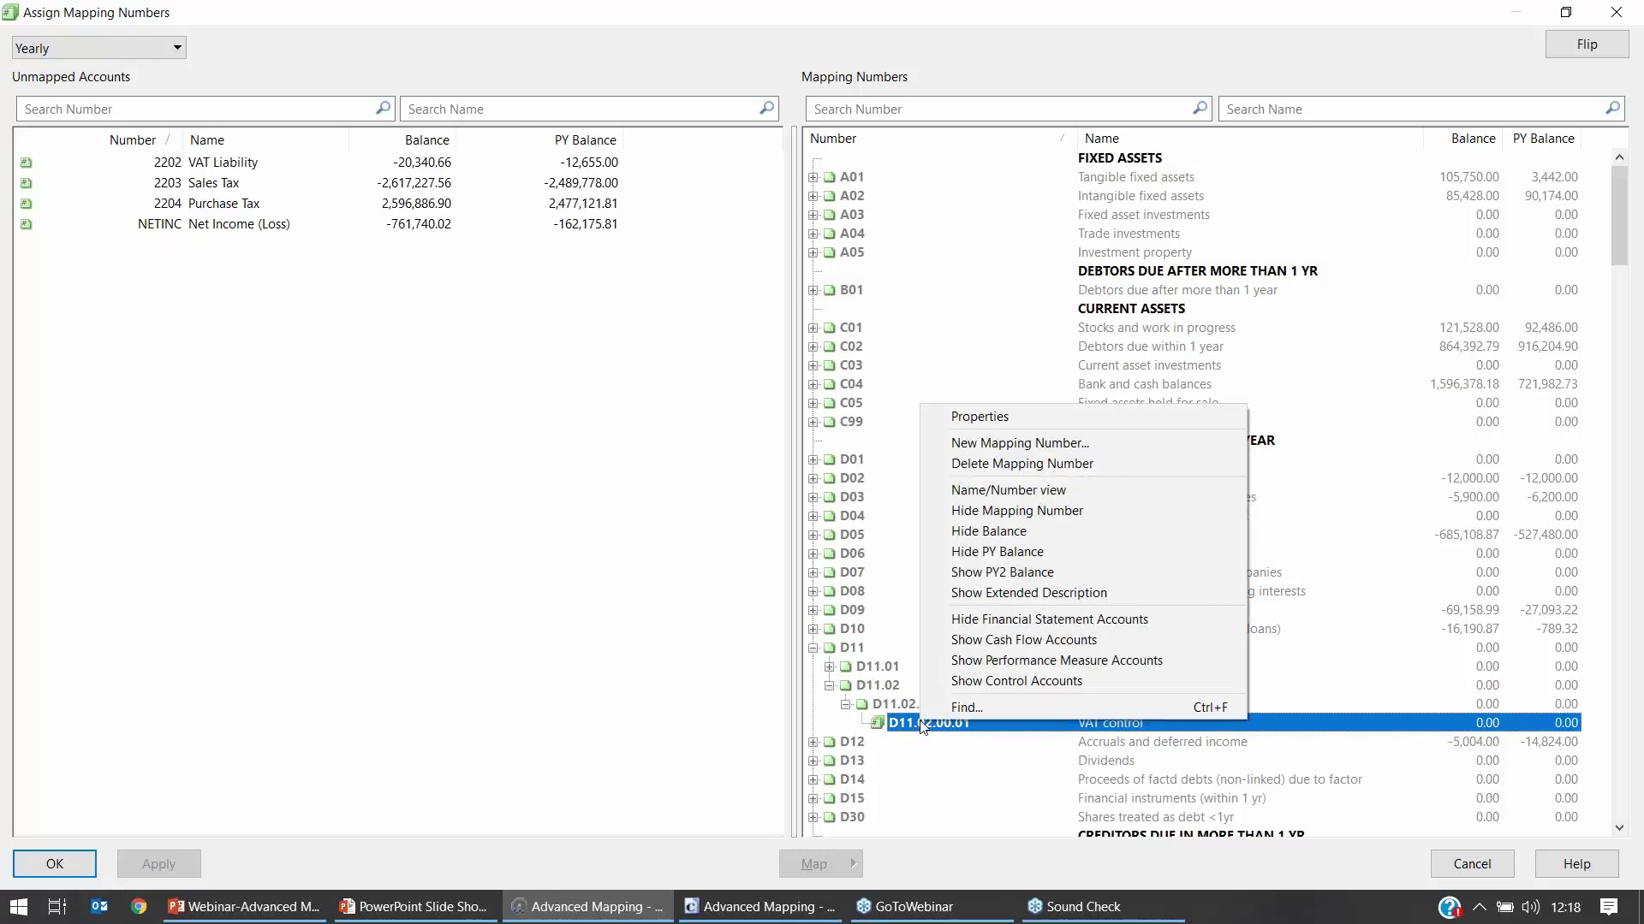
pyautogui.click(980, 422)
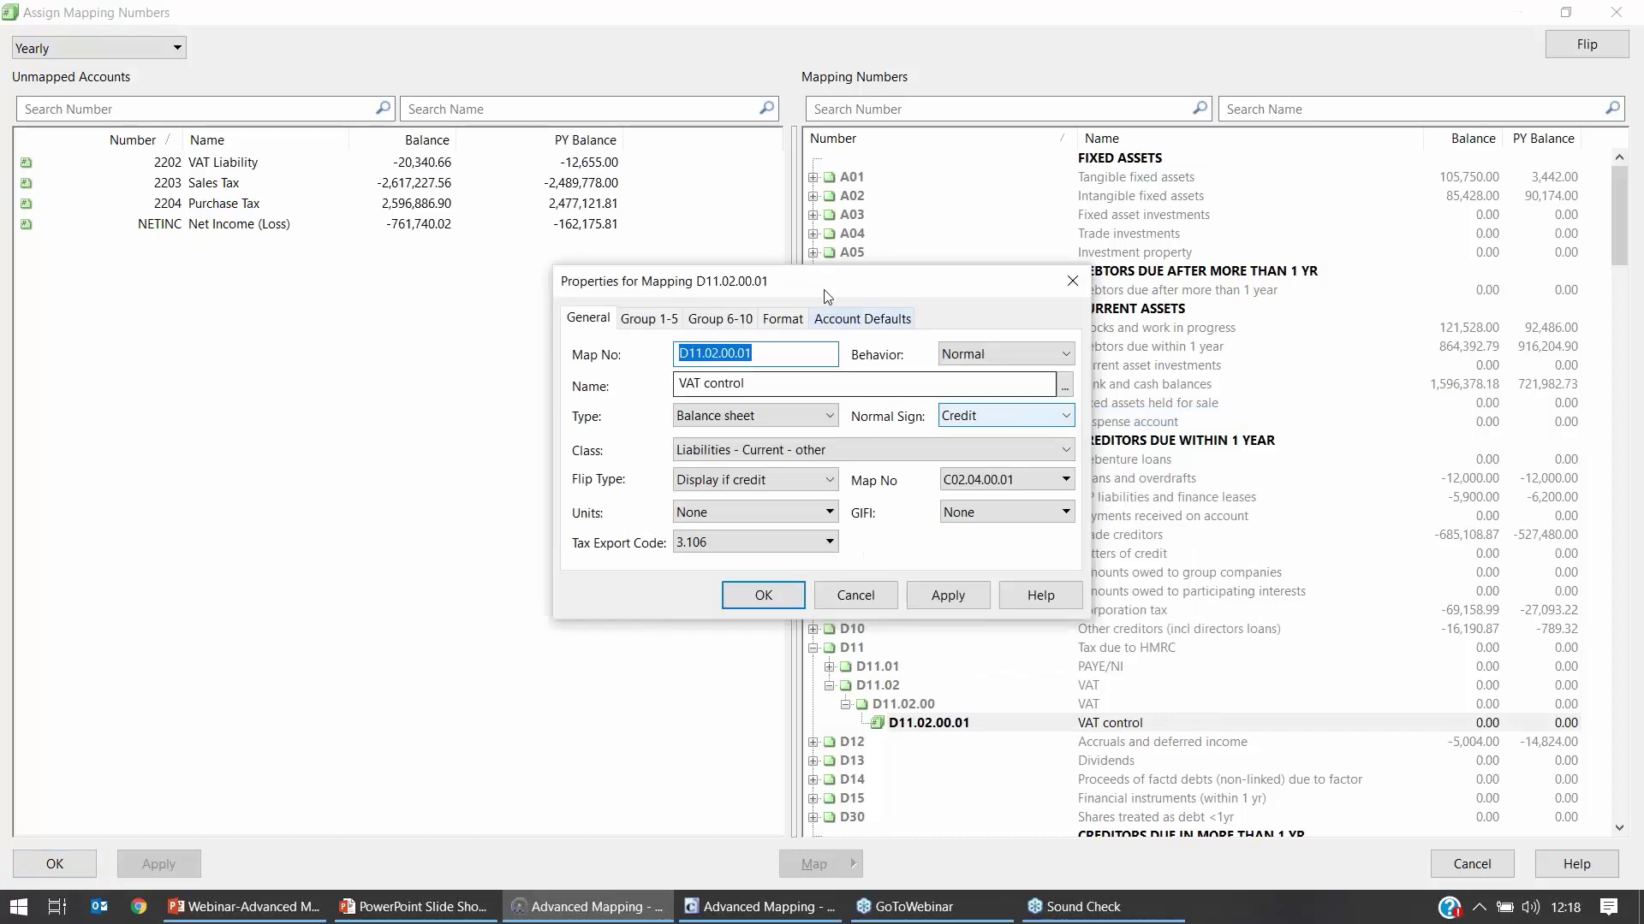
pyautogui.moveTo(815, 282); pyautogui.dragTo(1131, 263)
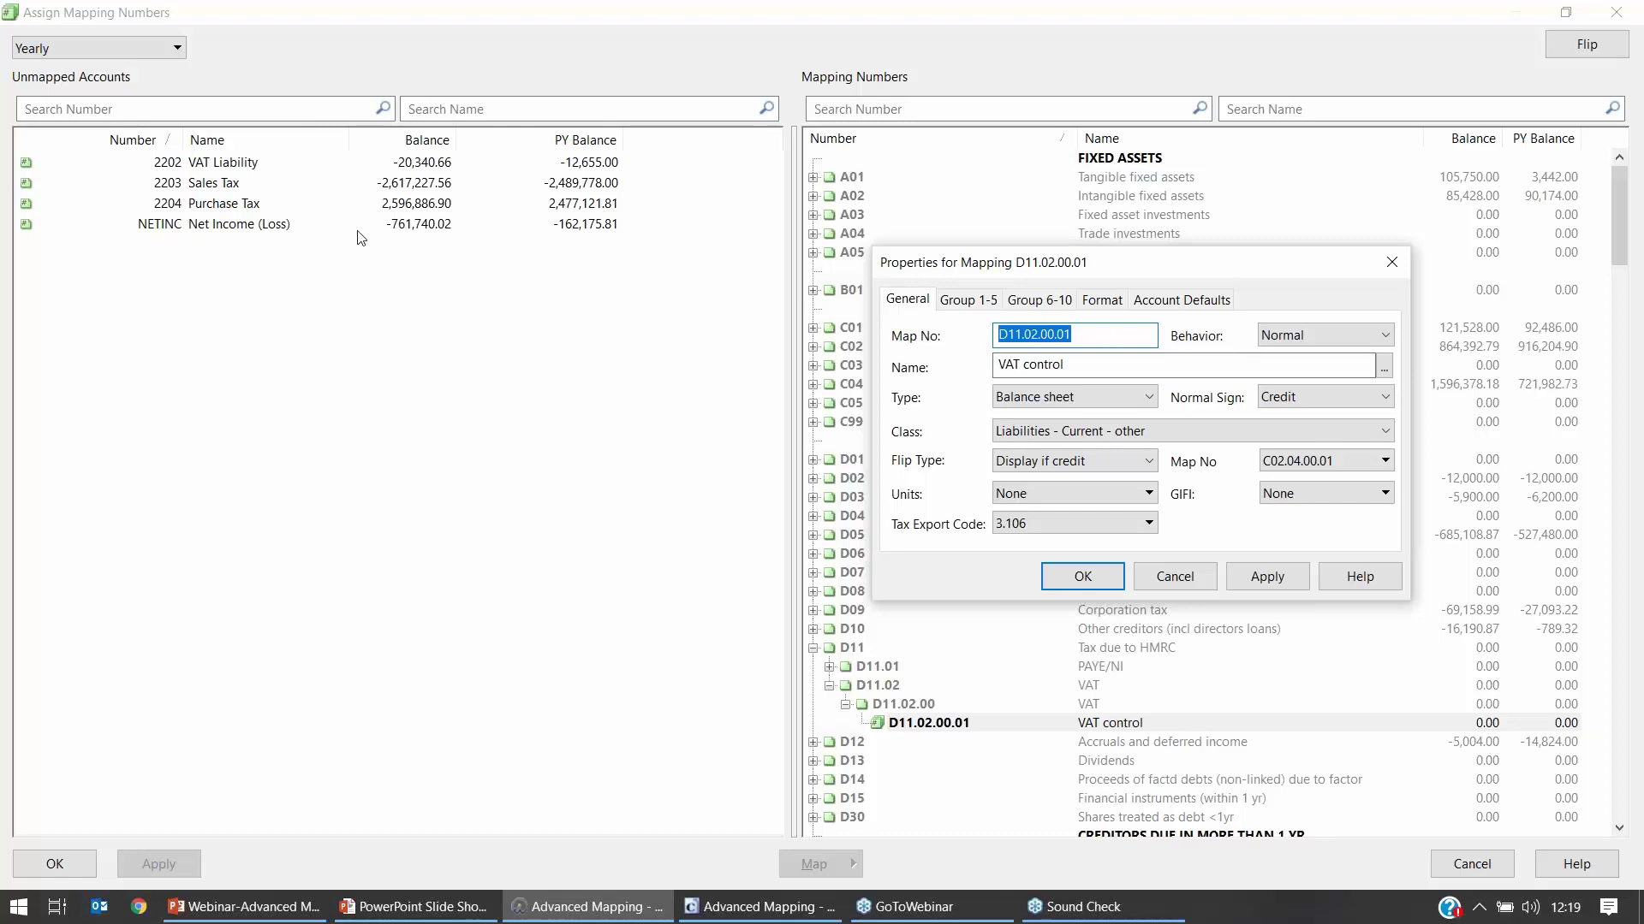
pyautogui.click(1291, 464)
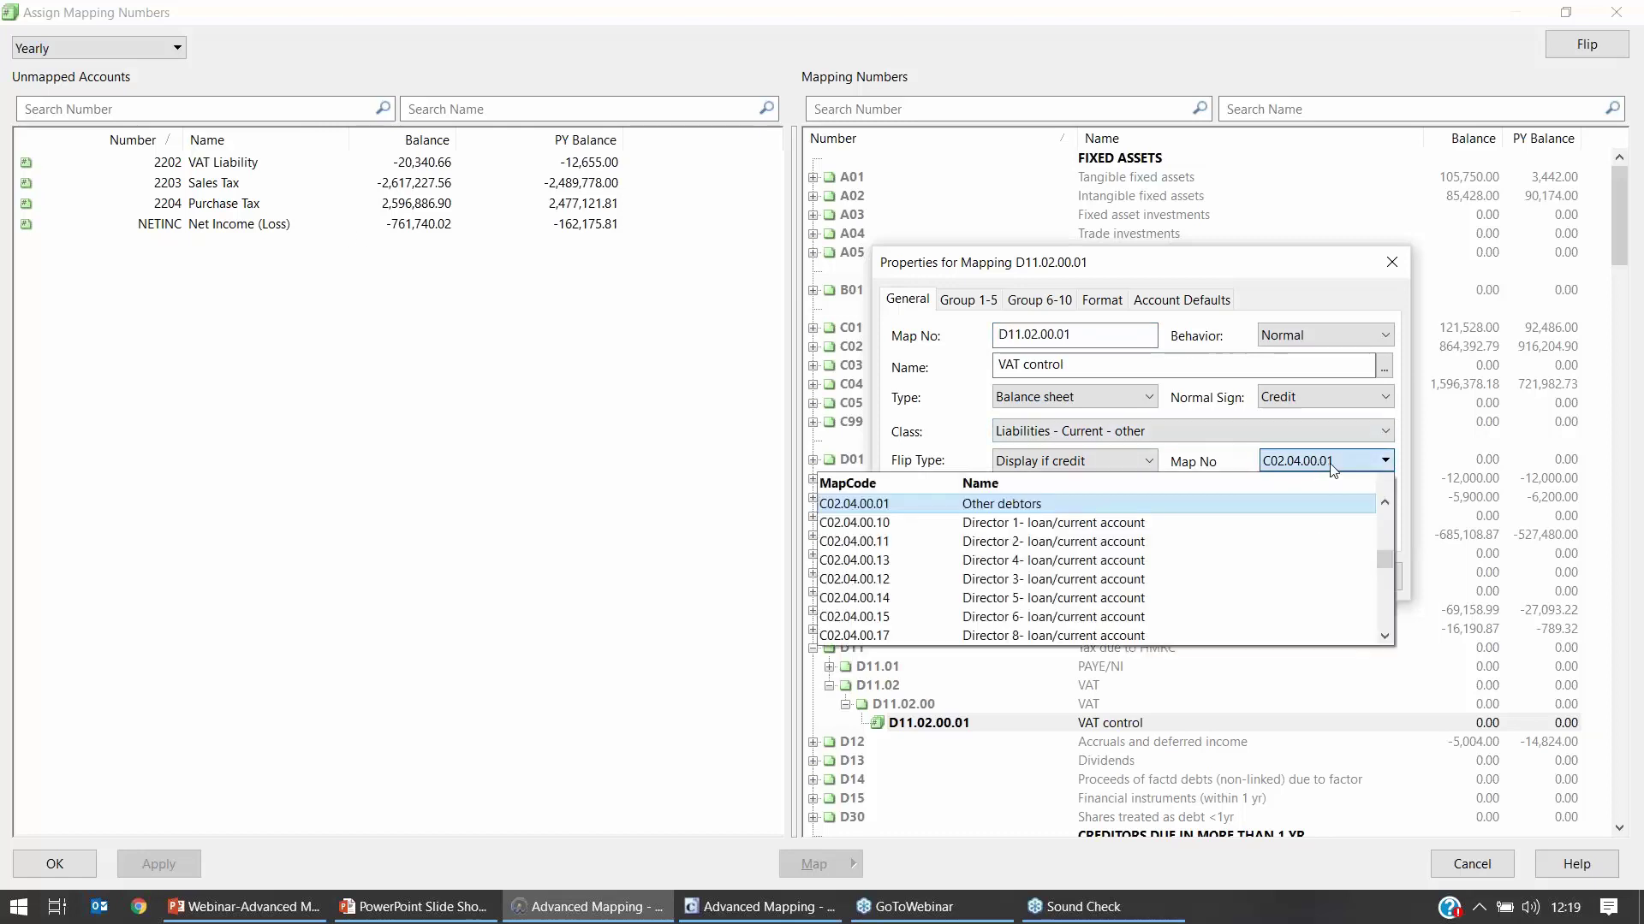
pyautogui.click(1184, 291)
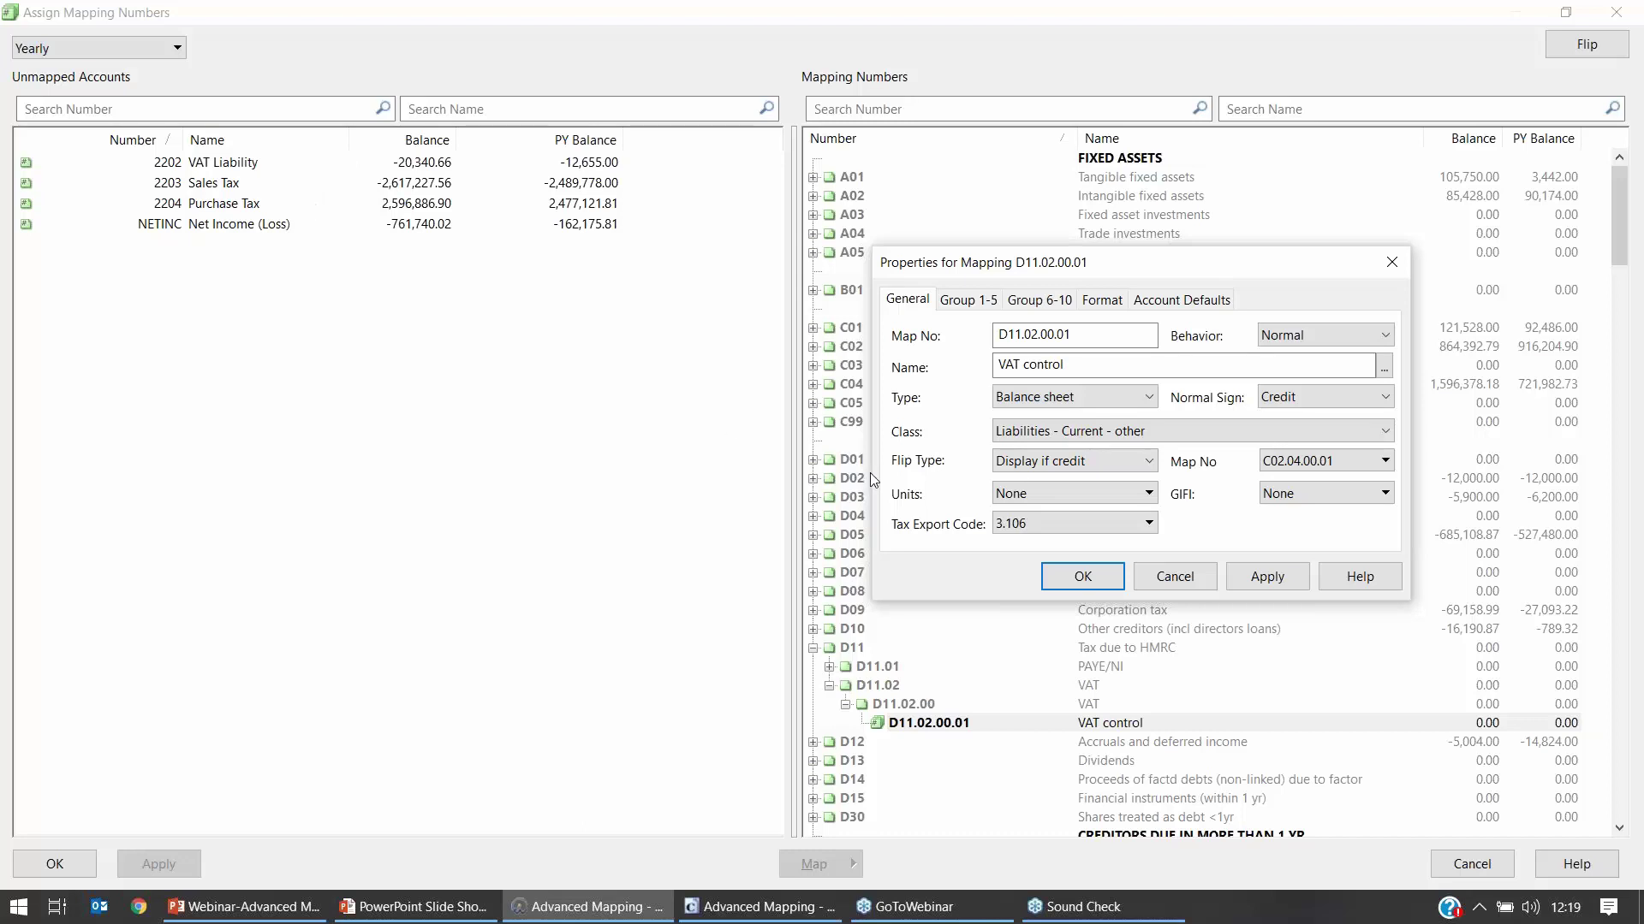
# Step: Try the Individual flip type on VAT control, set it back to Display if credit and accept the properties
pyautogui.click(1101, 465)
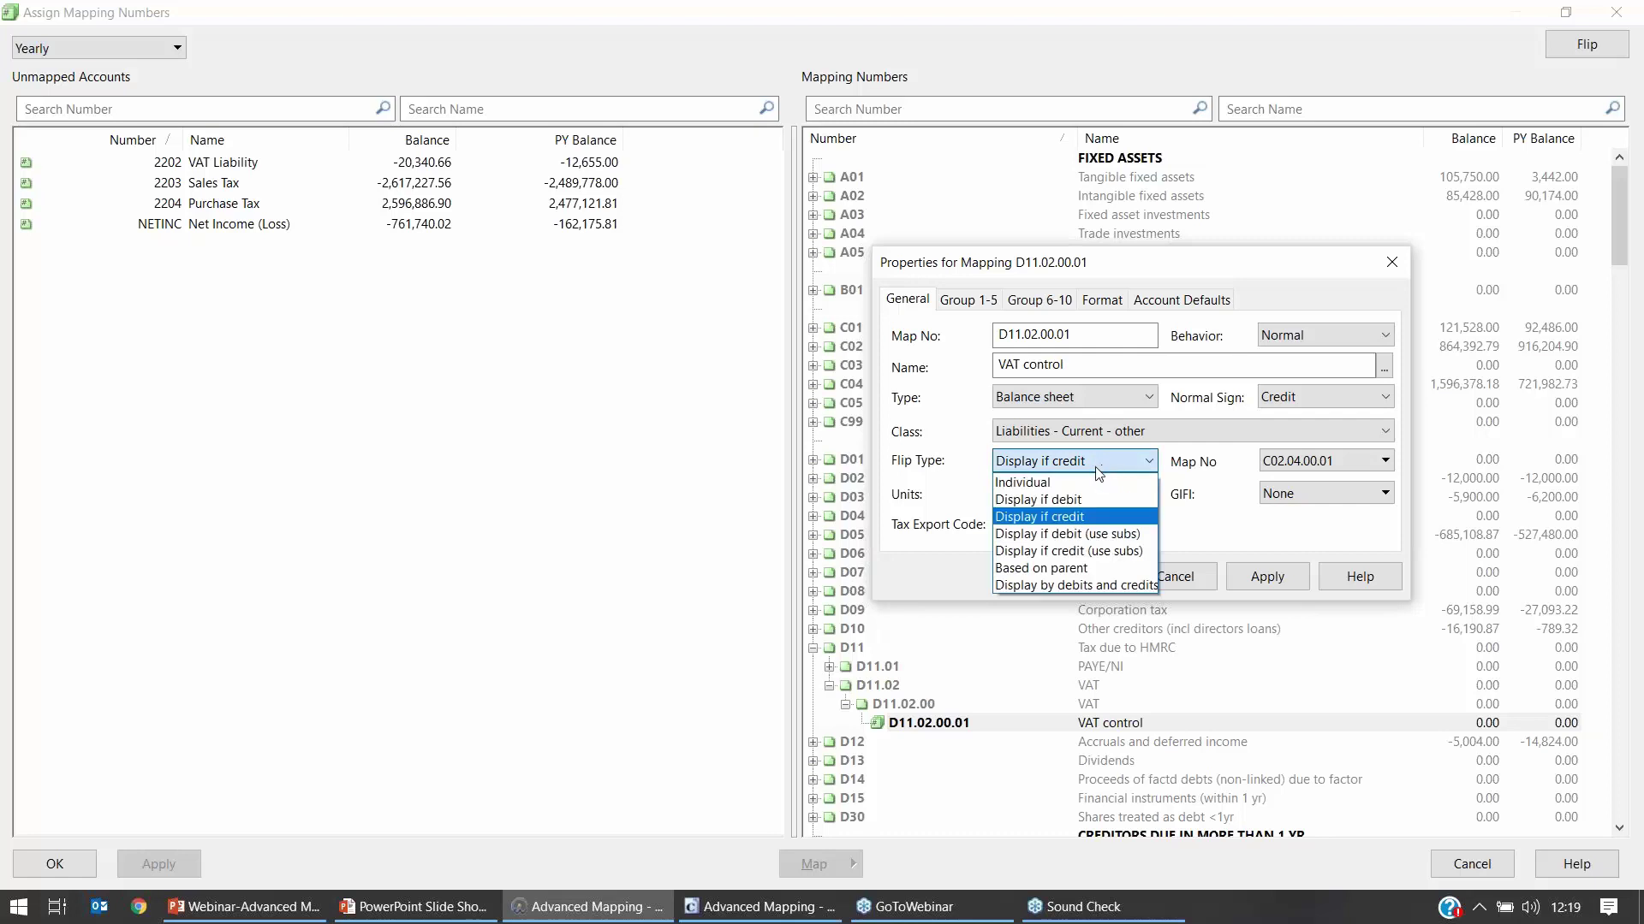
pyautogui.click(1062, 485)
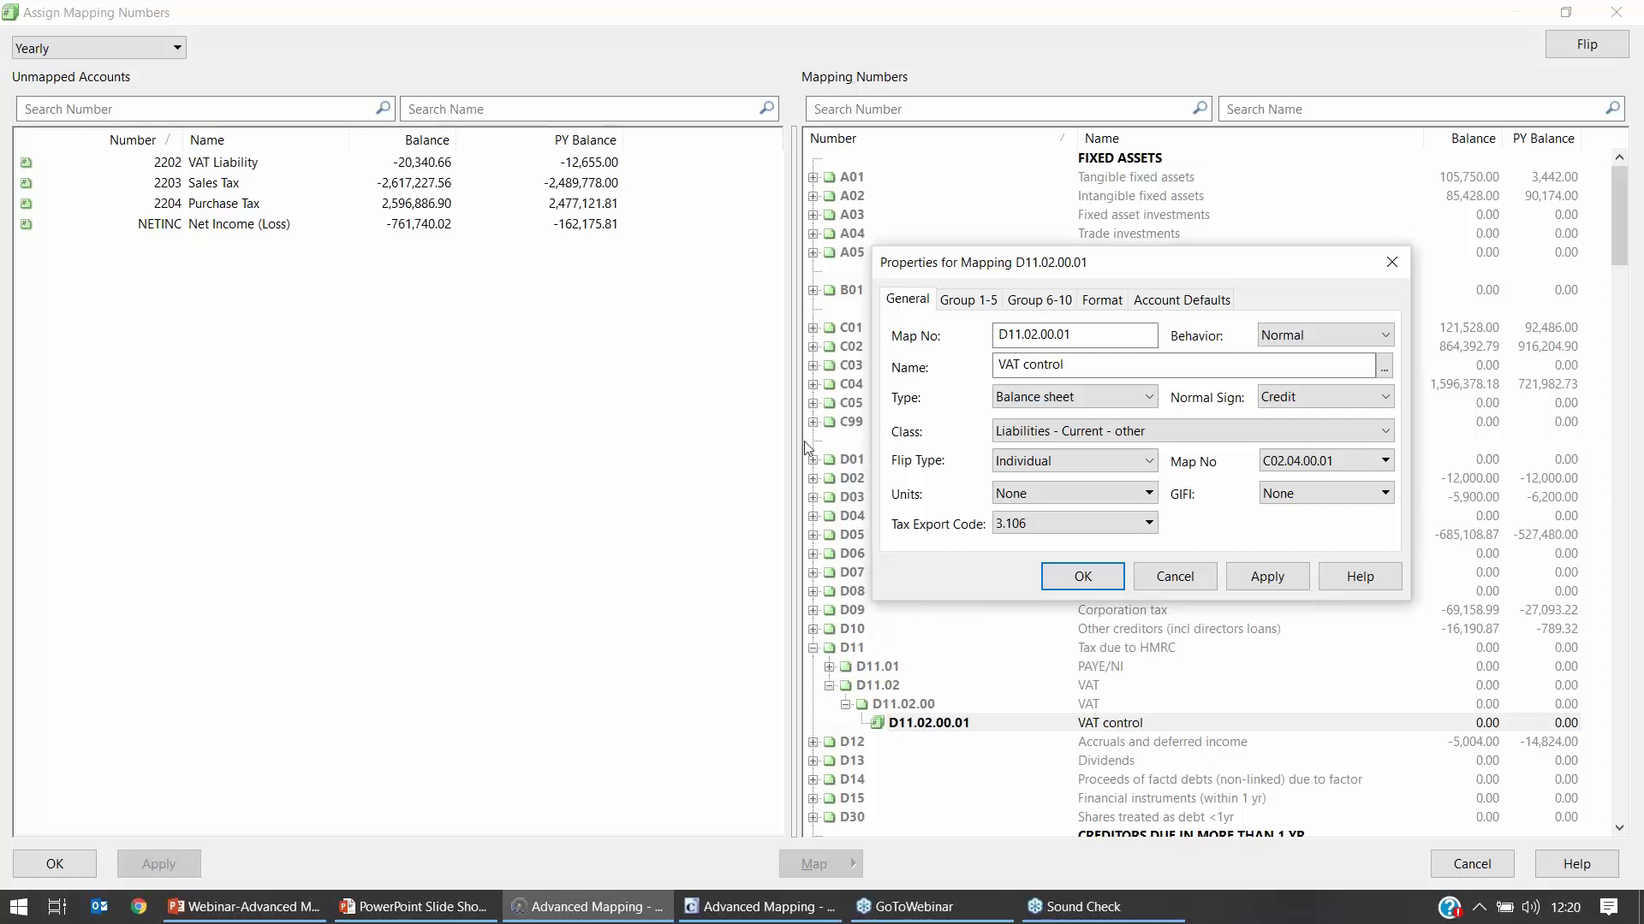
pyautogui.click(1077, 450)
pyautogui.click(1052, 496)
pyautogui.click(1130, 460)
pyautogui.click(1062, 518)
pyautogui.click(1104, 582)
# Step: Map accounts 2202 VAT Liability, 2203 Sales Tax and 2204 Purchase Tax to VAT control (D11.02.00.01), then apply and accept the mapping
pyautogui.click(251, 169)
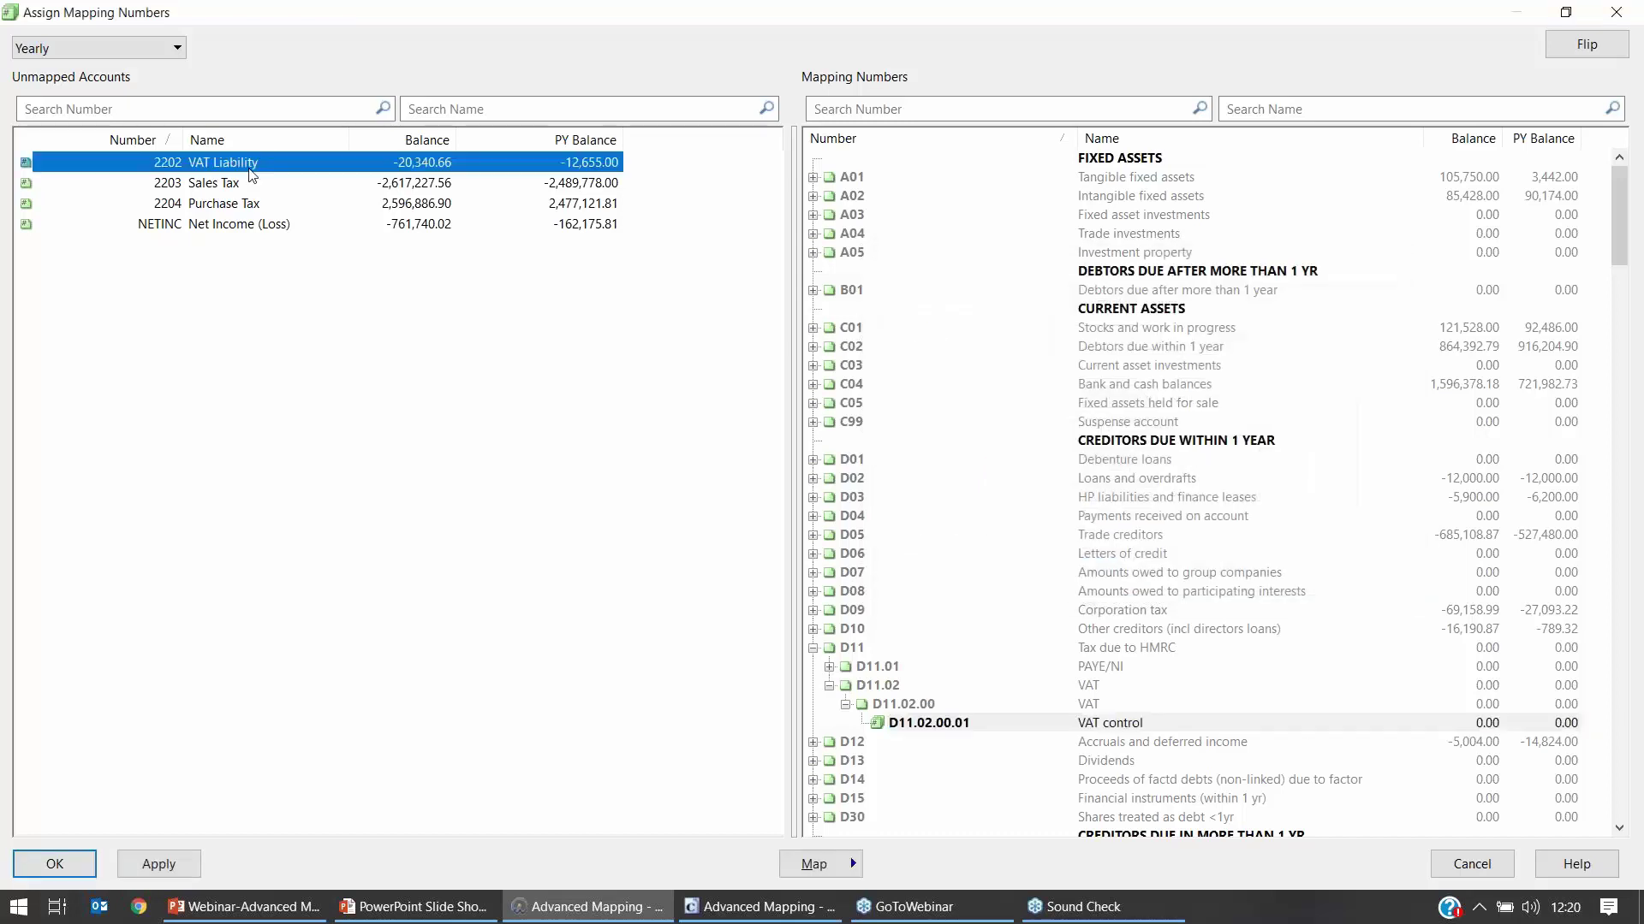
pyautogui.keyDown('ctrl'); pyautogui.click(250, 183); pyautogui.keyUp('ctrl')
pyautogui.keyDown('ctrl'); pyautogui.click(251, 204); pyautogui.keyUp('ctrl')
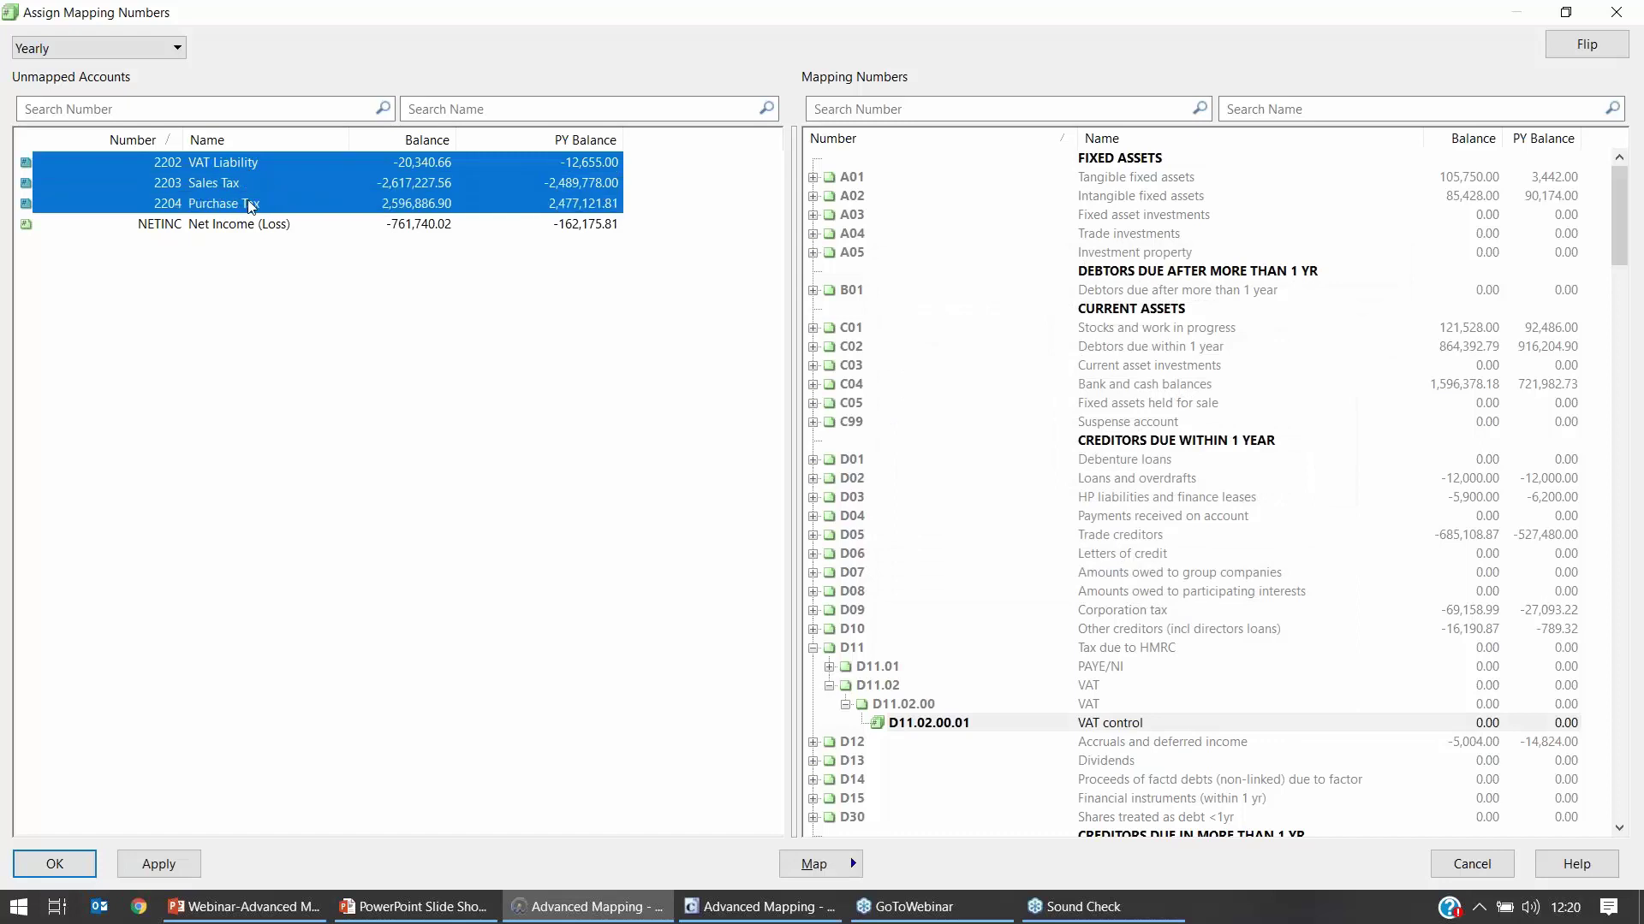
pyautogui.moveTo(251, 204); pyautogui.dragTo(1030, 726)
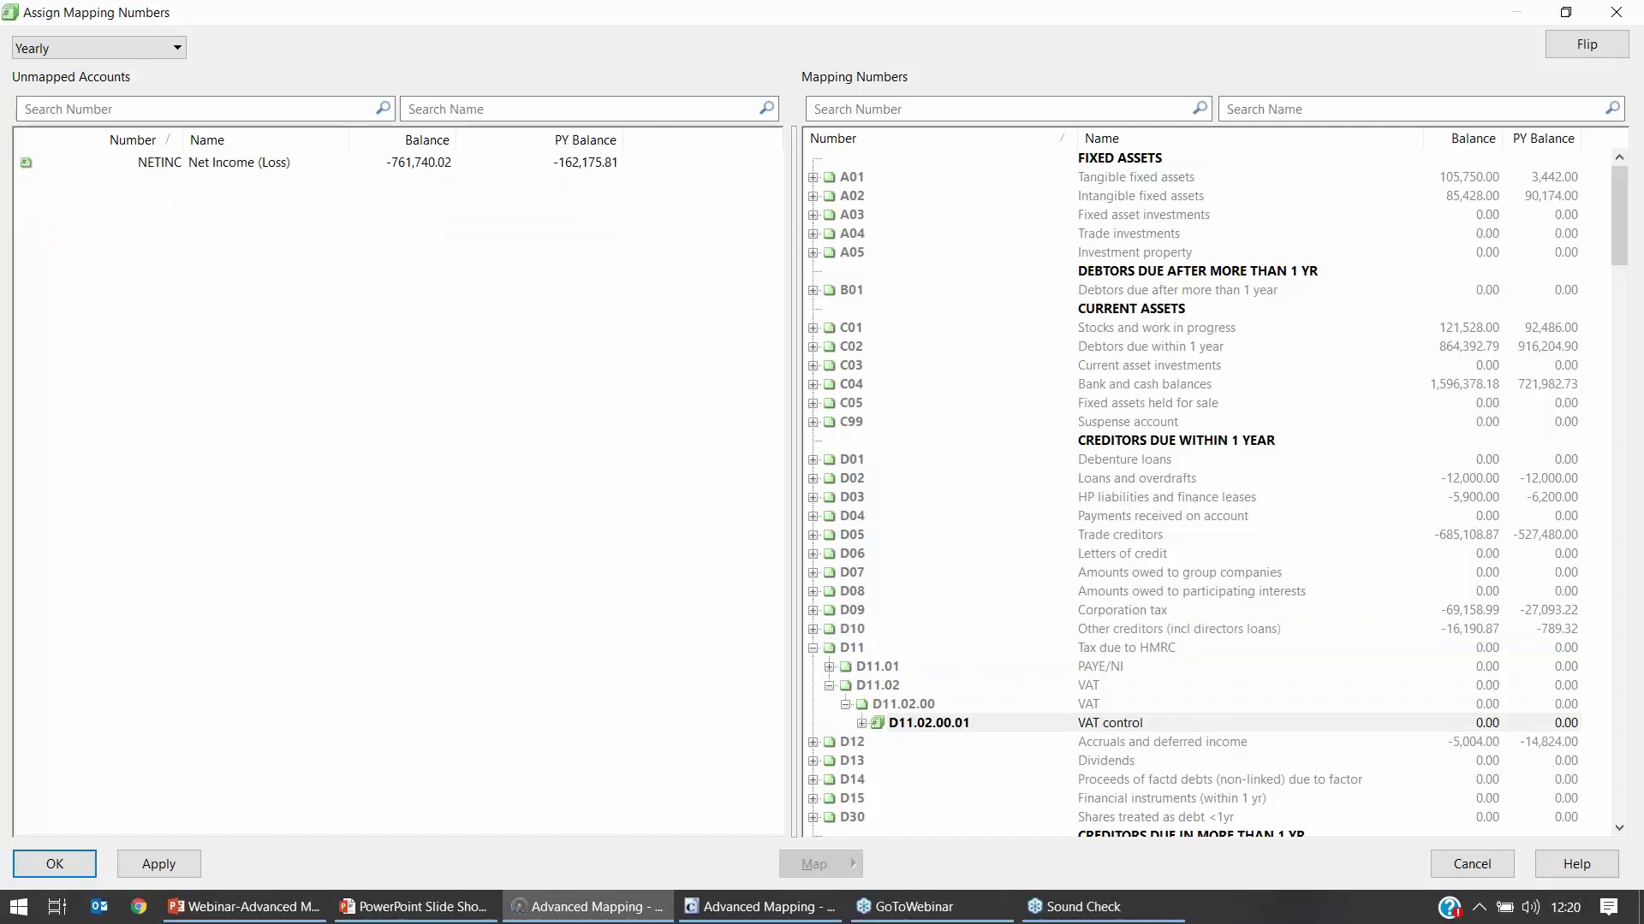
pyautogui.click(861, 723)
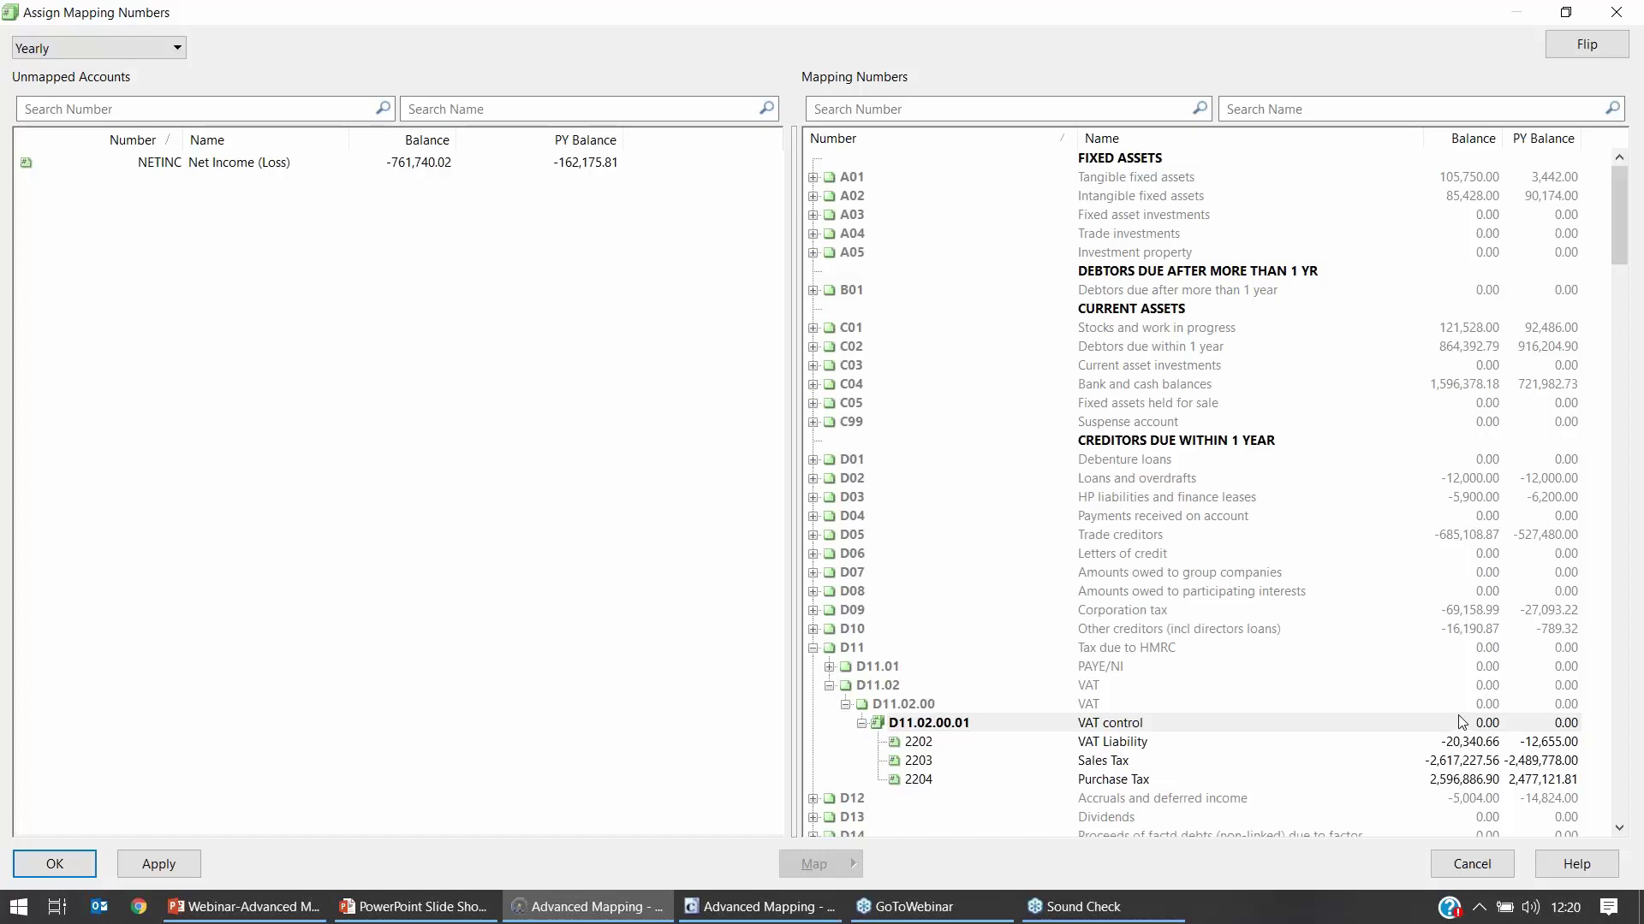
pyautogui.click(128, 862)
pyautogui.click(55, 865)
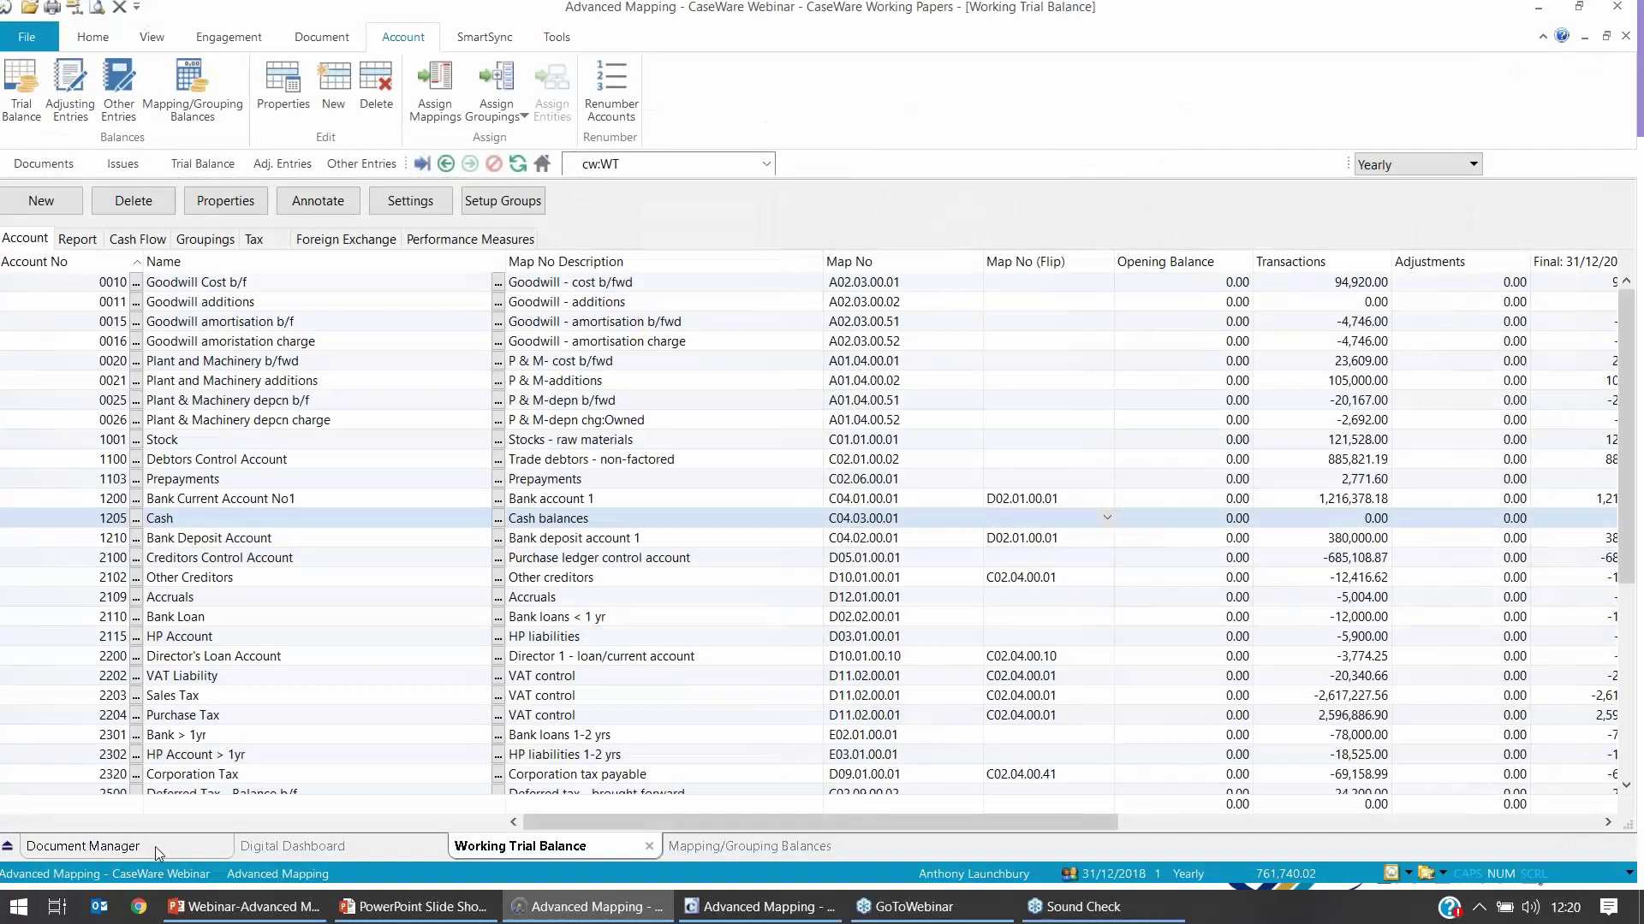
# Step: Check the mapping descriptions, map numbers and flip map numbers of accounts 2202, 2203 and 2204 in the working trial balance
pyautogui.scroll(-1, 353, 664)
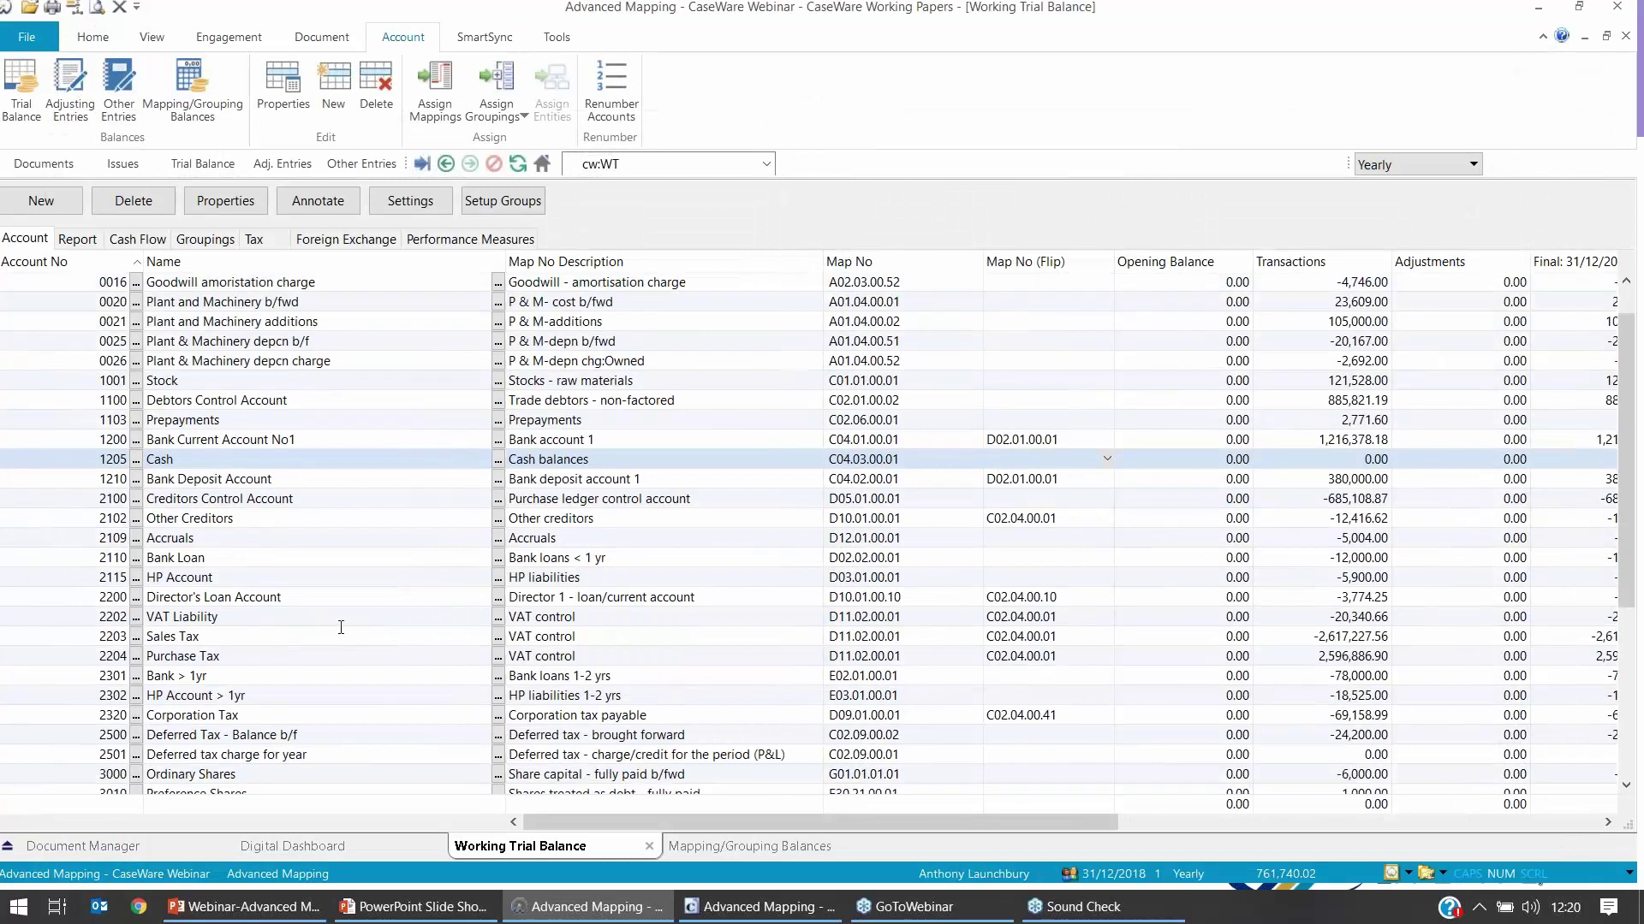
pyautogui.moveTo(340, 618)
pyautogui.mouseDown()
pyautogui.moveTo(685, 676)
pyautogui.moveTo(770, 655)
pyautogui.moveTo(1013, 667)
pyautogui.mouseUp()
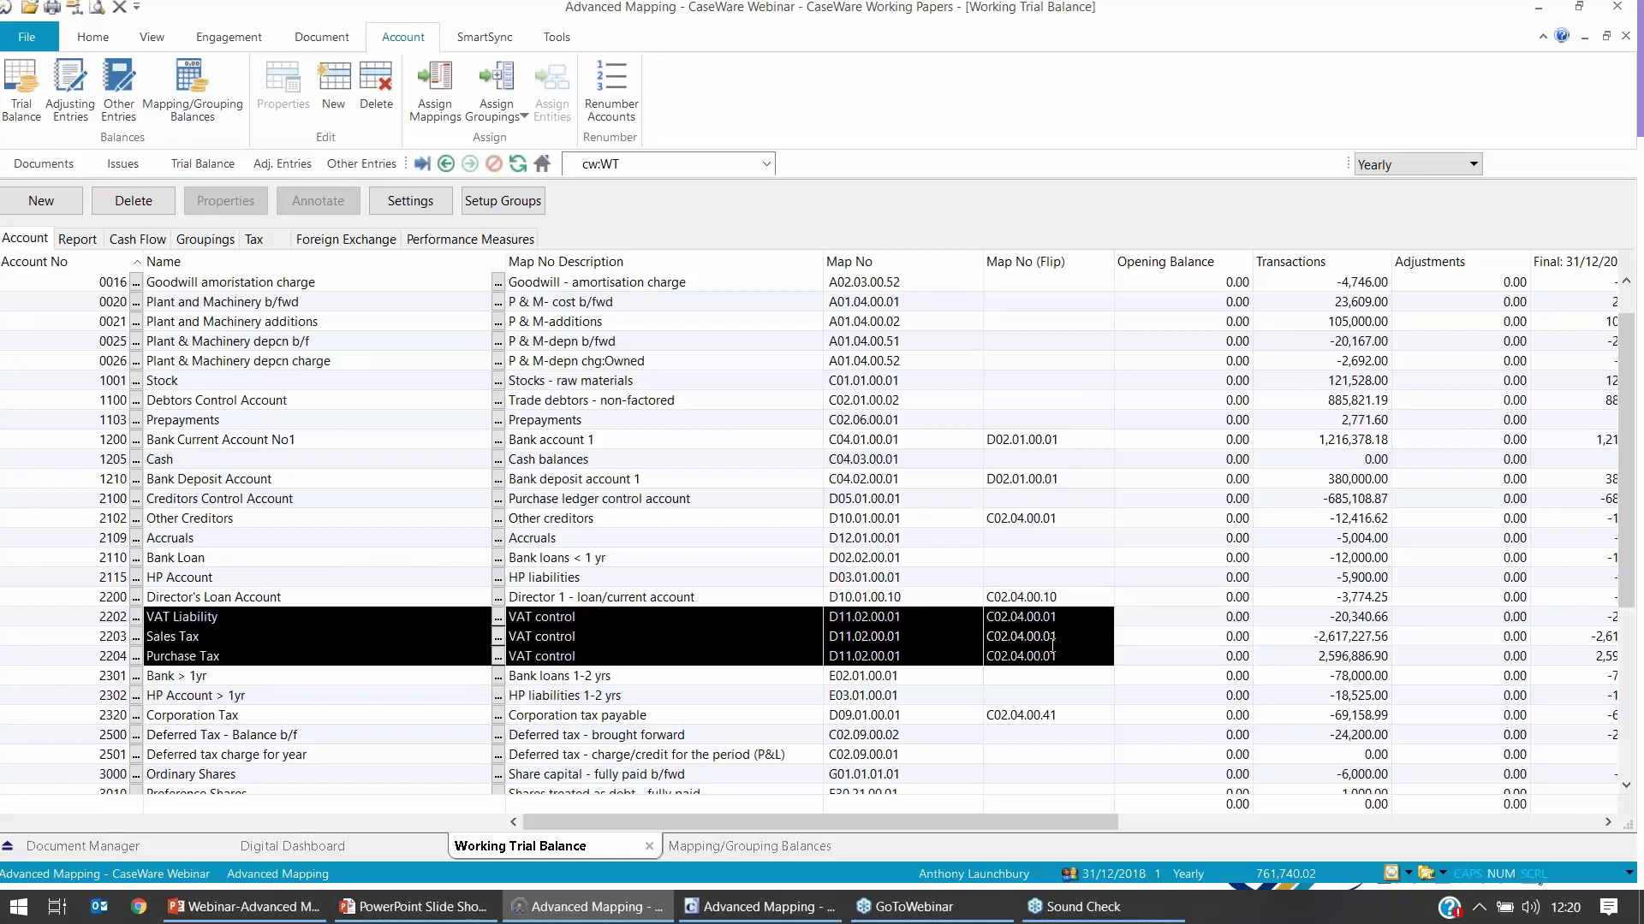
pyautogui.click(1001, 579)
# Step: Open the ACCOUNTS final accounts document and examine Other taxation and social security in the note on creditors falling due within one year
pyautogui.click(43, 164)
pyautogui.doubleClick(256, 273)
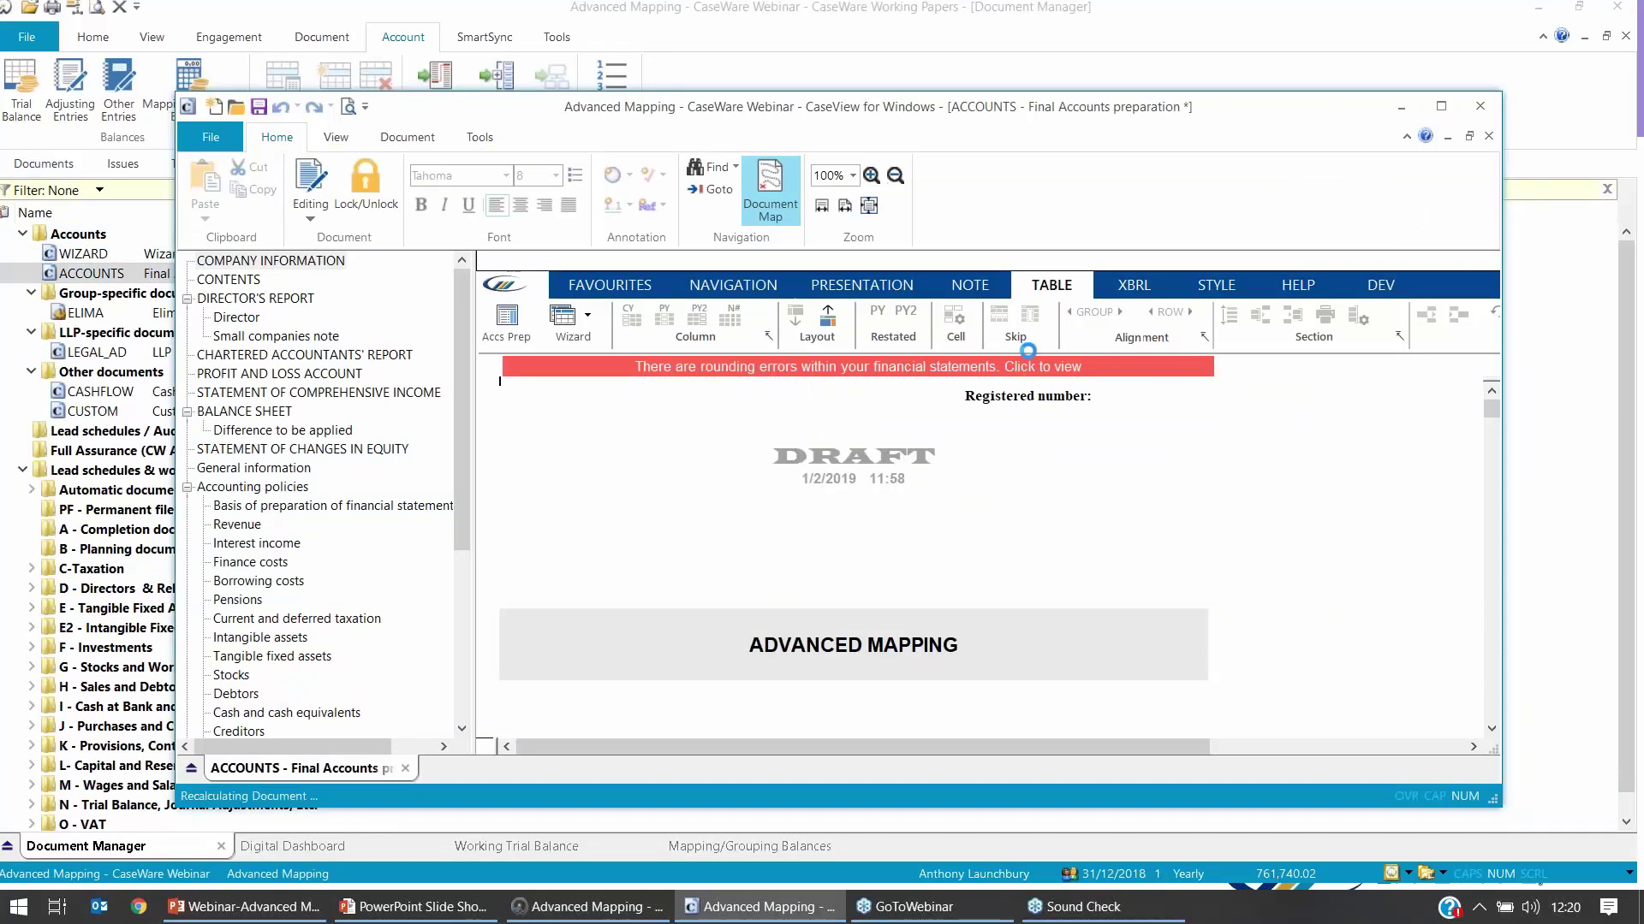
pyautogui.moveTo(459, 409); pyautogui.dragTo(460, 614)
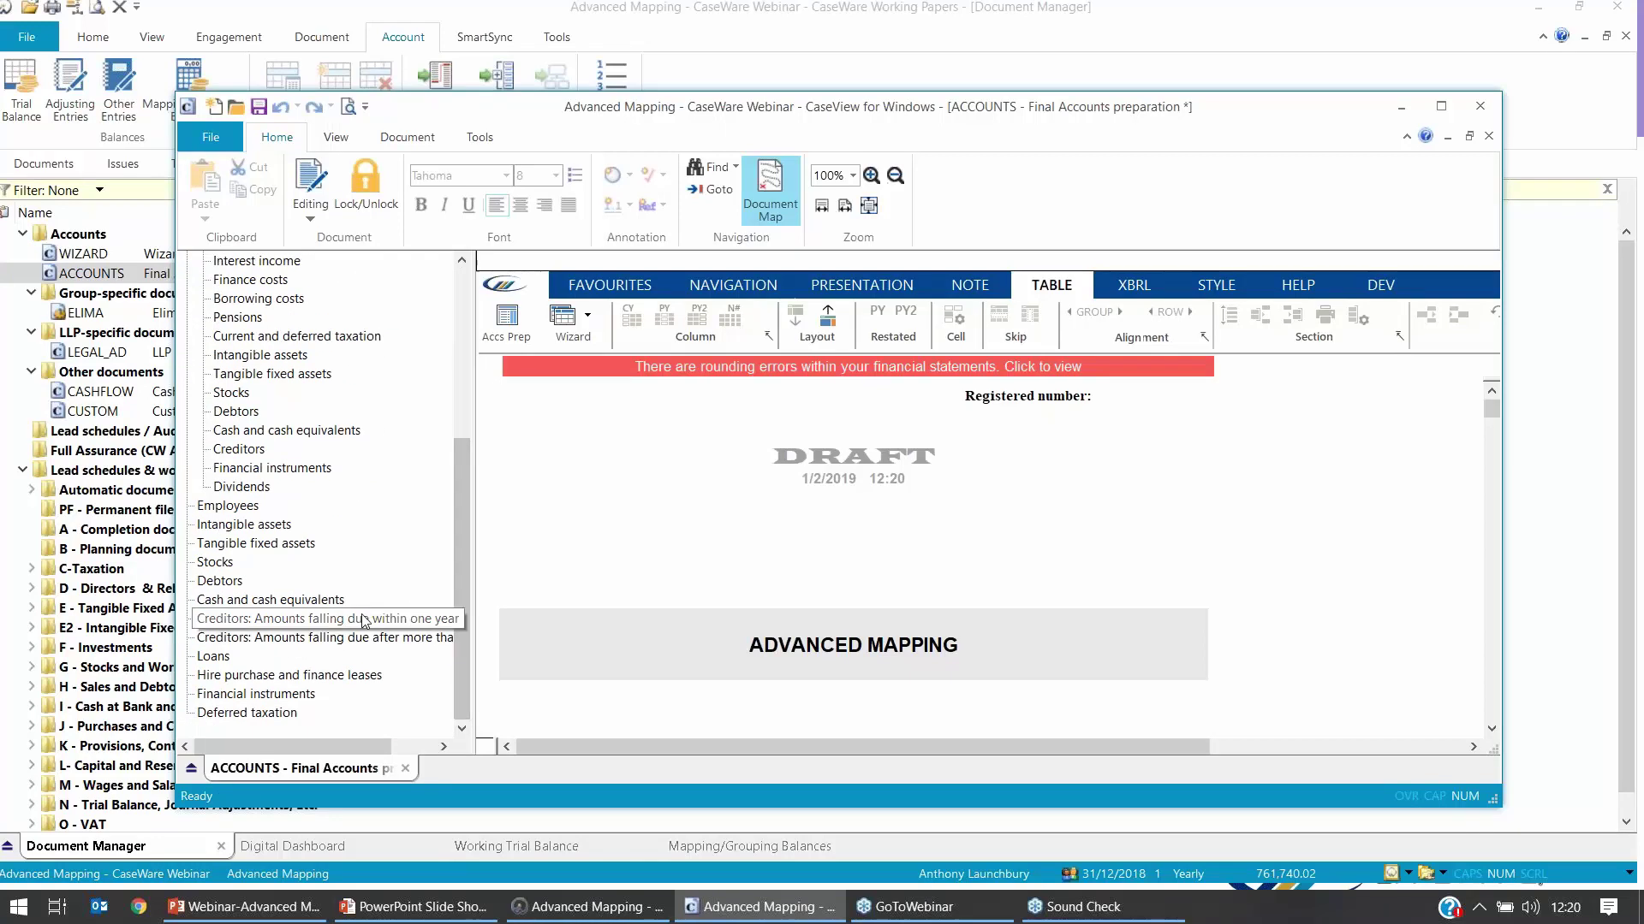
pyautogui.click(329, 621)
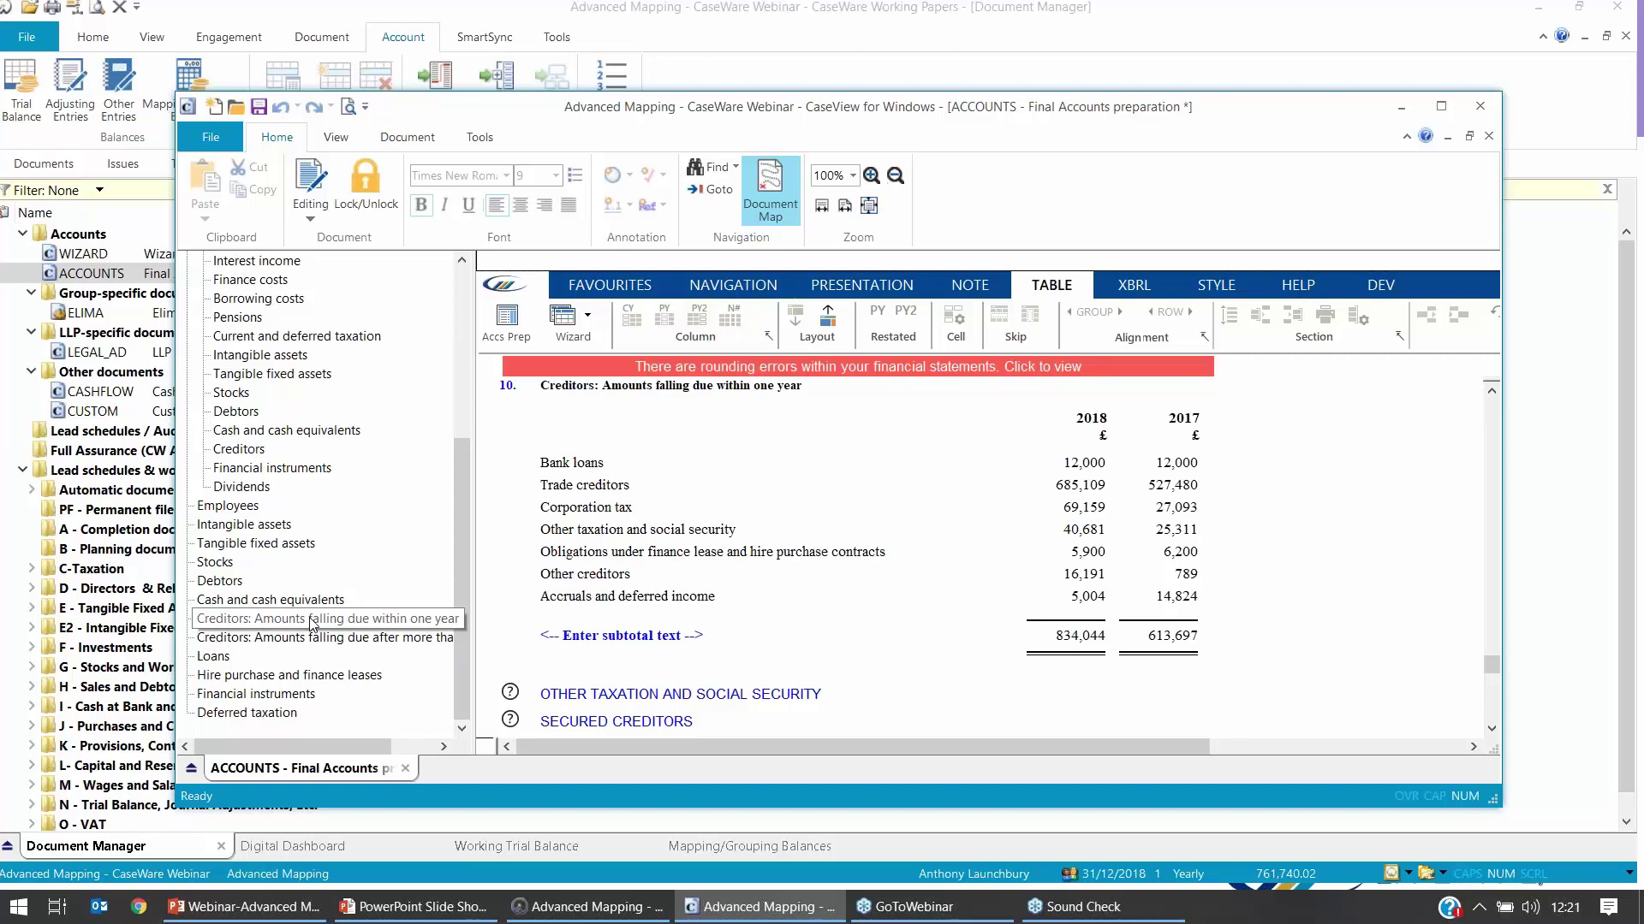
pyautogui.click(1087, 532)
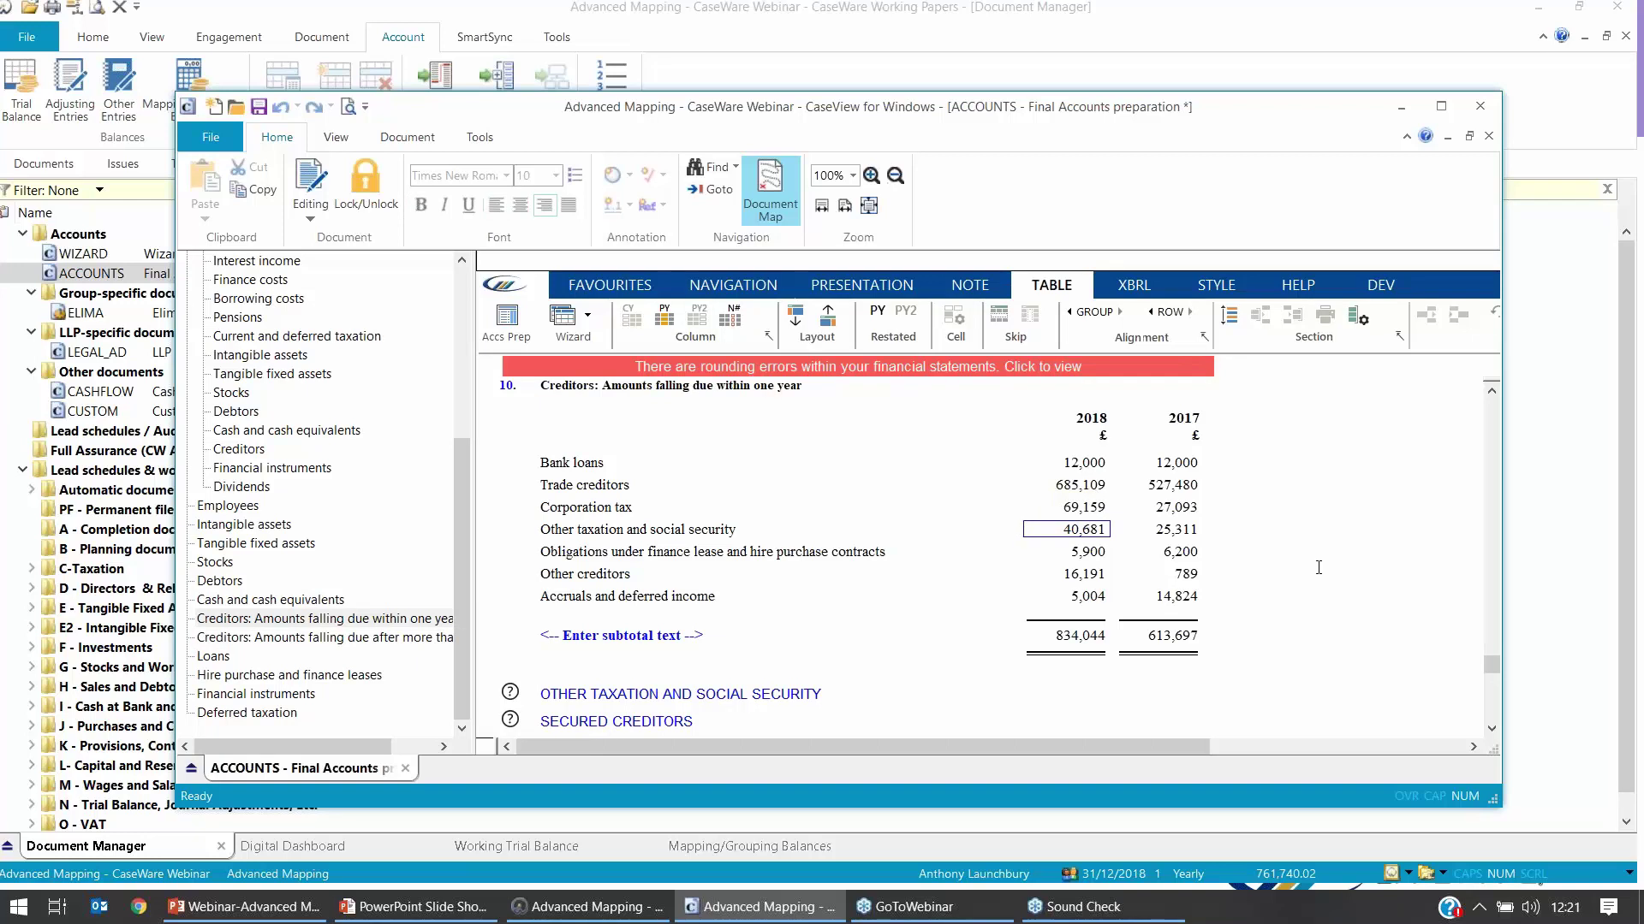
# Step: Compare the transaction balances of accounts 2202, 2203 and 2204 in the trial balance with the creditors note in the final accounts
pyautogui.moveTo(774, 119); pyautogui.dragTo(947, 186)
pyautogui.click(203, 163)
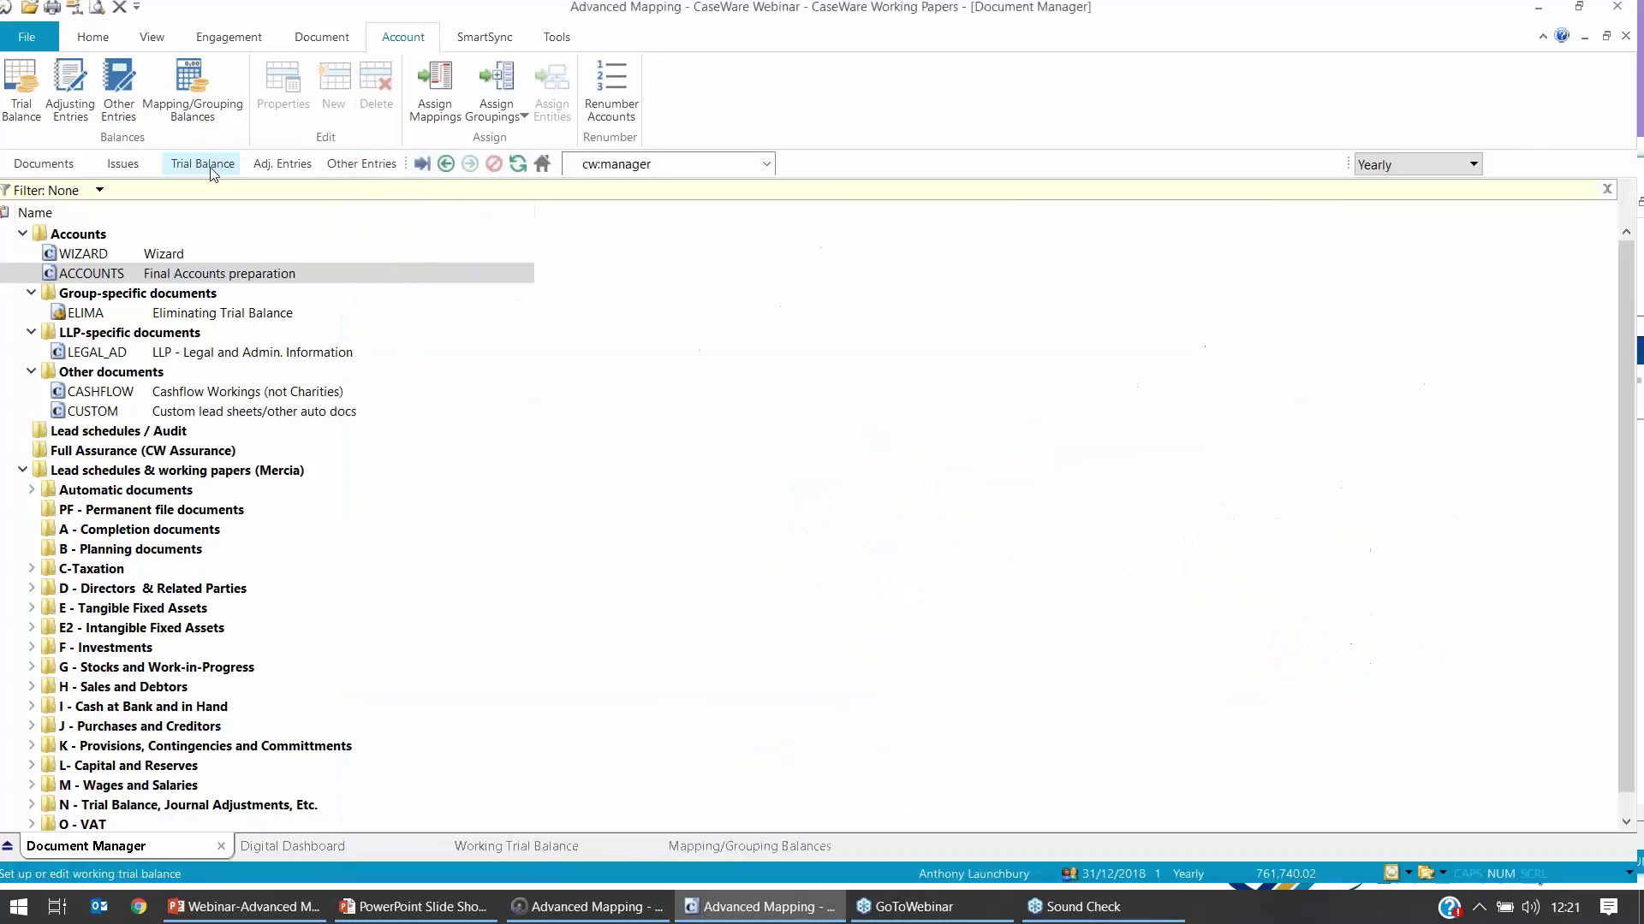
pyautogui.click(796, 620)
pyautogui.moveTo(1332, 618)
pyautogui.mouseDown()
pyautogui.moveTo(1379, 631)
pyautogui.moveTo(1380, 656)
pyautogui.mouseUp()
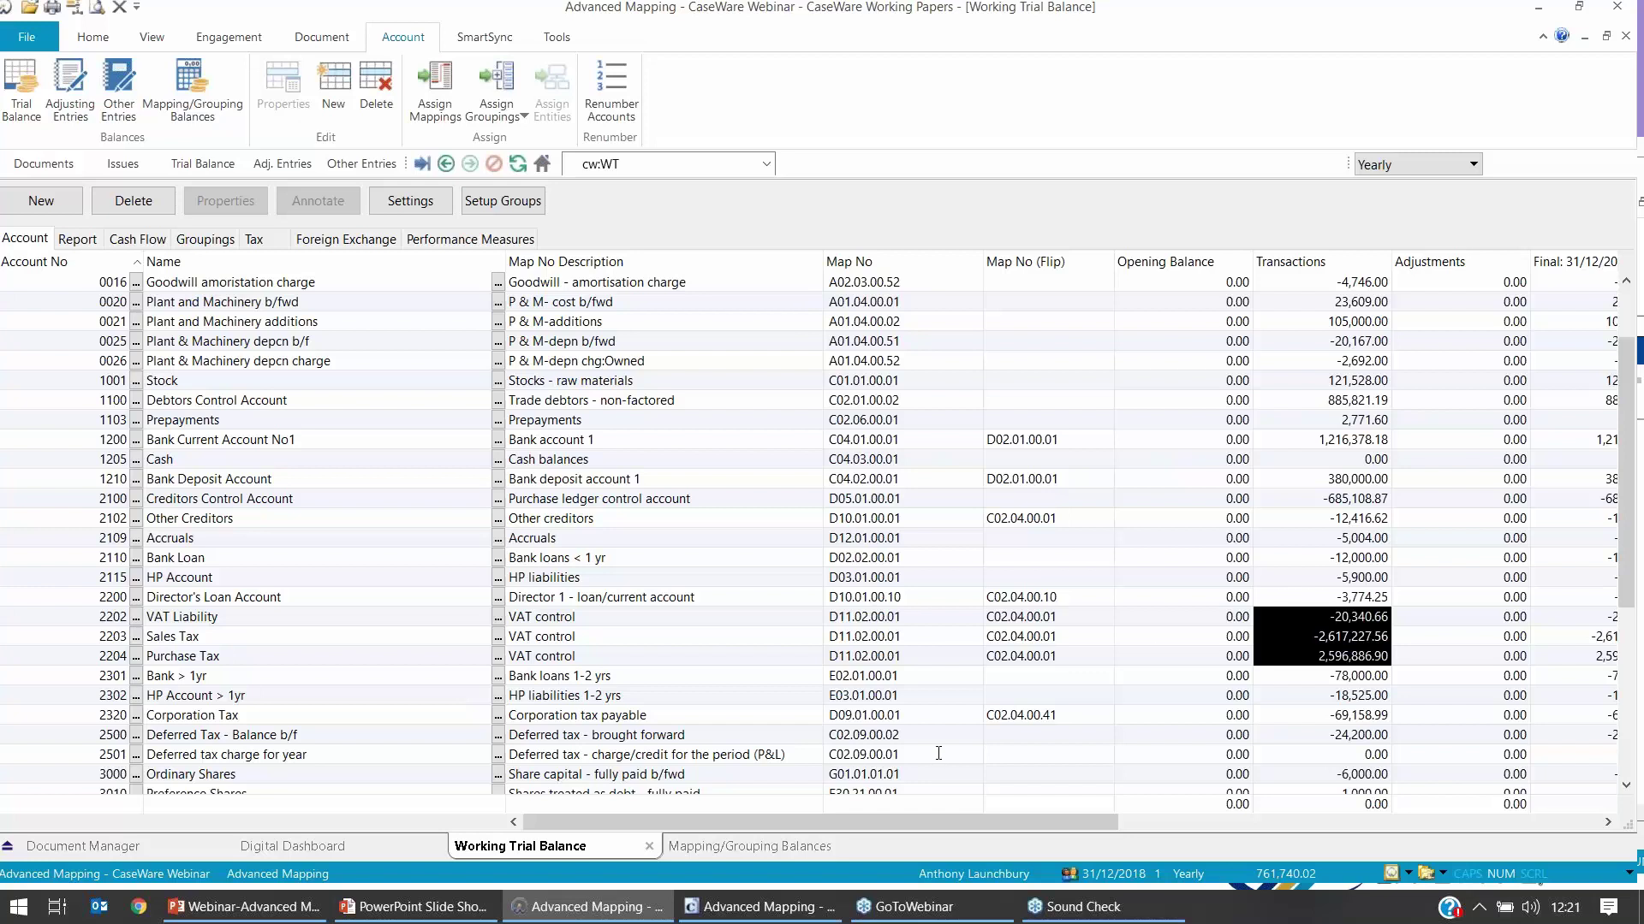
pyautogui.click(809, 914)
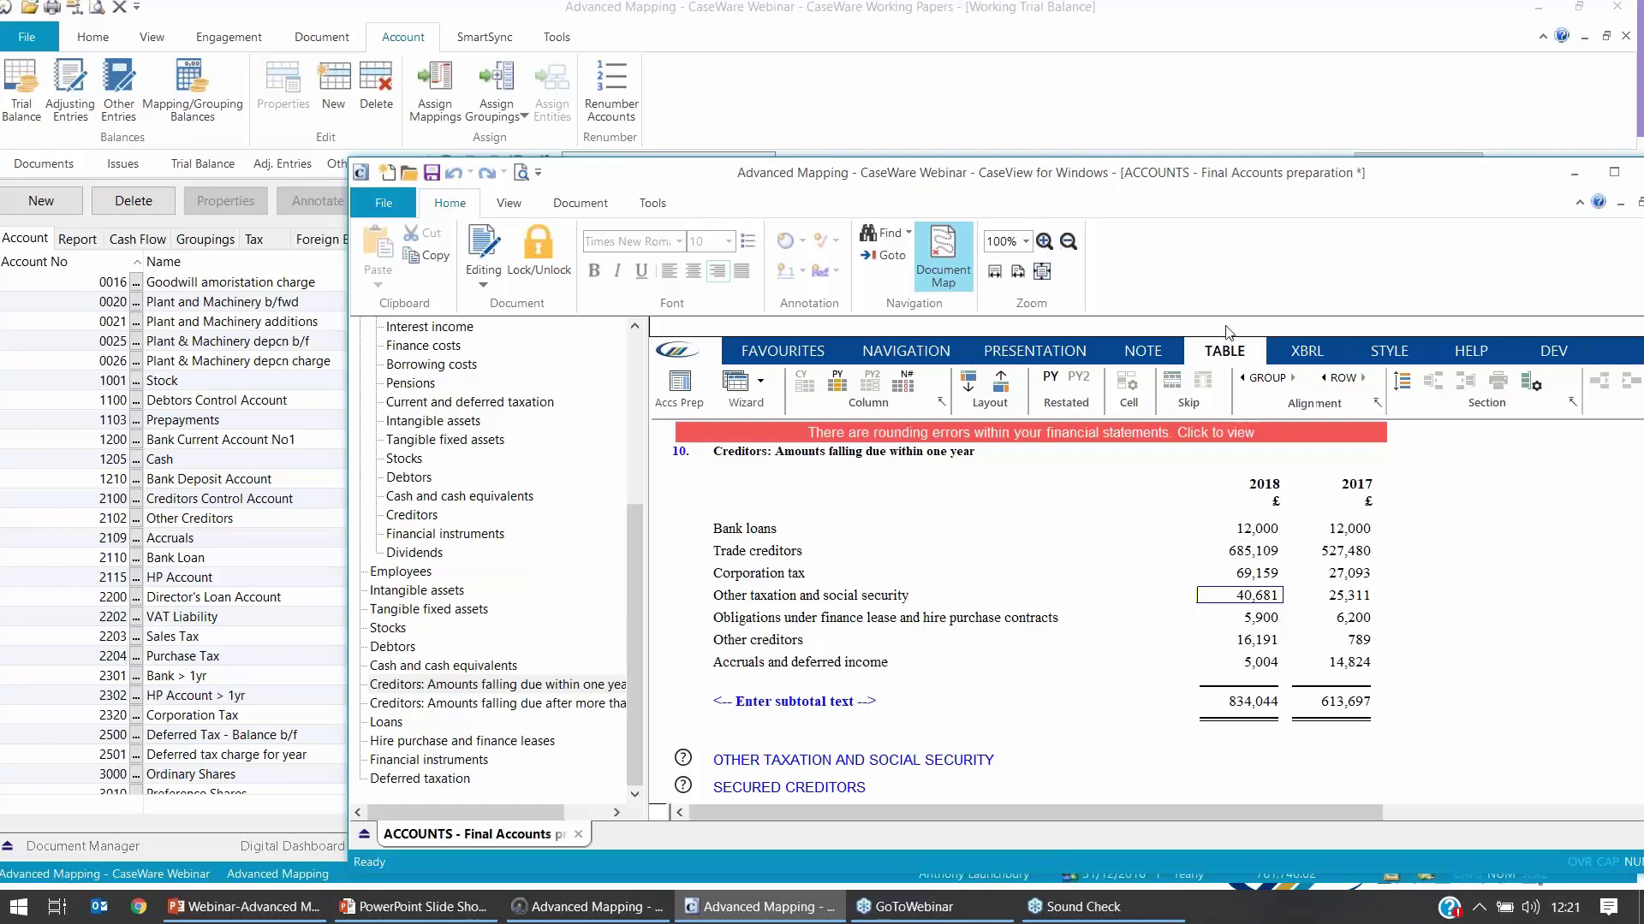
pyautogui.click(1244, 431)
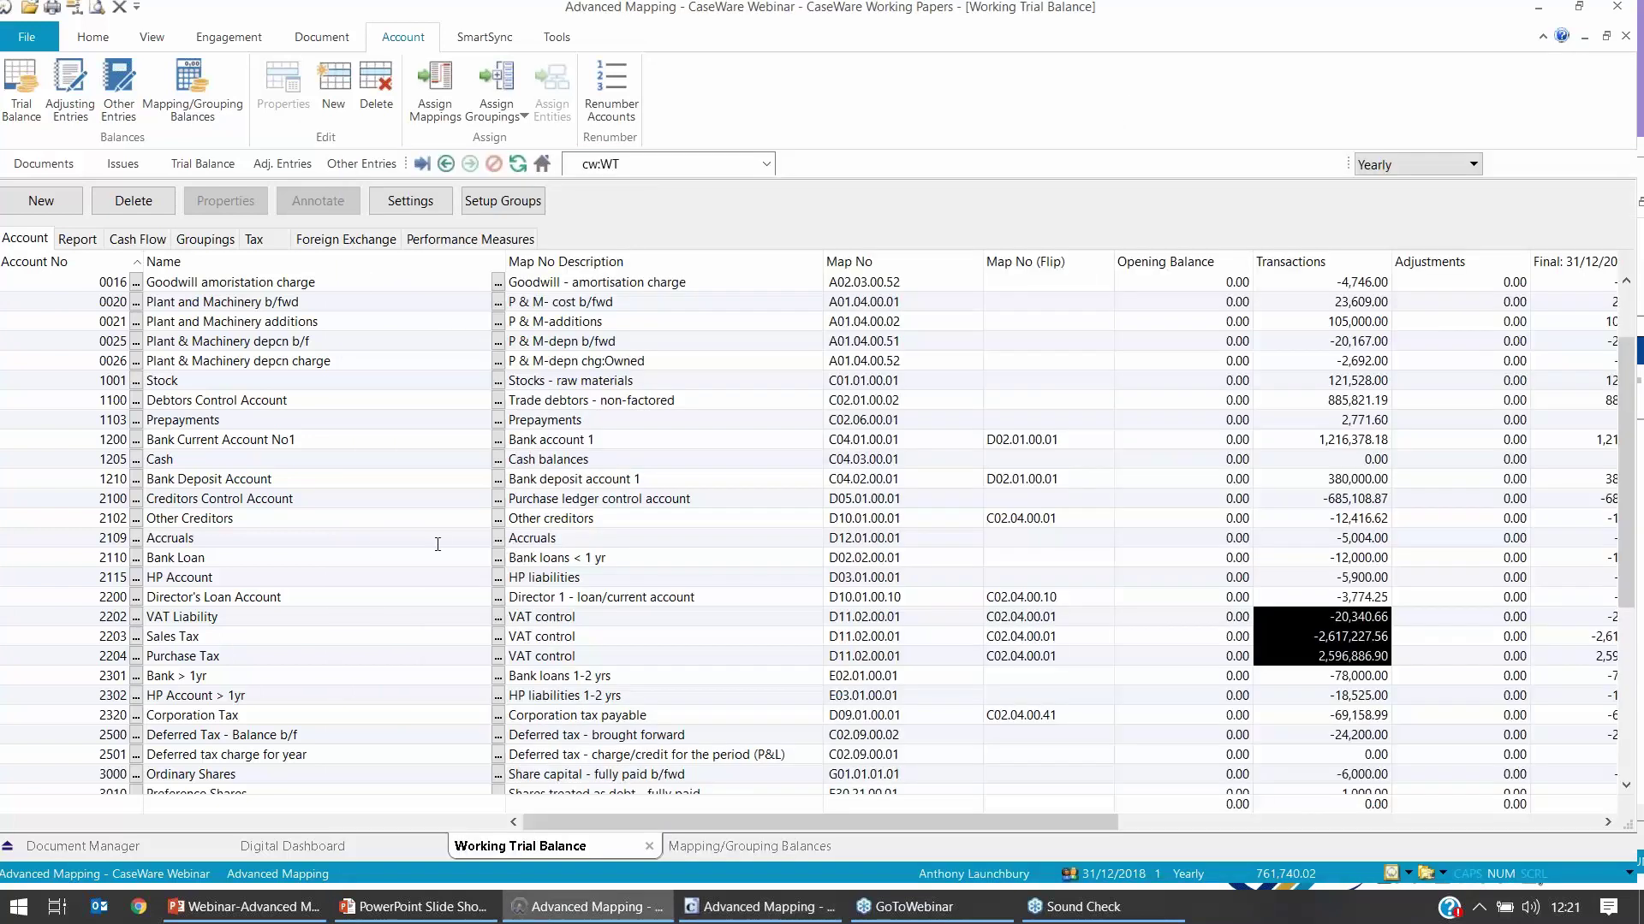
# Step: Rename account 2202 as VAT - UK, account 2203 as French TVA and account 2204 as Other VAT
pyautogui.scroll(-1, 367, 551)
pyautogui.click(217, 557)
pyautogui.moveTo(217, 557); pyautogui.dragTo(173, 558)
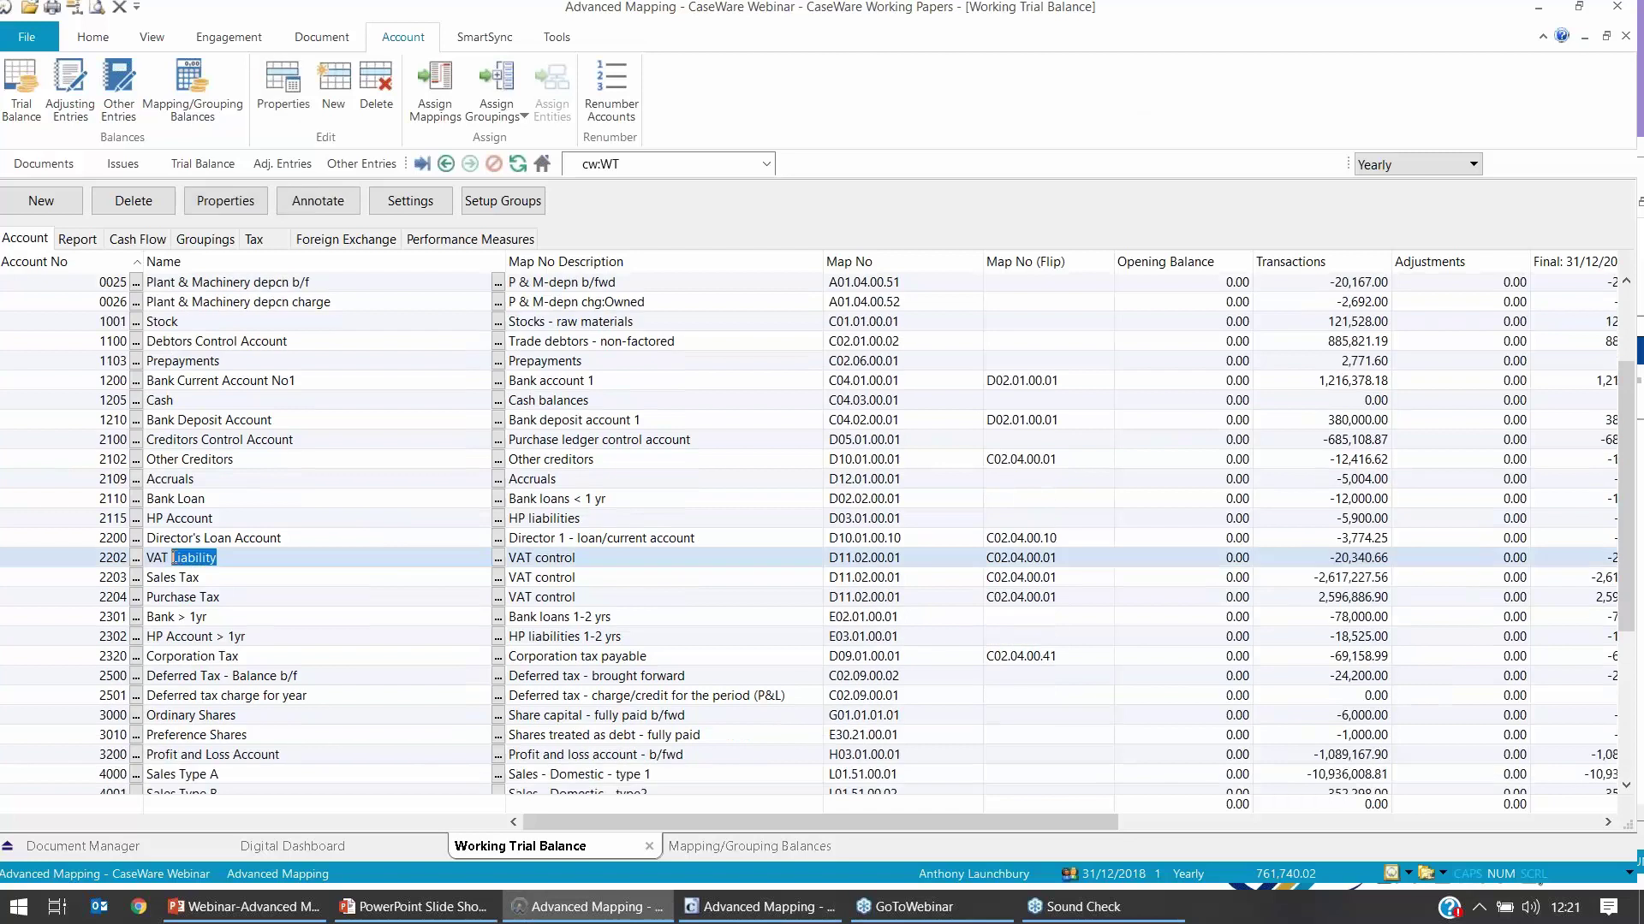
pyautogui.write('- UK')
pyautogui.click(213, 583)
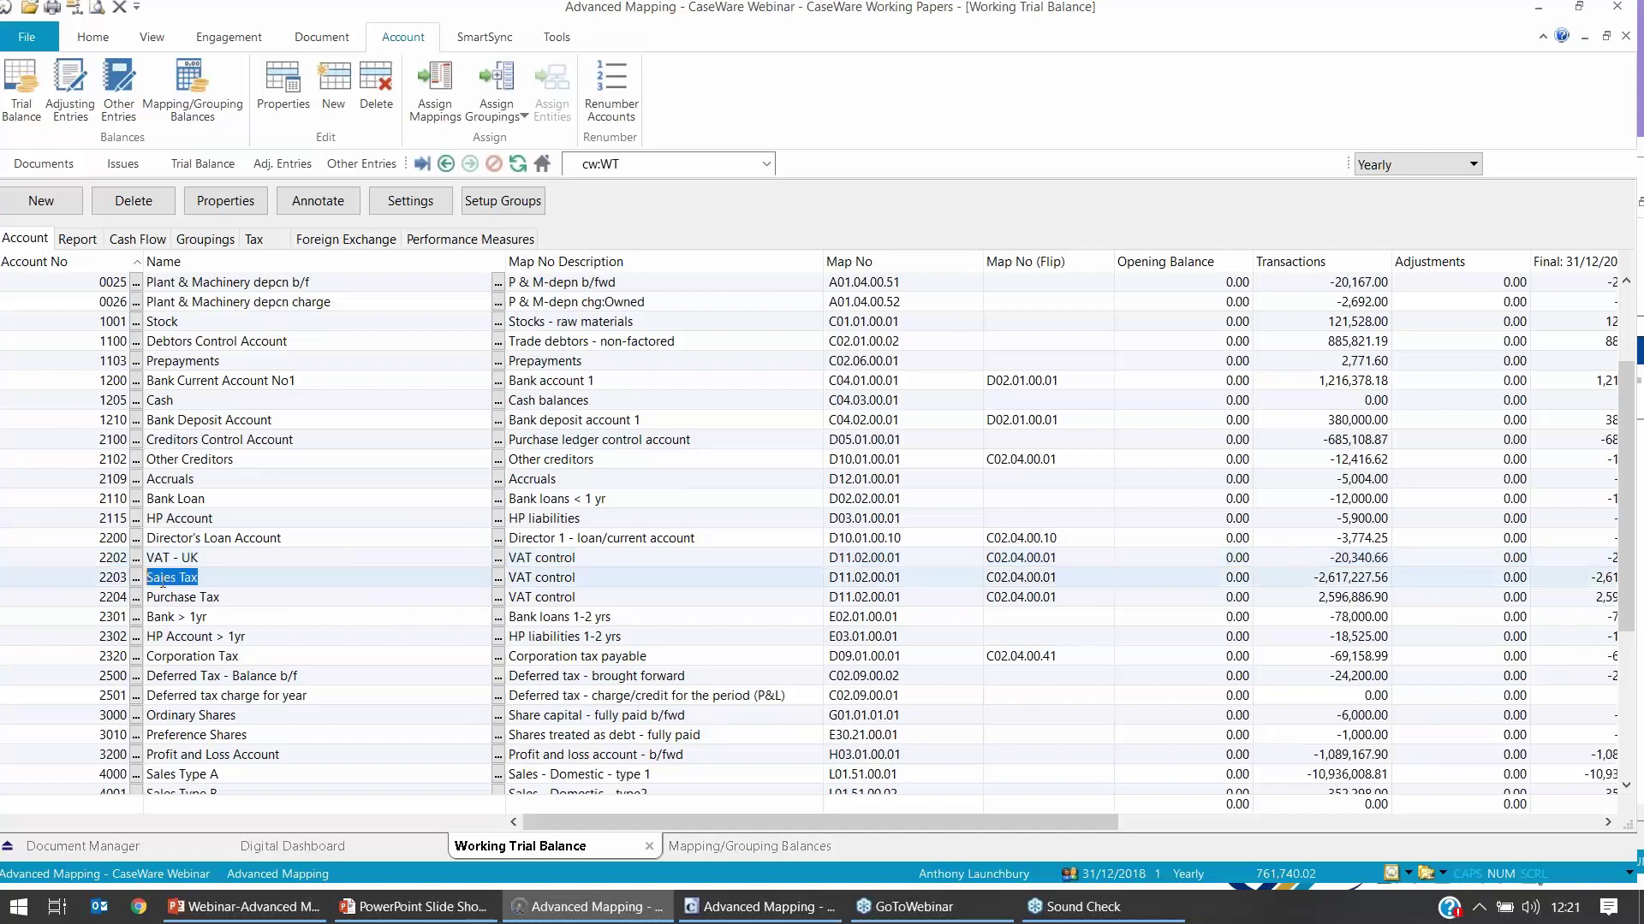
pyautogui.write('French TCVA')
pyautogui.click(227, 597)
pyautogui.write('Other VAT')
pyautogui.click(257, 578)
pyautogui.click(245, 596)
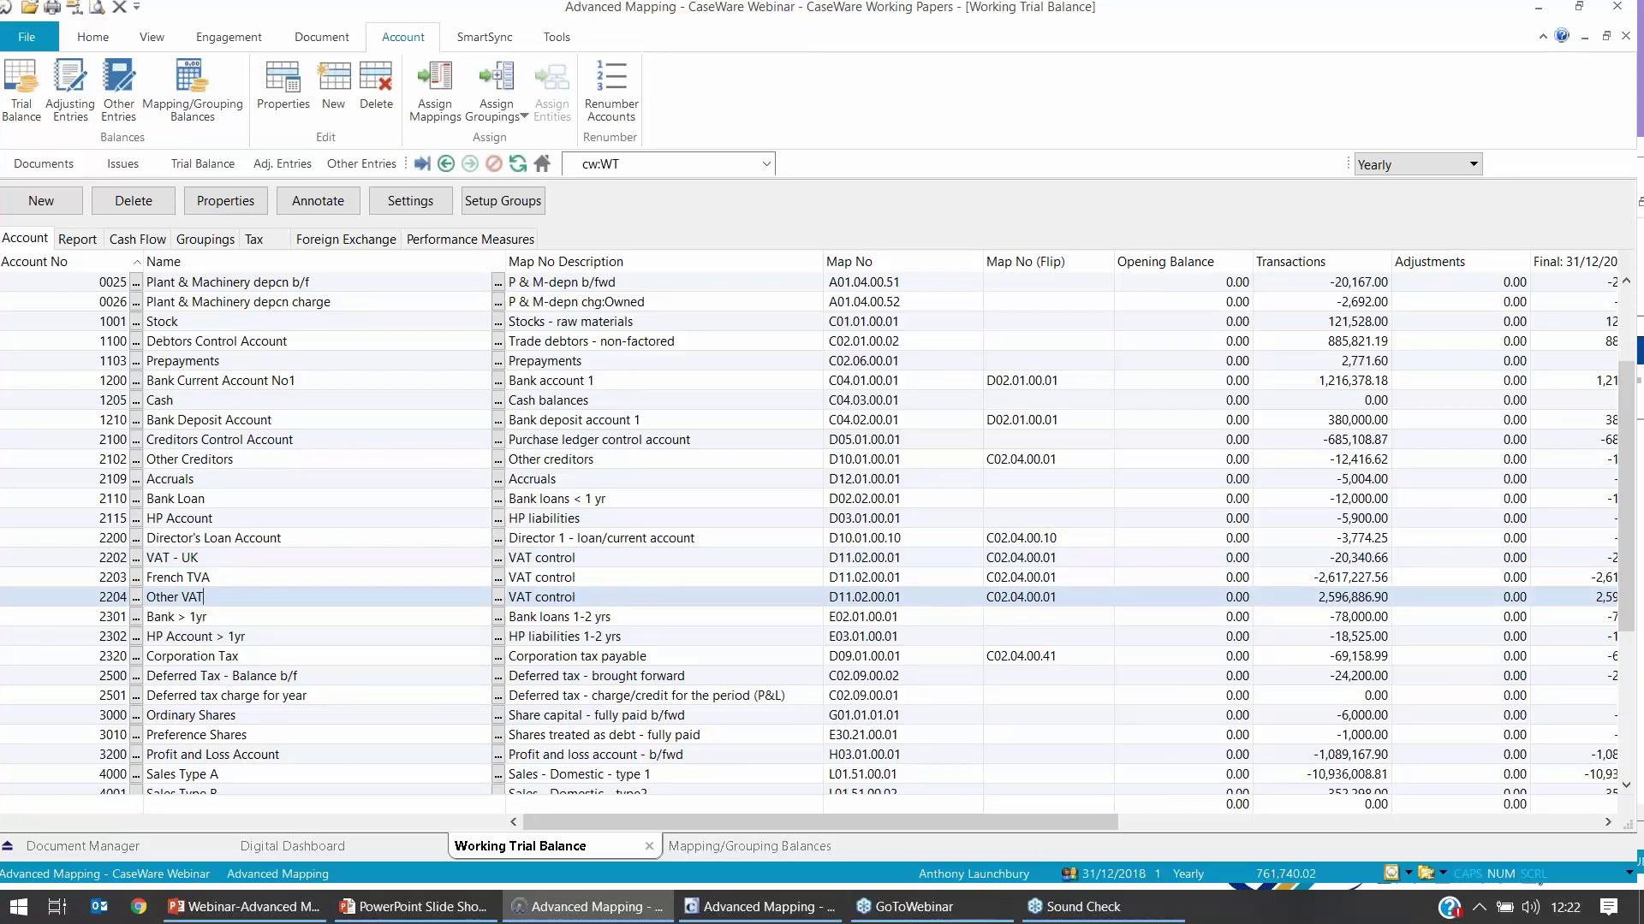
# Step: Recheck the Other taxation and social security line in the creditors note and return to the trial balance
pyautogui.click(760, 907)
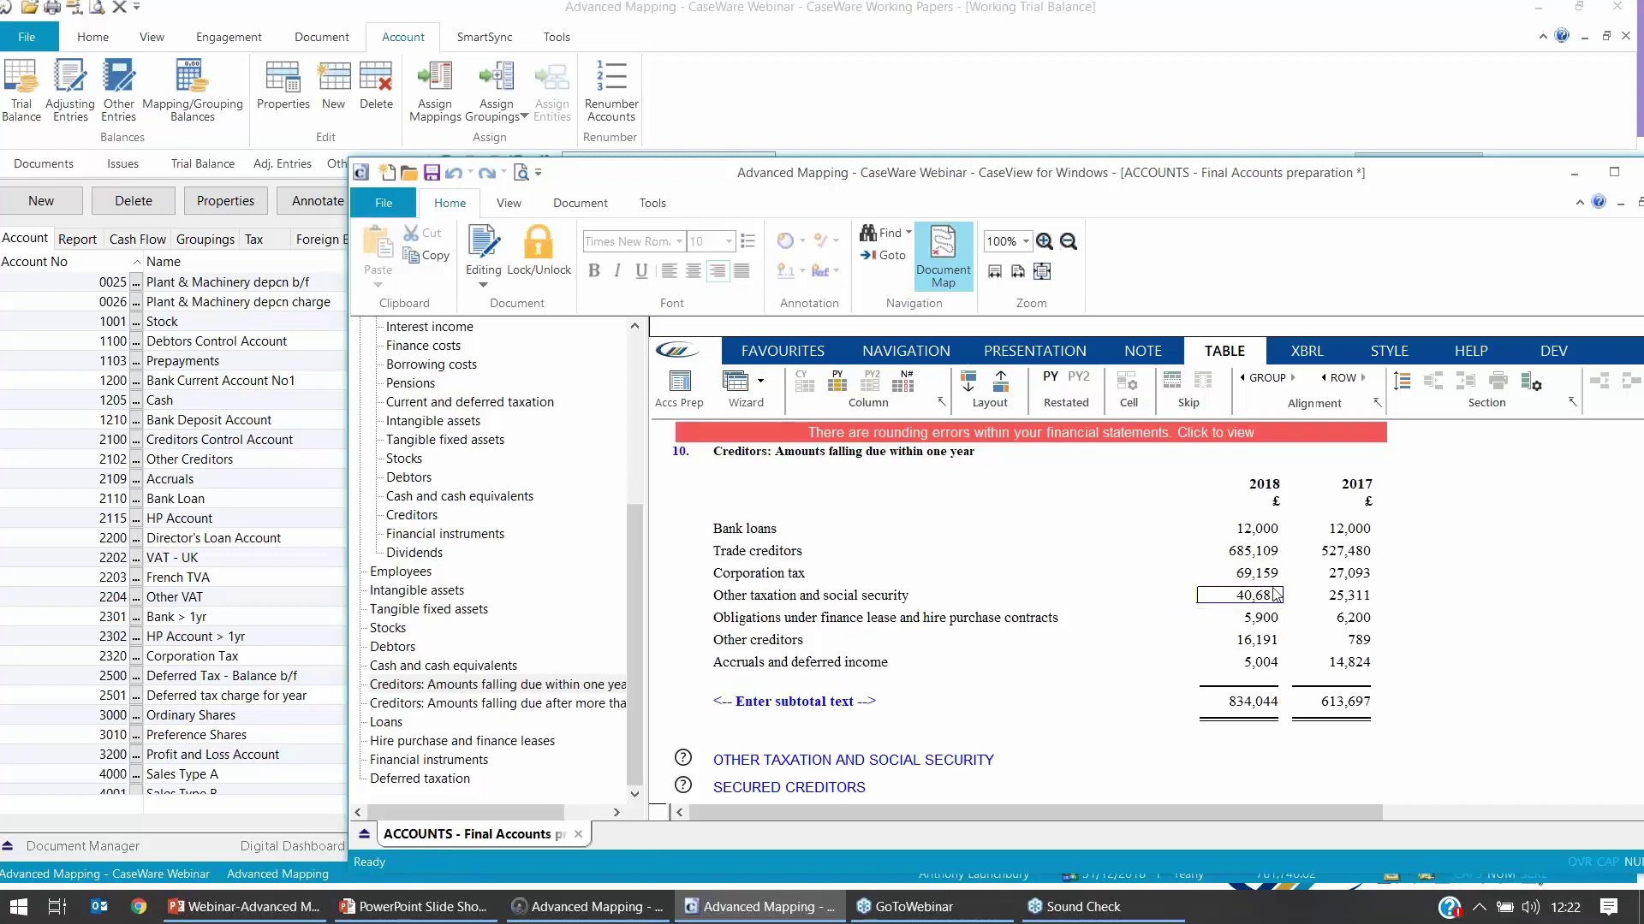
pyautogui.click(982, 47)
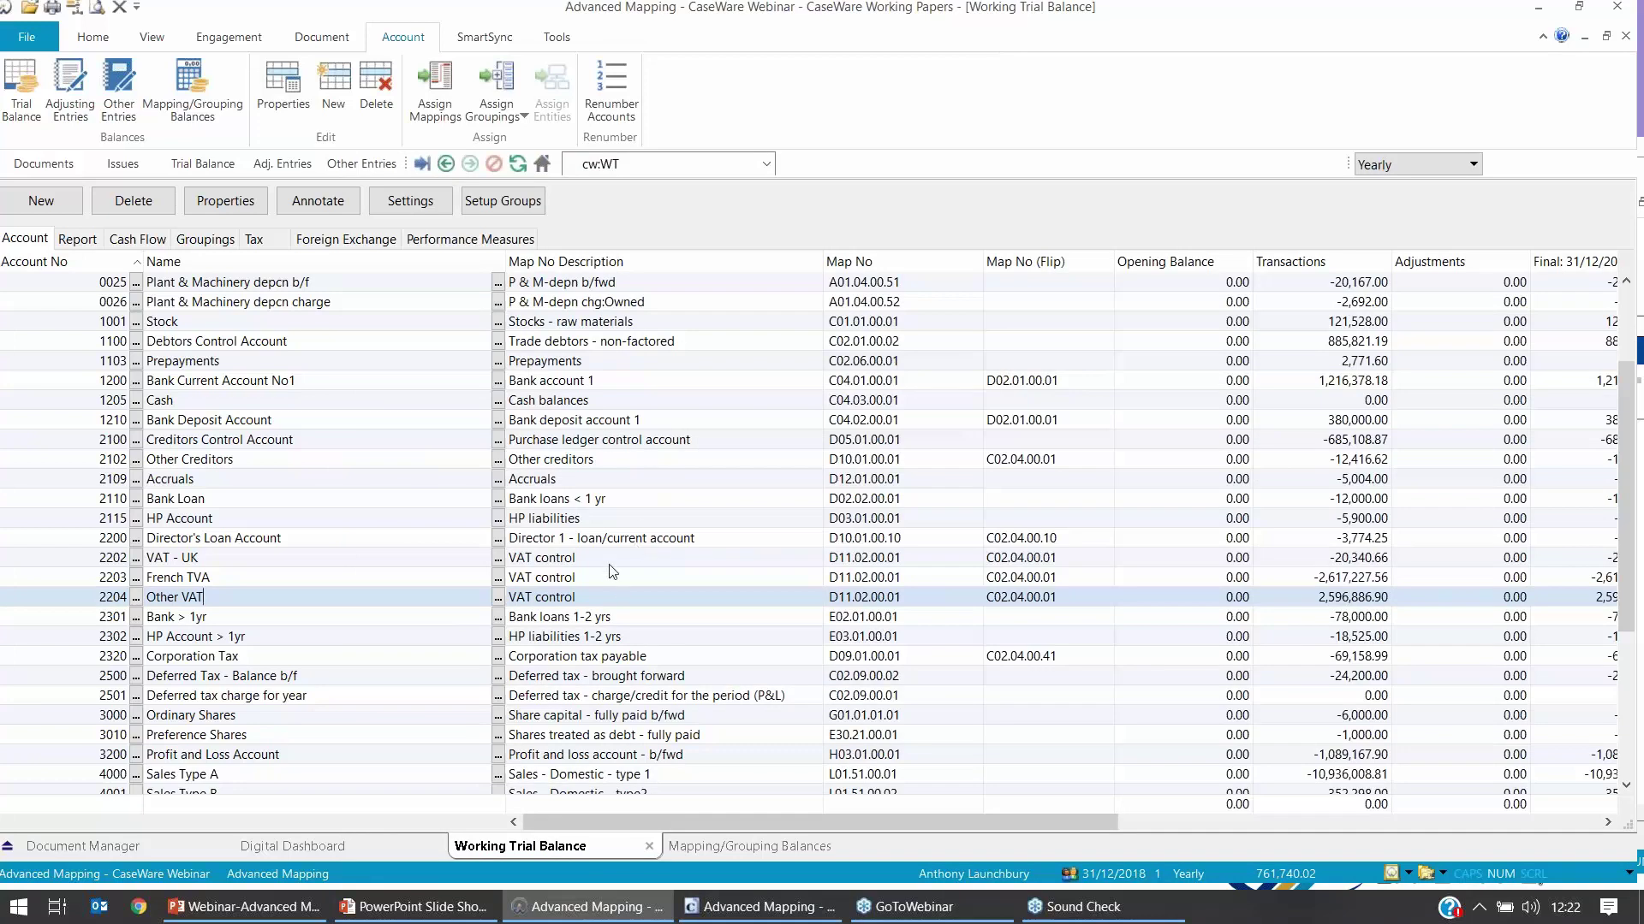
# Step: Open the engagement's mapping list and review which hidden columns can be added to it, without changing the columns
pyautogui.click(212, 41)
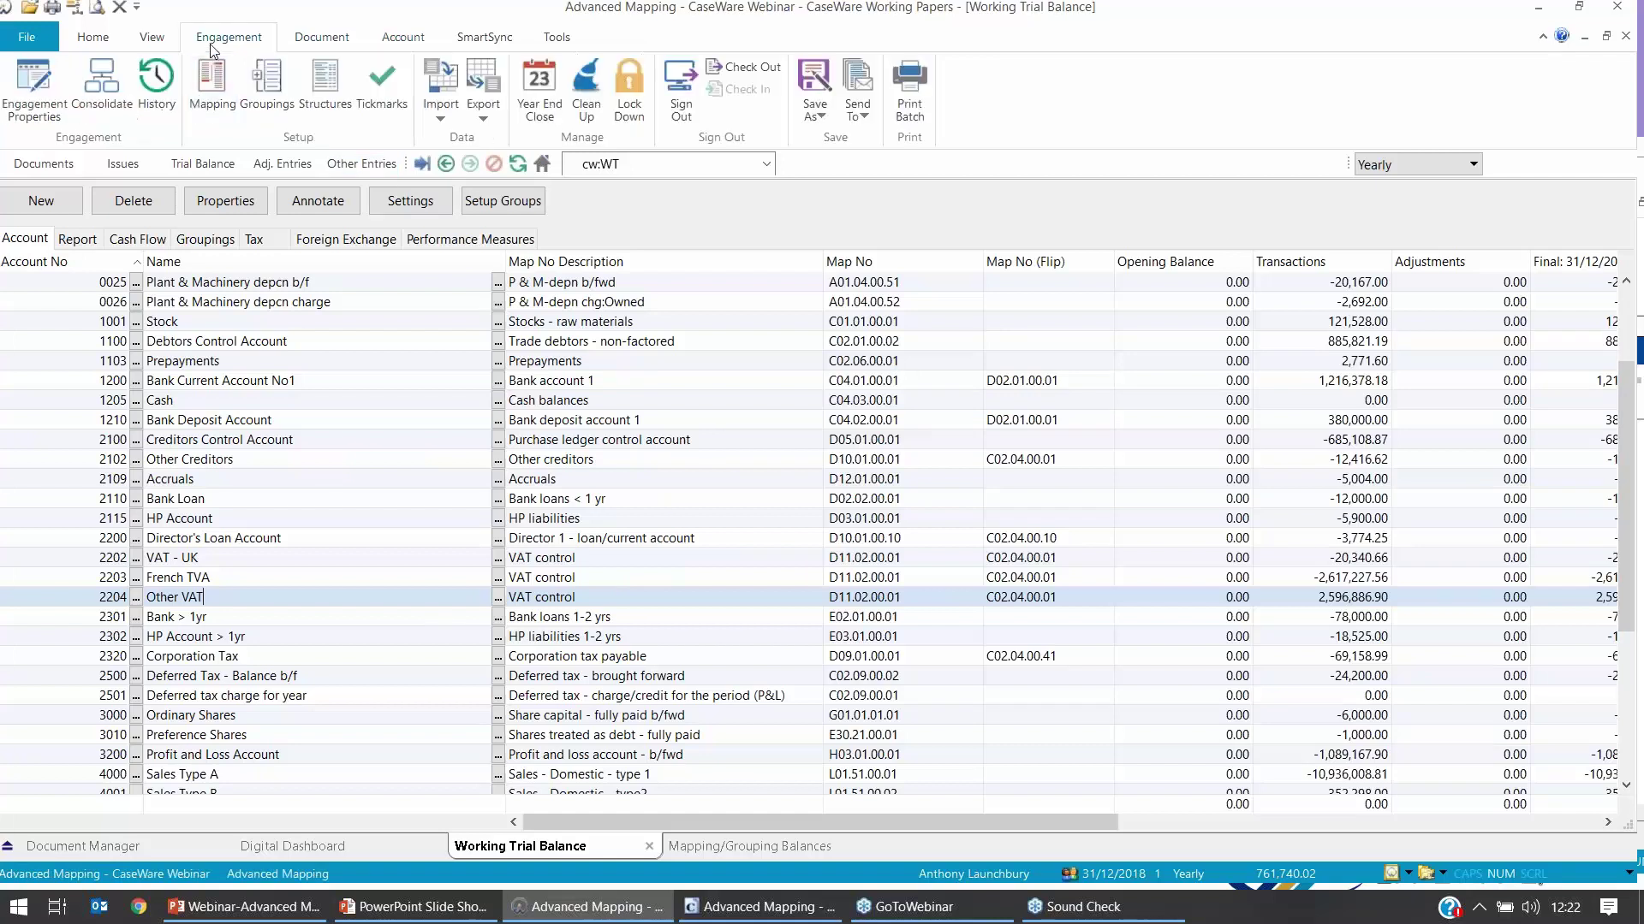
pyautogui.click(209, 94)
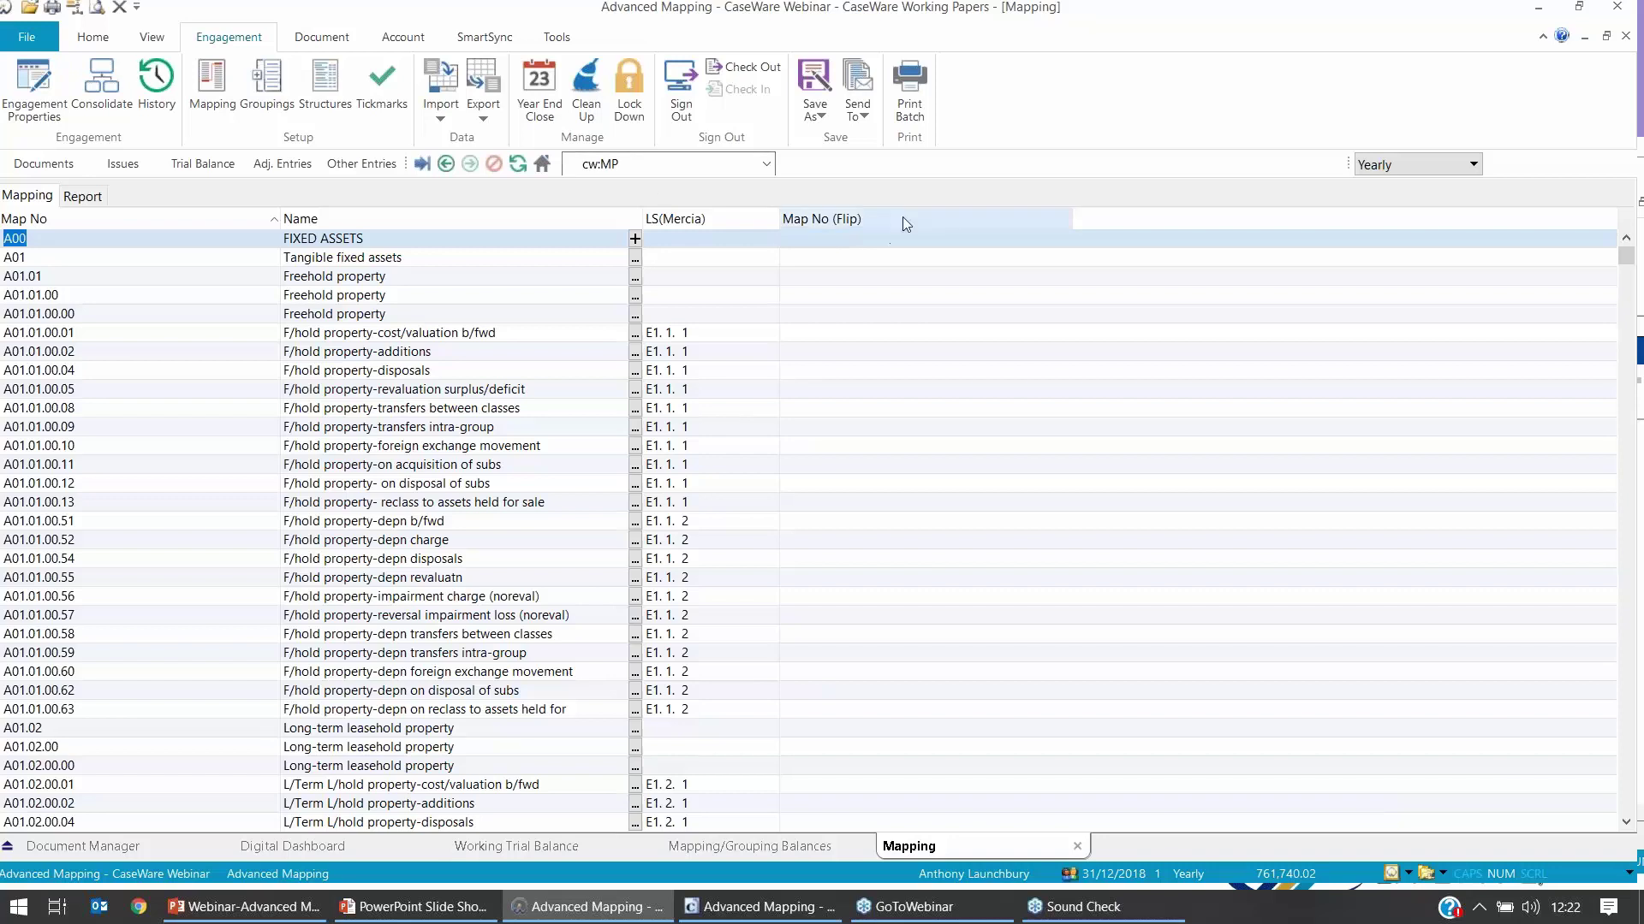
pyautogui.click(156, 39)
pyautogui.click(147, 100)
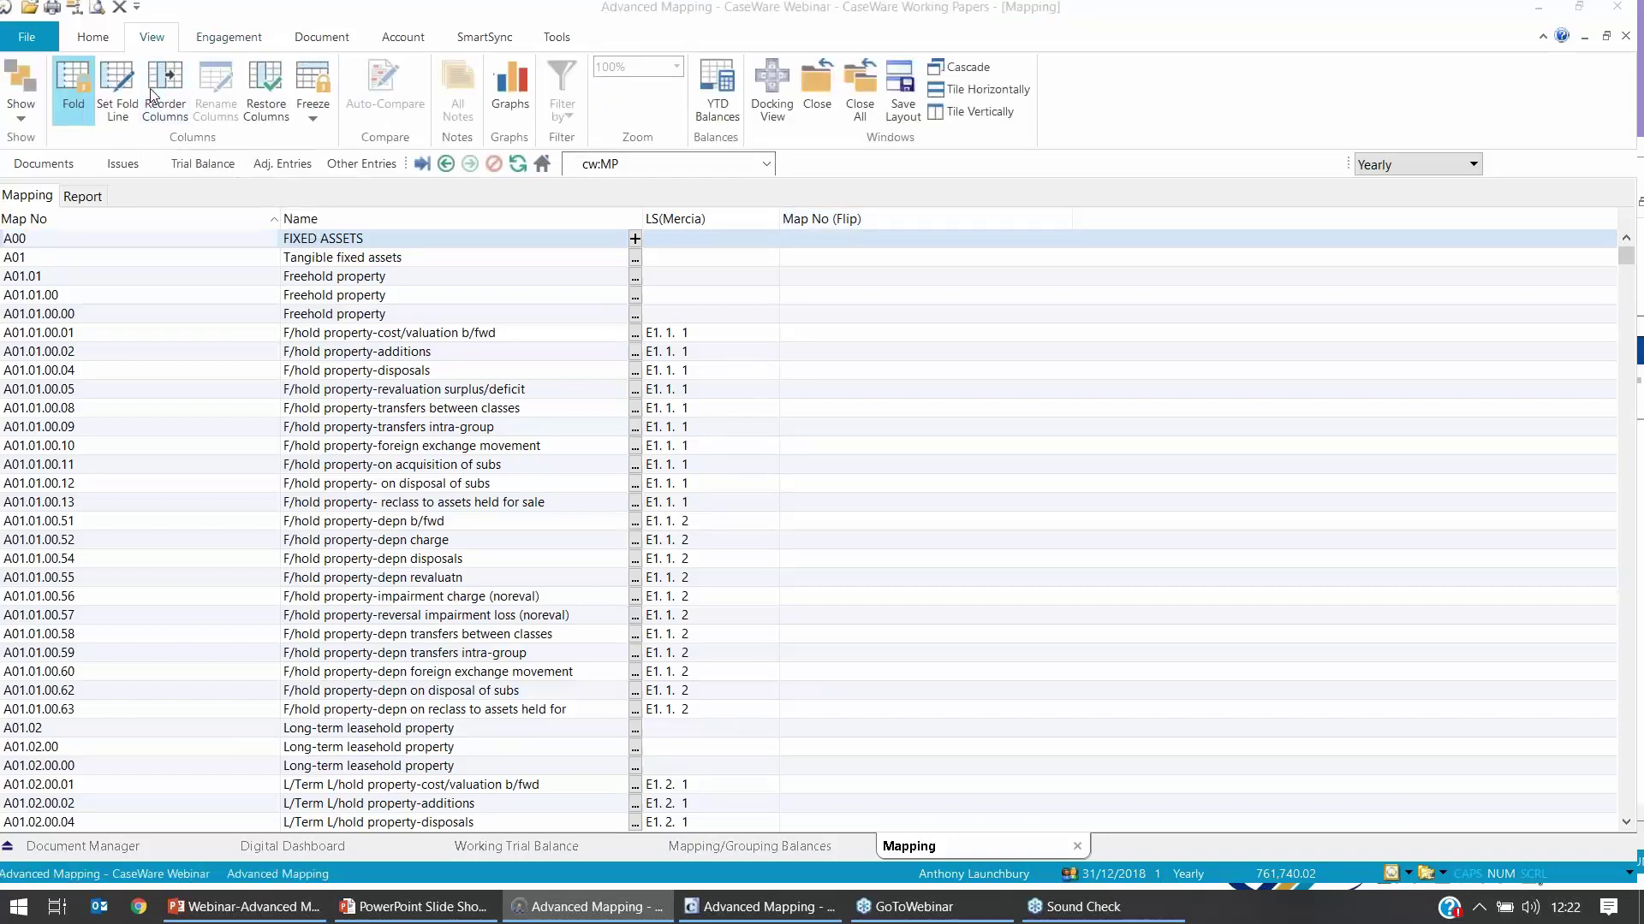
pyautogui.click(935, 430)
pyautogui.scroll(-1, 933, 424)
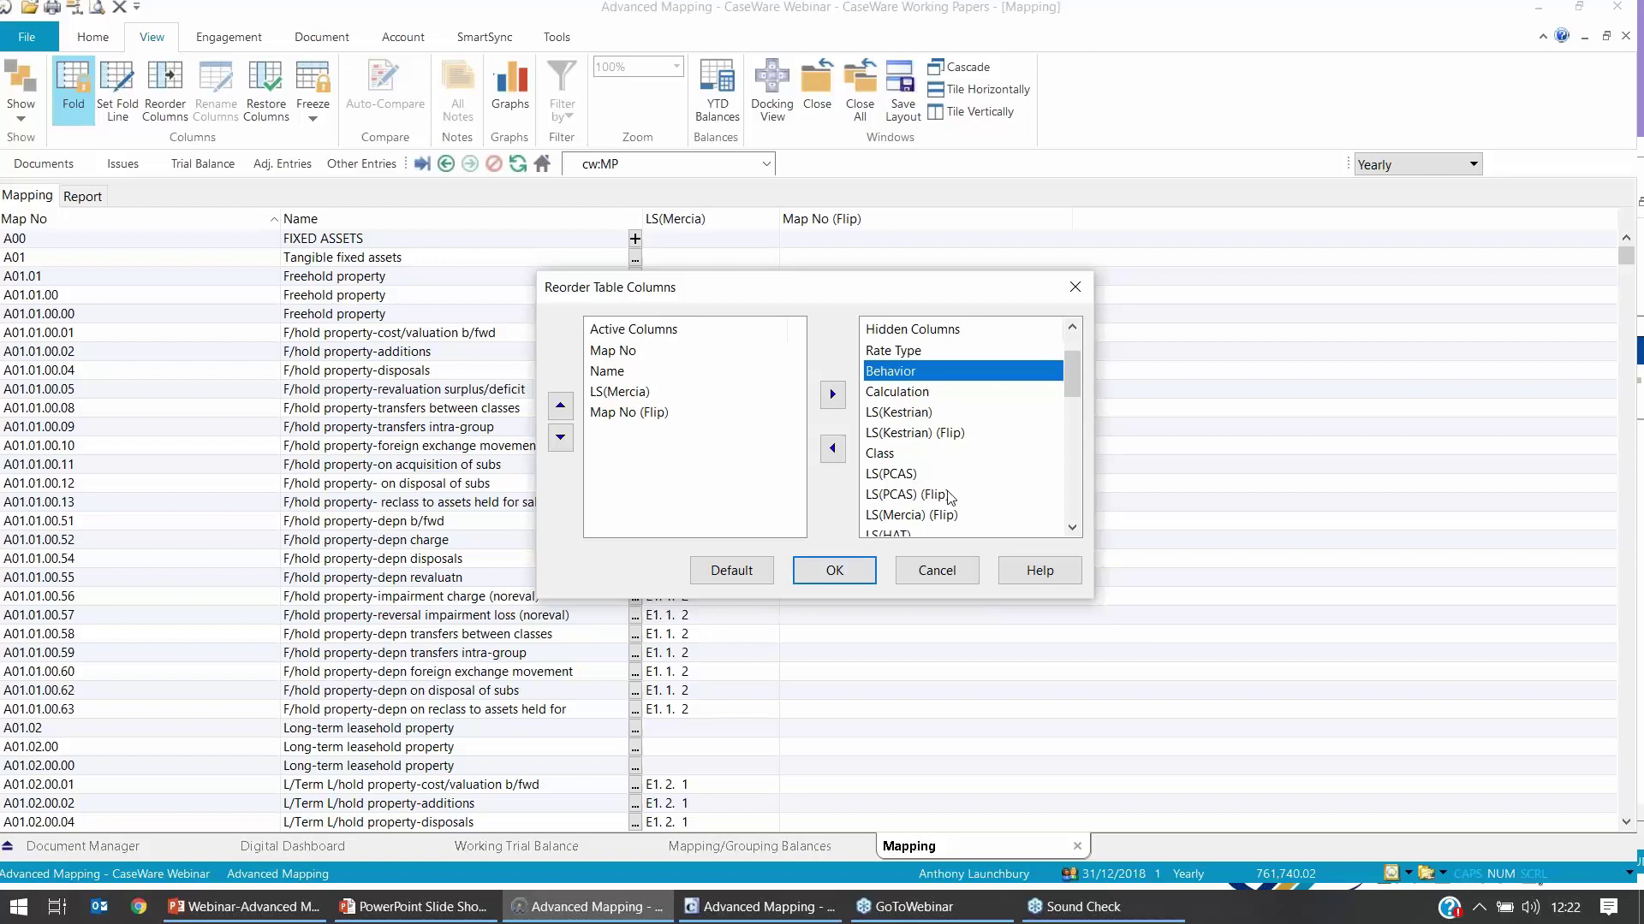
pyautogui.click(928, 570)
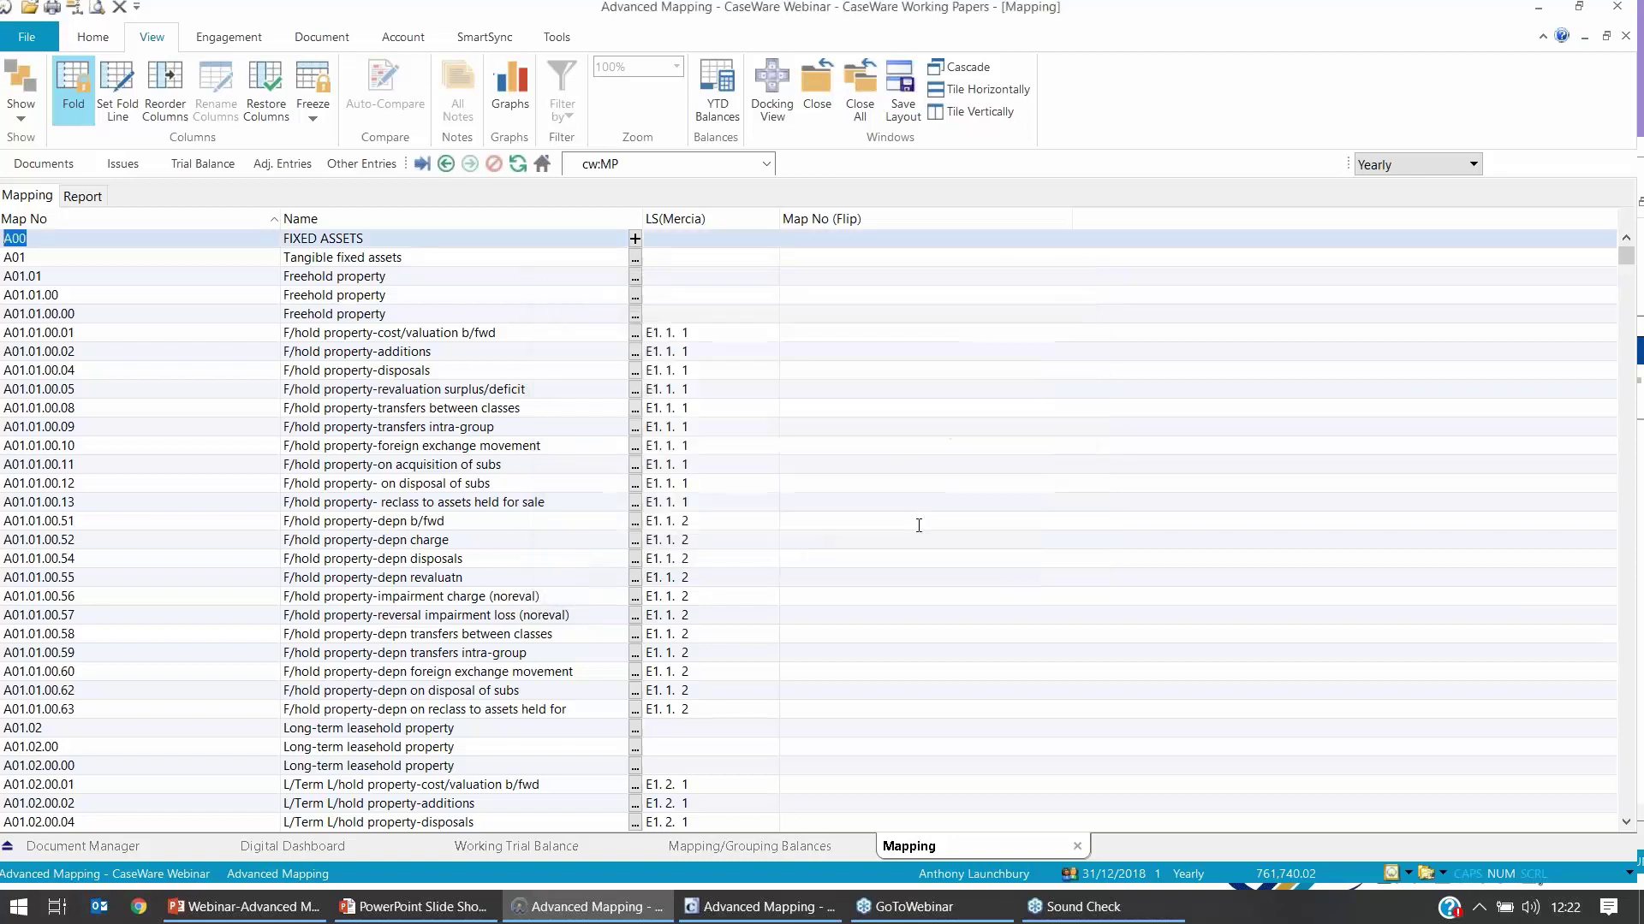
pyautogui.click(406, 38)
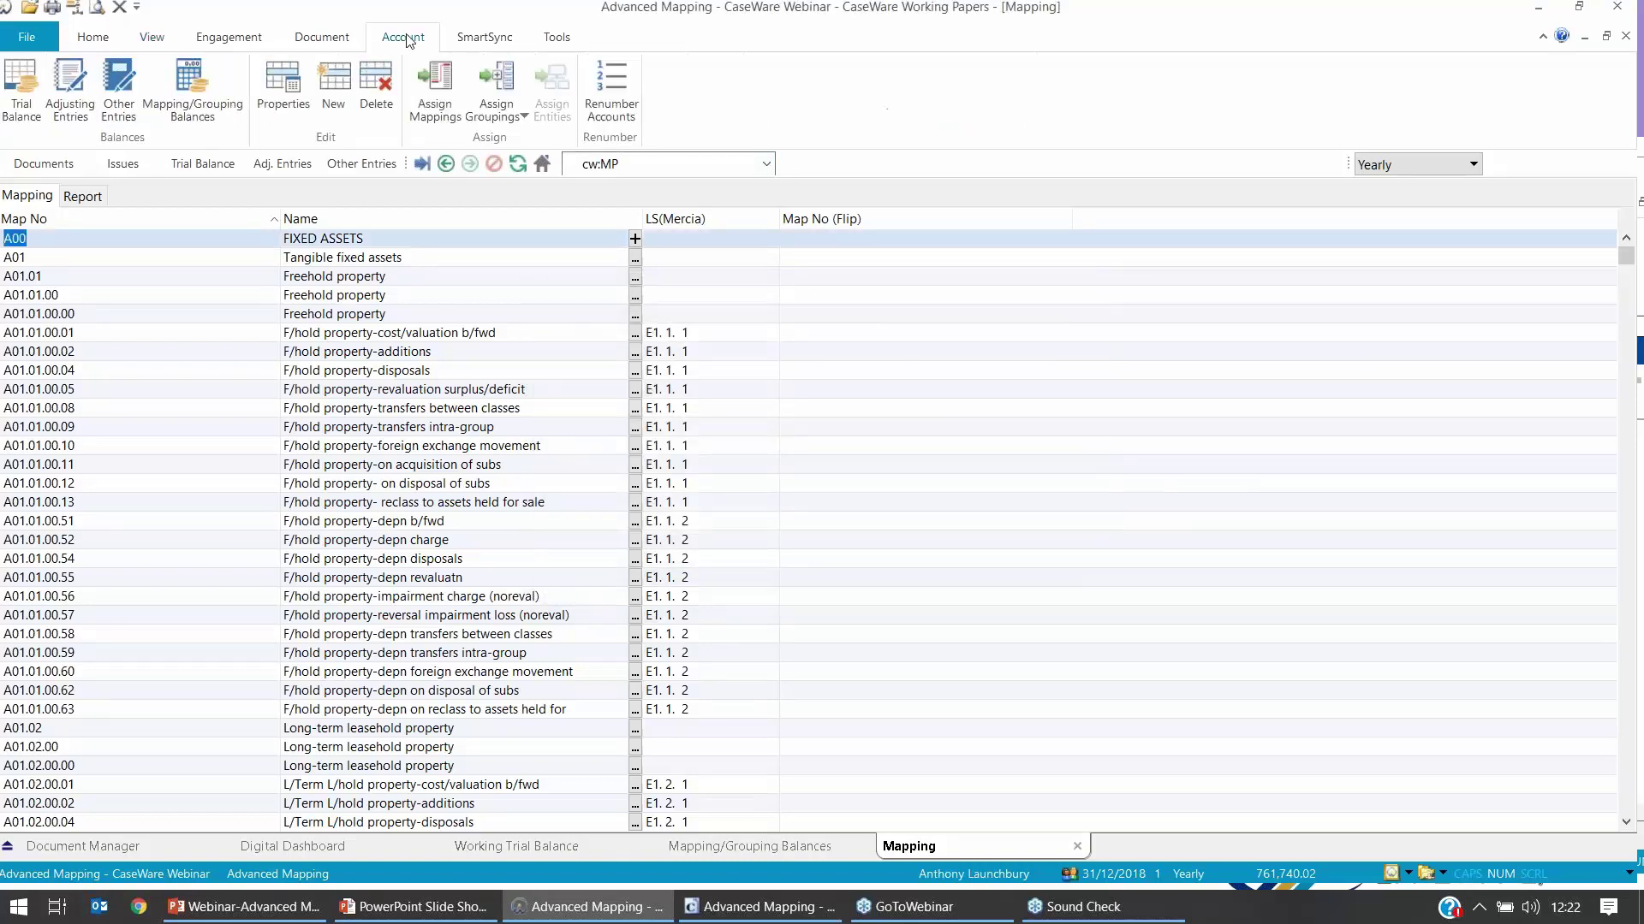
# Step: Open the mapping assignment and expand Tax due to HMRC (D11) down to the accounts under VAT control, D11.02.00.01
pyautogui.click(435, 86)
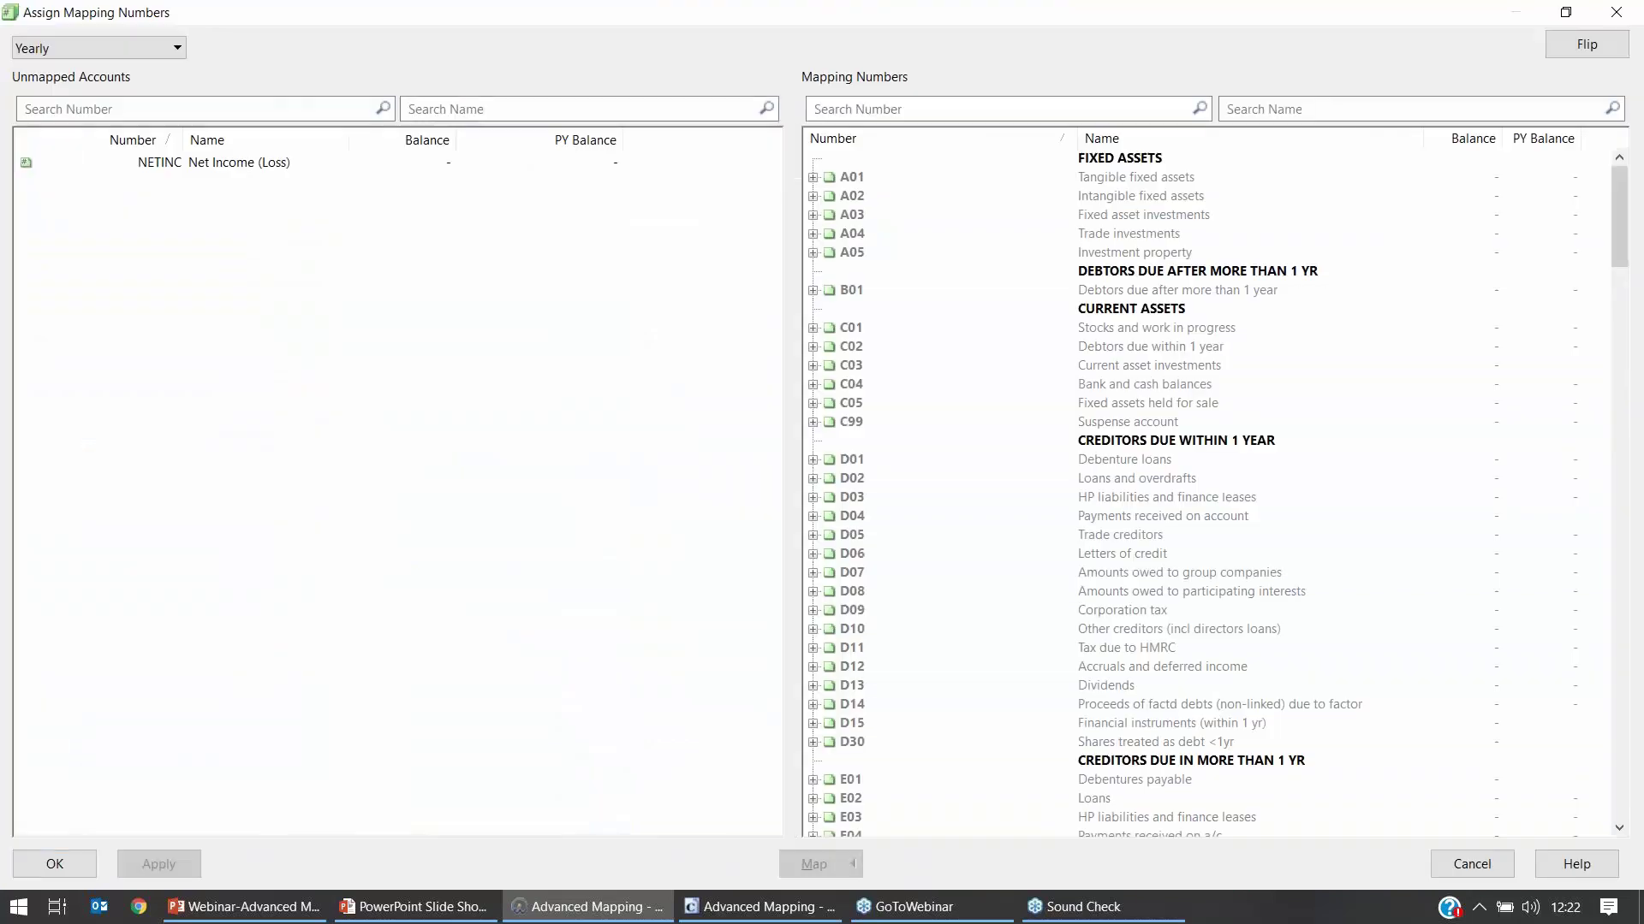
pyautogui.scroll(-2, 878, 459)
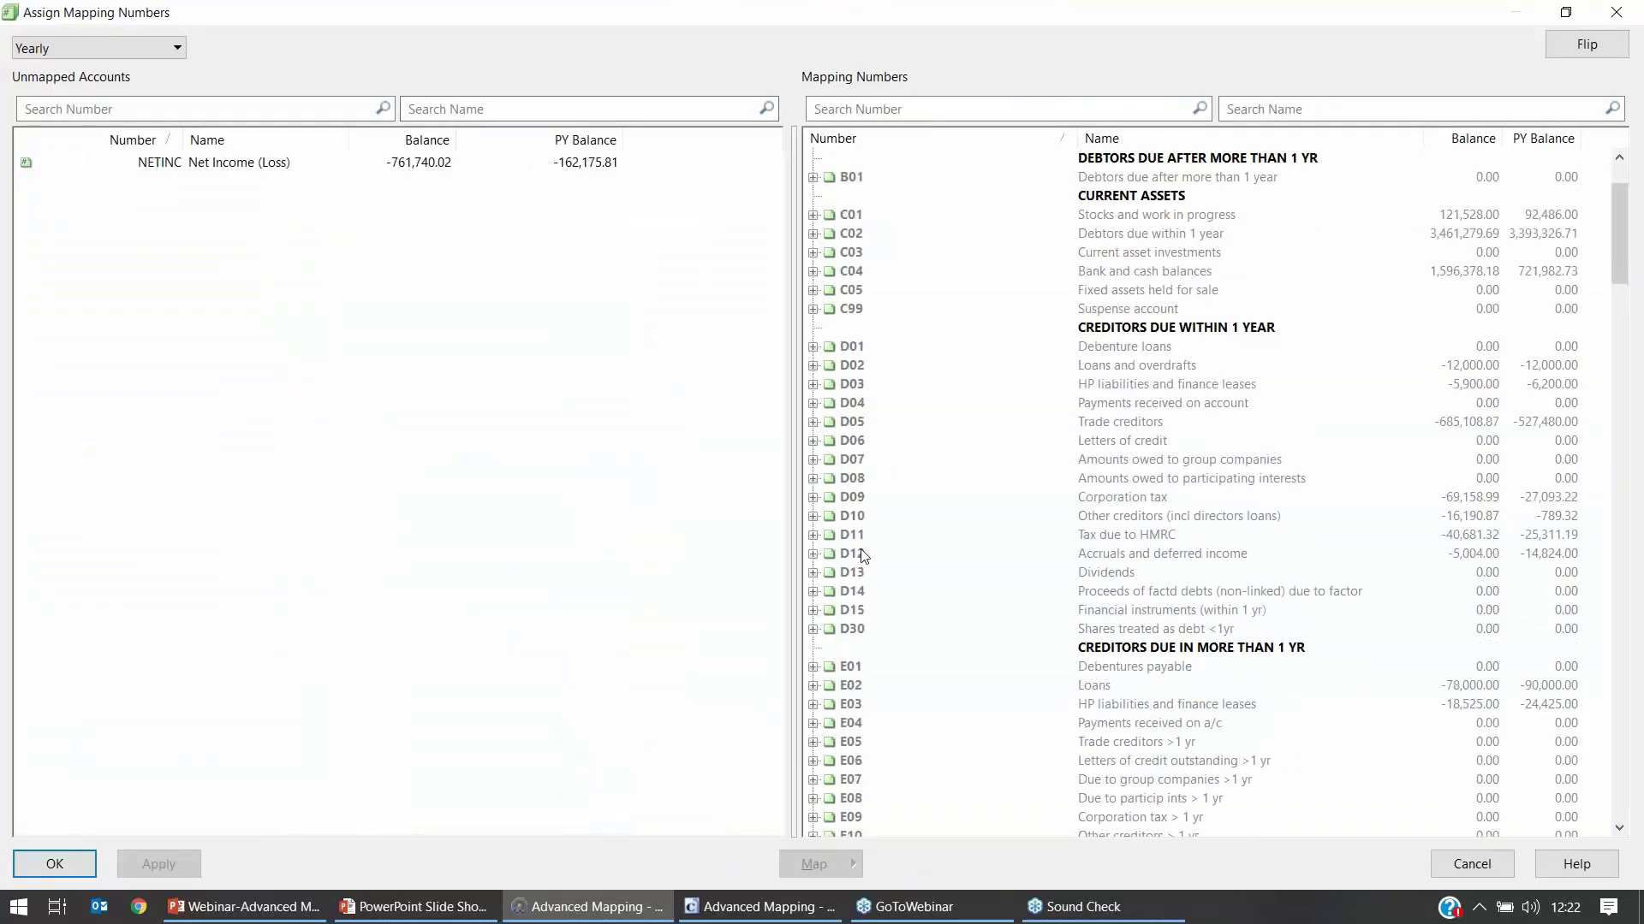
pyautogui.click(856, 537)
pyautogui.click(813, 535)
pyautogui.click(829, 573)
pyautogui.doubleClick(845, 591)
pyautogui.click(862, 611)
pyautogui.click(861, 611)
# Step: Set the flip type of mapping D11.02.00.01 (VAT control) to Individual and save the mapping assignment
pyautogui.rightClick(945, 617)
pyautogui.click(1071, 311)
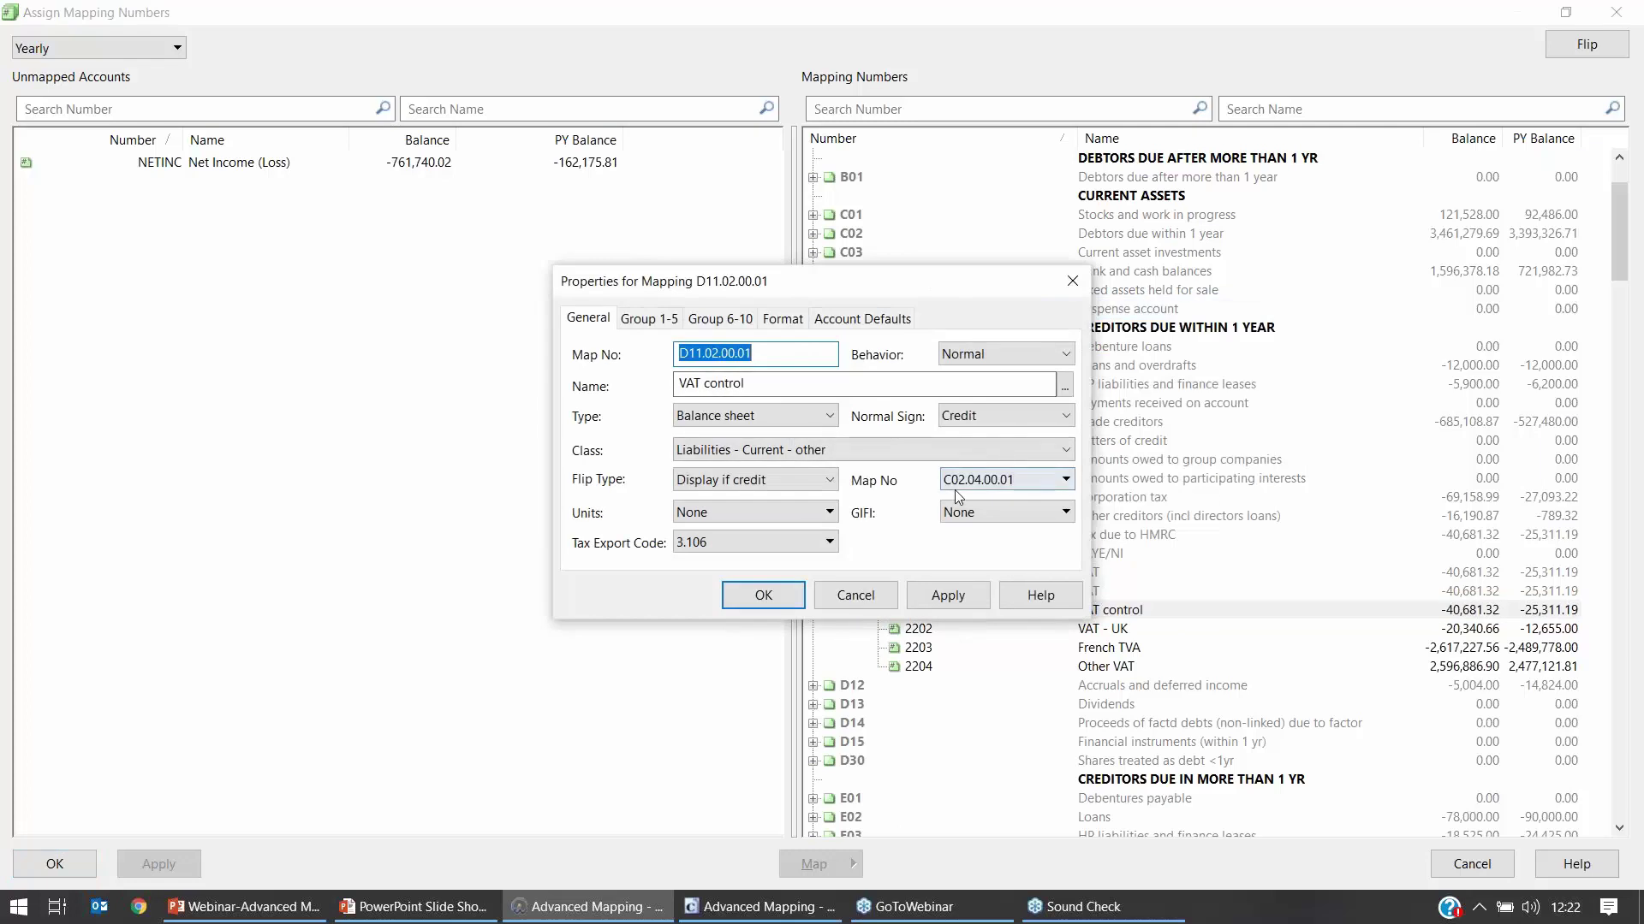
pyautogui.click(779, 482)
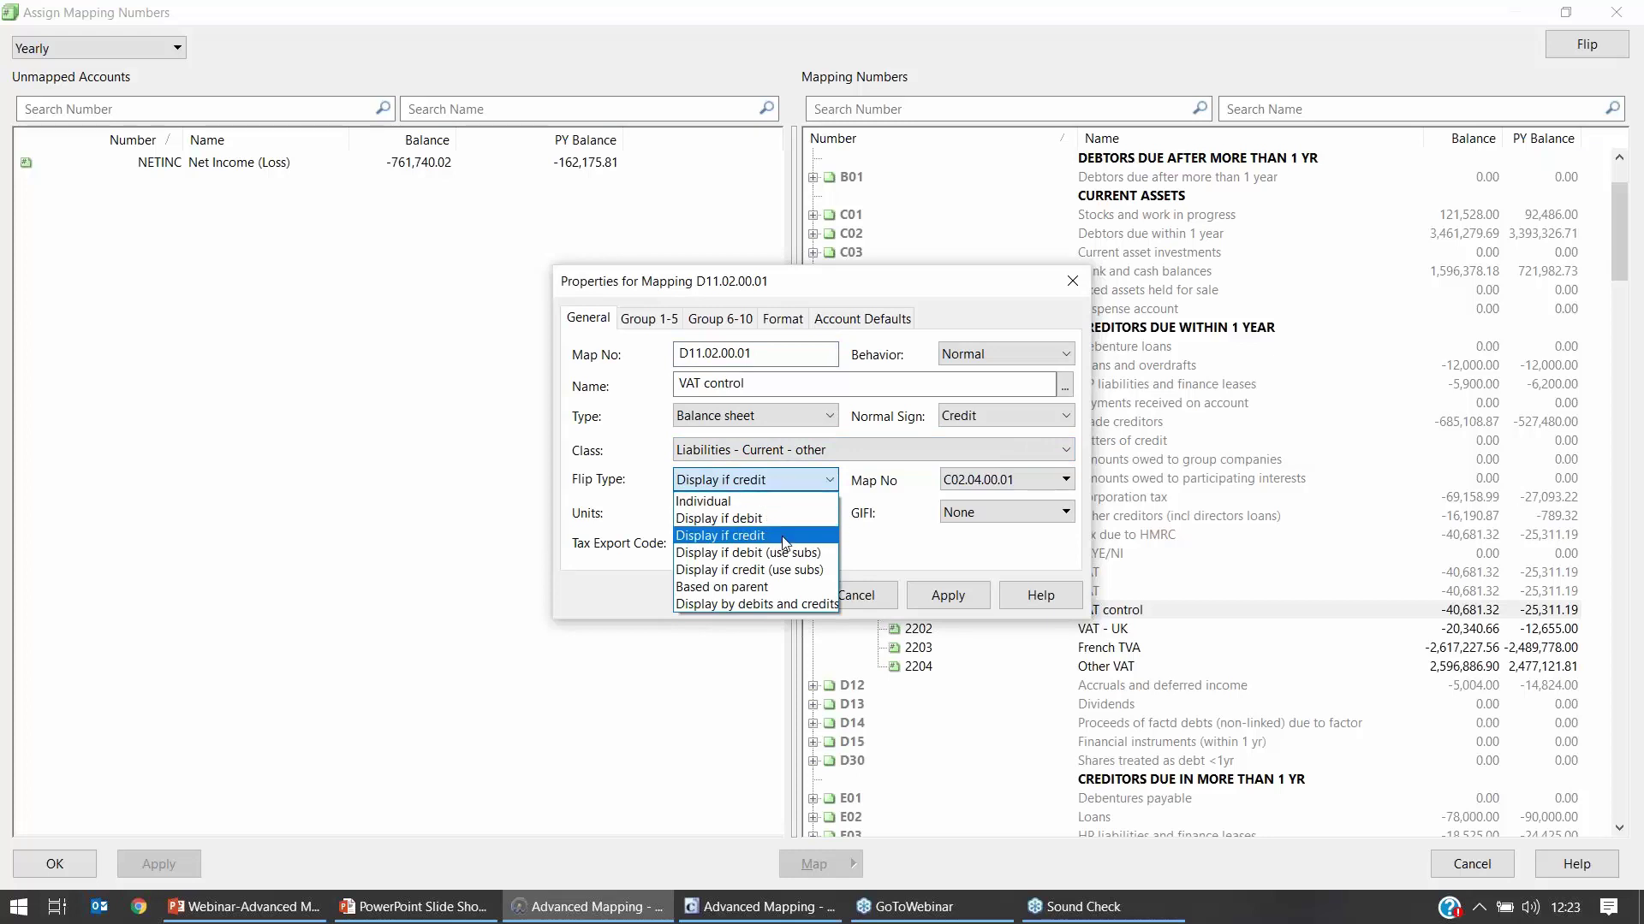
pyautogui.click(753, 504)
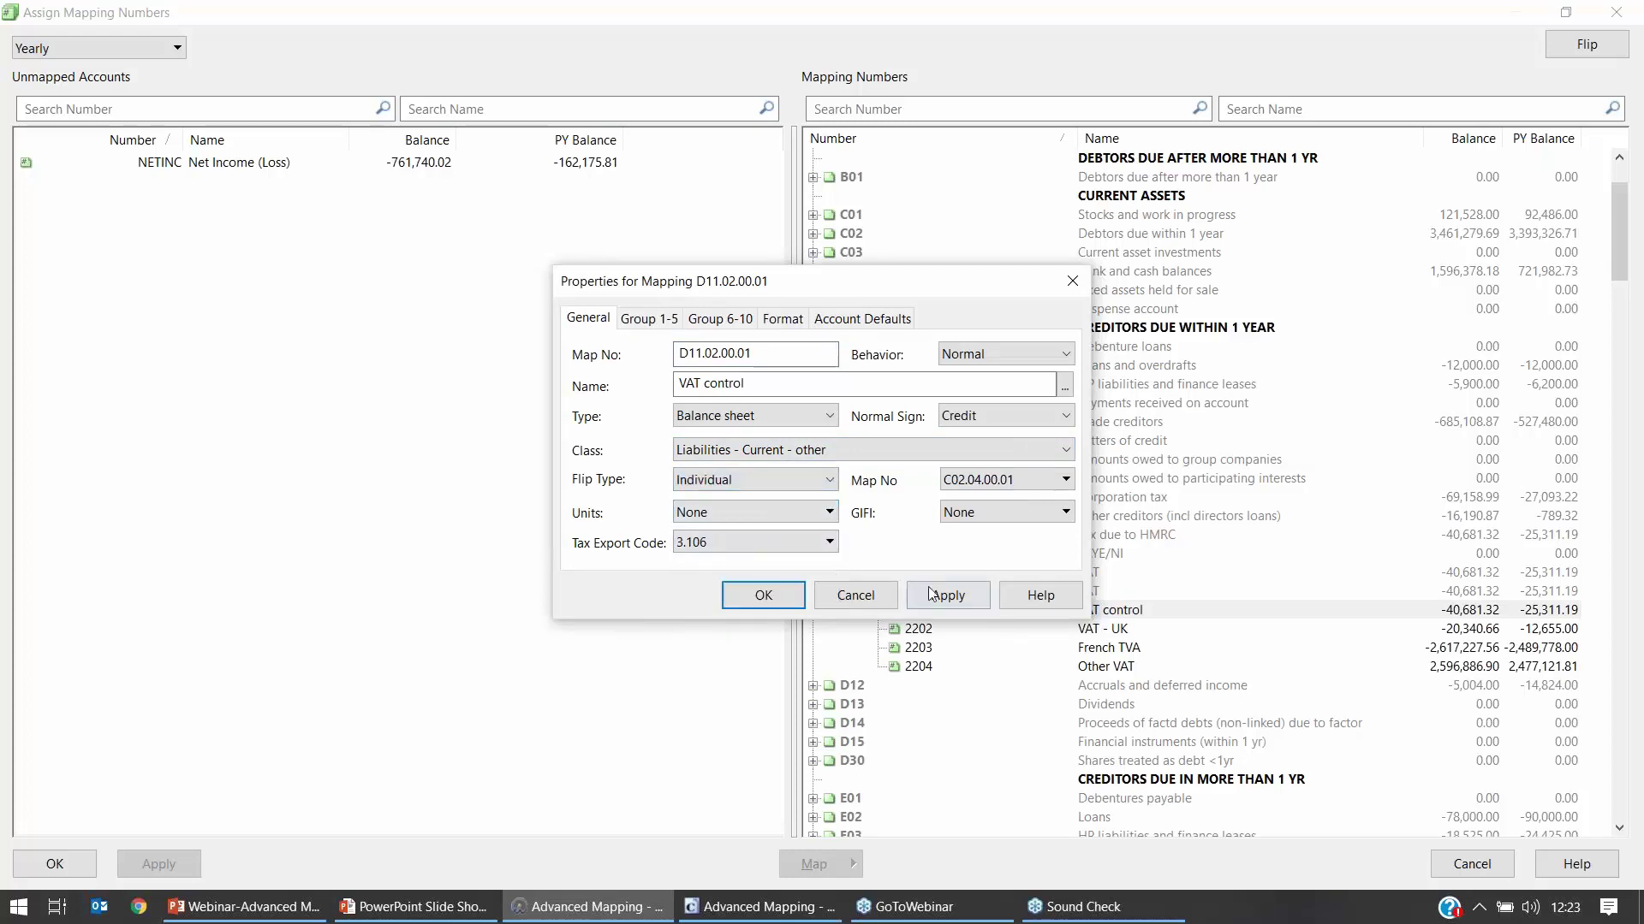
pyautogui.click(933, 597)
pyautogui.click(738, 598)
pyautogui.click(55, 863)
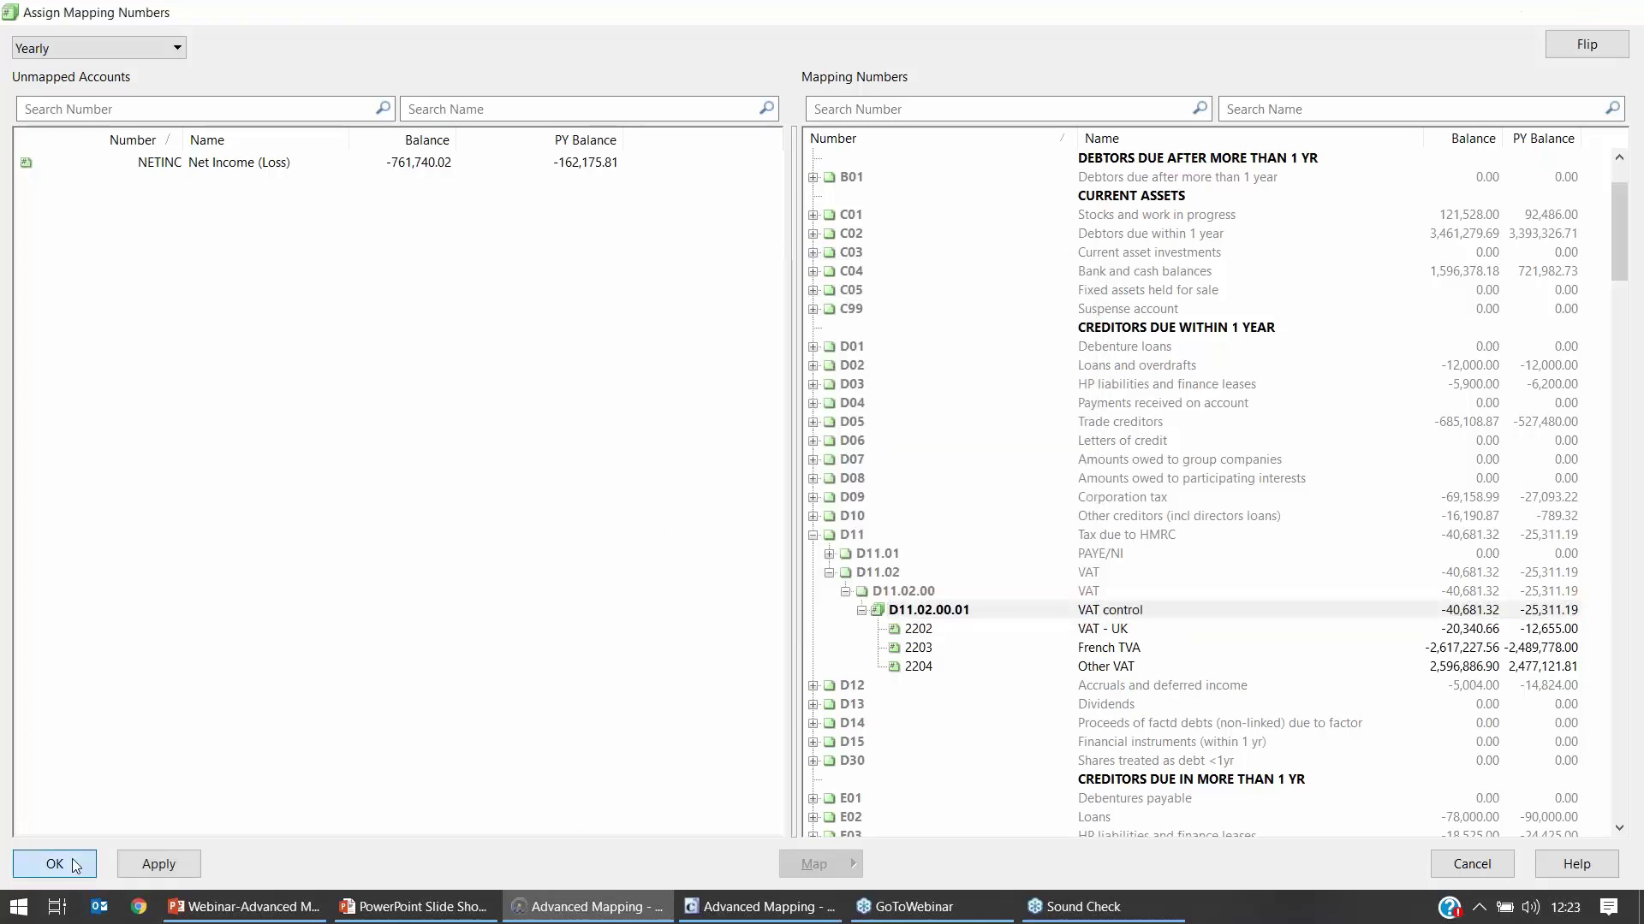
# Step: Review the creditors note in the final accounts against the transactions of accounts 2202 and 2203 in the trial balance
pyautogui.click(758, 906)
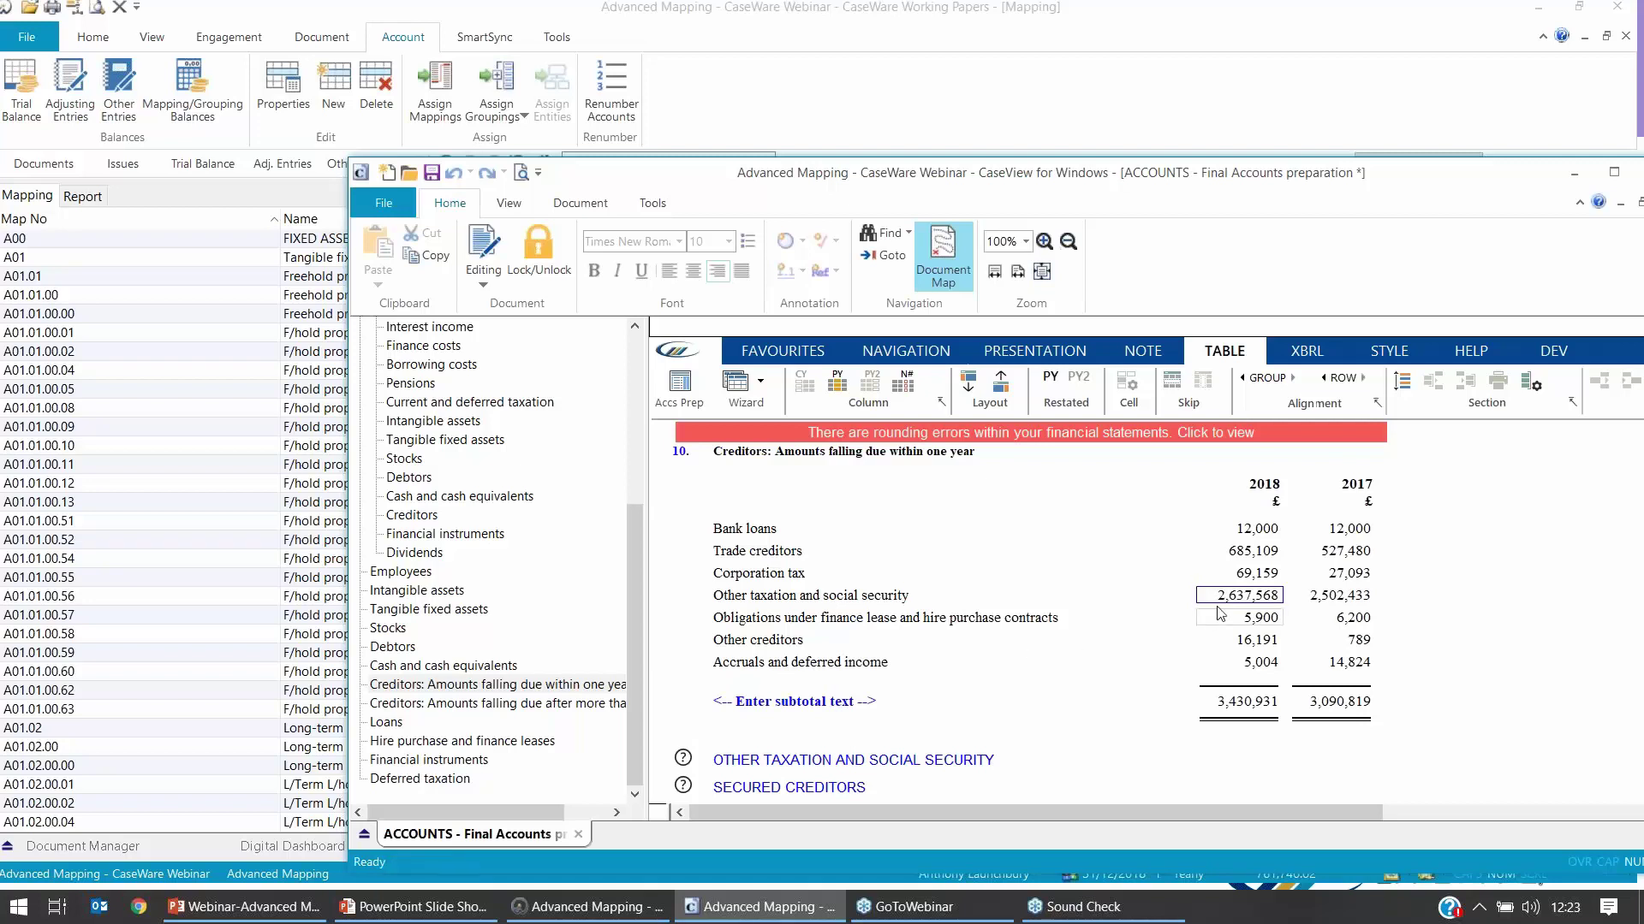
pyautogui.click(132, 487)
pyautogui.click(202, 162)
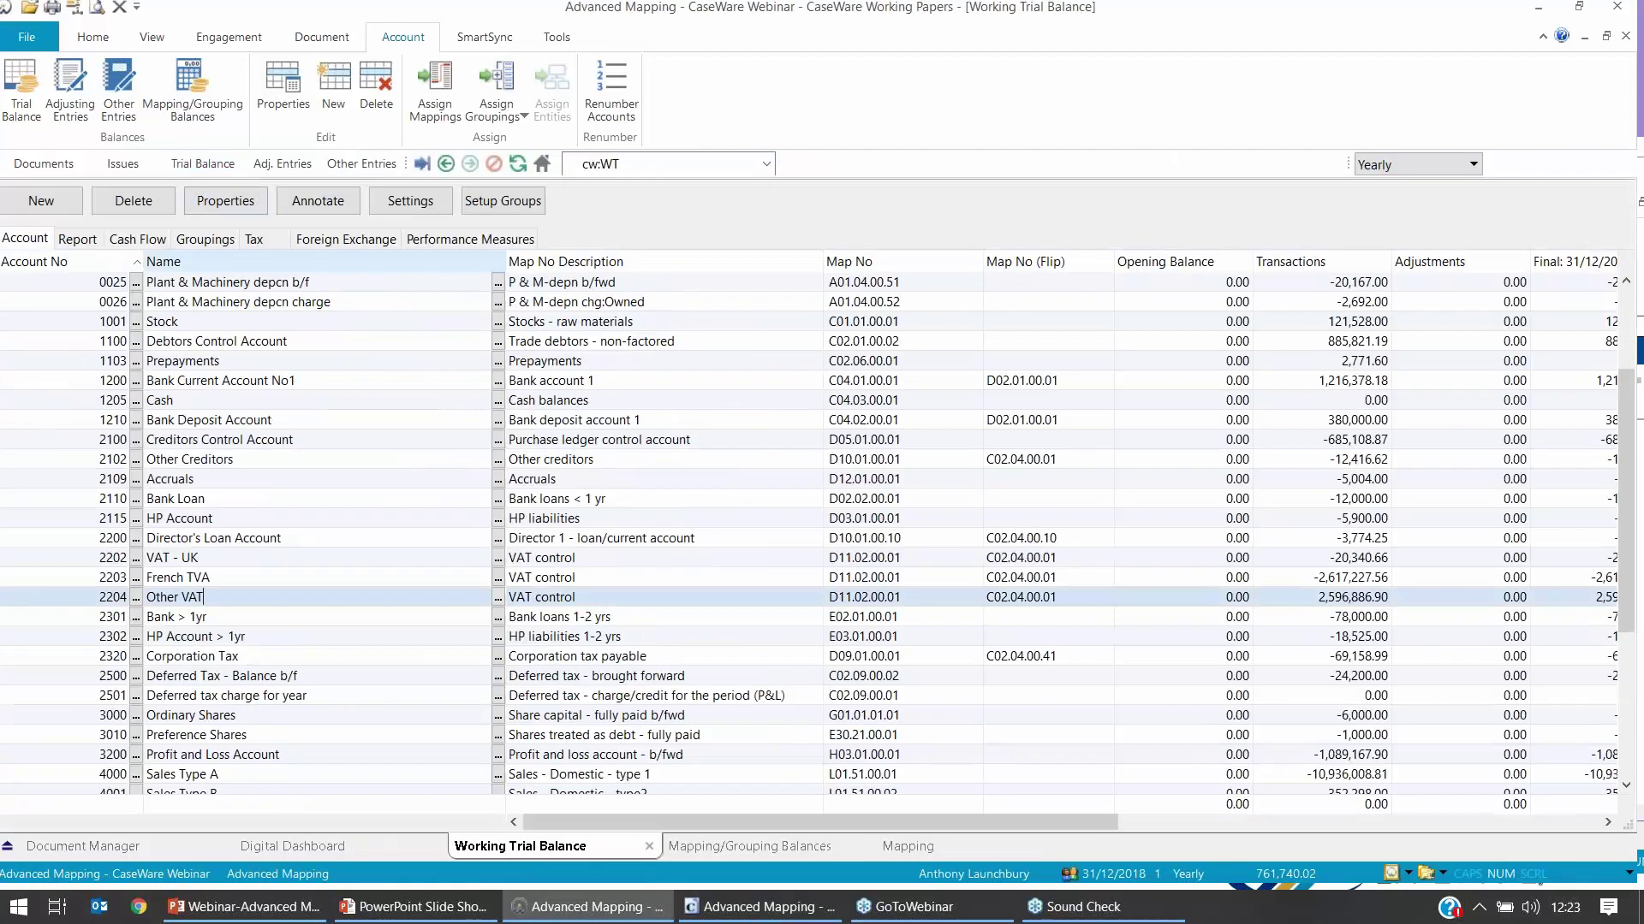
pyautogui.click(379, 554)
pyautogui.moveTo(407, 557); pyautogui.dragTo(1363, 579)
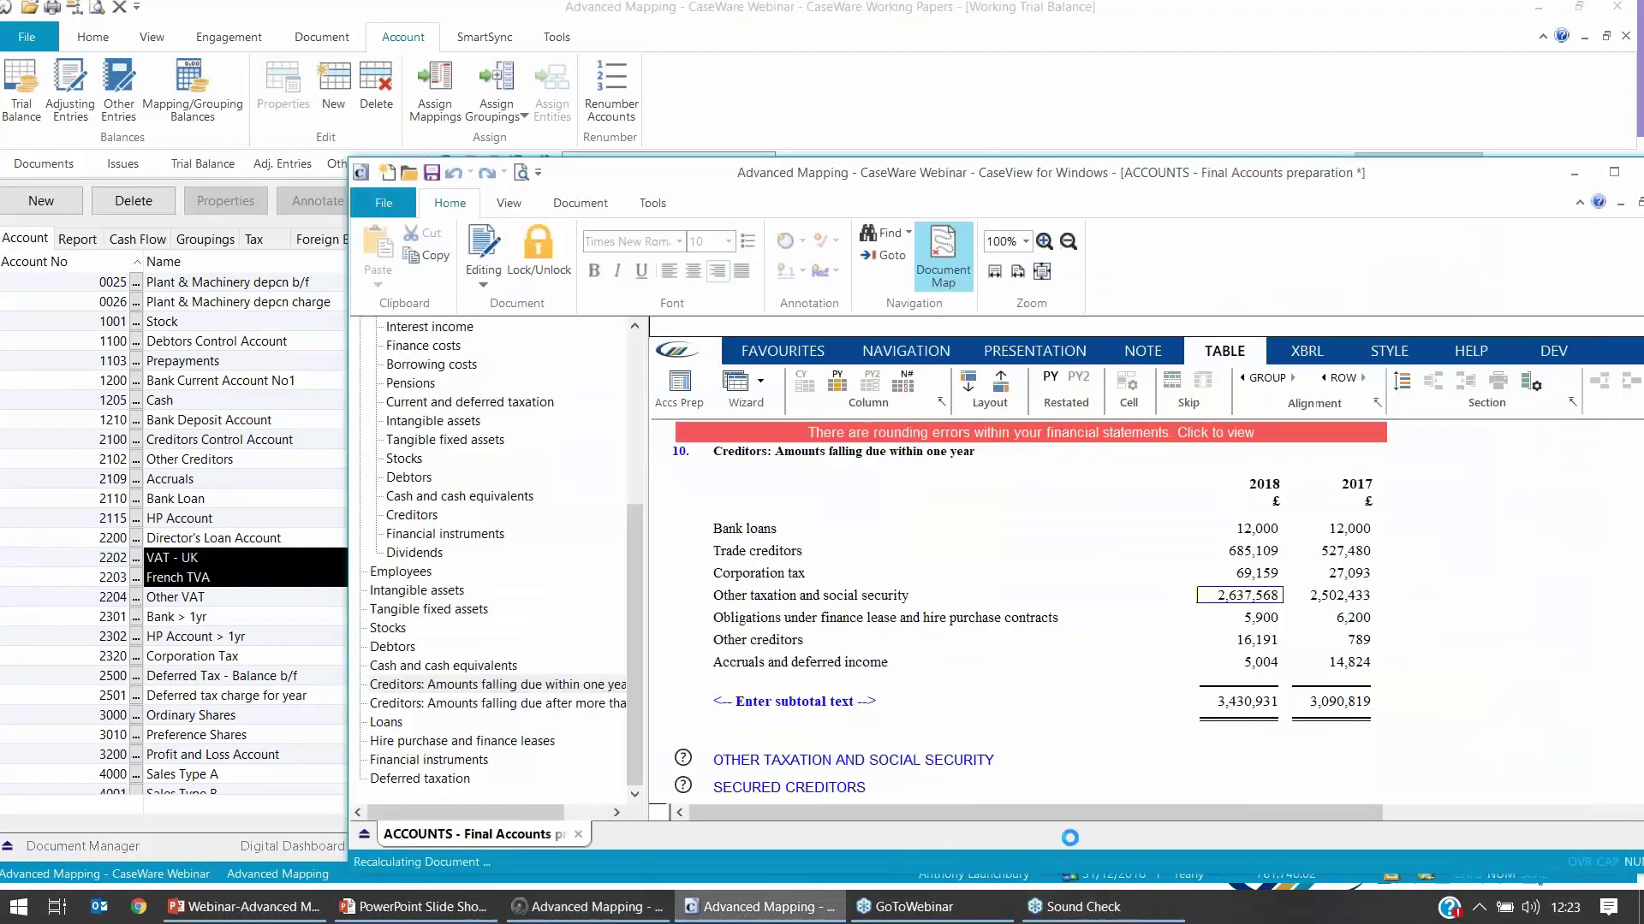
# Step: Return to the final accounts and examine the 2018 Other debtors figure in the debtors note
pyautogui.click(759, 907)
pyautogui.scroll(6, 1198, 591)
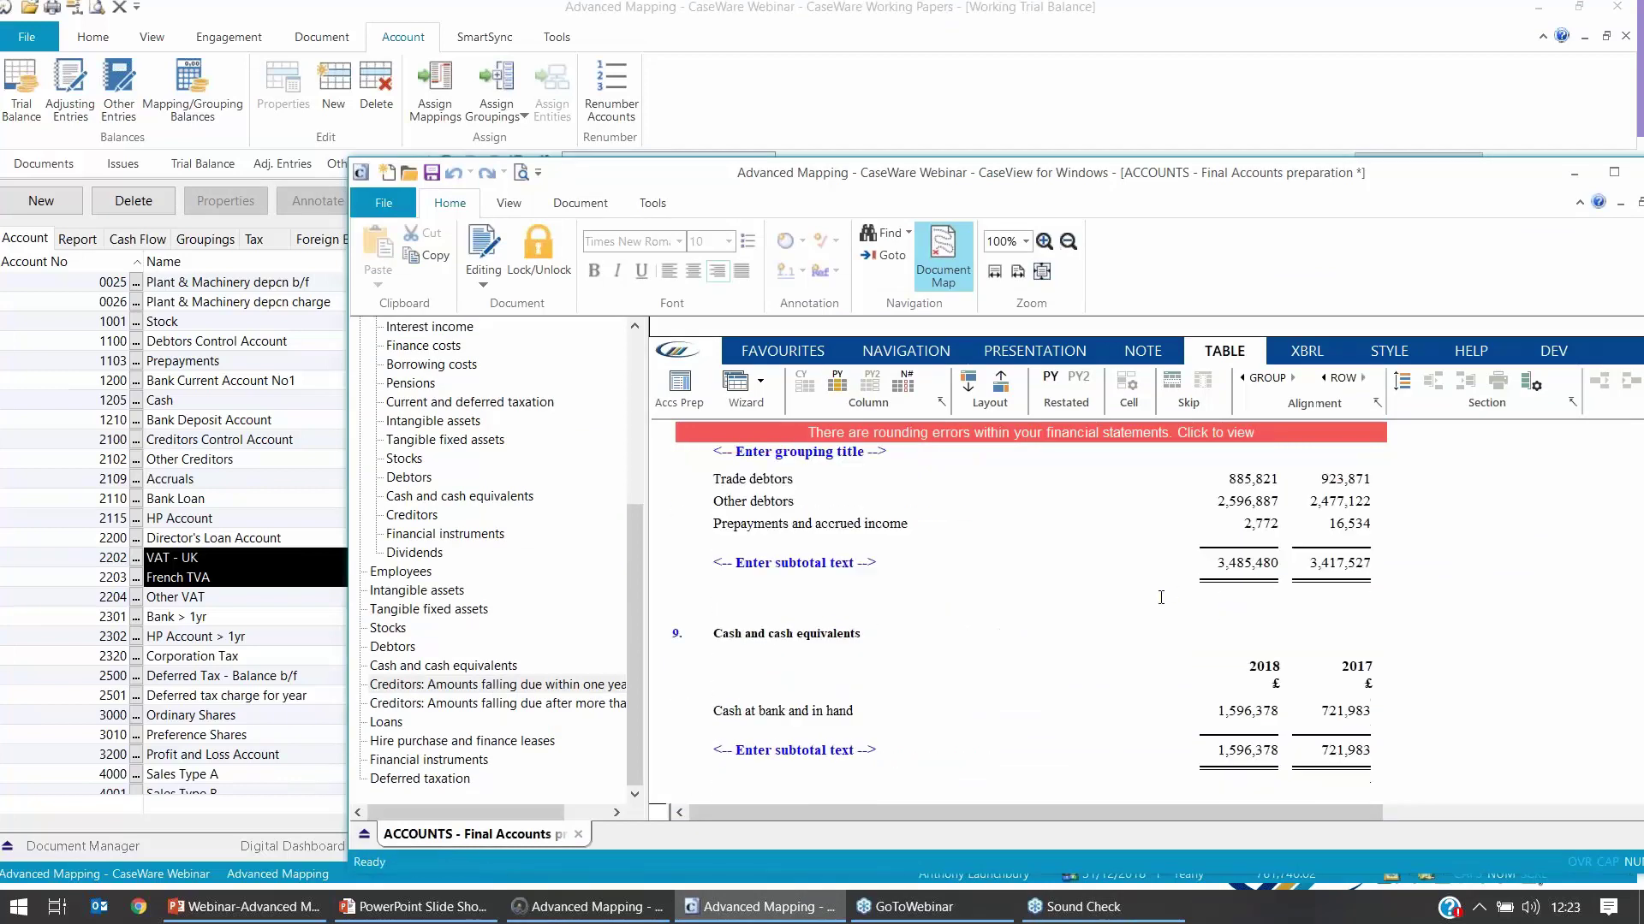
pyautogui.scroll(1, 1161, 598)
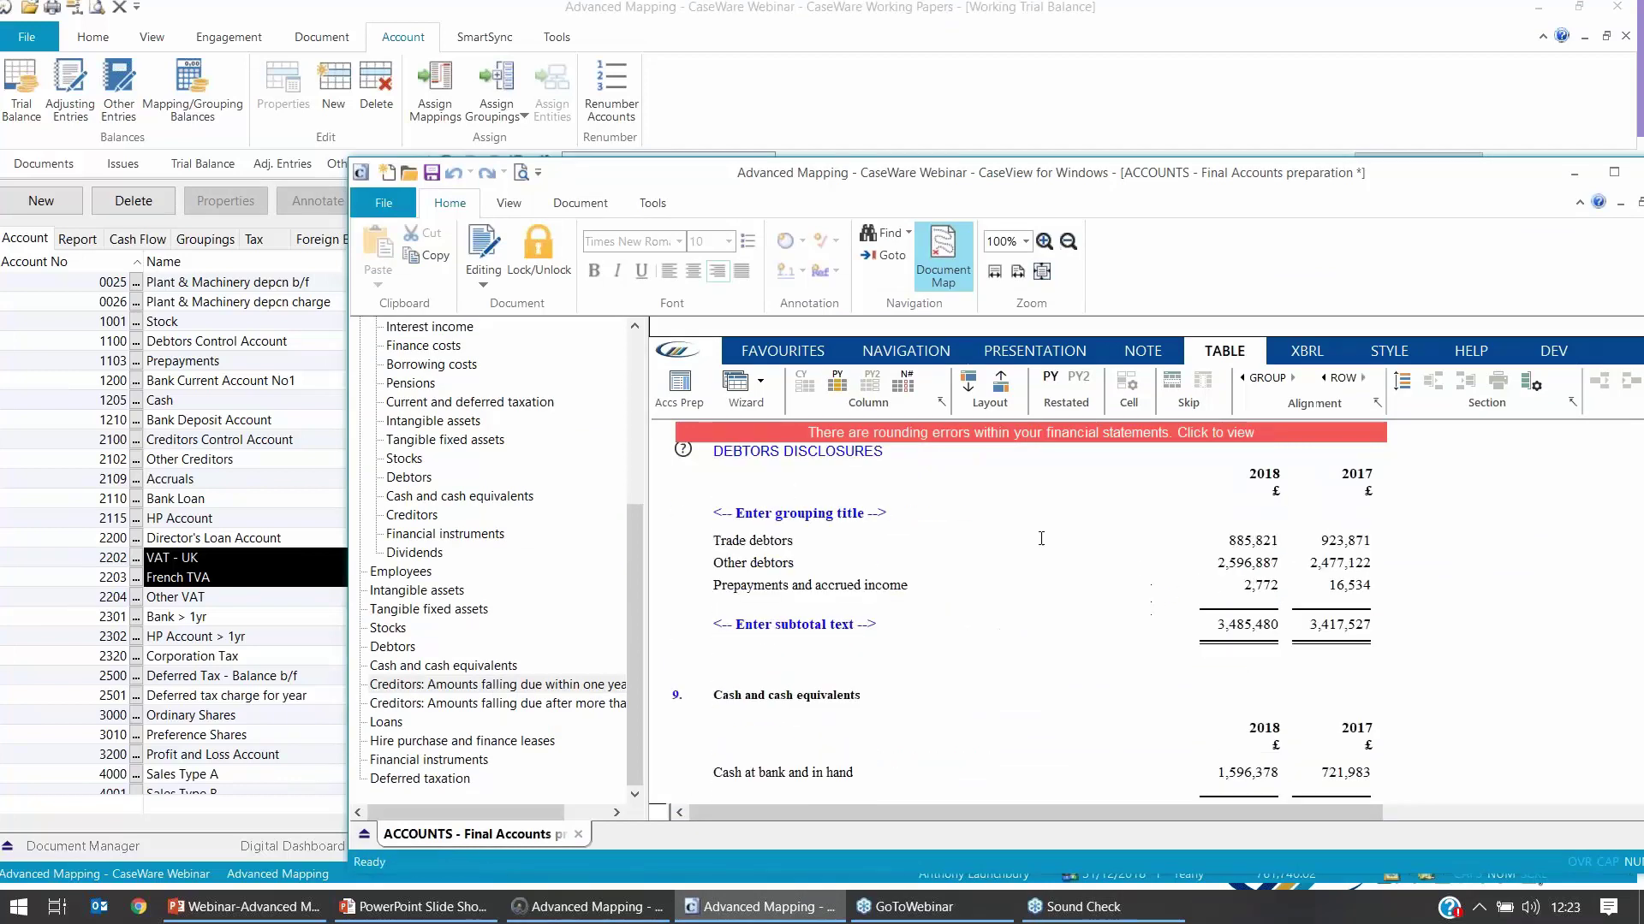
pyautogui.moveTo(1267, 569)
pyautogui.moveTo(1157, 171); pyautogui.dragTo(964, 45)
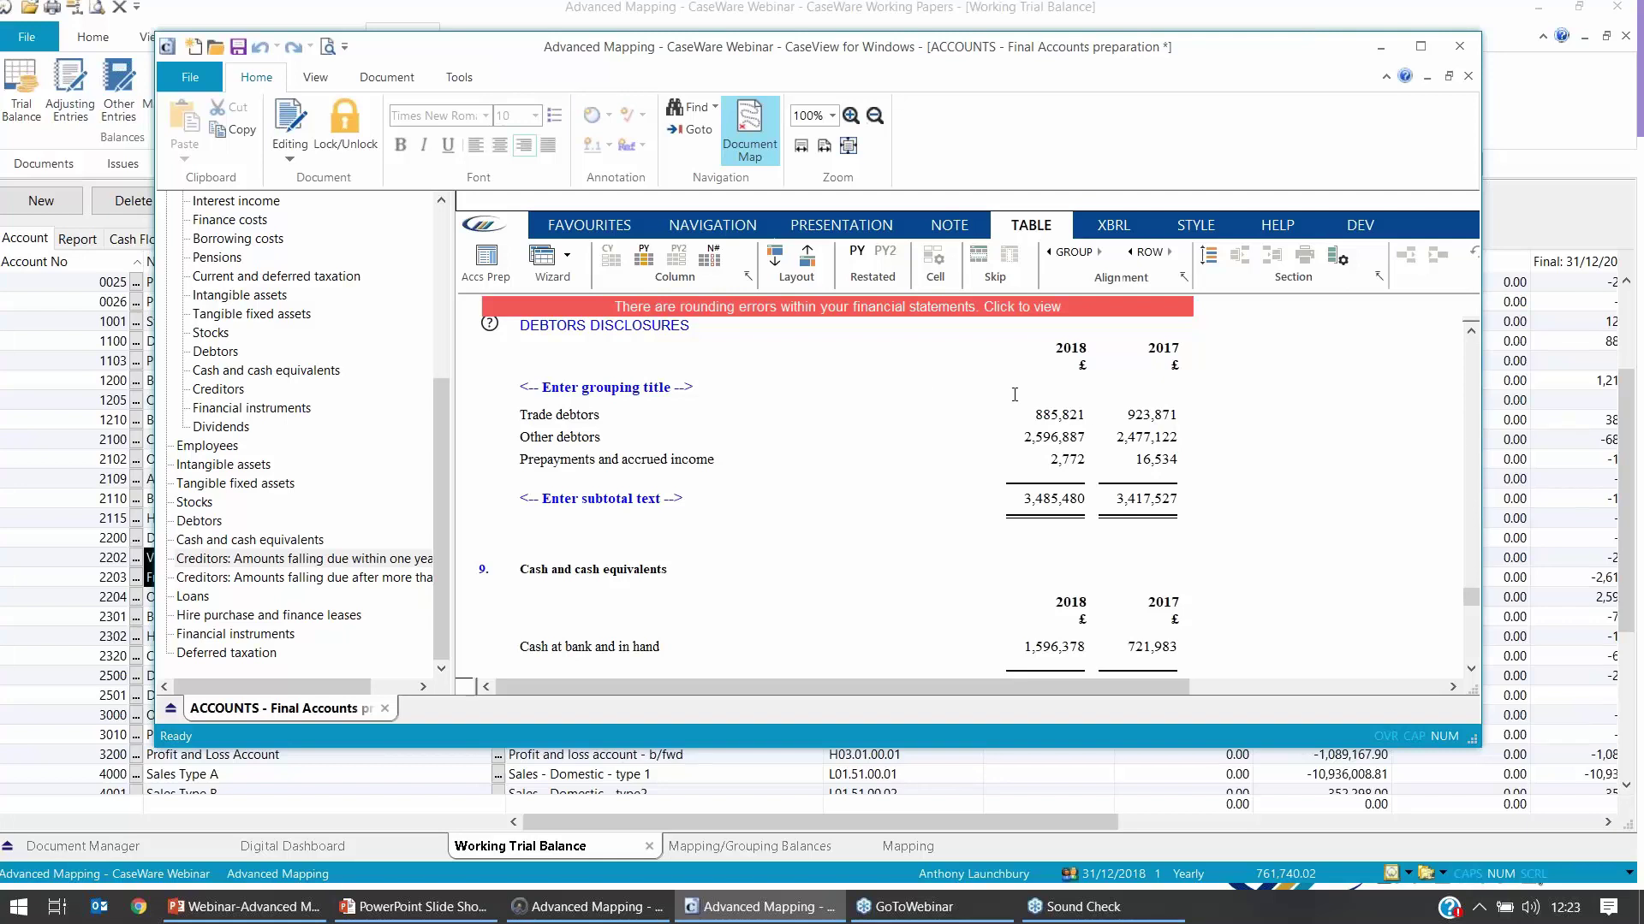
pyautogui.click(1036, 439)
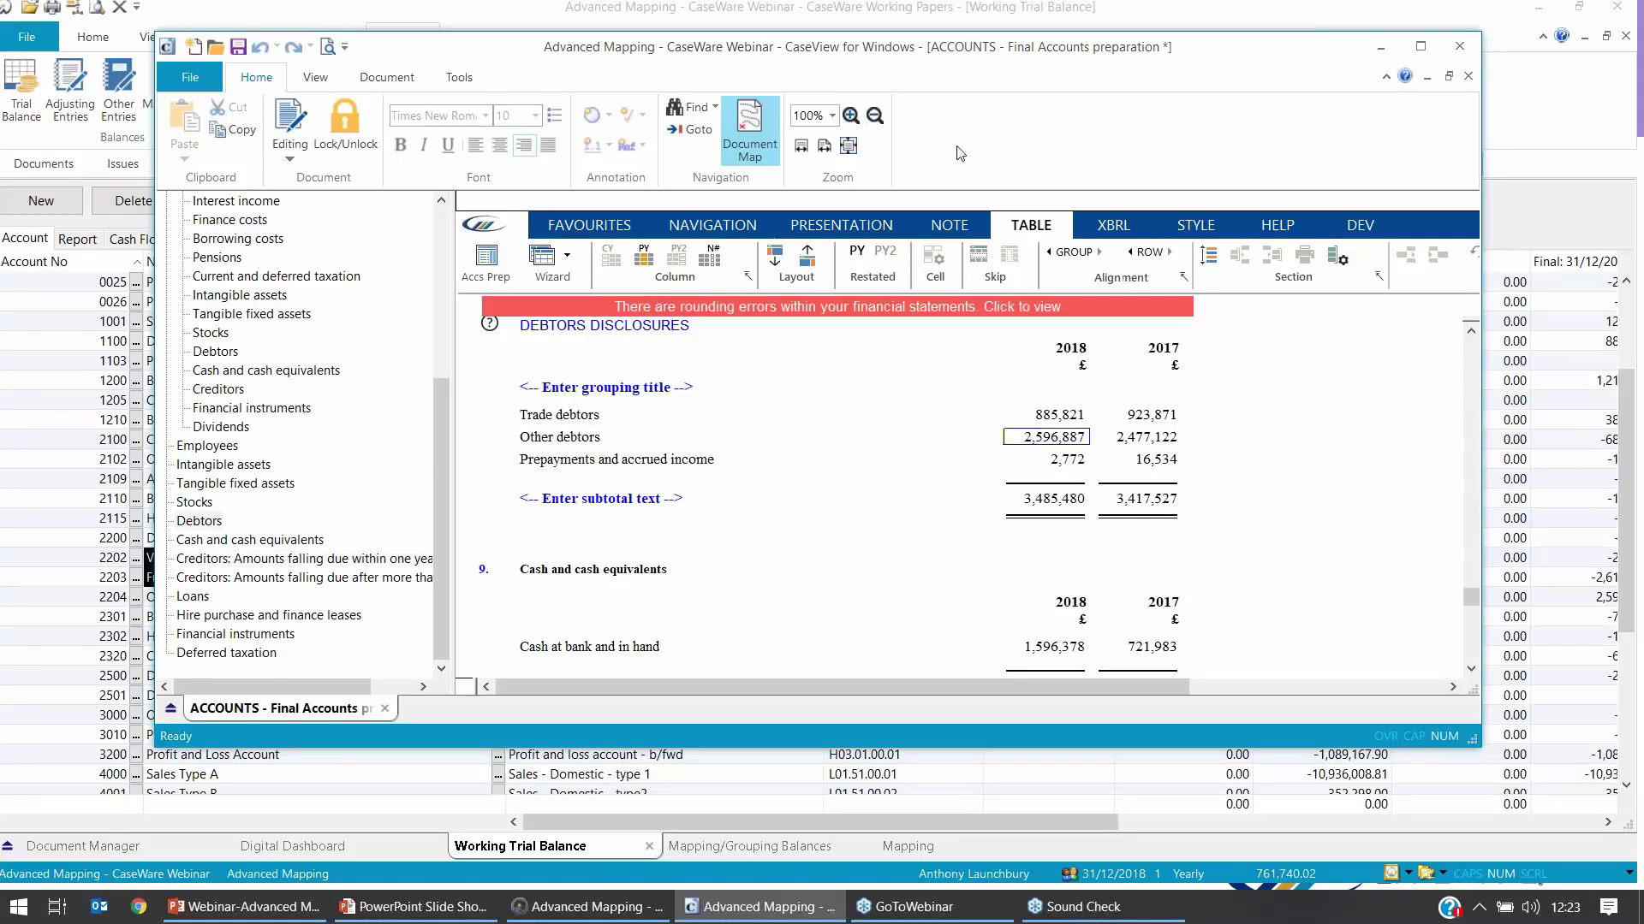
# Step: Open the debtors lead schedule from the accounts, drill into Other debtors to see its accounts, and close both reports
pyautogui.click(712, 225)
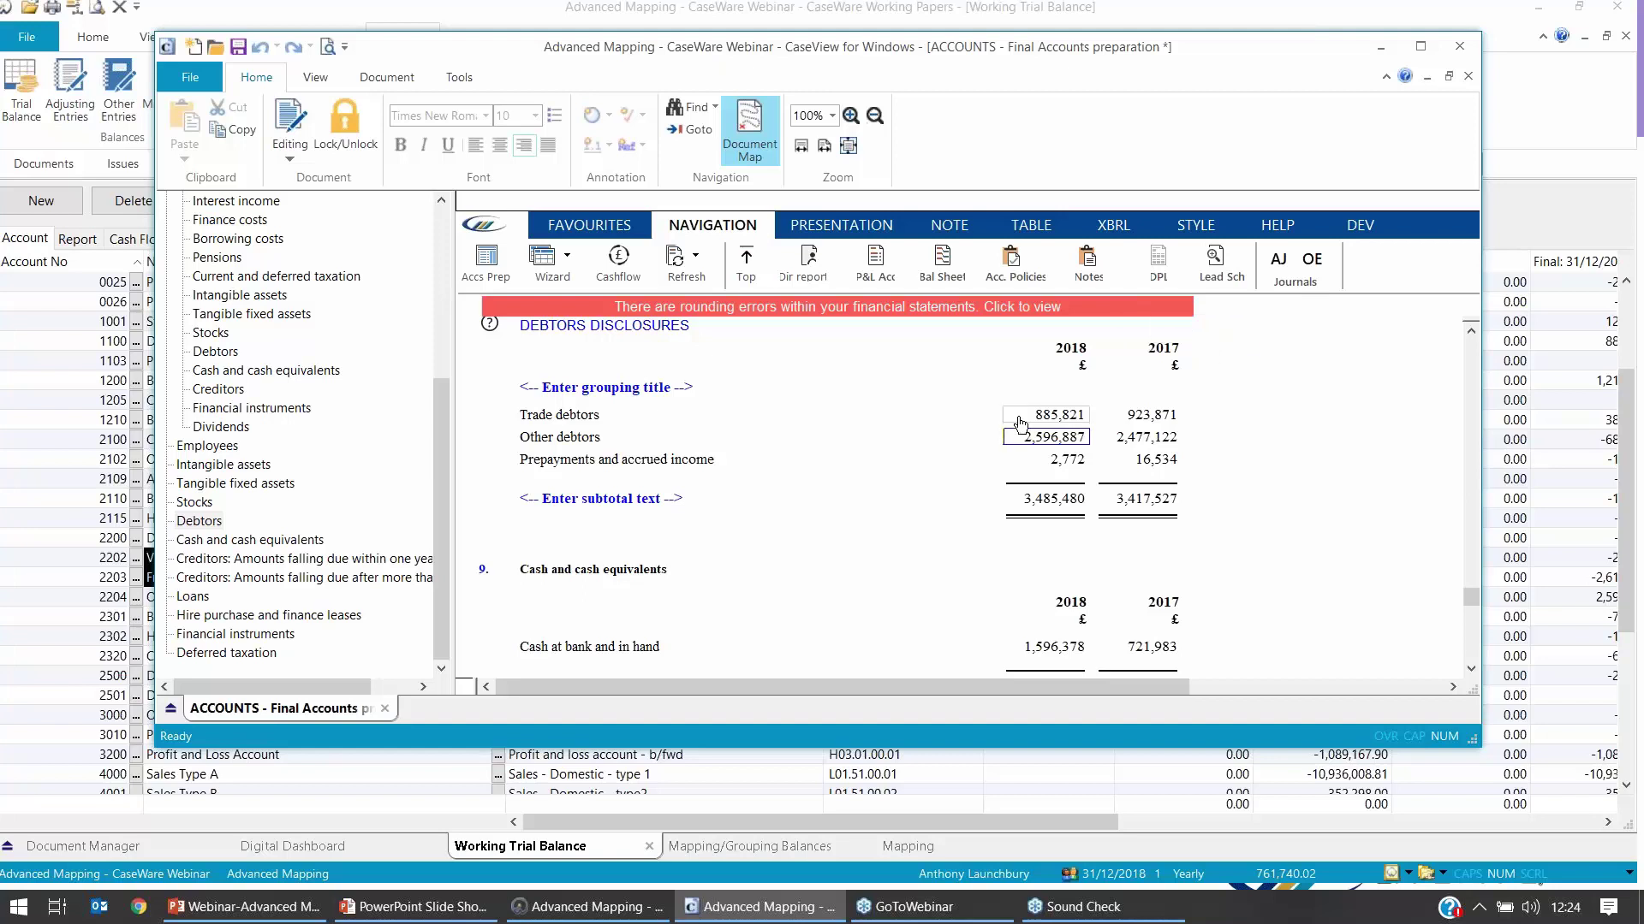
pyautogui.click(1215, 257)
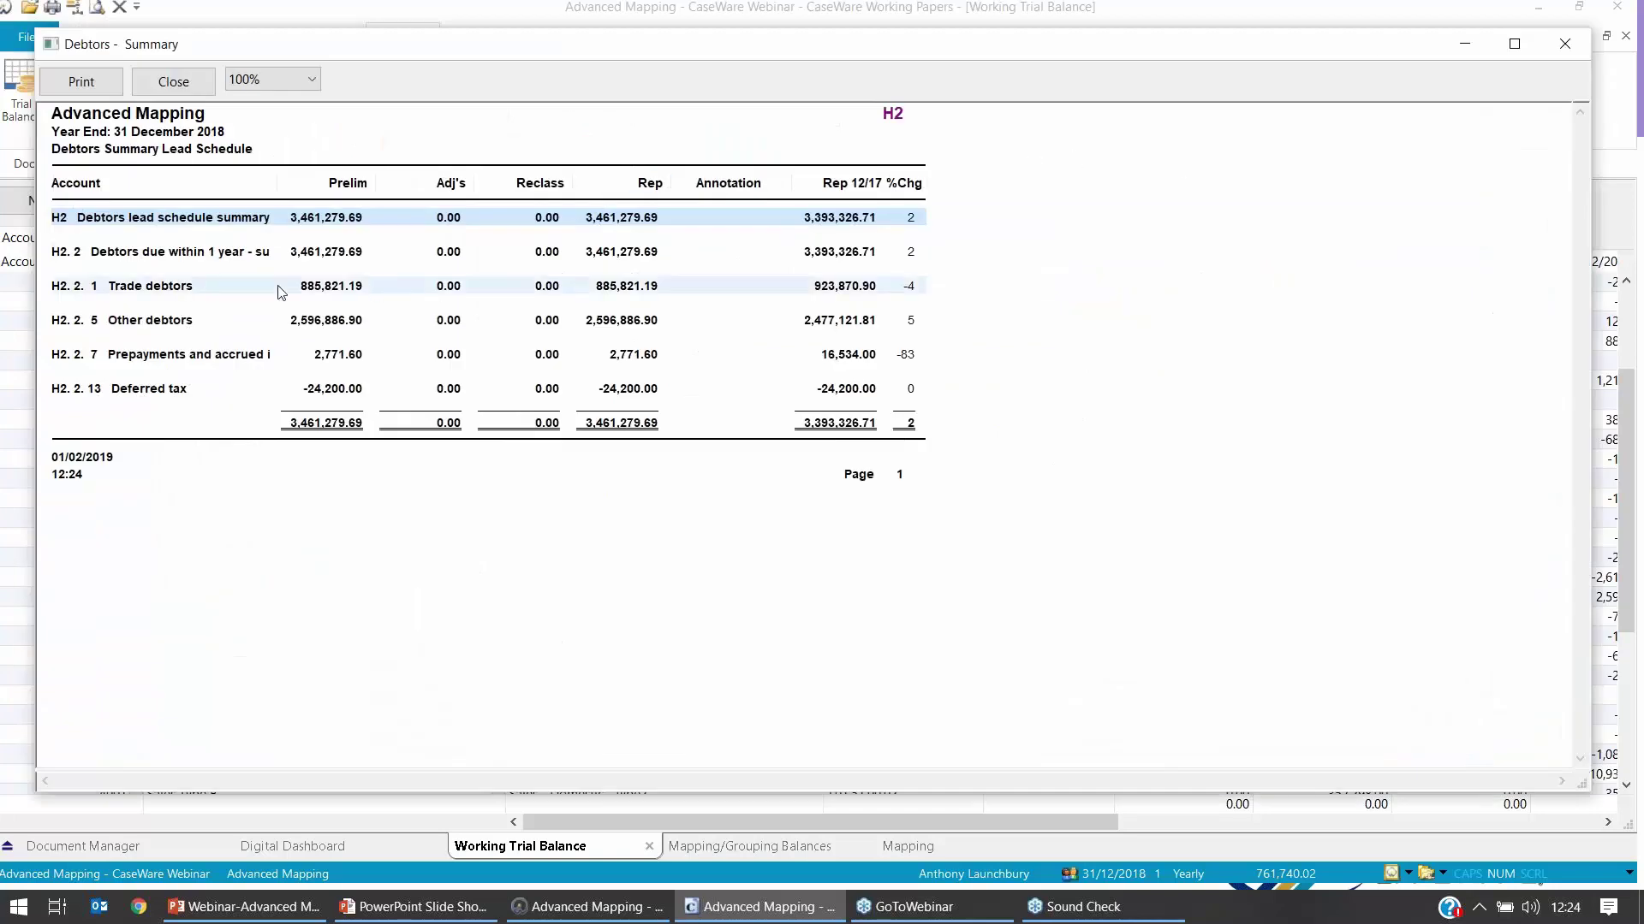
pyautogui.doubleClick(618, 323)
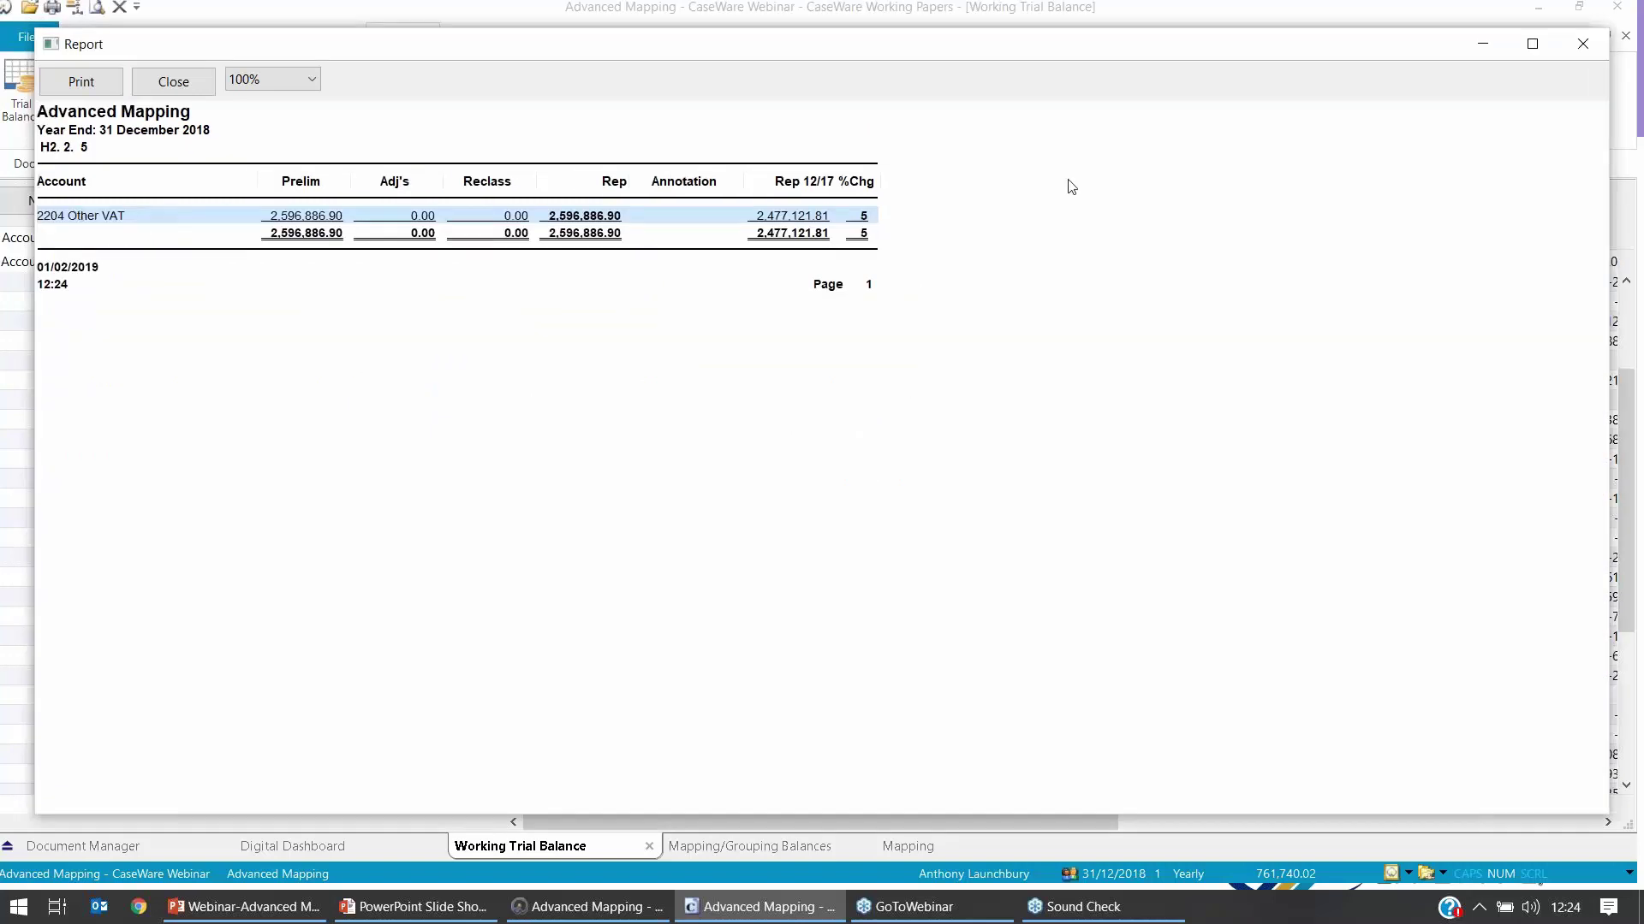
pyautogui.click(1581, 44)
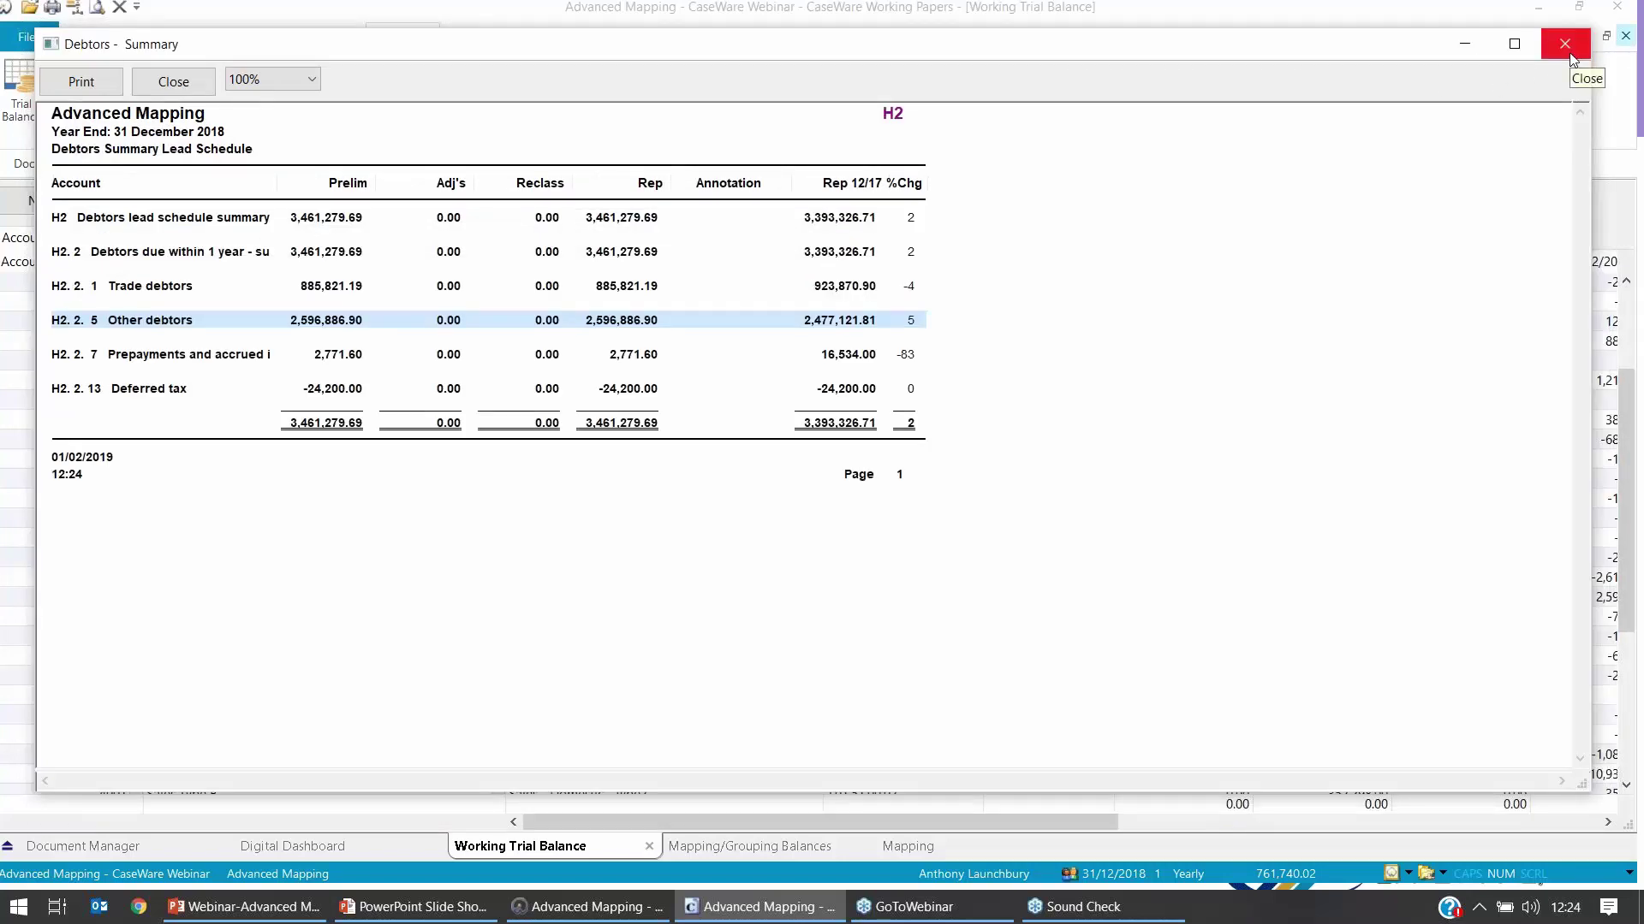
pyautogui.click(1570, 53)
# Step: Open the lead schedule for Other taxation and social security in the creditors note, drill into J2.14, and close both reports
pyautogui.scroll(-5, 1050, 412)
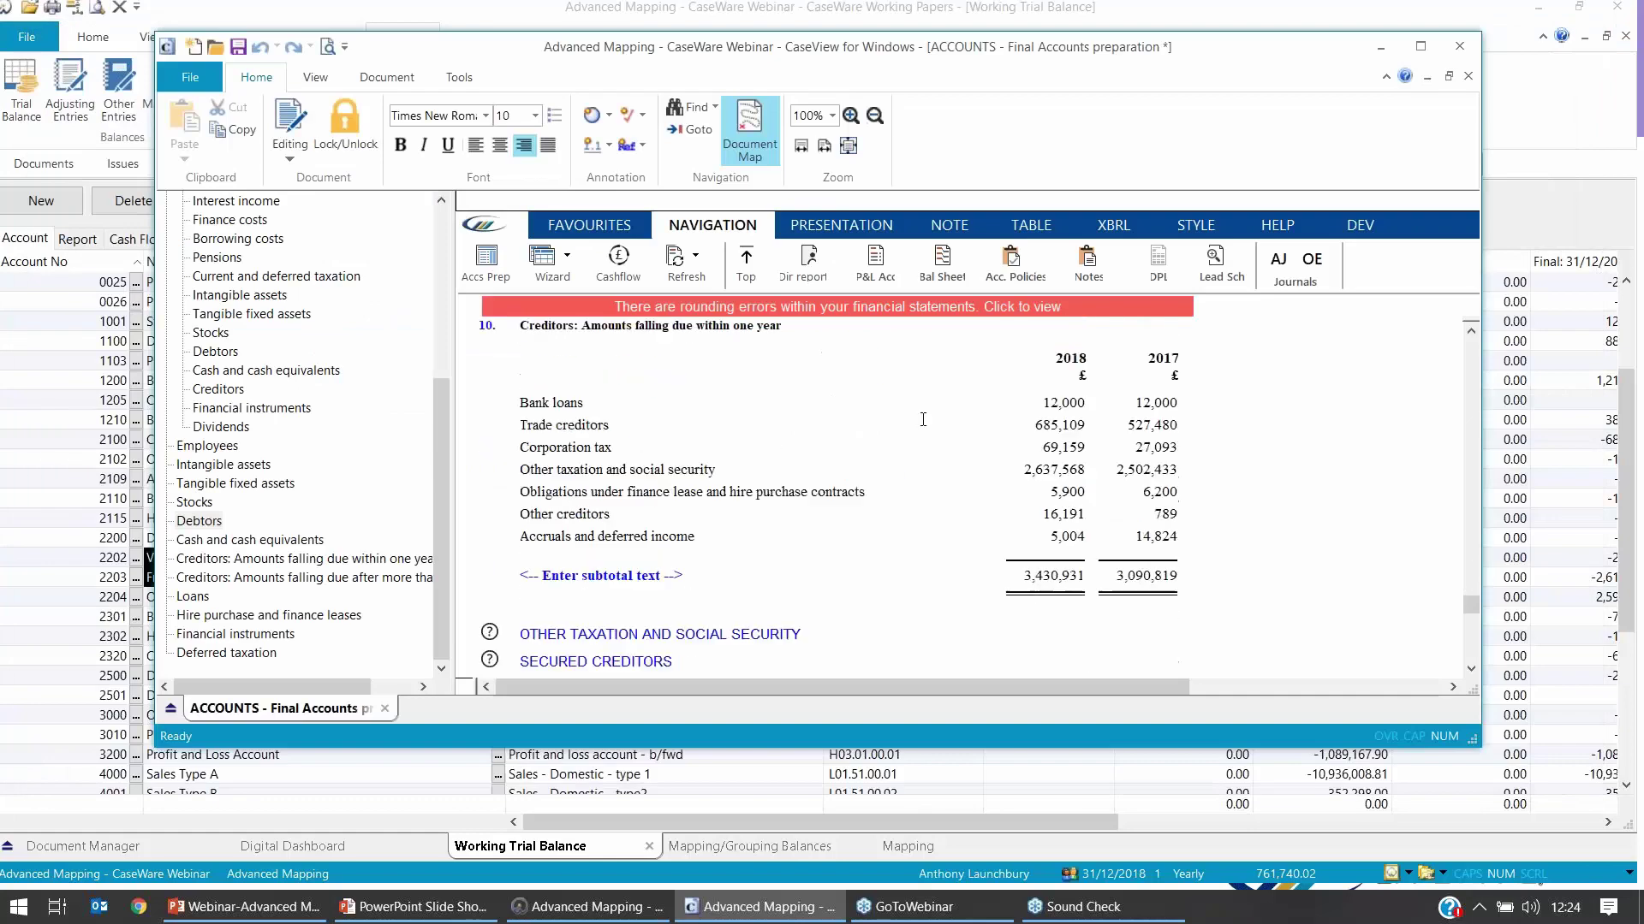
pyautogui.click(1050, 412)
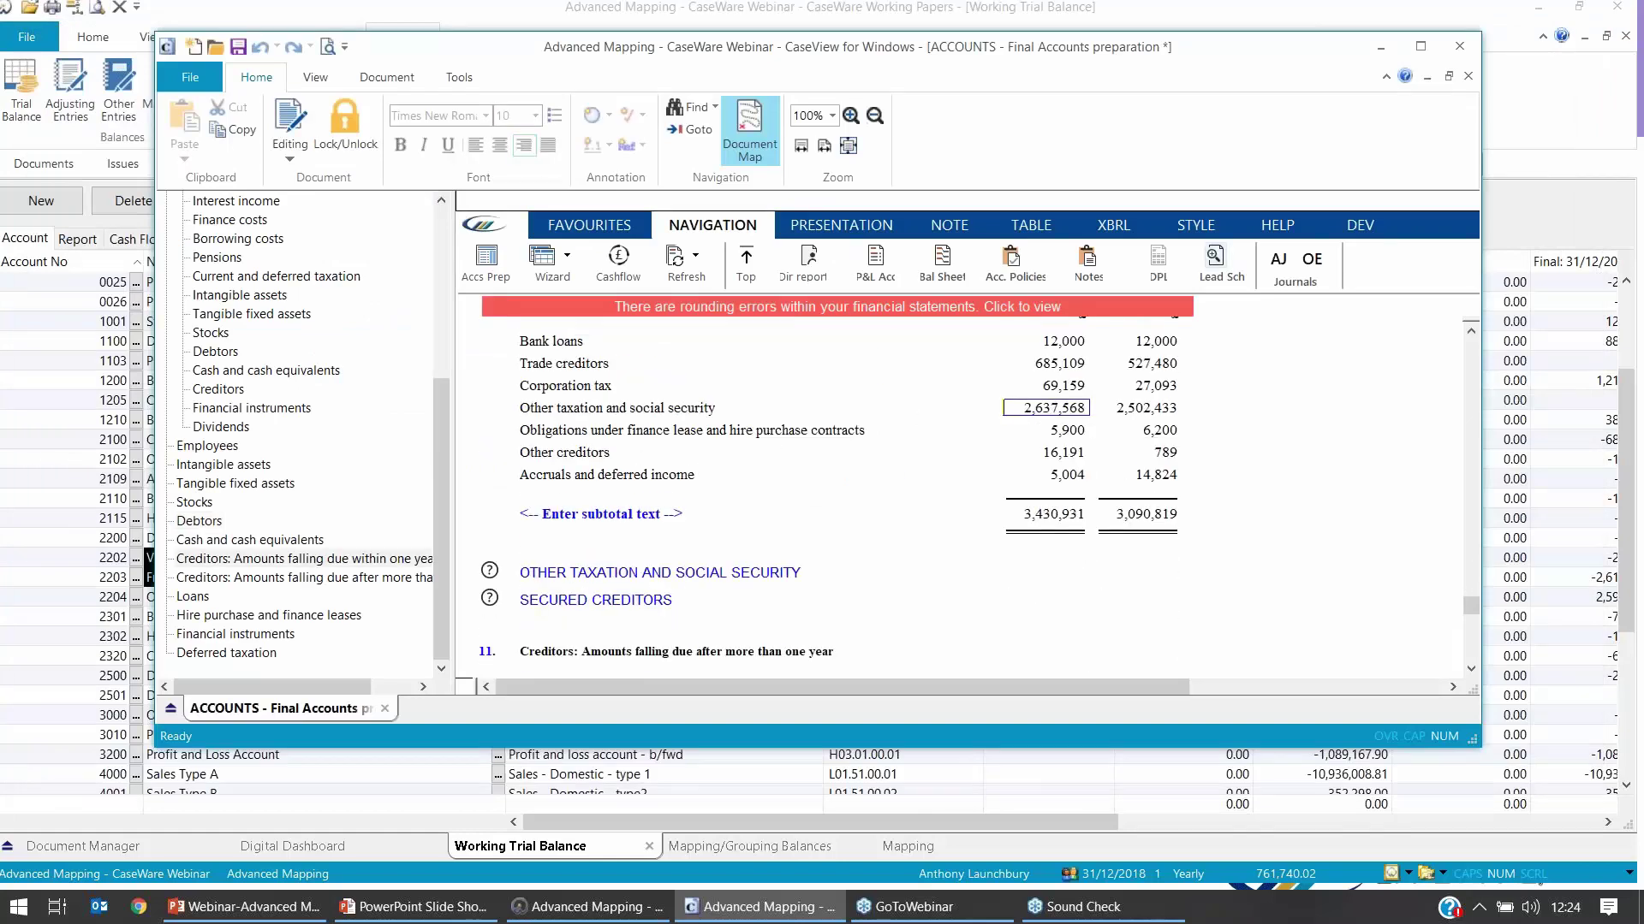
pyautogui.click(1215, 257)
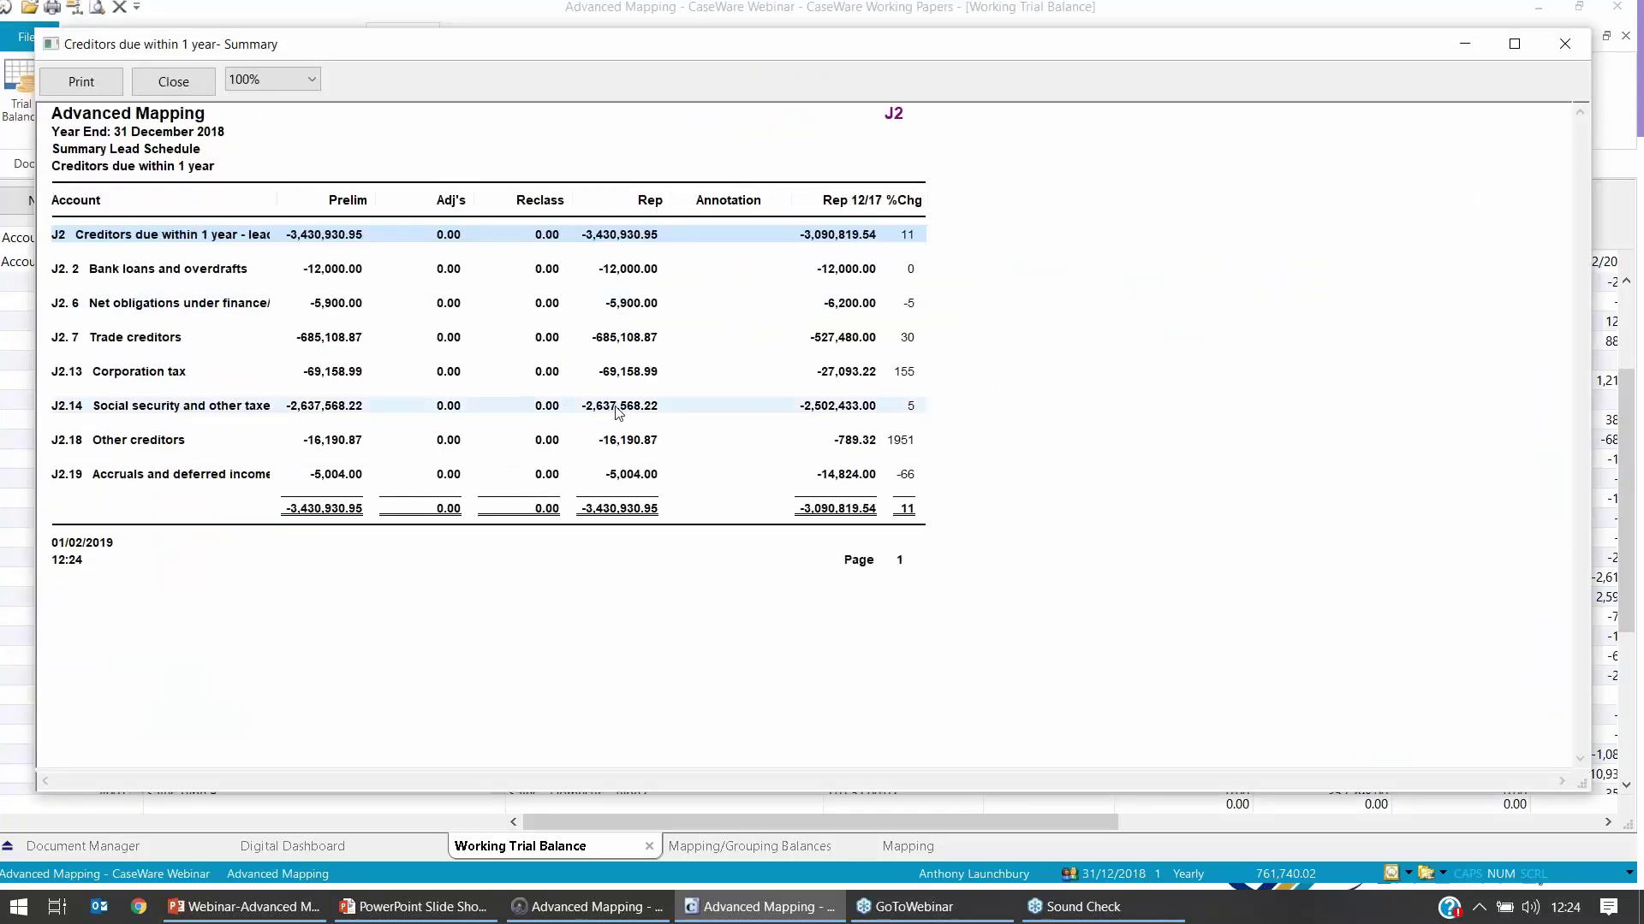
pyautogui.doubleClick(618, 409)
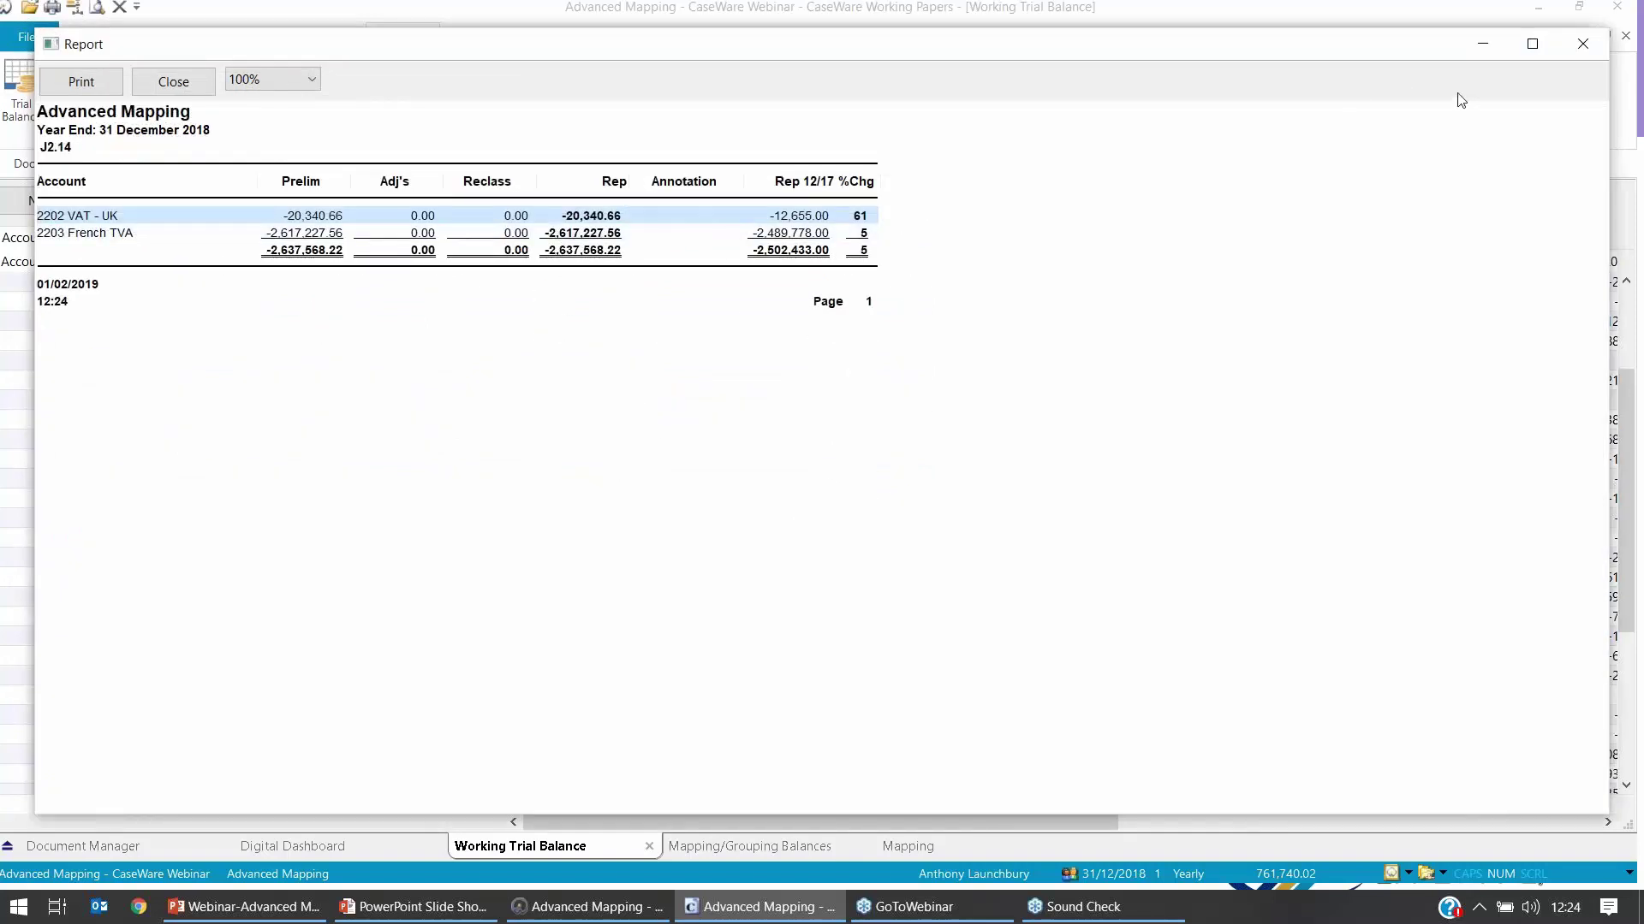
pyautogui.click(1580, 45)
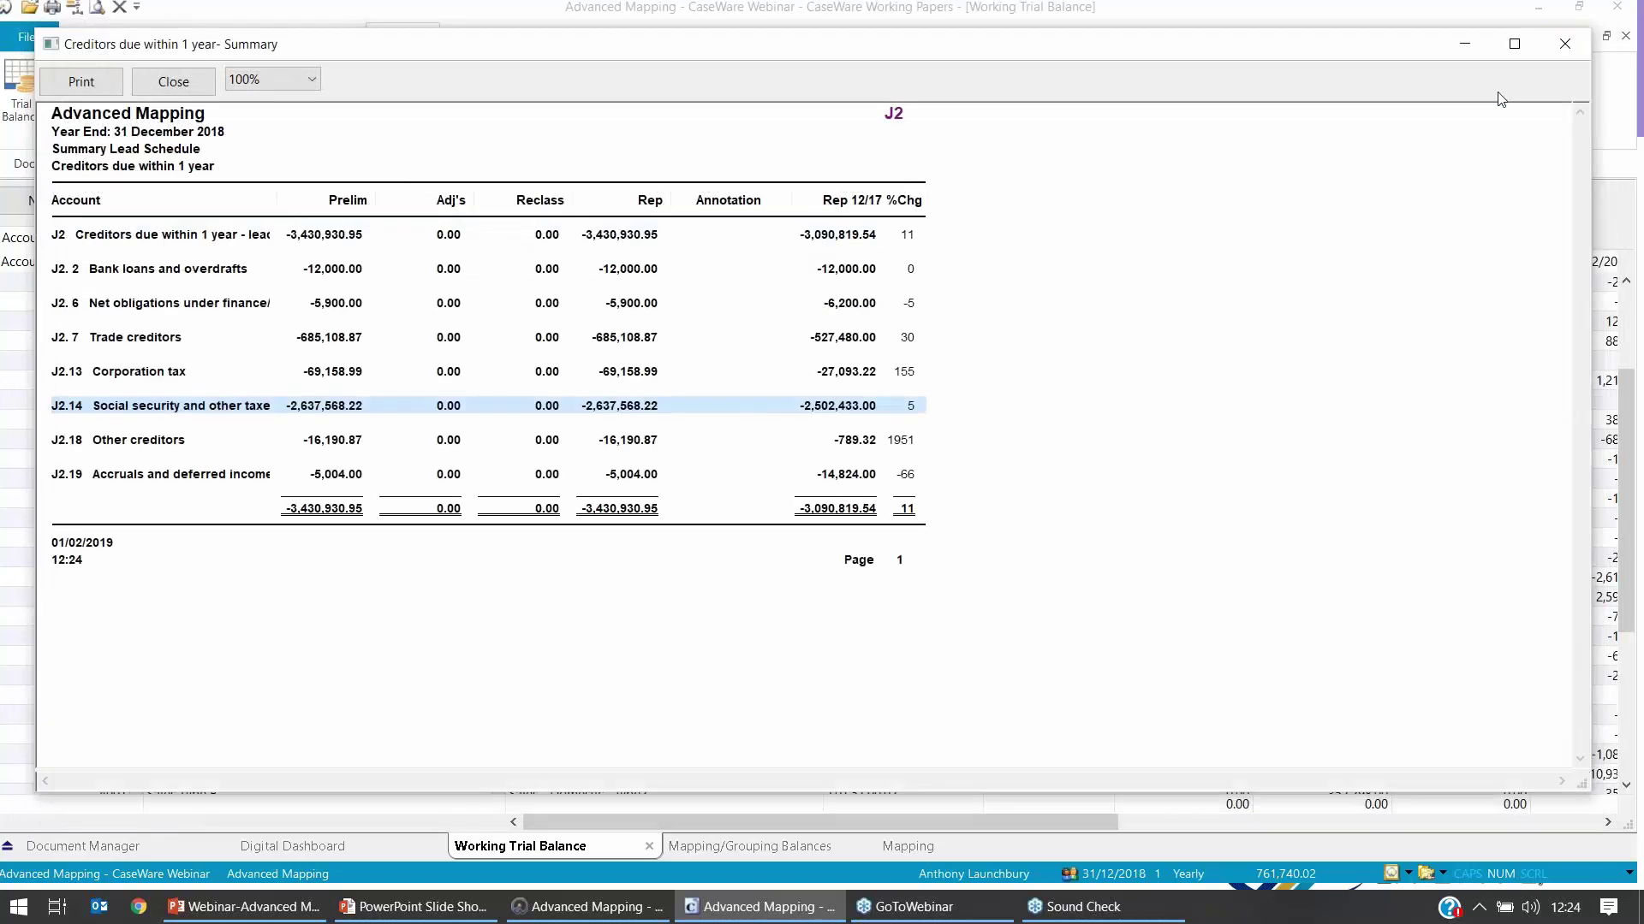
pyautogui.click(1577, 45)
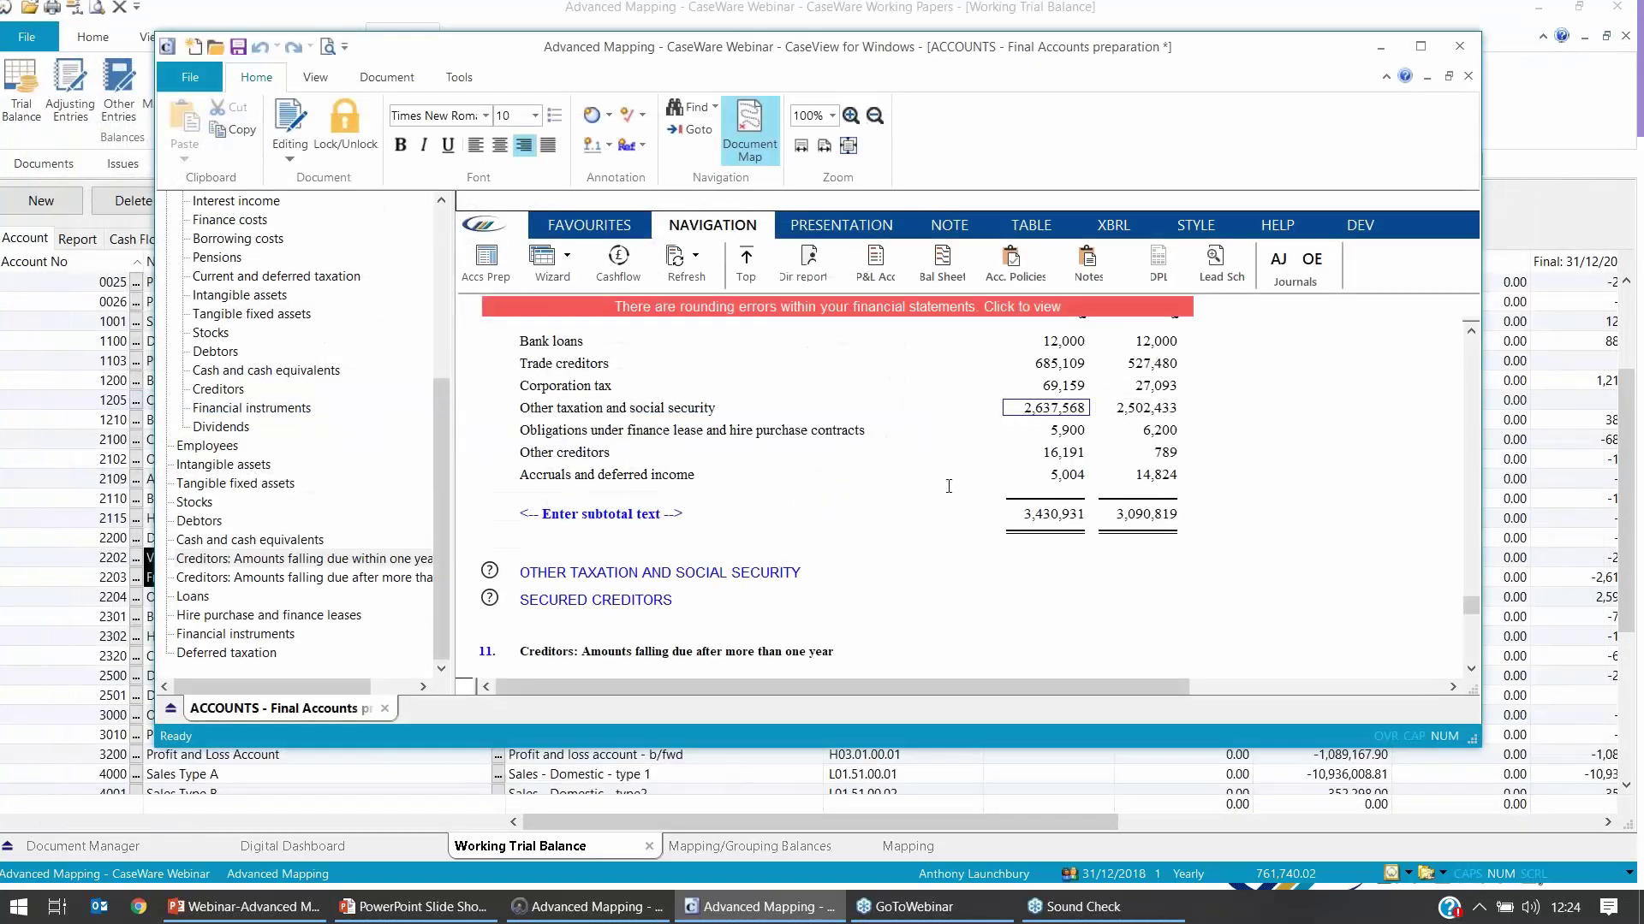
# Step: Return to the trial balance and shorten the name of account 2202 to "VAT -"
pyautogui.scroll(1, 948, 486)
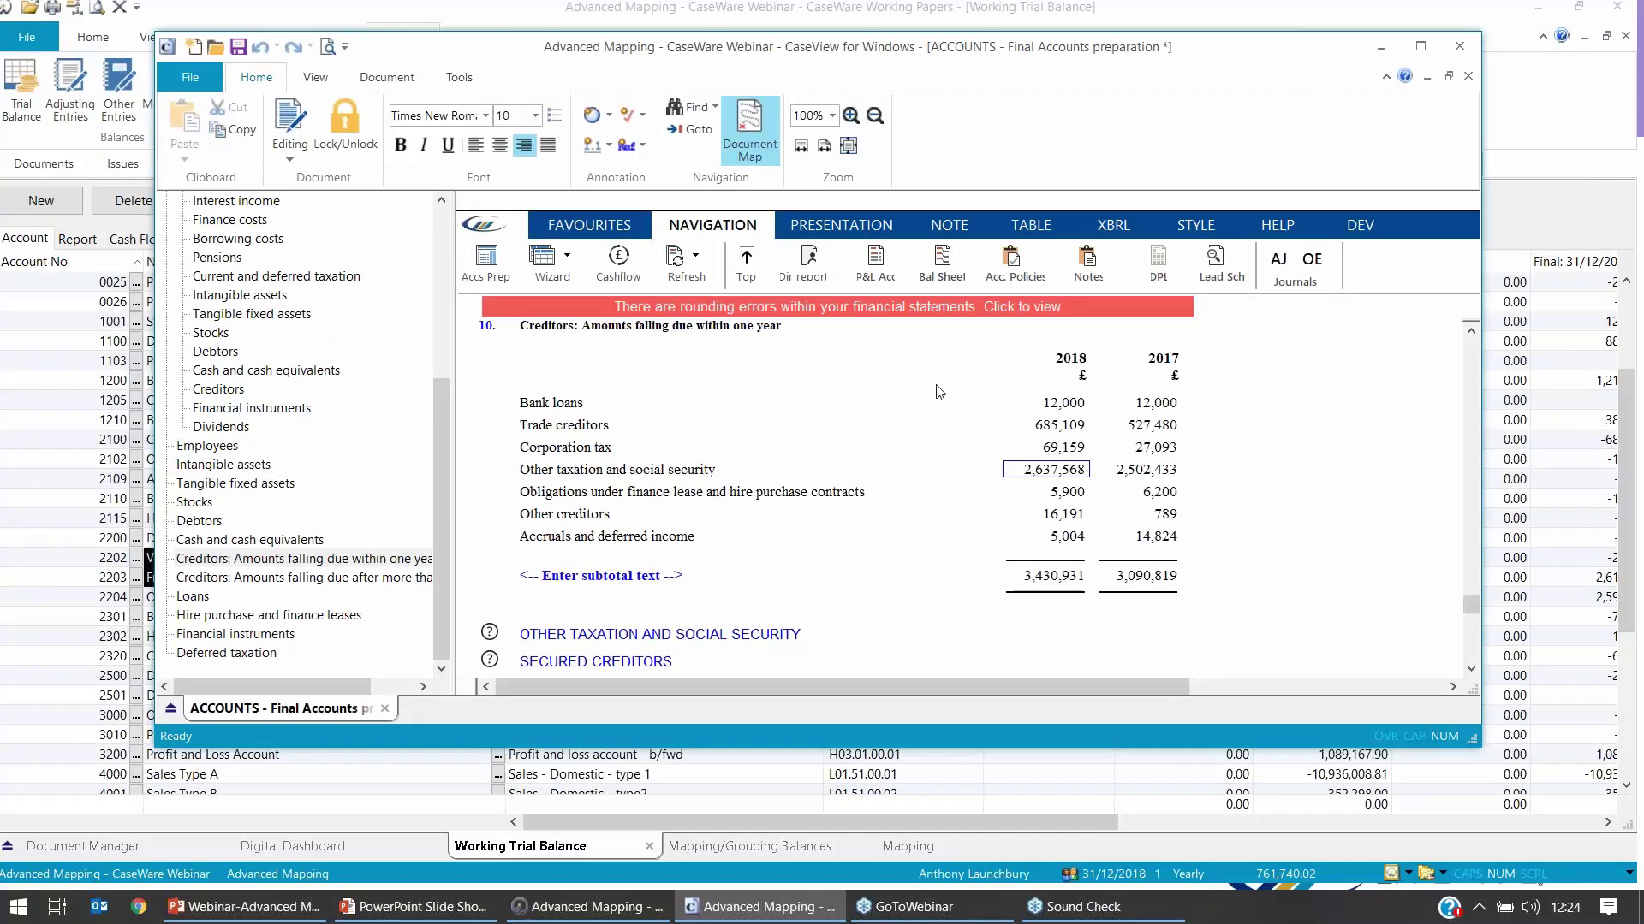
pyautogui.click(48, 452)
pyautogui.click(188, 558)
pyautogui.doubleClick(187, 557)
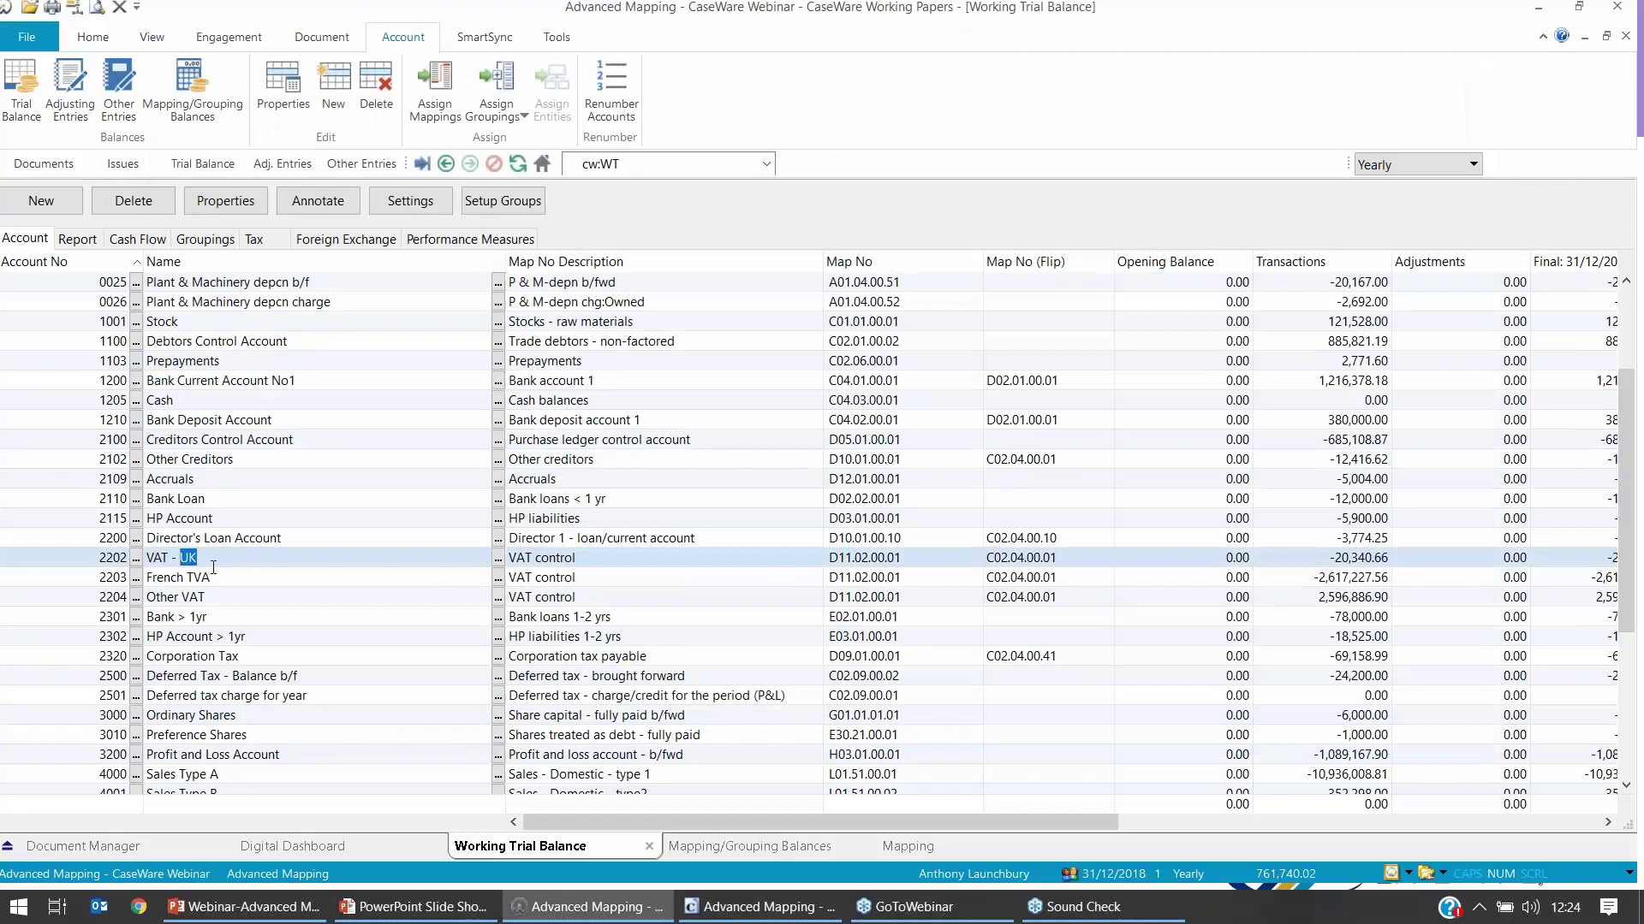
pyautogui.press('Delete')
pyautogui.press('Return')
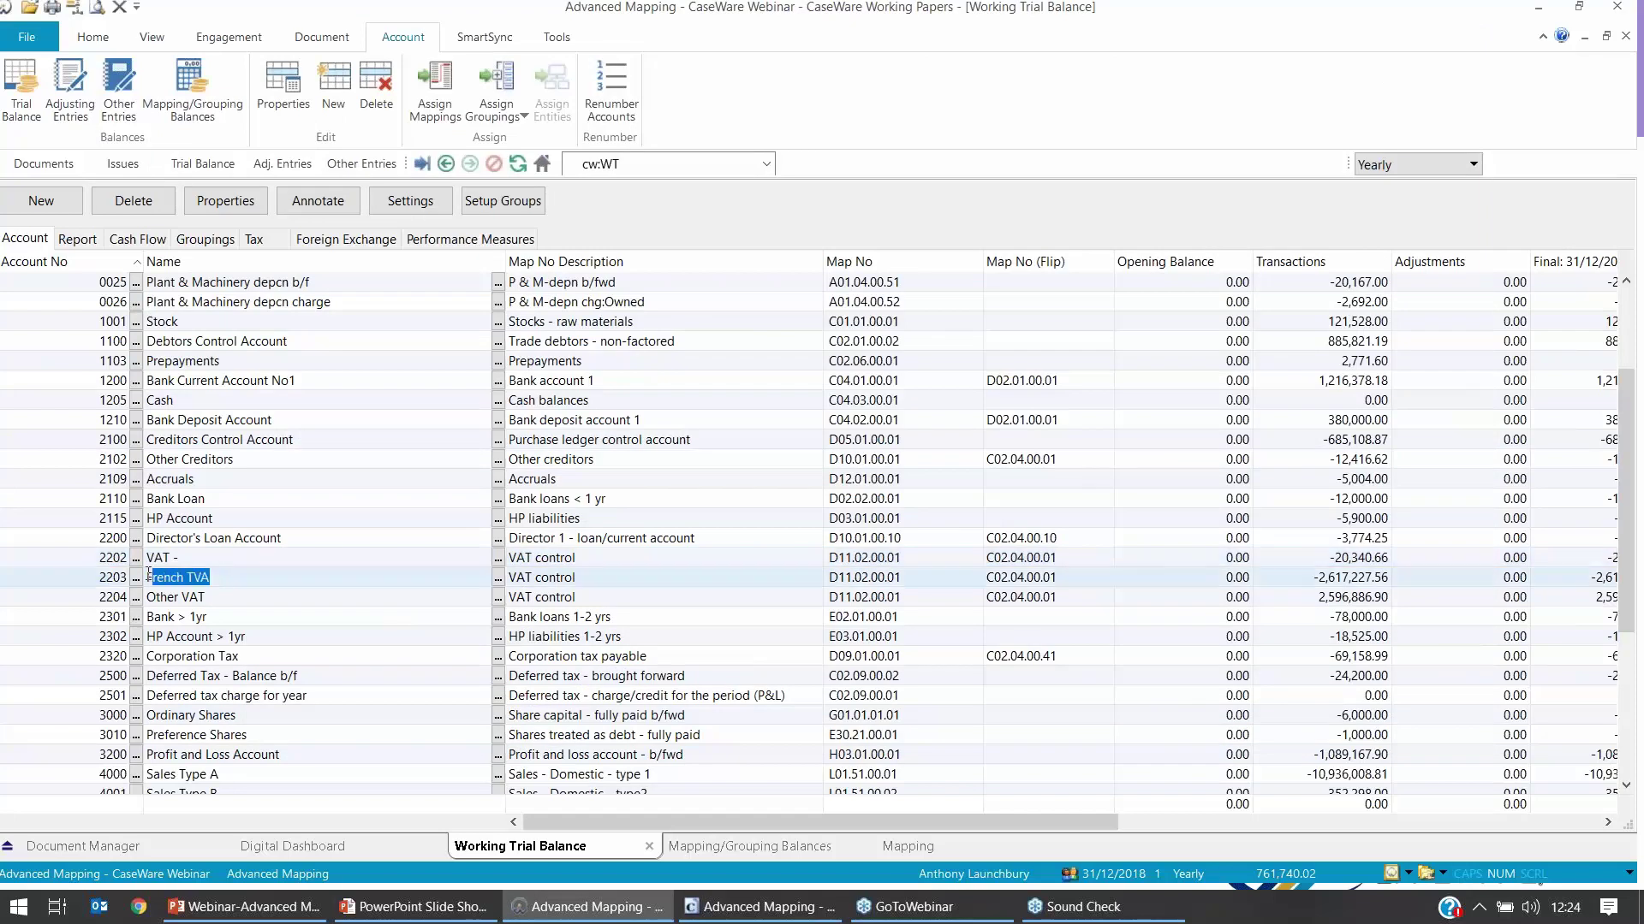
# Step: Rename account 2203 as Sales tax and account 2204 as Purchase tax, and highlight the names of accounts 2202 to 2204
pyautogui.moveTo(166, 574); pyautogui.dragTo(211, 577)
pyautogui.write('Sales tax')
pyautogui.moveTo(228, 594); pyautogui.dragTo(152, 596)
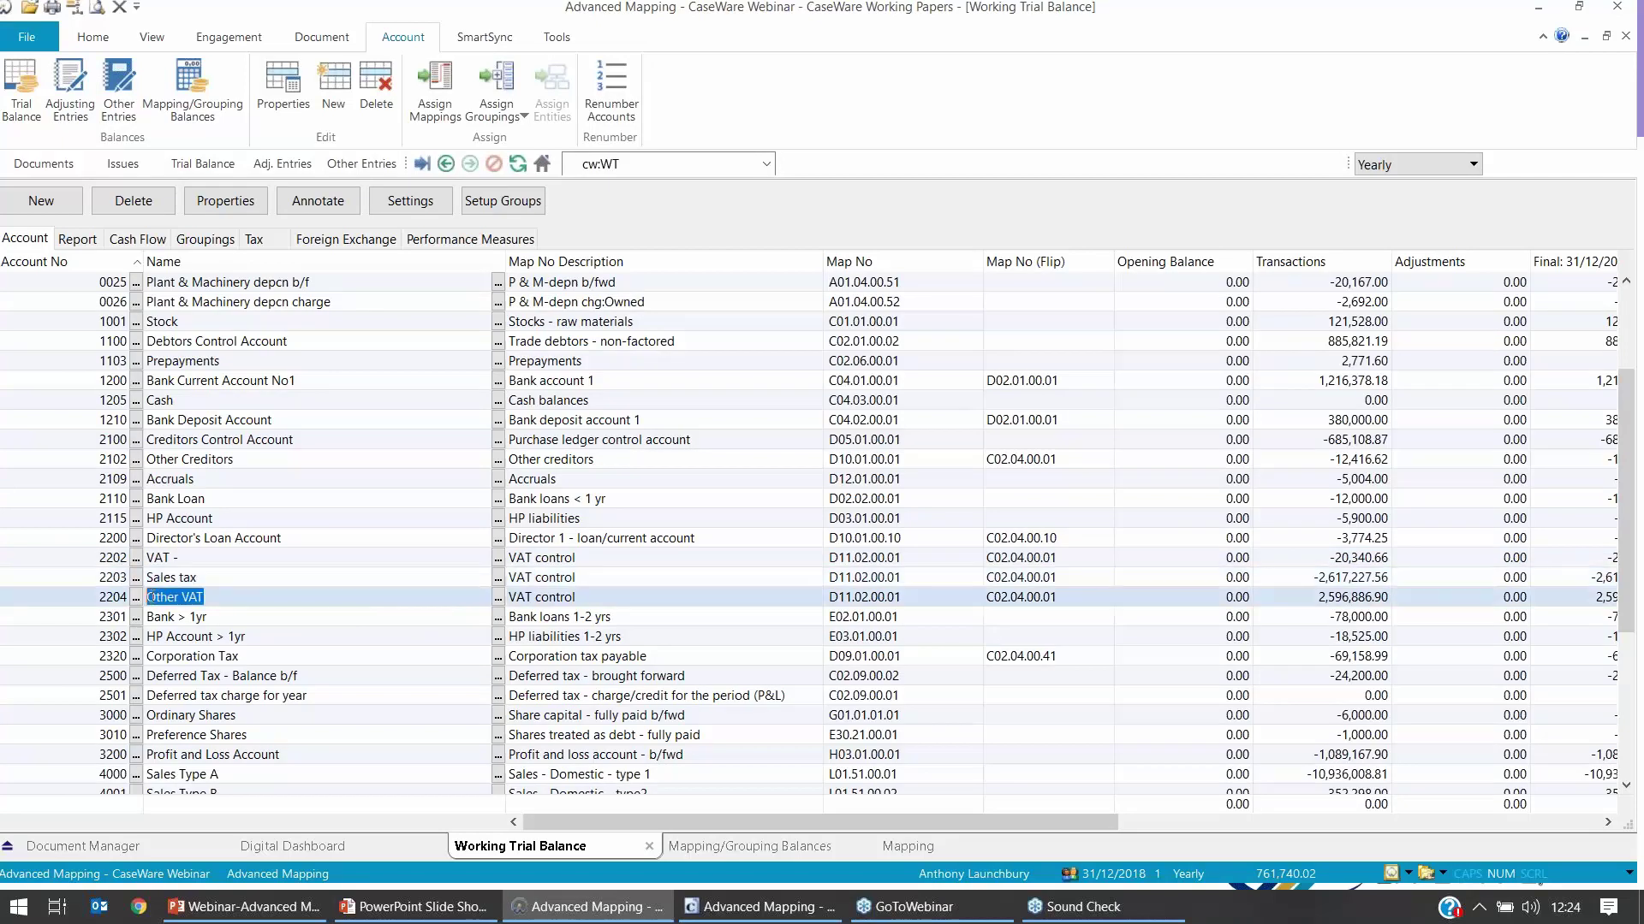
pyautogui.write('Purchase tax')
pyautogui.click(205, 616)
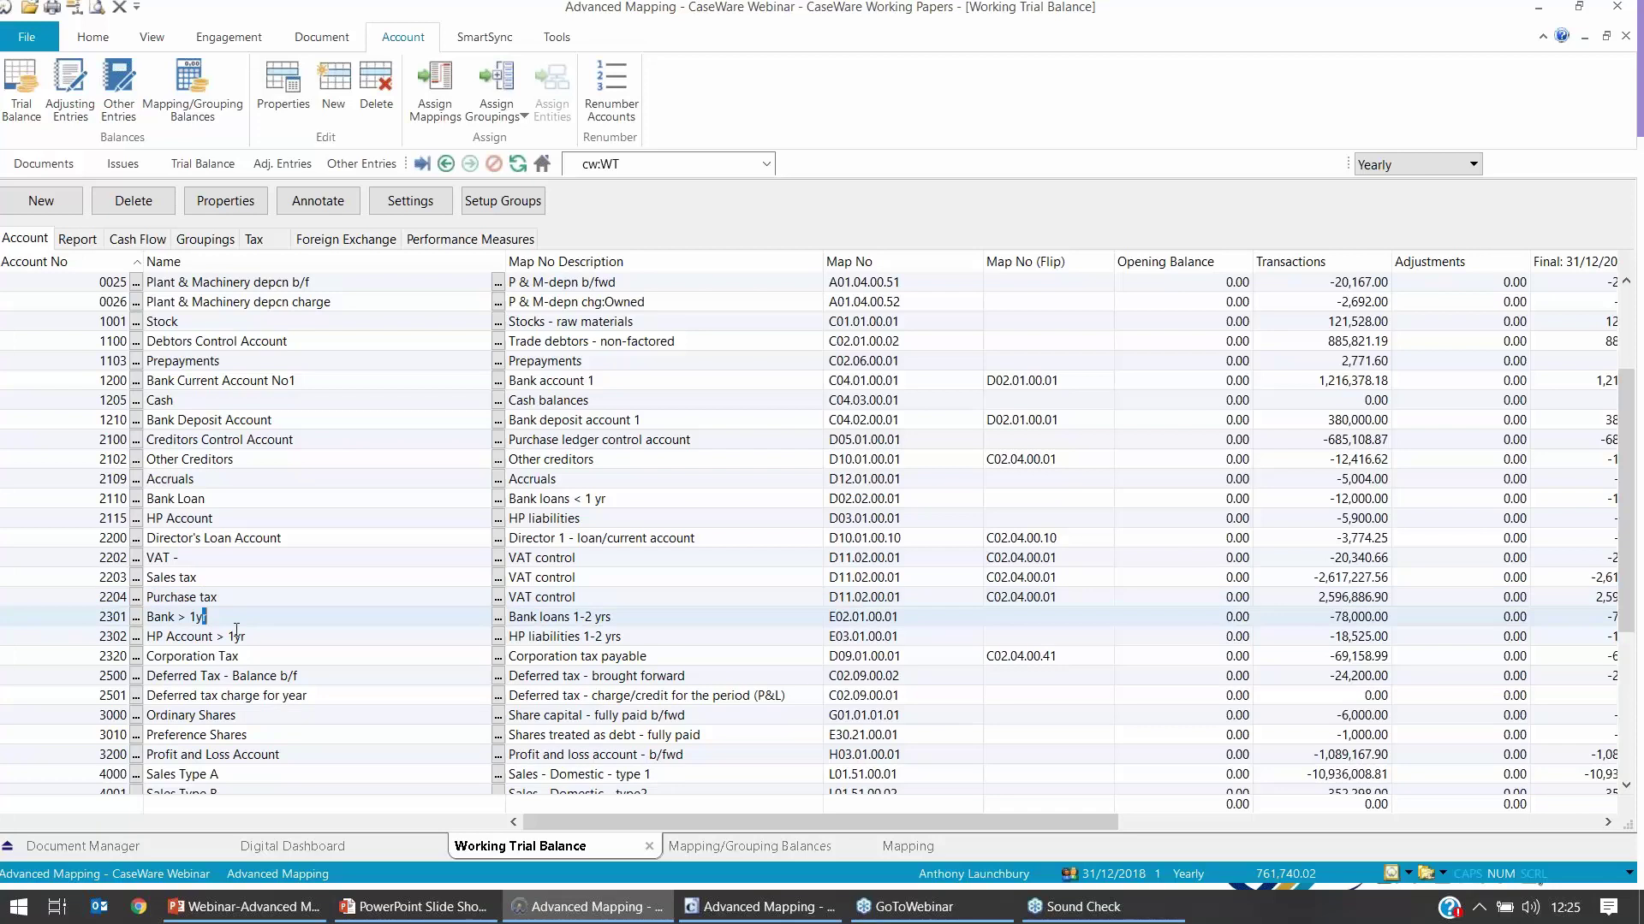
pyautogui.moveTo(238, 606)
pyautogui.mouseDown()
pyautogui.moveTo(152, 551)
pyautogui.moveTo(289, 565)
pyautogui.mouseUp()
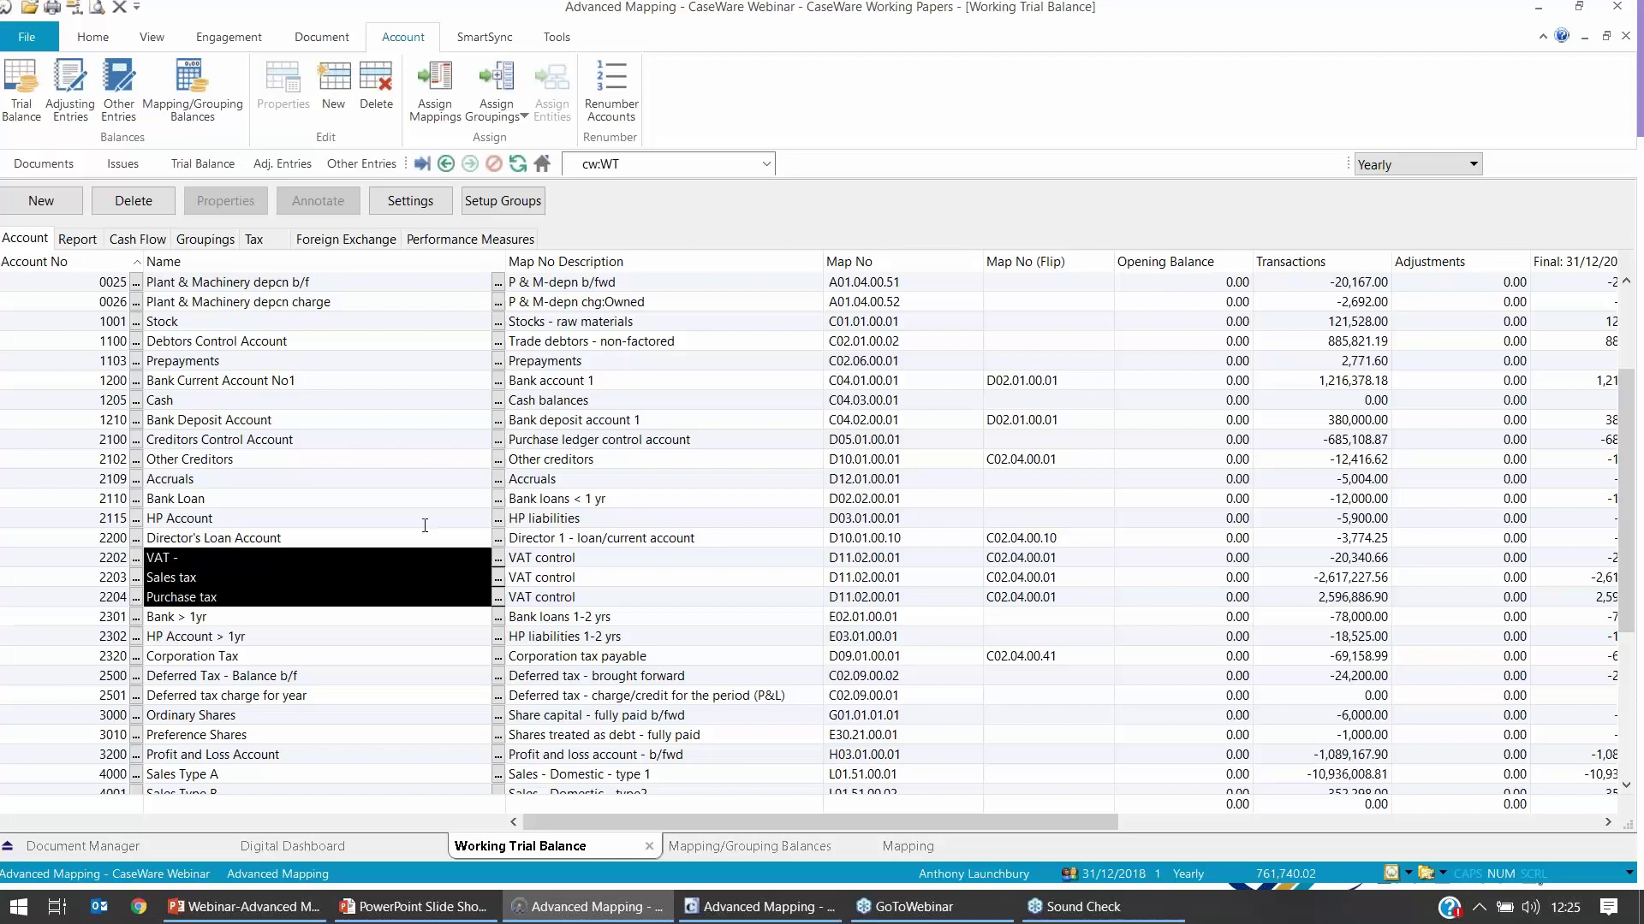
# Step: Set the flip type of mapping D11.02.00.01 (VAT control) to Display if credit in its mapping properties
pyautogui.click(434, 86)
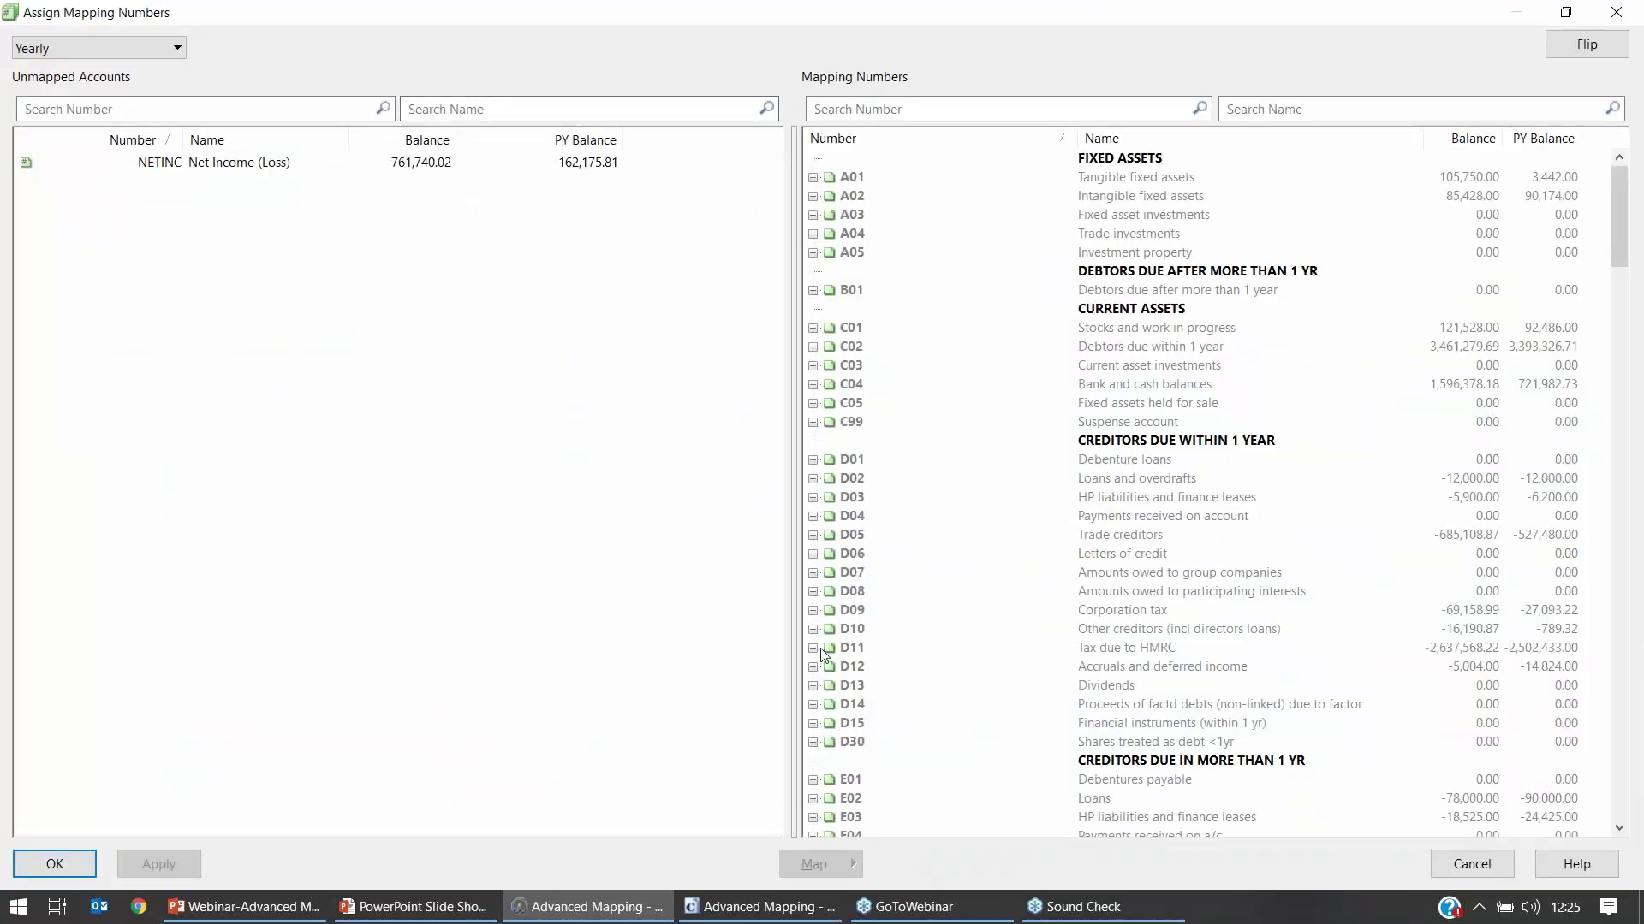
pyautogui.click(813, 648)
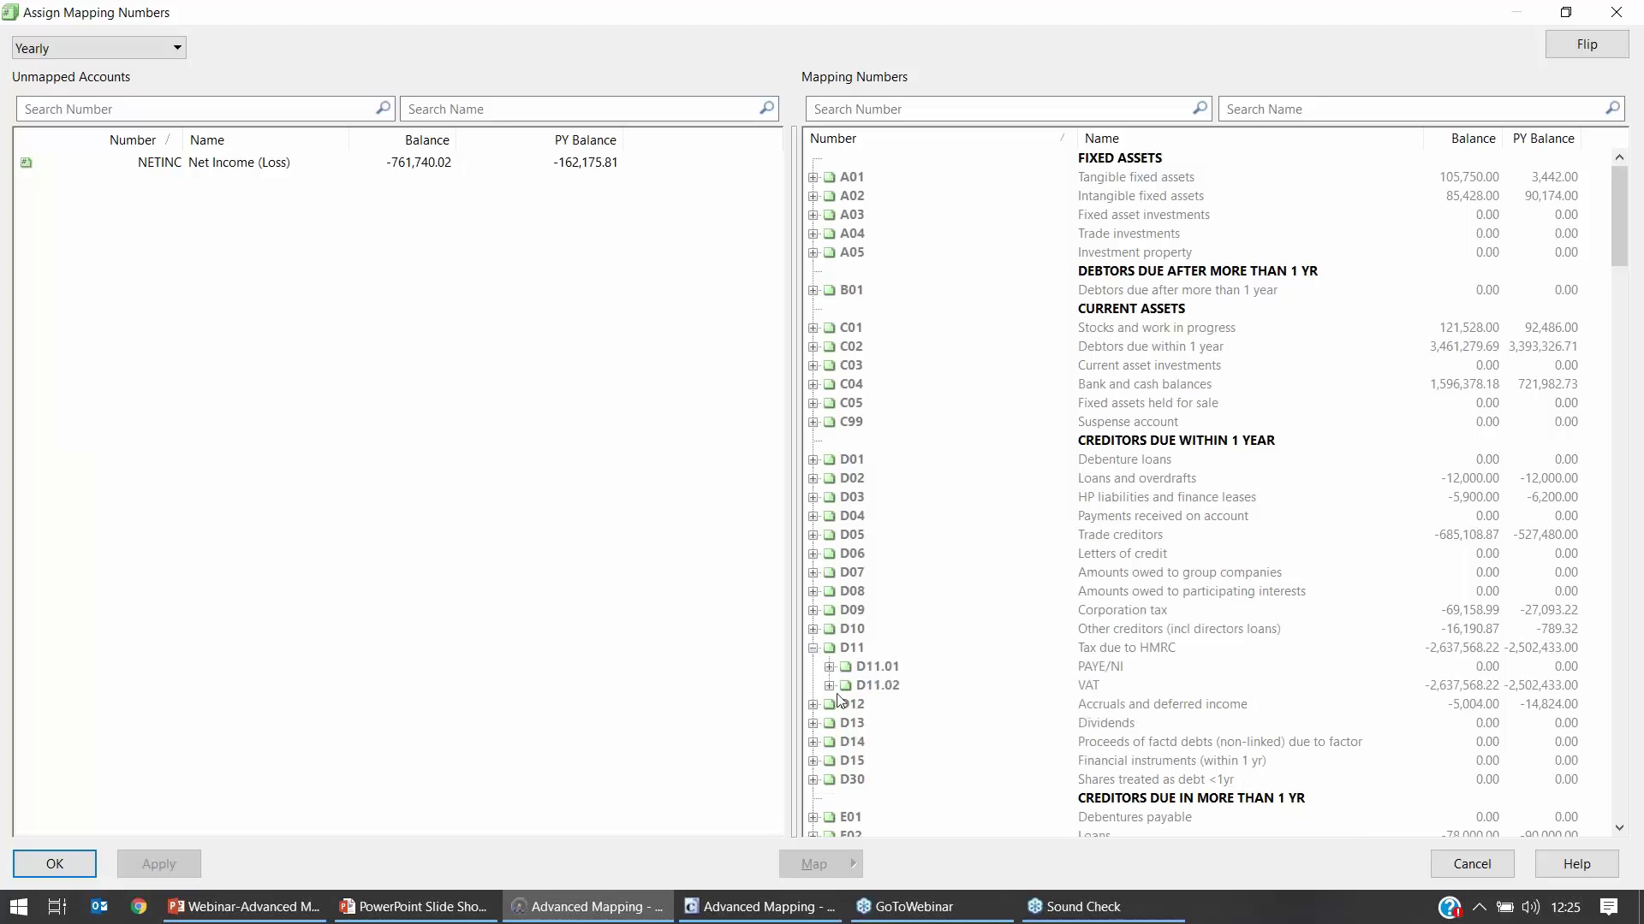
pyautogui.click(829, 686)
pyautogui.click(846, 705)
pyautogui.rightClick(924, 738)
pyautogui.click(1008, 428)
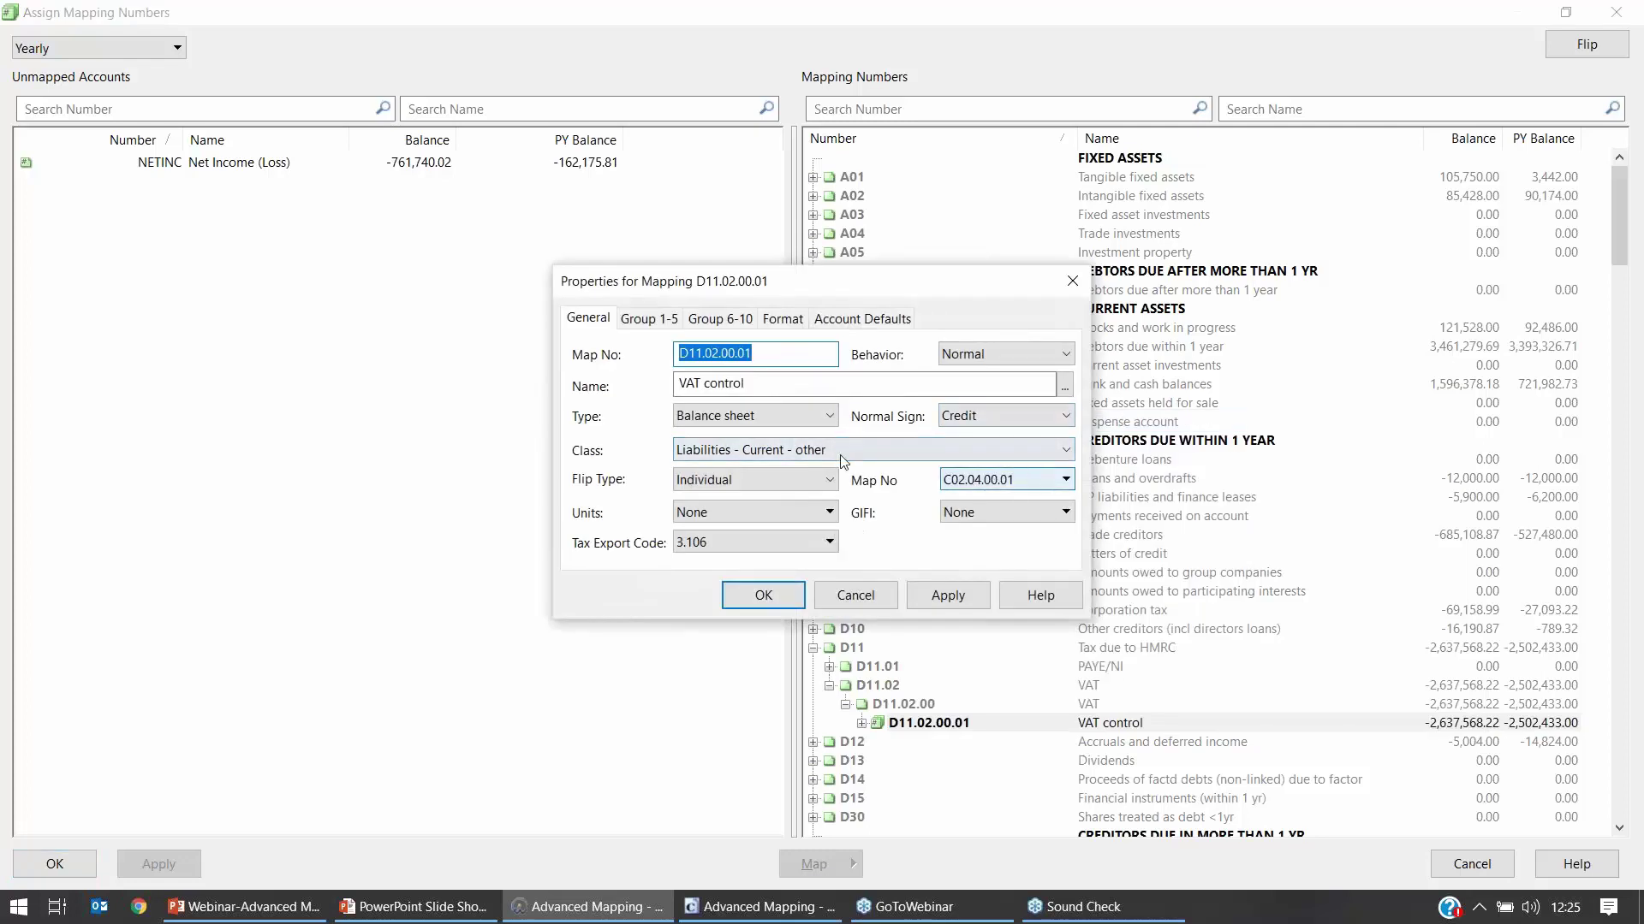
pyautogui.click(791, 480)
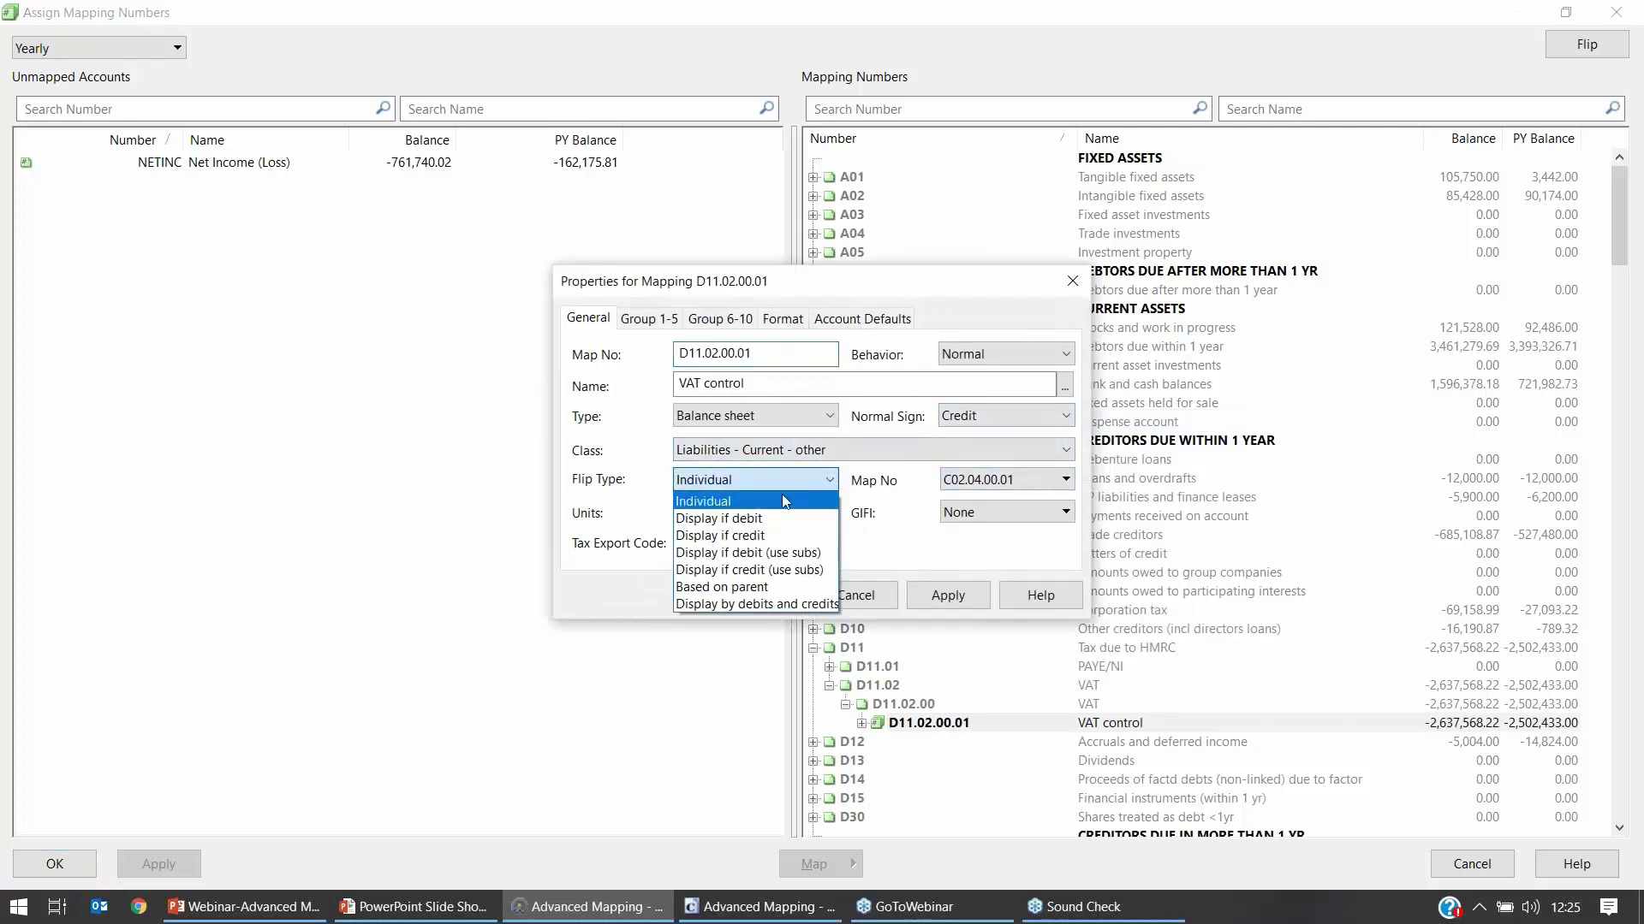
pyautogui.click(770, 536)
pyautogui.click(941, 603)
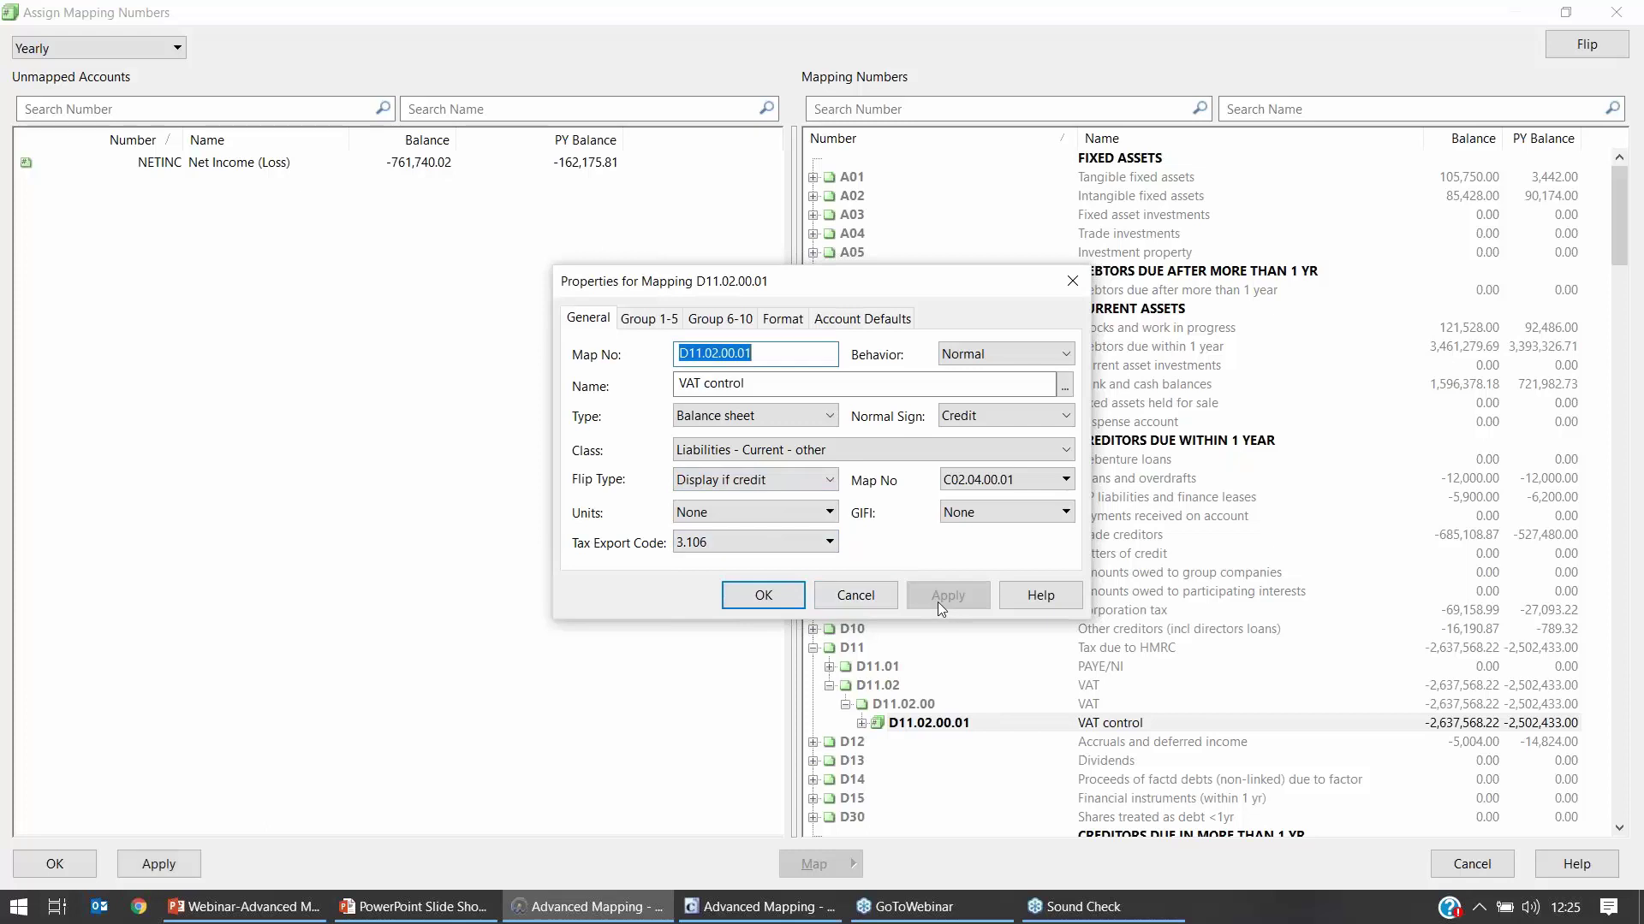
pyautogui.click(754, 599)
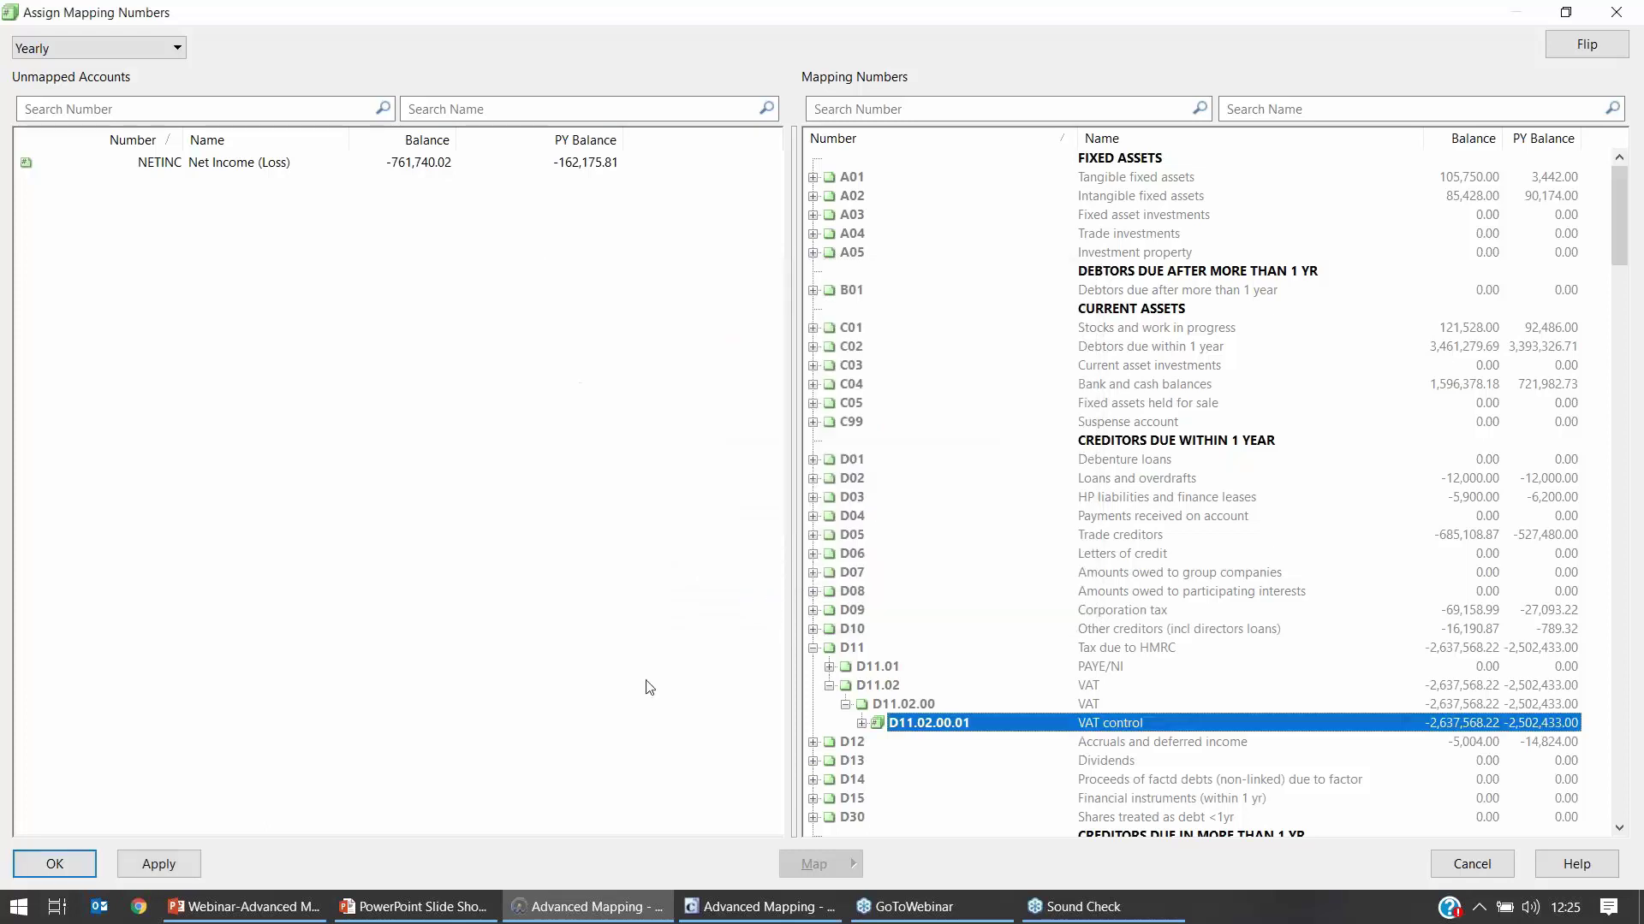
# Step: Apply the mapping change, close the mapping assignment, and view the Debtors note in the final accounts document
pyautogui.click(158, 865)
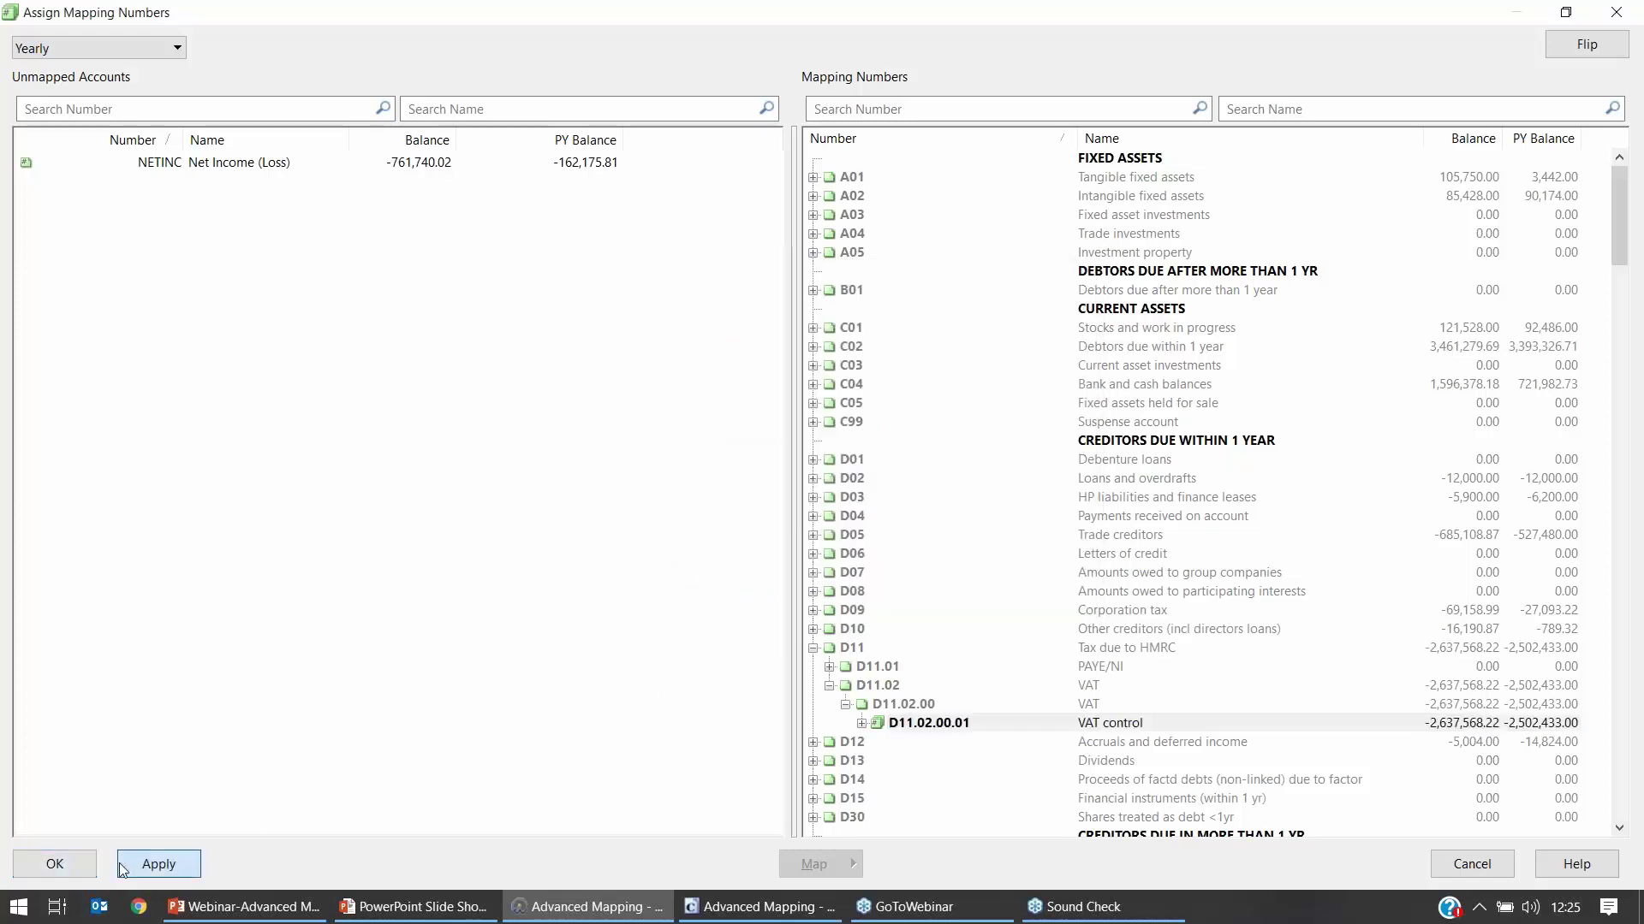
pyautogui.click(58, 865)
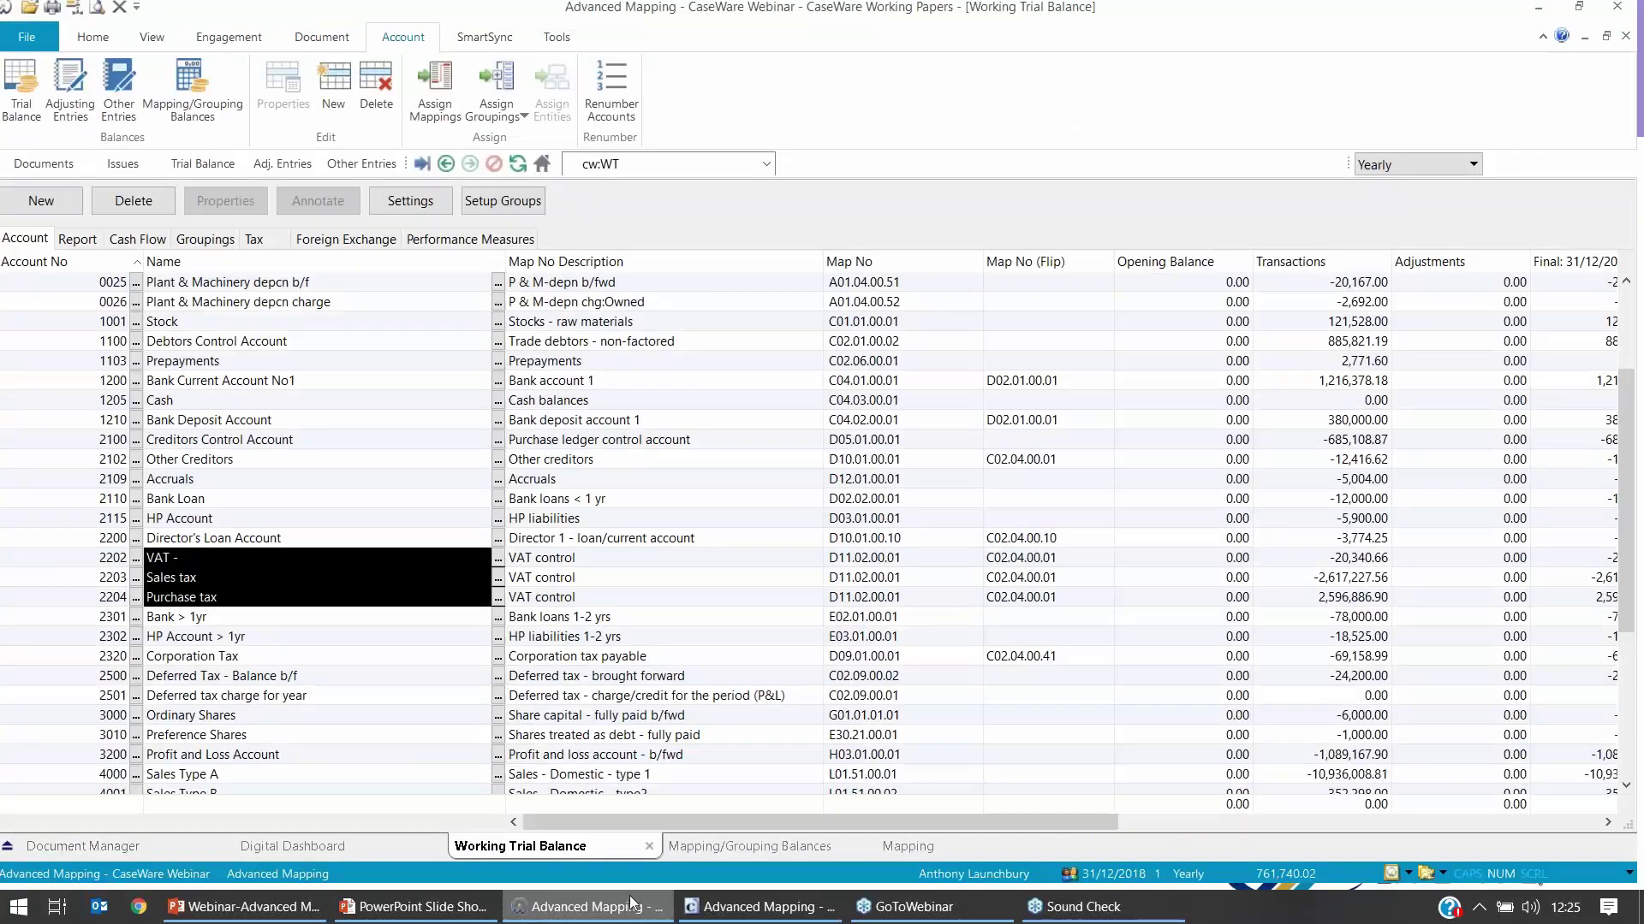
pyautogui.click(736, 904)
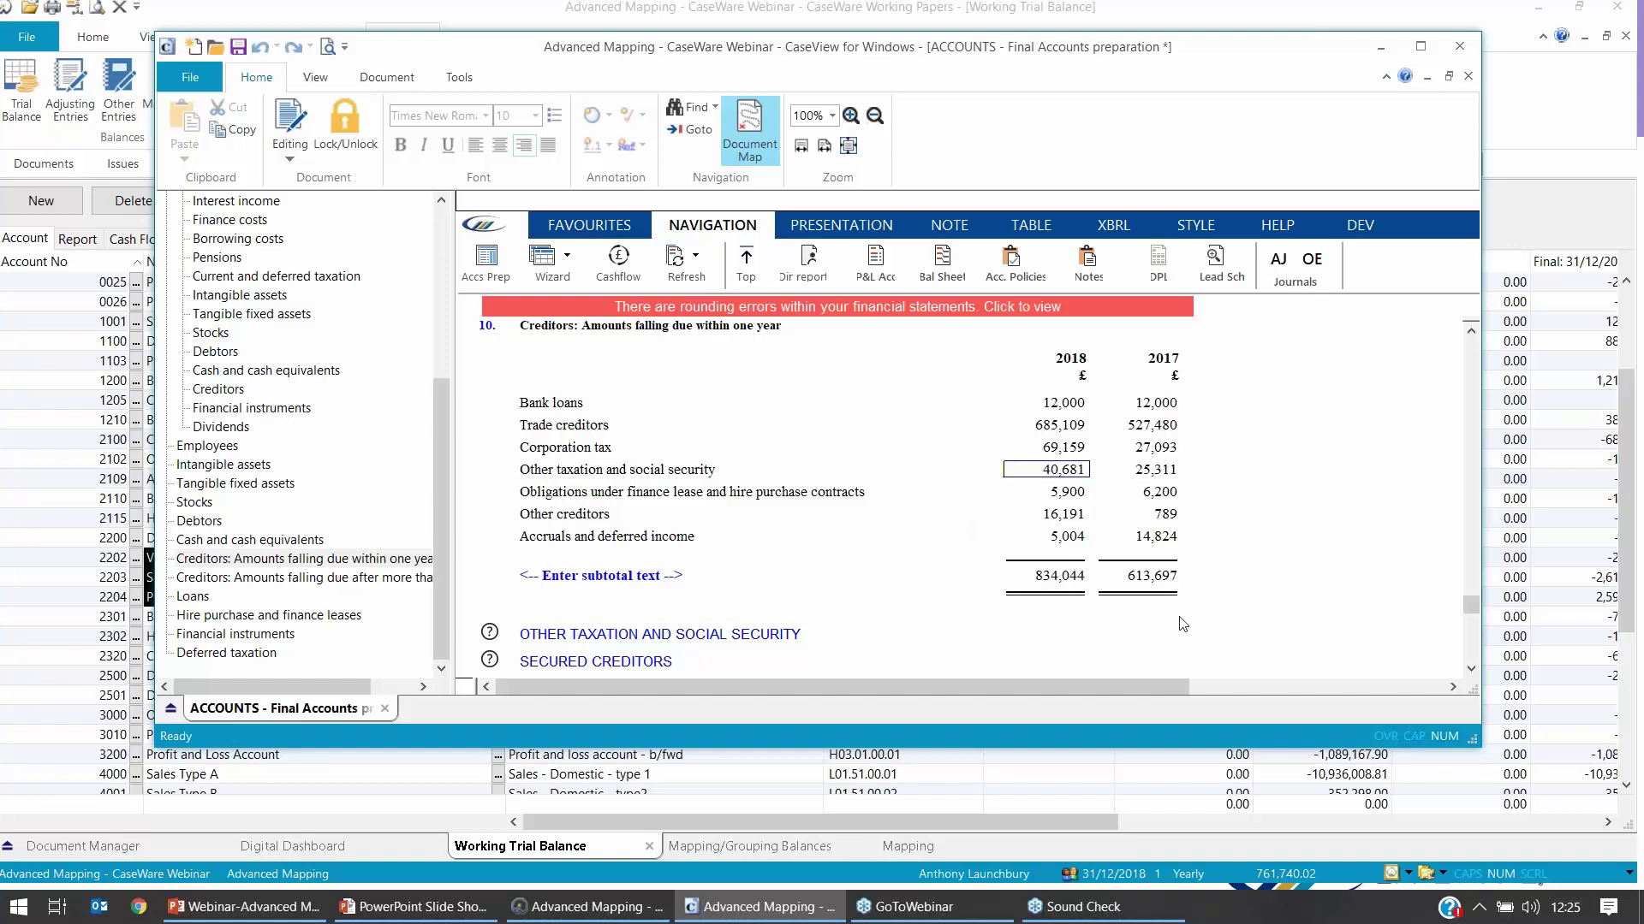
pyautogui.scroll(3, 1061, 501)
pyautogui.scroll(3, 1061, 501)
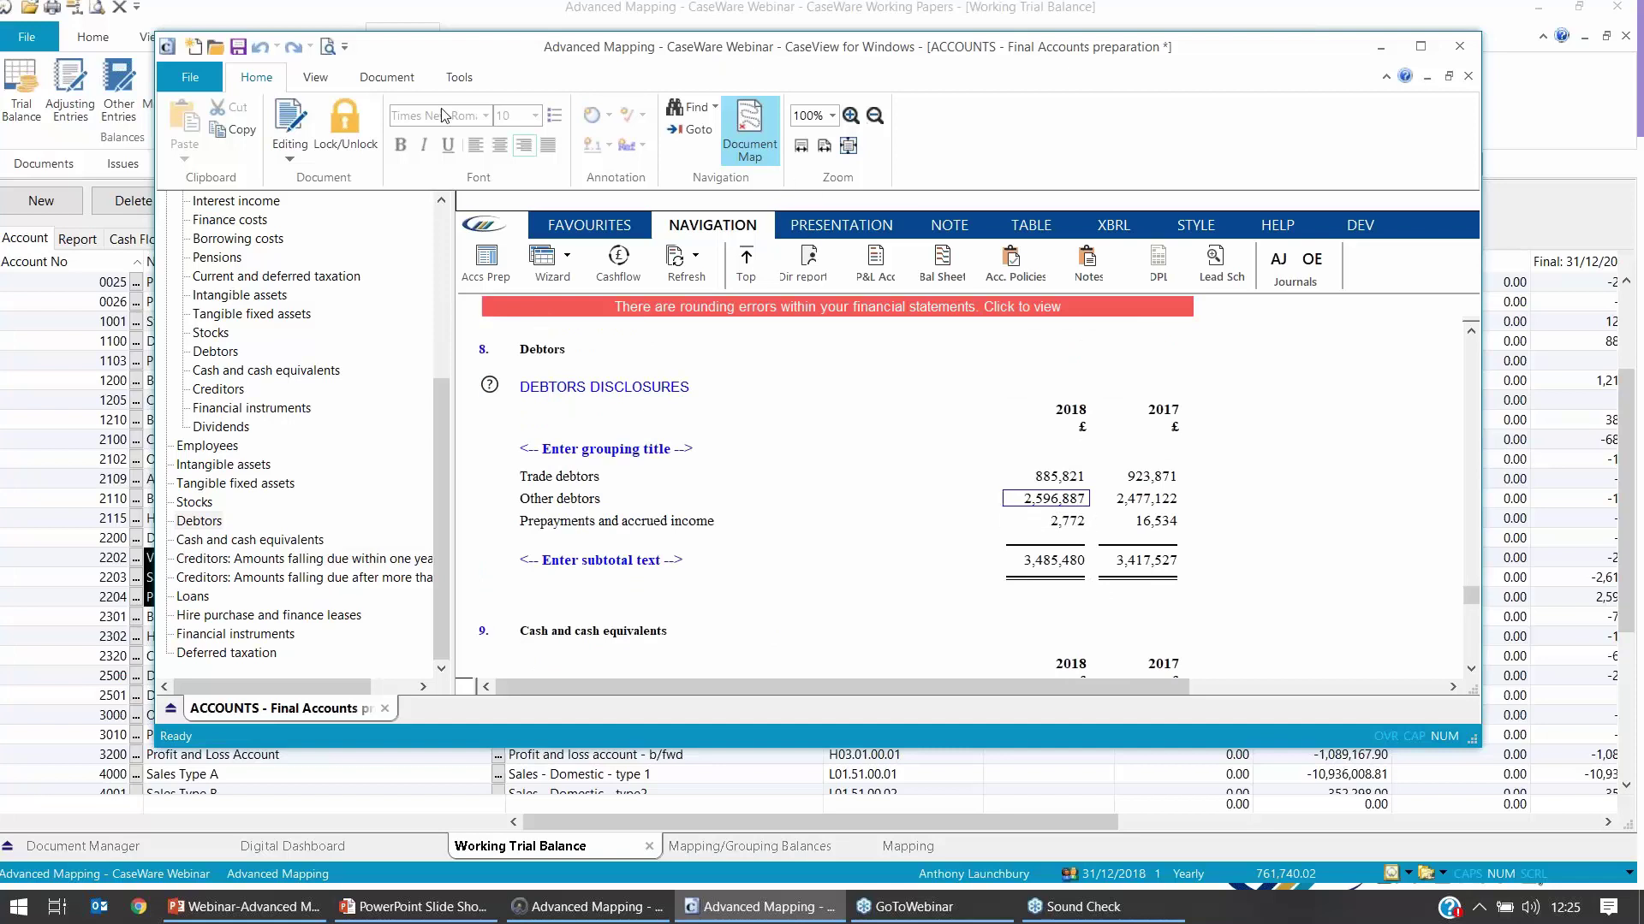
# Step: Examine Other taxation and social security in the one-year creditors note, show the Auto Recalculate option, and return to the trial balance
pyautogui.scroll(-10, 820, 457)
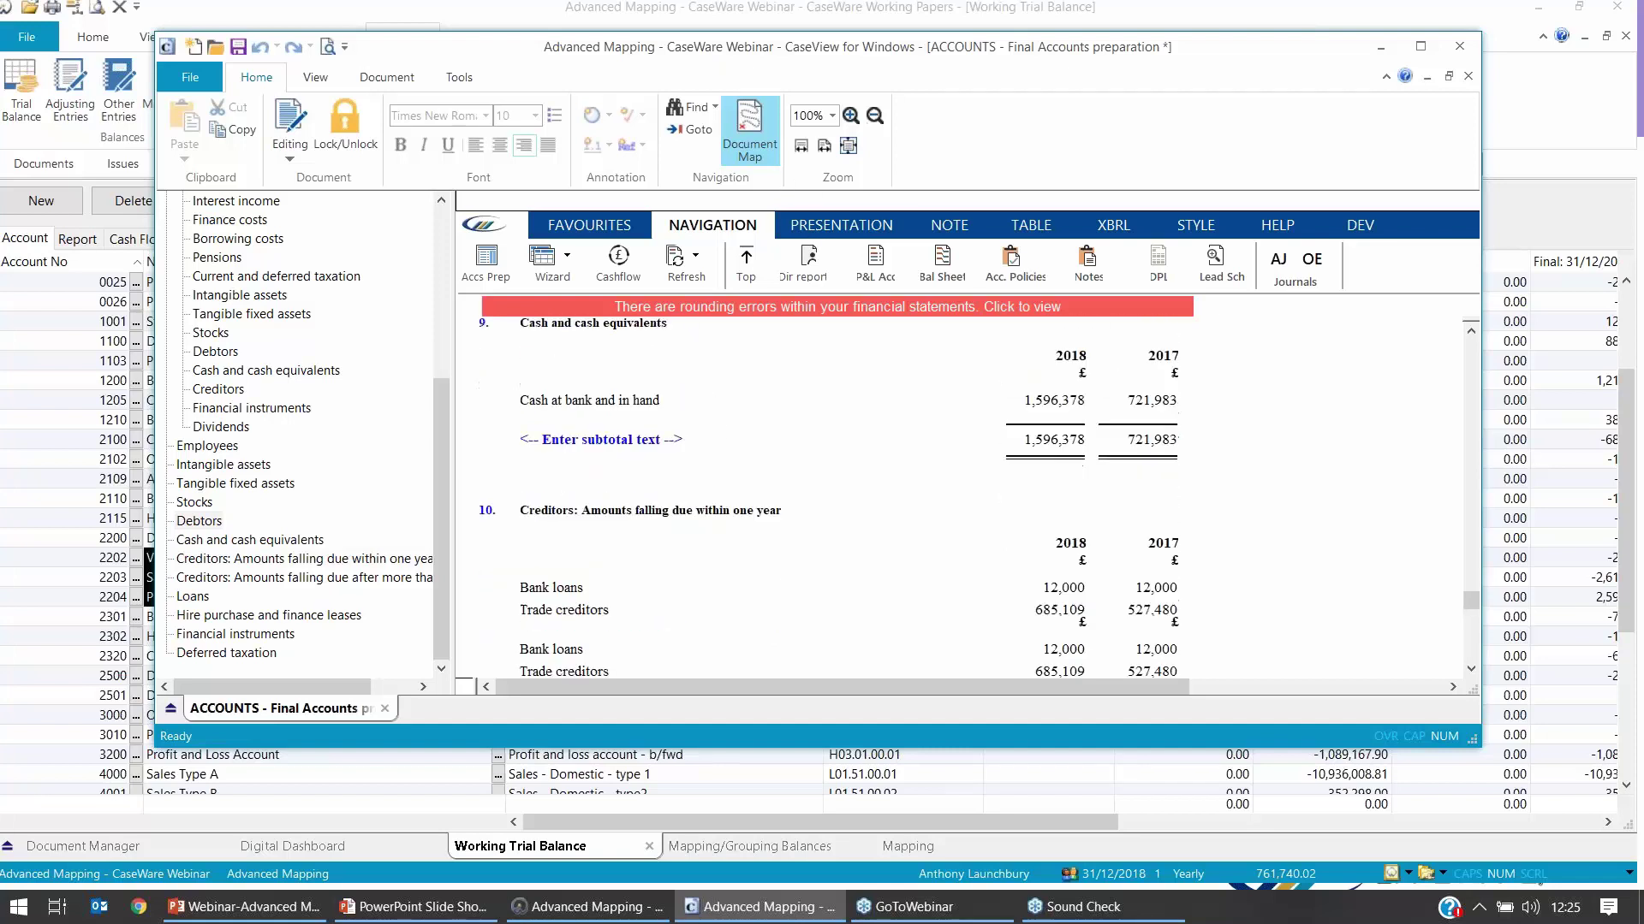
pyautogui.scroll(3, 1060, 535)
pyautogui.click(1060, 532)
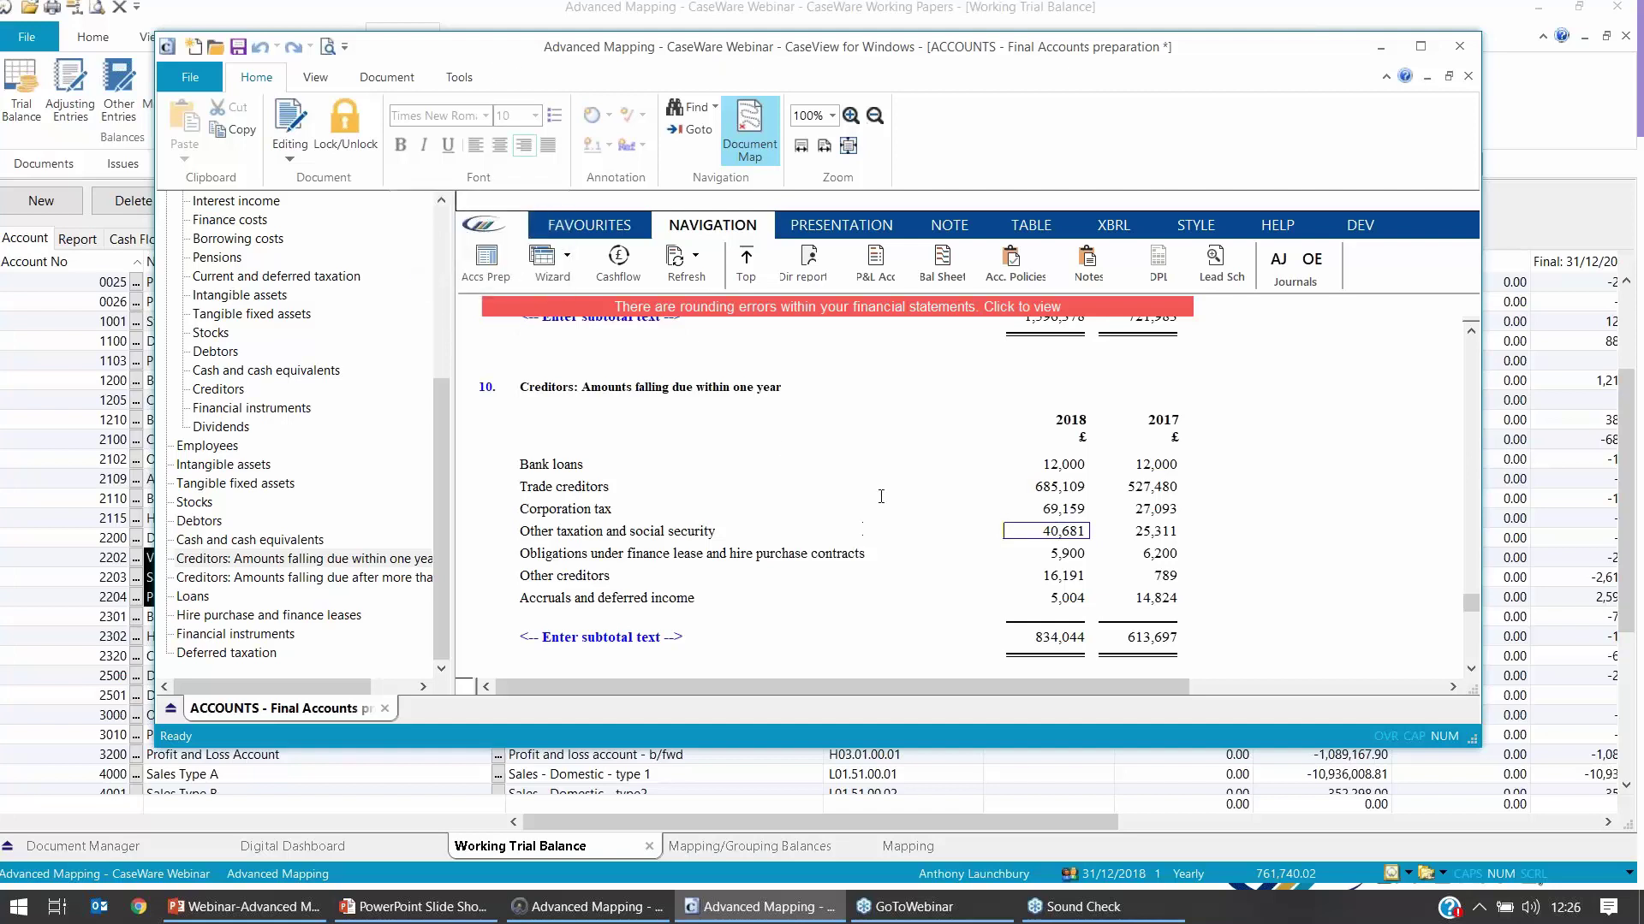
pyautogui.click(458, 77)
pyautogui.click(221, 130)
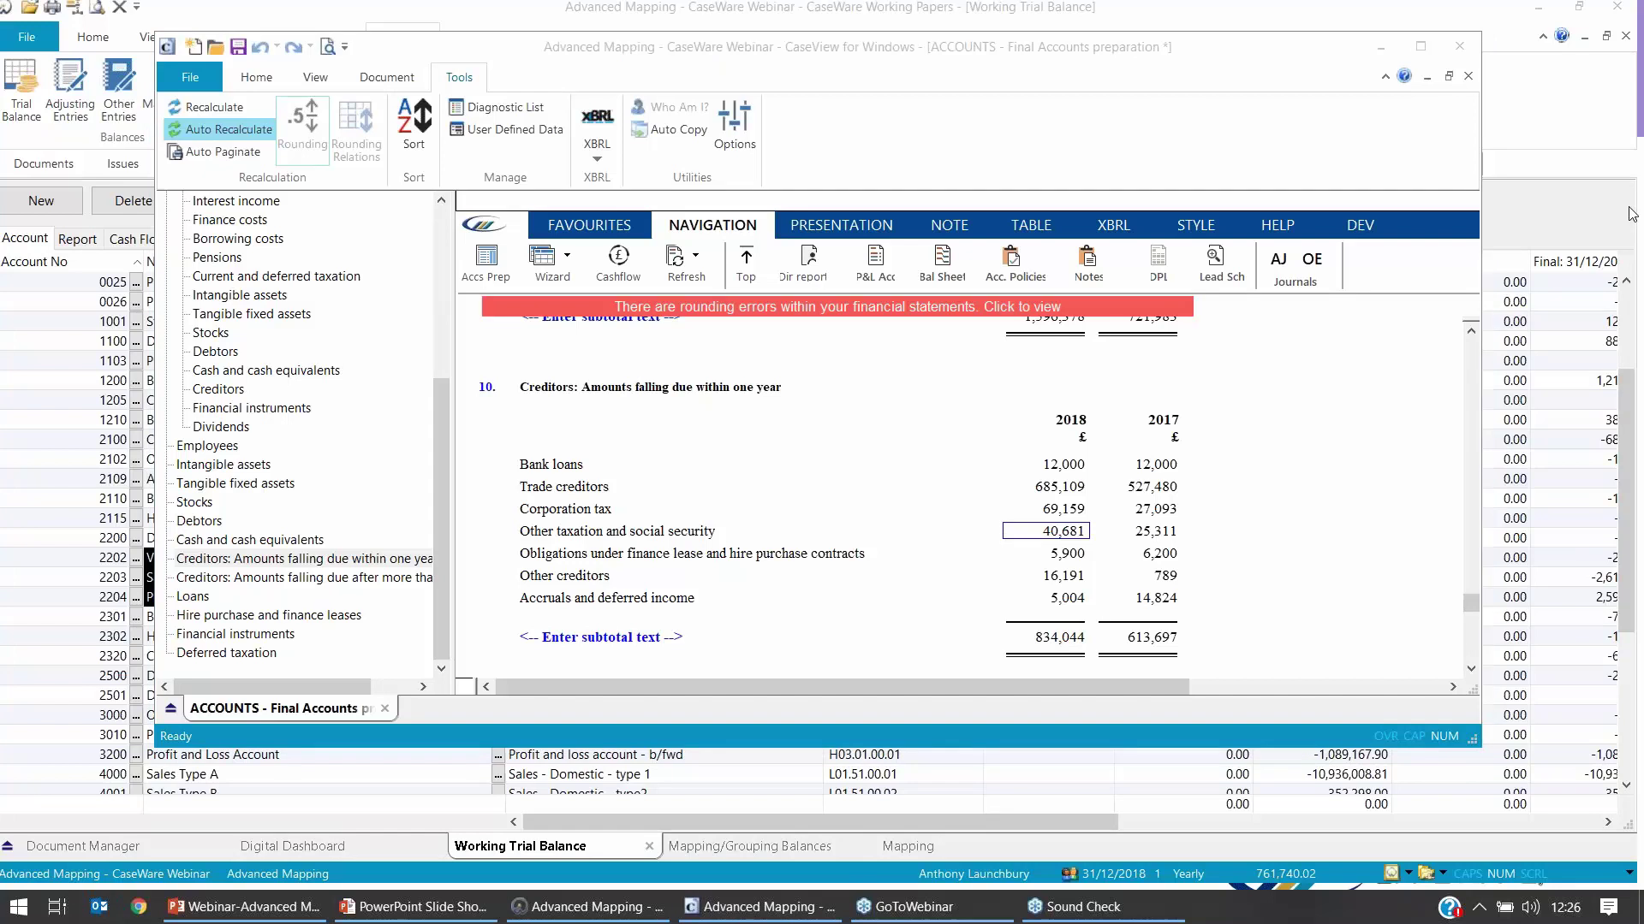
pyautogui.click(1512, 236)
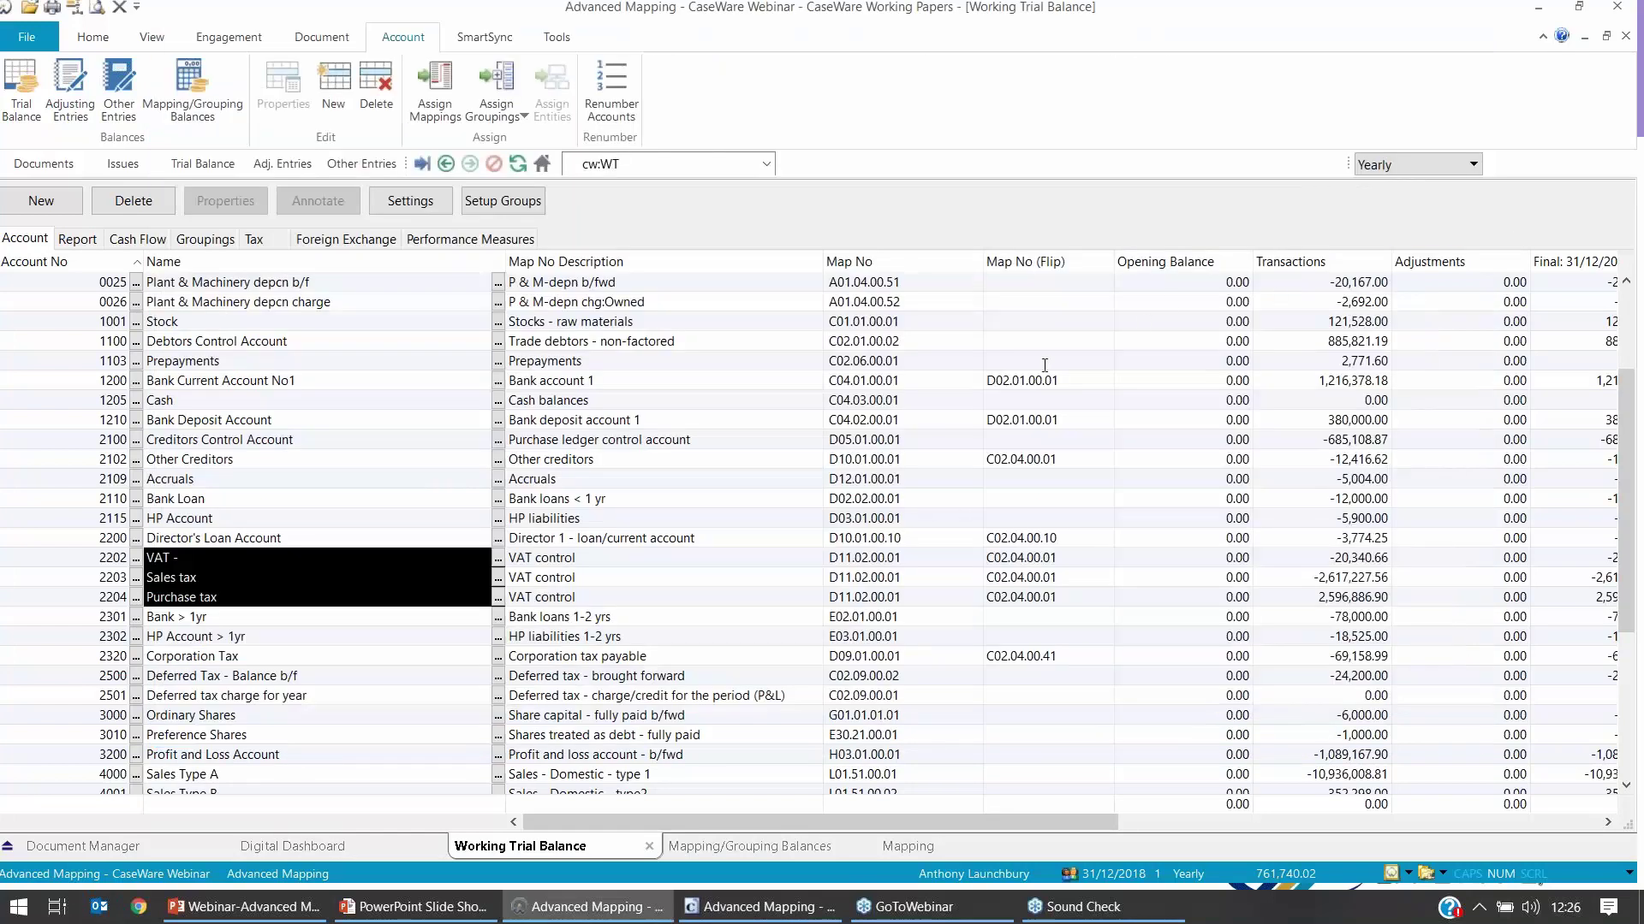
# Step: Reopen the mapping number assignment, browse the mapping structure as far as the trading accounts, and expand a group within cost of sales
pyautogui.click(452, 109)
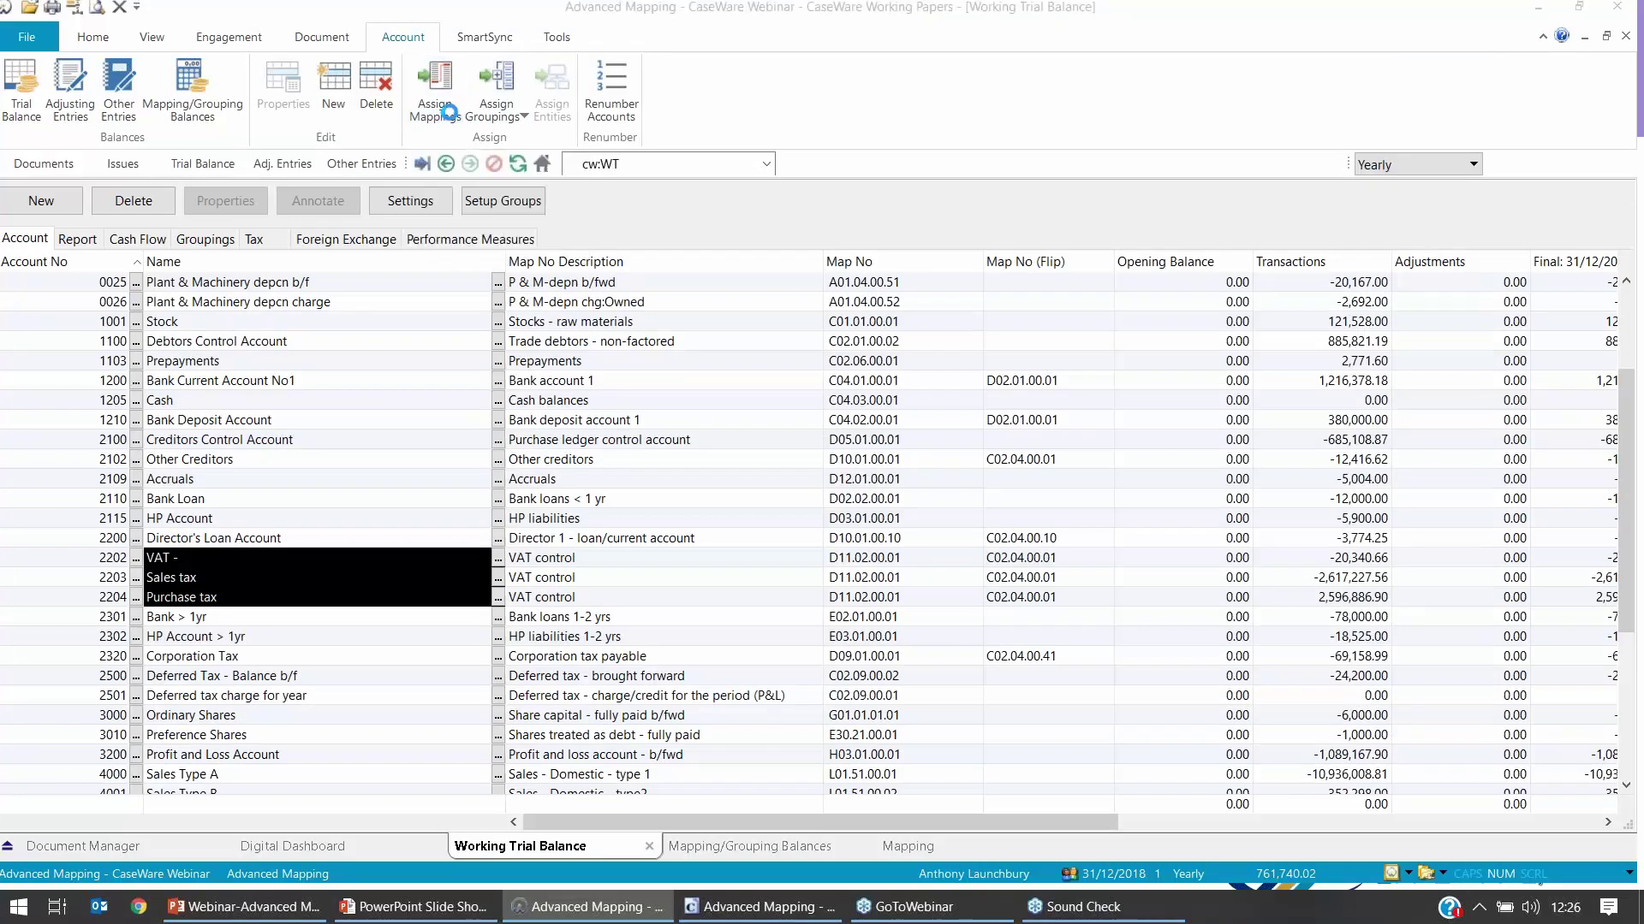
pyautogui.scroll(-1, 909, 473)
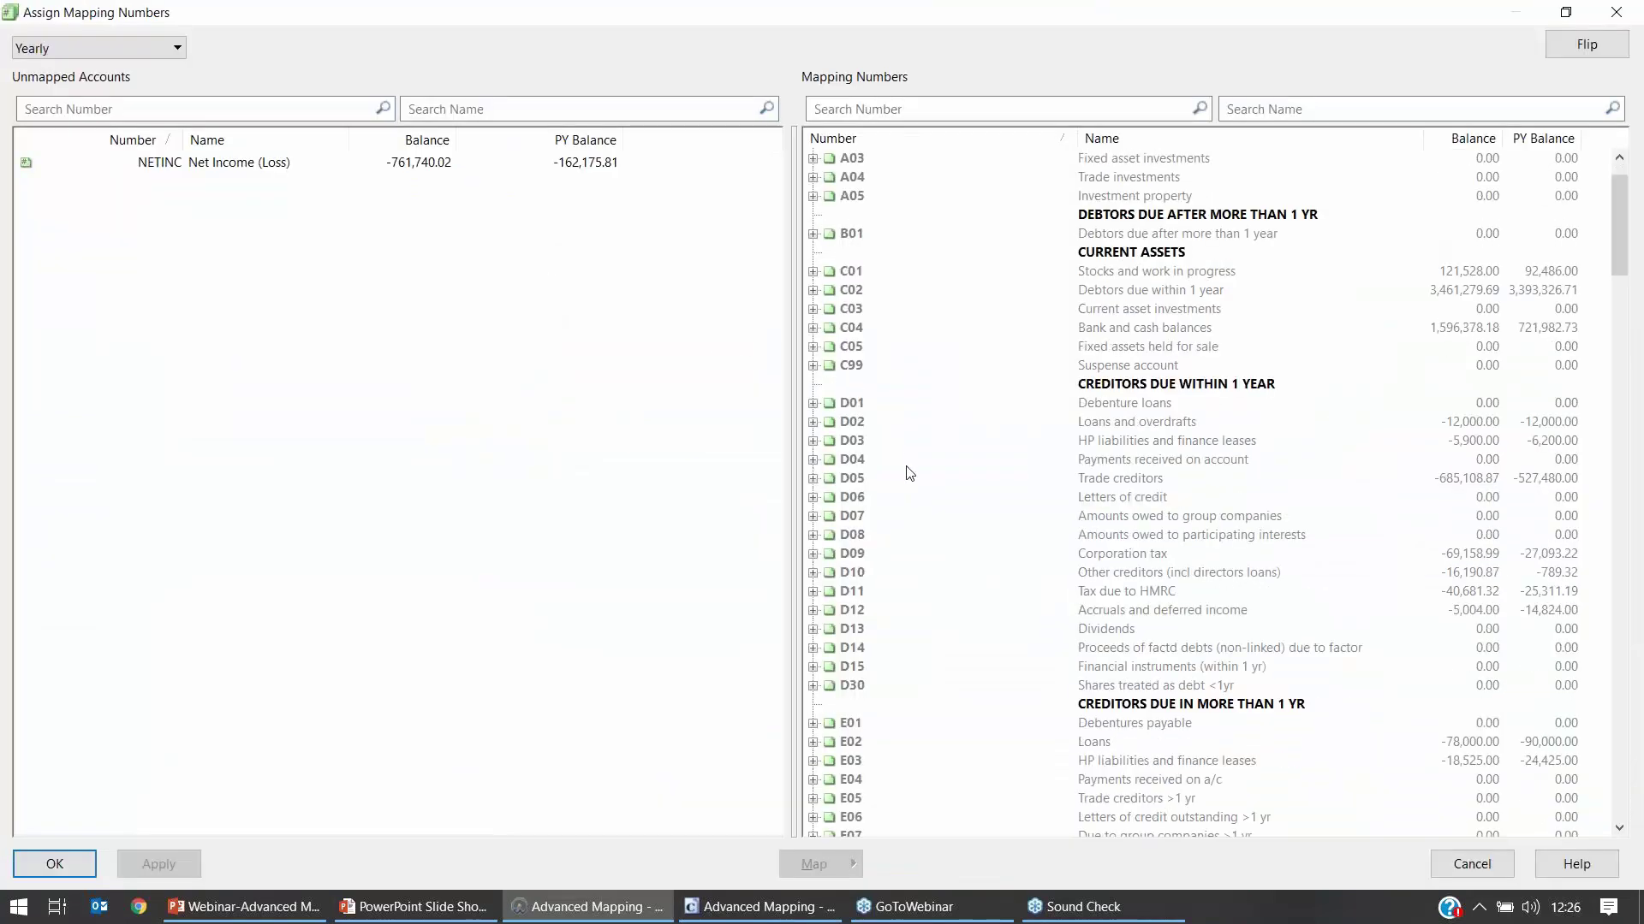
pyautogui.scroll(-15, 846, 611)
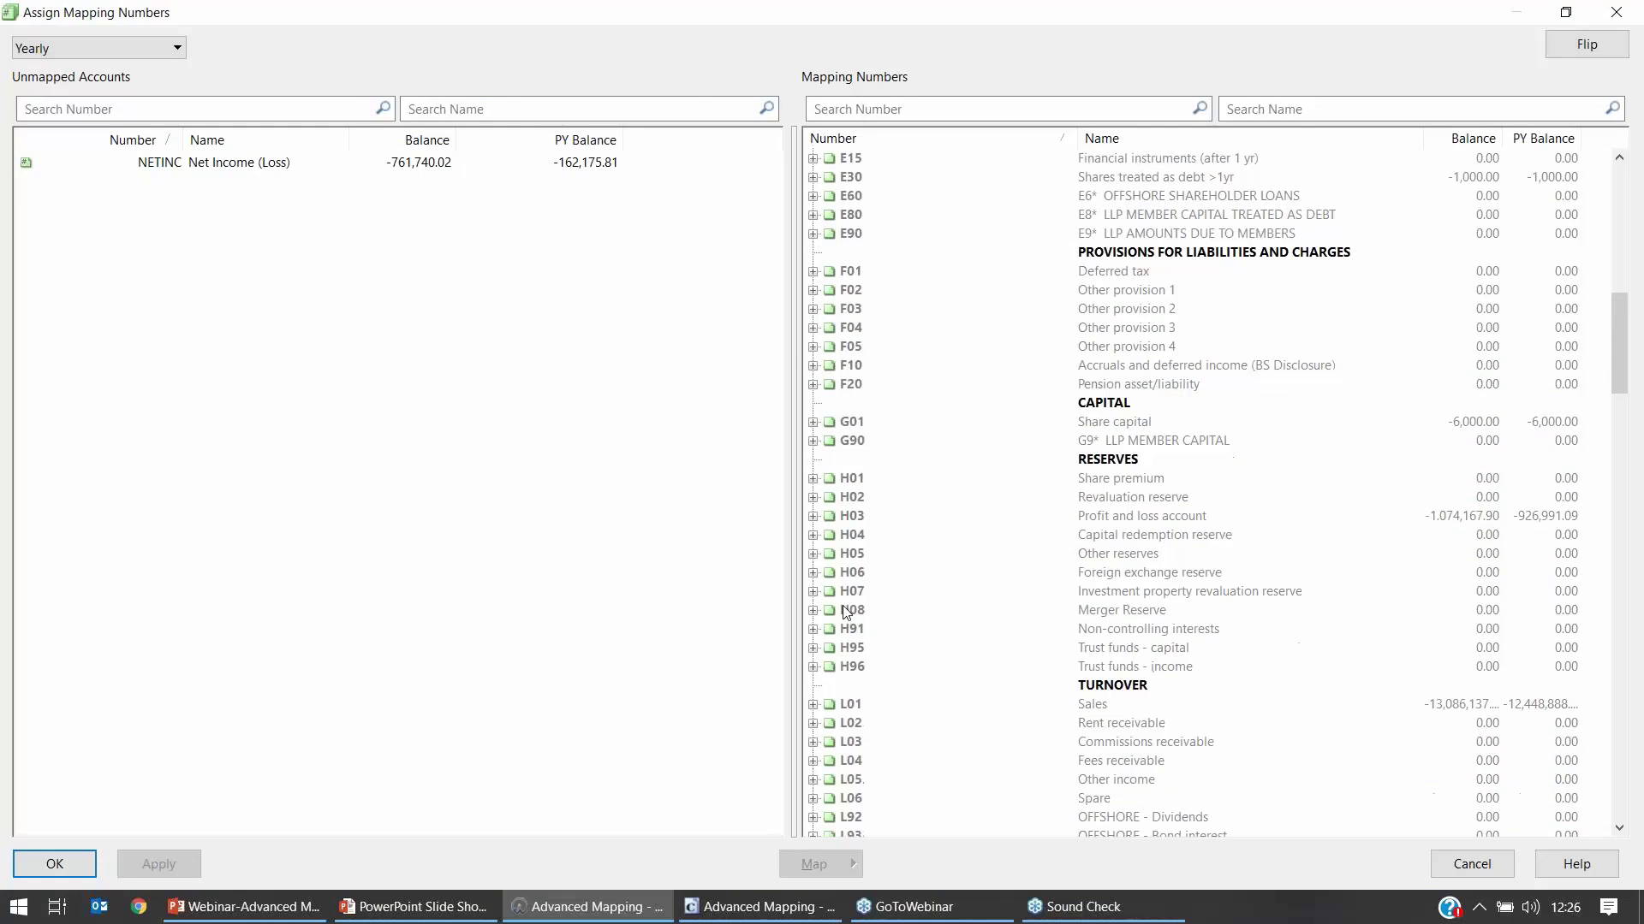
pyautogui.scroll(-2, 846, 610)
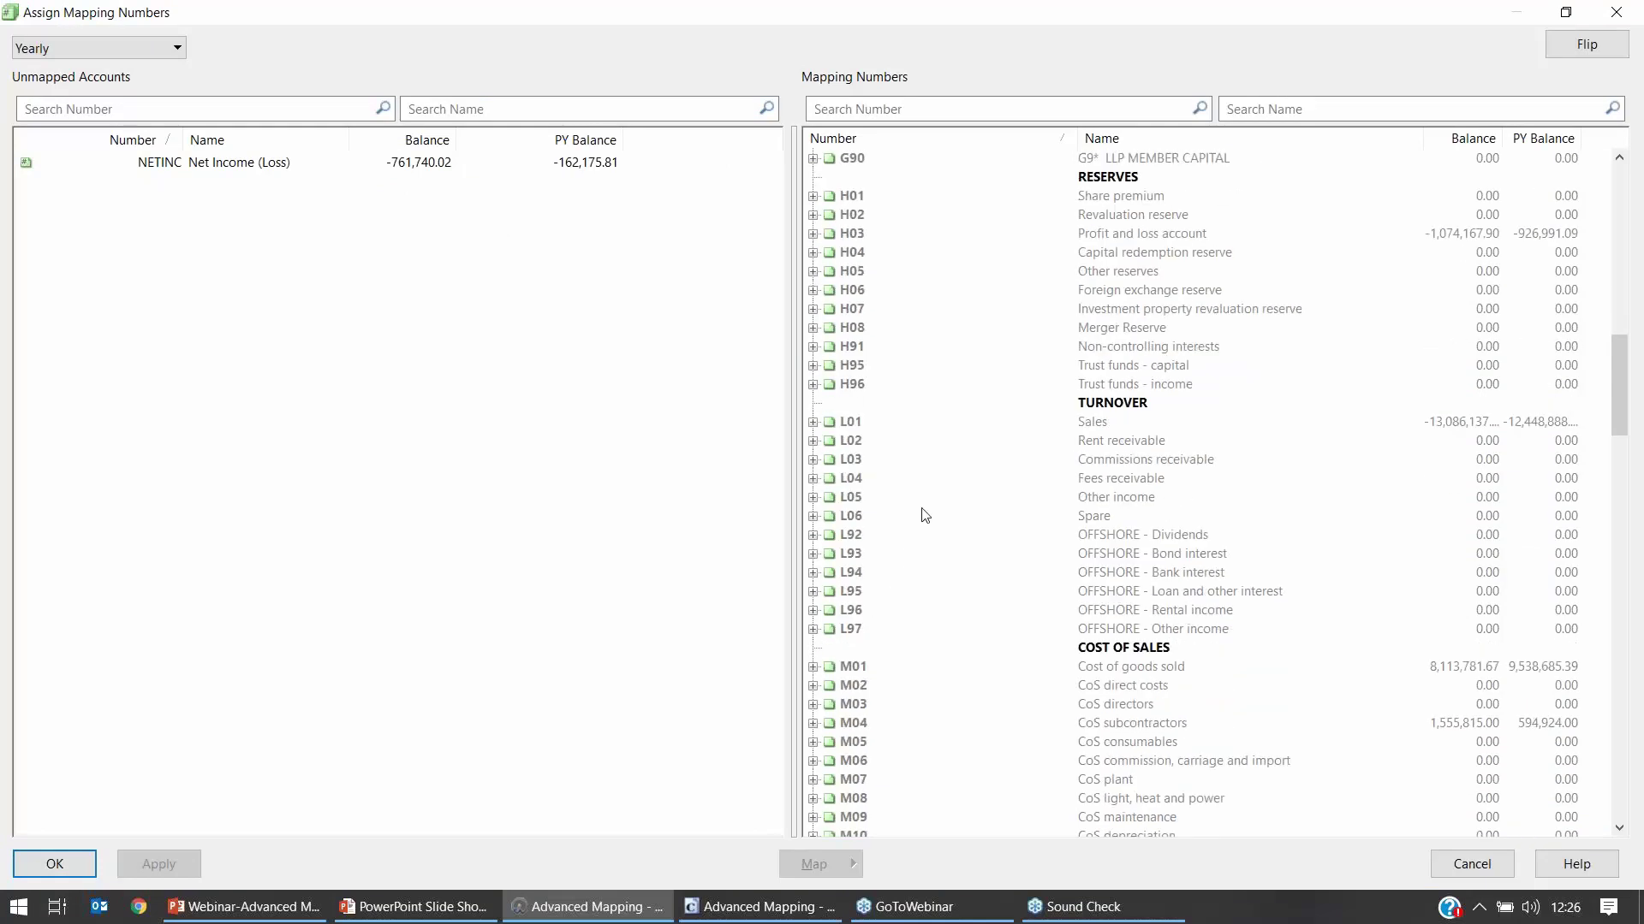
pyautogui.scroll(-1, 912, 489)
pyautogui.scroll(-11, 912, 489)
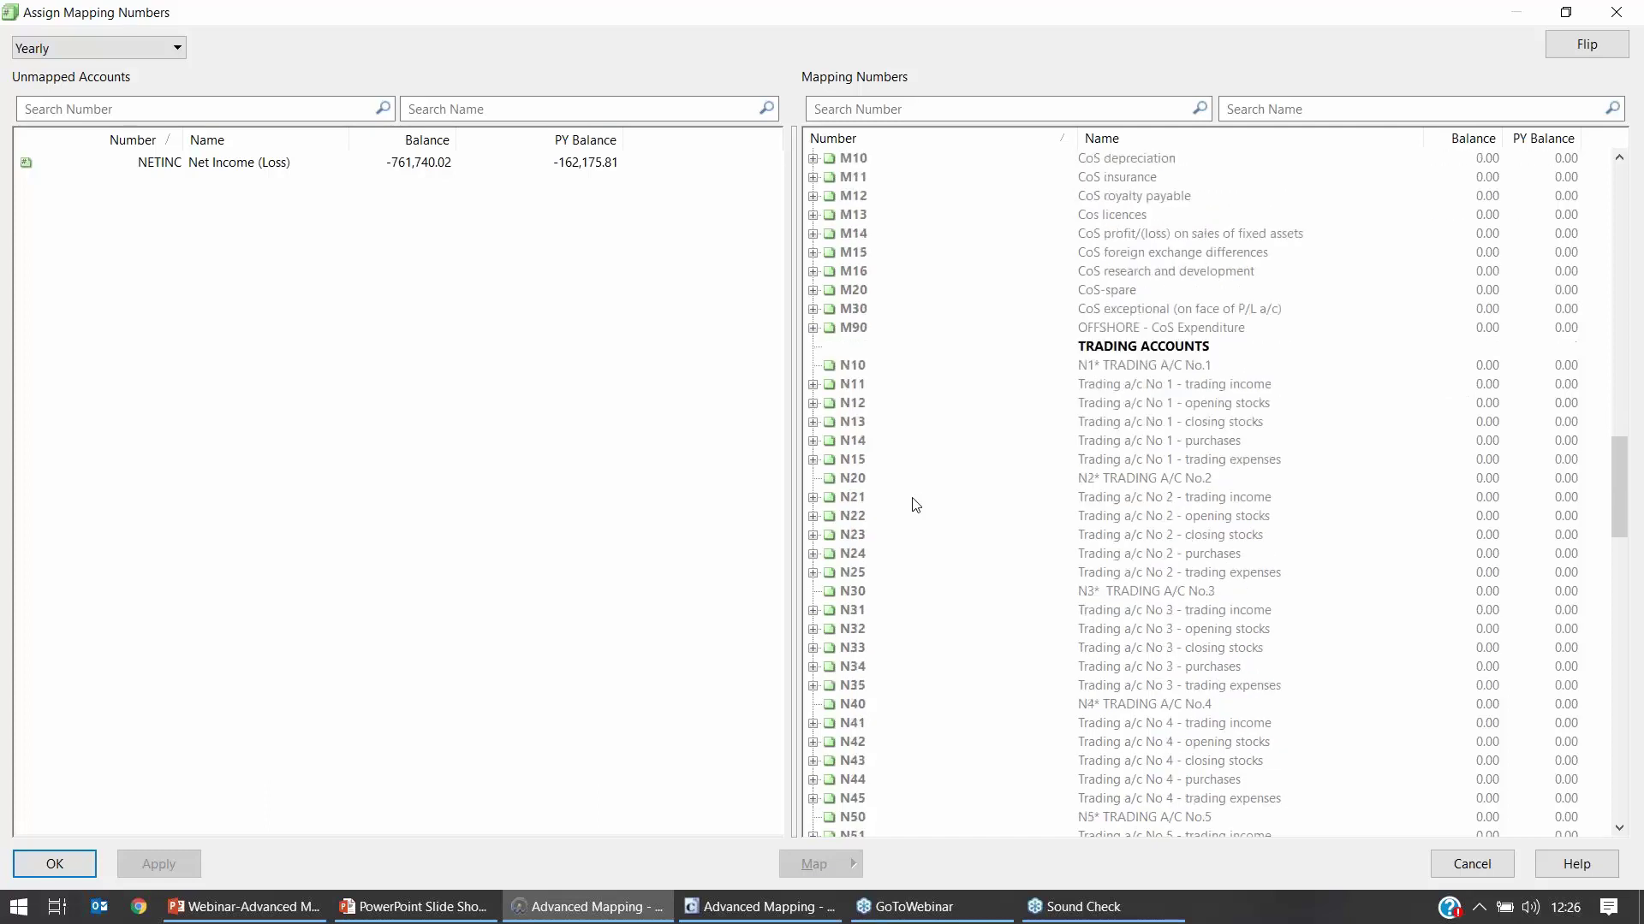
pyautogui.scroll(5, 1078, 365)
pyautogui.click(814, 573)
pyautogui.click(828, 460)
pyautogui.click(846, 479)
# Step: Find mapping Q03 (Distribution - spare) under distribution expenses and expand it to show its spare mapping numbers
pyautogui.scroll(-15, 873, 514)
pyautogui.scroll(-6, 993, 514)
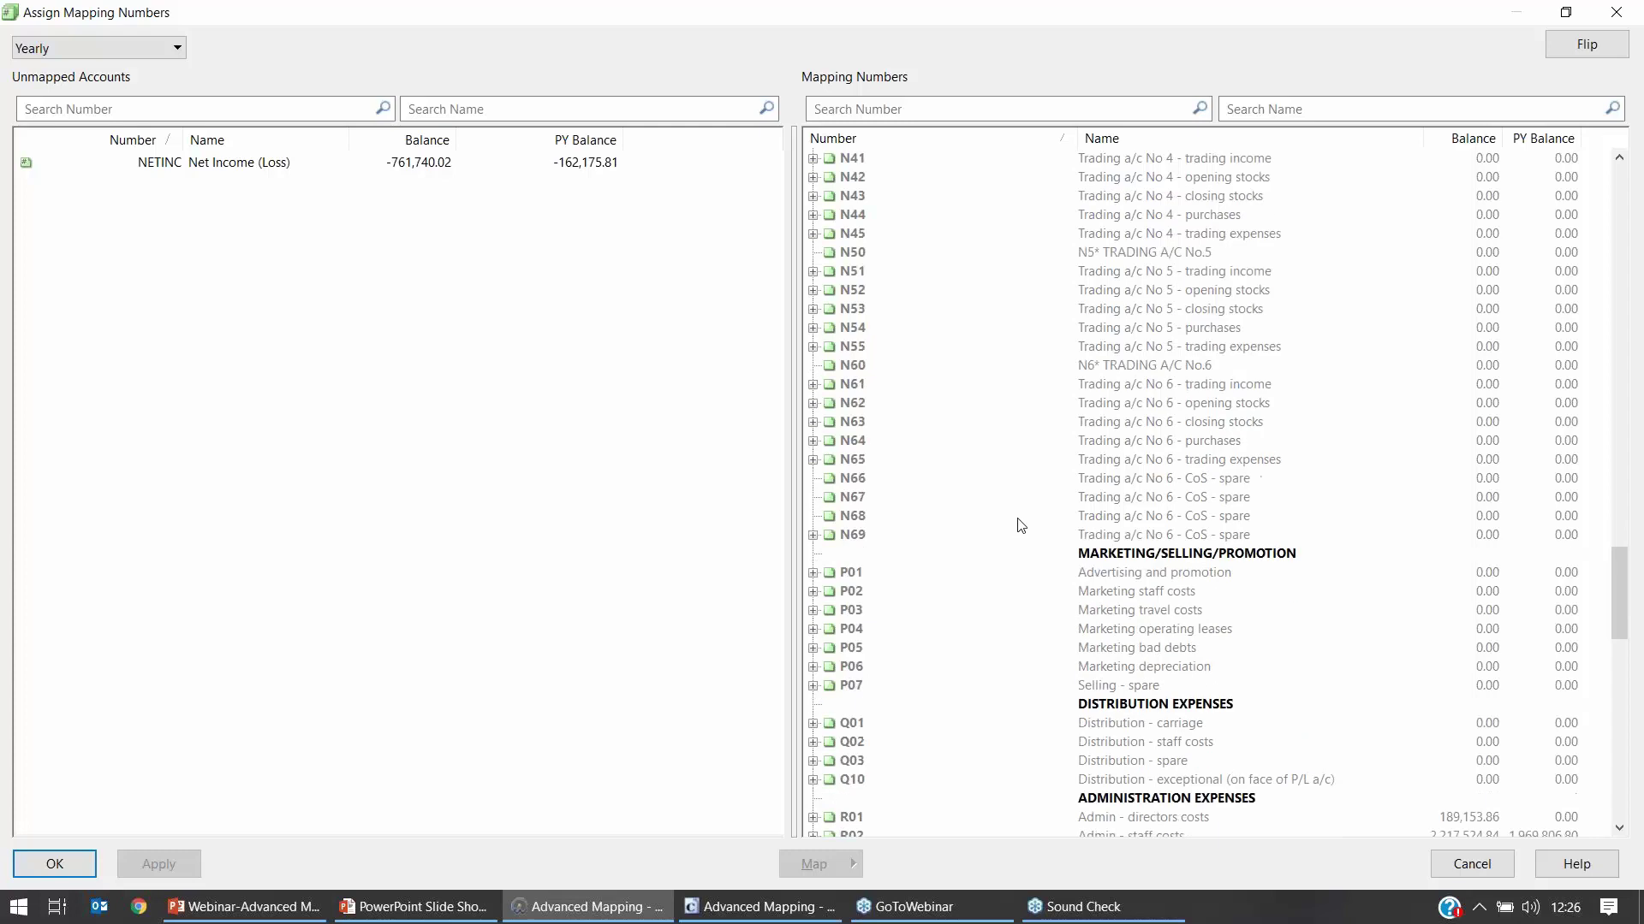
pyautogui.scroll(-2, 1071, 475)
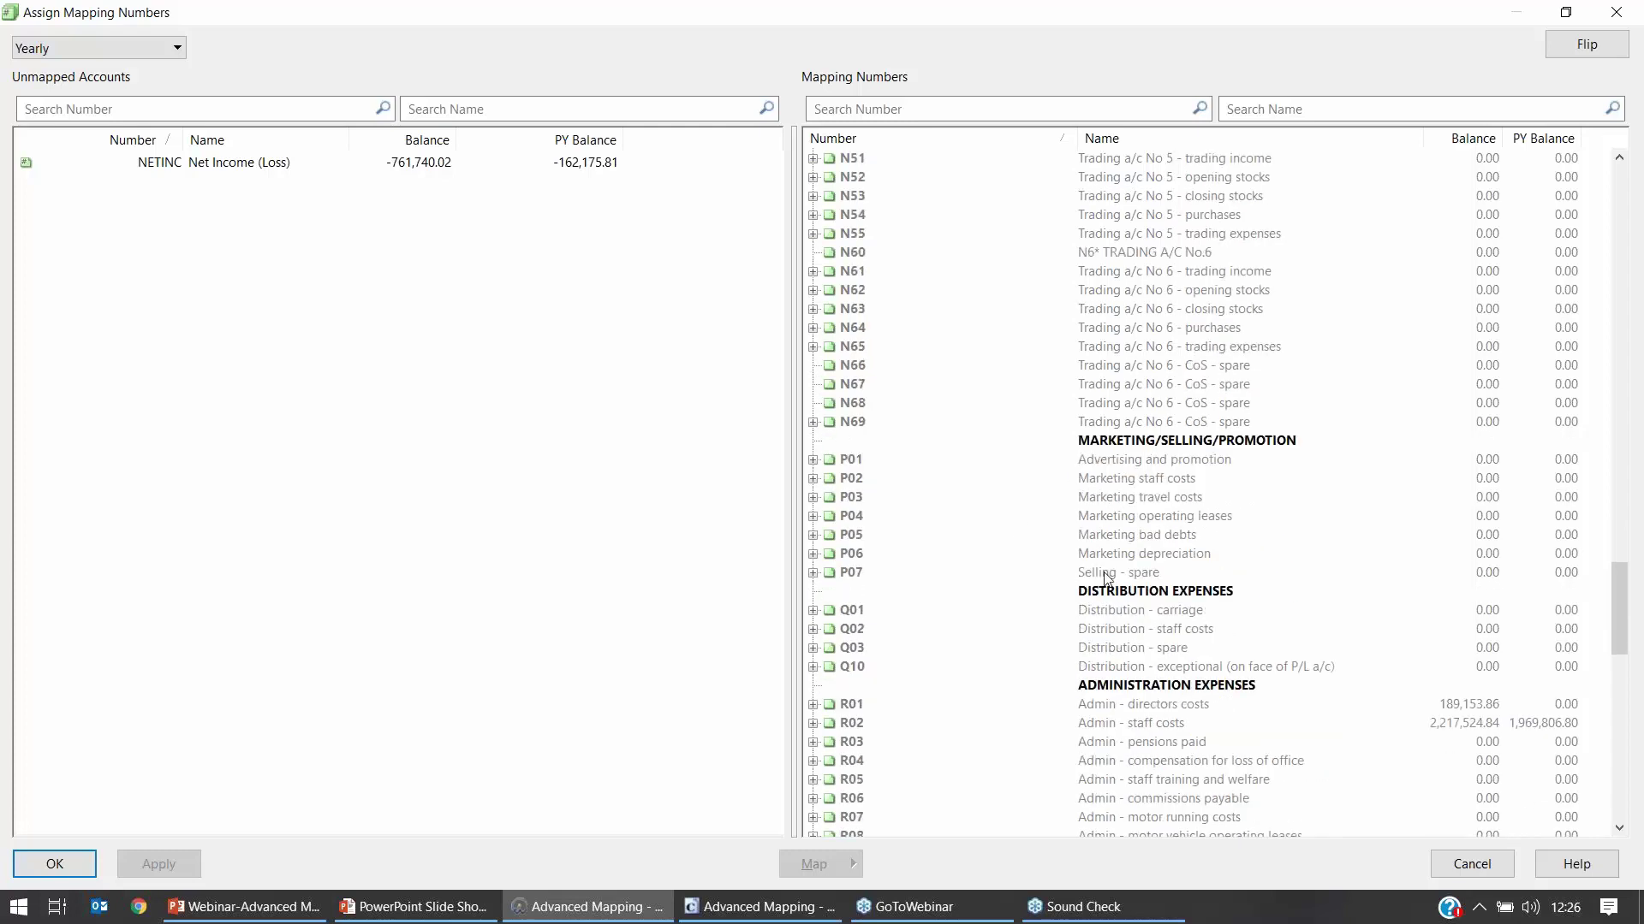
pyautogui.click(1105, 572)
pyautogui.scroll(-2, 1138, 675)
pyautogui.click(1132, 539)
pyautogui.click(815, 536)
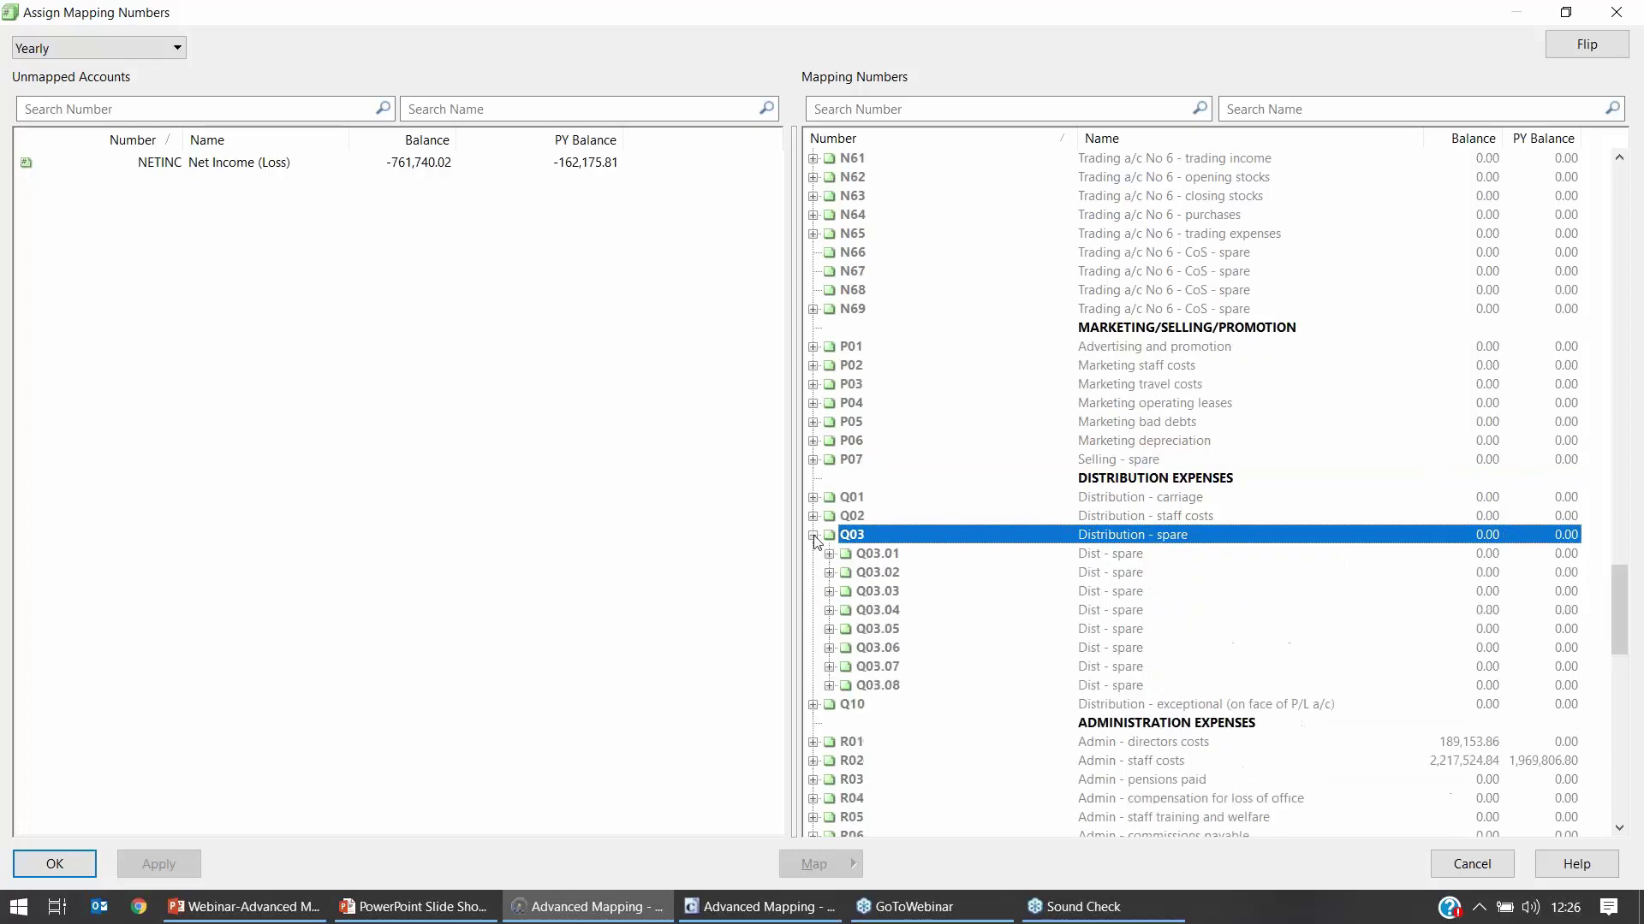
# Step: Expand R02 (Admin - staff costs) through R02.80 to the mapping numbers under R02.80.00 (Staff salaries and PHI)
pyautogui.scroll(-3, 836, 577)
pyautogui.click(813, 593)
pyautogui.click(829, 611)
pyautogui.doubleClick(852, 631)
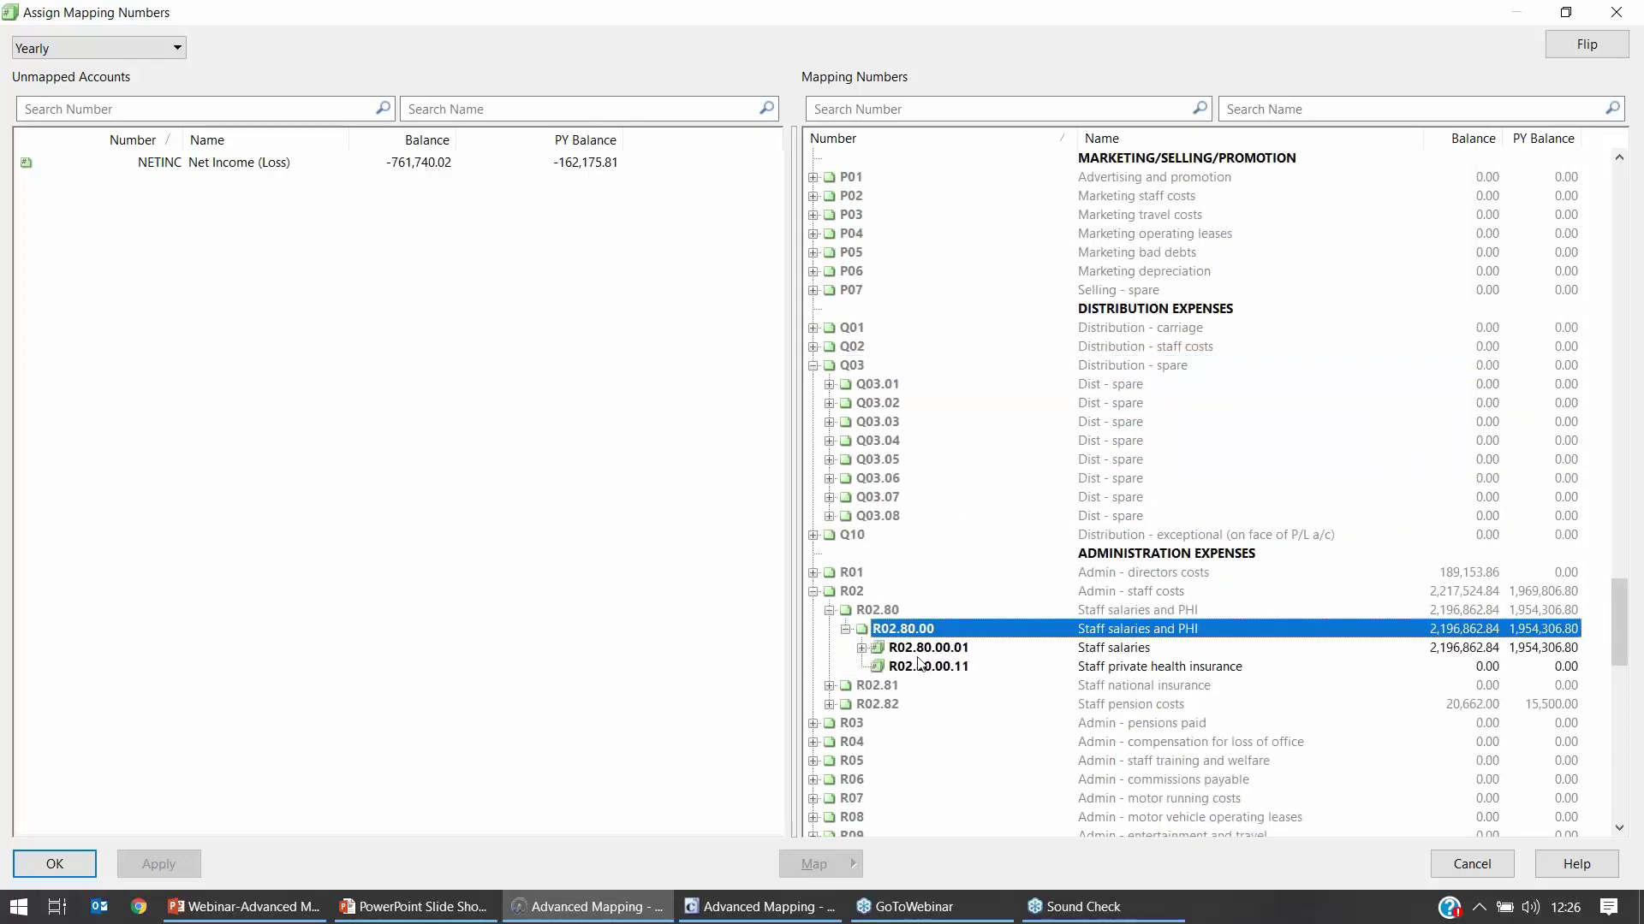
# Step: Open the new mapping number form from R02.80.00.11 (Staff private health insurance) and cancel it
pyautogui.rightClick(950, 667)
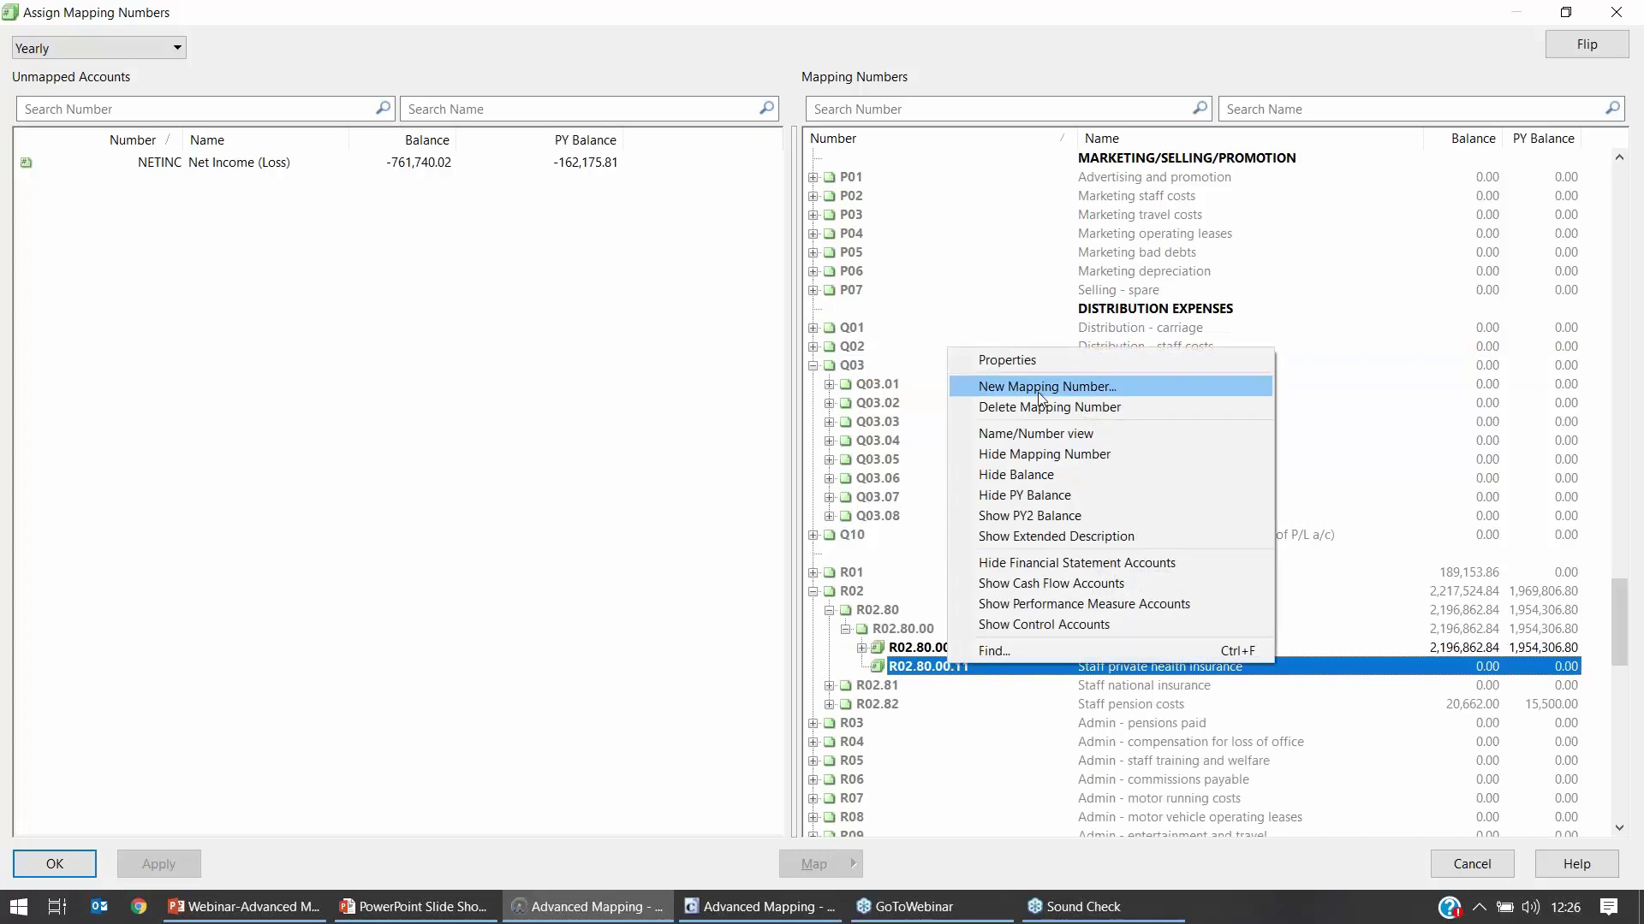
pyautogui.click(1037, 387)
pyautogui.click(1018, 385)
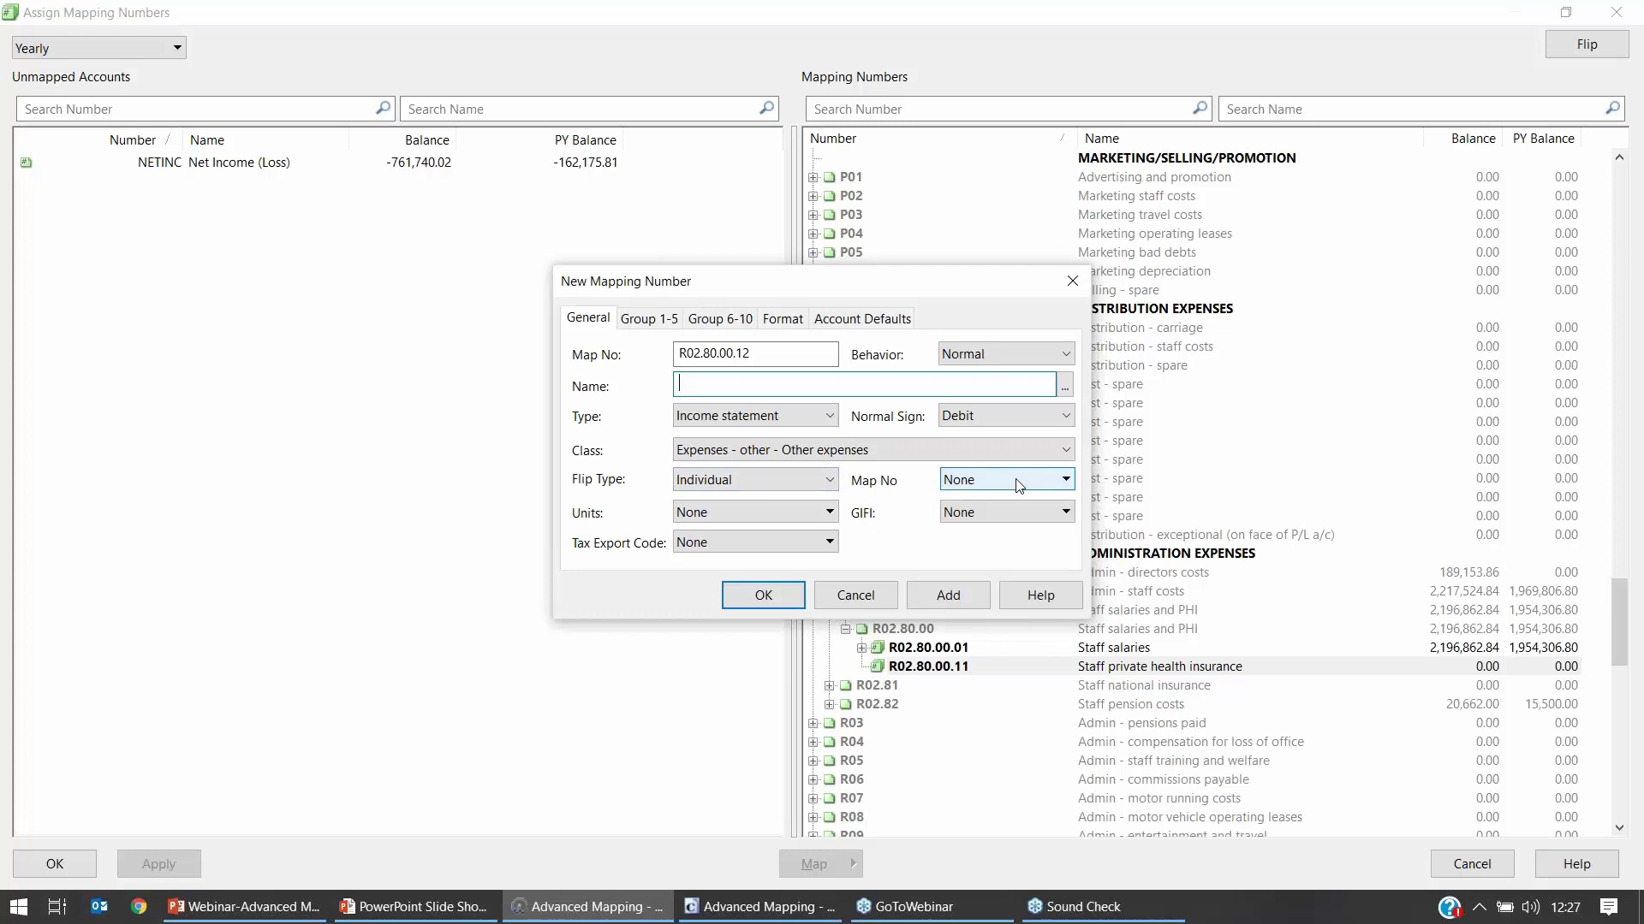
pyautogui.click(855, 597)
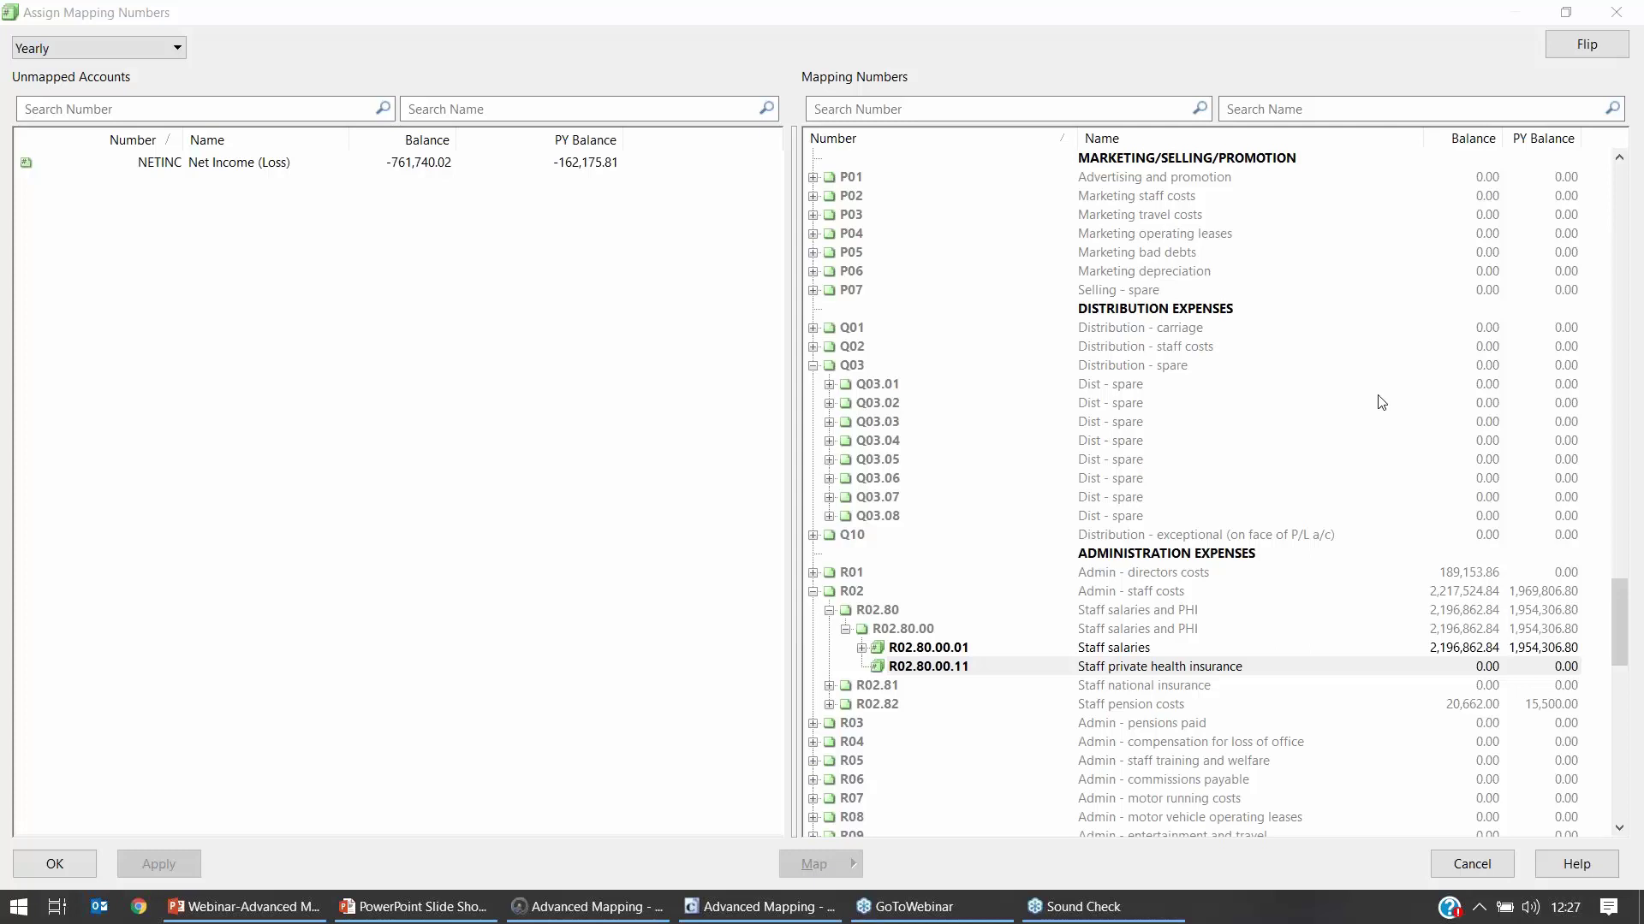
pyautogui.hotkey('alt', 'Tab')
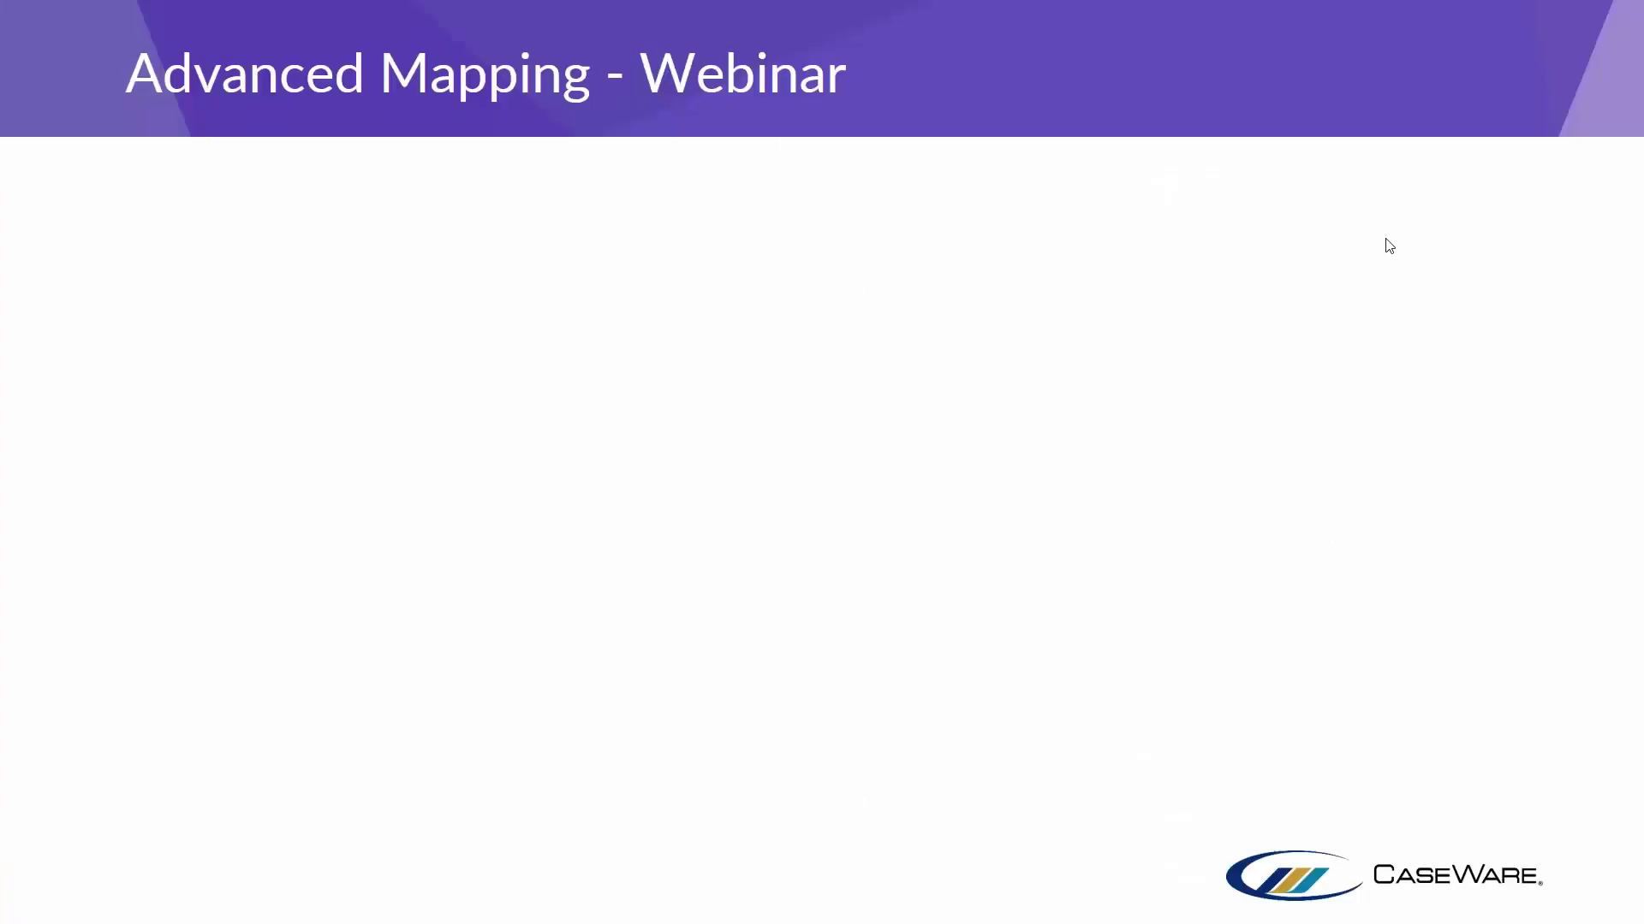
pyautogui.click(1388, 247)
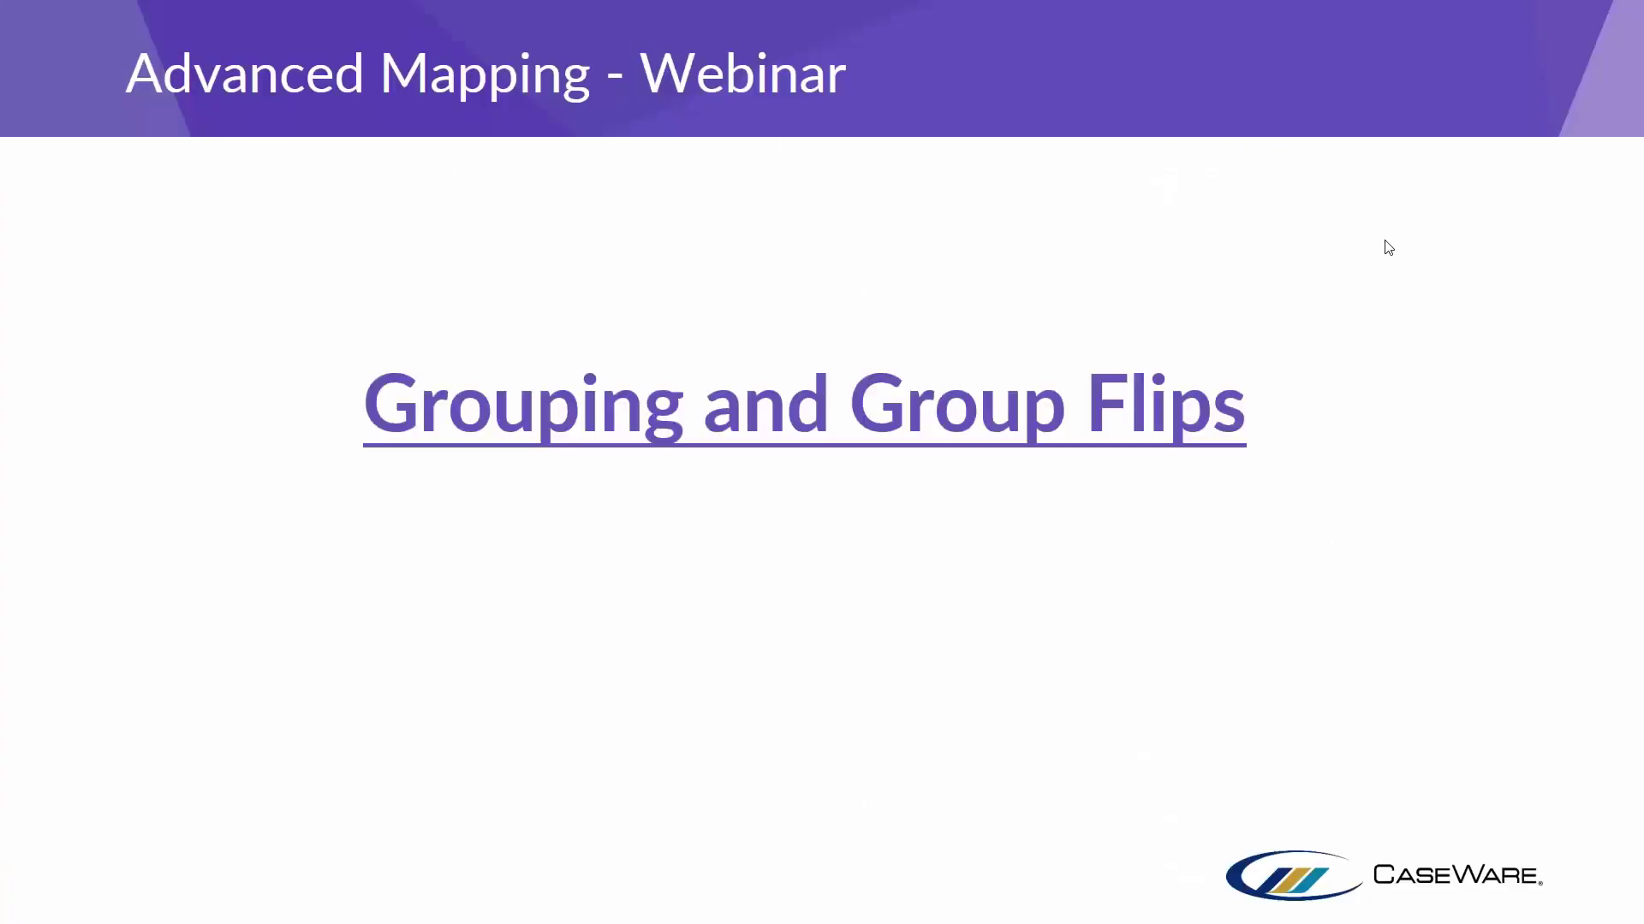
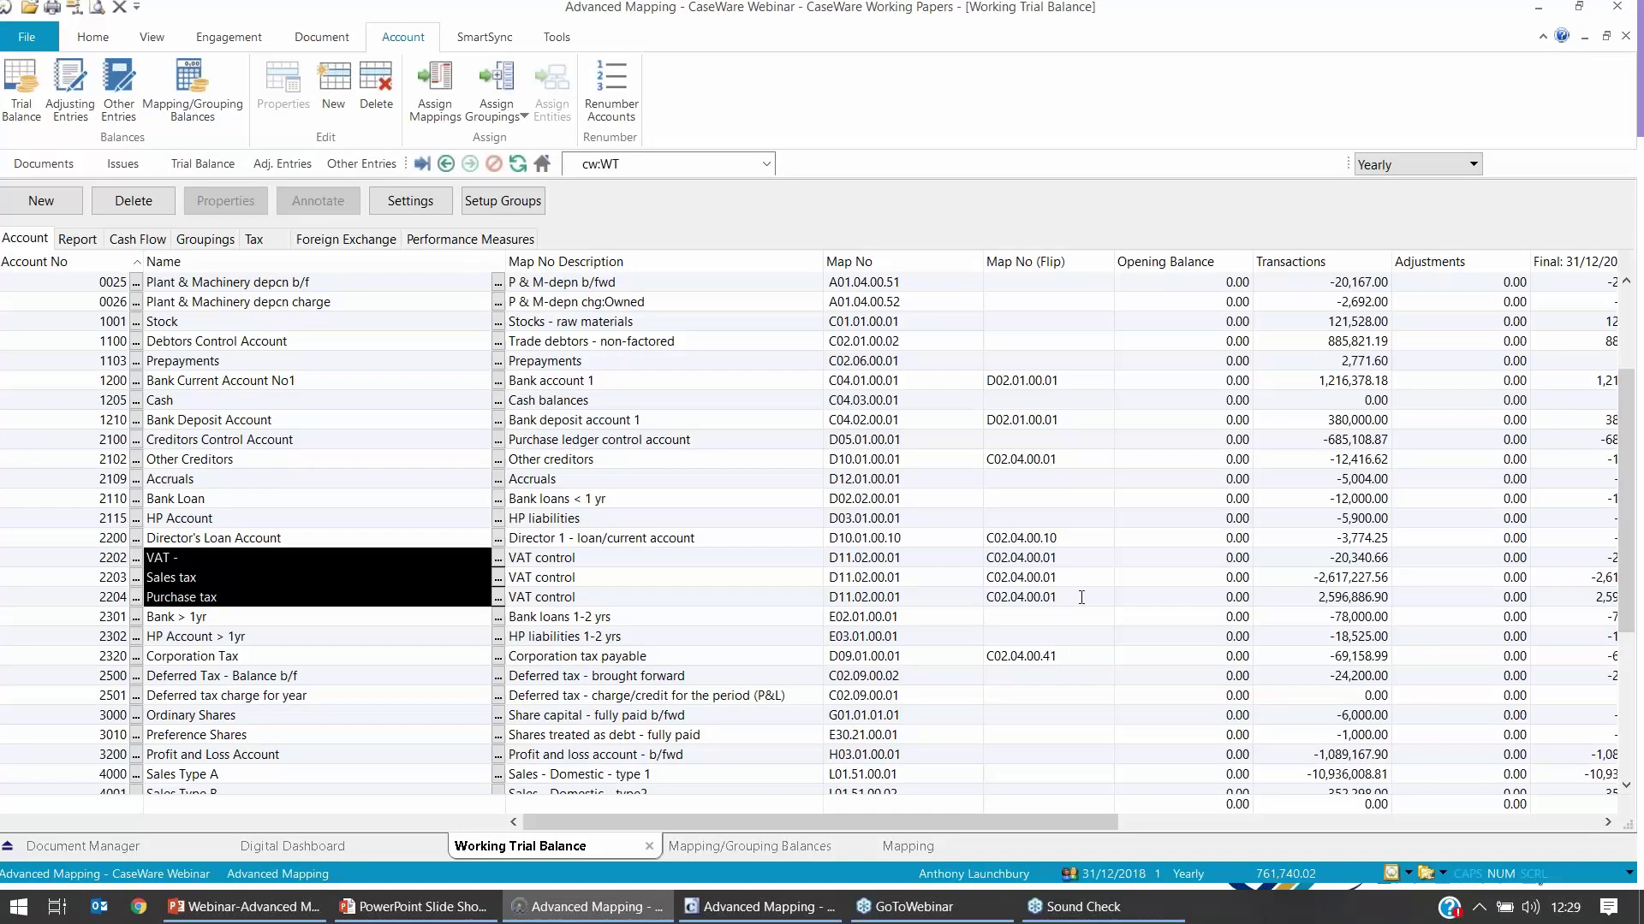
# Step: Clear the map numbers and flip map numbers of accounts 2202 to 2204 in the working trial balance
pyautogui.moveTo(1081, 596); pyautogui.dragTo(856, 558)
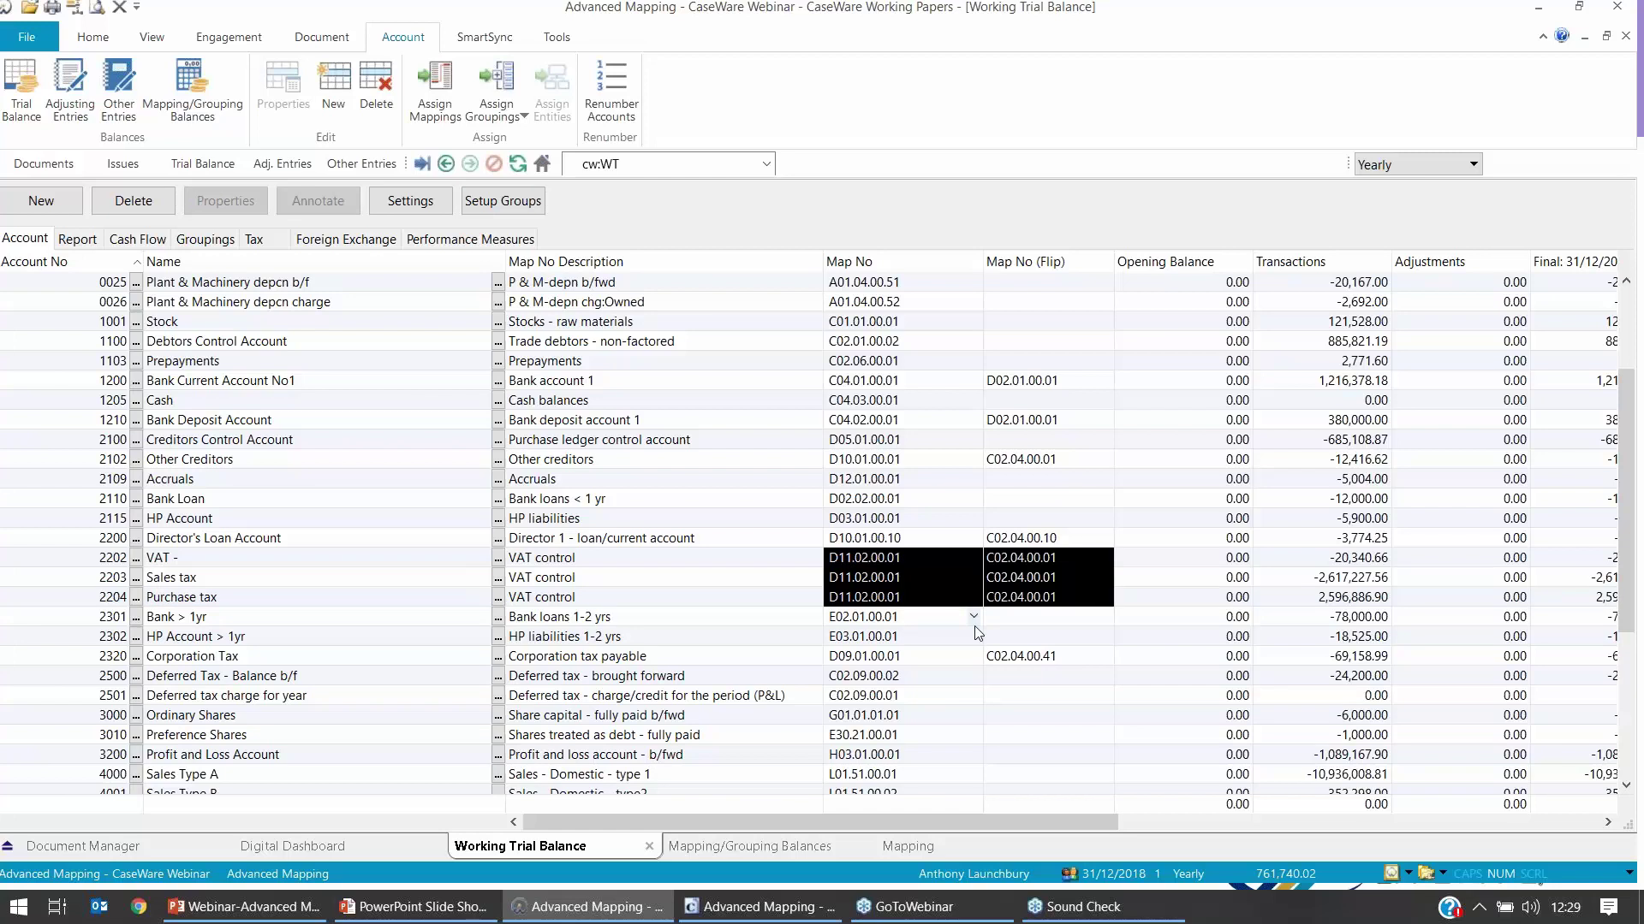
pyautogui.press('Delete')
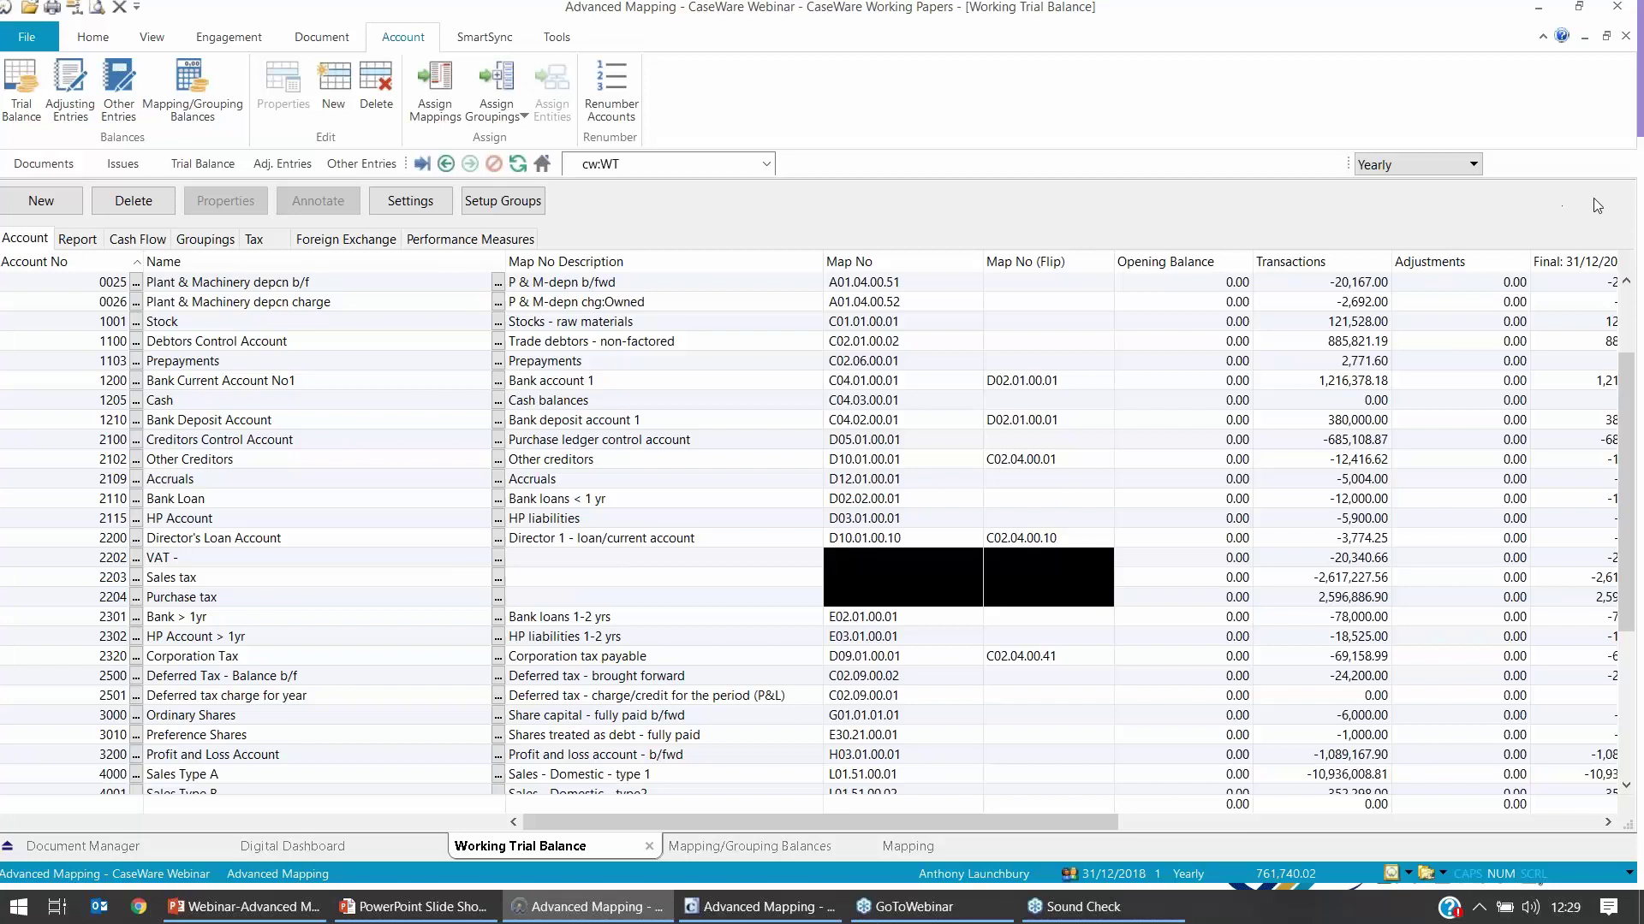
pyautogui.click(1086, 635)
pyautogui.click(881, 559)
pyautogui.click(935, 597)
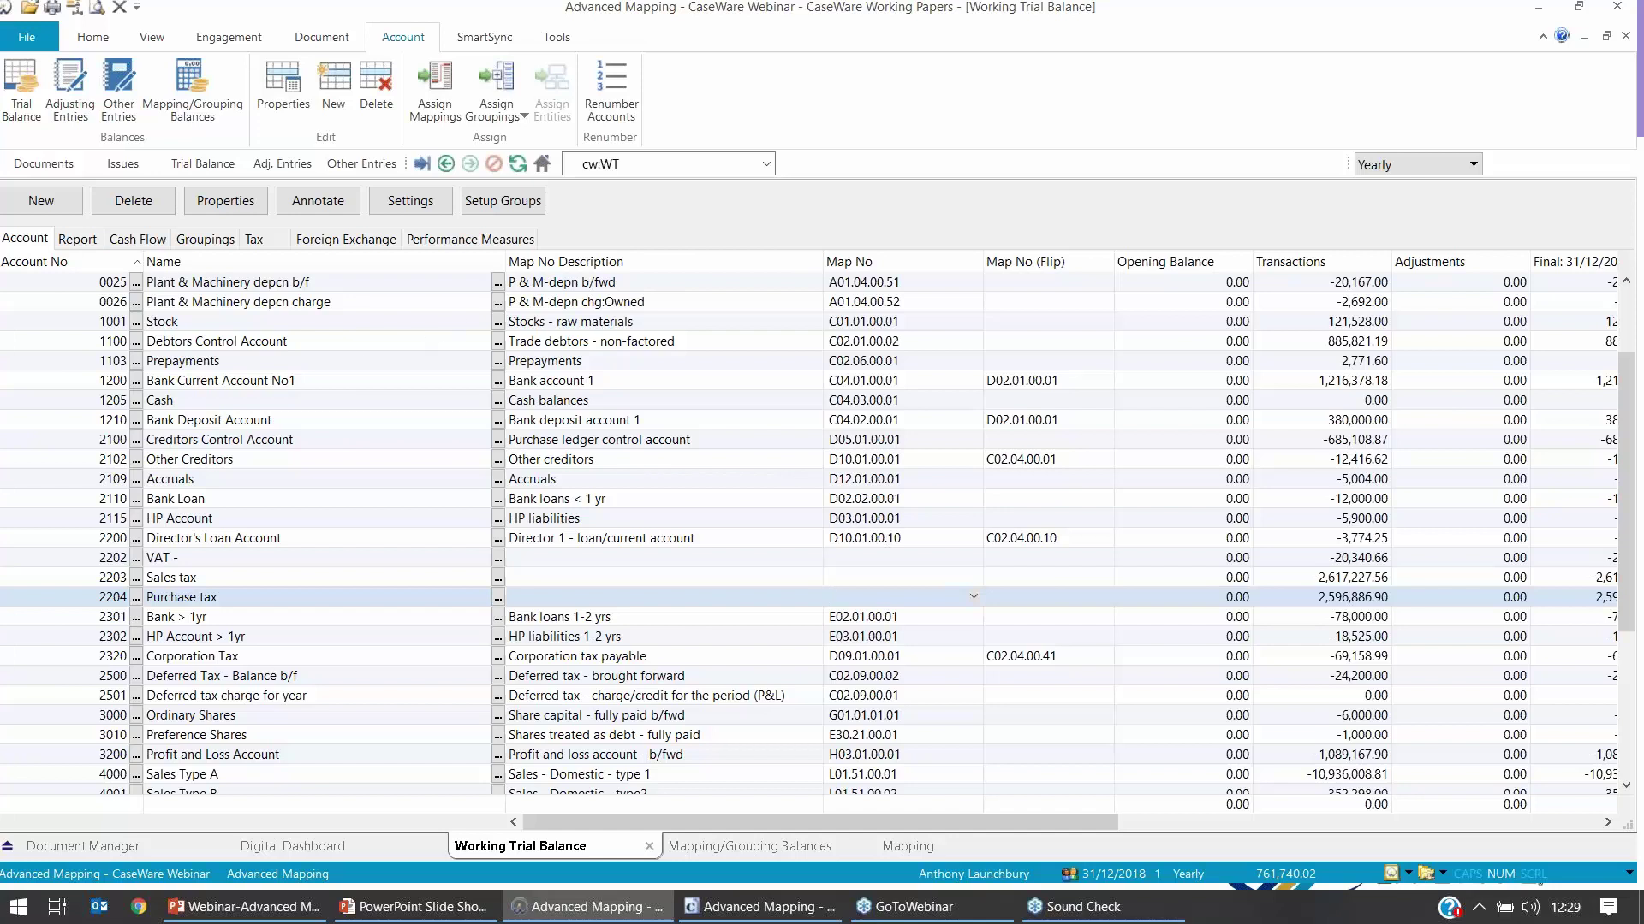
# Step: Show the trial balance groupings and select the LS(Mercia) and LS(Mercia) (Flip) values of accounts 2202 to 2204 for editing
pyautogui.click(204, 240)
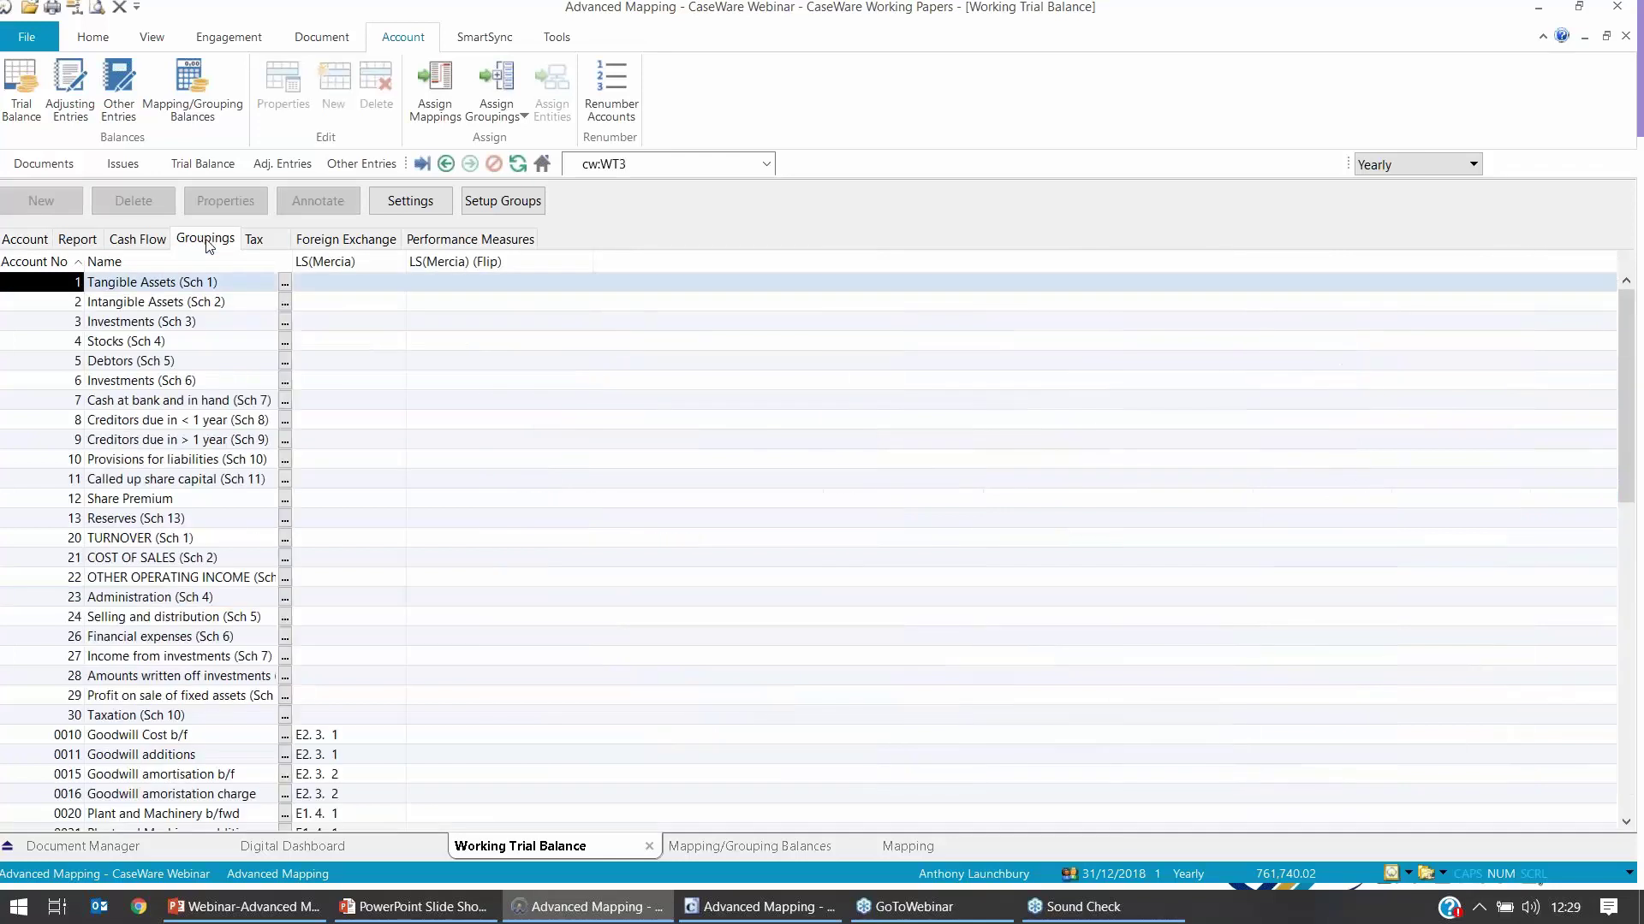
pyautogui.scroll(-3, 272, 334)
pyautogui.scroll(-2, 272, 332)
pyautogui.scroll(-2, 239, 405)
pyautogui.scroll(-2, 239, 405)
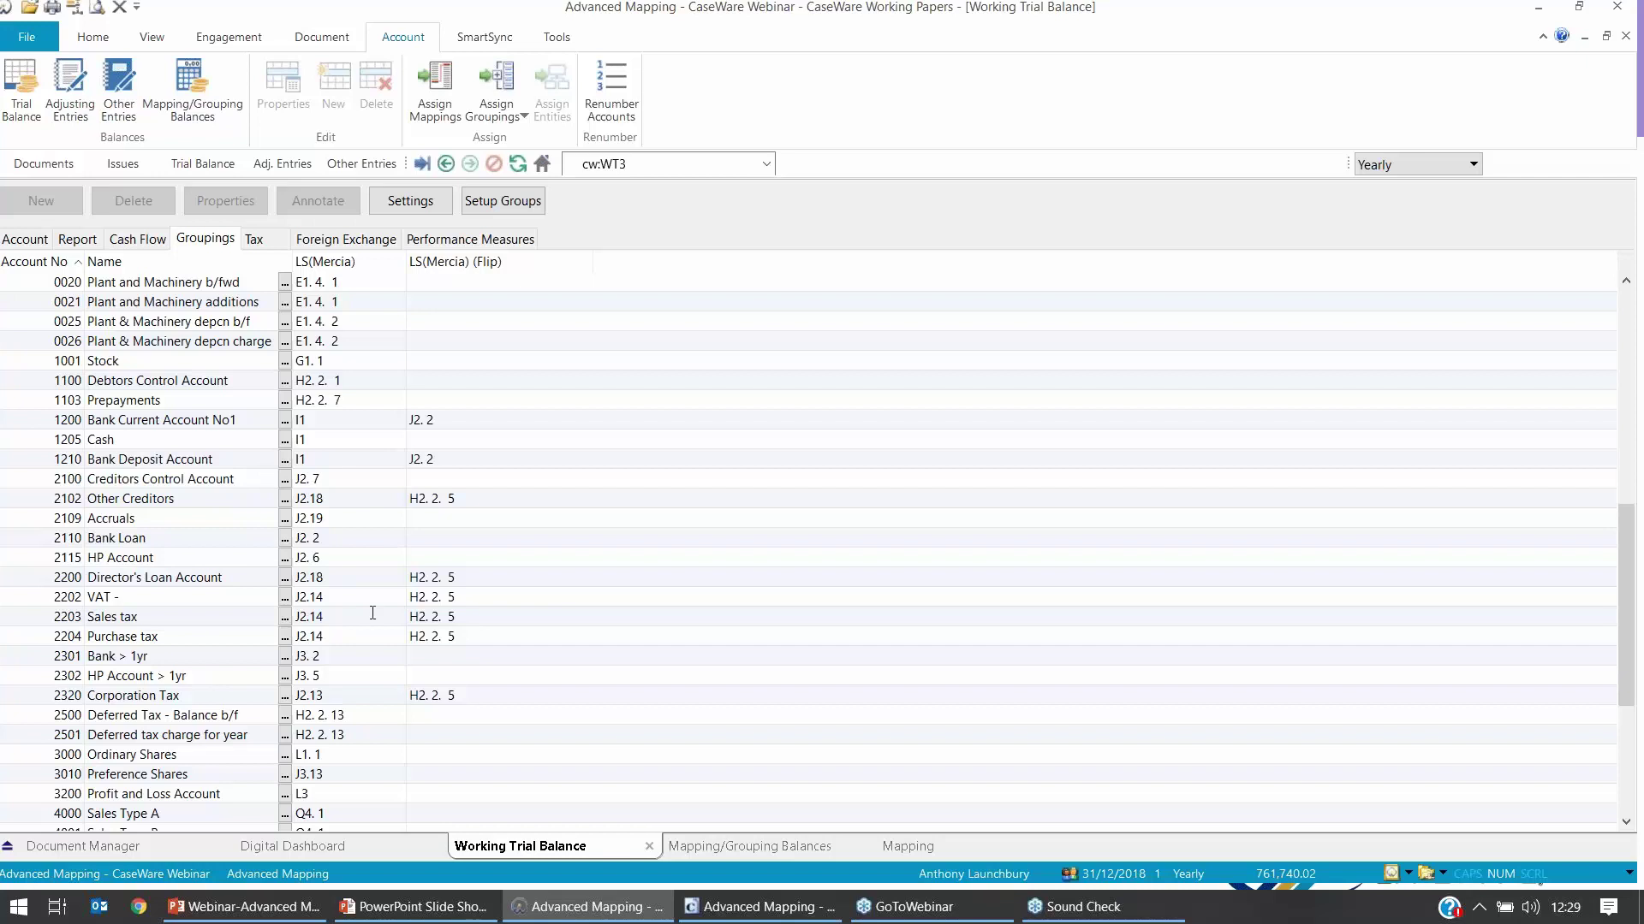
pyautogui.moveTo(463, 638); pyautogui.dragTo(334, 599)
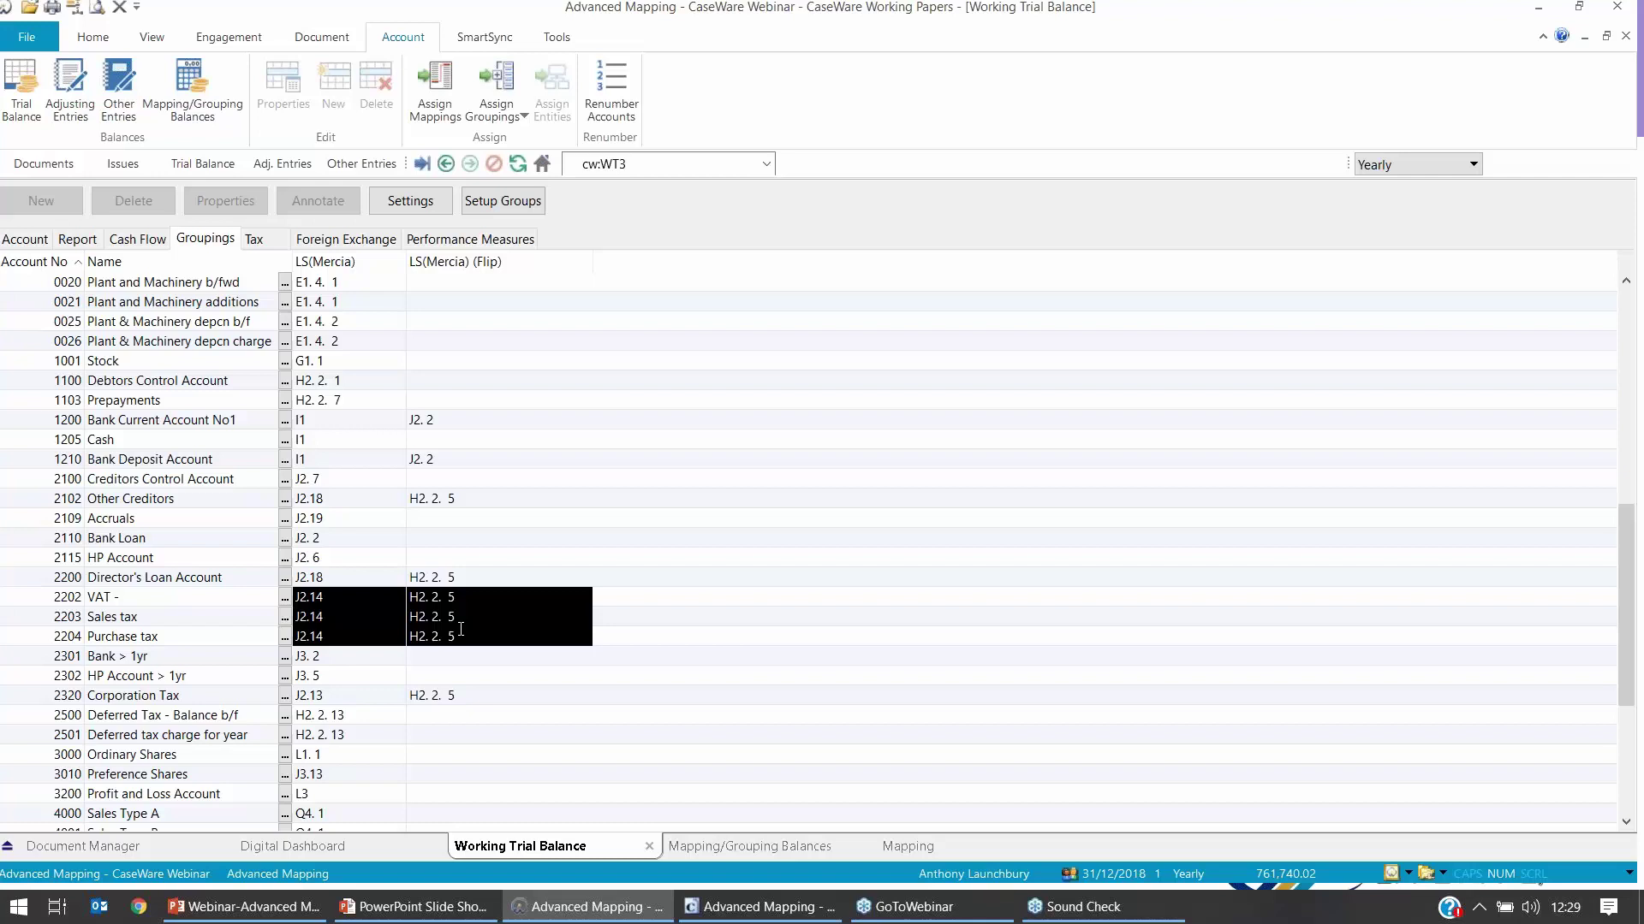
pyautogui.press('F2')
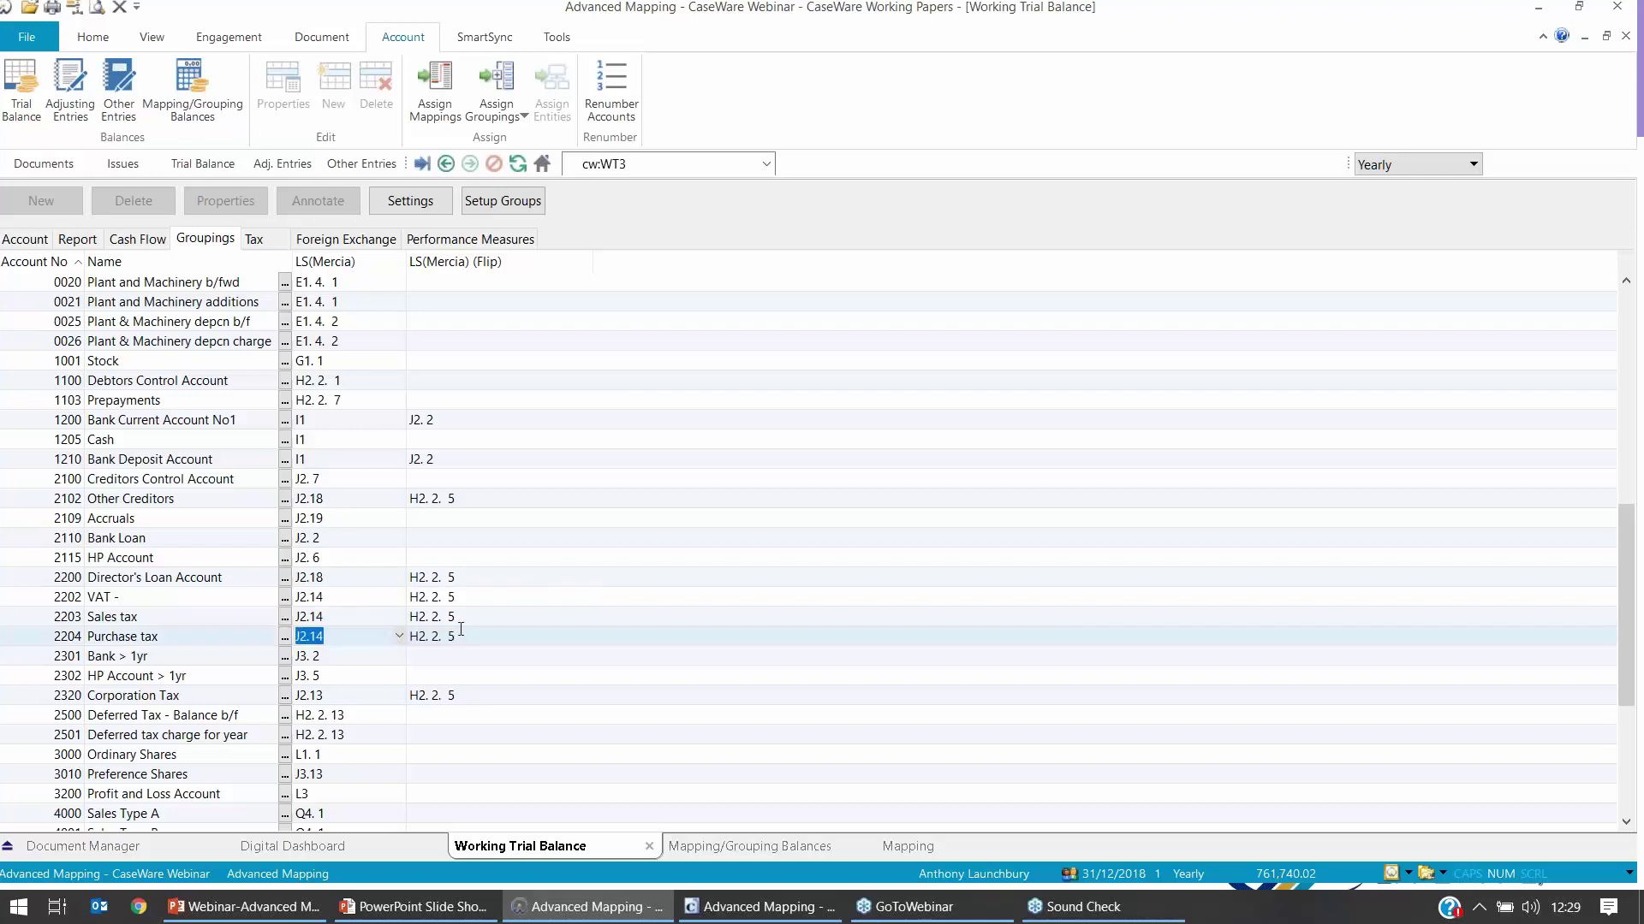
# Step: Clear the LS(Mercia) (Flip) groupings of accounts 2202, 2203 and 2204
pyautogui.click(457, 636)
pyautogui.click(470, 617)
pyautogui.press('BackSpace')
pyautogui.press('BackSpace')
pyautogui.press('BackSpace')
pyautogui.press('BackSpace')
pyautogui.press('BackSpace')
pyautogui.press('BackSpace')
pyautogui.click(452, 597)
pyautogui.press('BackSpace')
pyautogui.press('BackSpace')
pyautogui.press('BackSpace')
pyautogui.press('BackSpace')
pyautogui.press('BackSpace')
pyautogui.press('BackSpace')
pyautogui.press('BackSpace')
pyautogui.press('BackSpace')
# Step: Clear the LS(Mercia) lead schedule groupings of the VAT, Sales tax and Purchase tax accounts
pyautogui.click(363, 597)
pyautogui.press('BackSpace')
pyautogui.press('BackSpace')
pyautogui.press('BackSpace')
pyautogui.press('BackSpace')
pyautogui.press('BackSpace')
pyautogui.click(350, 616)
pyautogui.press('BackSpace')
pyautogui.press('BackSpace')
pyautogui.press('BackSpace')
pyautogui.press('BackSpace')
pyautogui.press('BackSpace')
pyautogui.click(339, 636)
pyautogui.press('BackSpace')
pyautogui.press('BackSpace')
pyautogui.press('BackSpace')
pyautogui.press('BackSpace')
pyautogui.press('BackSpace')
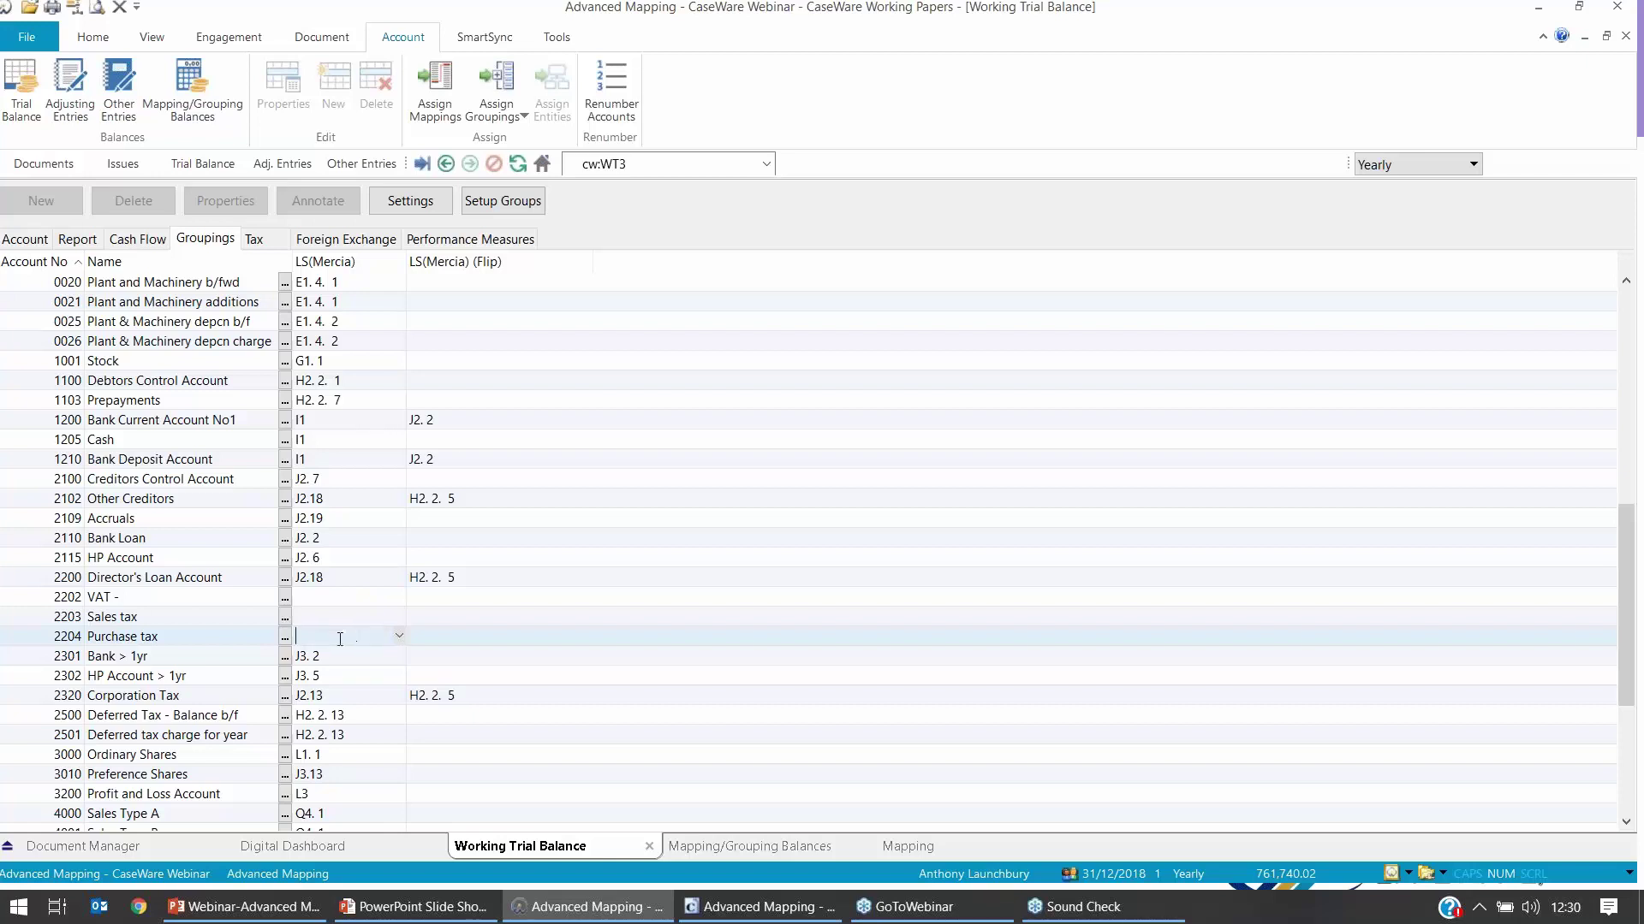
# Step: Open the mapping assignment and display the properties of D11.02.00.01 VAT control under D11 Tax due to HMRC
pyautogui.click(449, 96)
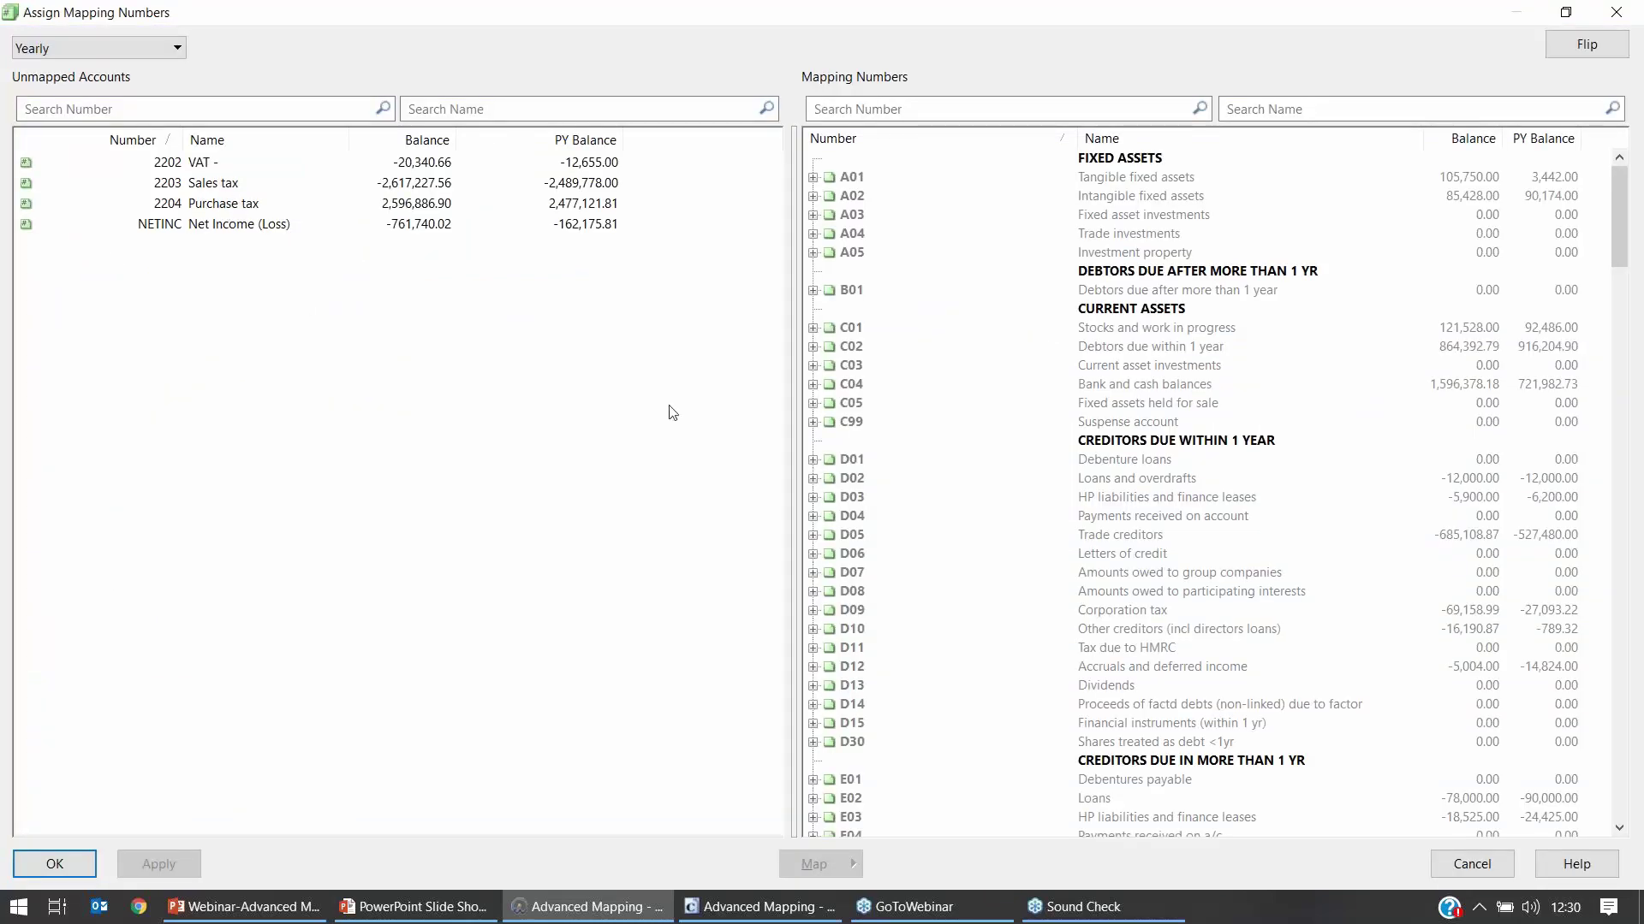
pyautogui.scroll(-2, 826, 482)
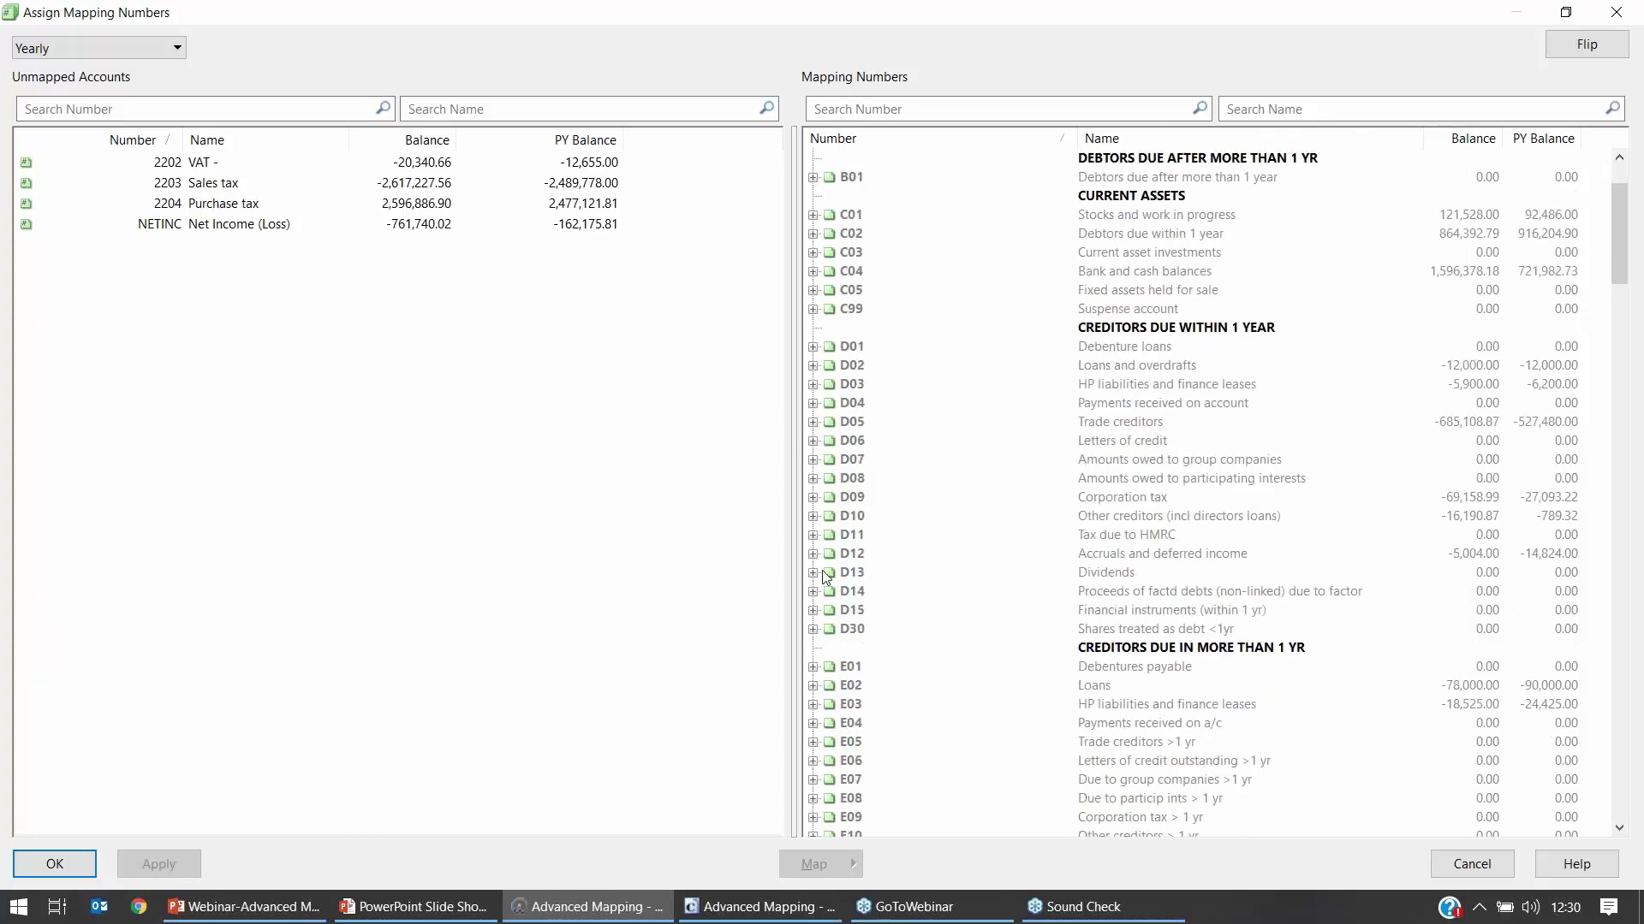
pyautogui.click(813, 535)
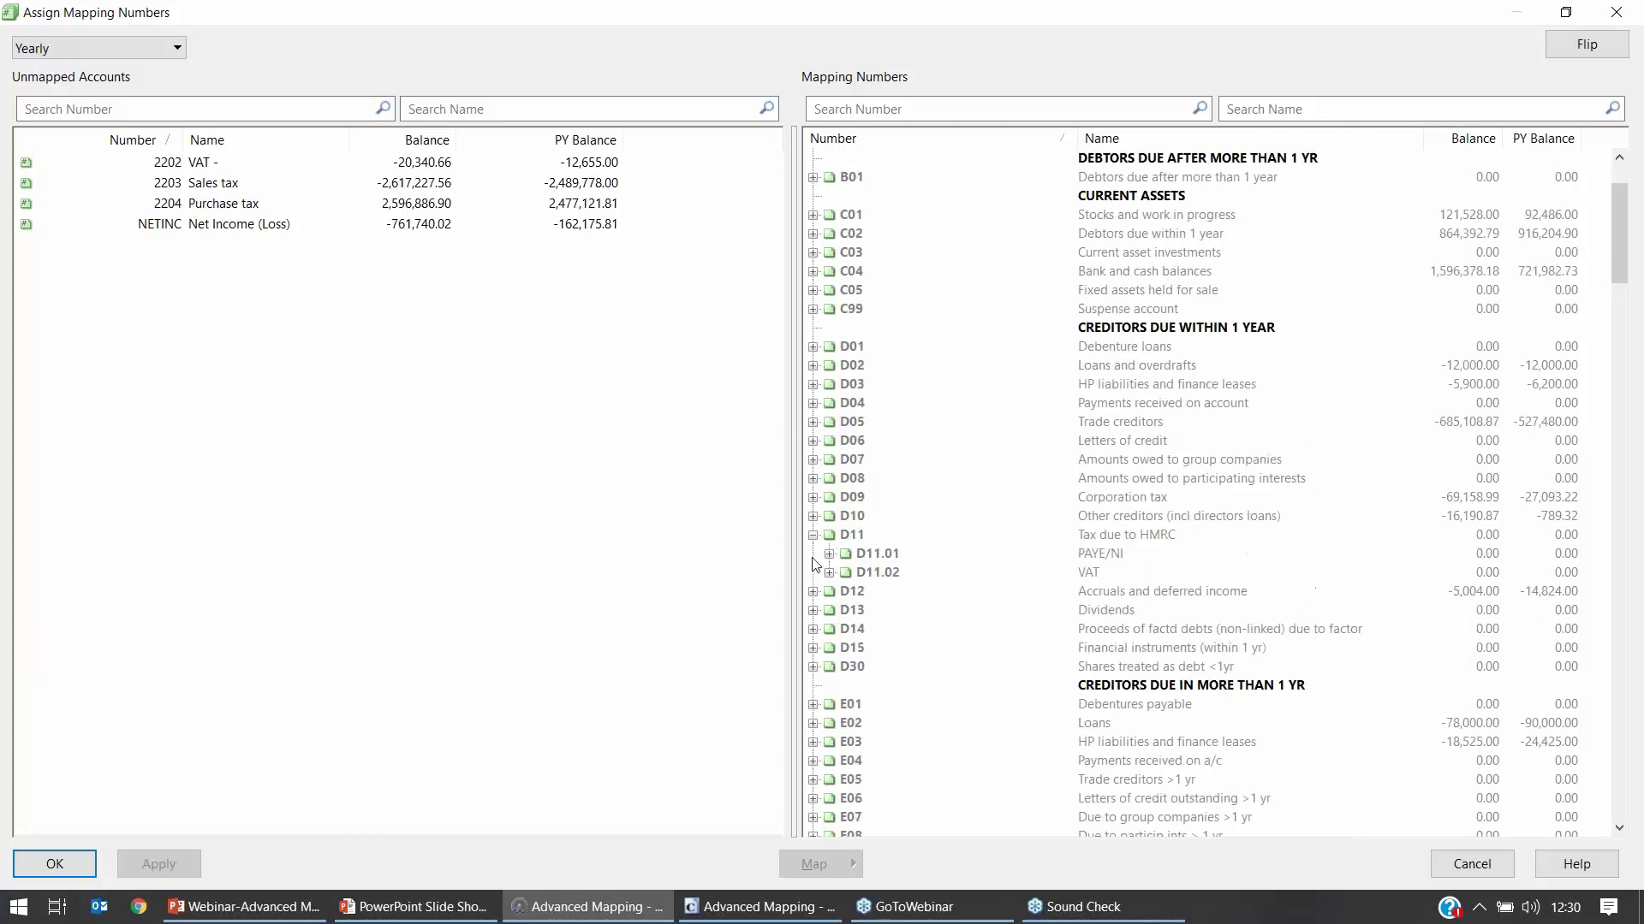
pyautogui.click(830, 571)
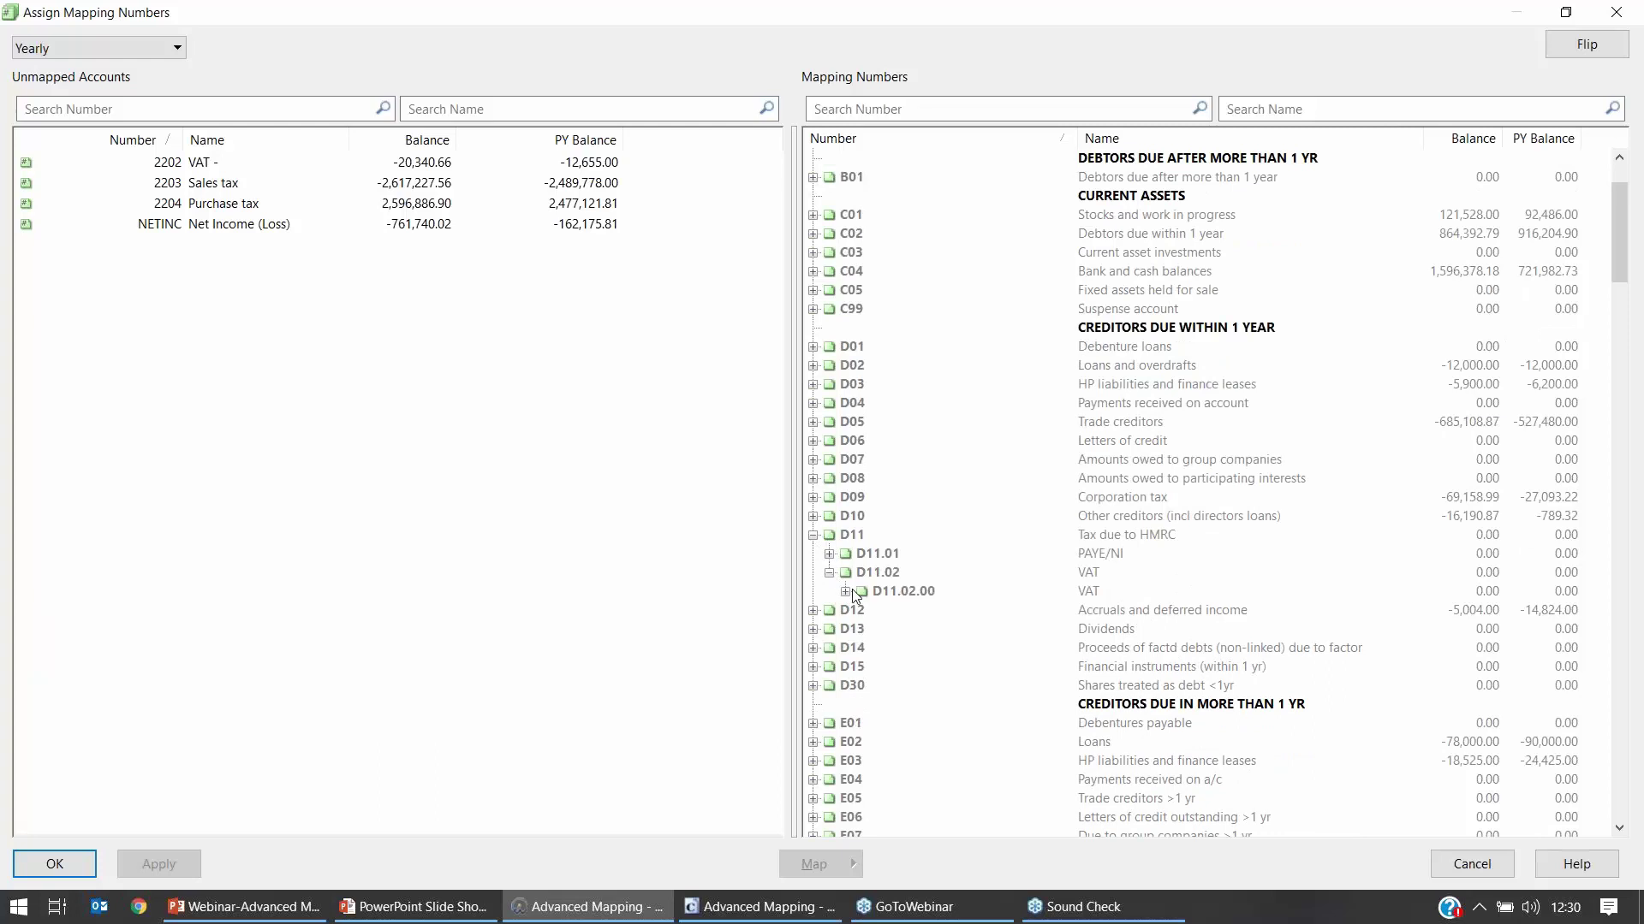
pyautogui.click(846, 592)
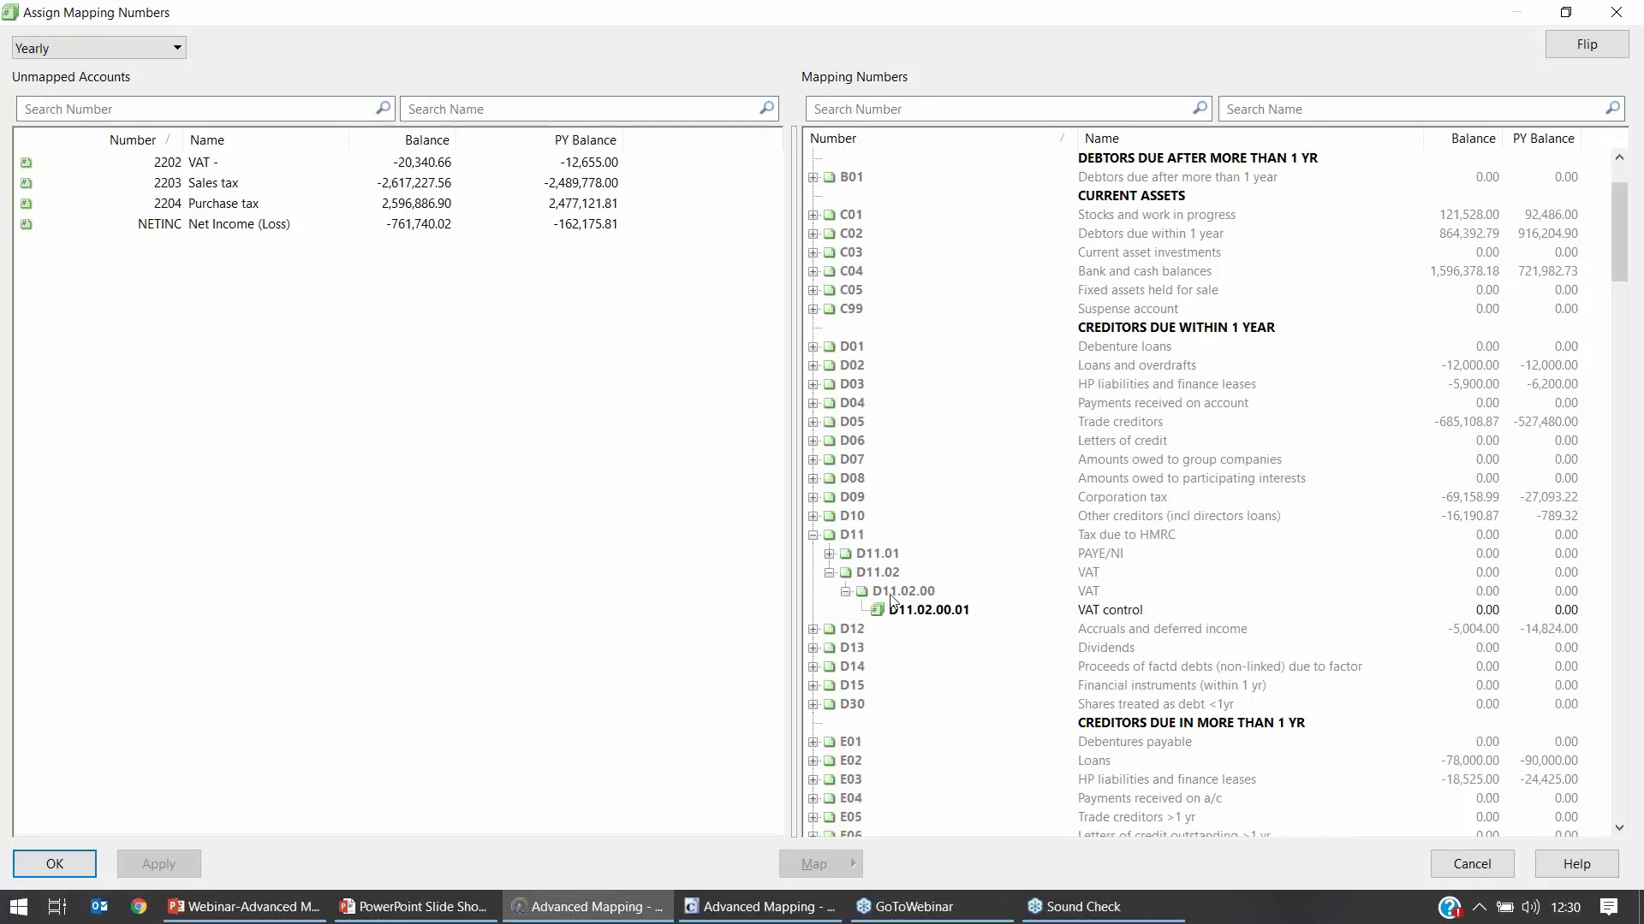
pyautogui.rightClick(928, 613)
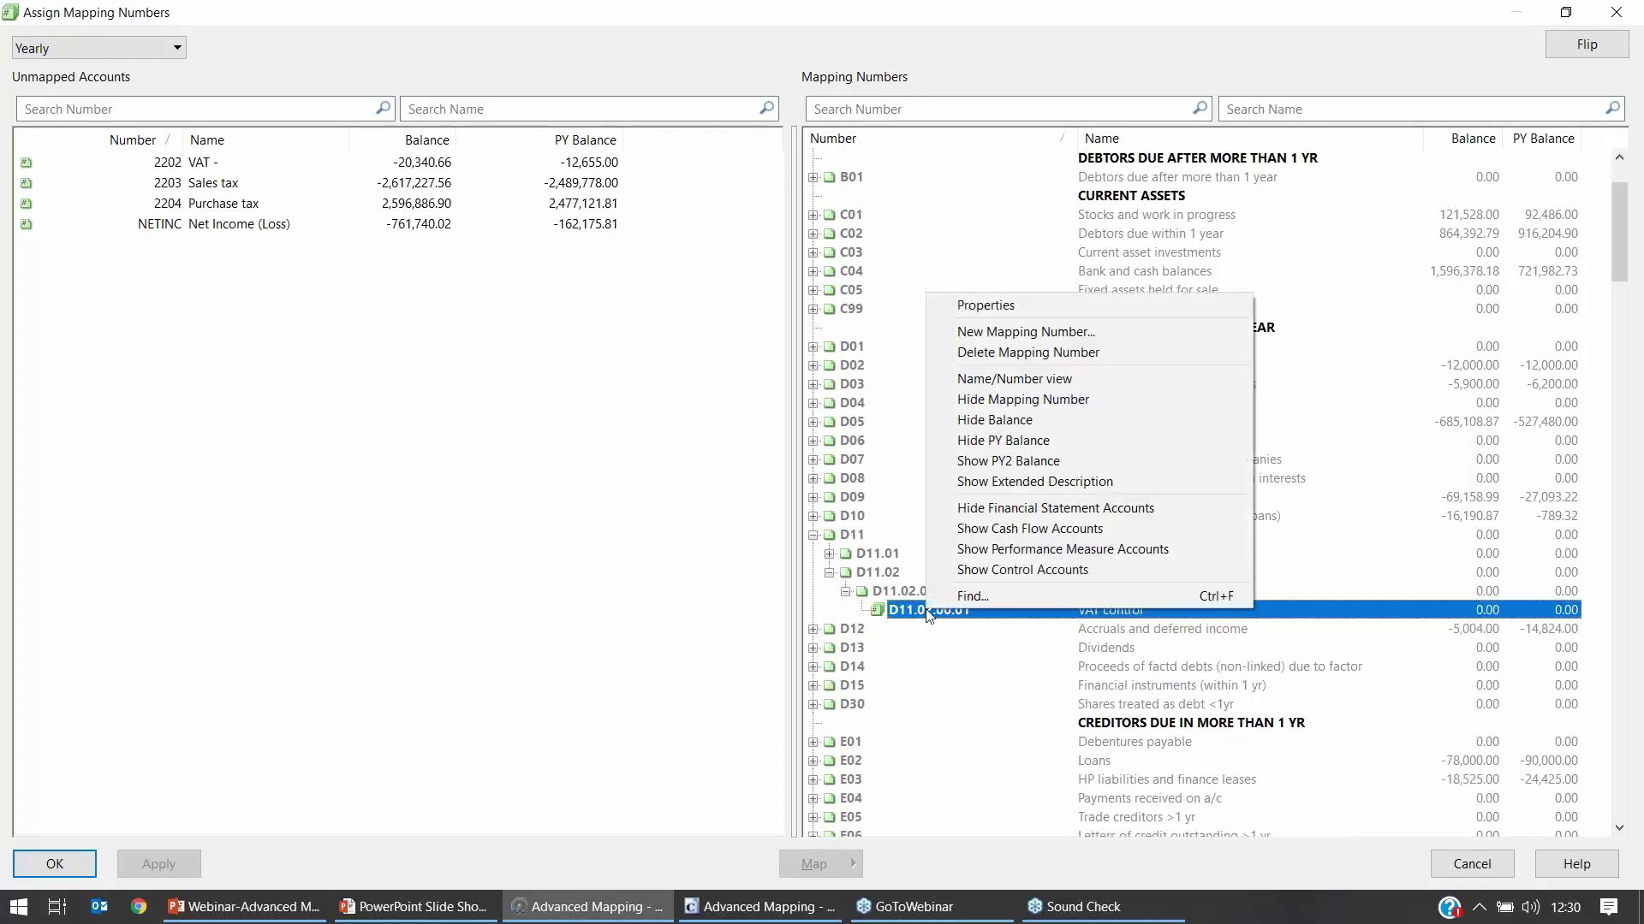
pyautogui.click(1024, 309)
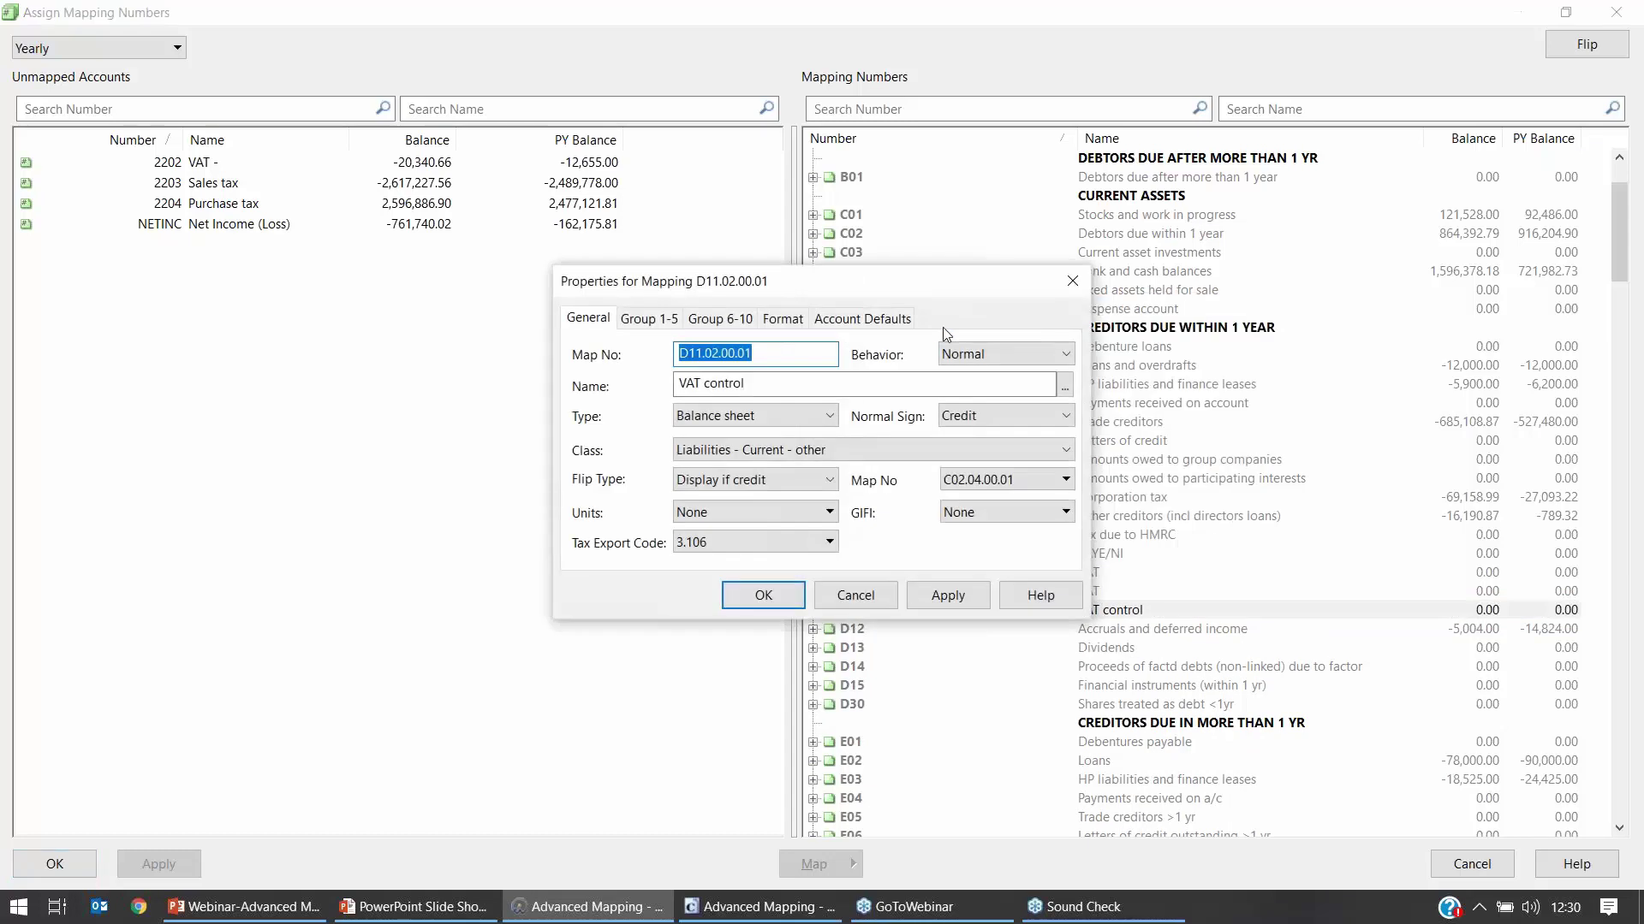
pyautogui.moveTo(813, 279); pyautogui.dragTo(1077, 259)
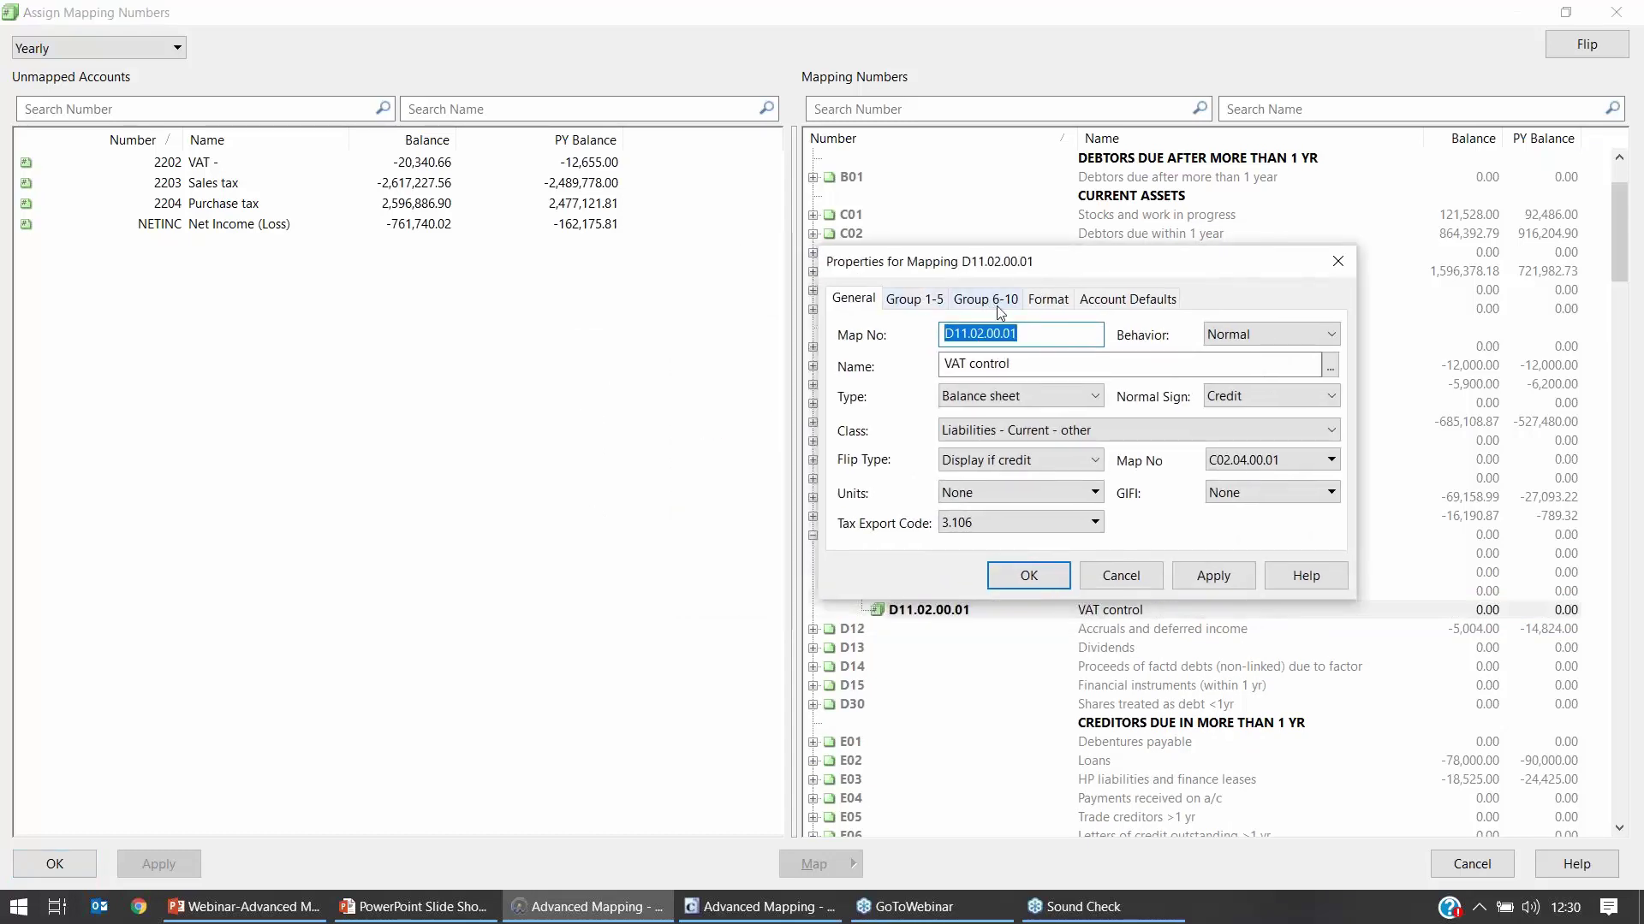
# Step: Examine the VAT control mapping's lead schedule groupings, including the available LS(Mercia) and LS(Mercia) flip options, and close its properties
pyautogui.click(925, 301)
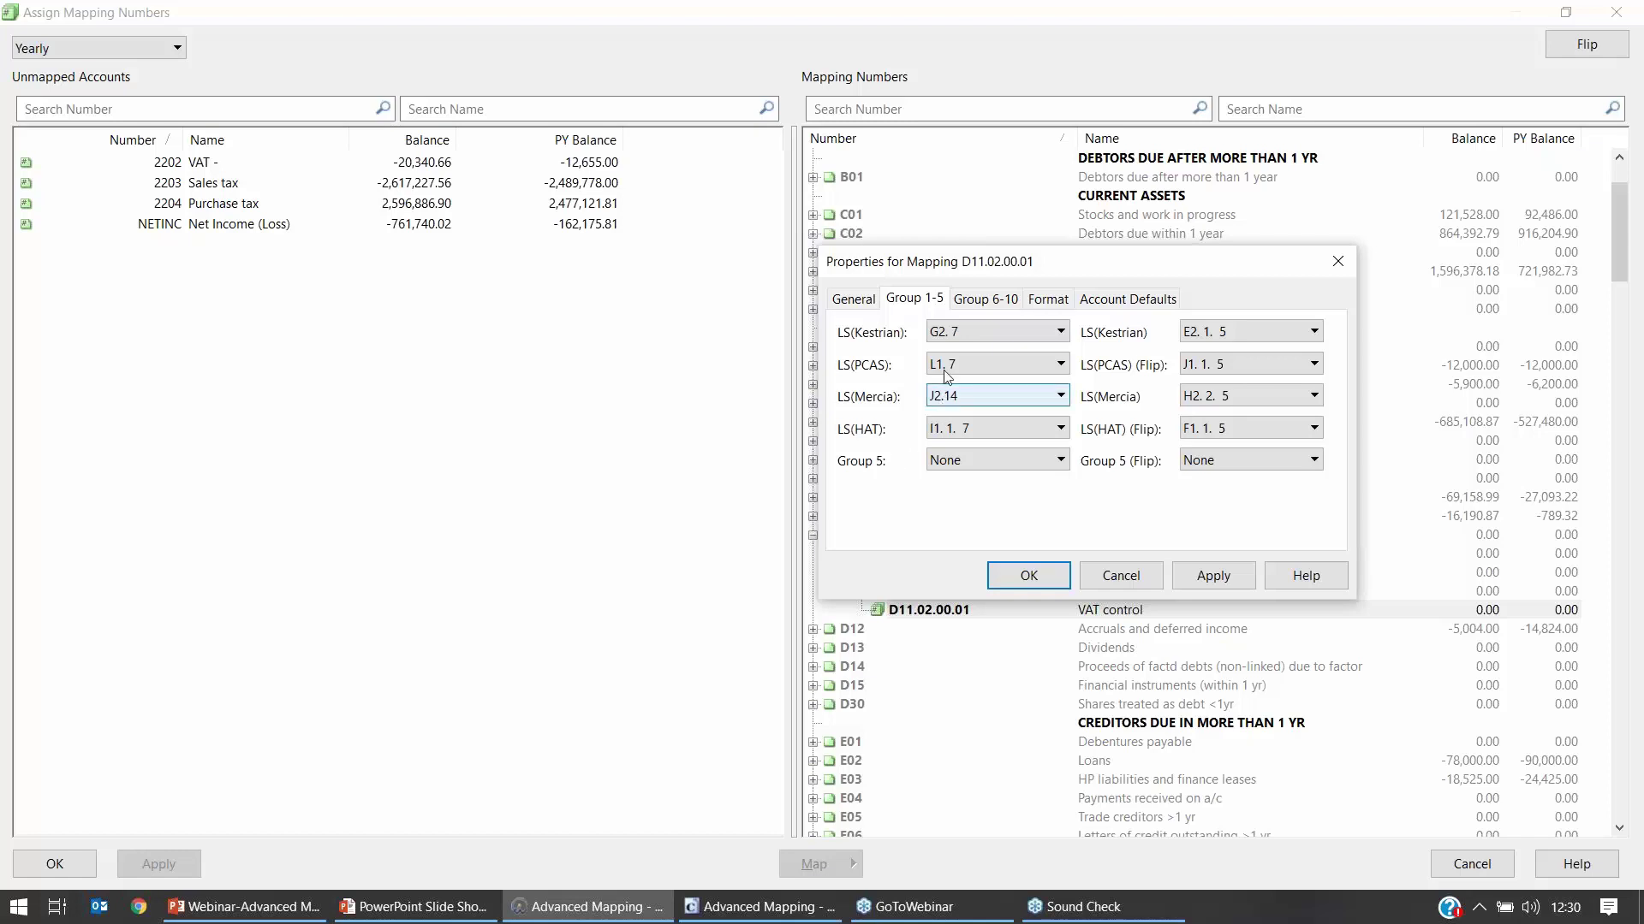
pyautogui.click(985, 299)
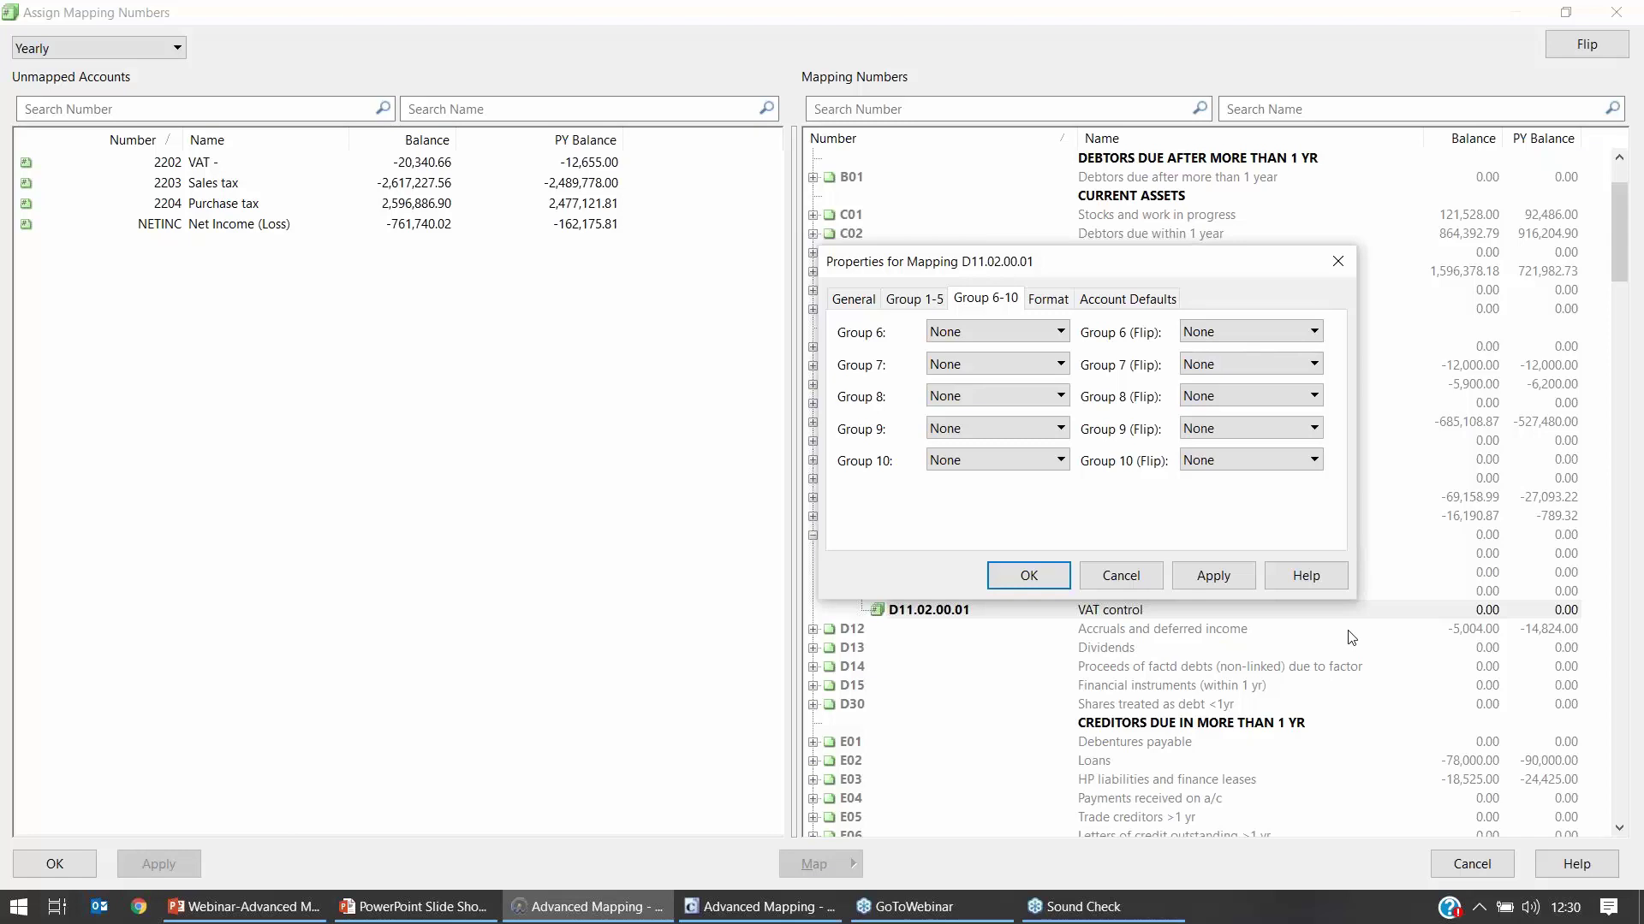
pyautogui.click(914, 301)
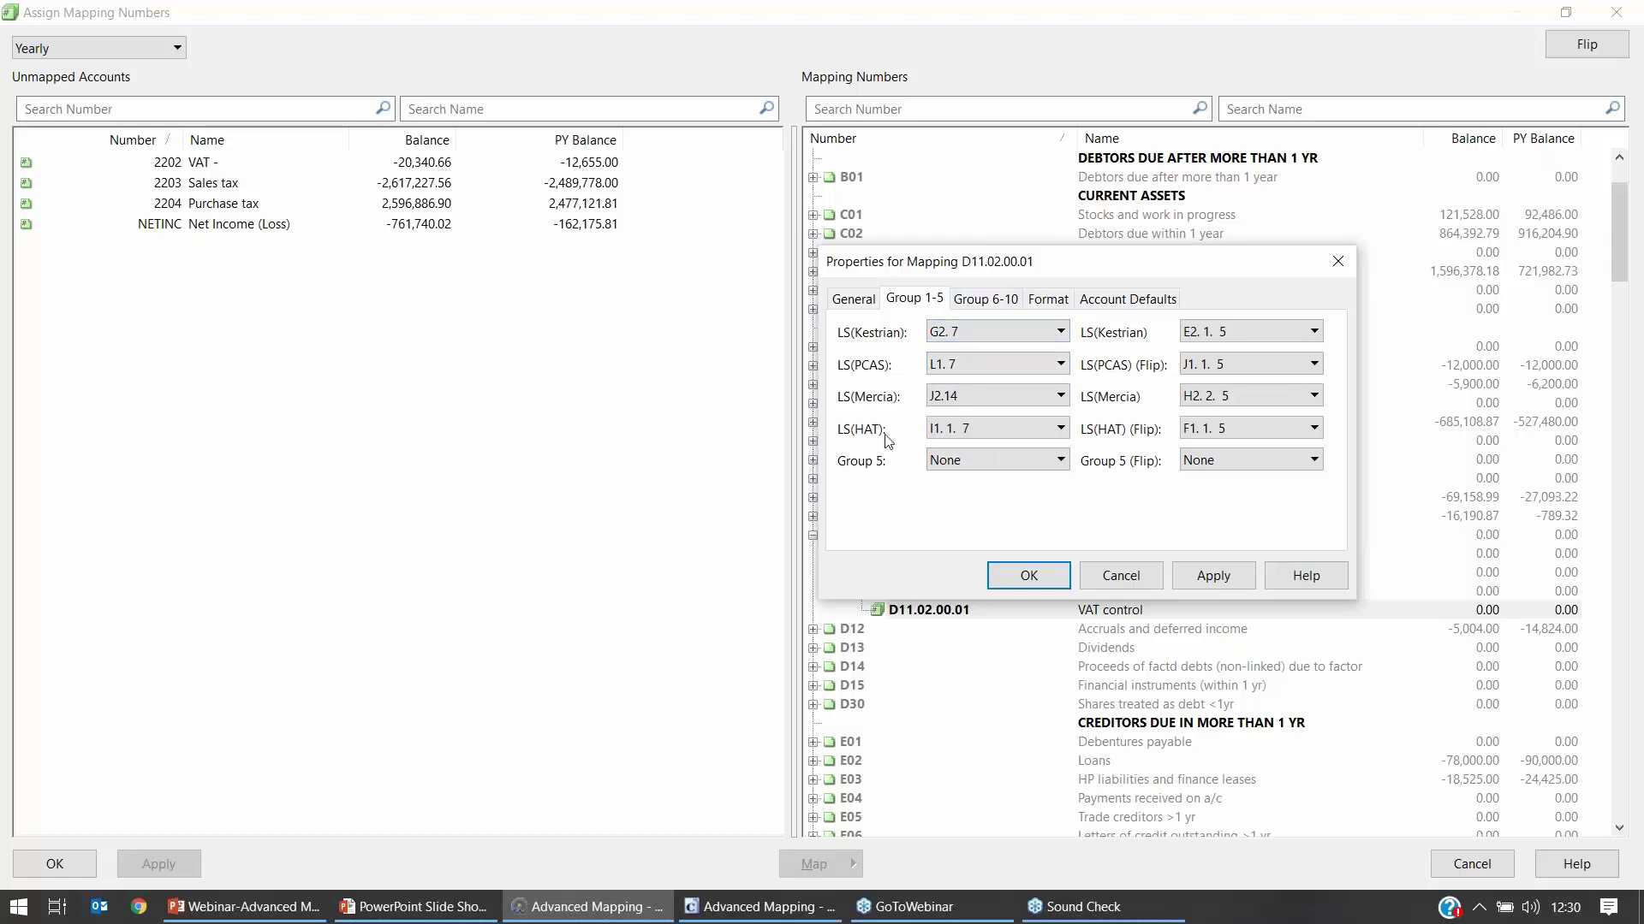
pyautogui.moveTo(1049, 268); pyautogui.dragTo(1066, 218)
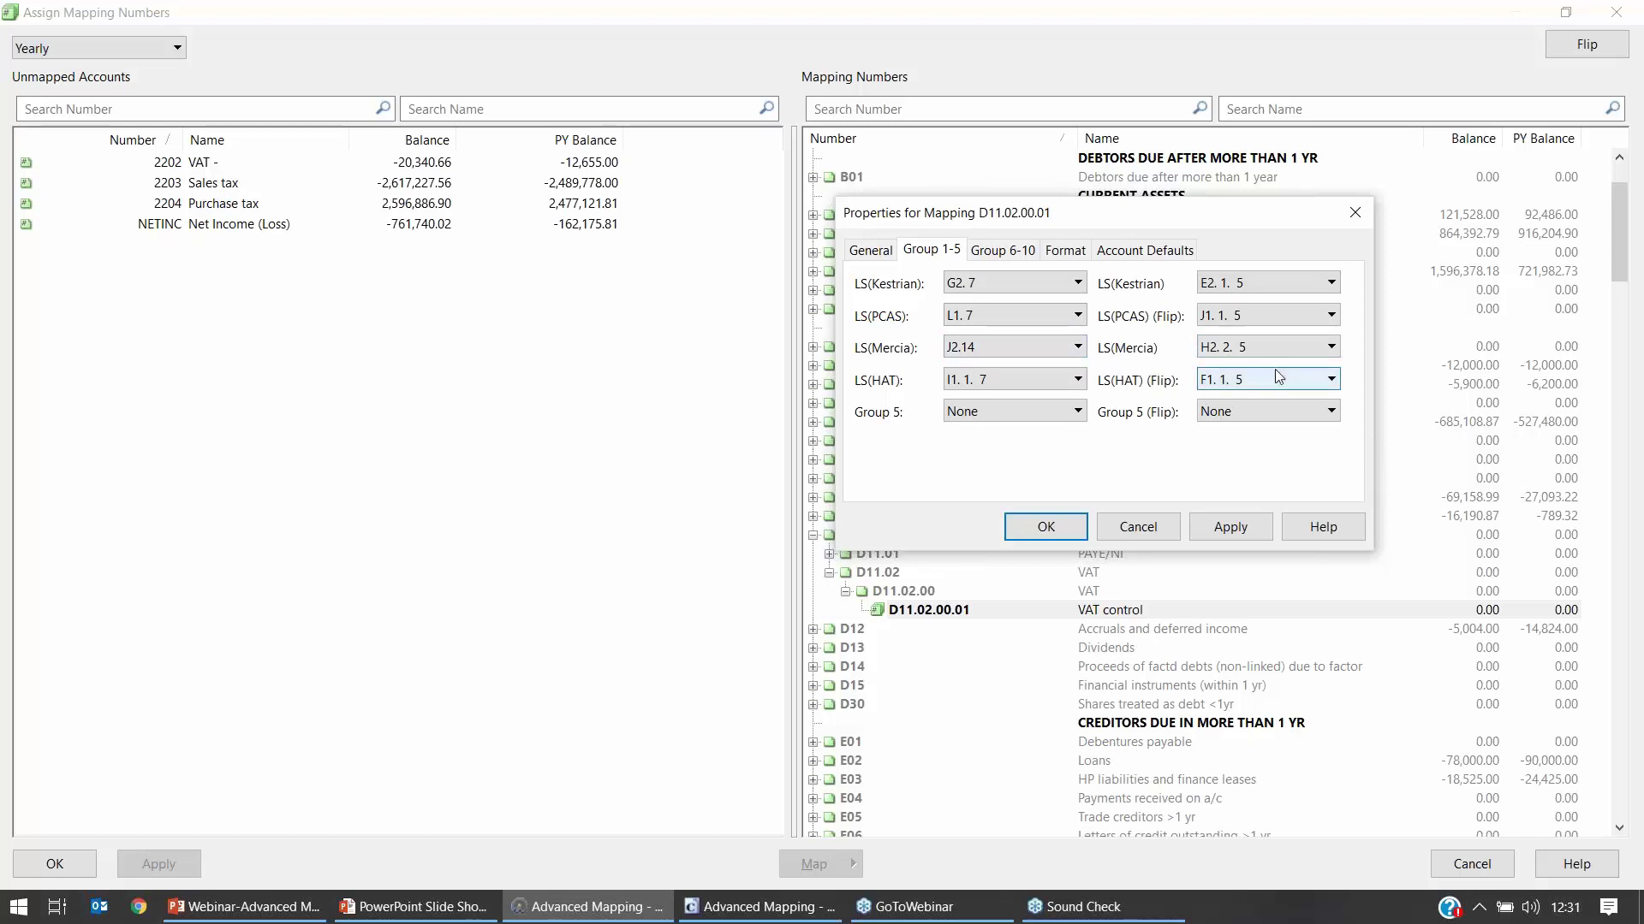
pyautogui.click(1076, 347)
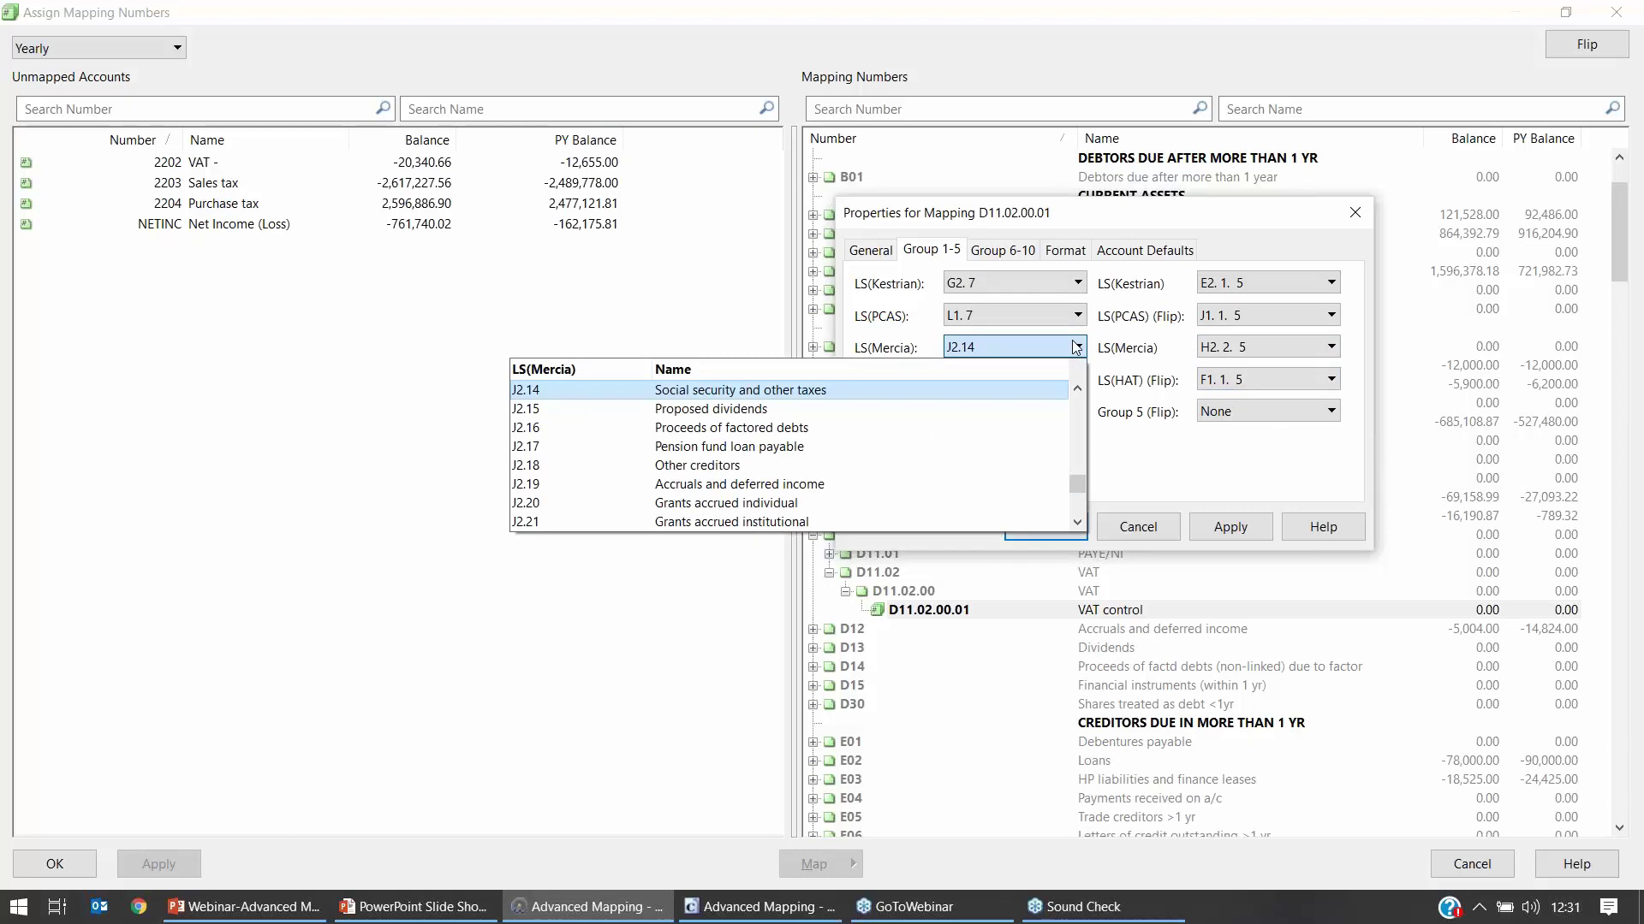
pyautogui.click(1314, 353)
pyautogui.click(1314, 353)
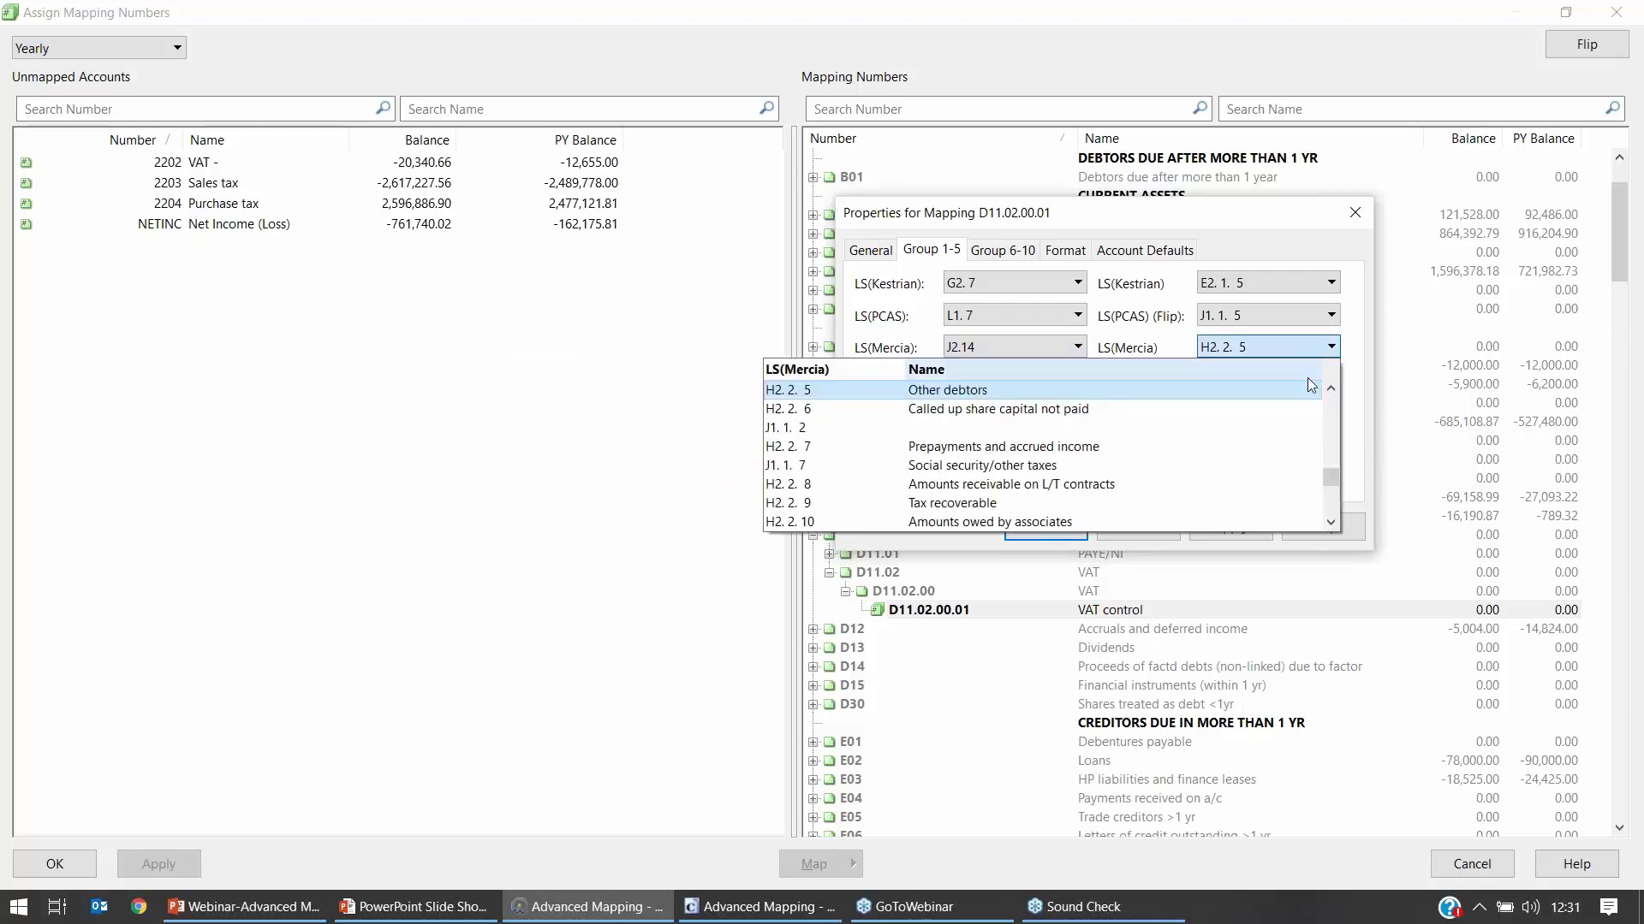
pyautogui.click(1125, 332)
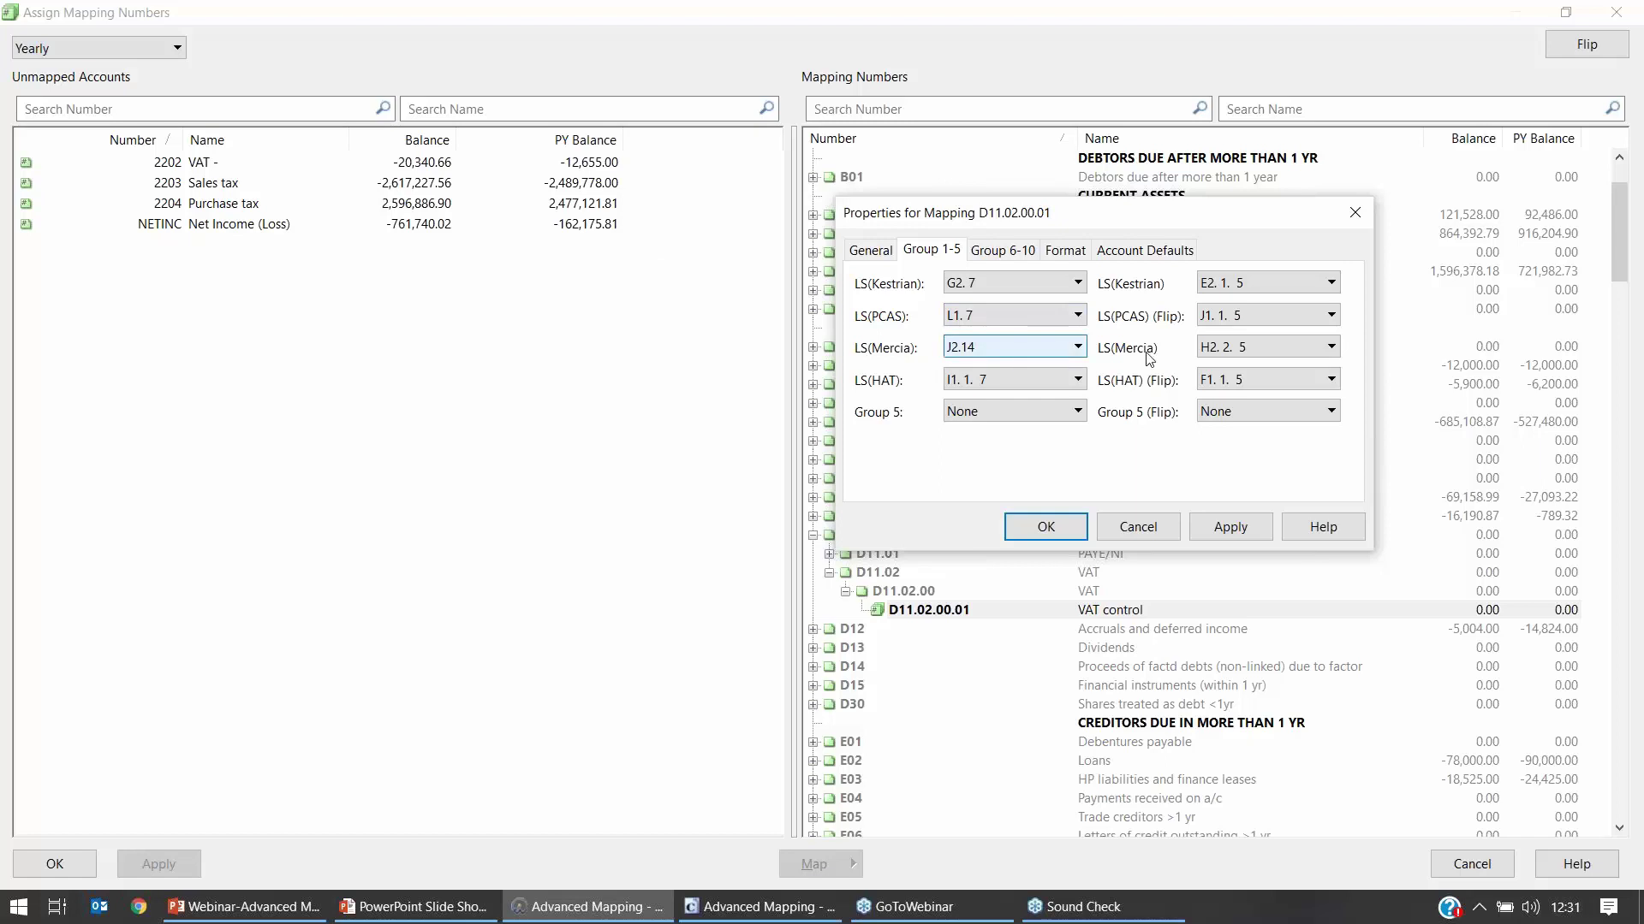
pyautogui.click(1064, 531)
# Step: Map the unmapped accounts 2202 VAT, 2203 Sales tax and 2204 Purchase tax to D11.02.00.01 VAT control and apply the mapping
pyautogui.click(318, 167)
pyautogui.keyDown('shift'); pyautogui.click(308, 203); pyautogui.keyUp('shift')
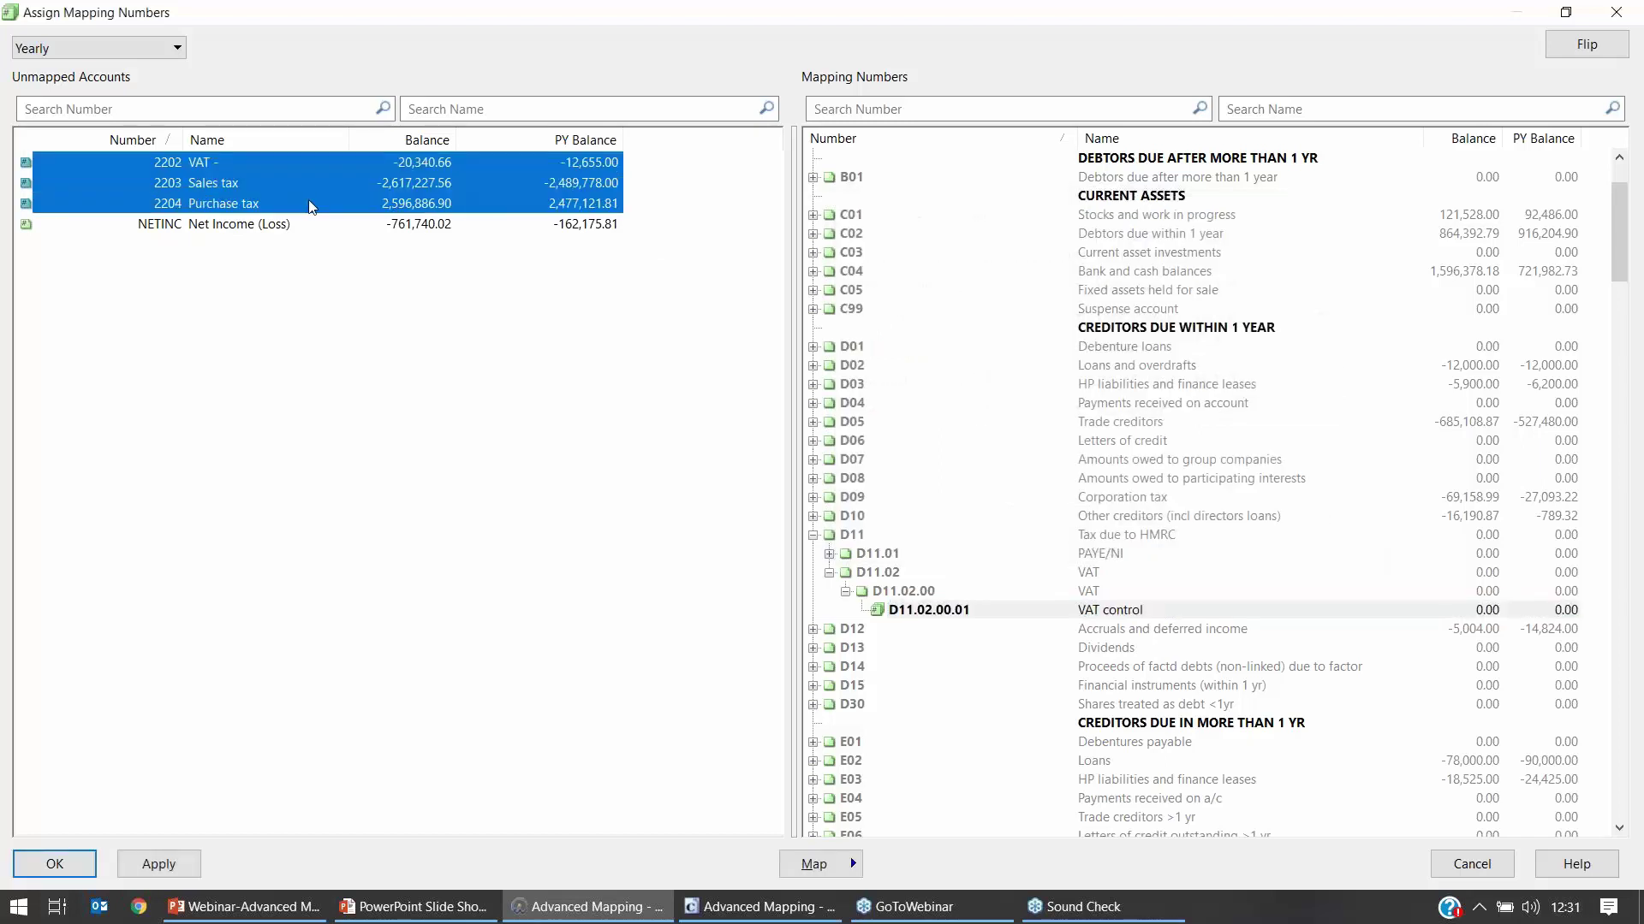
pyautogui.moveTo(403, 207); pyautogui.dragTo(1000, 606)
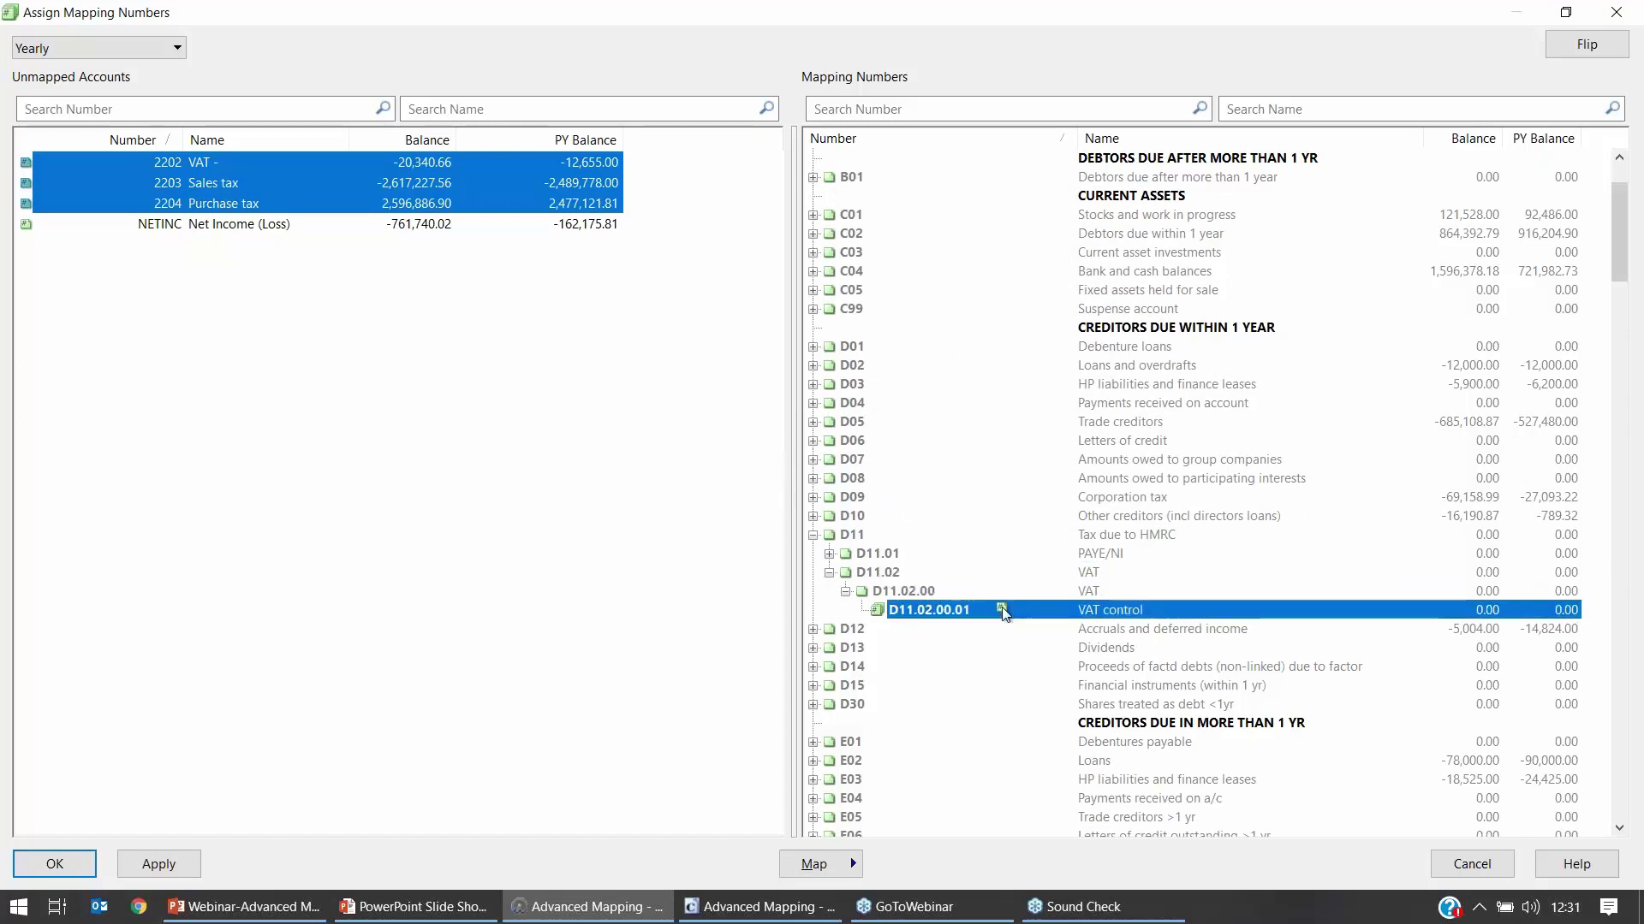
pyautogui.click(896, 614)
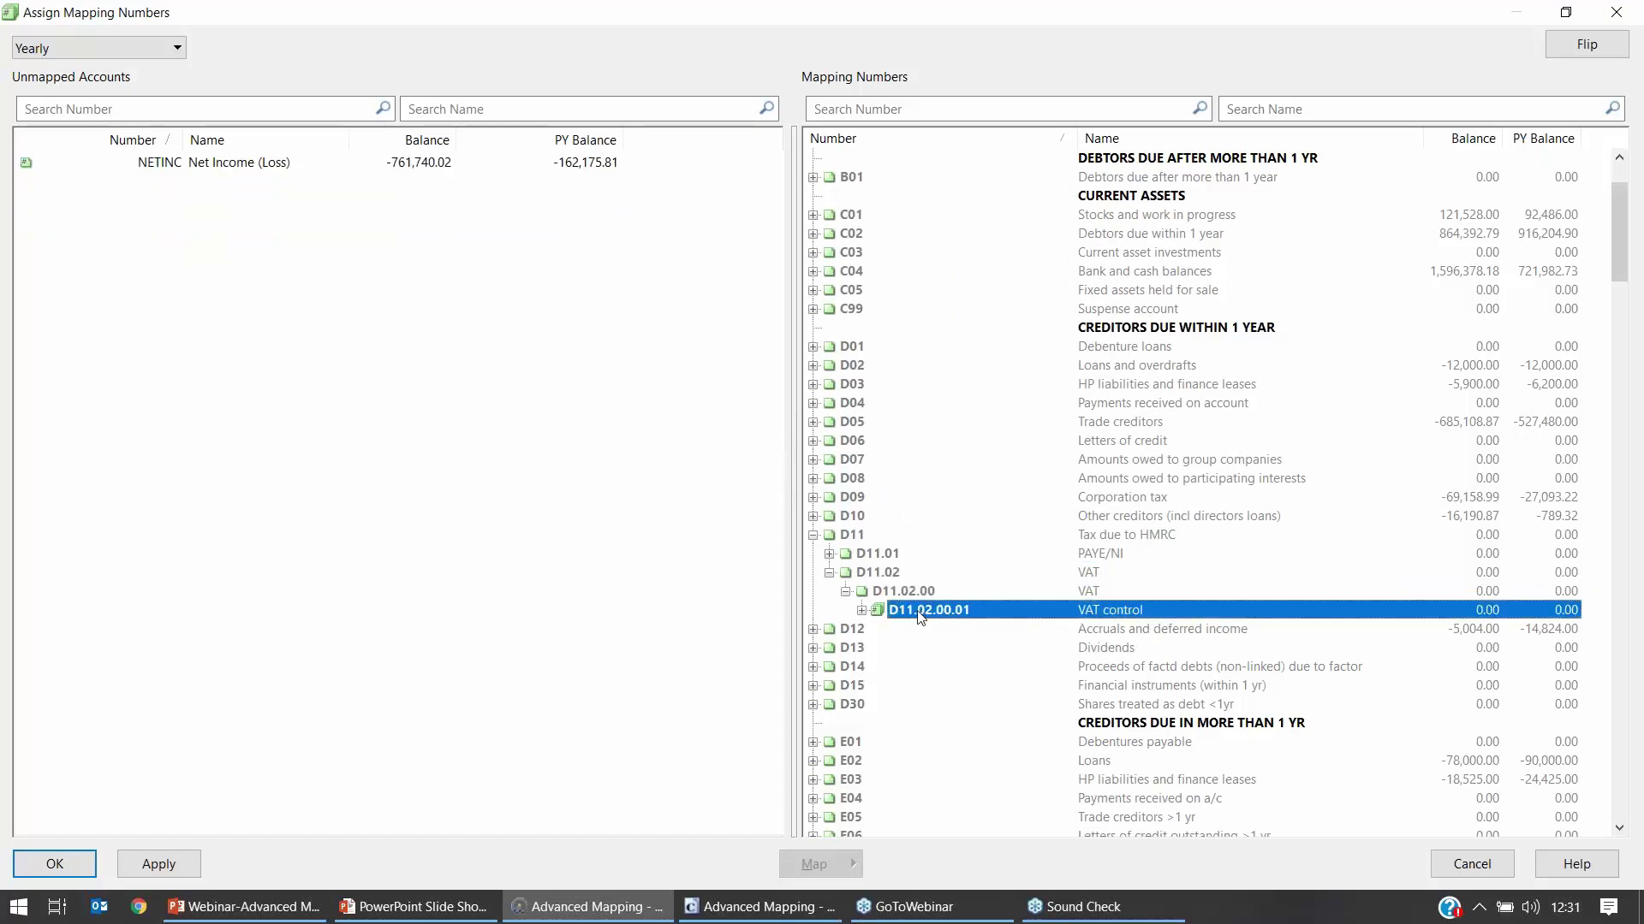
pyautogui.click(184, 863)
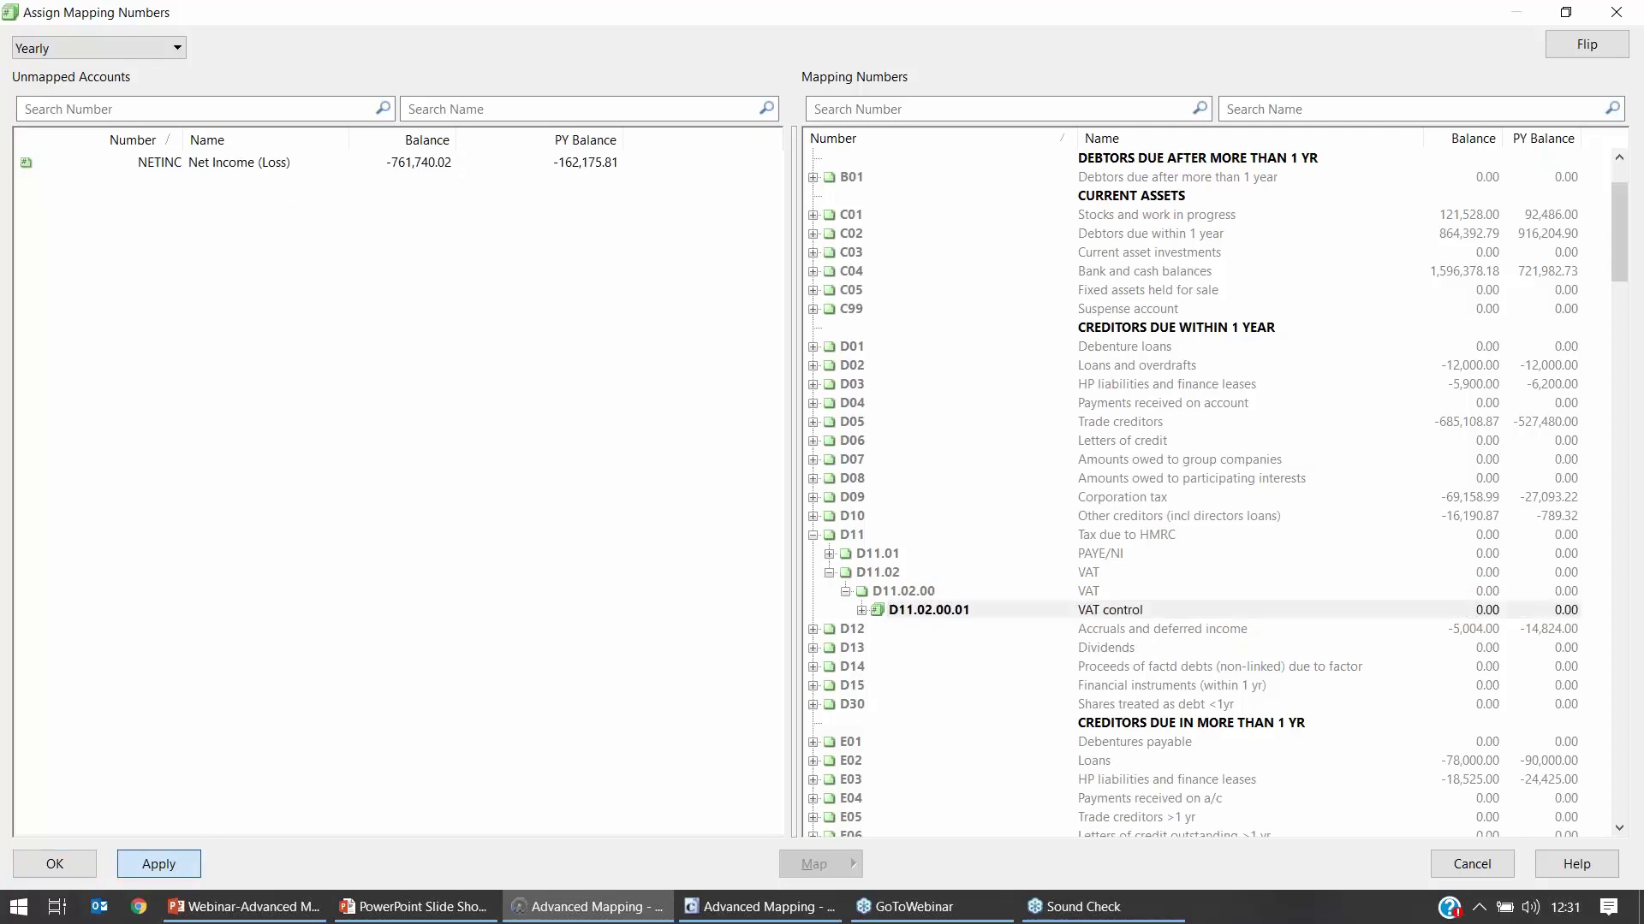
pyautogui.click(52, 863)
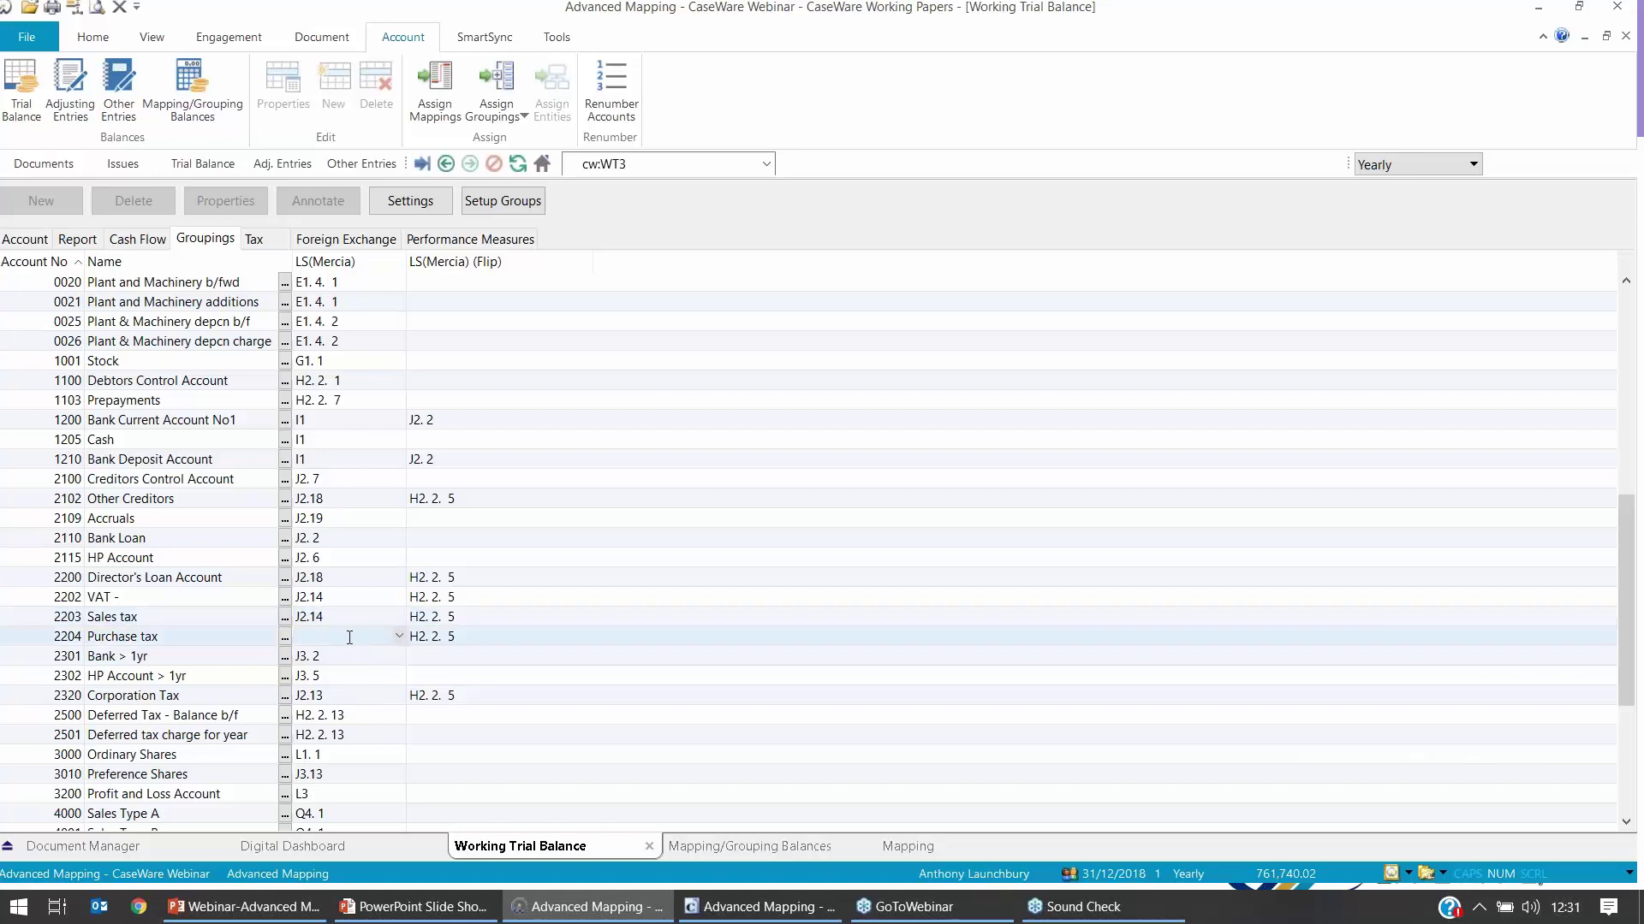
# Step: Set the LS(Mercia) grouping of account 2204 Purchase tax to J2.14 and review the groupings of accounts 2202 to 2204
pyautogui.click(319, 617)
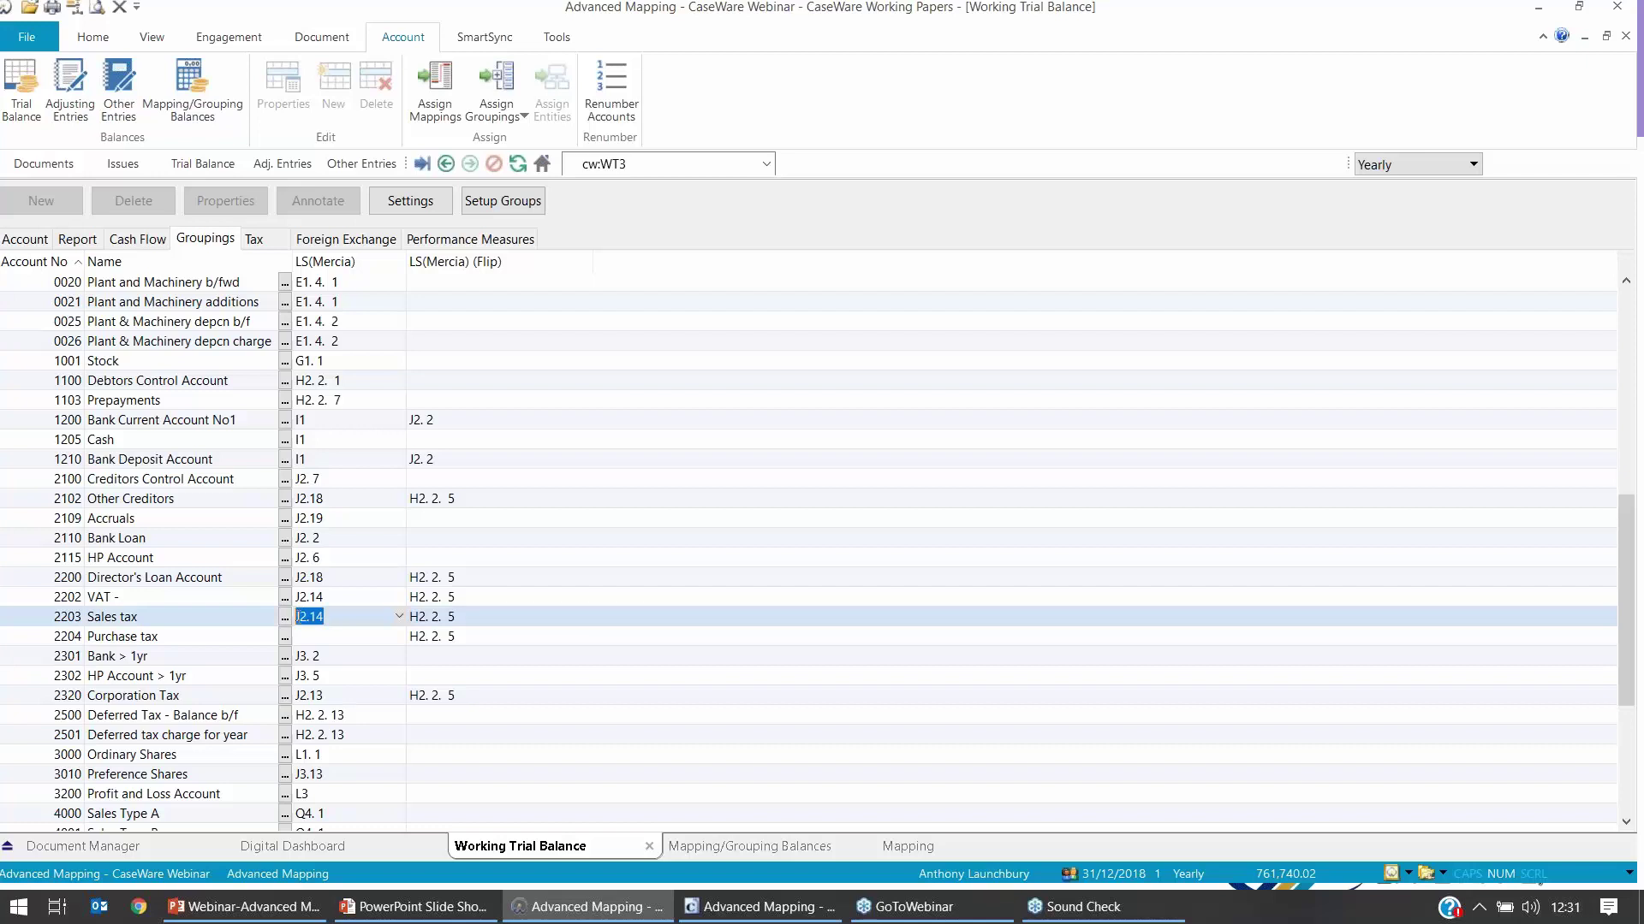
pyautogui.click(337, 632)
pyautogui.write('J2.14')
pyautogui.click(363, 671)
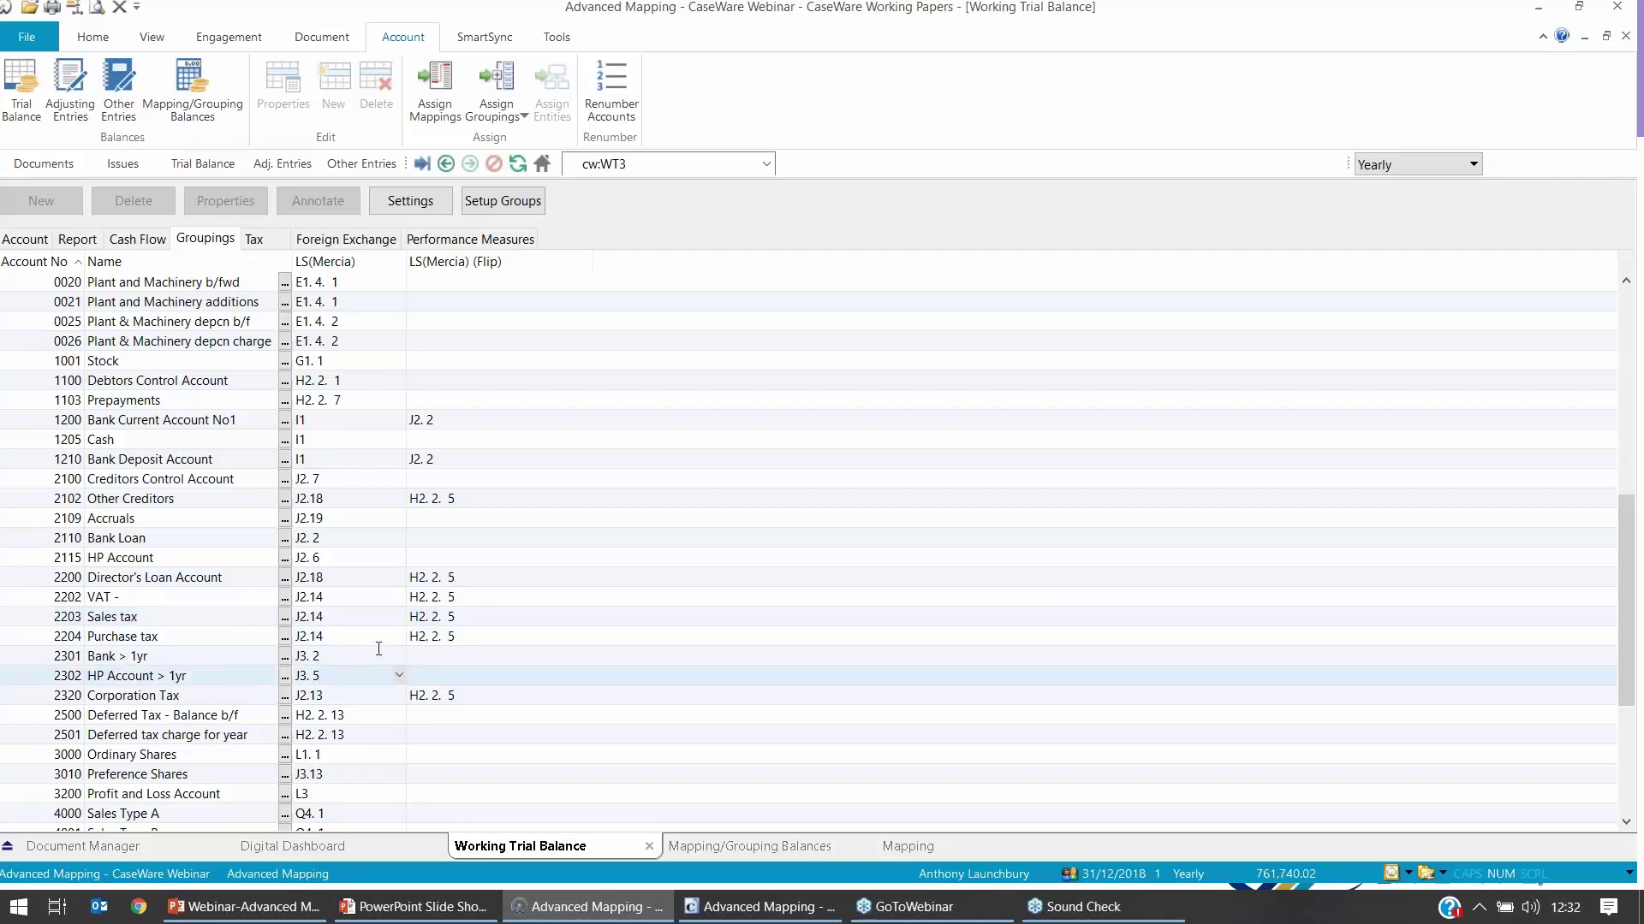
pyautogui.click(339, 598)
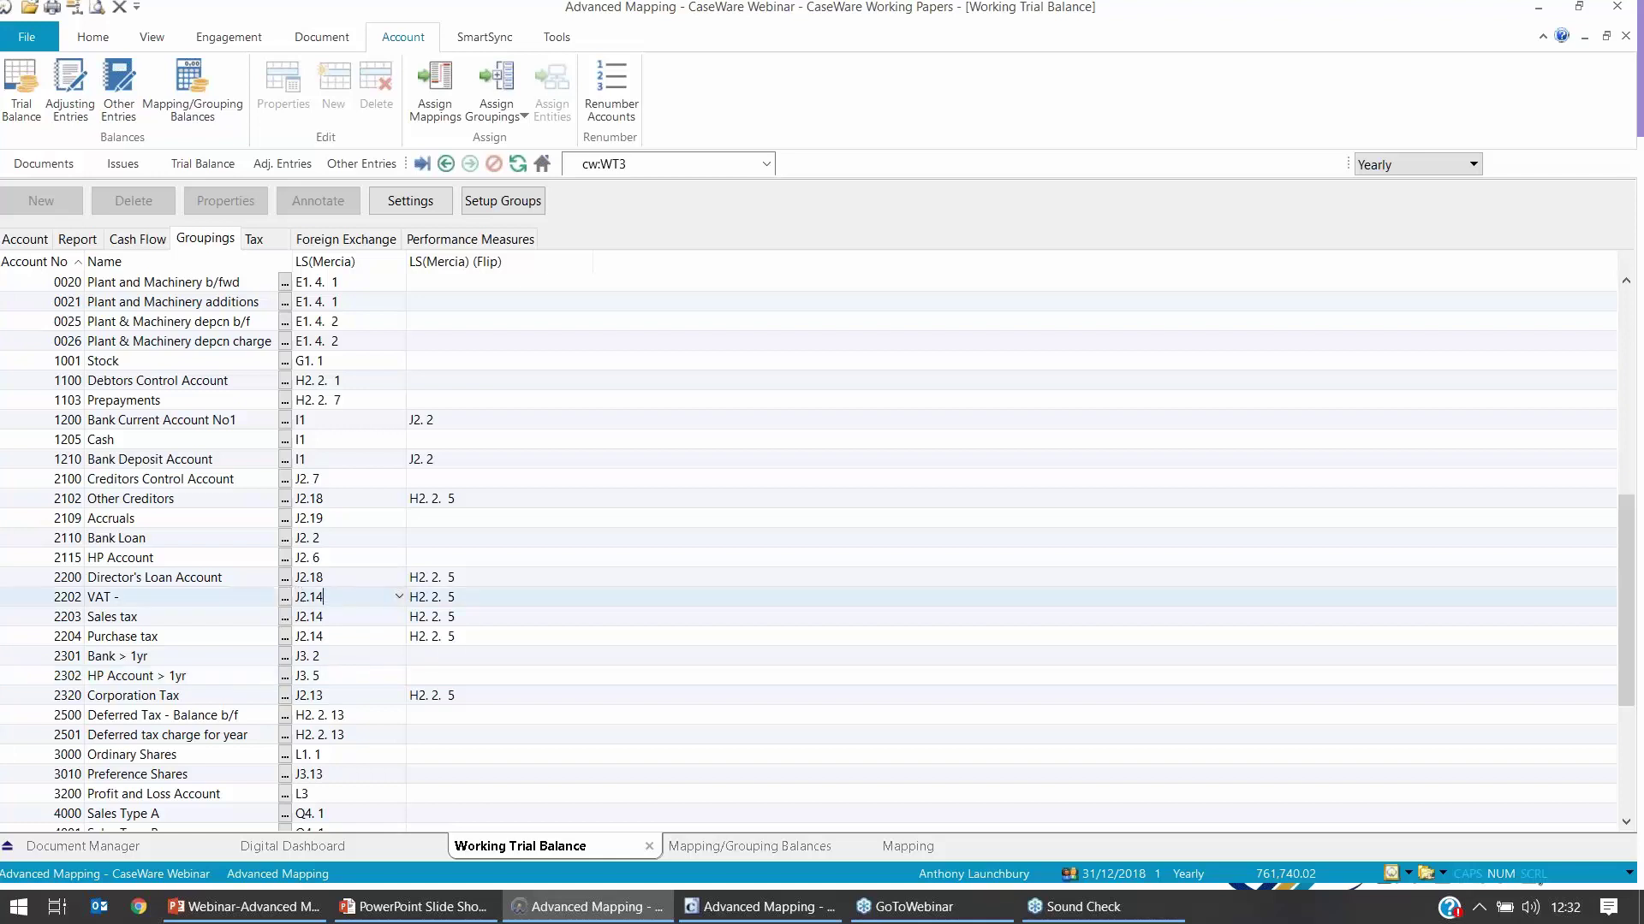
pyautogui.moveTo(467, 632); pyautogui.dragTo(357, 603)
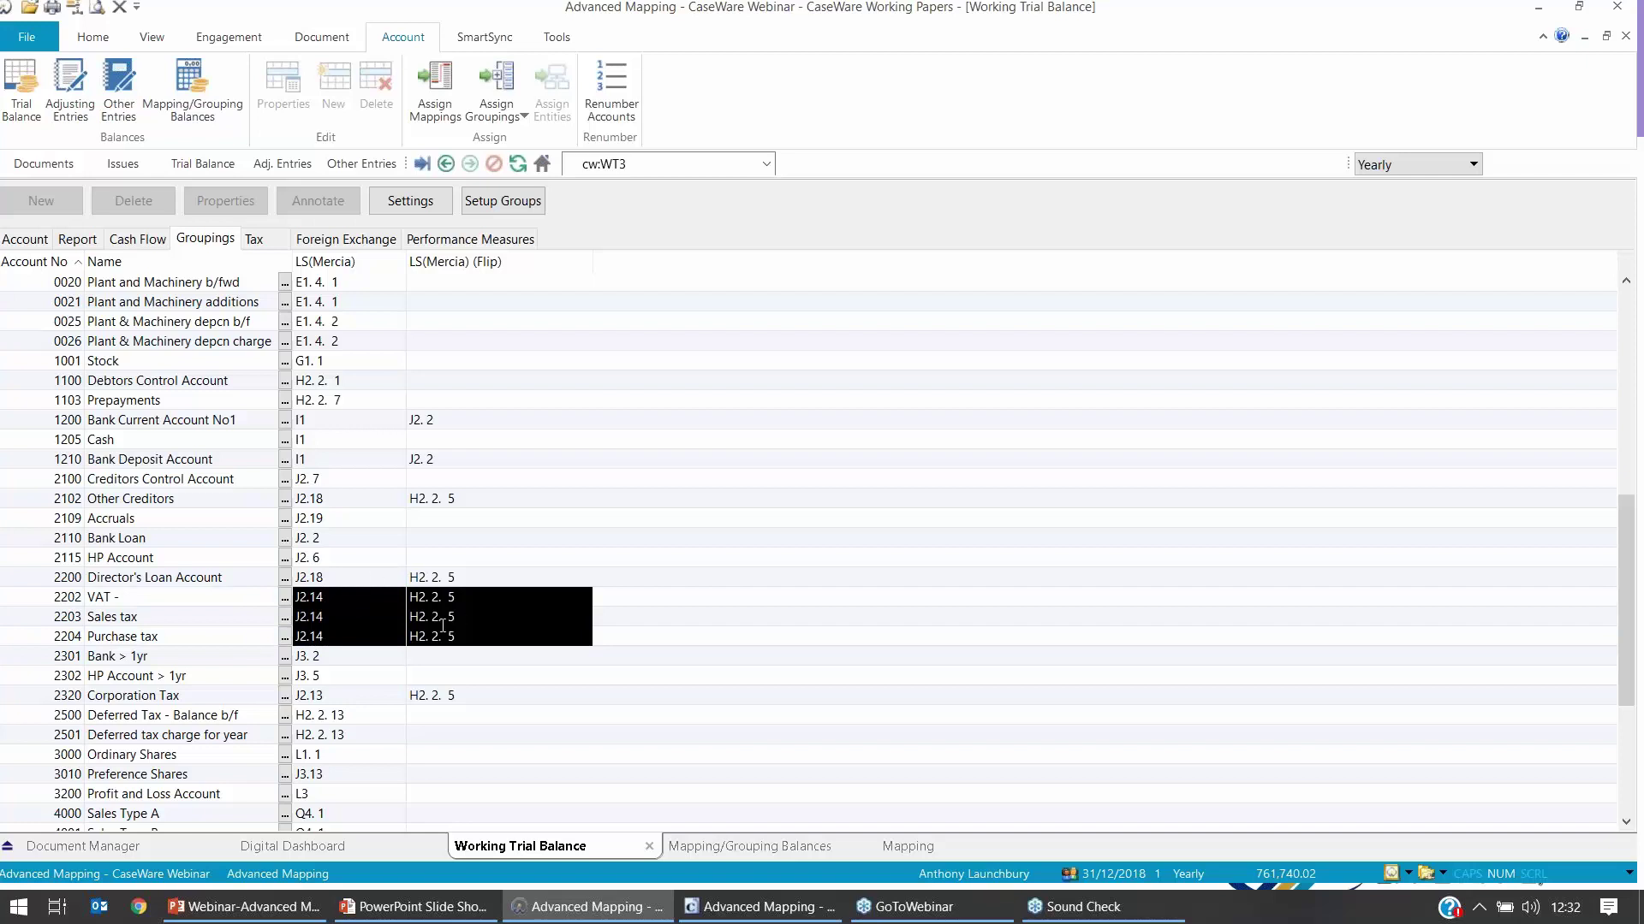
# Step: Reopen the mapping assignment and bring up the properties of D11.02.00.01 VAT control for editing
pyautogui.click(435, 85)
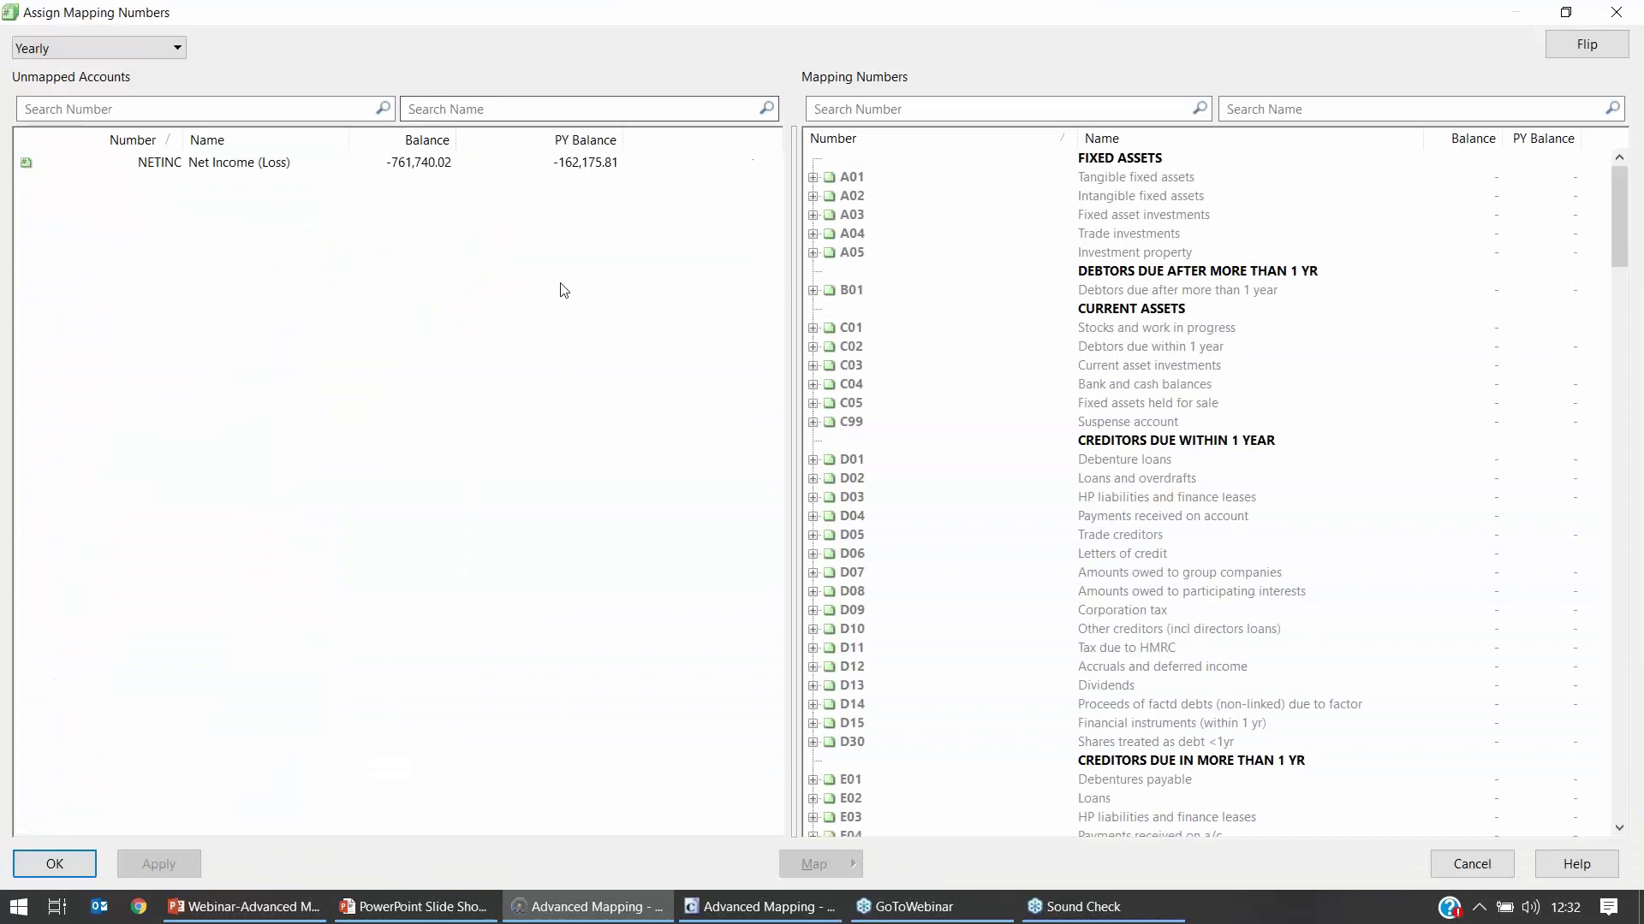
pyautogui.click(813, 648)
pyautogui.click(846, 705)
pyautogui.rightClick(905, 723)
pyautogui.click(963, 419)
pyautogui.moveTo(859, 281); pyautogui.dragTo(1145, 264)
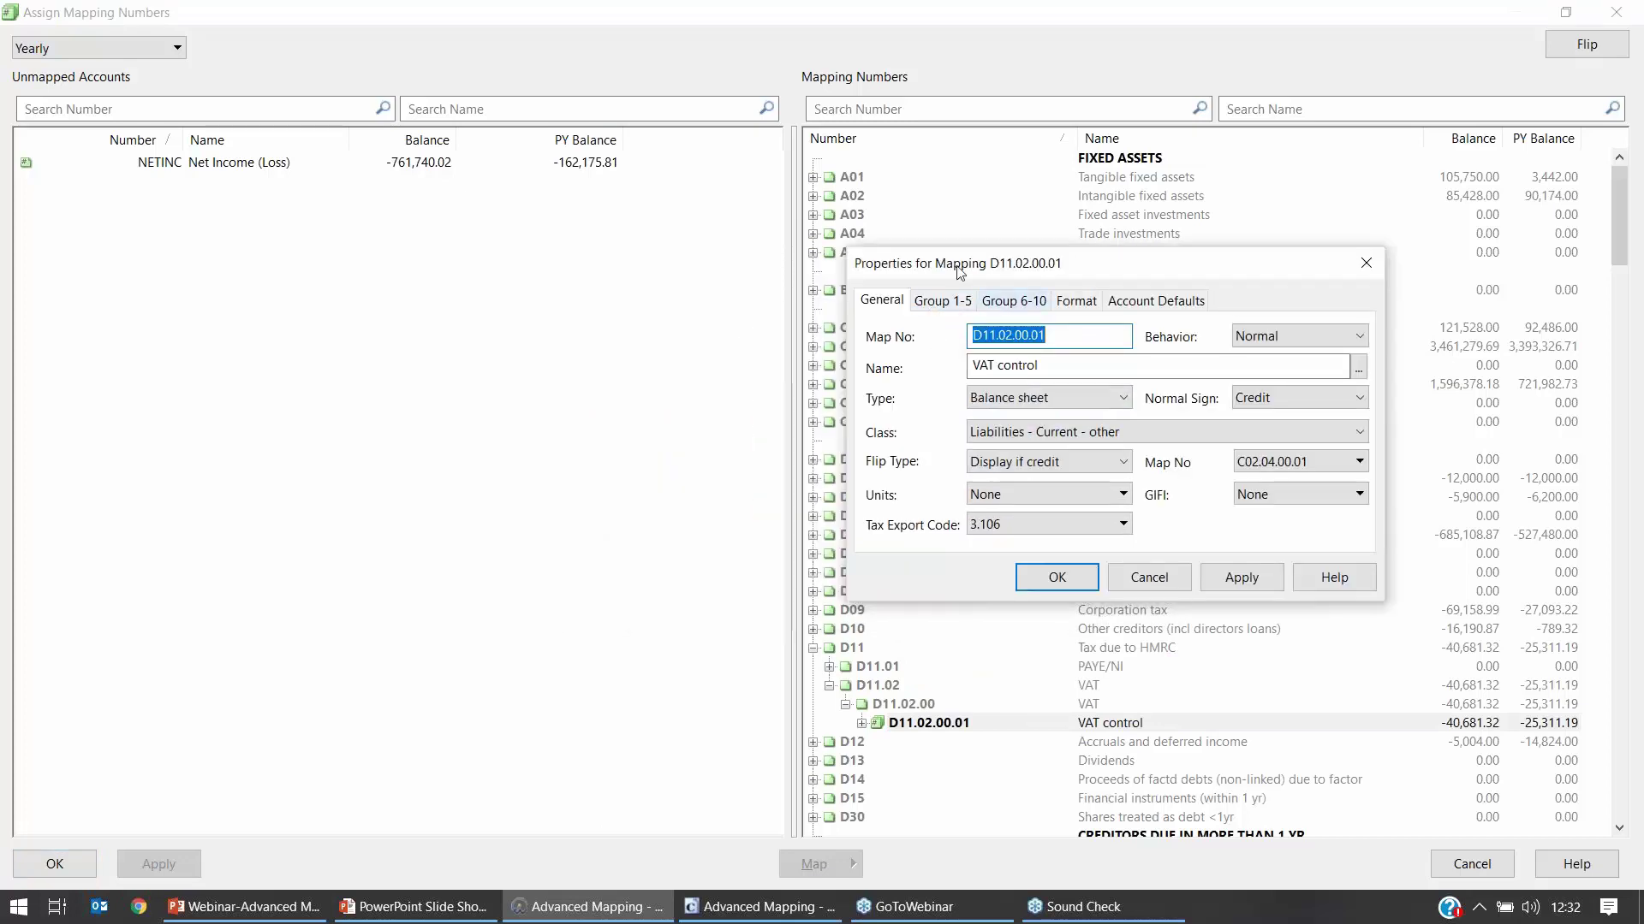
# Step: Set the VAT control mapping's LS(Mercia) grouping to J2.15 and its flip grouping to H2. 2. 6, and save the mapping changes
pyautogui.click(952, 304)
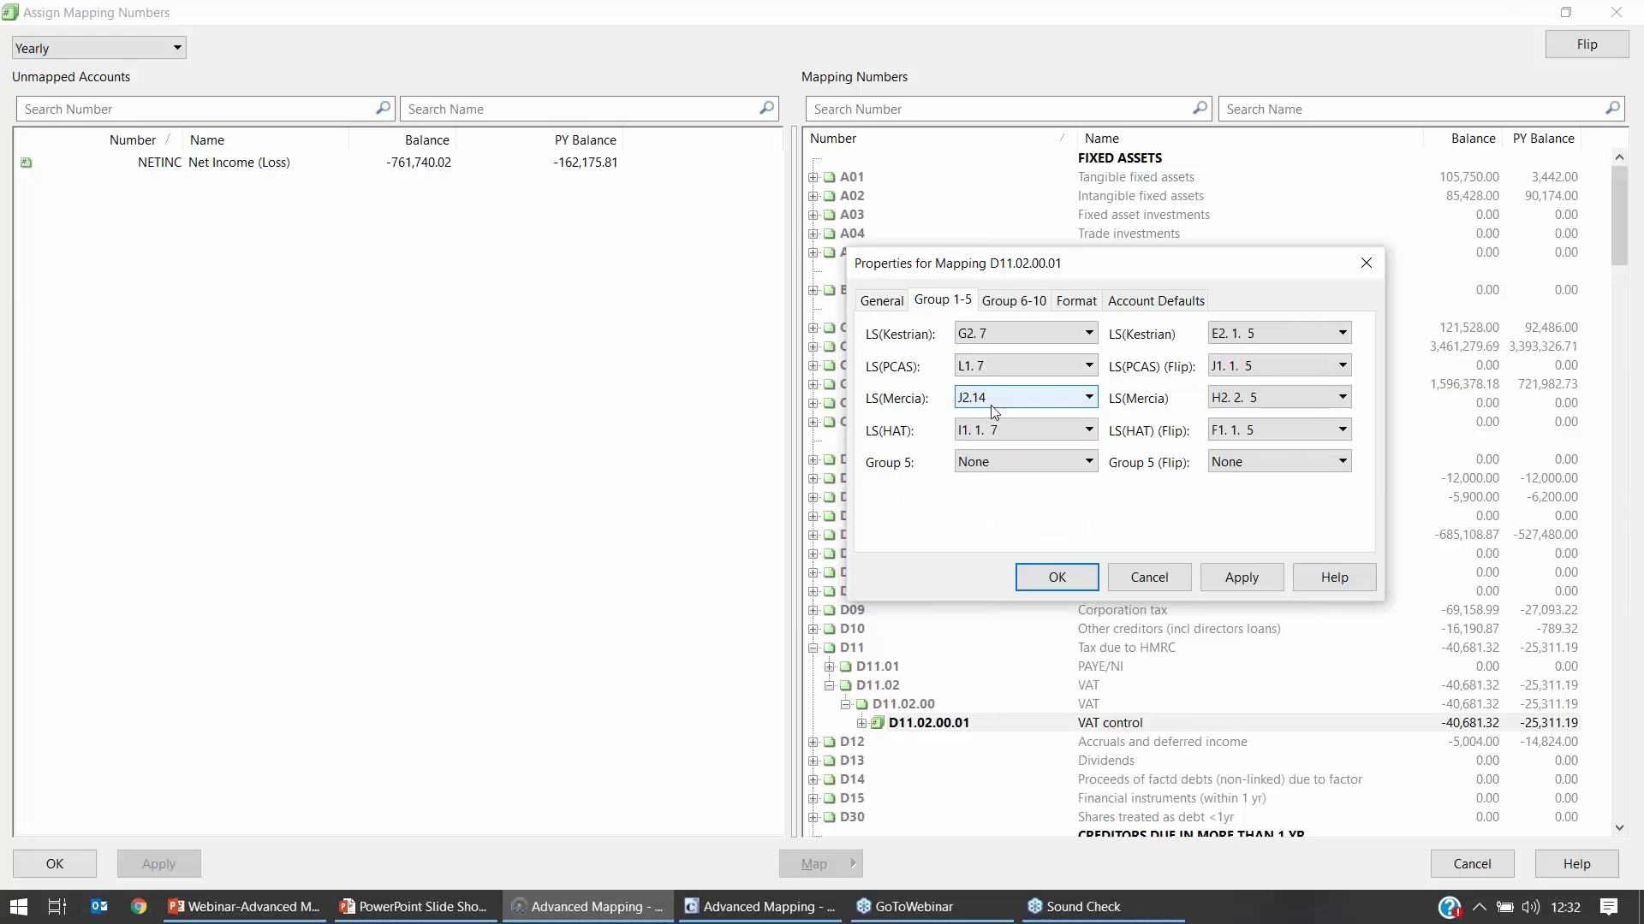
pyautogui.click(1089, 398)
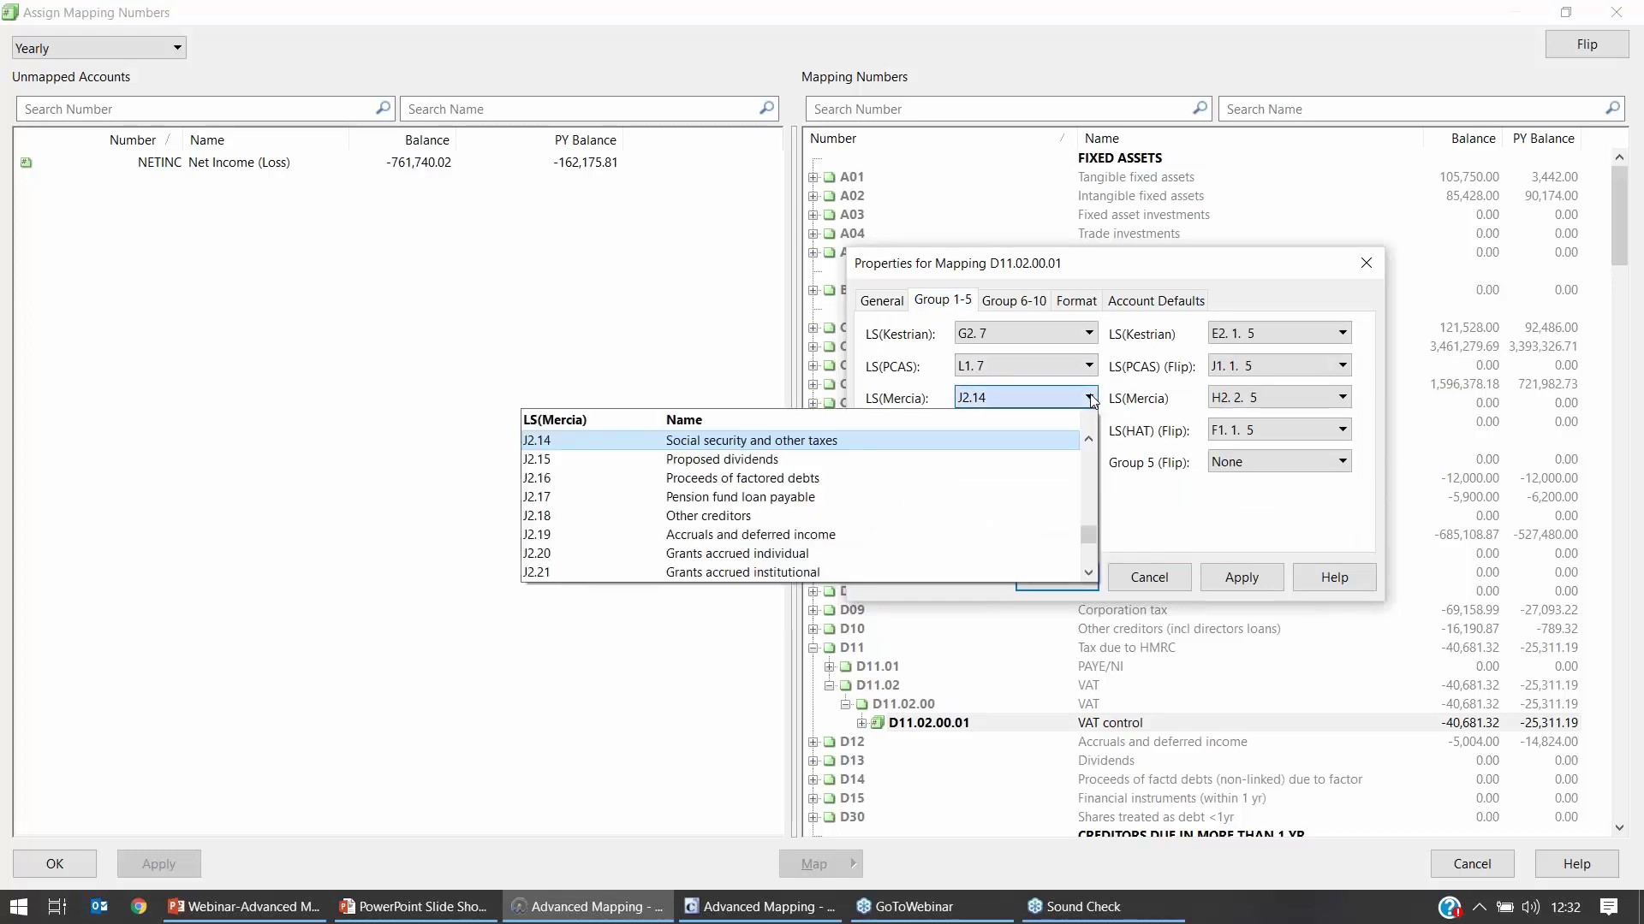
pyautogui.click(838, 458)
pyautogui.click(1281, 397)
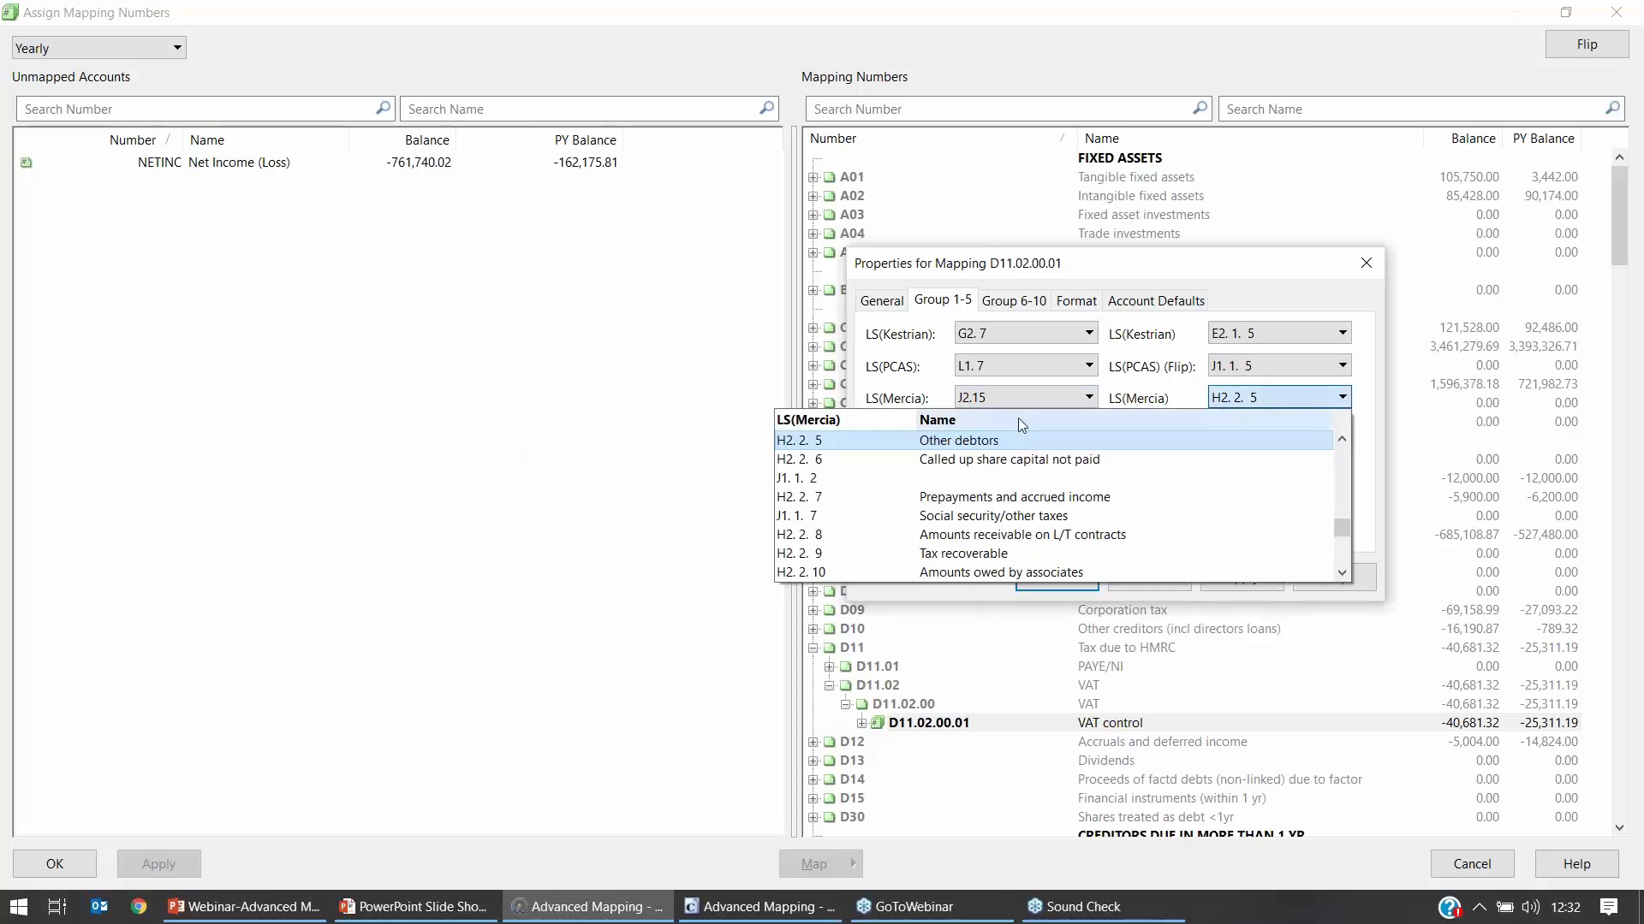
pyautogui.click(959, 459)
pyautogui.click(1240, 577)
pyautogui.click(1057, 578)
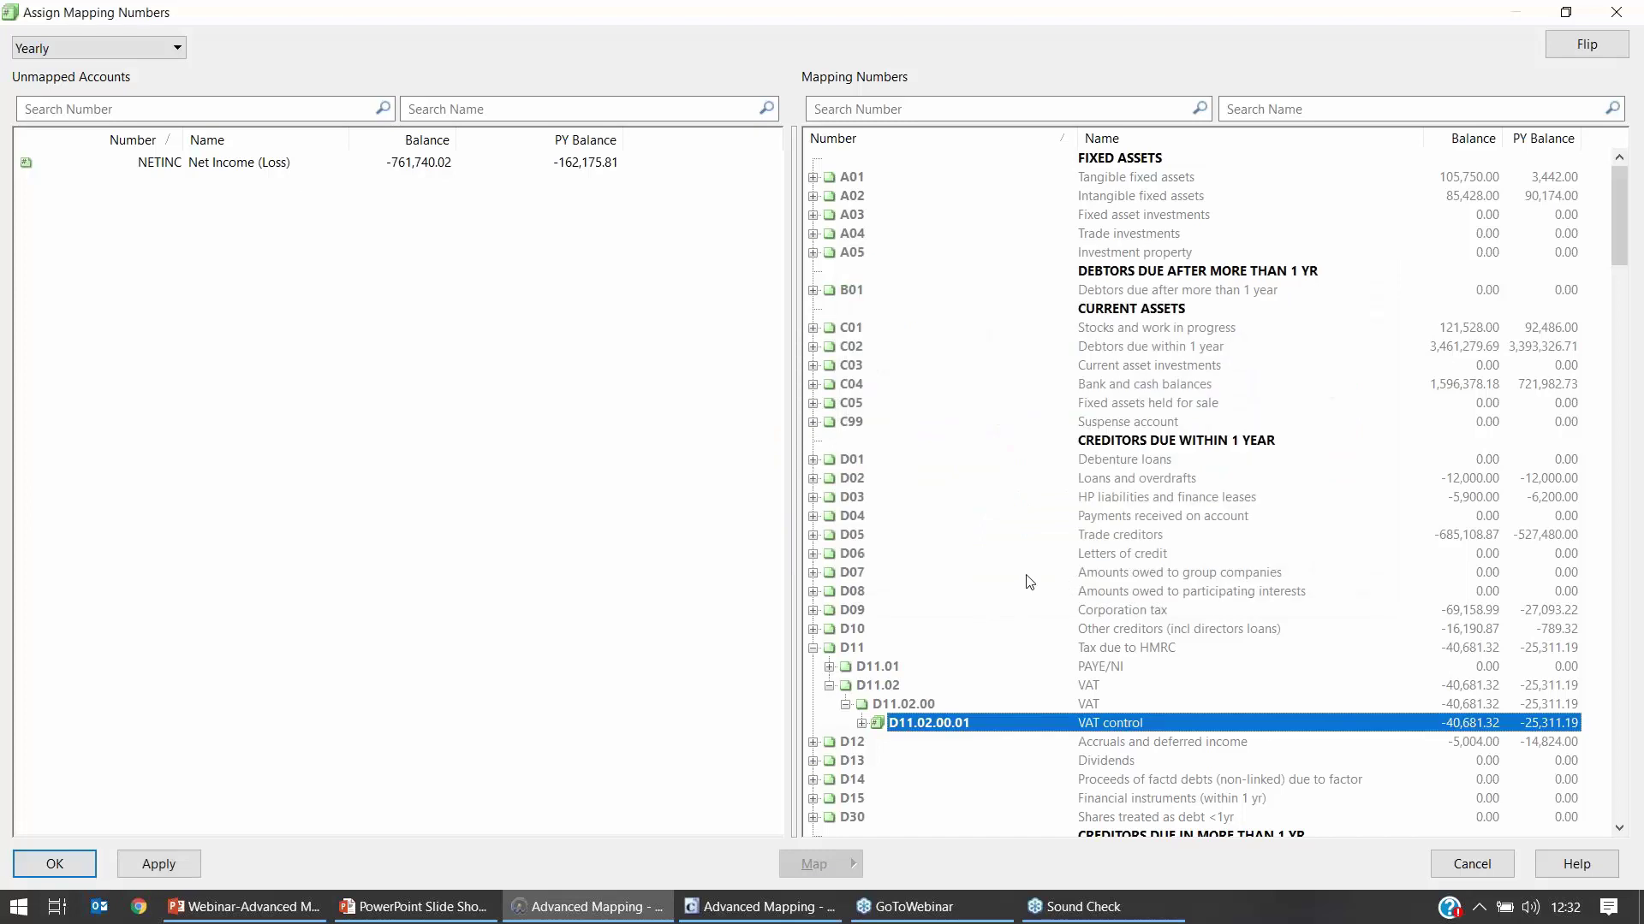
pyautogui.click(861, 723)
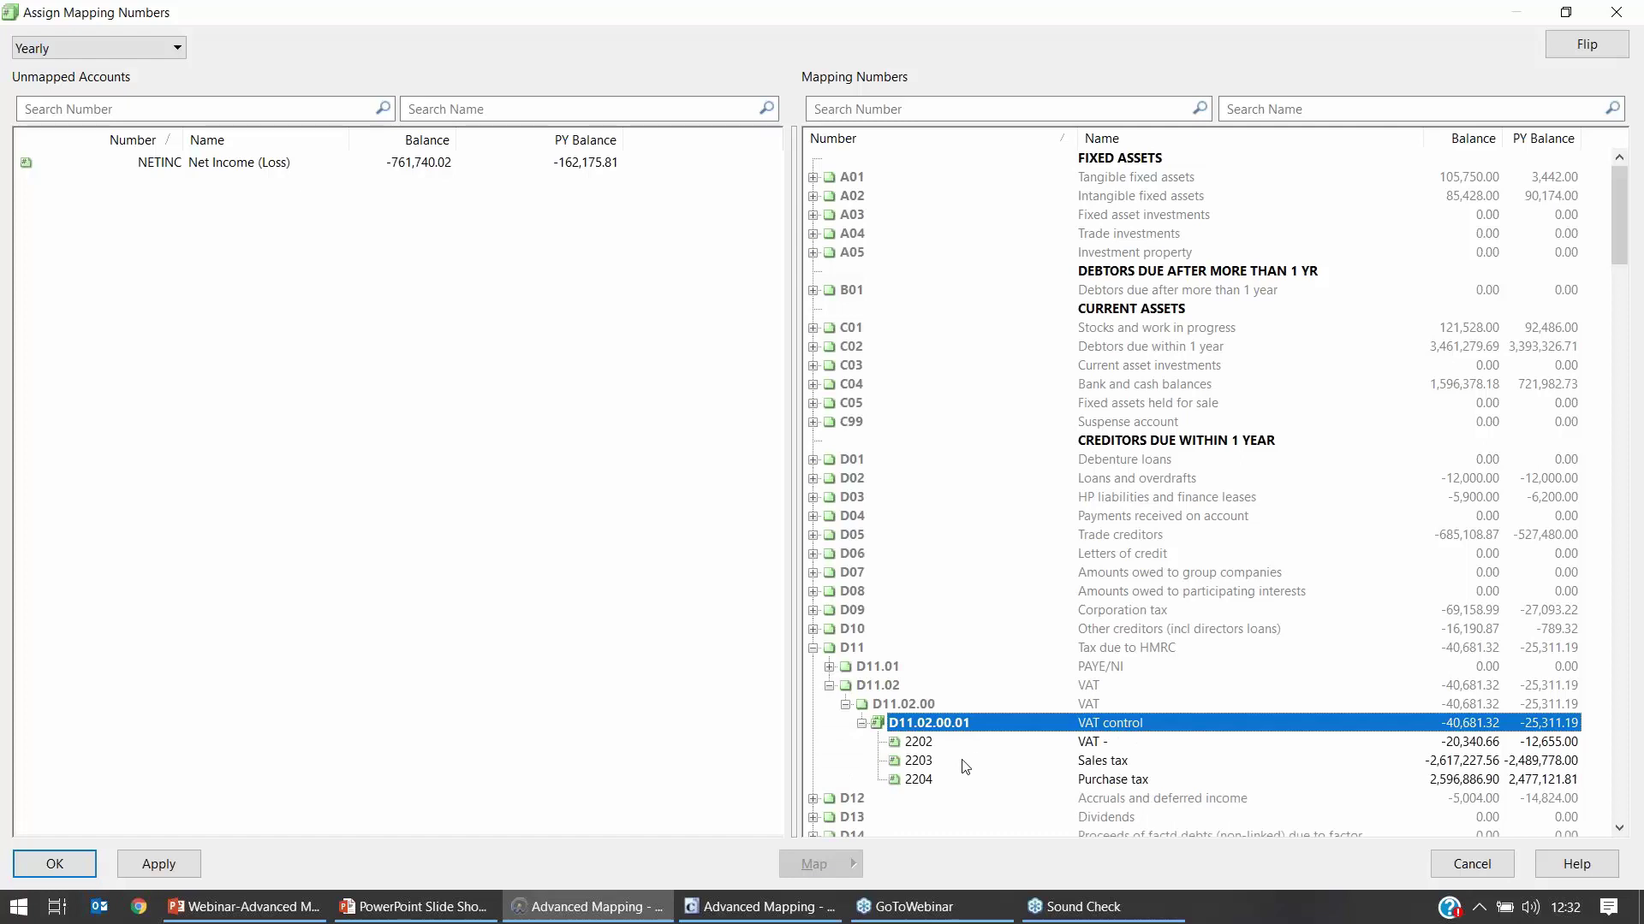
pyautogui.click(39, 869)
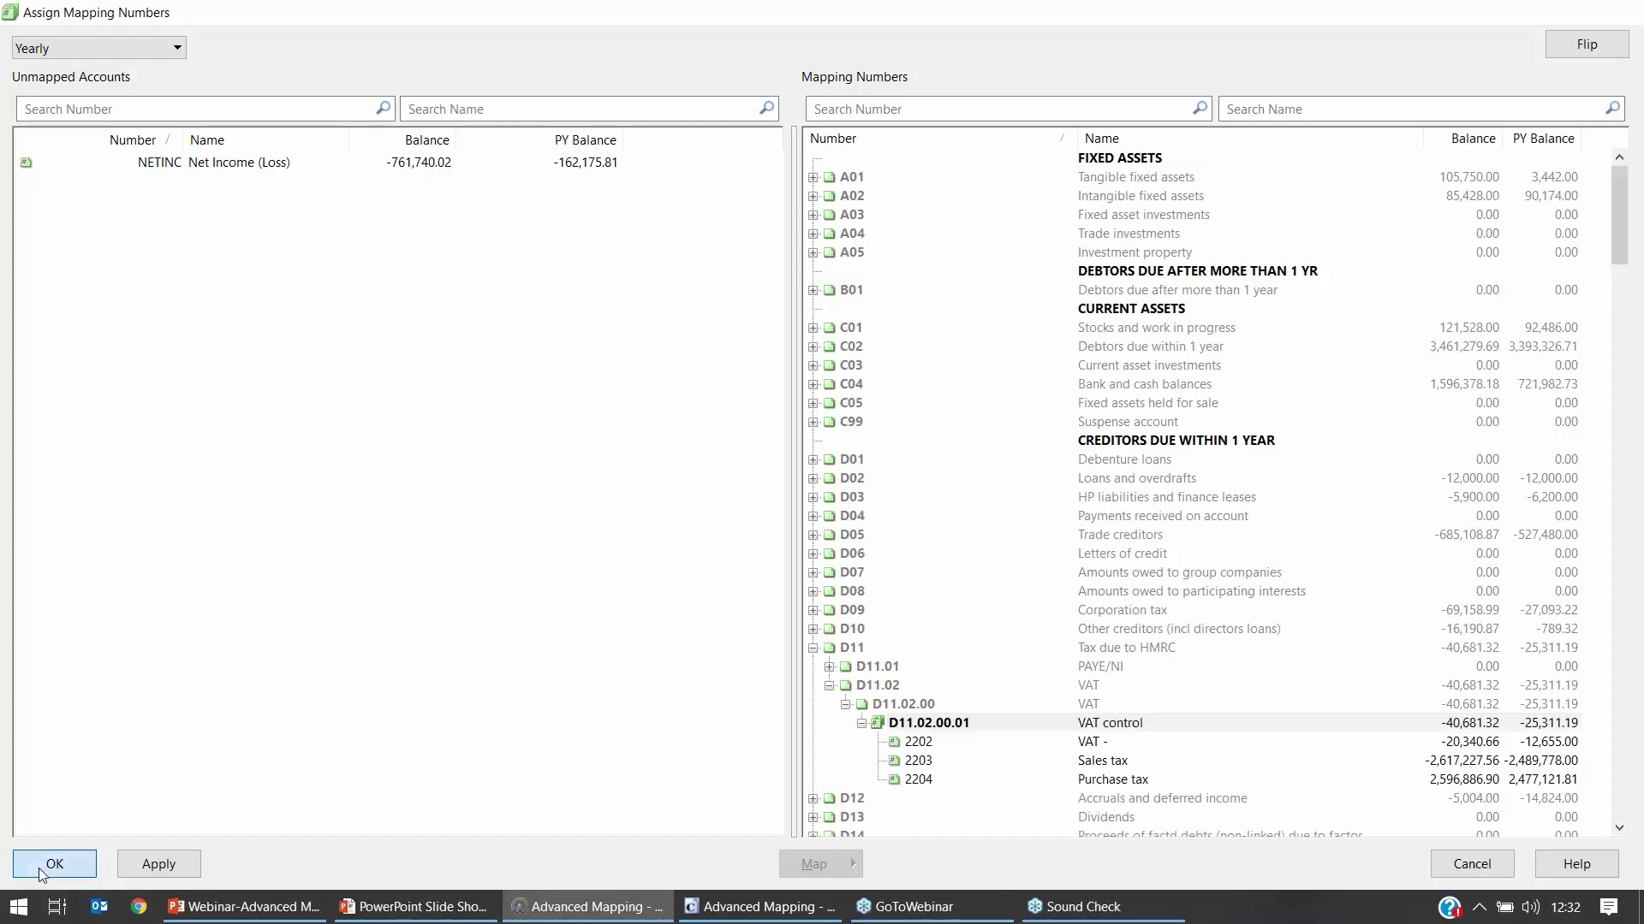
# Step: Check the LS(Mercia) and LS(Mercia) (Flip) groupings of accounts 2202 to 2204 in the working trial balance
pyautogui.click(421, 653)
pyautogui.moveTo(324, 599); pyautogui.dragTo(483, 640)
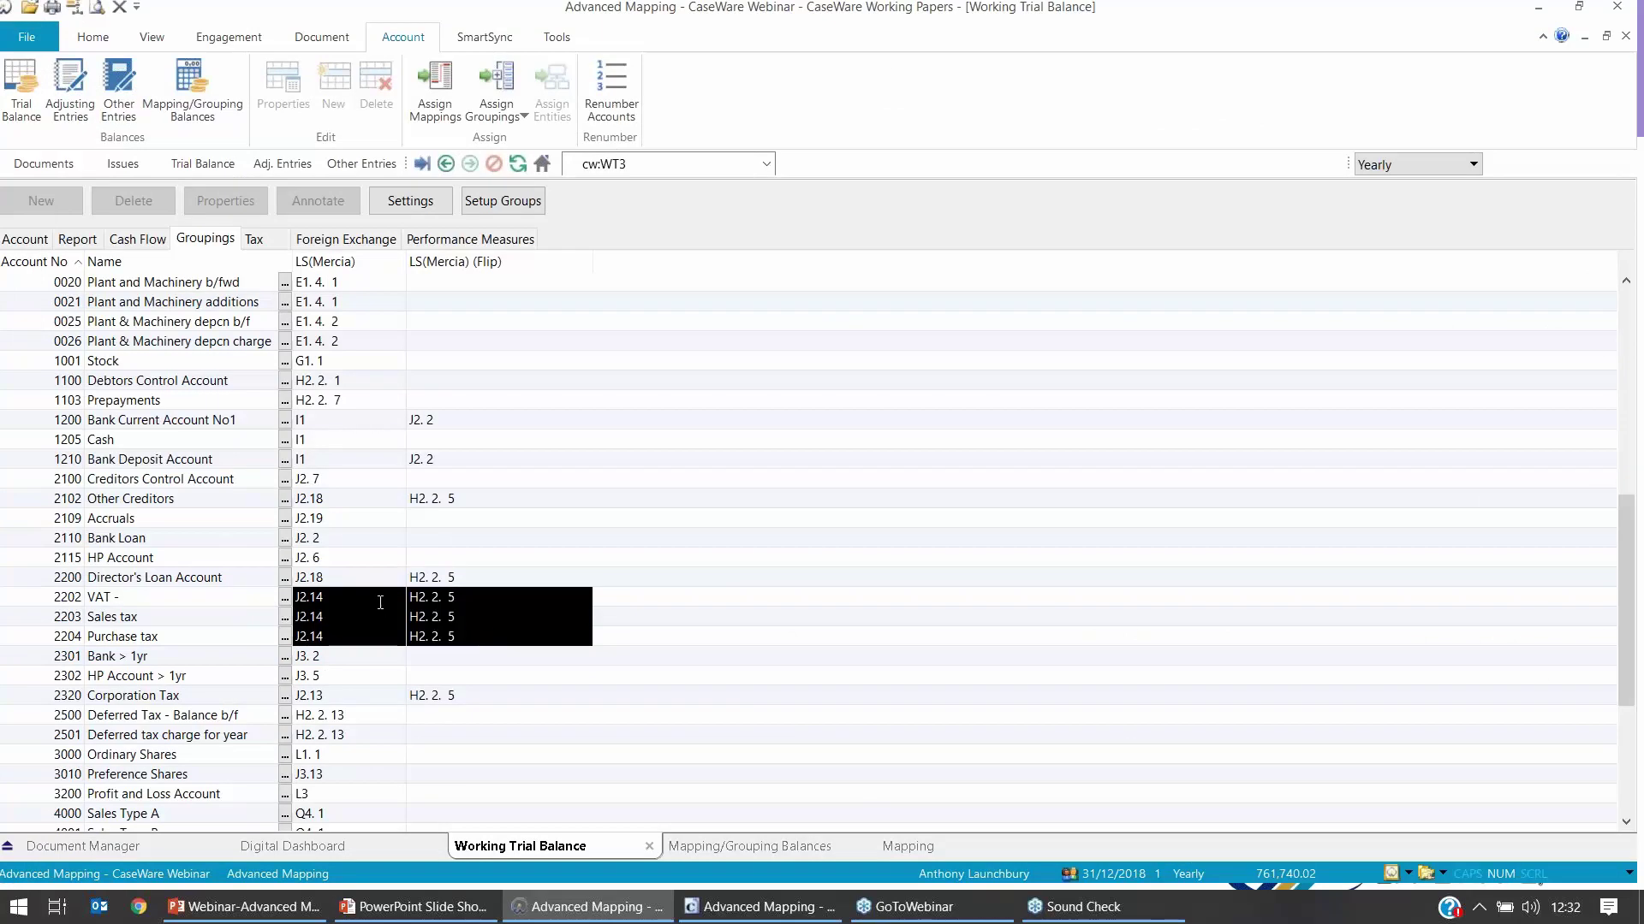
pyautogui.click(501, 580)
pyautogui.moveTo(482, 635); pyautogui.dragTo(312, 591)
# Step: Review the Group 1-5 lead schedule groupings in the properties of mapping D11.02.00.01 VAT control without changing them
pyautogui.click(497, 477)
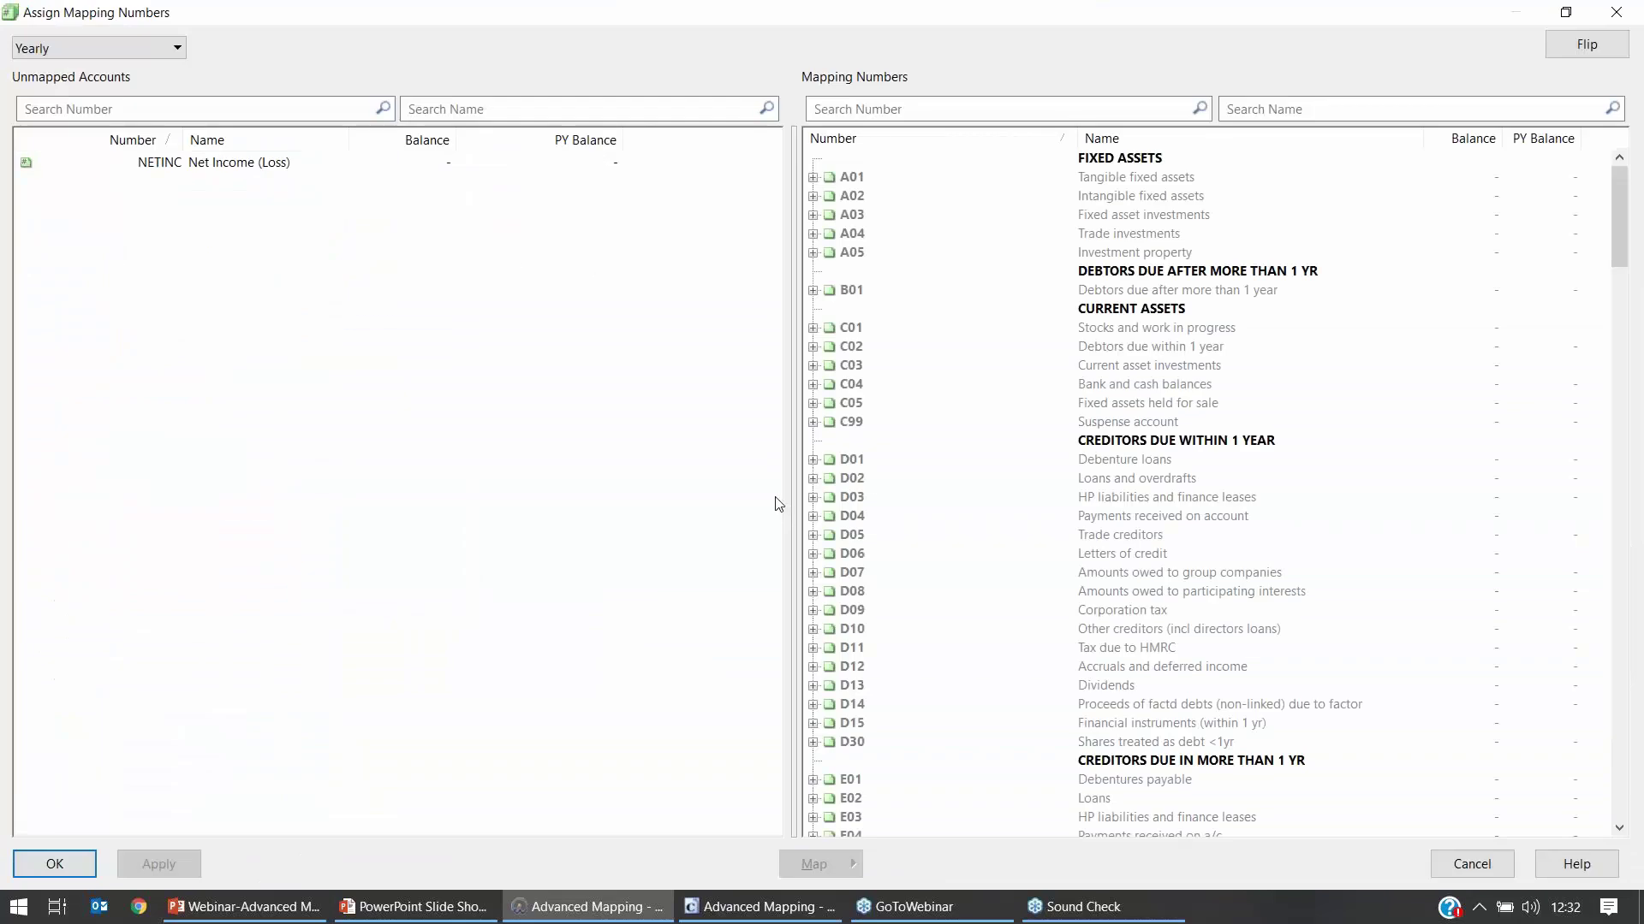
pyautogui.click(813, 648)
pyautogui.click(829, 685)
pyautogui.click(846, 705)
pyautogui.click(861, 726)
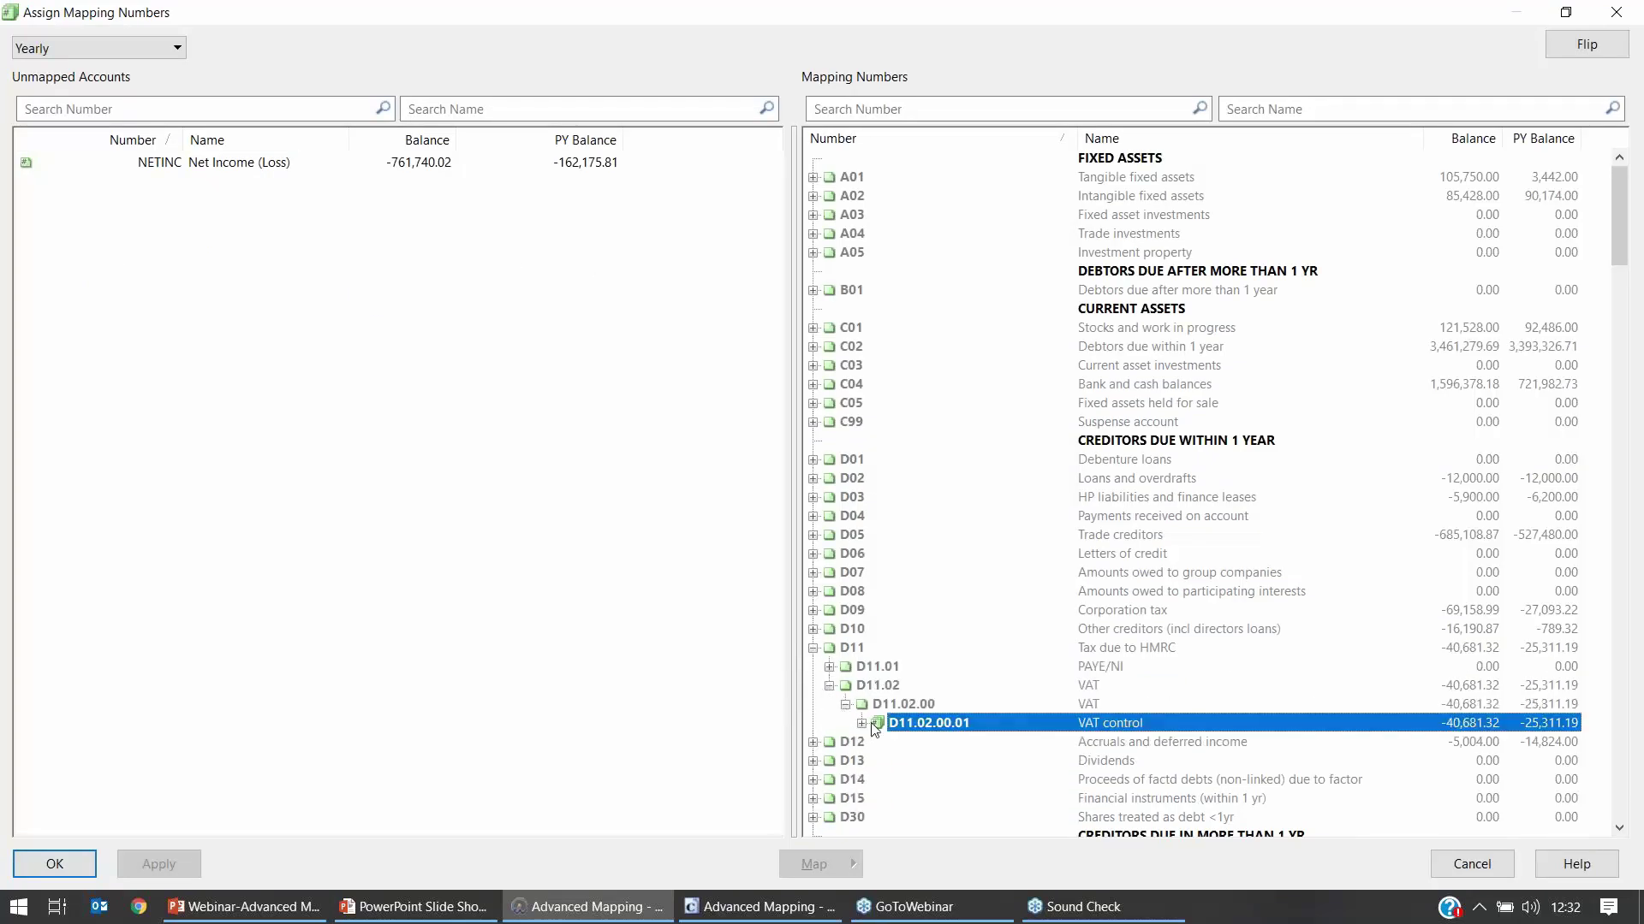
pyautogui.rightClick(887, 722)
pyautogui.click(961, 414)
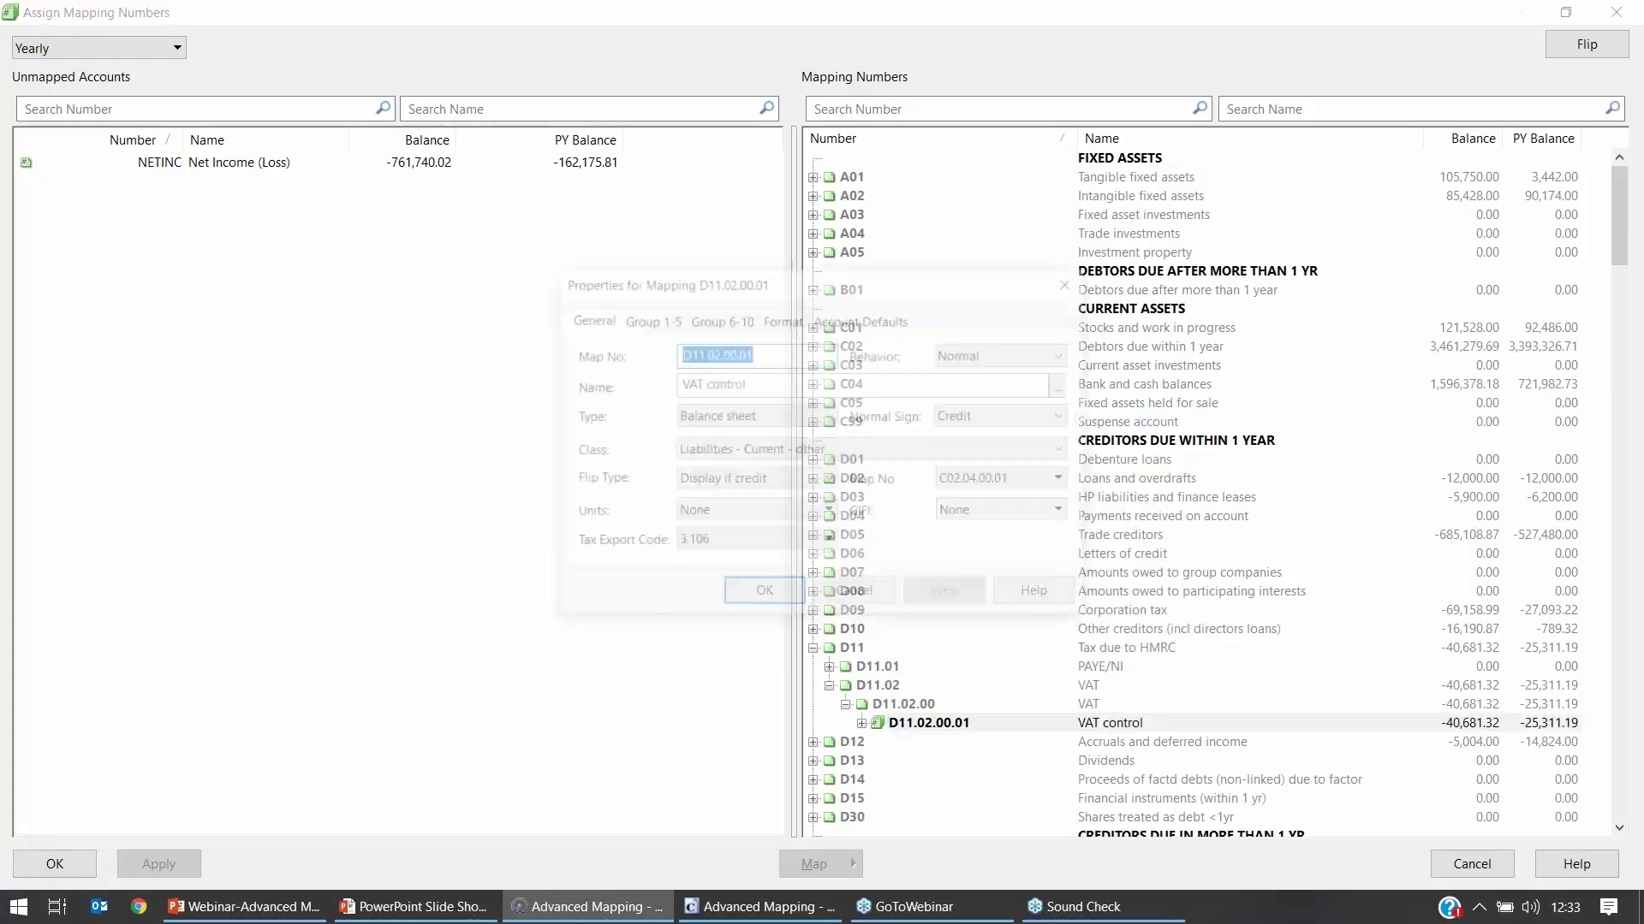
pyautogui.click(670, 318)
pyautogui.moveTo(700, 281); pyautogui.dragTo(1012, 179)
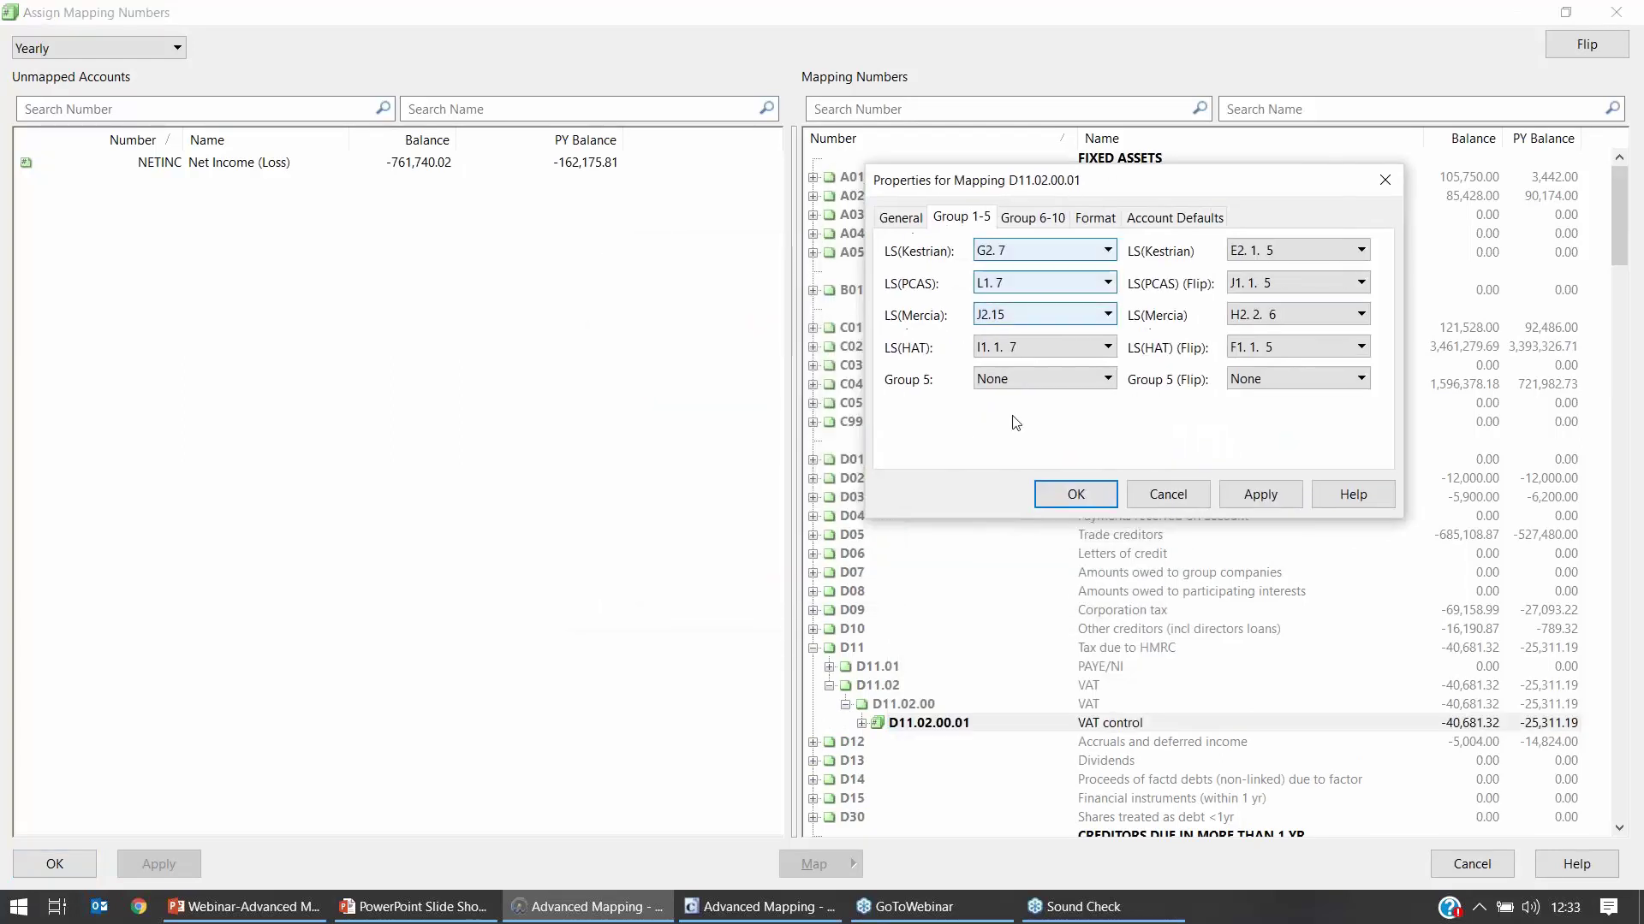
pyautogui.click(1168, 494)
# Step: Show the accounts mapped to D11.02.00.01 VAT control, review the mapping's general and Group 1-5 properties, and close the mapping assignment
pyautogui.click(862, 724)
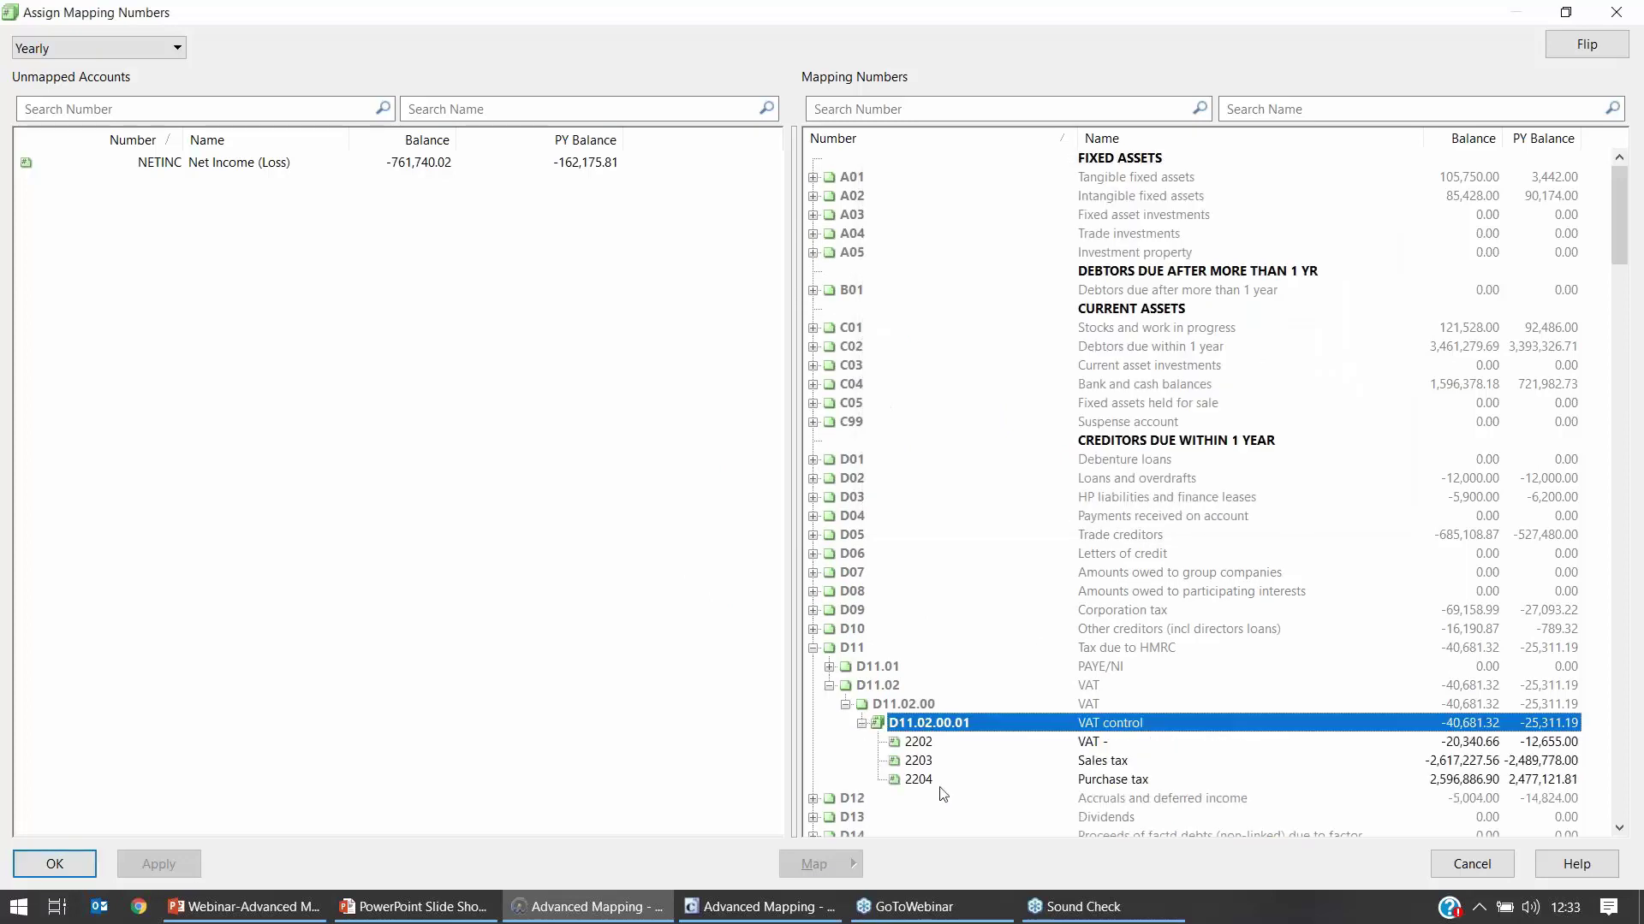
pyautogui.rightClick(948, 727)
pyautogui.click(1019, 418)
pyautogui.moveTo(821, 287); pyautogui.dragTo(1121, 262)
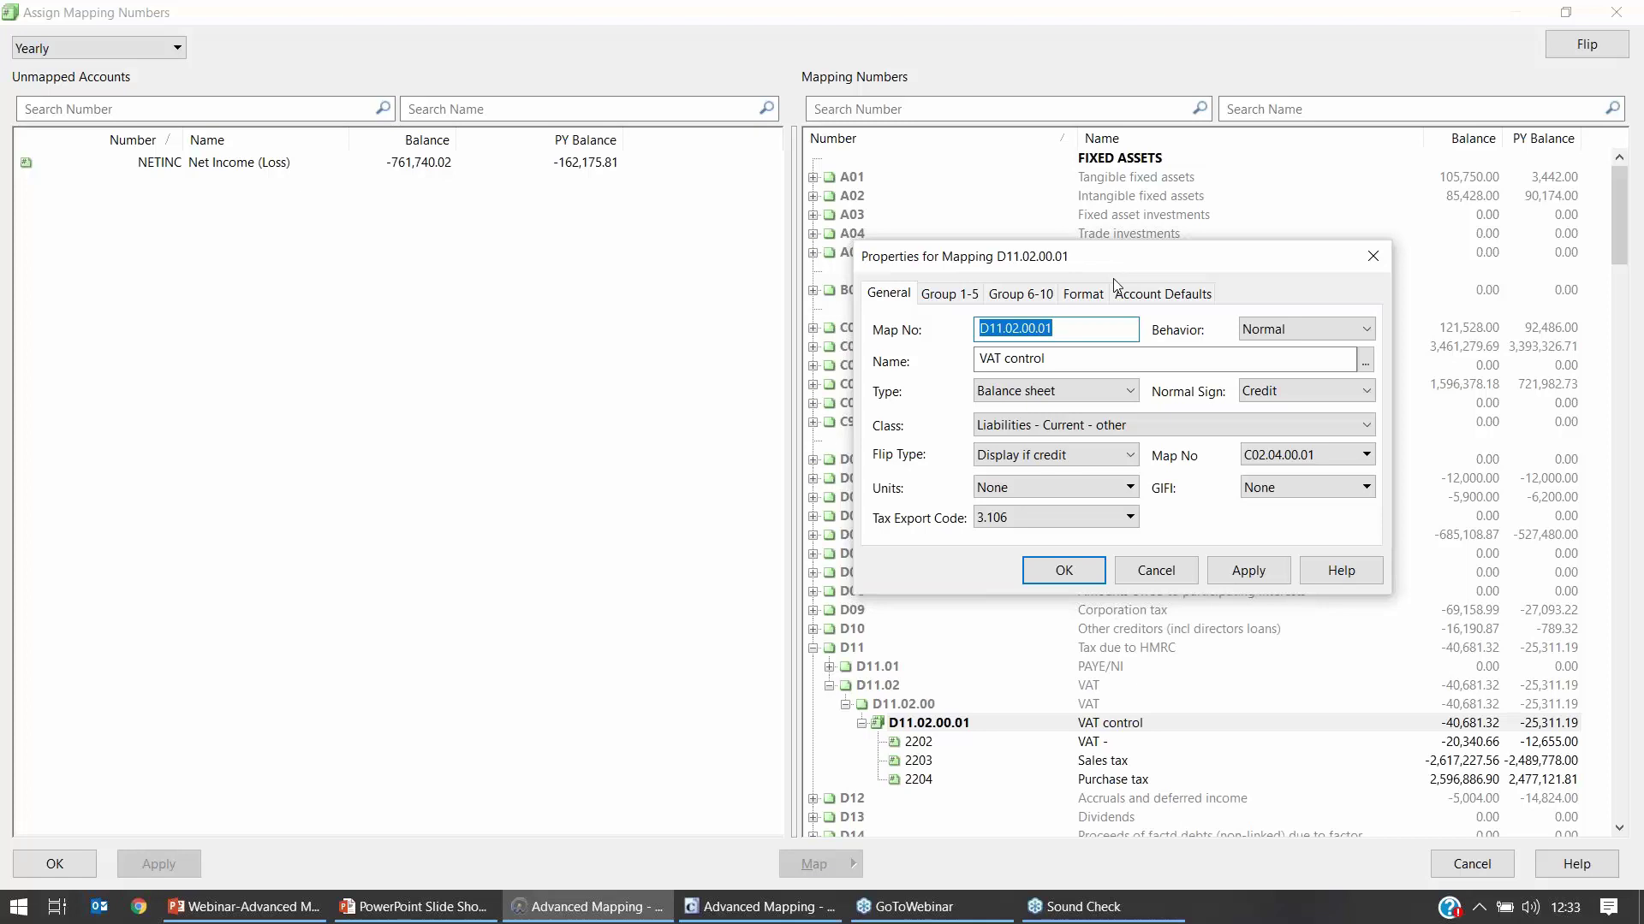
pyautogui.click(969, 294)
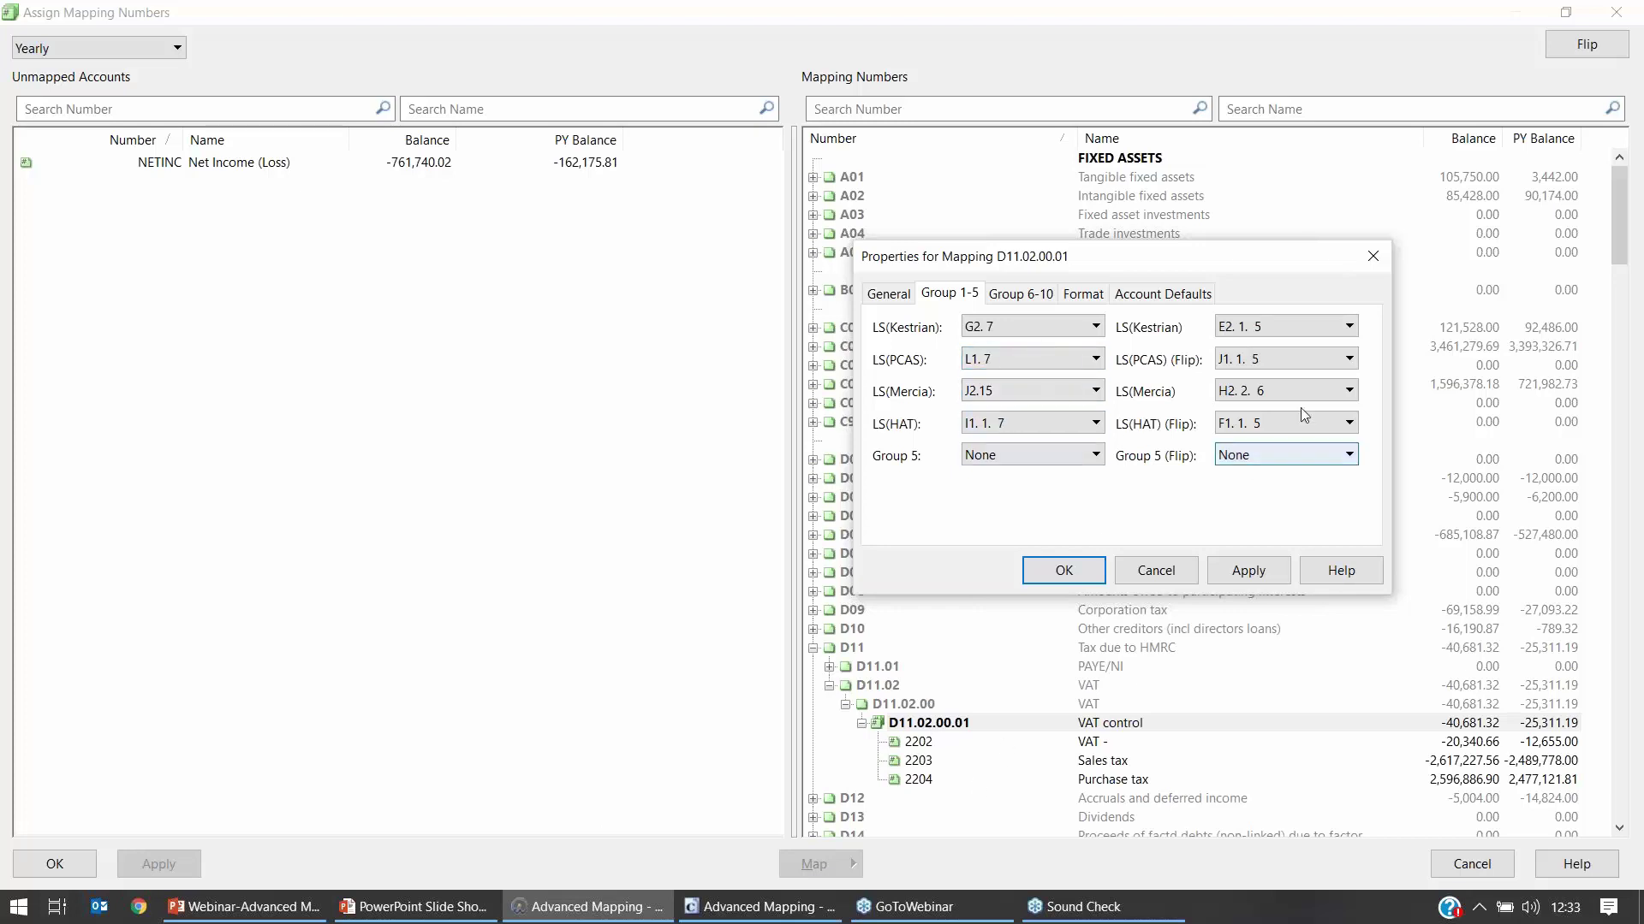
pyautogui.click(1095, 575)
pyautogui.click(81, 867)
# Step: Create a new account numbered 2205 and named Other VAT in the working trial balance
pyautogui.click(38, 243)
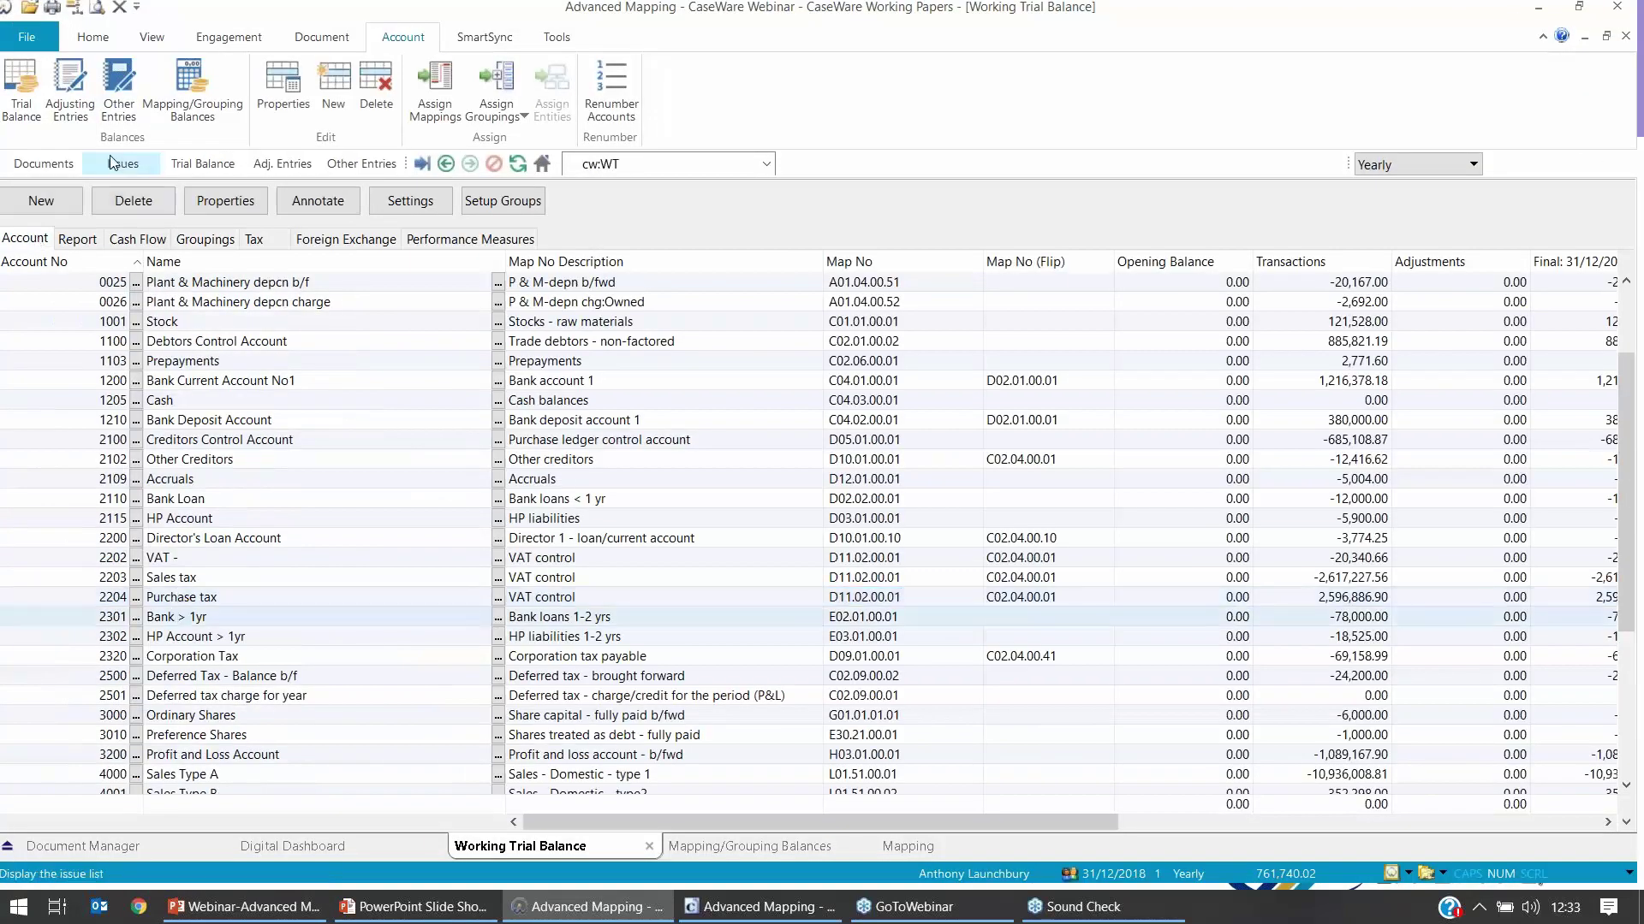
pyautogui.click(50, 205)
pyautogui.write('2205')
pyautogui.click(855, 298)
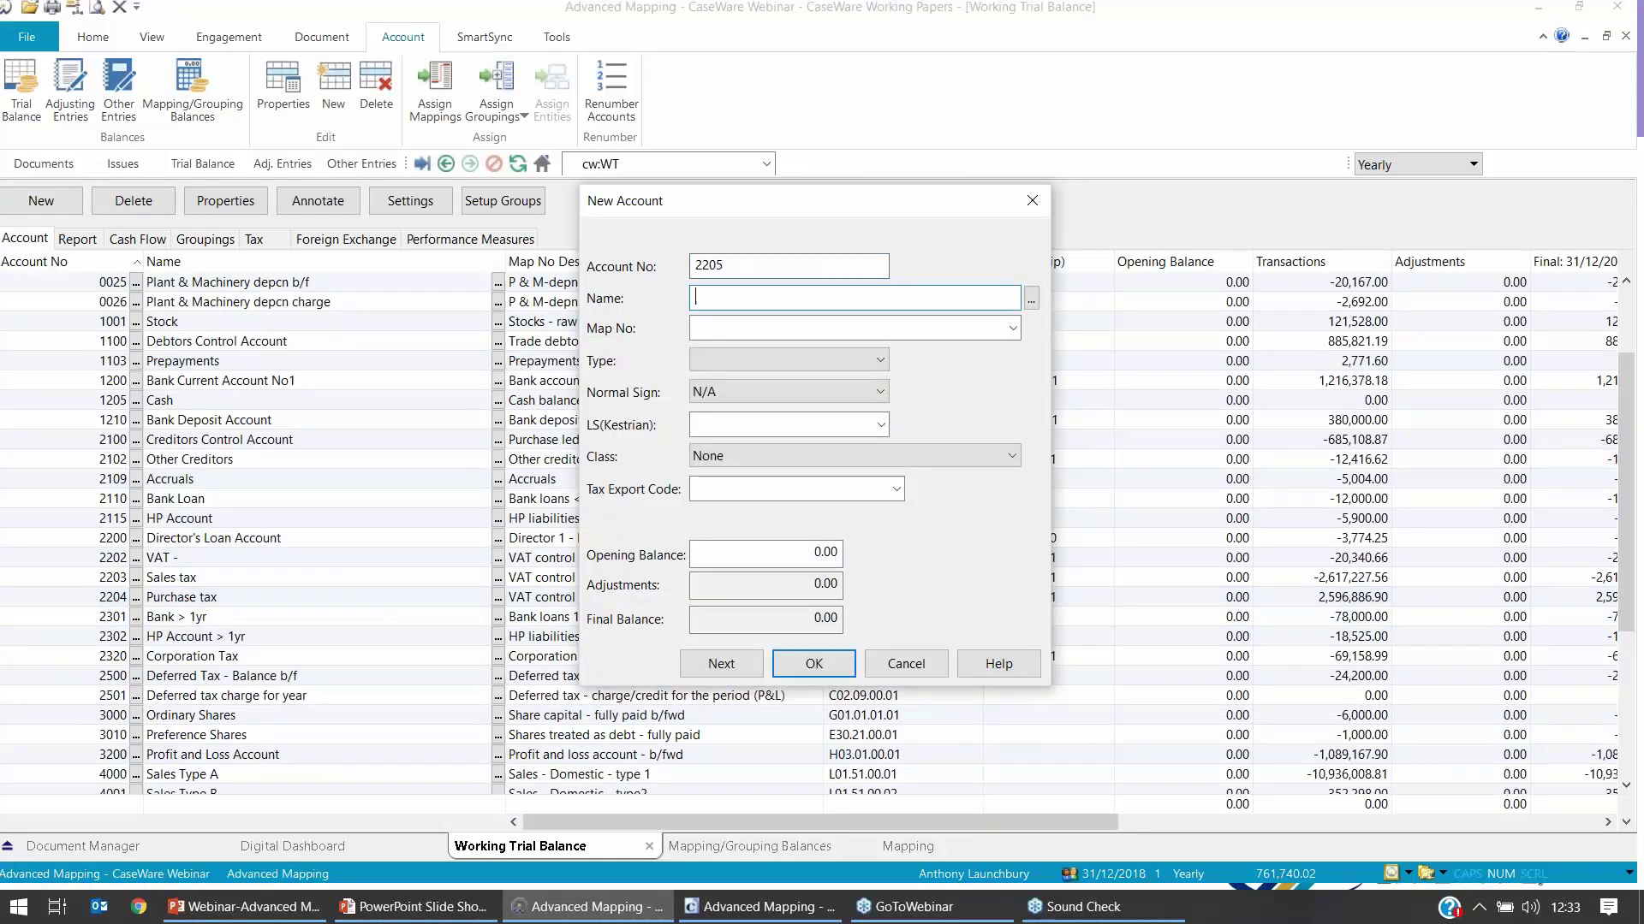
pyautogui.write('Other VAT')
pyautogui.click(814, 663)
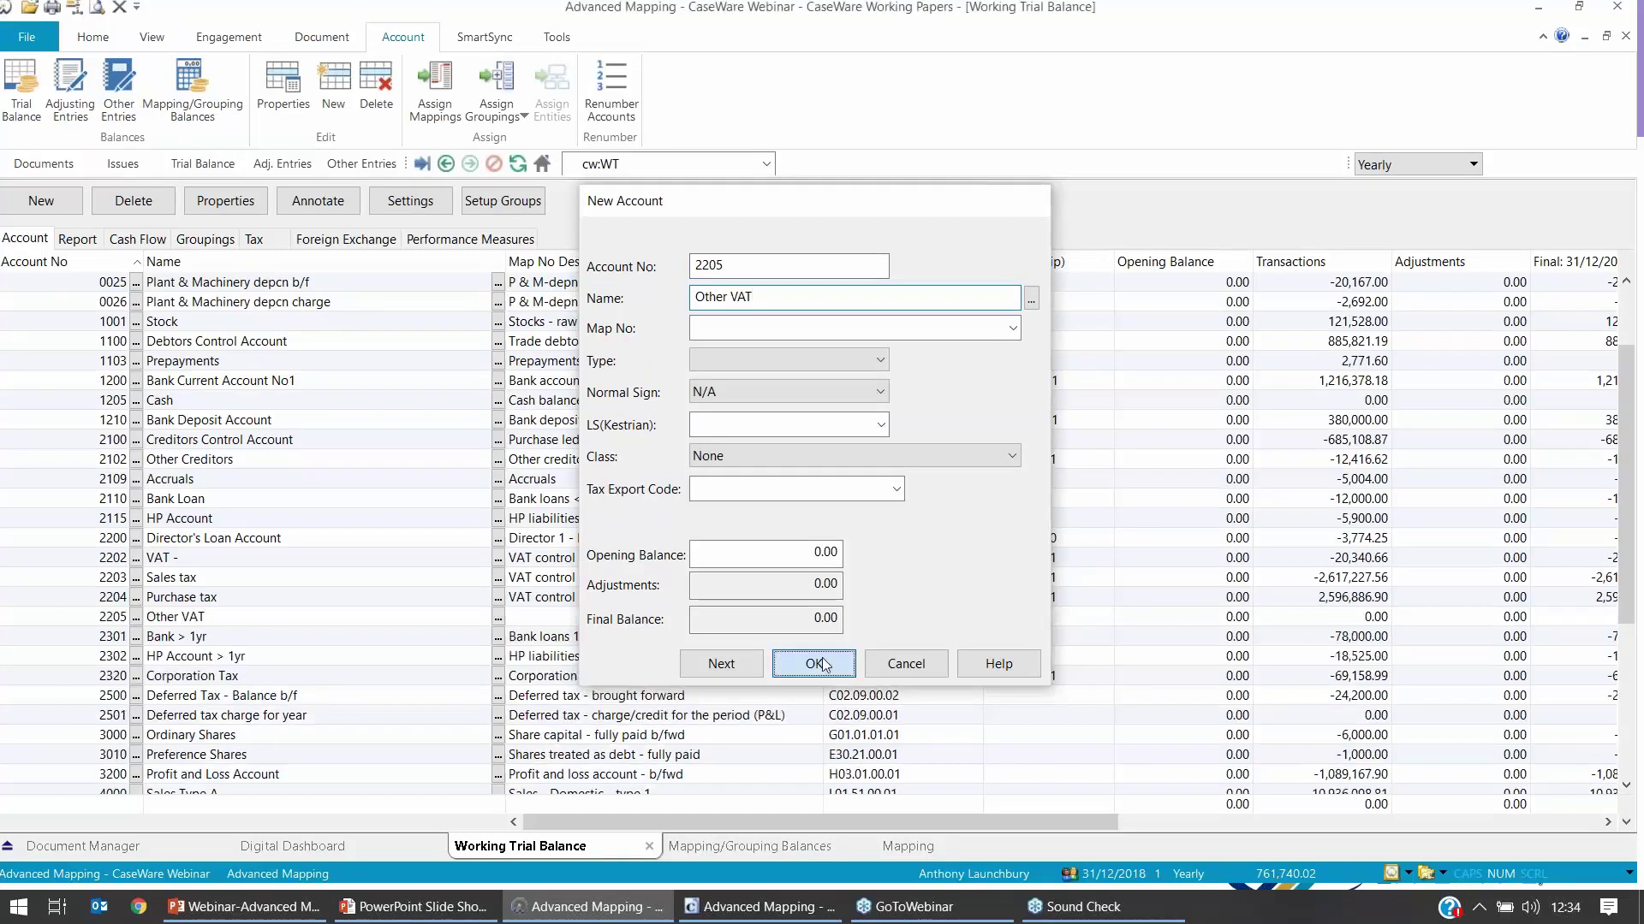
# Step: Map account 2205 Other VAT to mapping number D11.02.00.01 VAT control and save the assignment
pyautogui.click(437, 94)
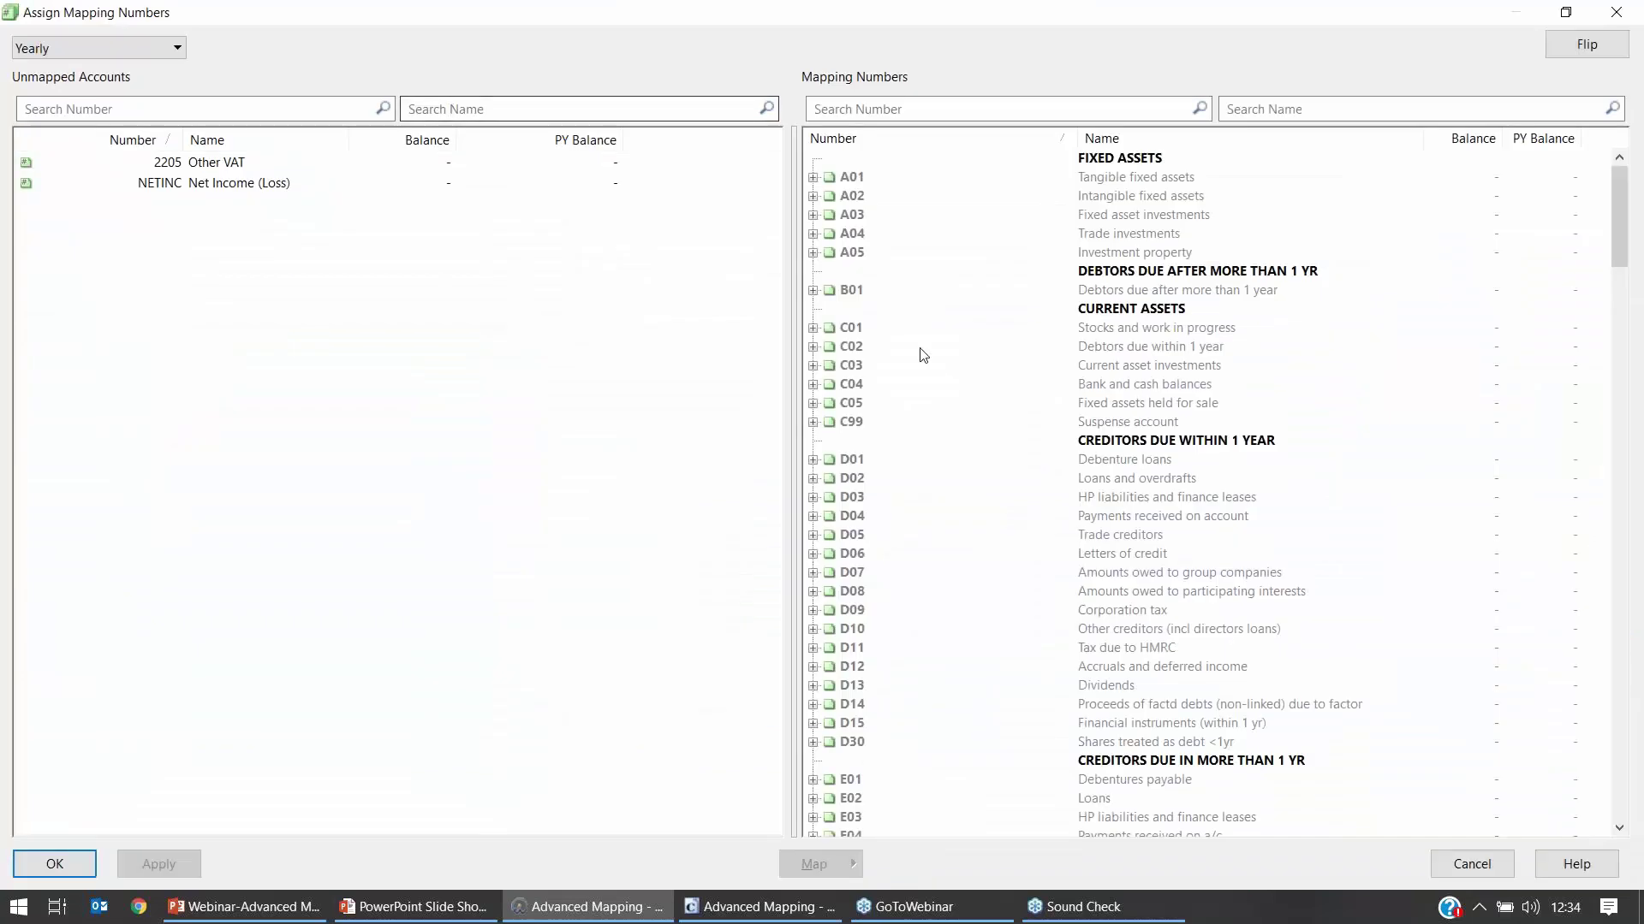
pyautogui.scroll(-1, 866, 575)
pyautogui.click(814, 591)
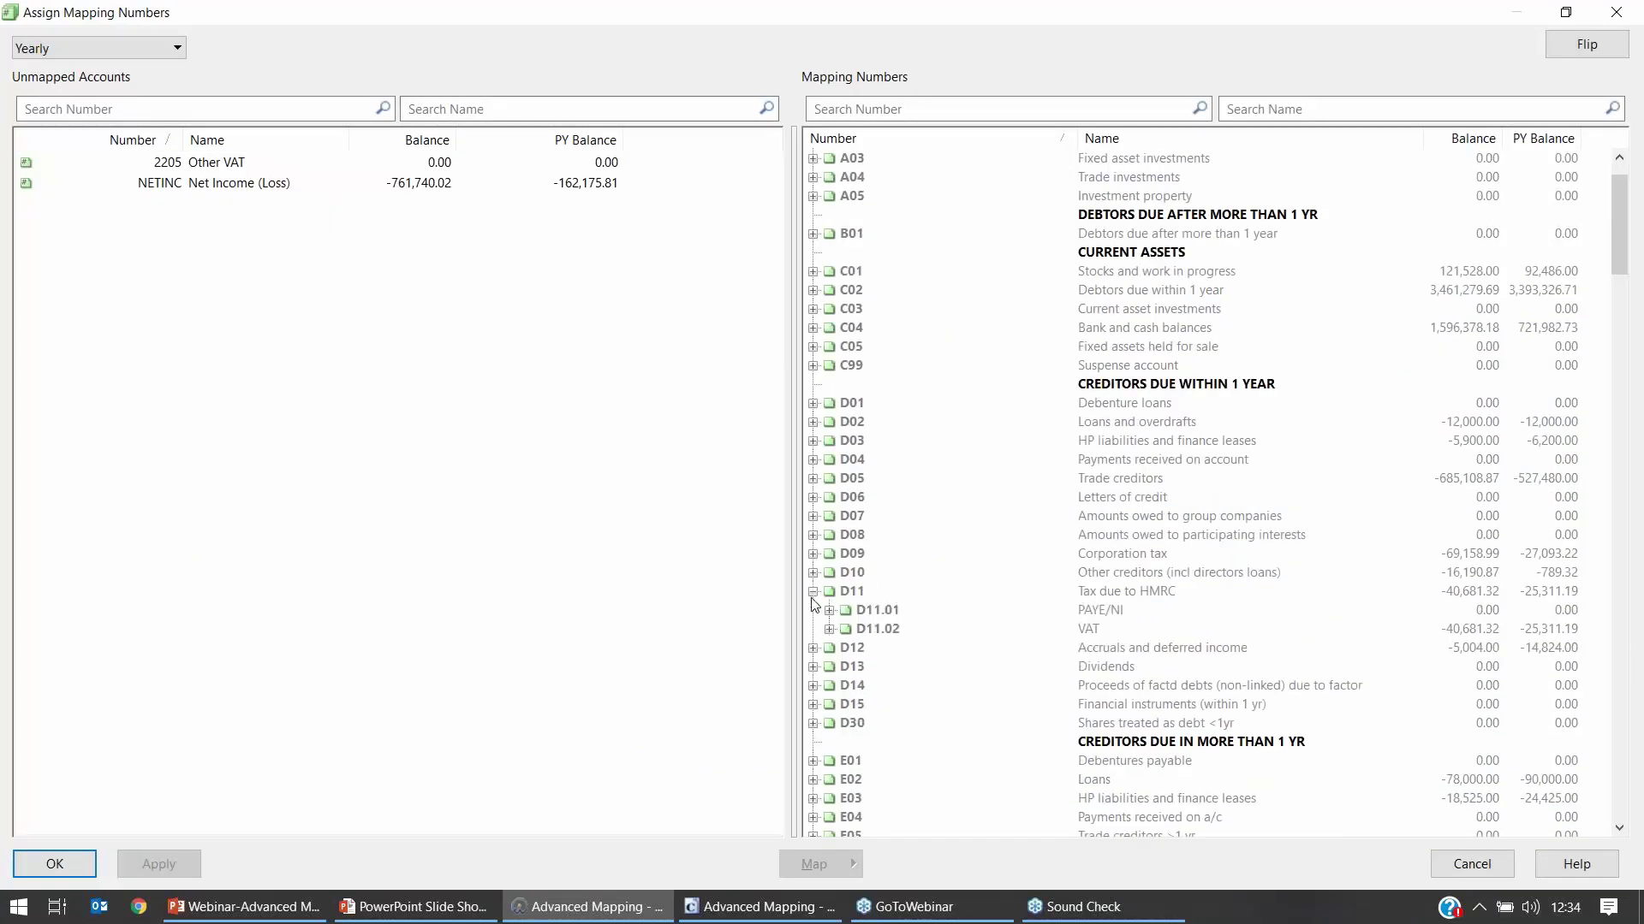
pyautogui.click(828, 629)
pyautogui.click(845, 648)
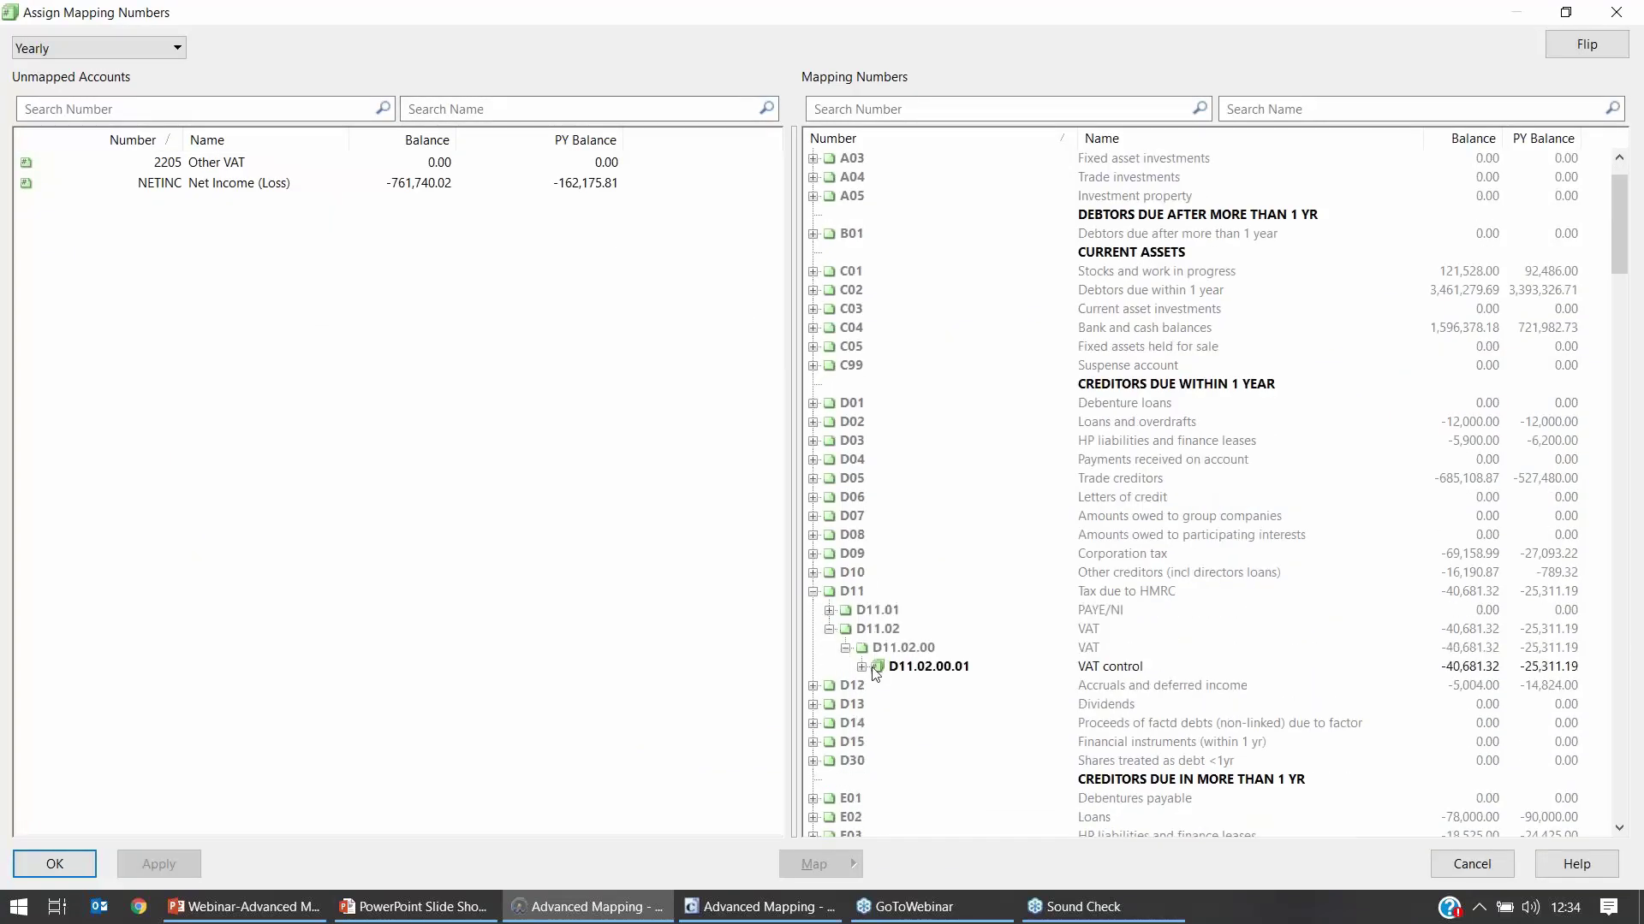
pyautogui.click(894, 667)
pyautogui.click(215, 162)
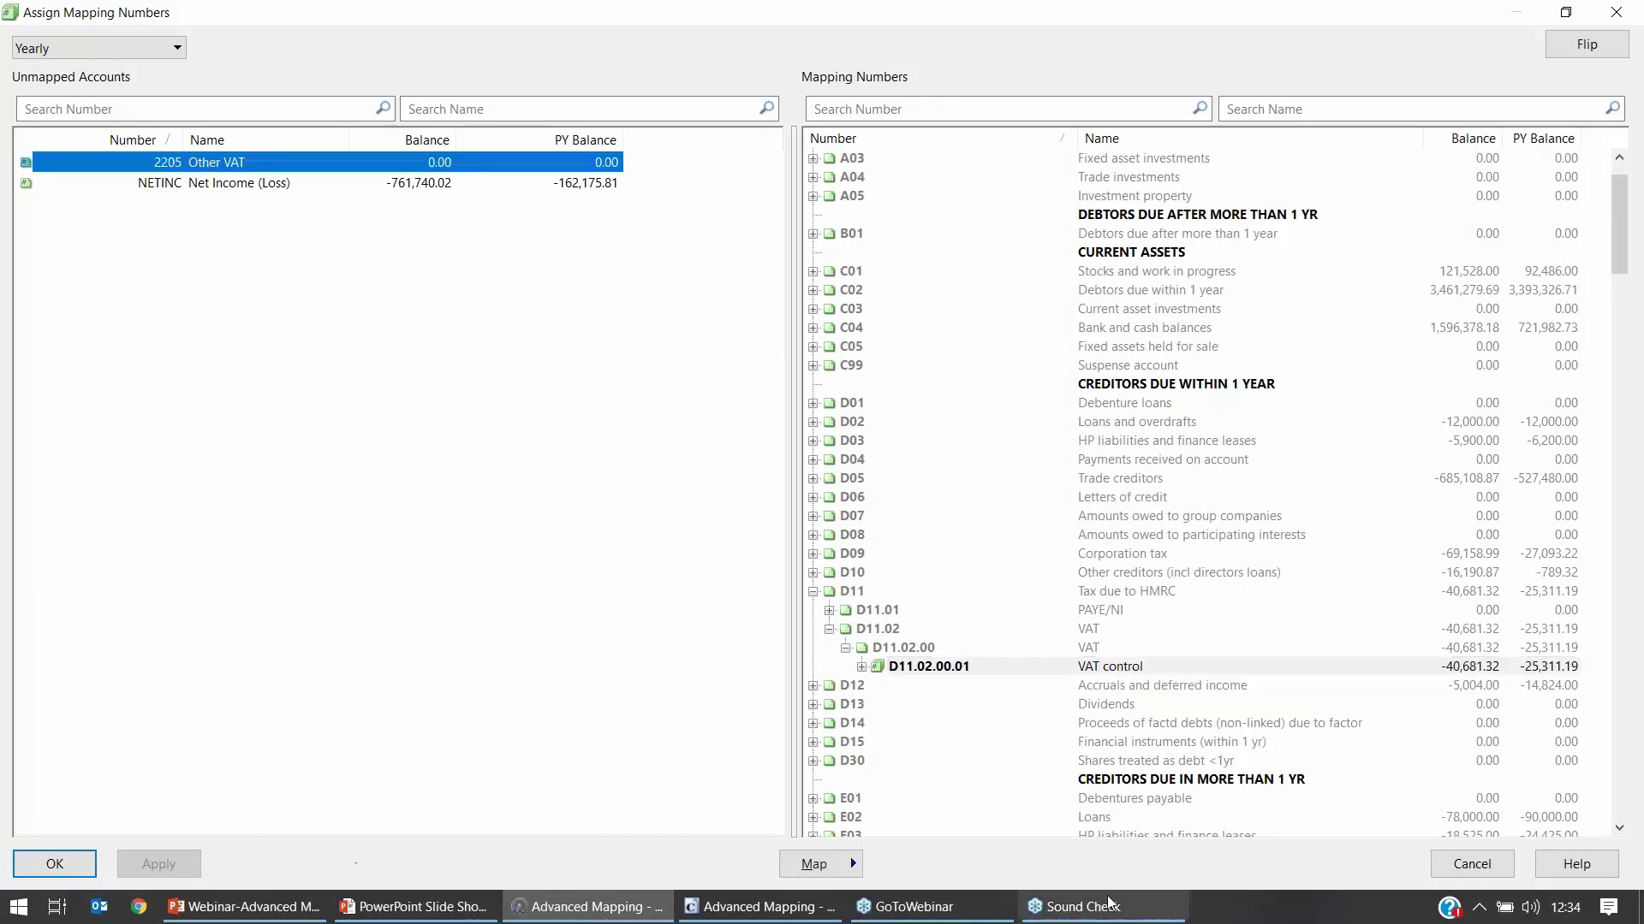
pyautogui.click(834, 873)
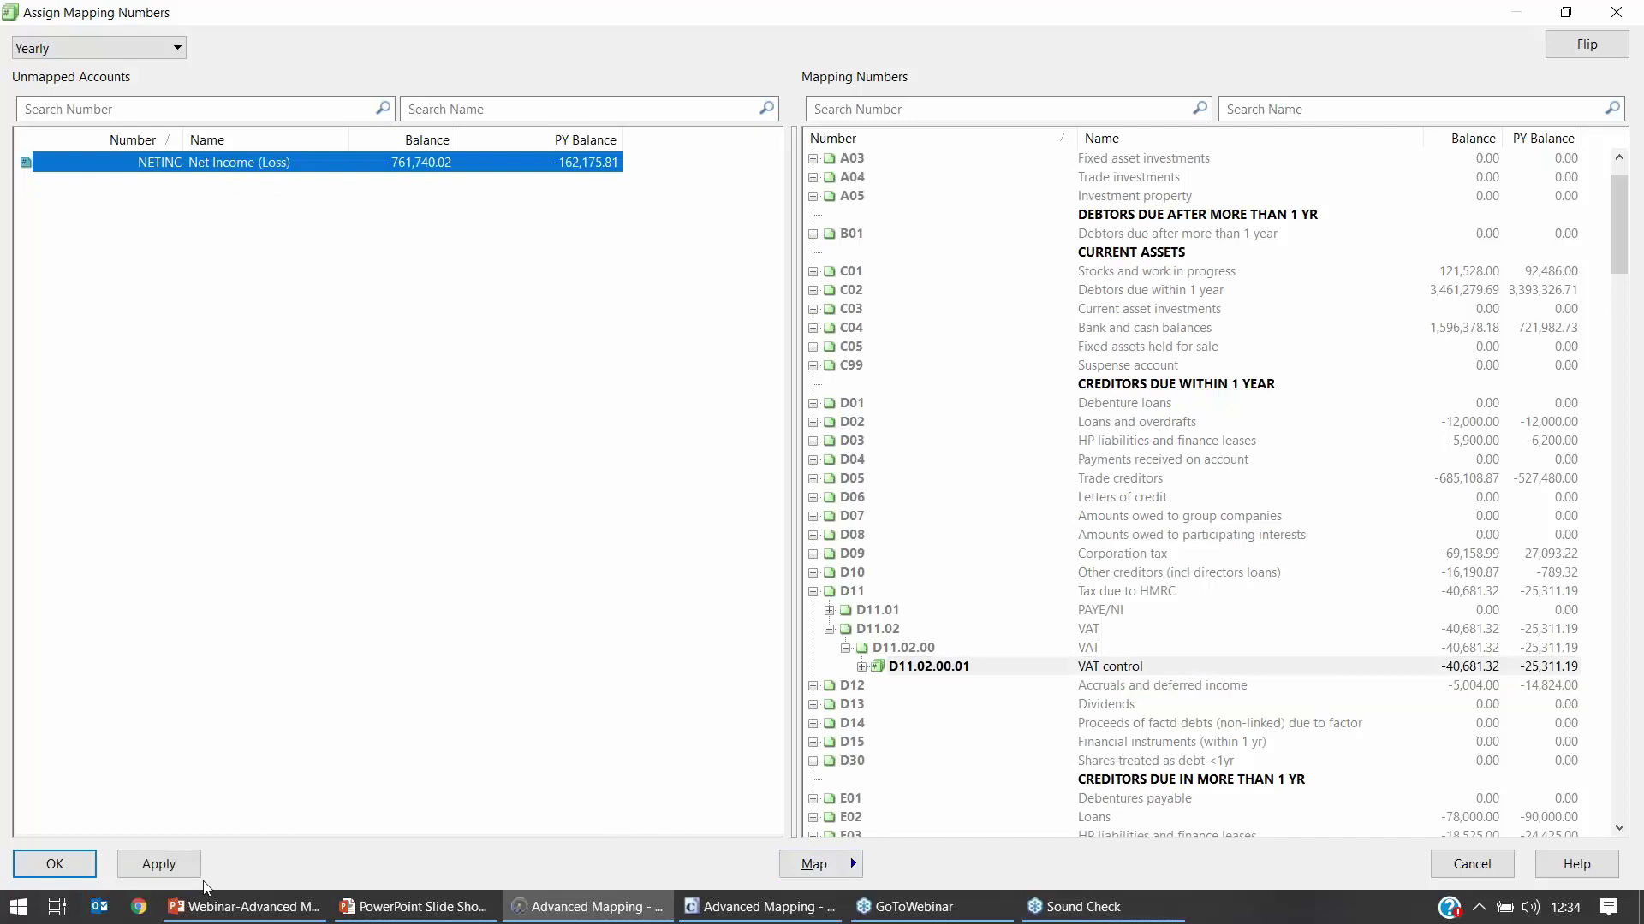
pyautogui.click(126, 869)
pyautogui.click(55, 863)
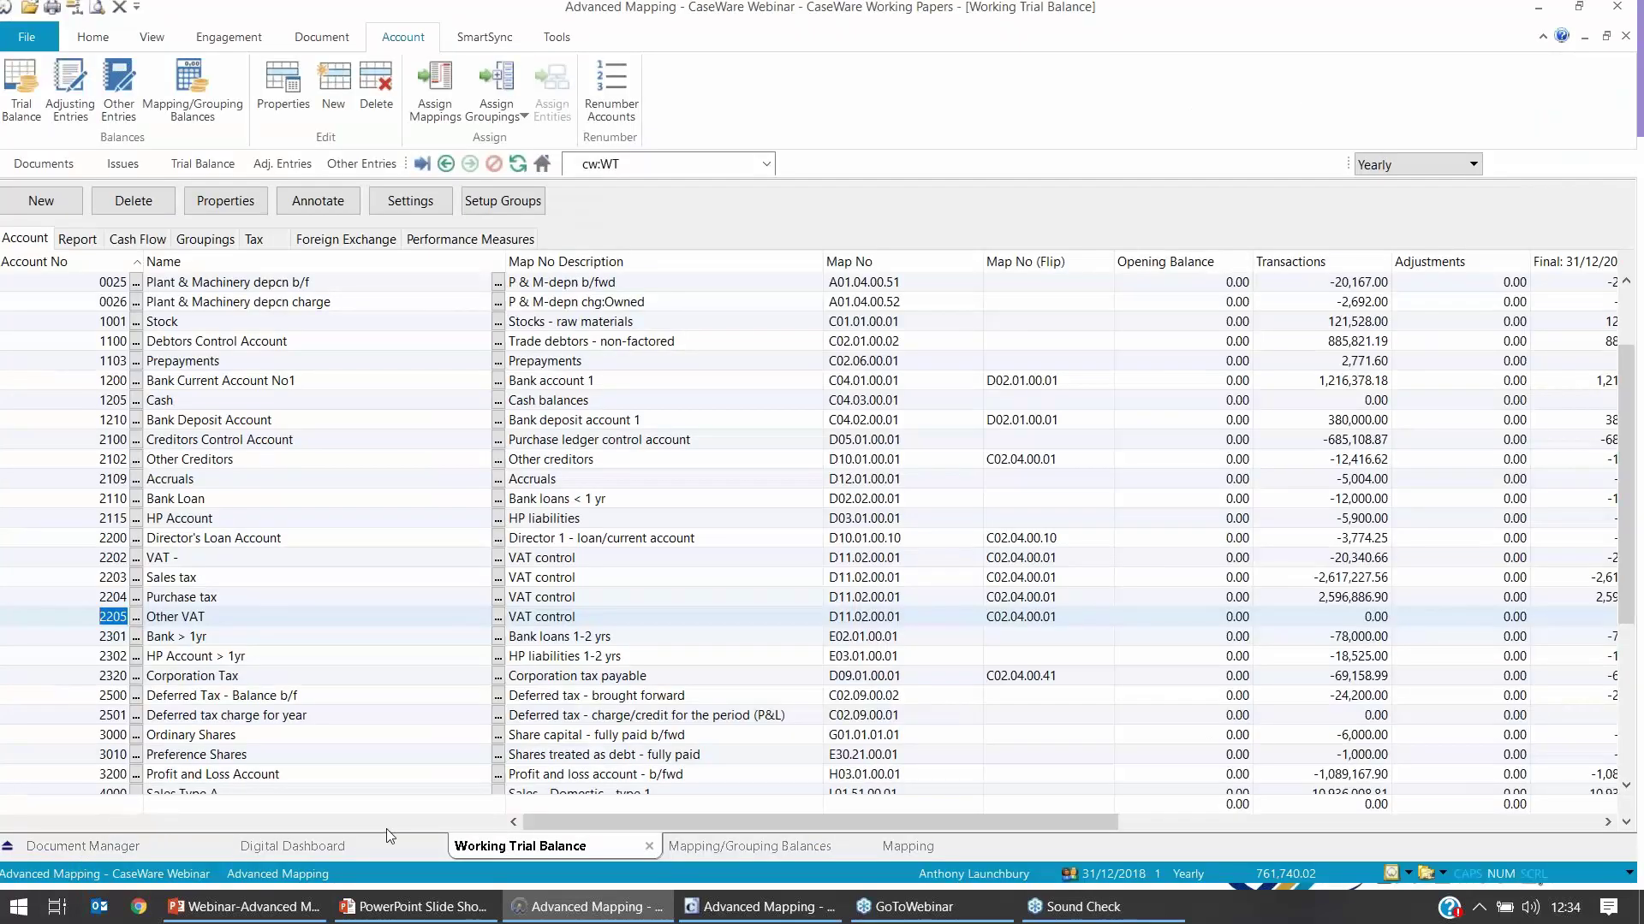
# Step: Check the map and flip numbers of accounts 2202 to 2205 and the LS(Mercia) groupings of account 2205 Other VAT
pyautogui.moveTo(1083, 616); pyautogui.dragTo(842, 565)
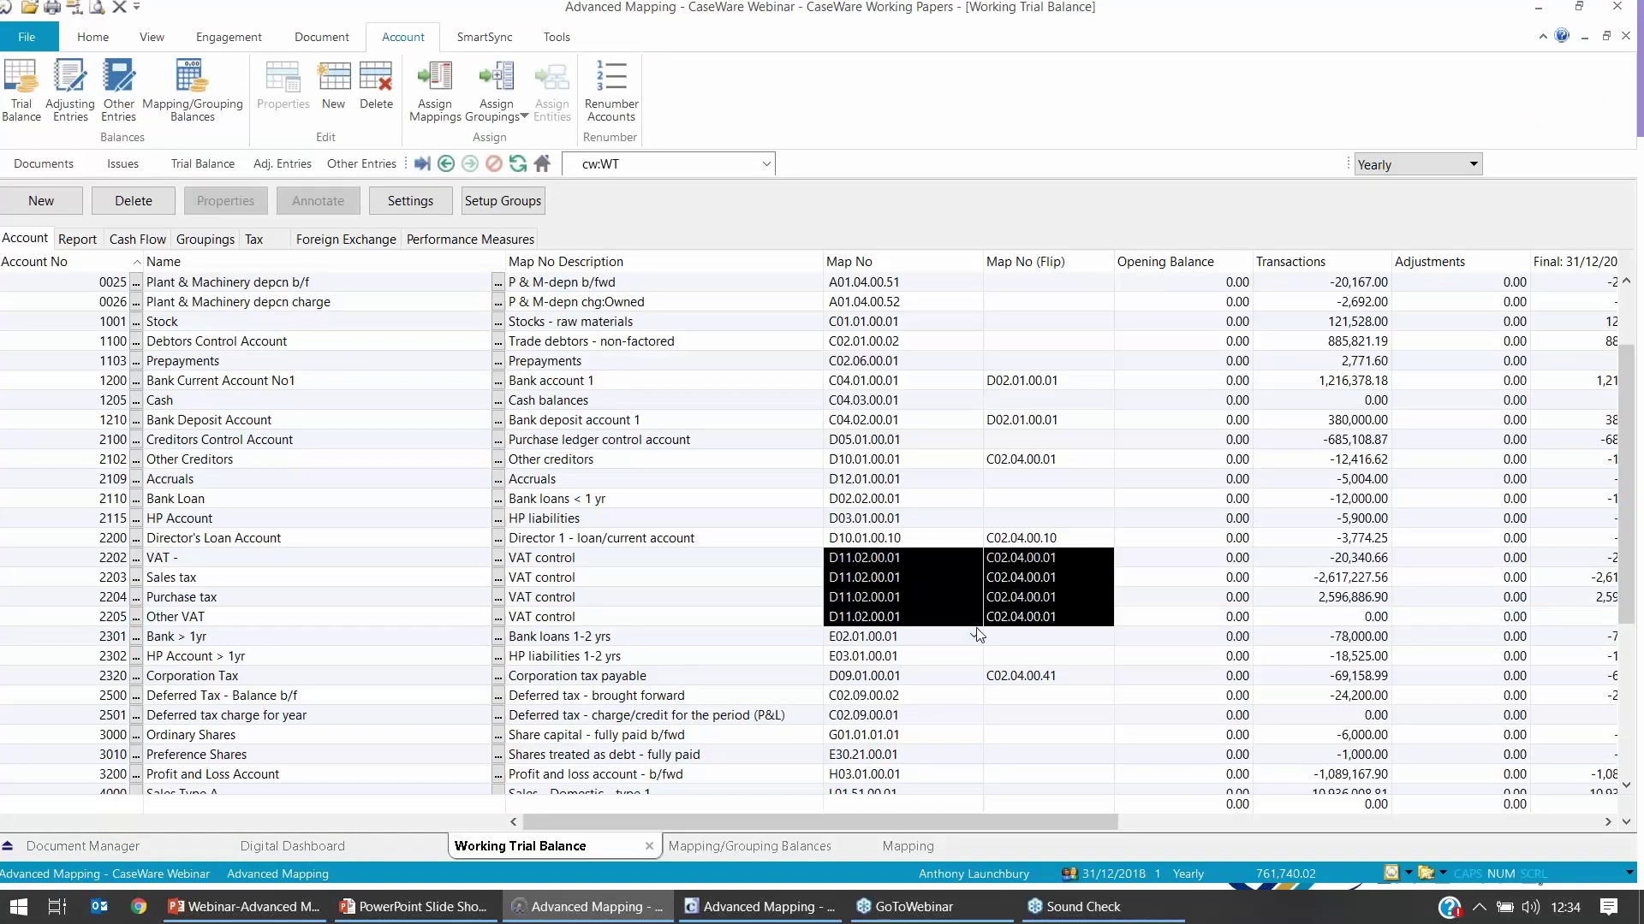
pyautogui.click(872, 617)
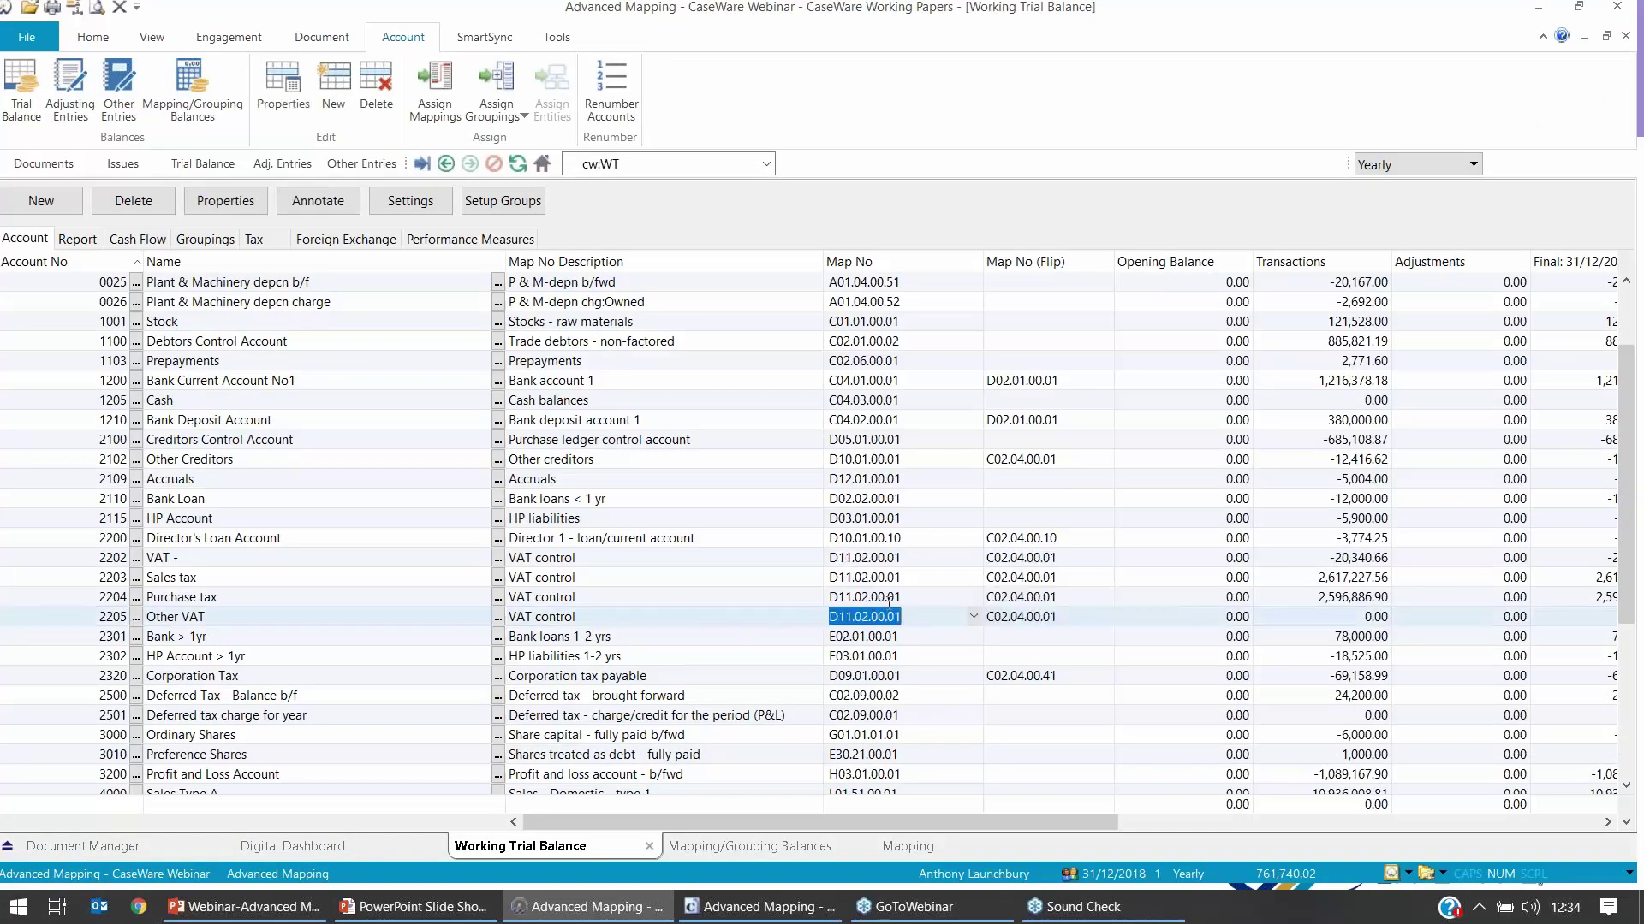
pyautogui.click(205, 239)
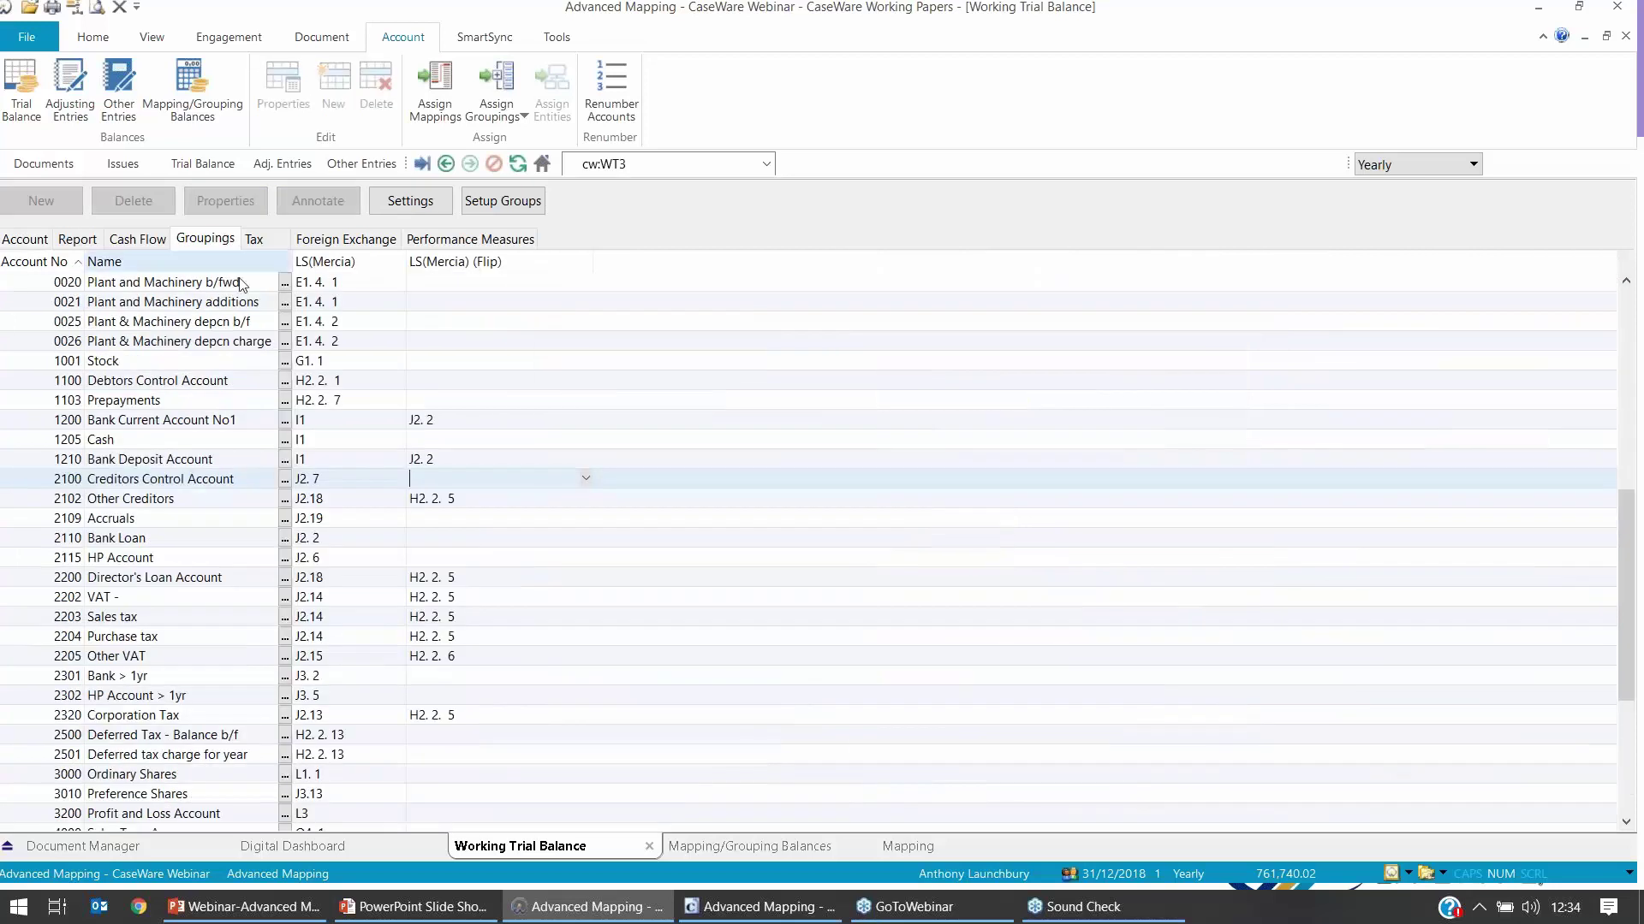
pyautogui.click(341, 656)
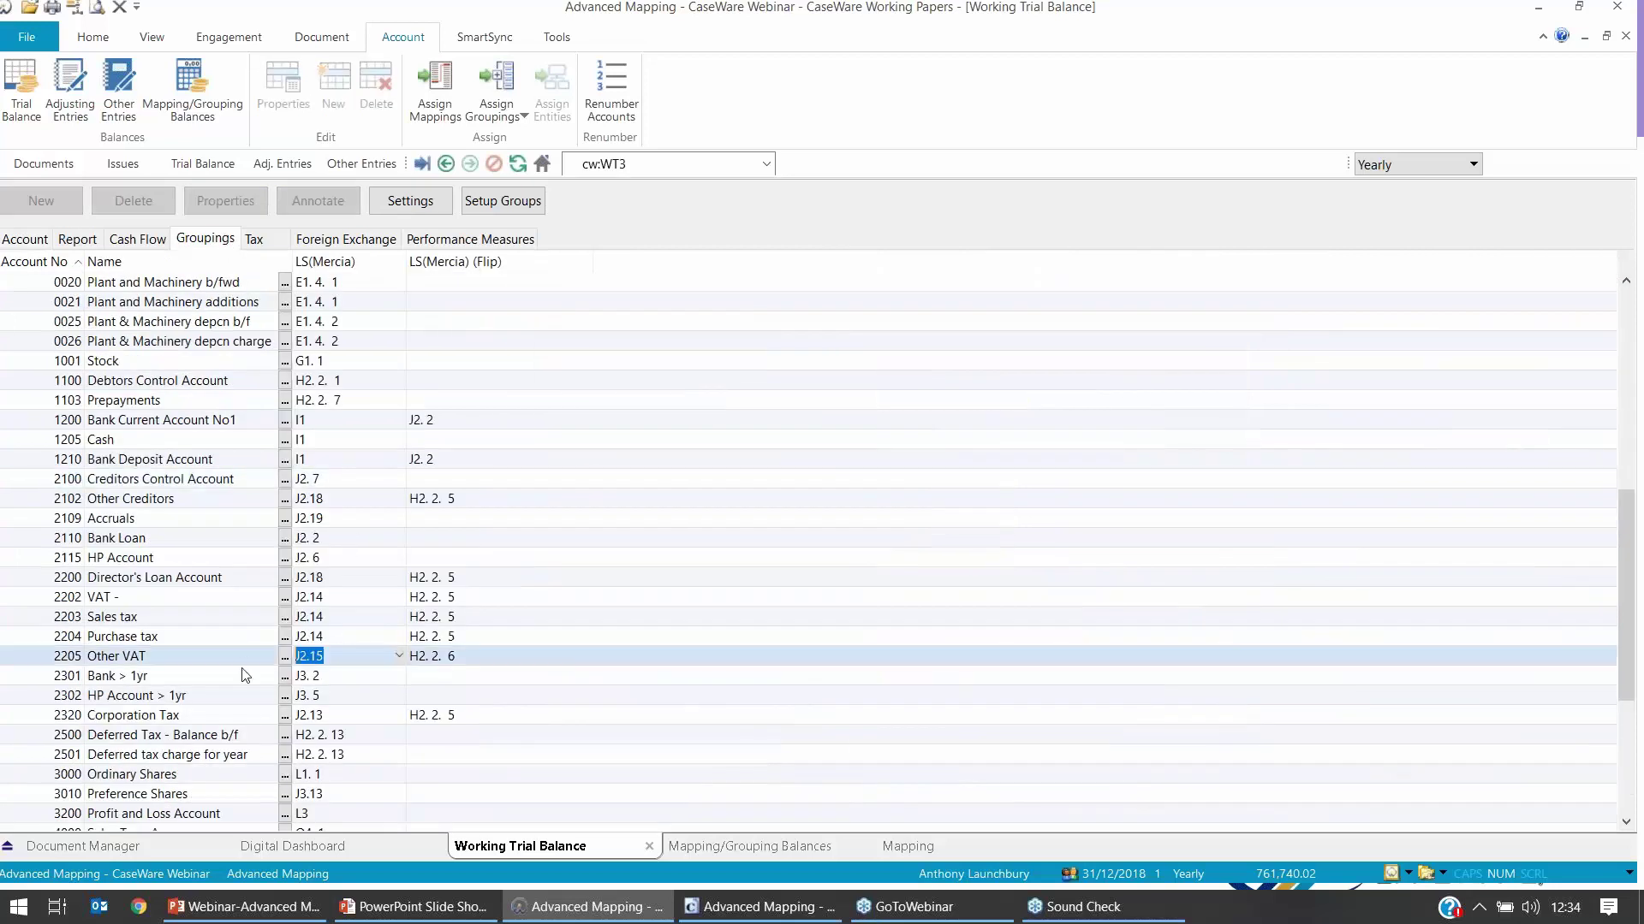
pyautogui.click(474, 657)
pyautogui.click(286, 655)
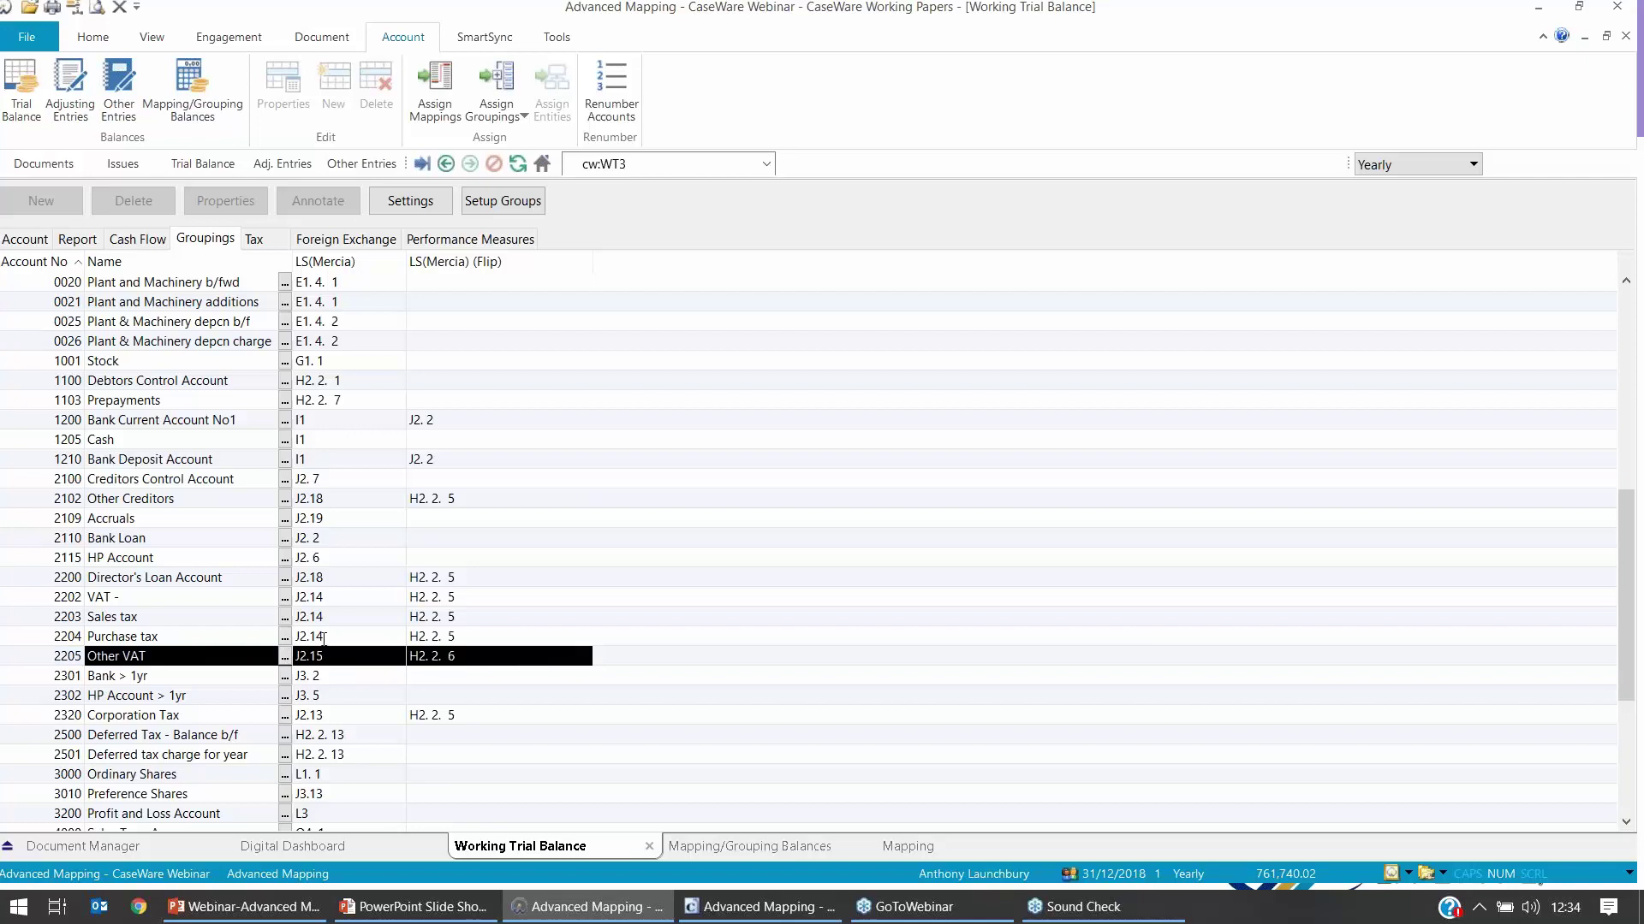
# Step: Look over the mapping assignment again and compare the LS(Mercia) and flip groupings of accounts 2202 to 2204 with those of 2205
pyautogui.click(444, 93)
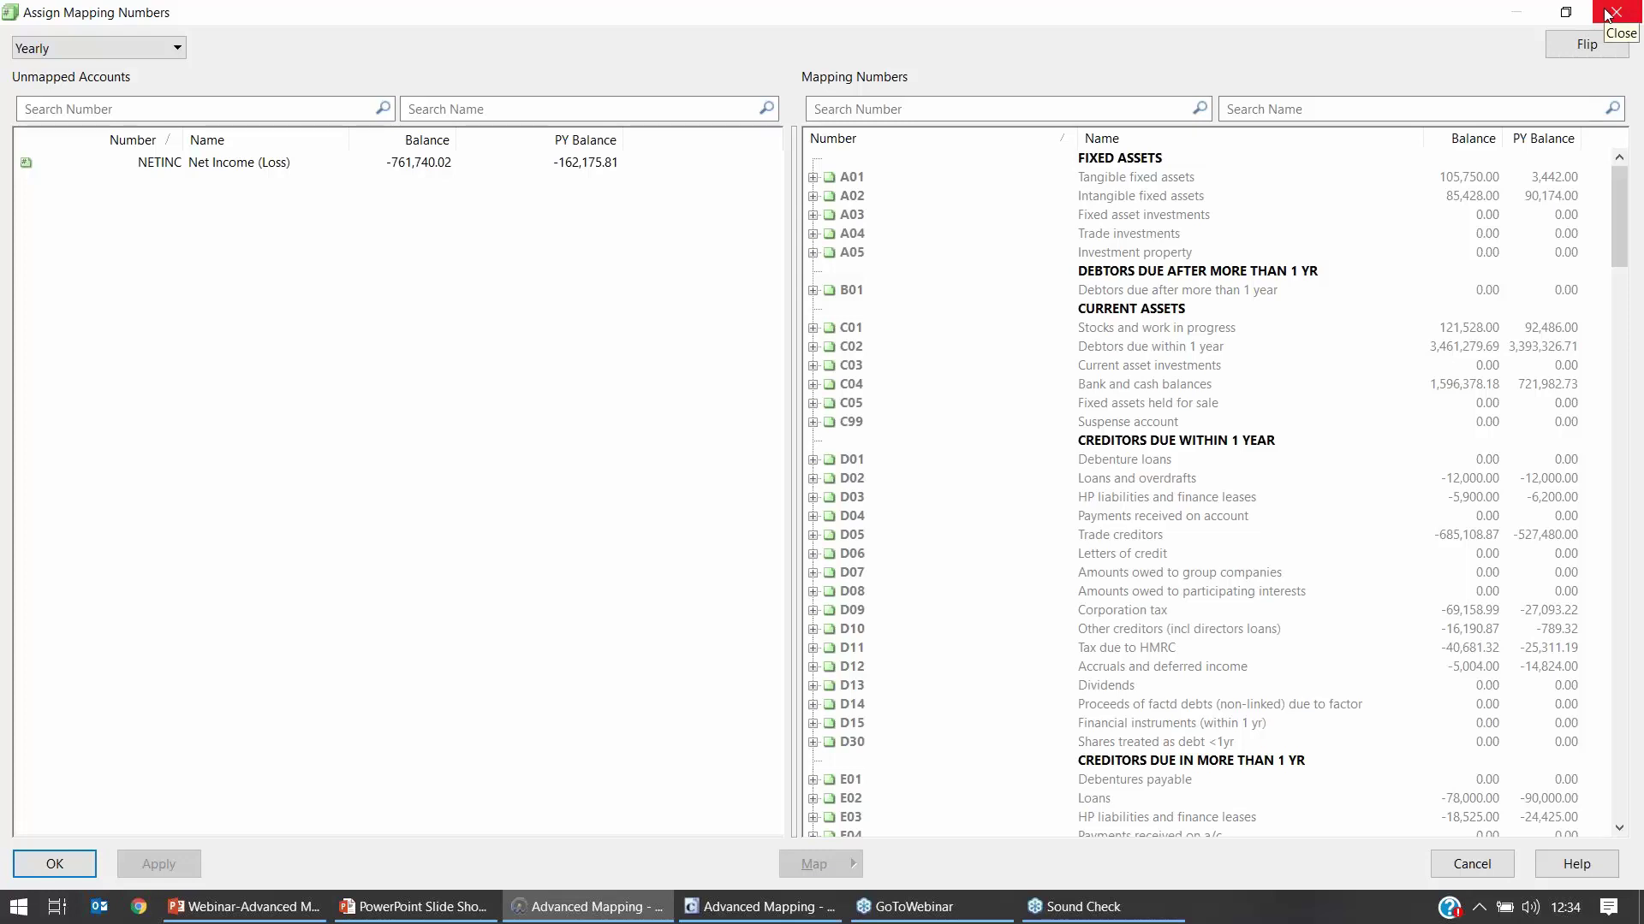
pyautogui.click(80, 868)
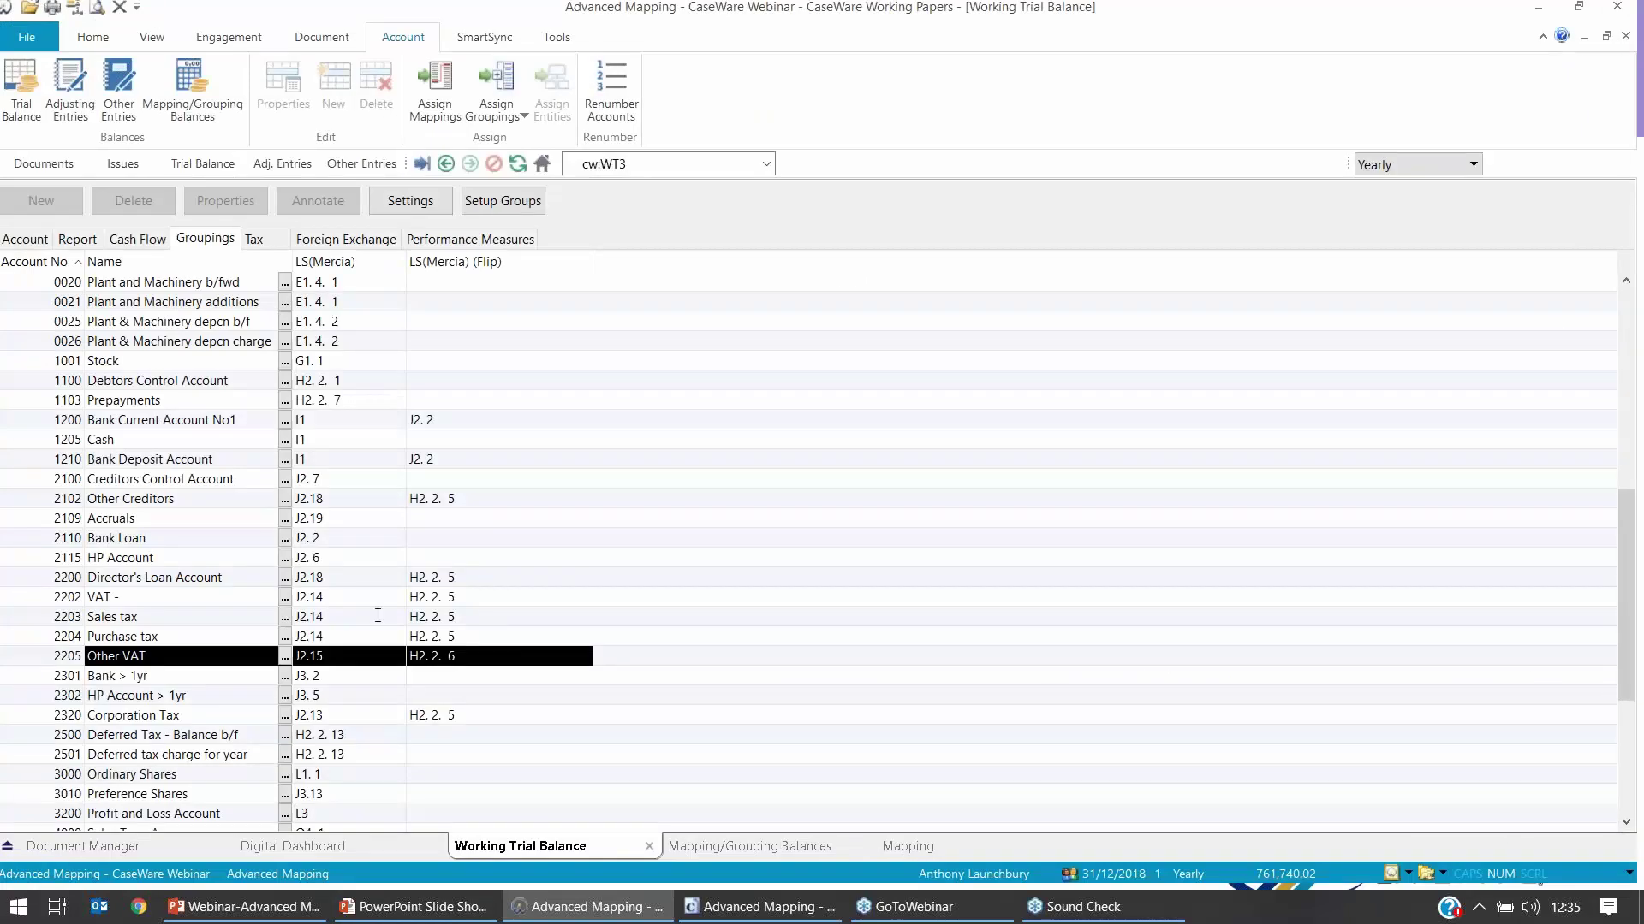
pyautogui.click(352, 634)
pyautogui.click(354, 631)
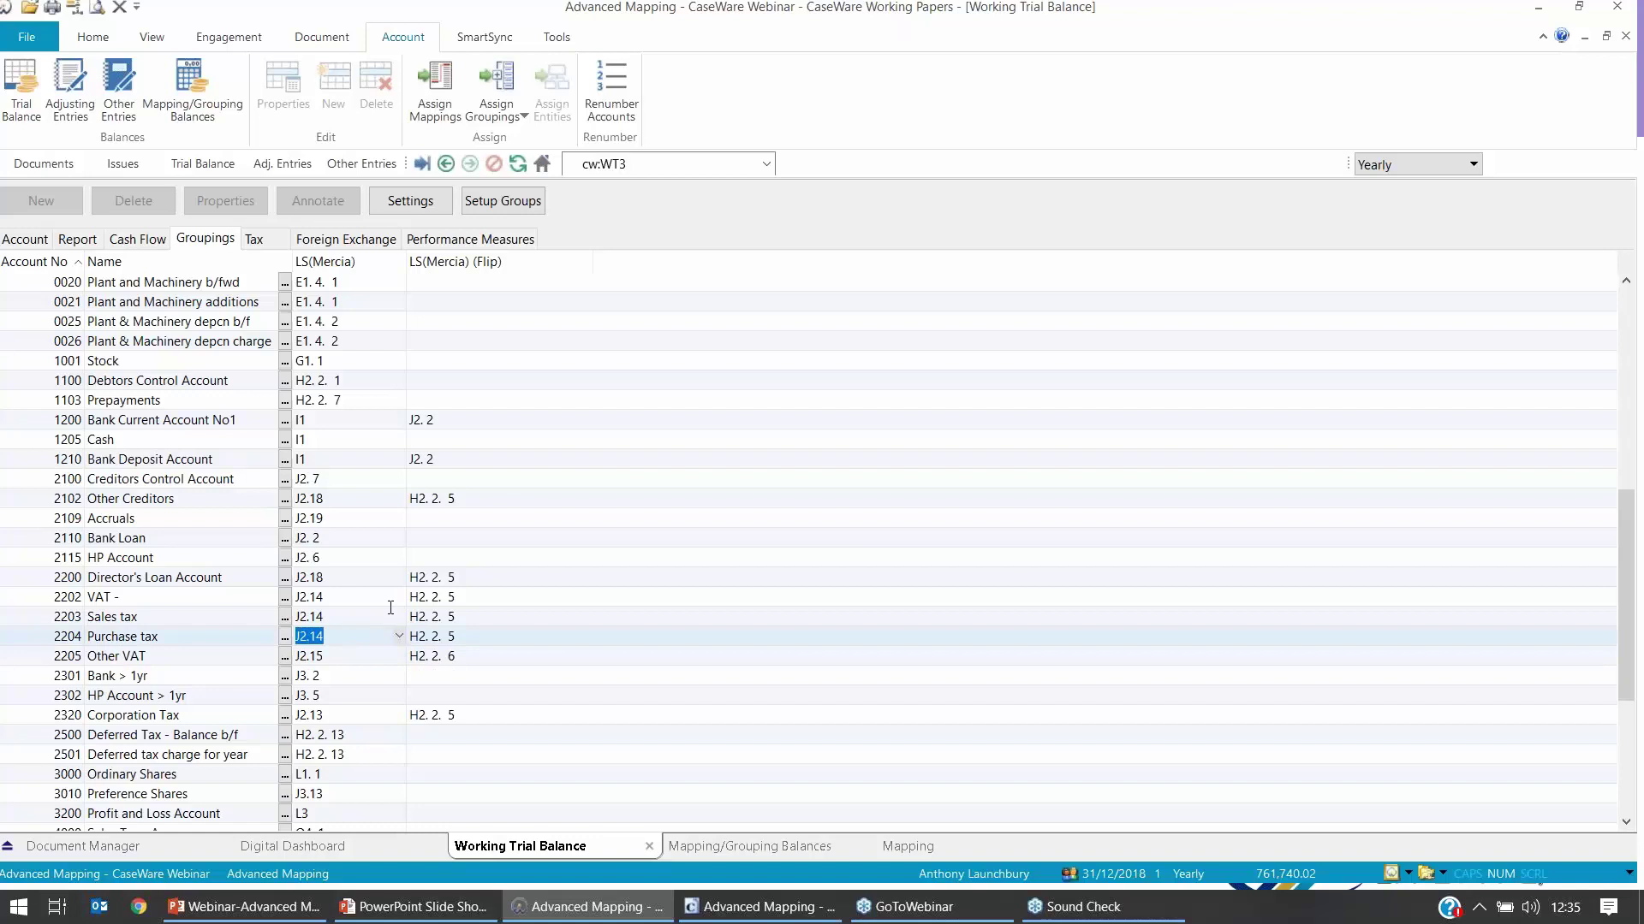
pyautogui.click(373, 600)
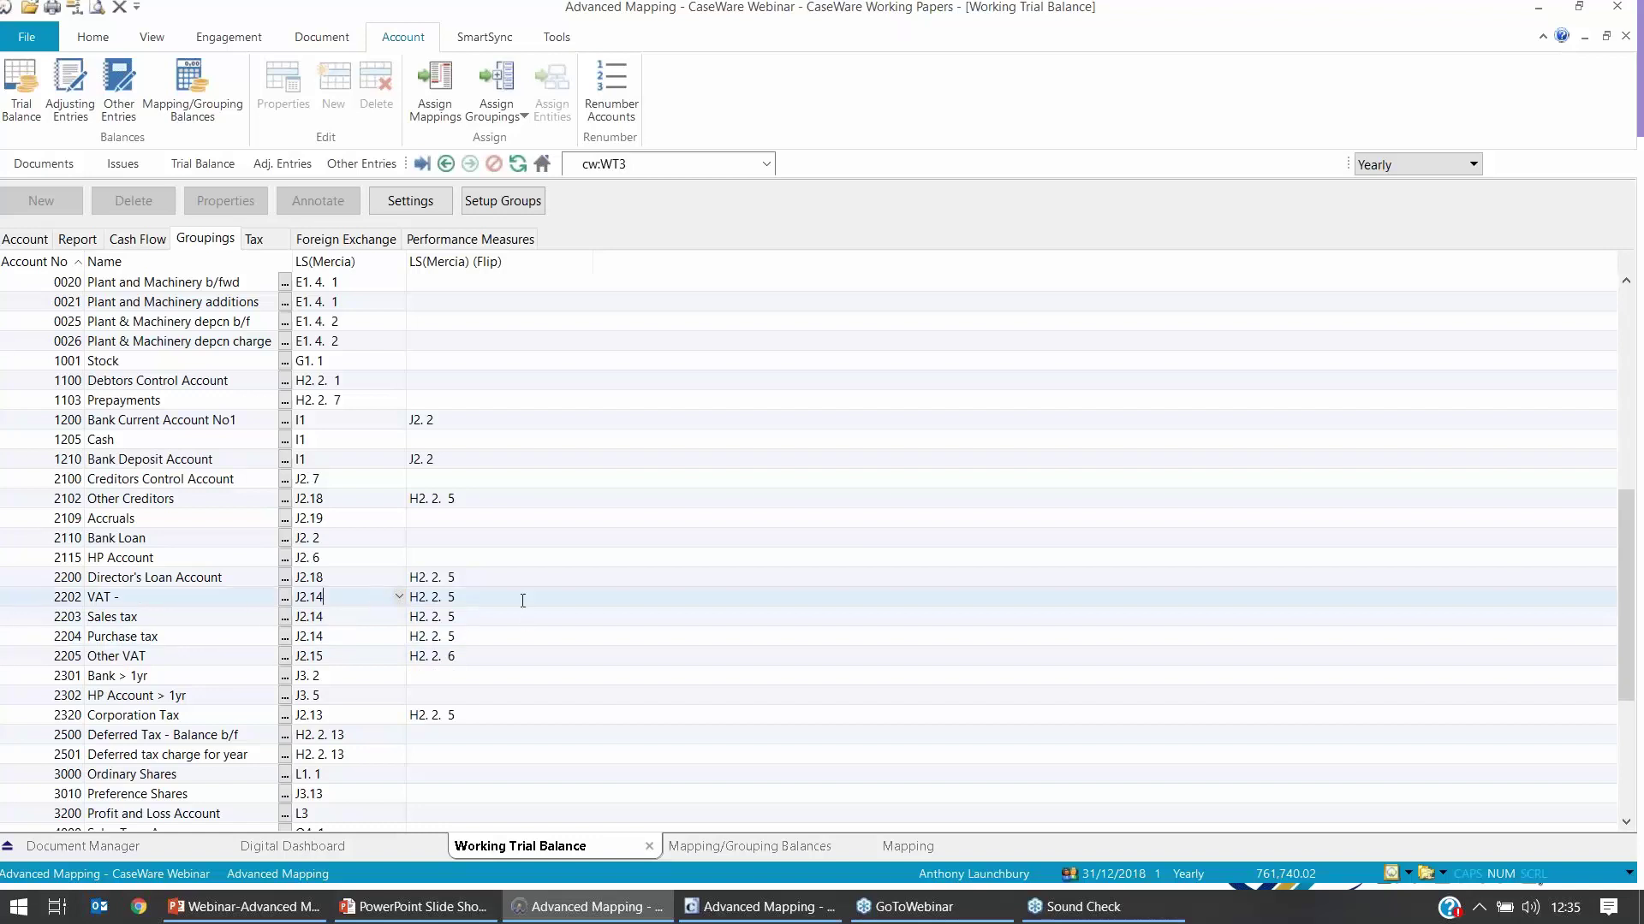
pyautogui.click(458, 631)
pyautogui.moveTo(458, 618); pyautogui.dragTo(334, 599)
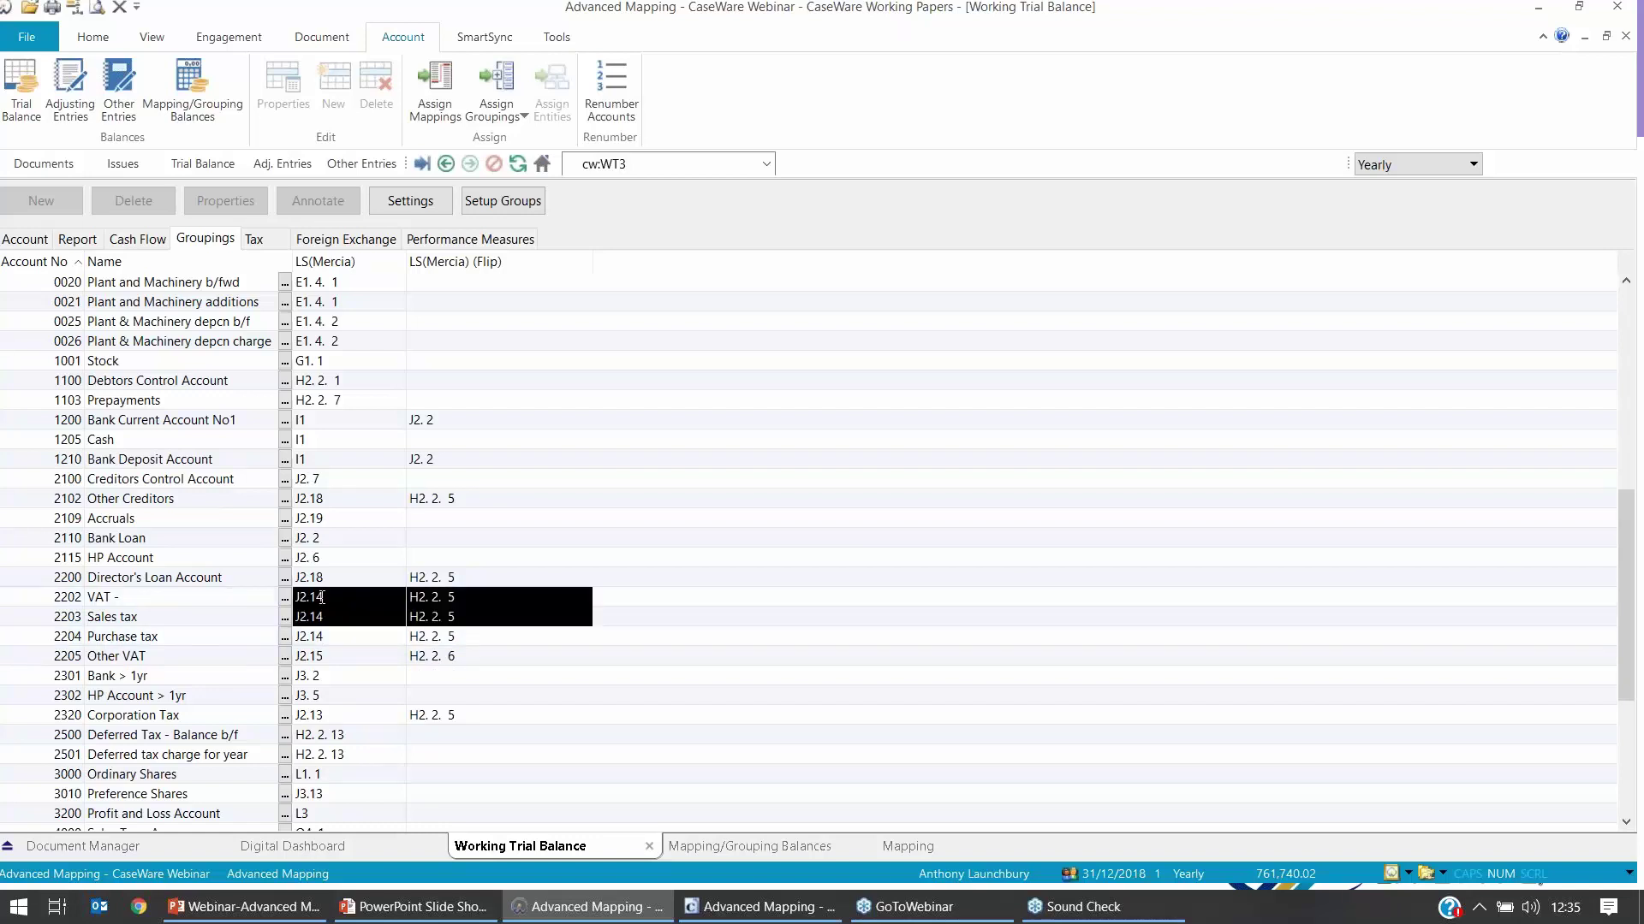
pyautogui.click(472, 638)
pyautogui.moveTo(445, 618); pyautogui.dragTo(309, 591)
pyautogui.click(451, 638)
pyautogui.moveTo(451, 638); pyautogui.dragTo(325, 601)
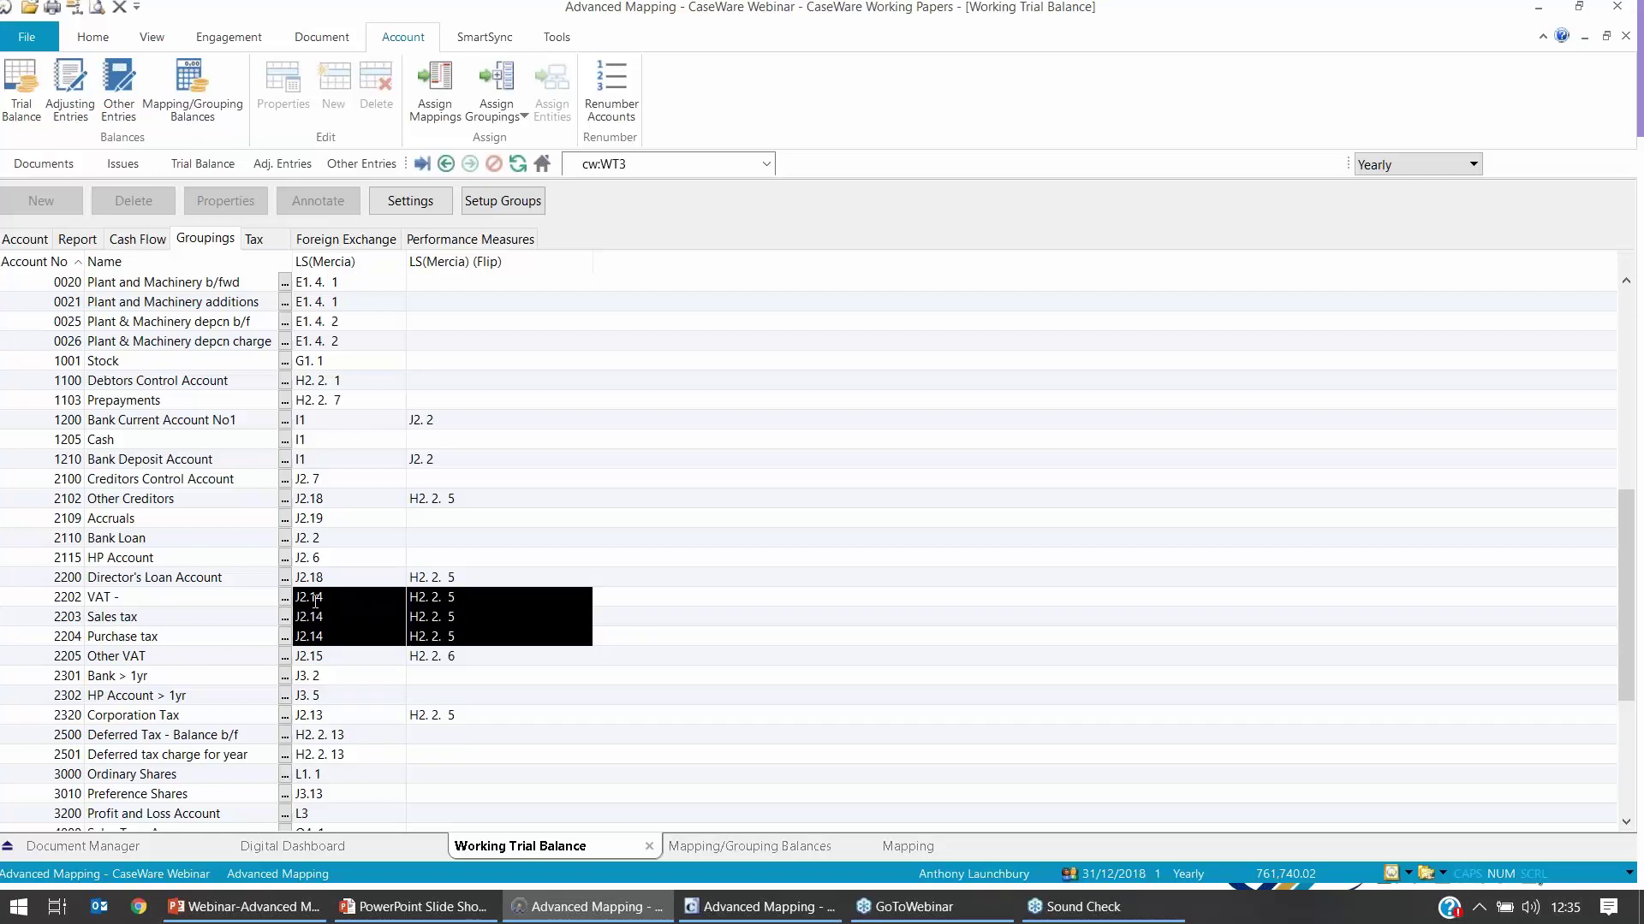
pyautogui.click(497, 676)
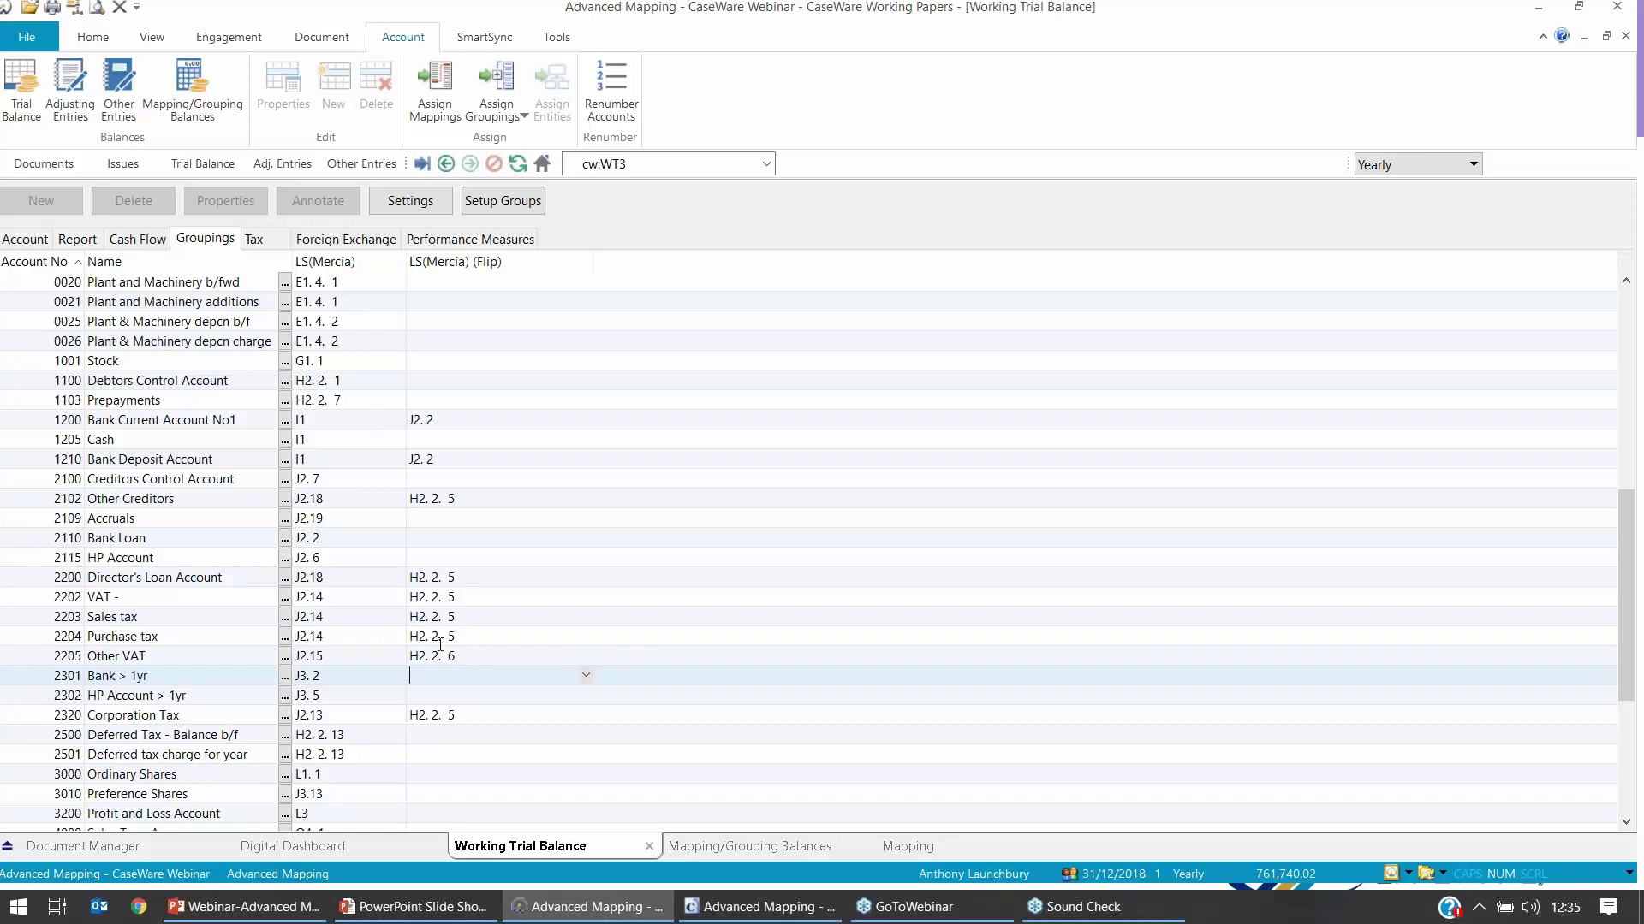
# Step: Switch to the final accounts in CaseView and open the lead schedule for the 2018 Other taxation and social security figure
pyautogui.click(728, 906)
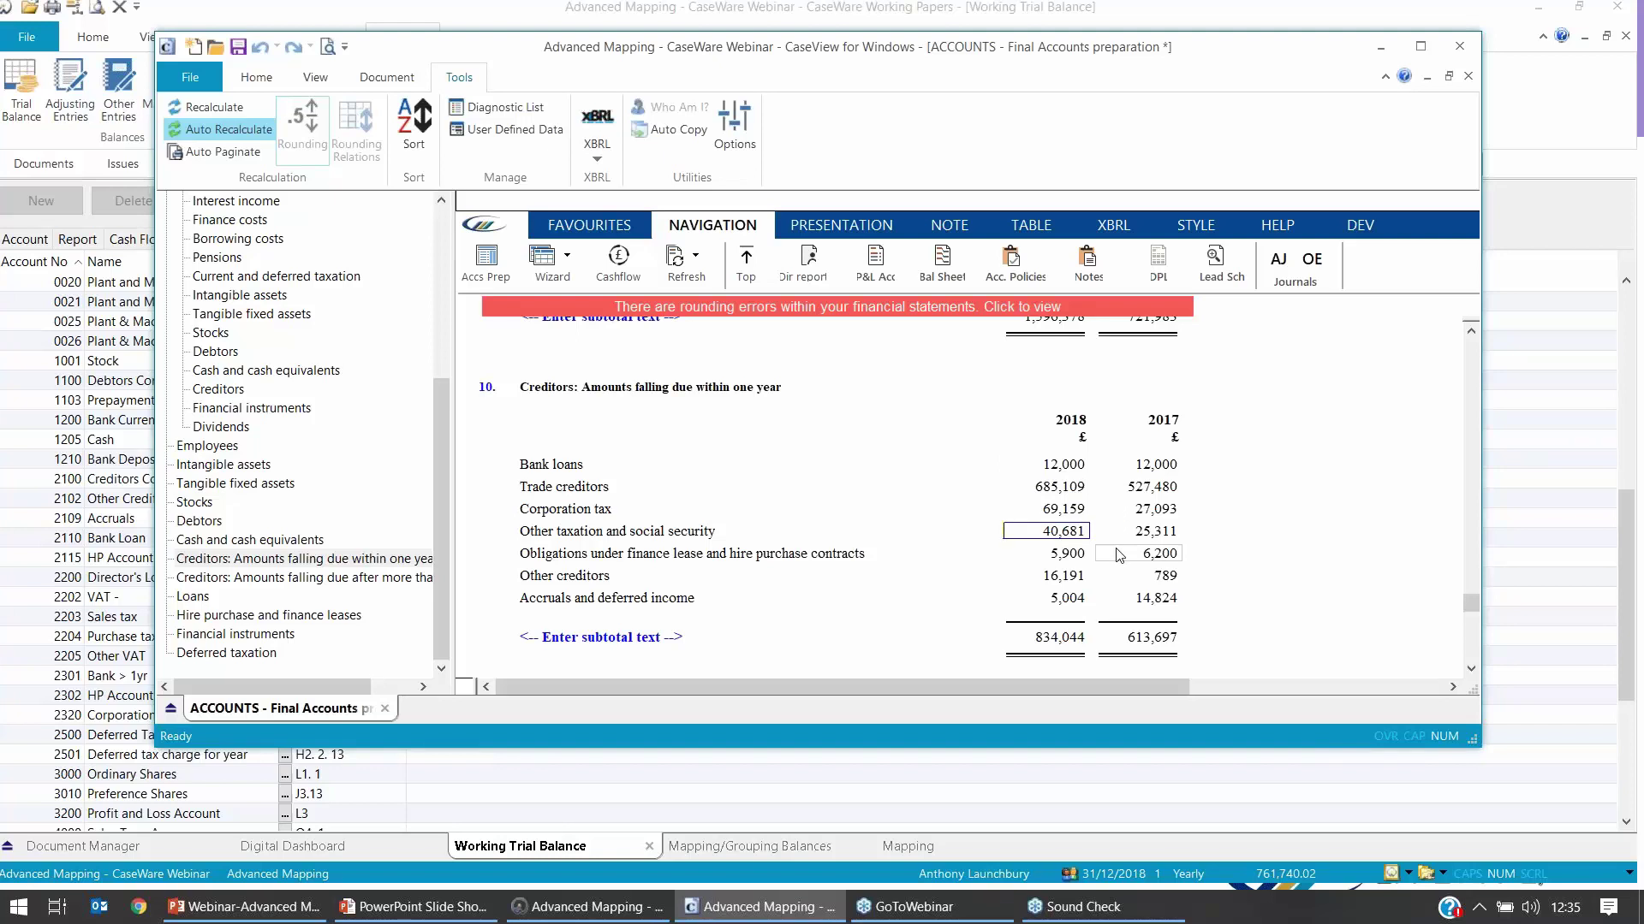
pyautogui.moveTo(1166, 486)
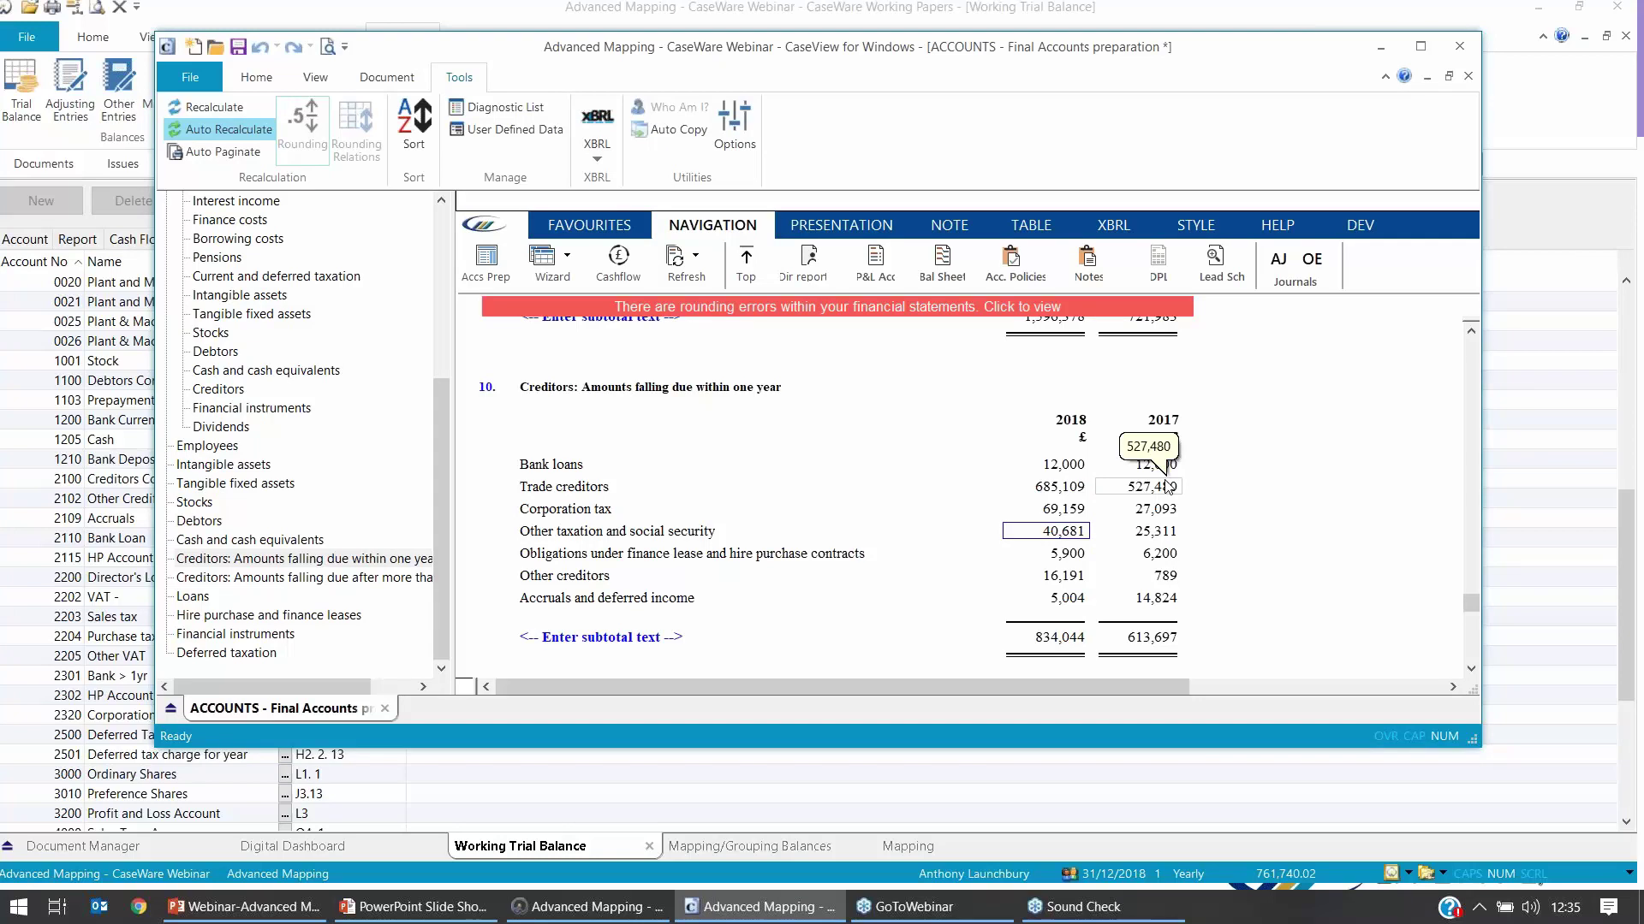
pyautogui.moveTo(1076, 535)
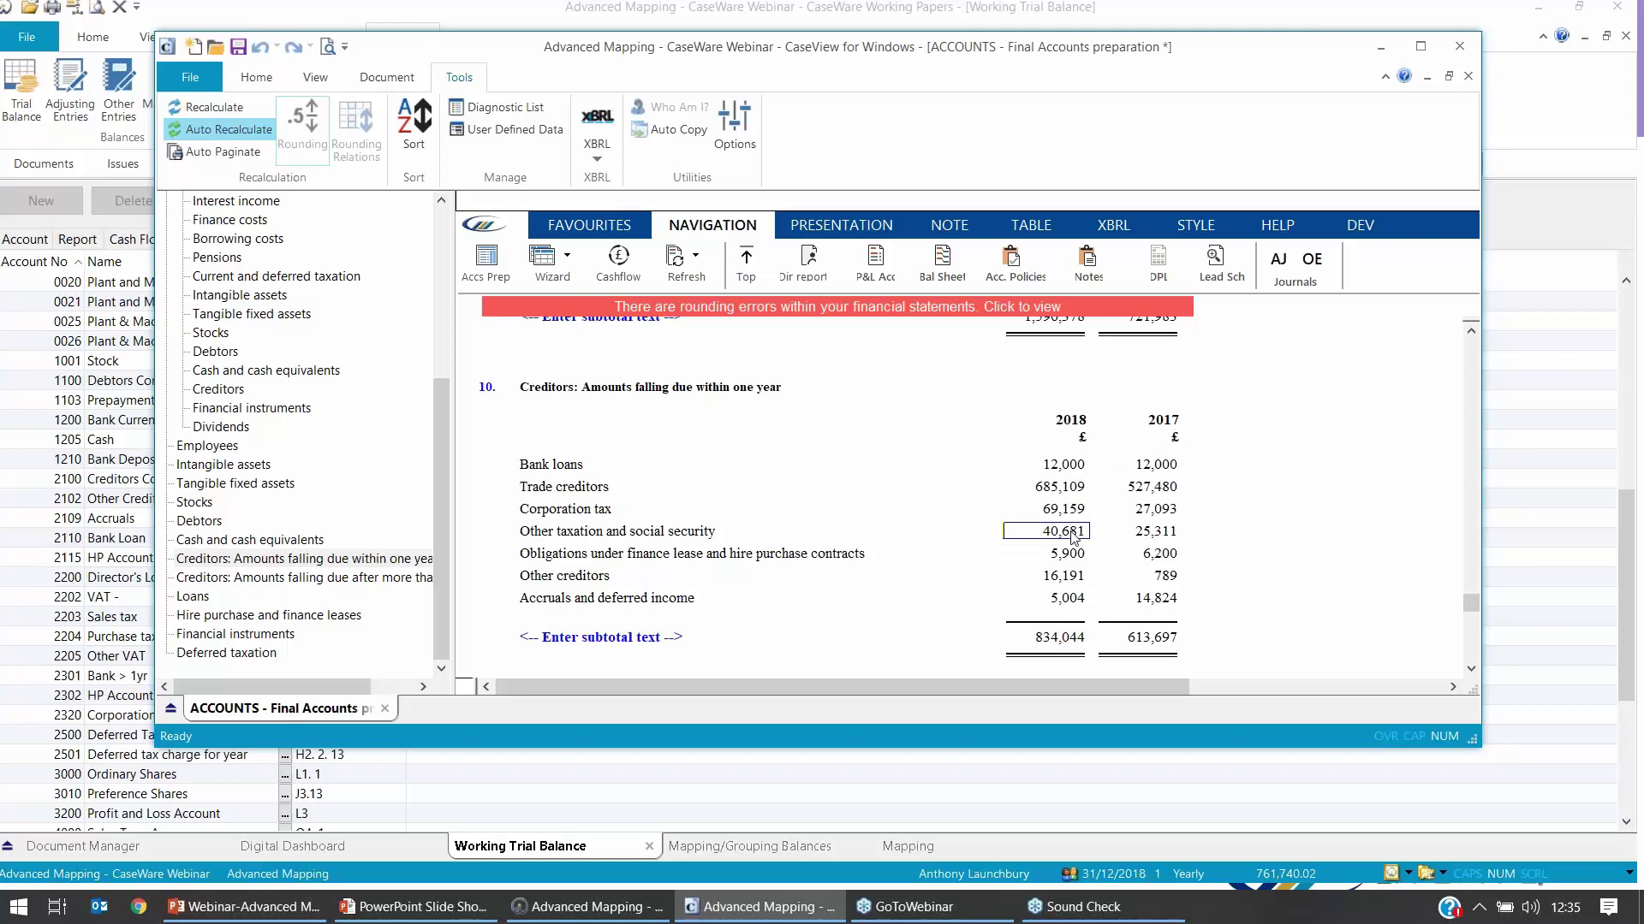
pyautogui.click(1217, 258)
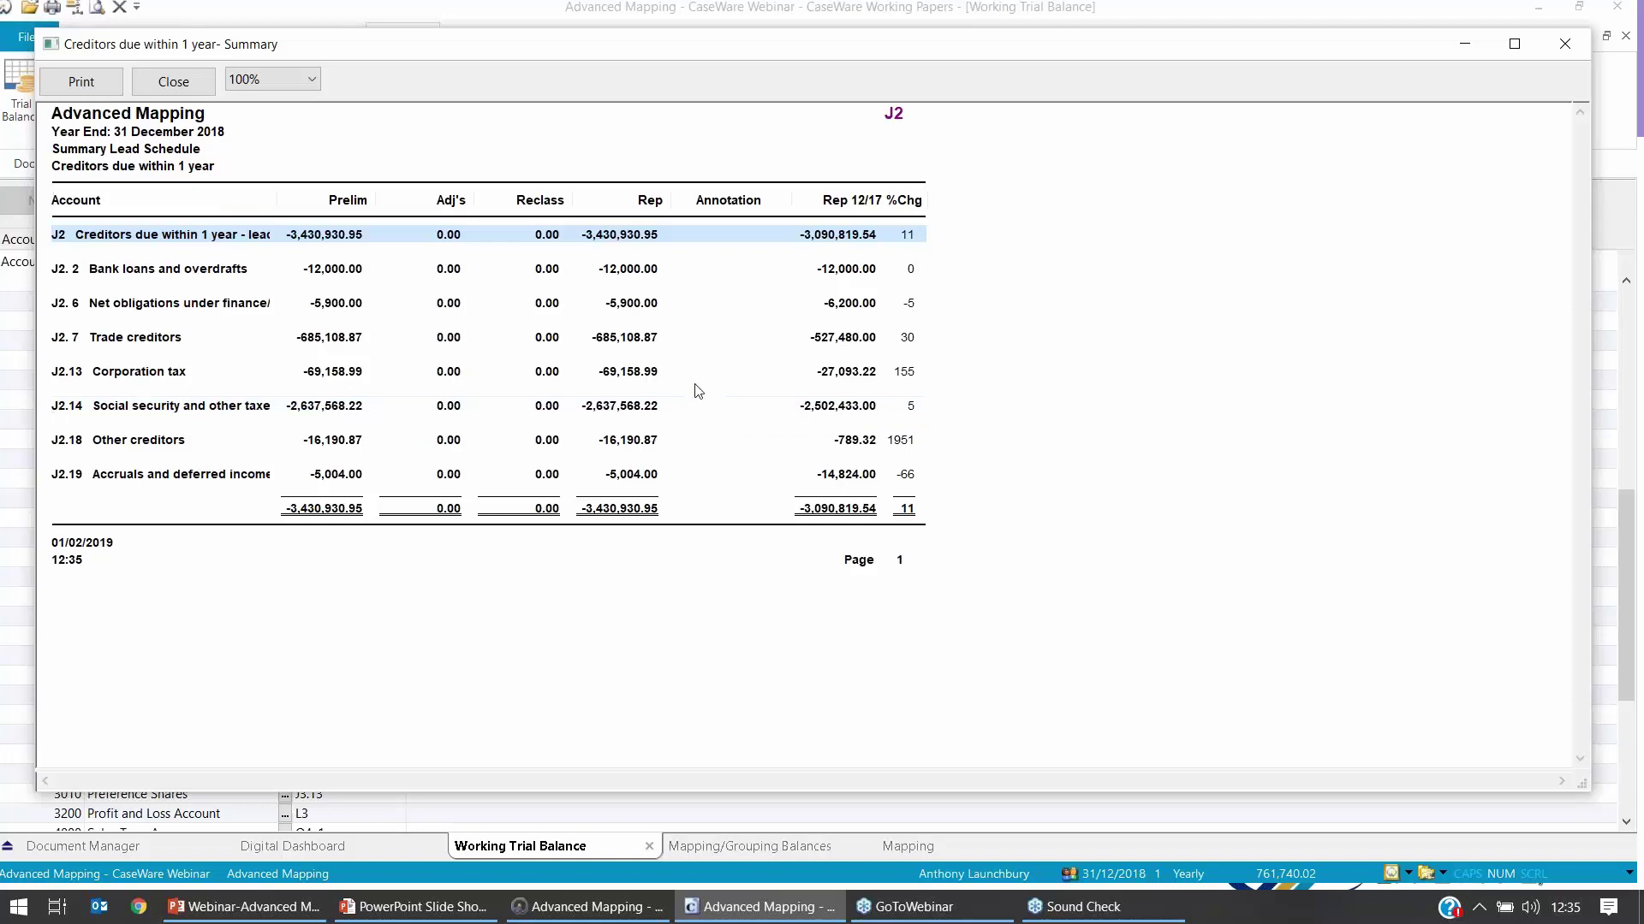
# Step: Drill down into J2.14 Social security and other taxes to examine its accounts, and return to the creditors due within 1 year summary
pyautogui.click(631, 412)
pyautogui.doubleClick(631, 411)
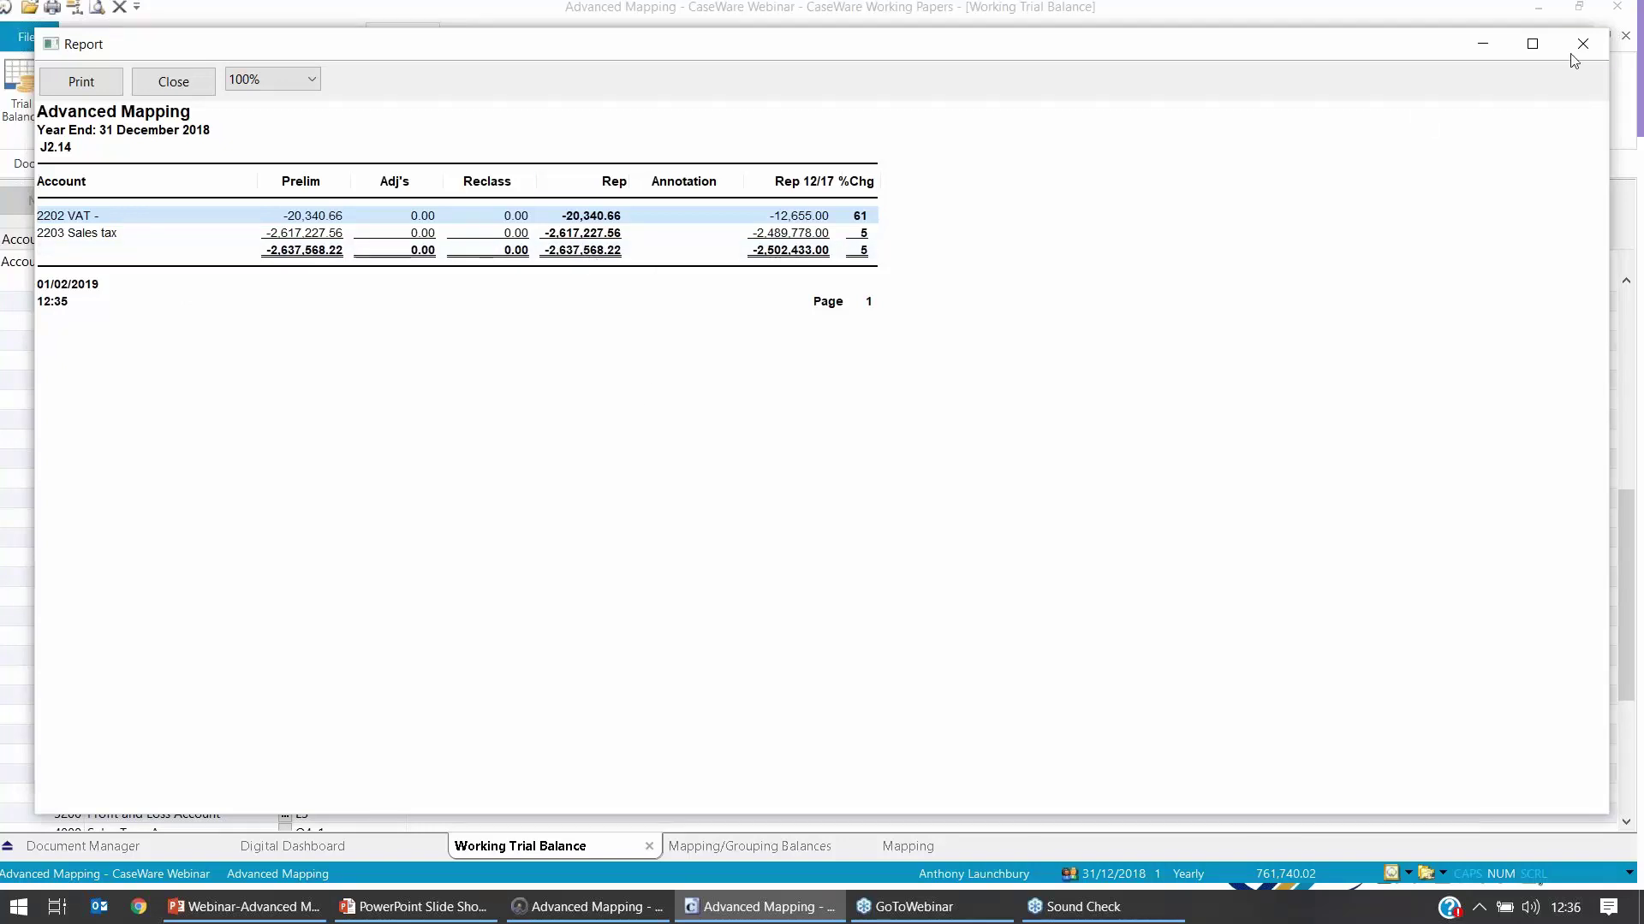
pyautogui.moveTo(1388, 53); pyautogui.dragTo(1270, 308)
pyautogui.click(1460, 301)
pyautogui.moveTo(1250, 51); pyautogui.dragTo(1301, 165)
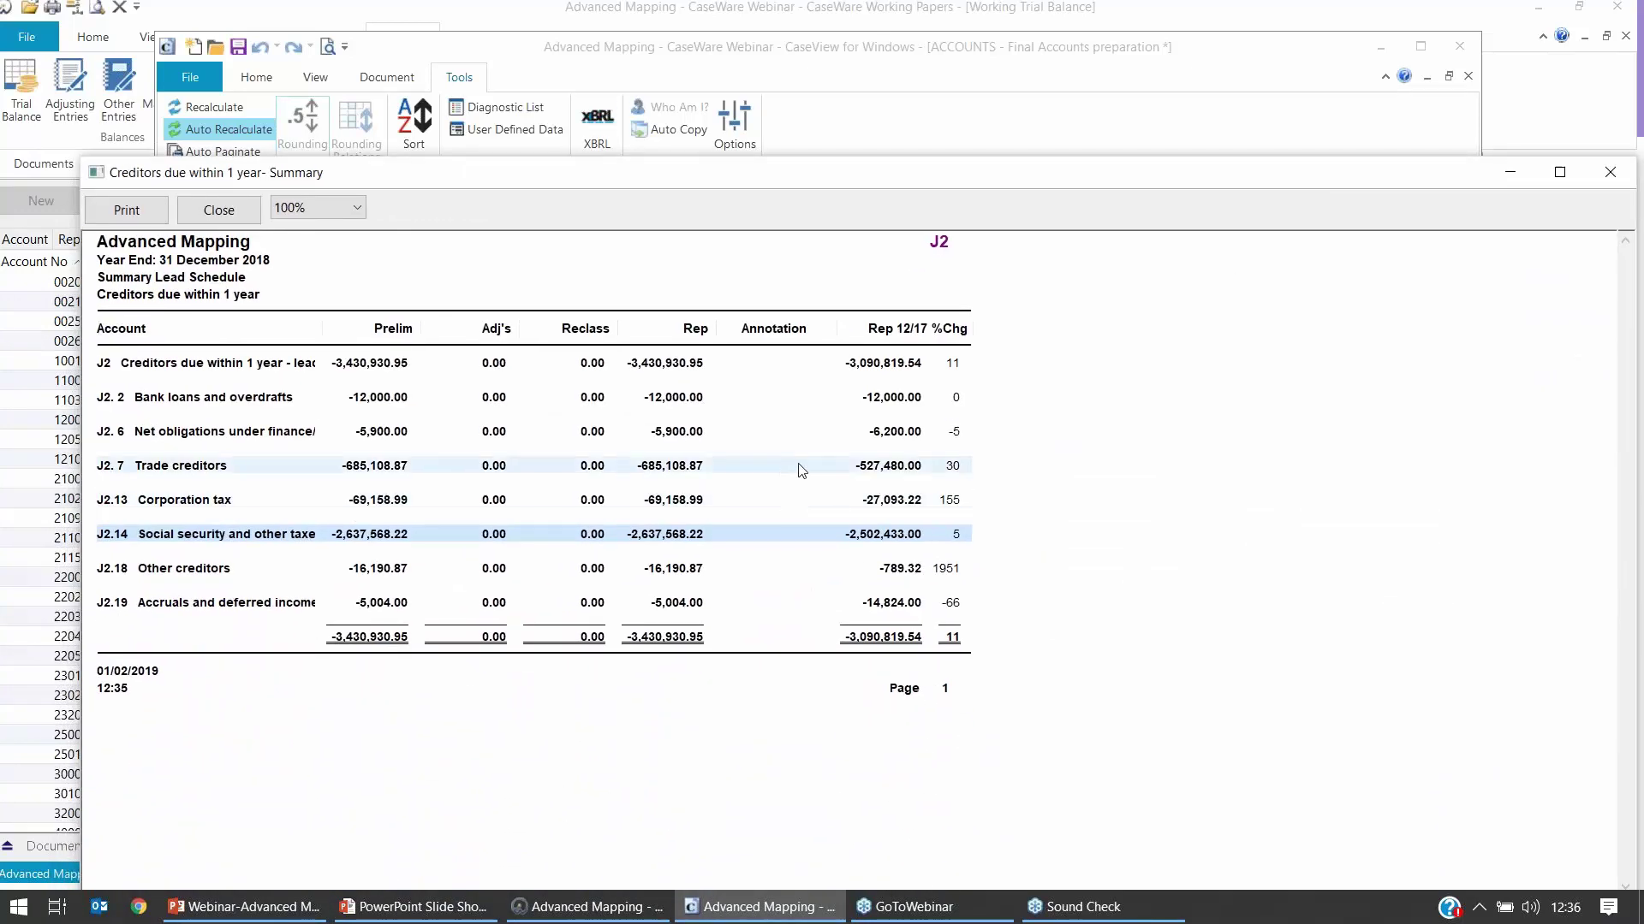
pyautogui.moveTo(1082, 177); pyautogui.dragTo(1009, 184)
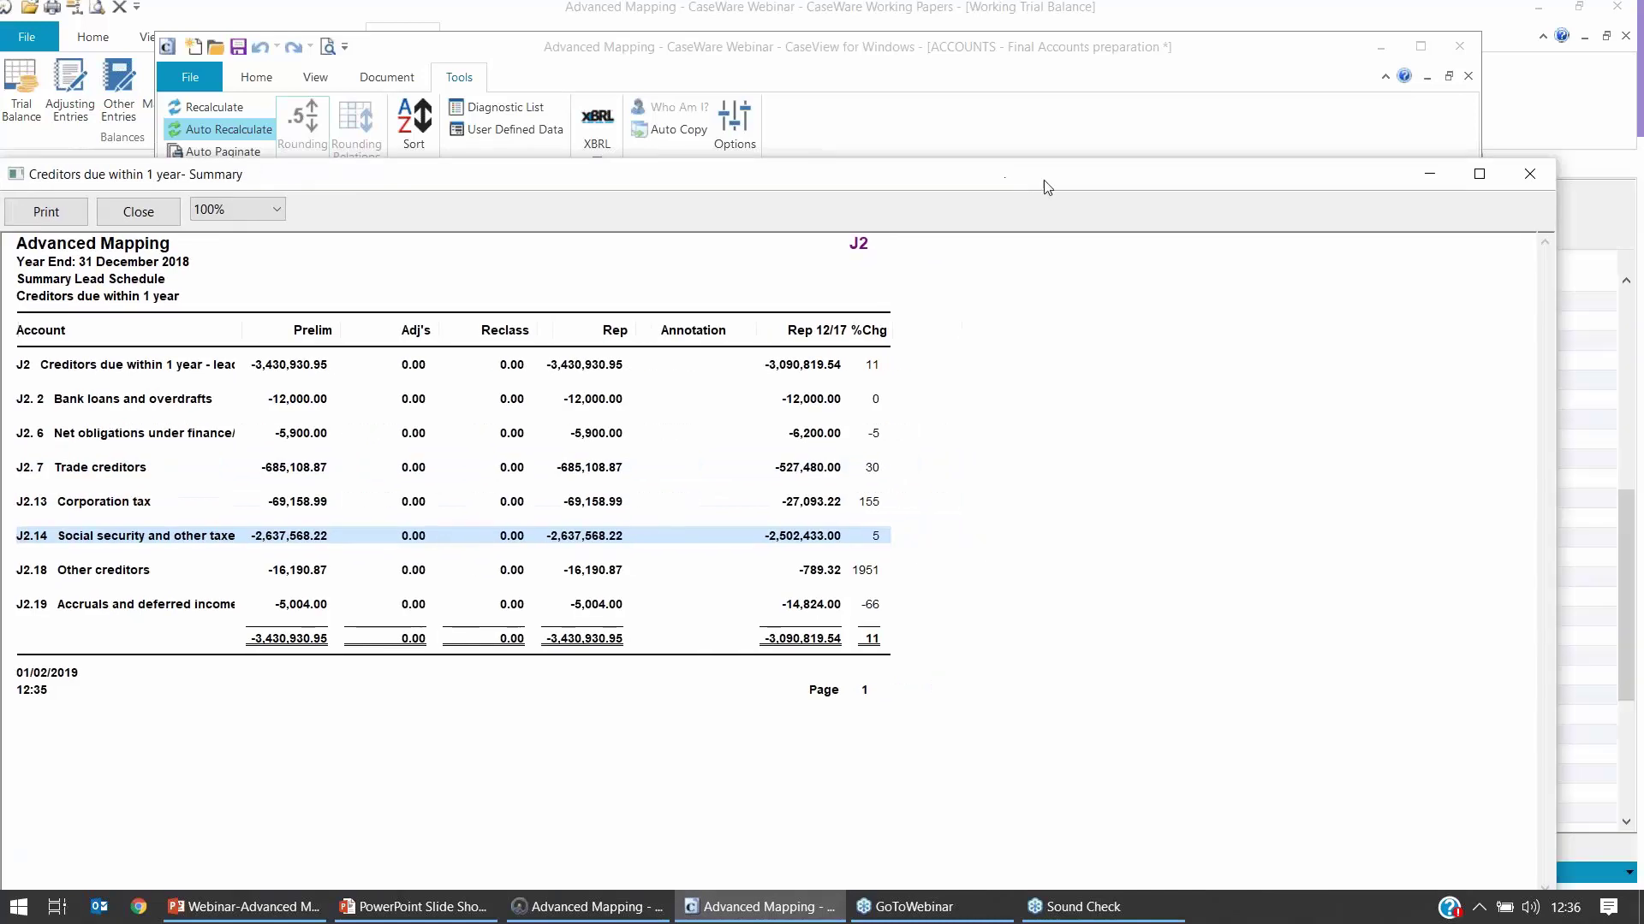
# Step: Close the creditors summary, return to the working trial balance and compare the LS(Mercia) and flip groupings of accounts 2202 to 2205
pyautogui.click(1530, 174)
pyautogui.click(587, 907)
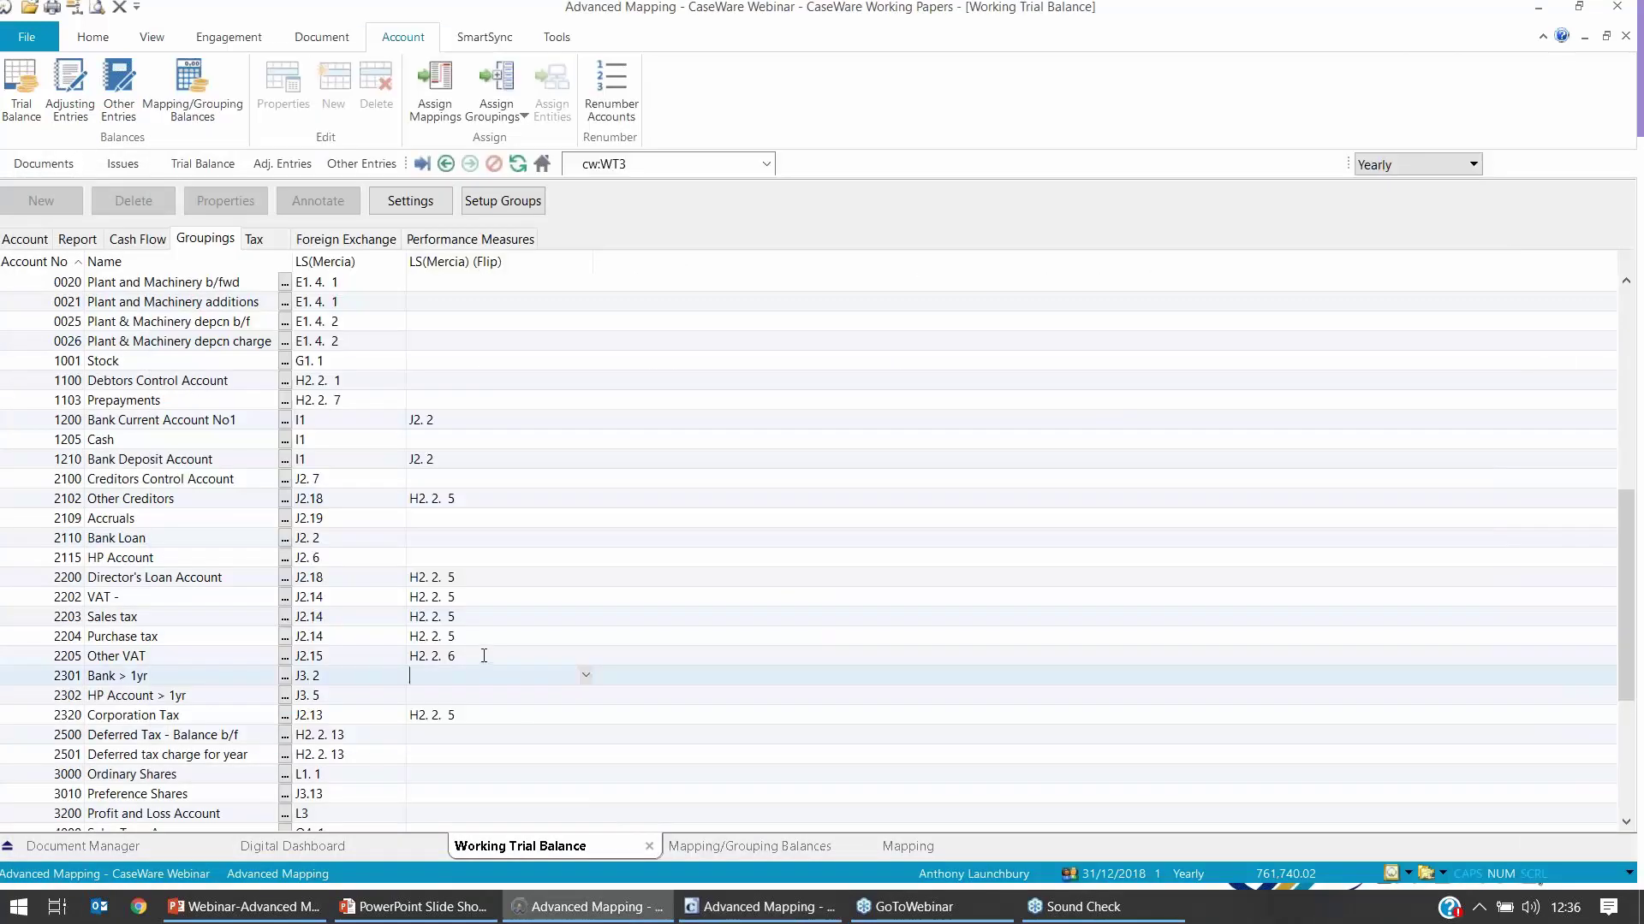
pyautogui.moveTo(484, 654); pyautogui.dragTo(375, 598)
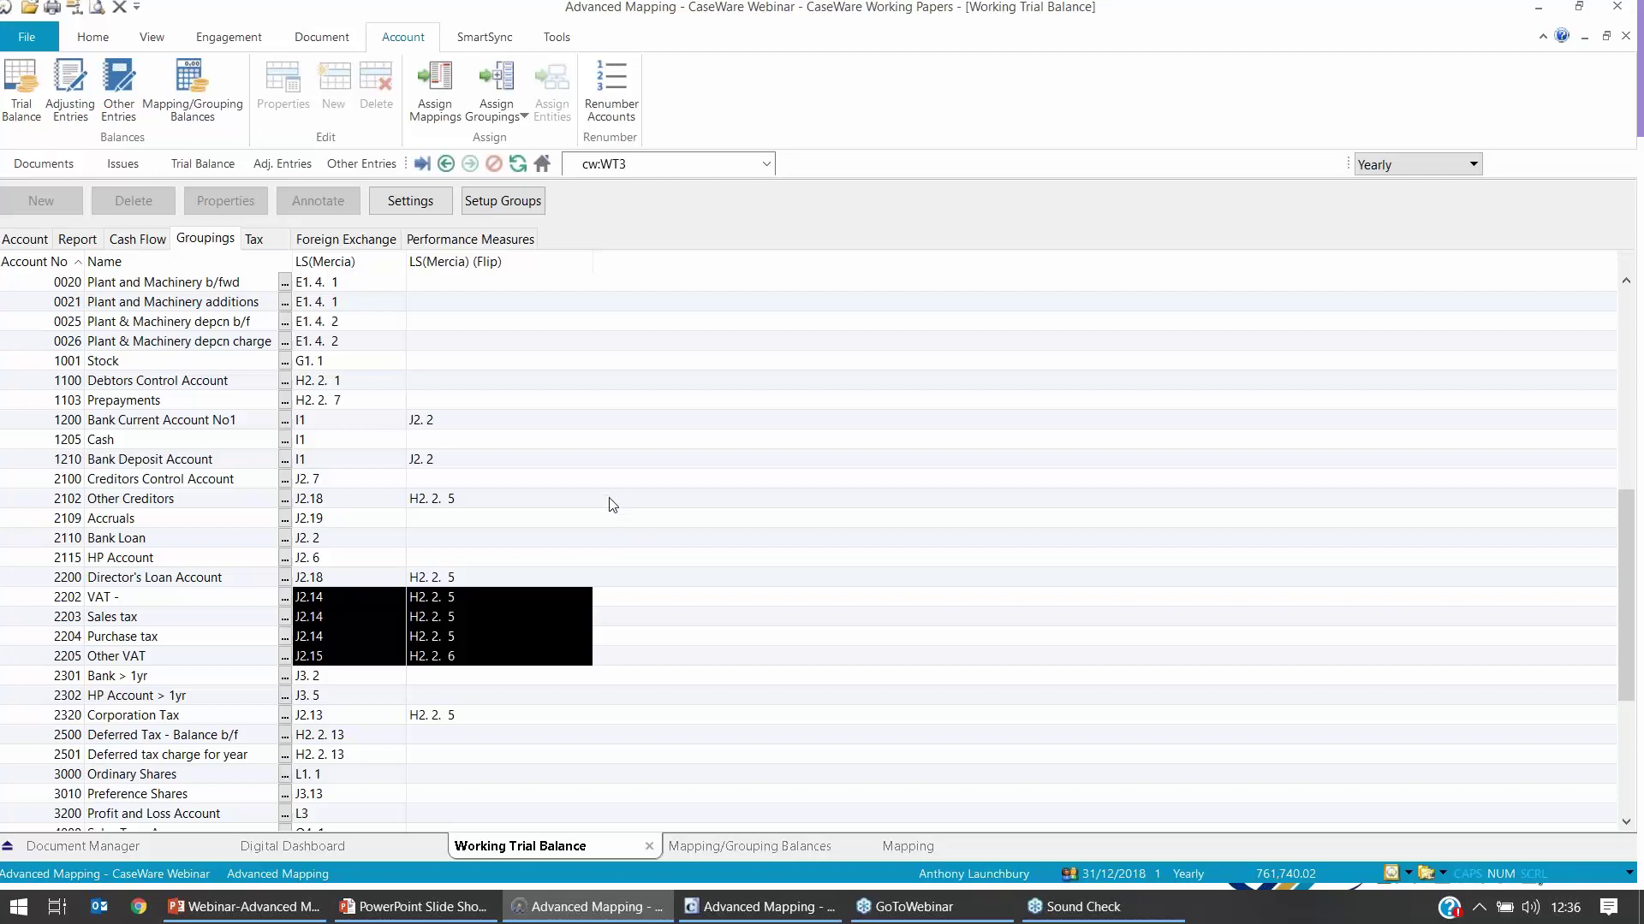
# Step: In the mapping setup, set VAT control D11.02.00.01's LS(Mercia) grouping to J2.14 and reselect C02.04.00.01 Other debtors as its flip map number
pyautogui.click(220, 37)
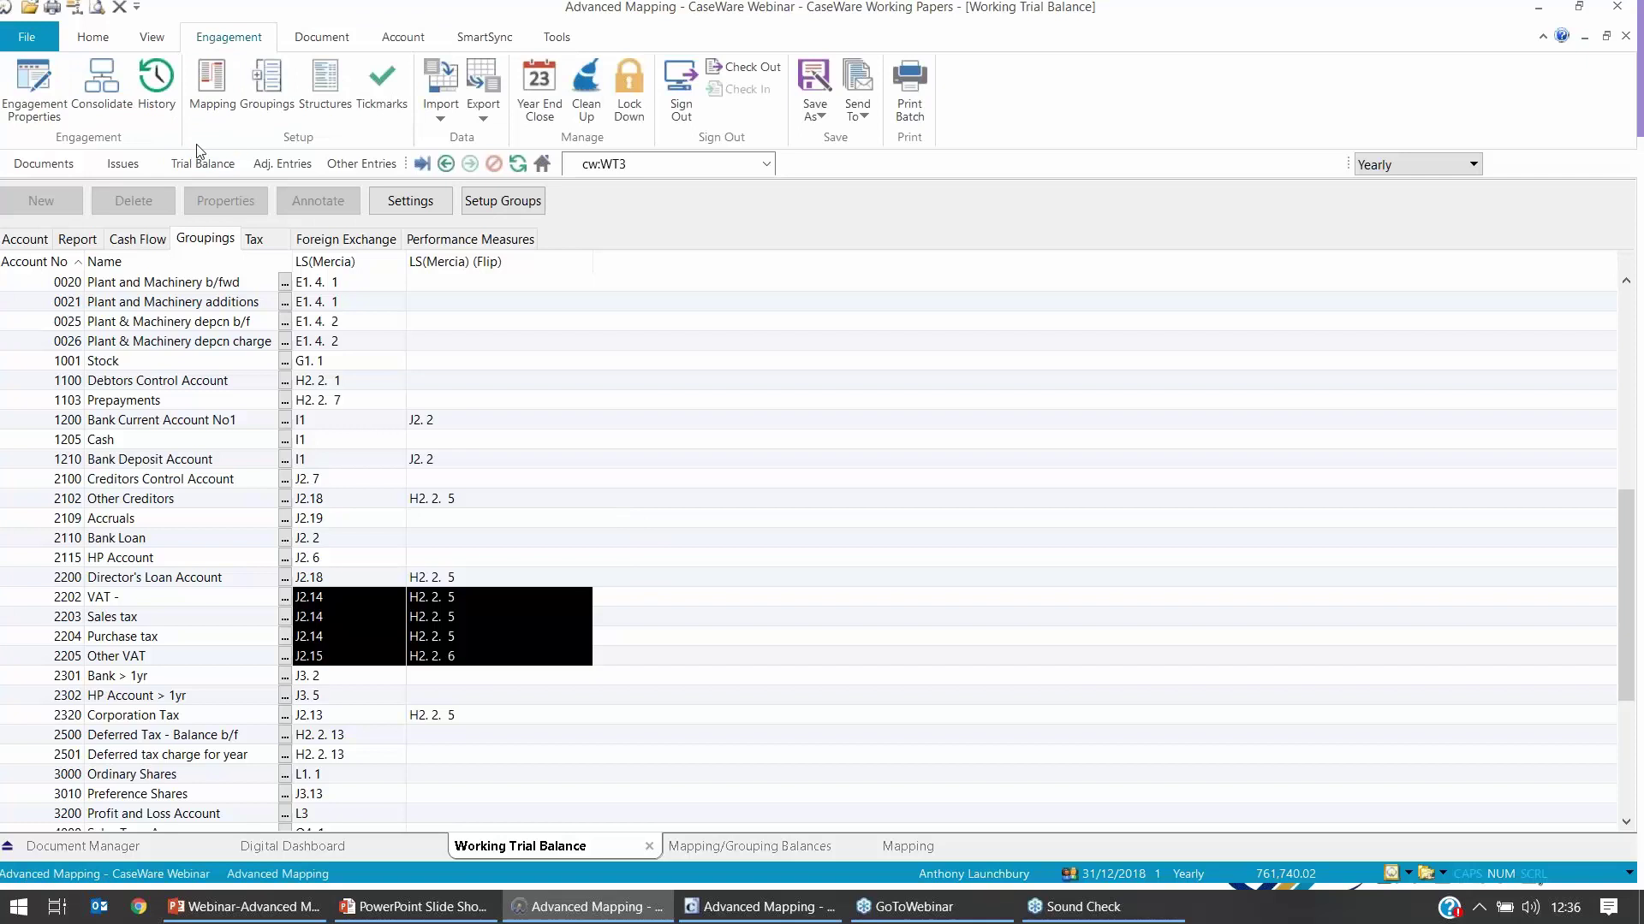
pyautogui.click(213, 89)
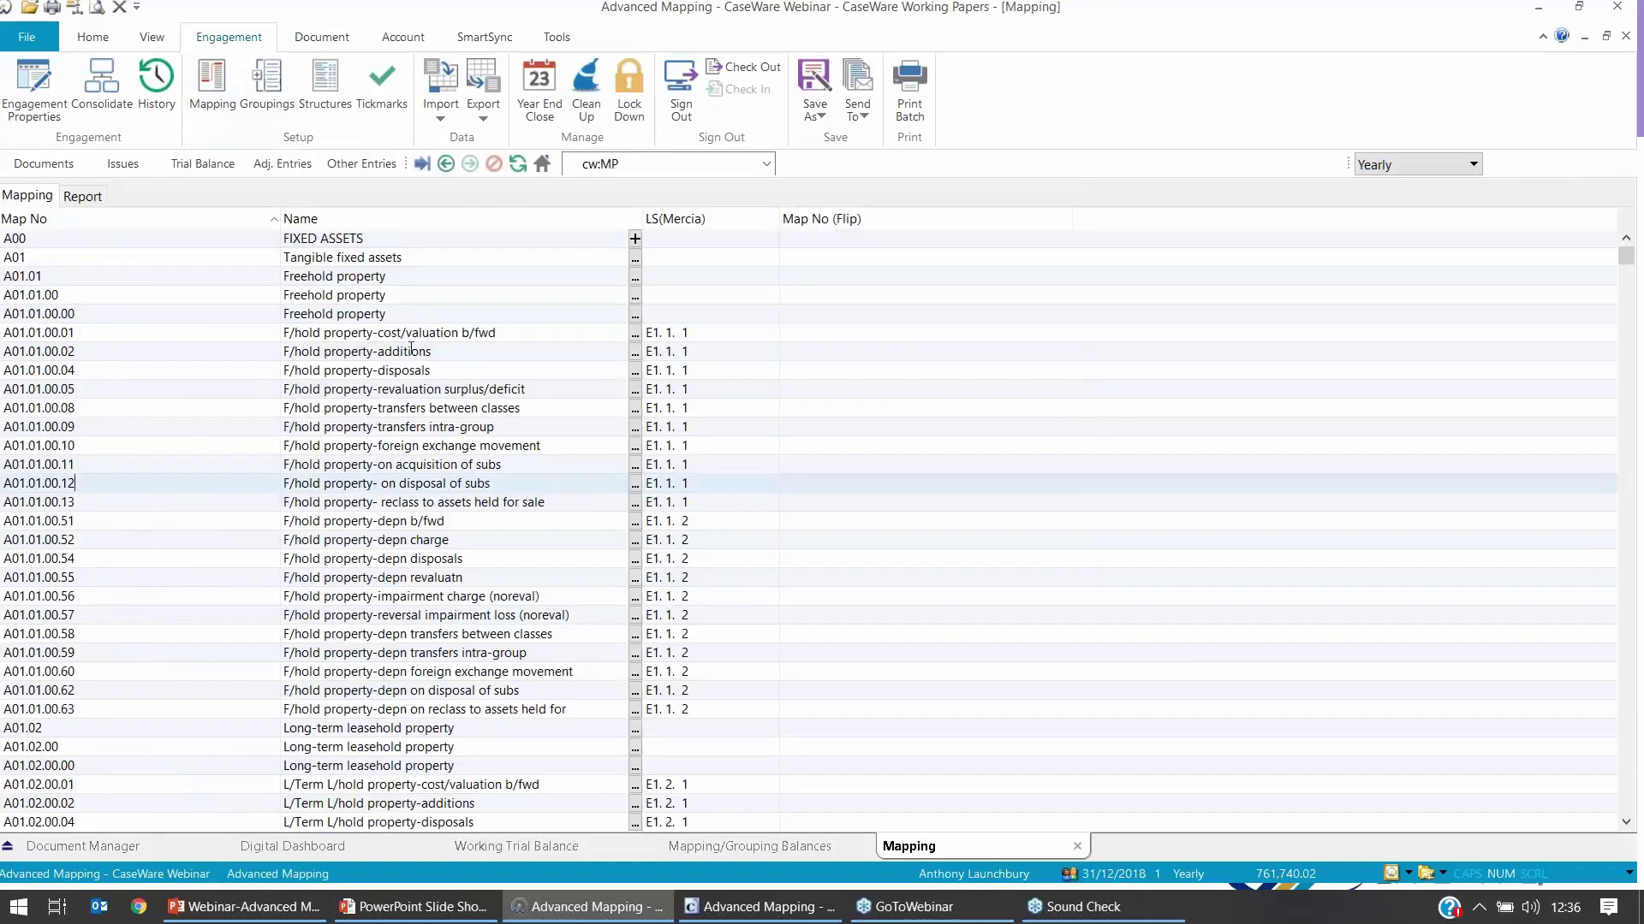
pyautogui.scroll(-8, 522, 389)
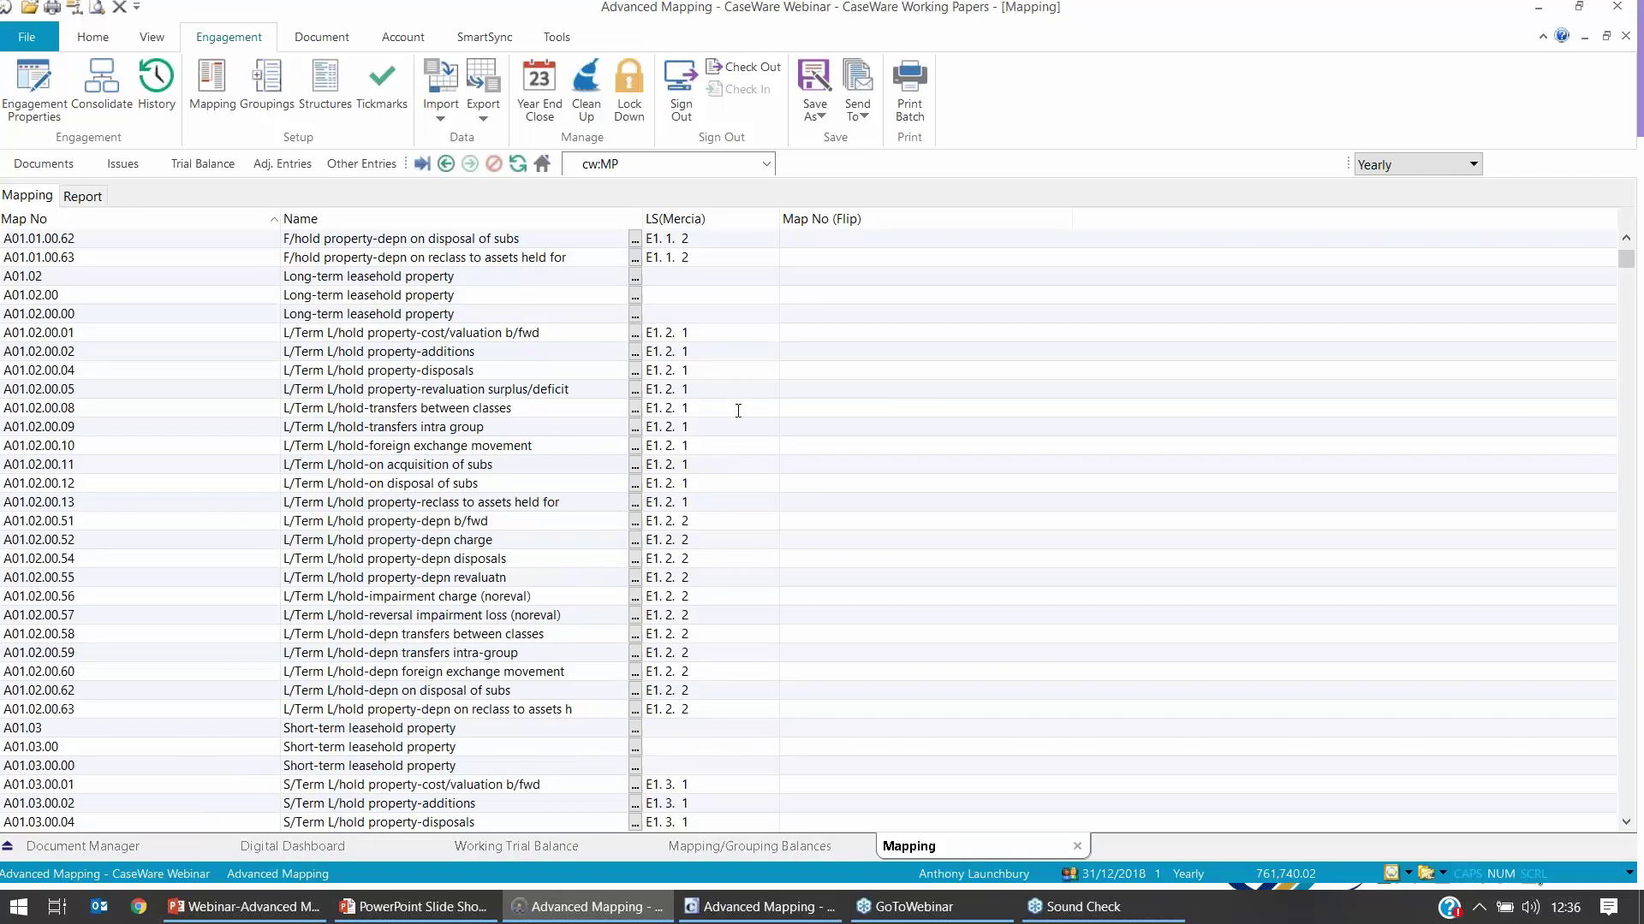
pyautogui.scroll(-13, 554, 509)
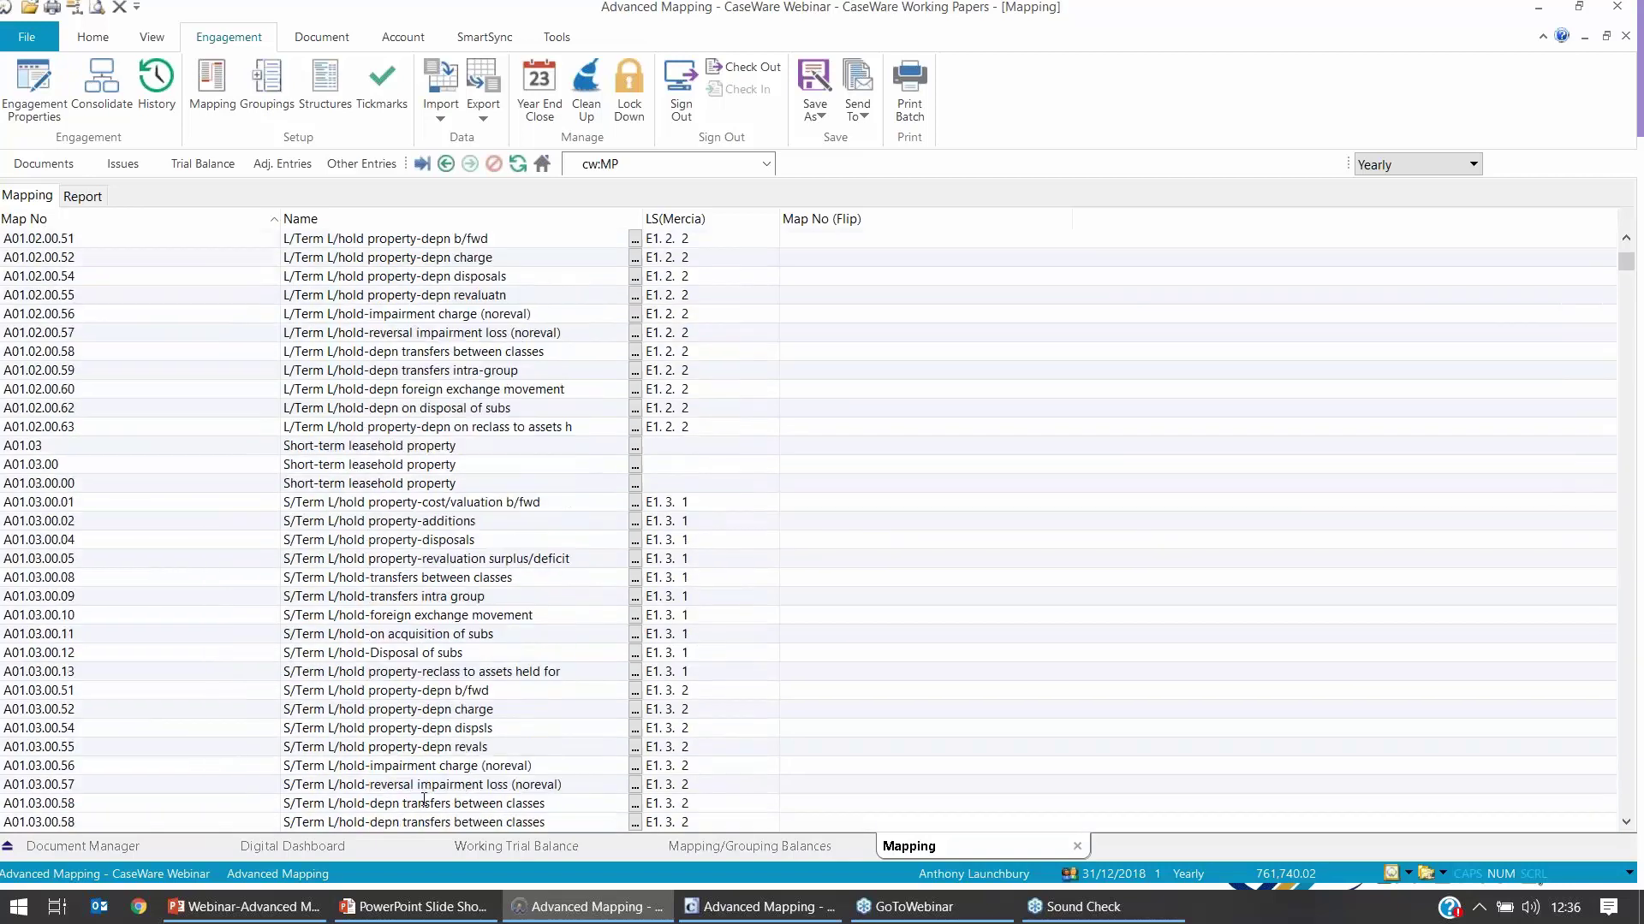
pyautogui.scroll(-20, 1626, 530)
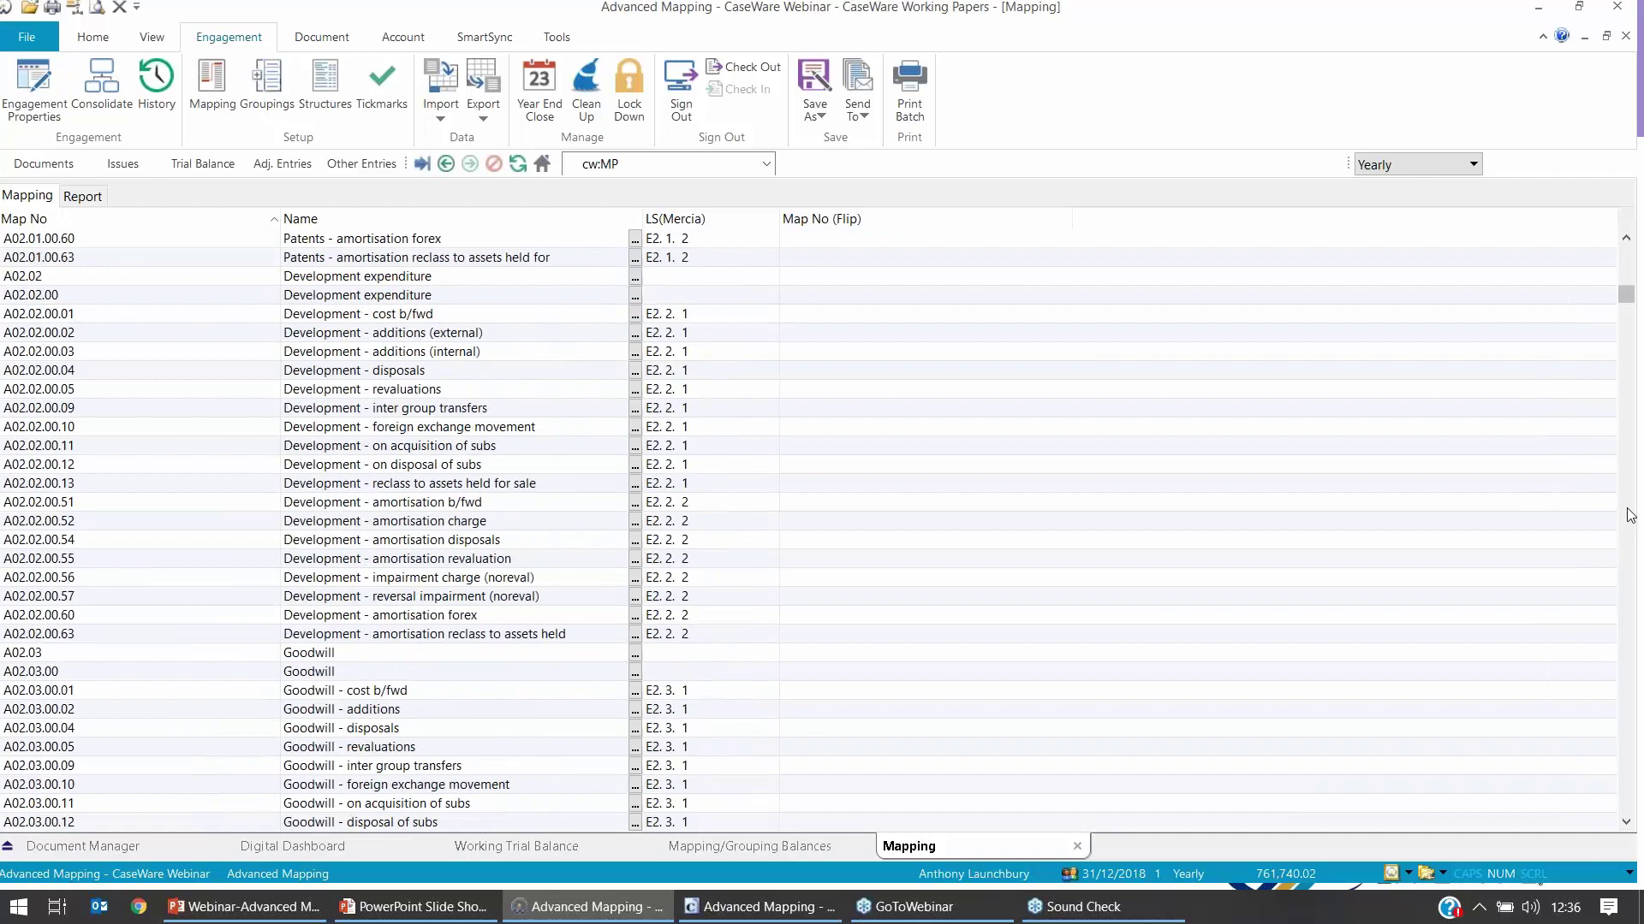
pyautogui.scroll(-20, 1626, 514)
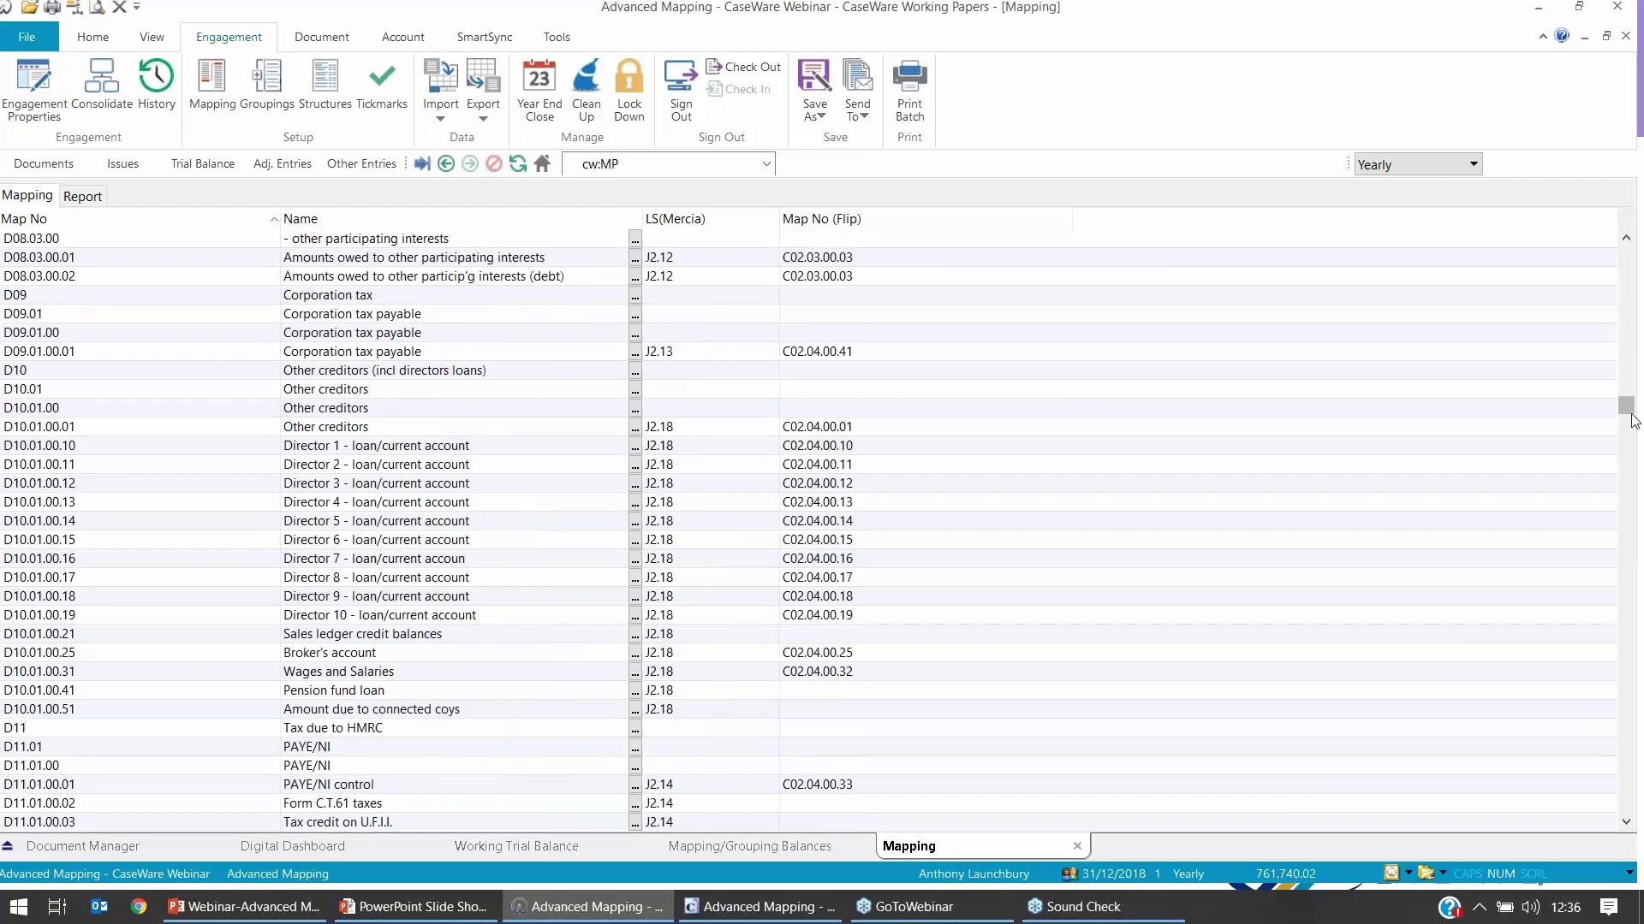
pyautogui.click(241, 331)
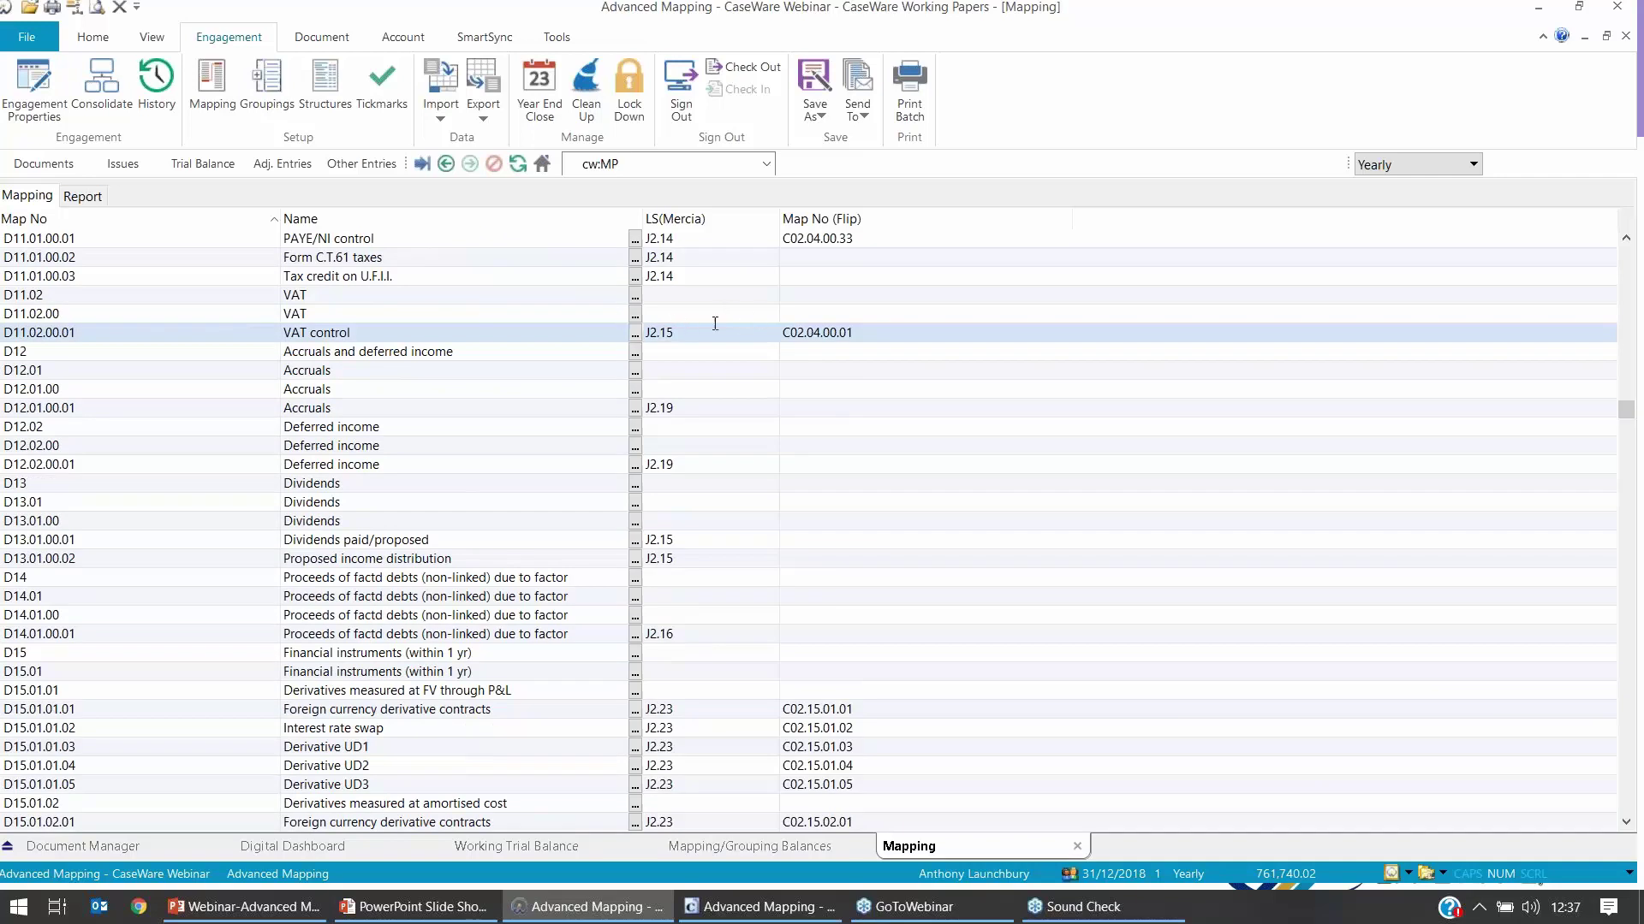
pyautogui.click(772, 333)
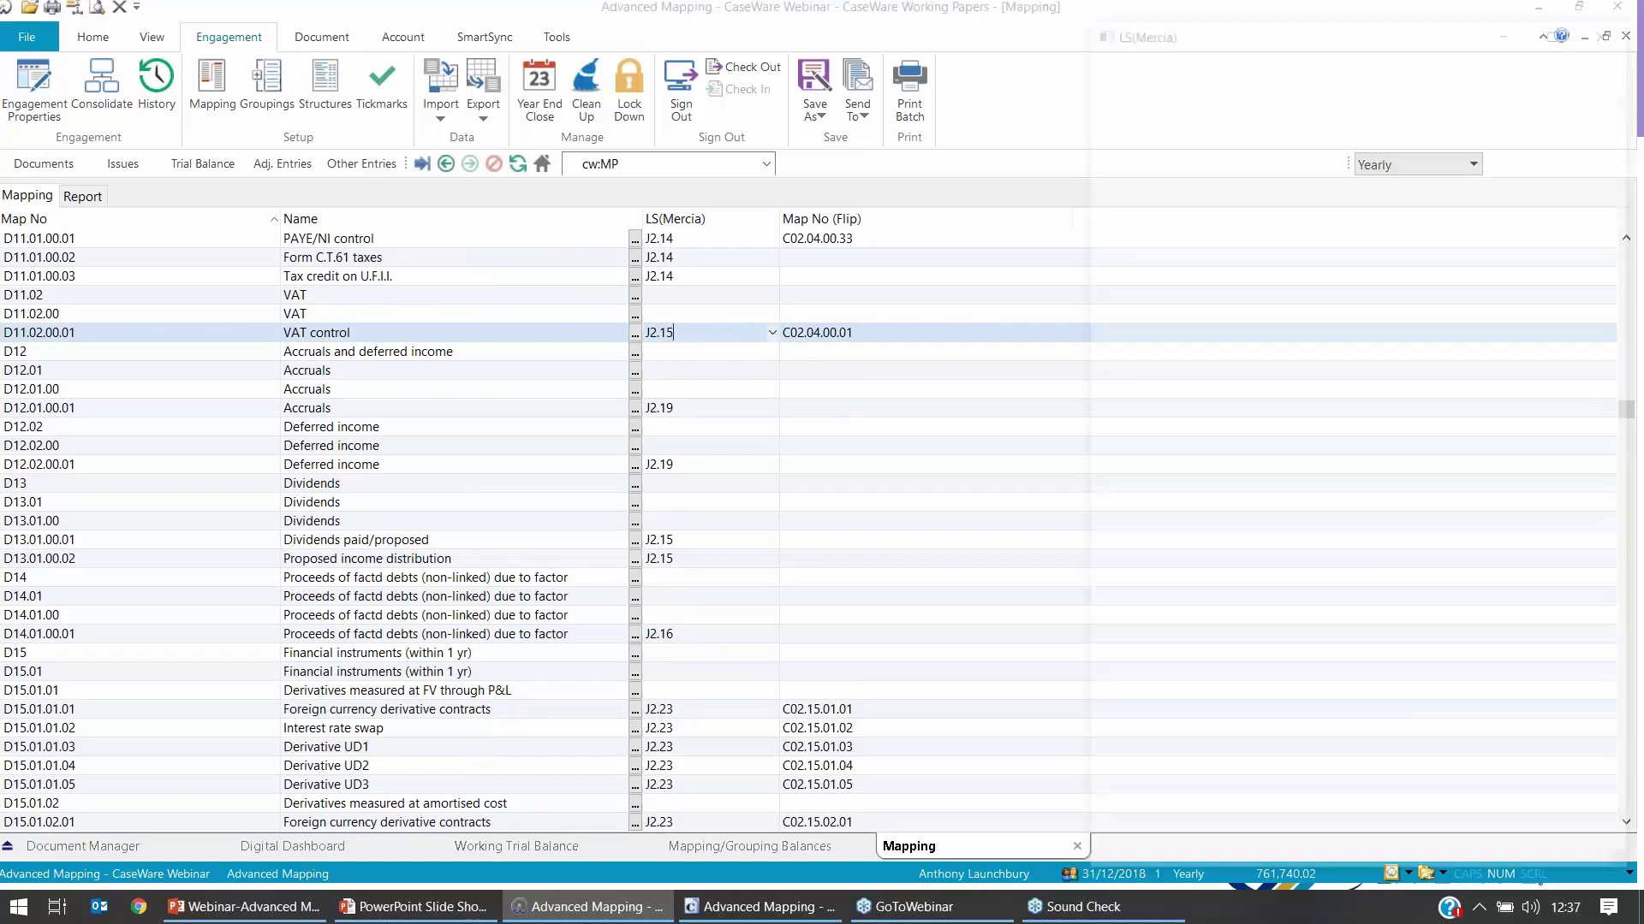
pyautogui.scroll(1, 1176, 157)
pyautogui.click(1173, 154)
pyautogui.click(1127, 61)
pyautogui.click(1065, 332)
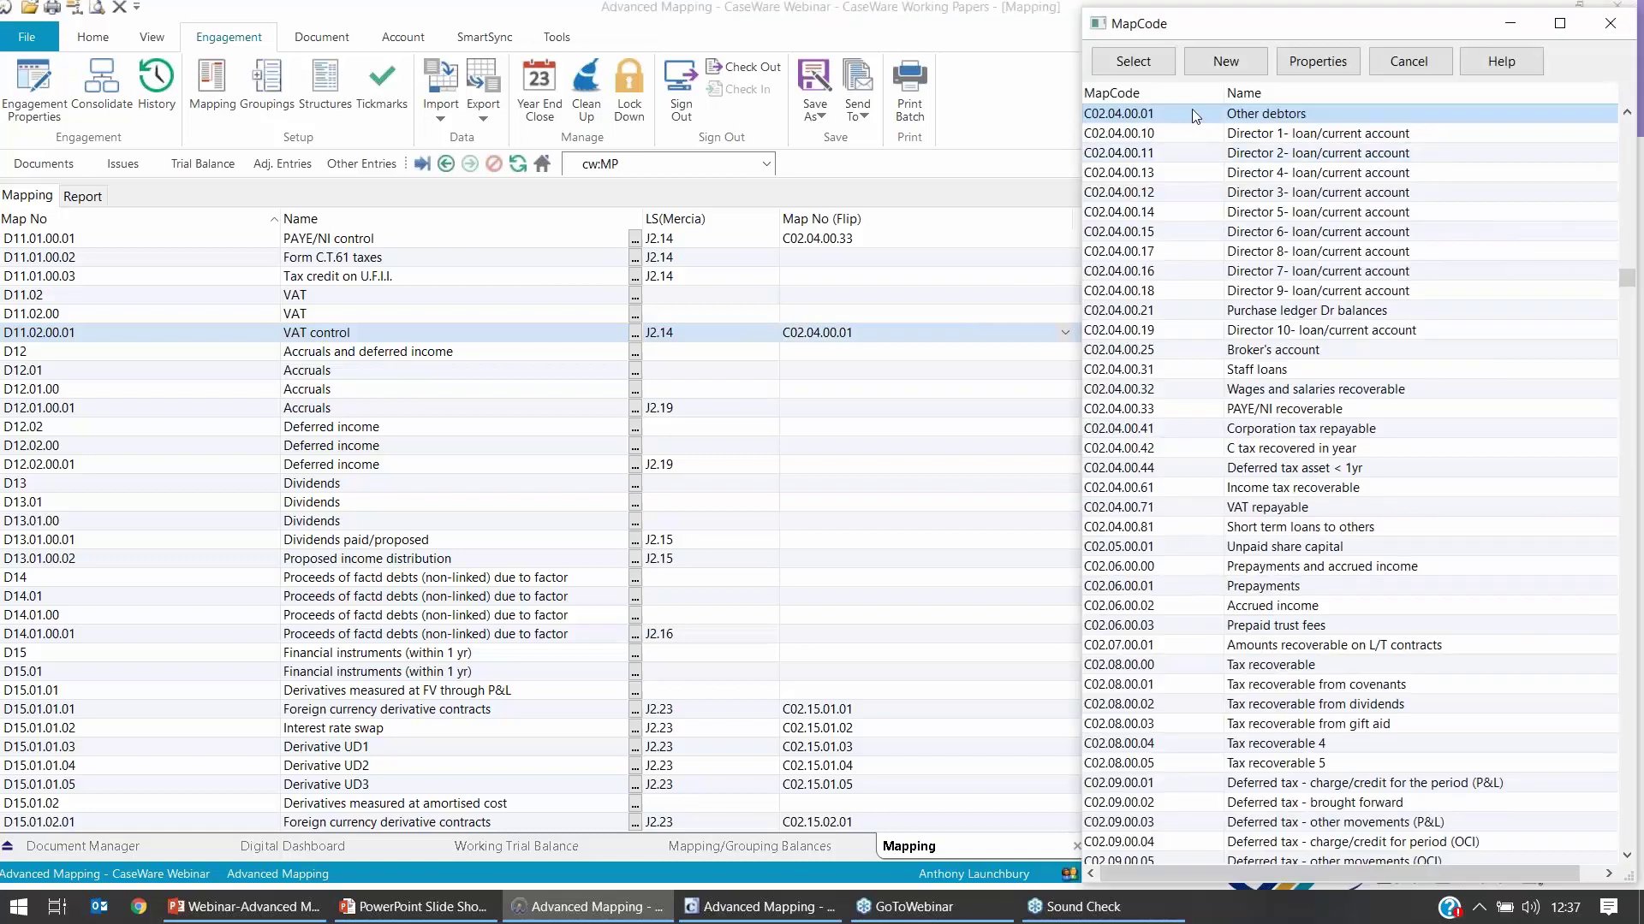
pyautogui.doubleClick(1194, 120)
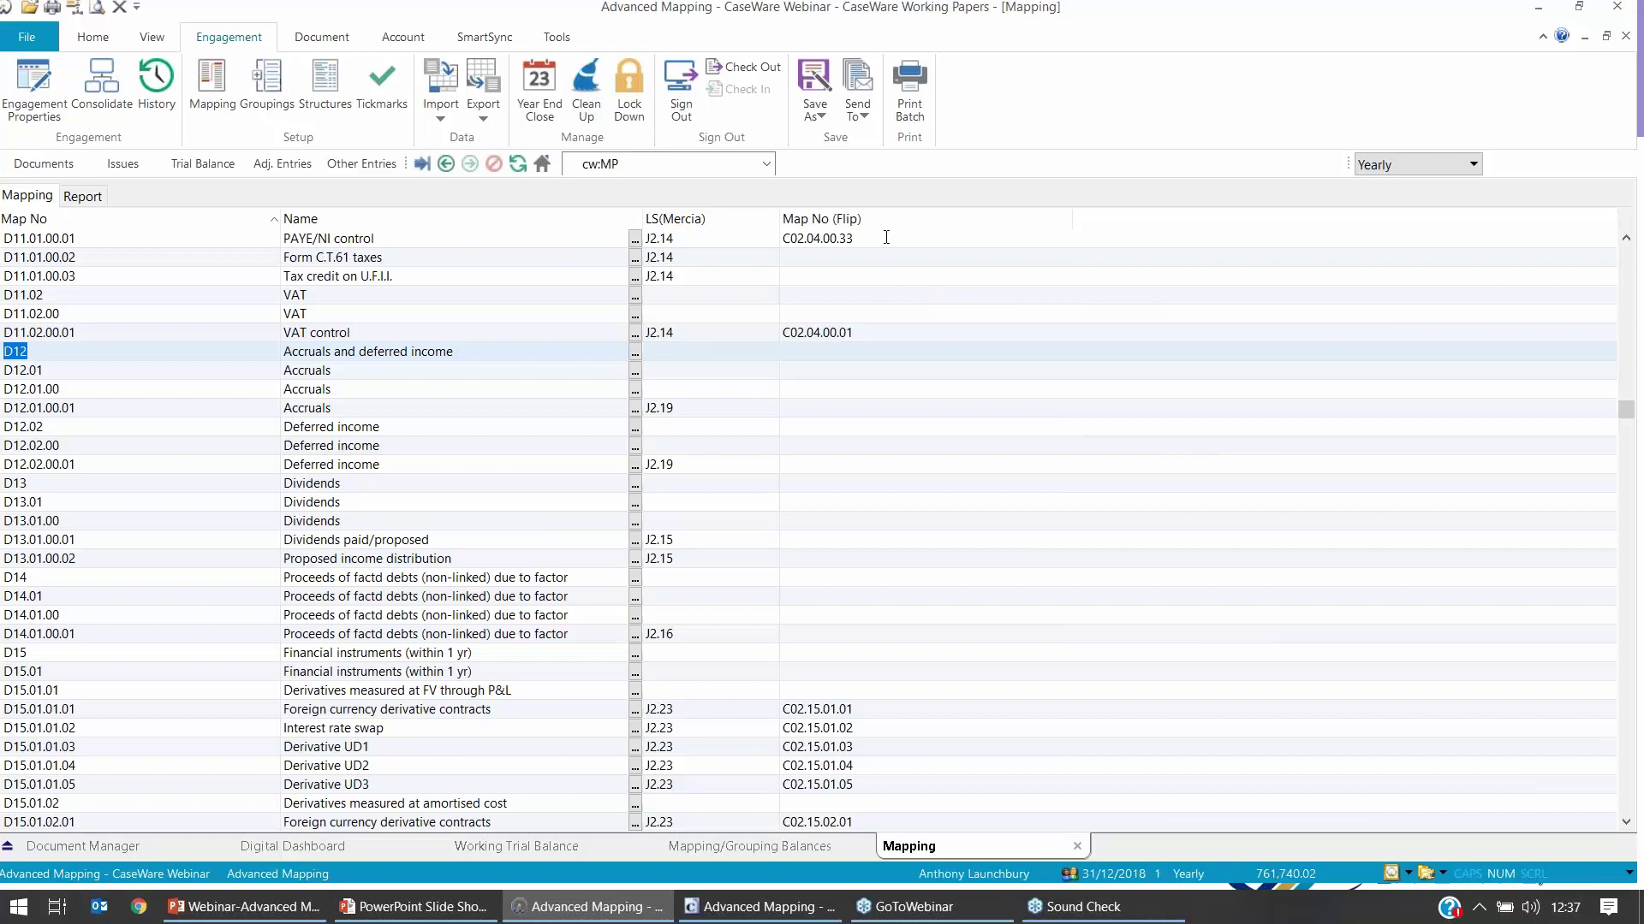
# Step: Look over the optional columns available for the mapping list, including the flip groupings
pyautogui.rightClick(1093, 221)
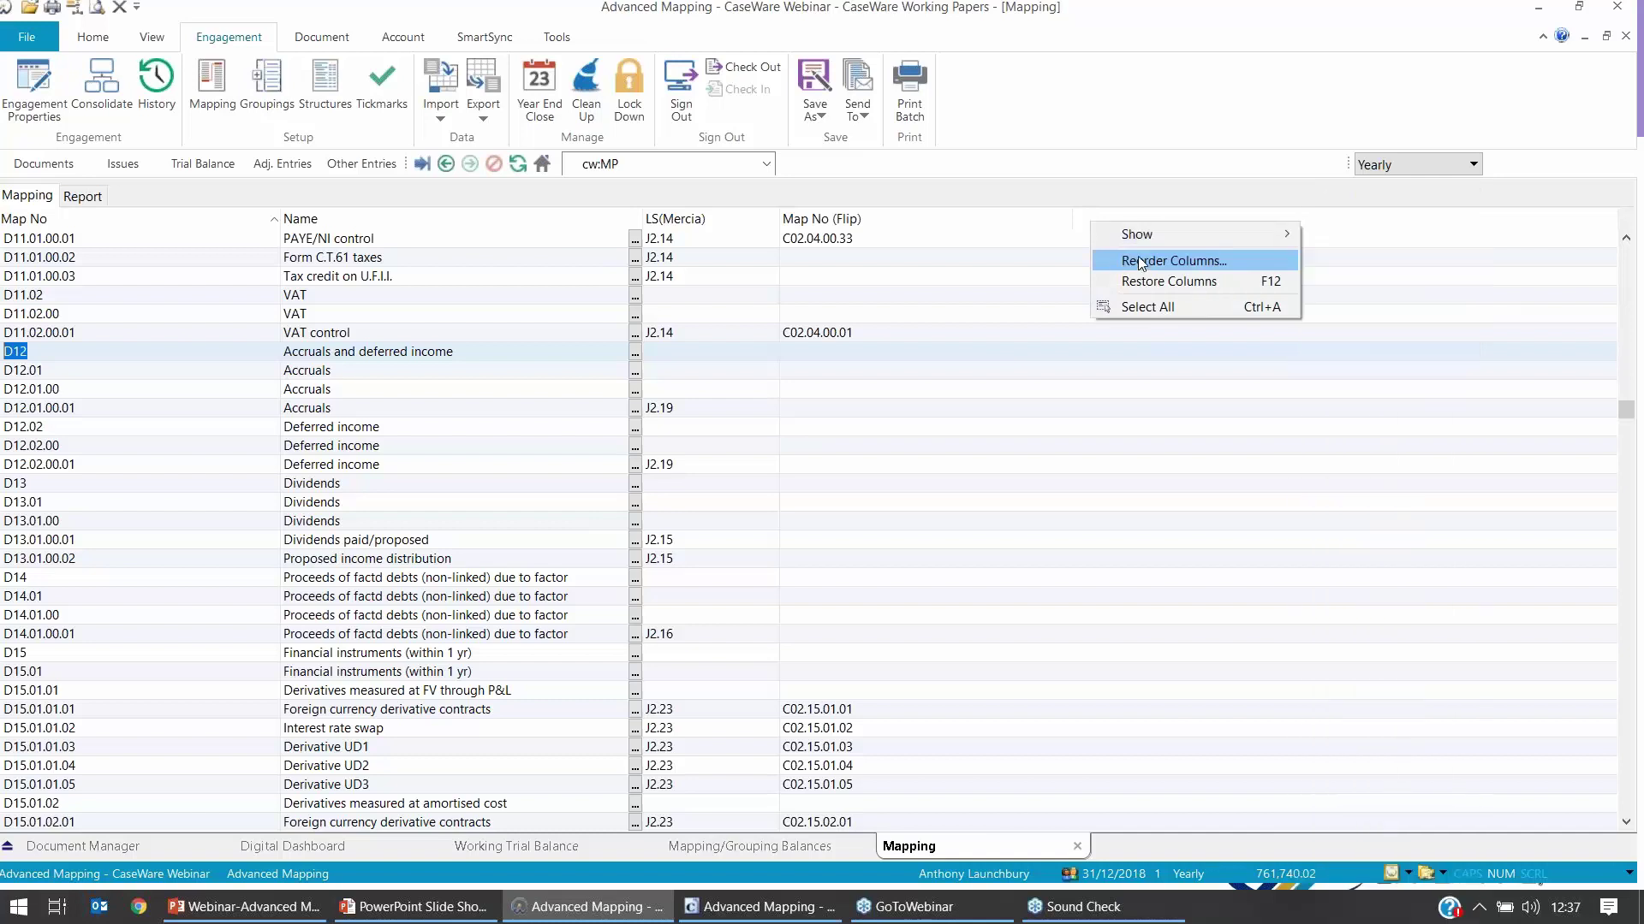
pyautogui.moveTo(1156, 234)
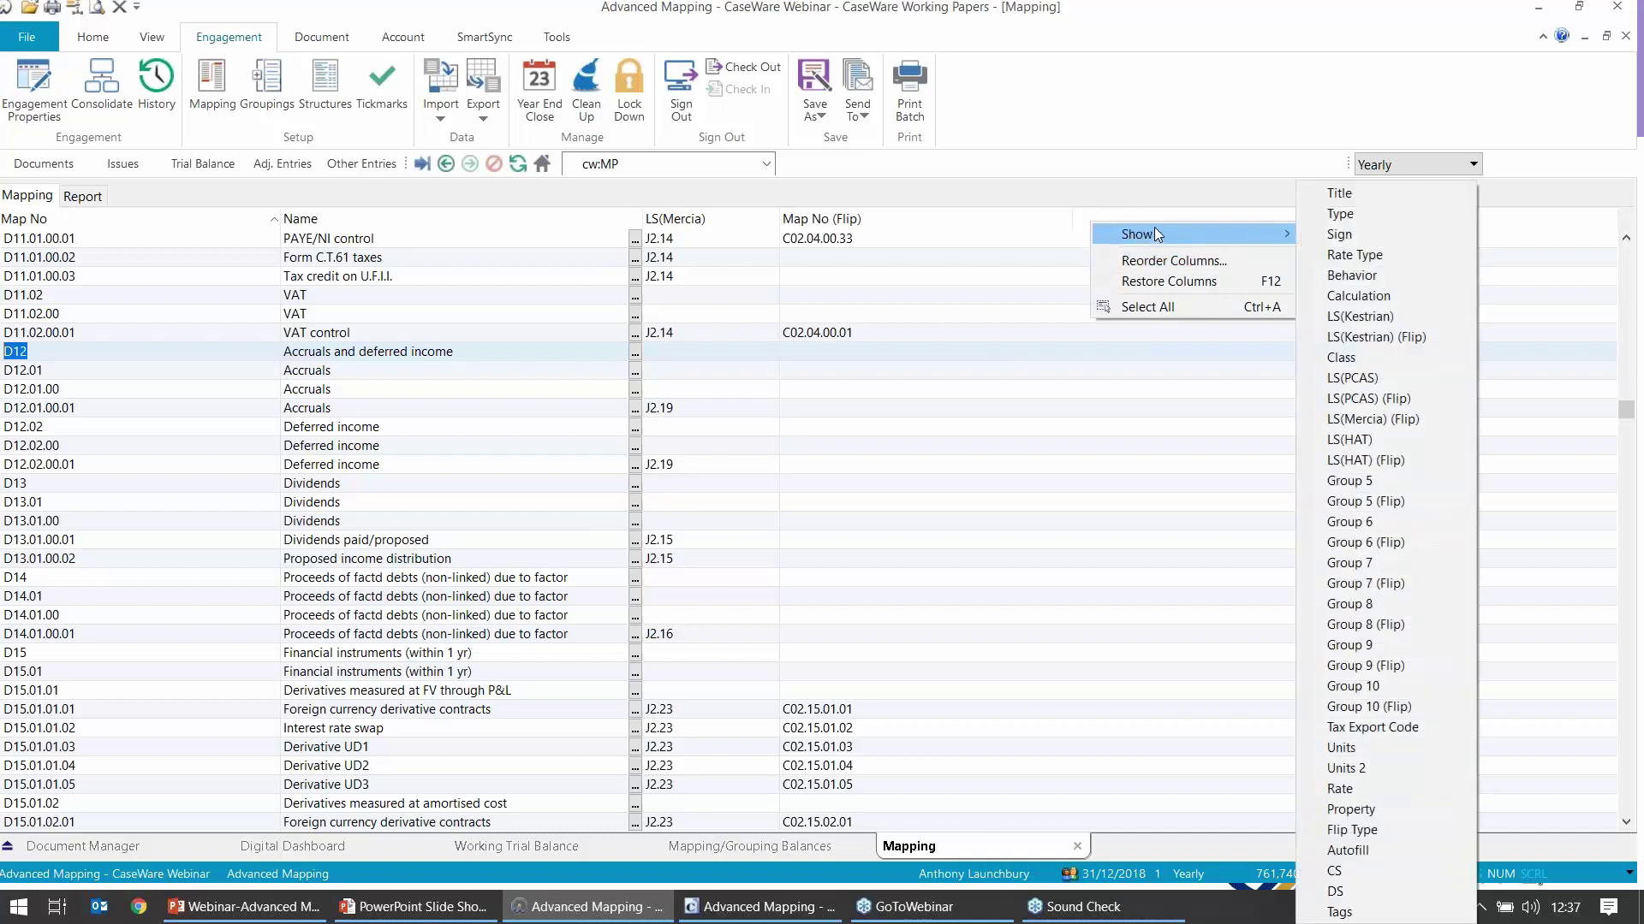
pyautogui.moveTo(1235, 242)
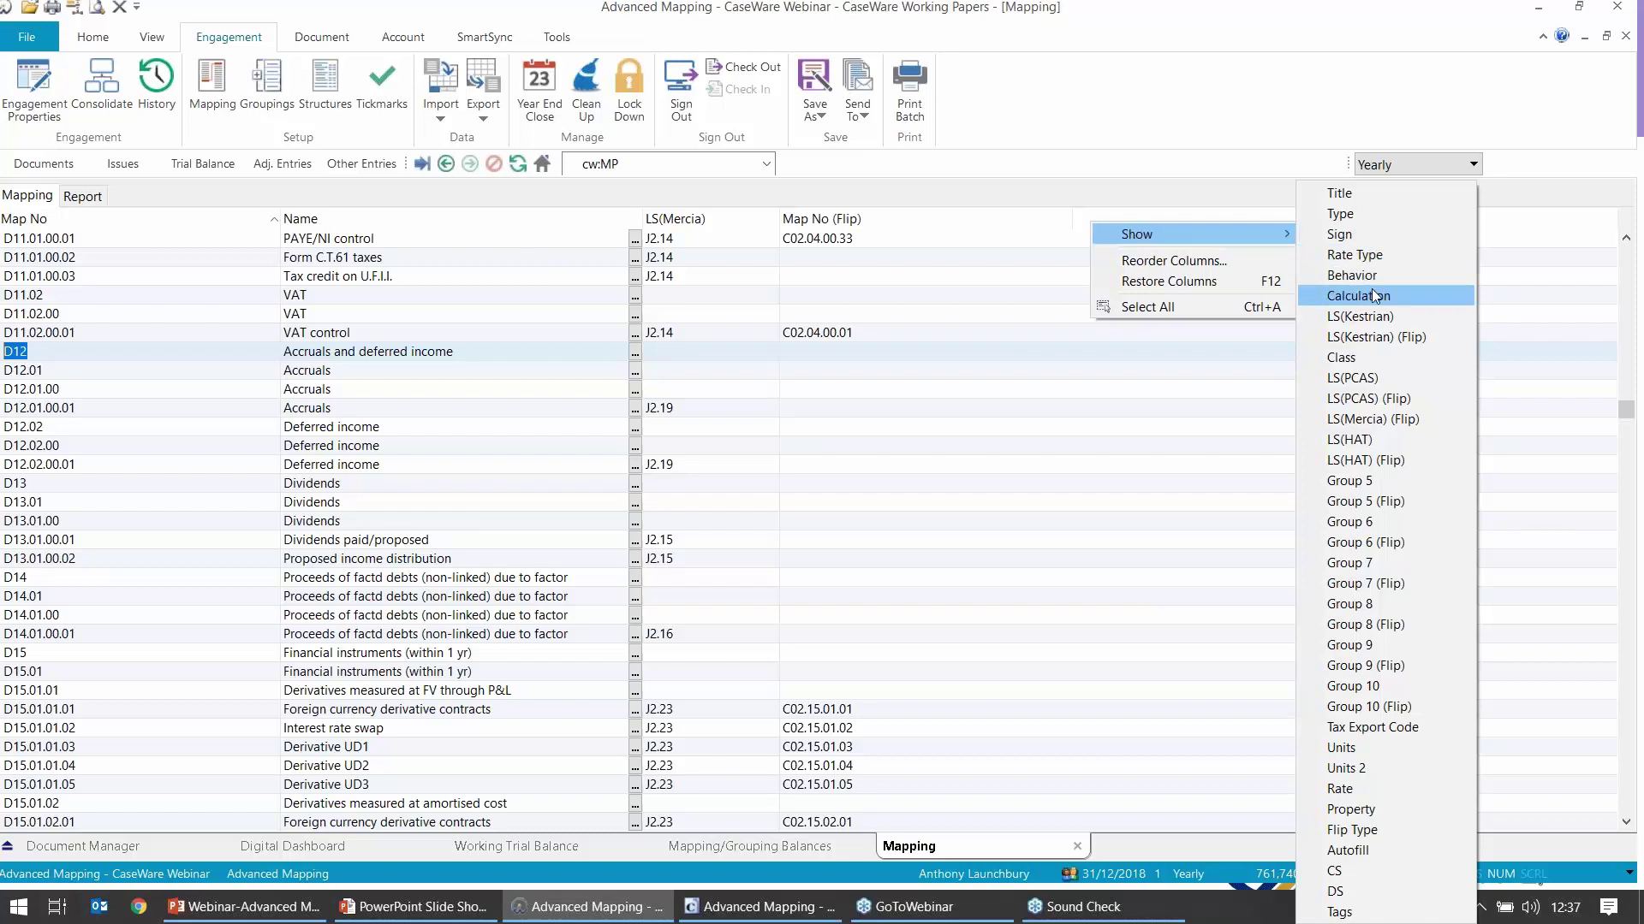
pyautogui.click(1385, 342)
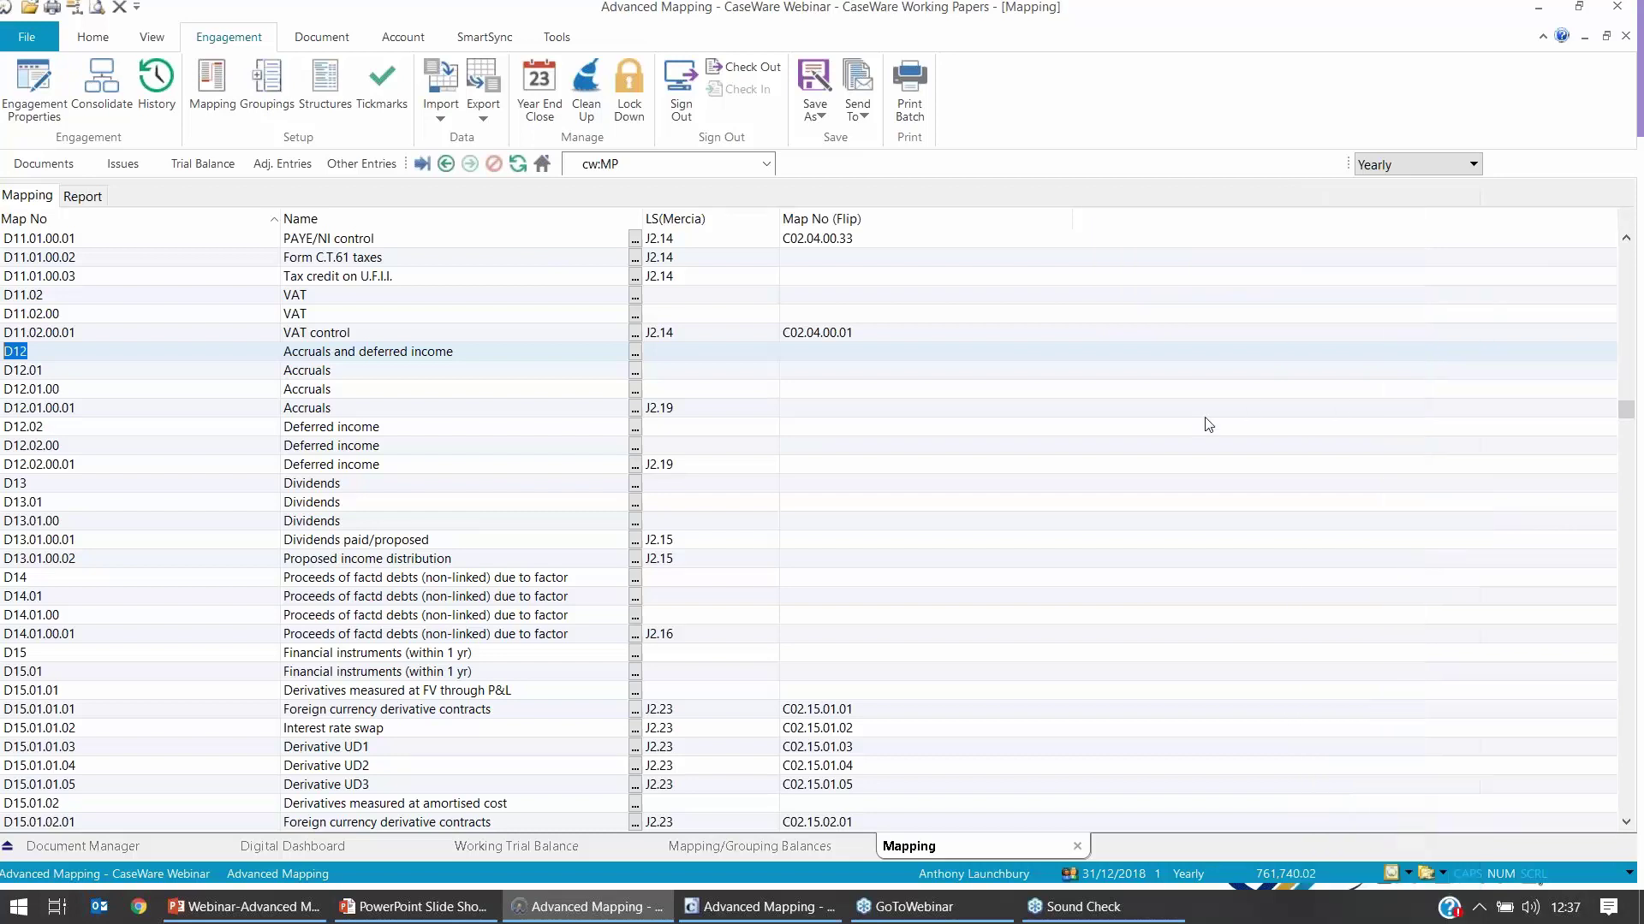
# Step: Look through the LS(Kestrian) grouping setup and check the VAT control's LS(Mercia) grouping in the mapping
pyautogui.click(285, 104)
pyautogui.click(321, 190)
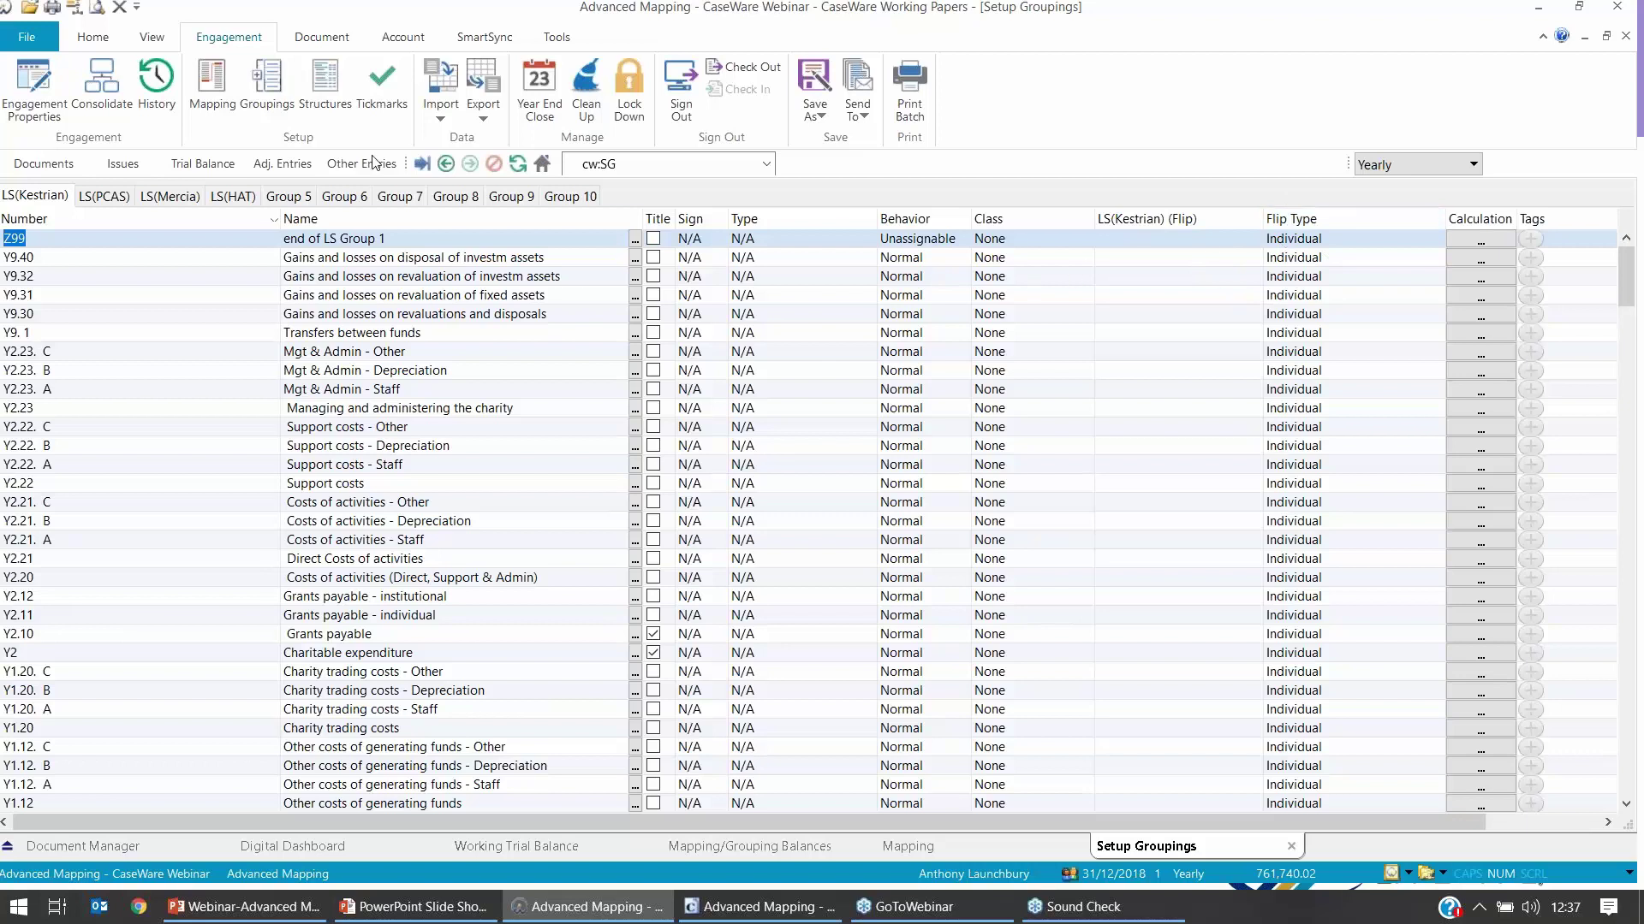
pyautogui.scroll(-20, 1626, 428)
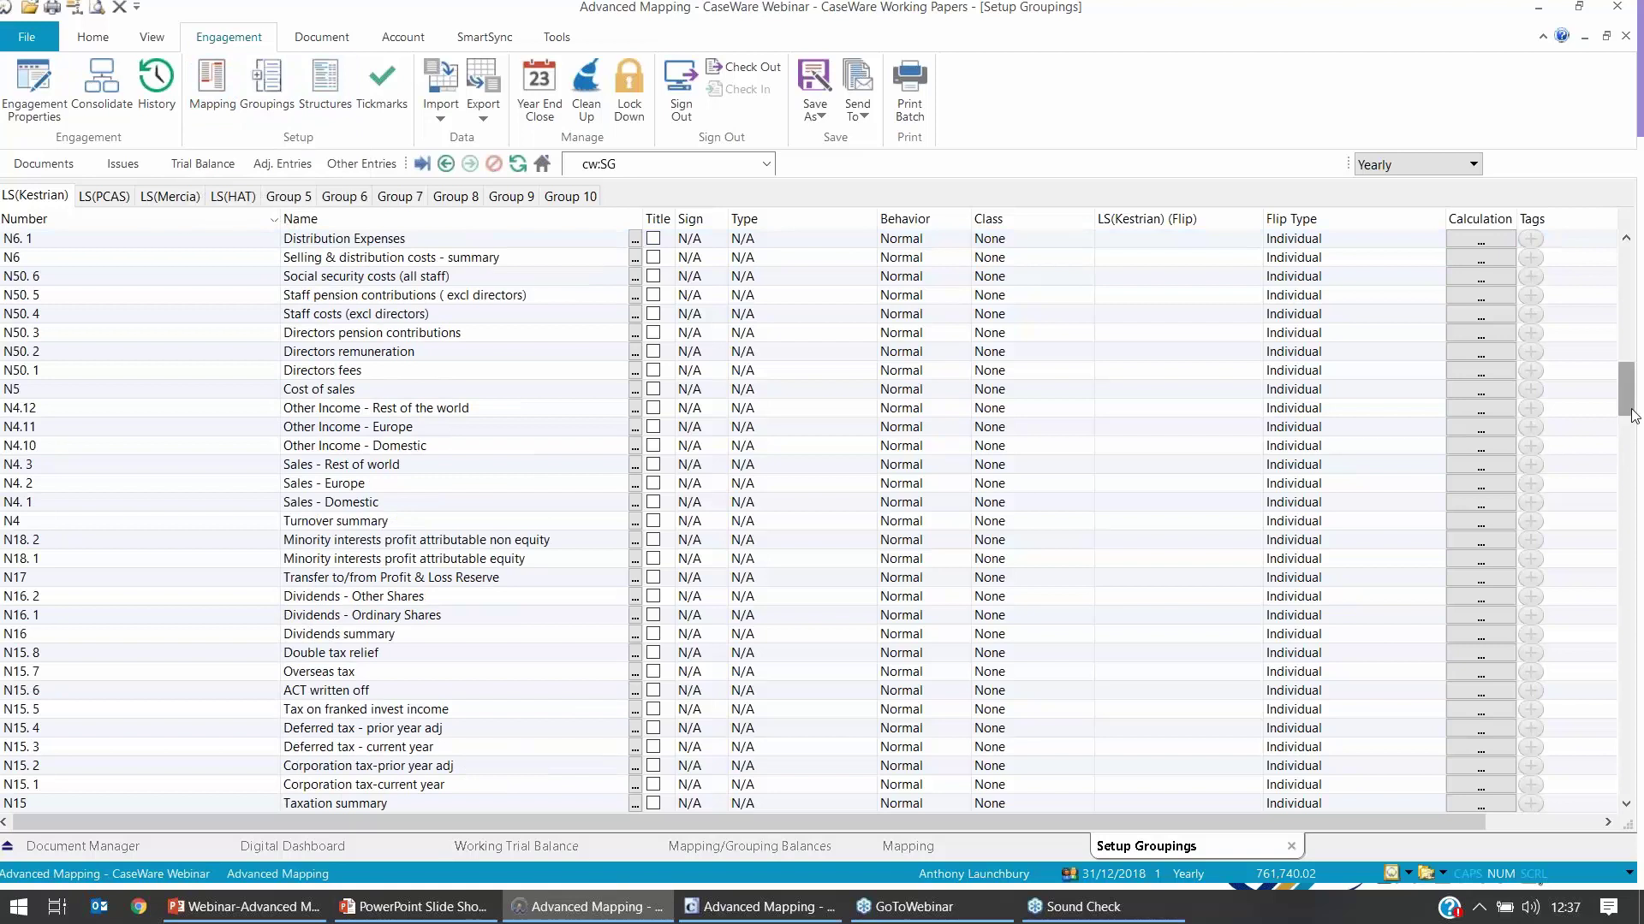
pyautogui.click(211, 85)
pyautogui.click(339, 330)
pyautogui.click(647, 333)
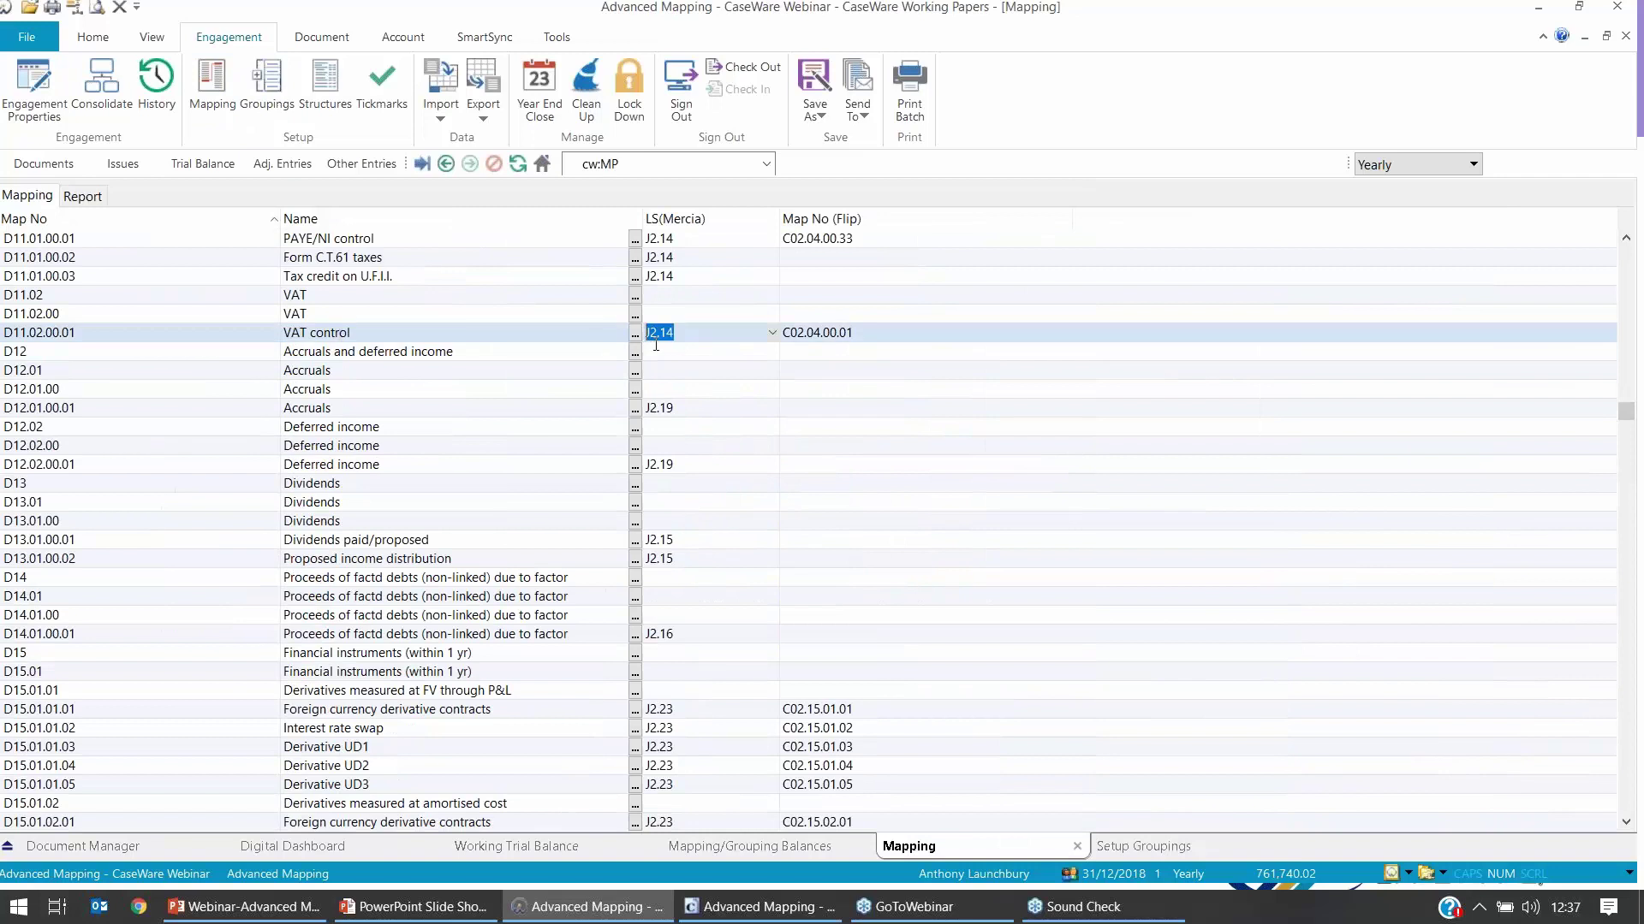
# Step: Examine the J2 entries in the LS(Kestrian) grouping setup, with the list sorted by number in ascending order
pyautogui.click(267, 86)
pyautogui.scroll(3, 348, 454)
pyautogui.scroll(-20, 343, 479)
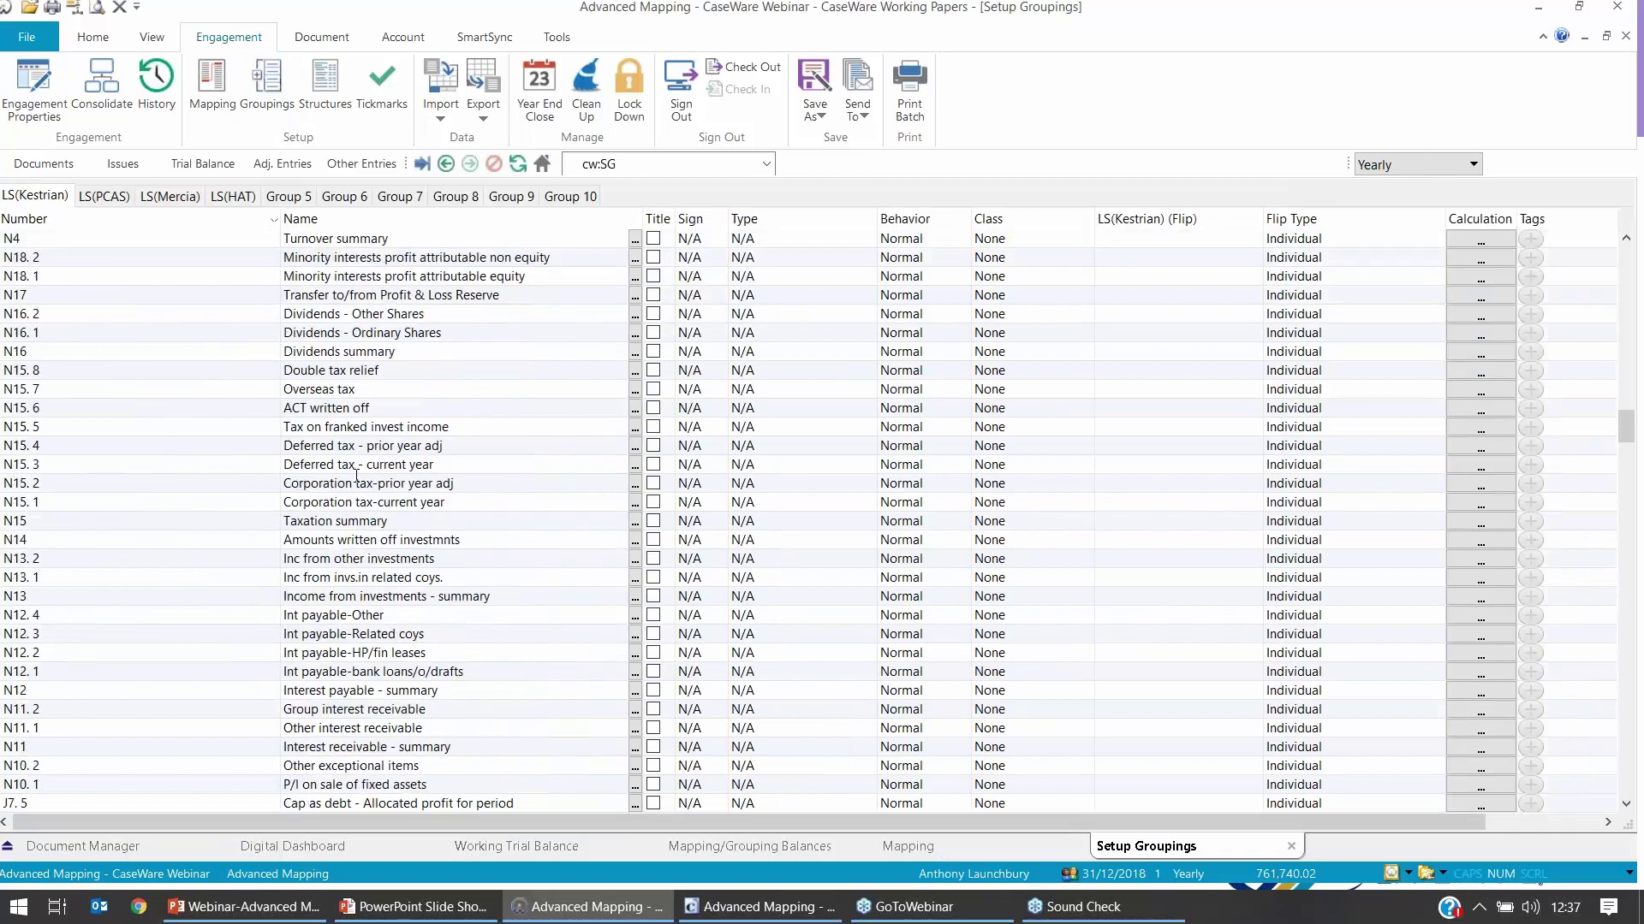
pyautogui.scroll(-5, 341, 499)
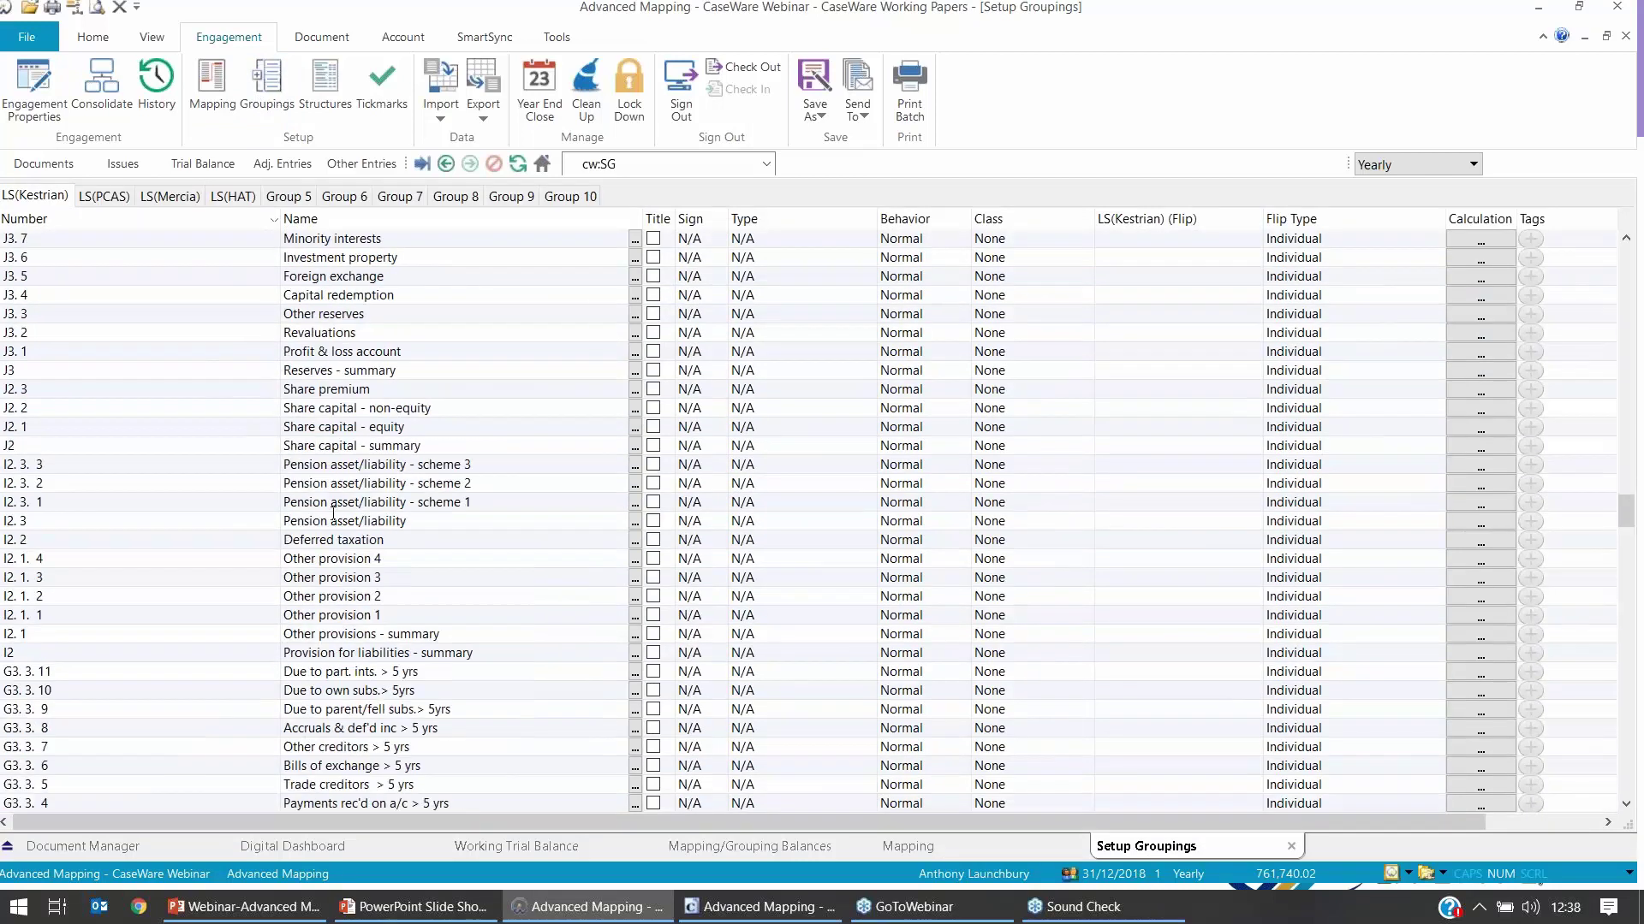
pyautogui.scroll(2, 195, 469)
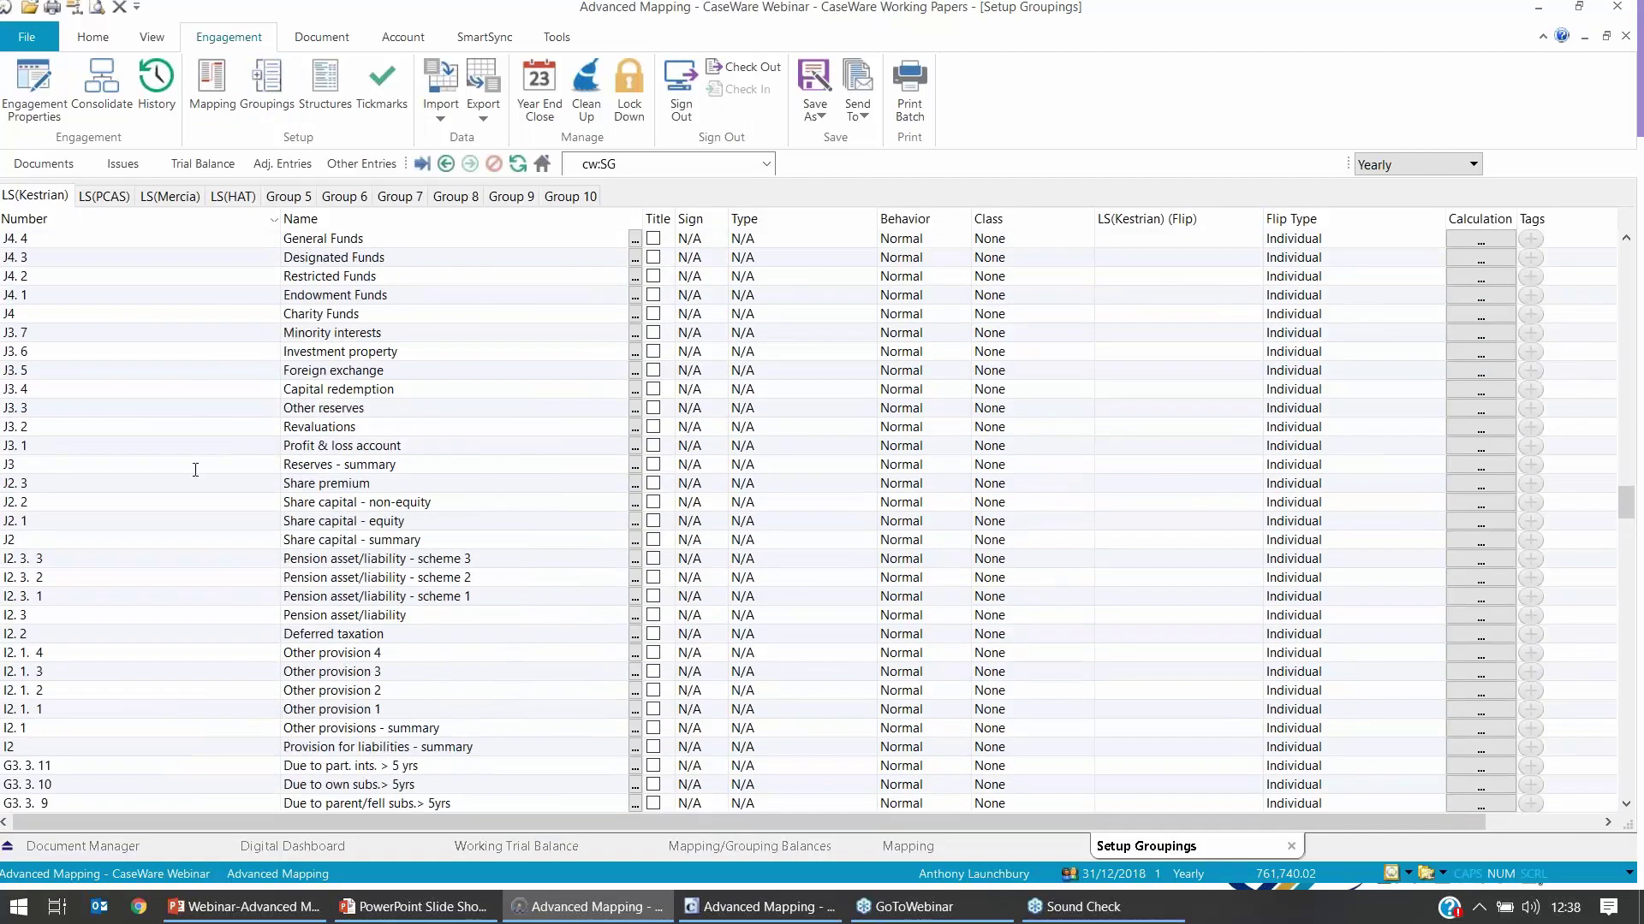
pyautogui.click(118, 534)
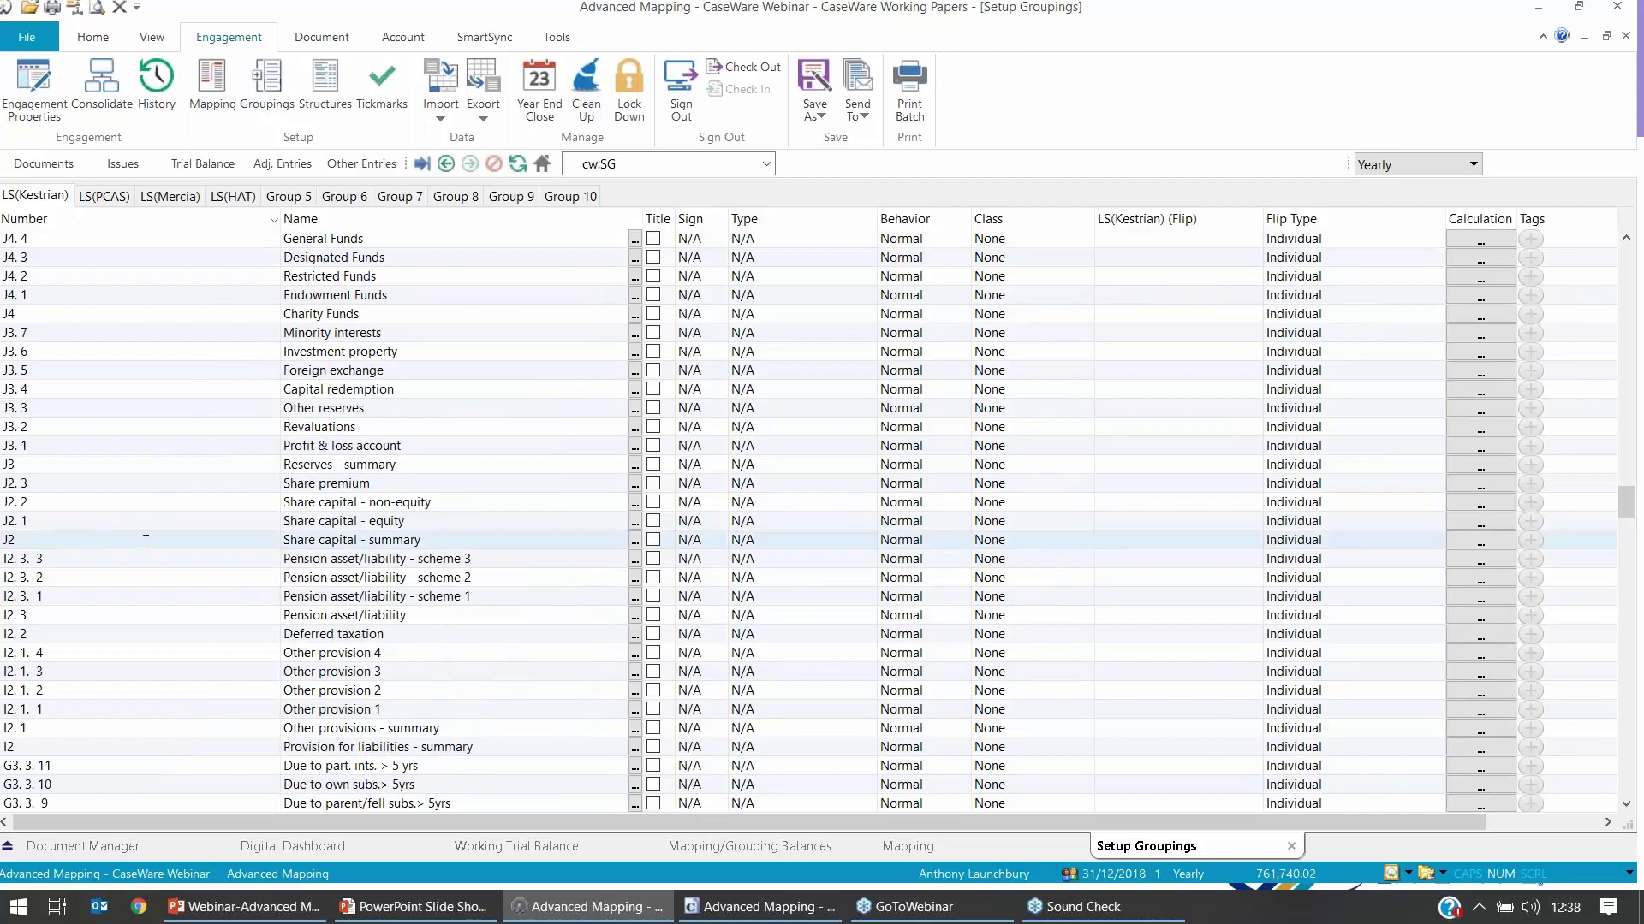
pyautogui.click(267, 81)
pyautogui.click(267, 184)
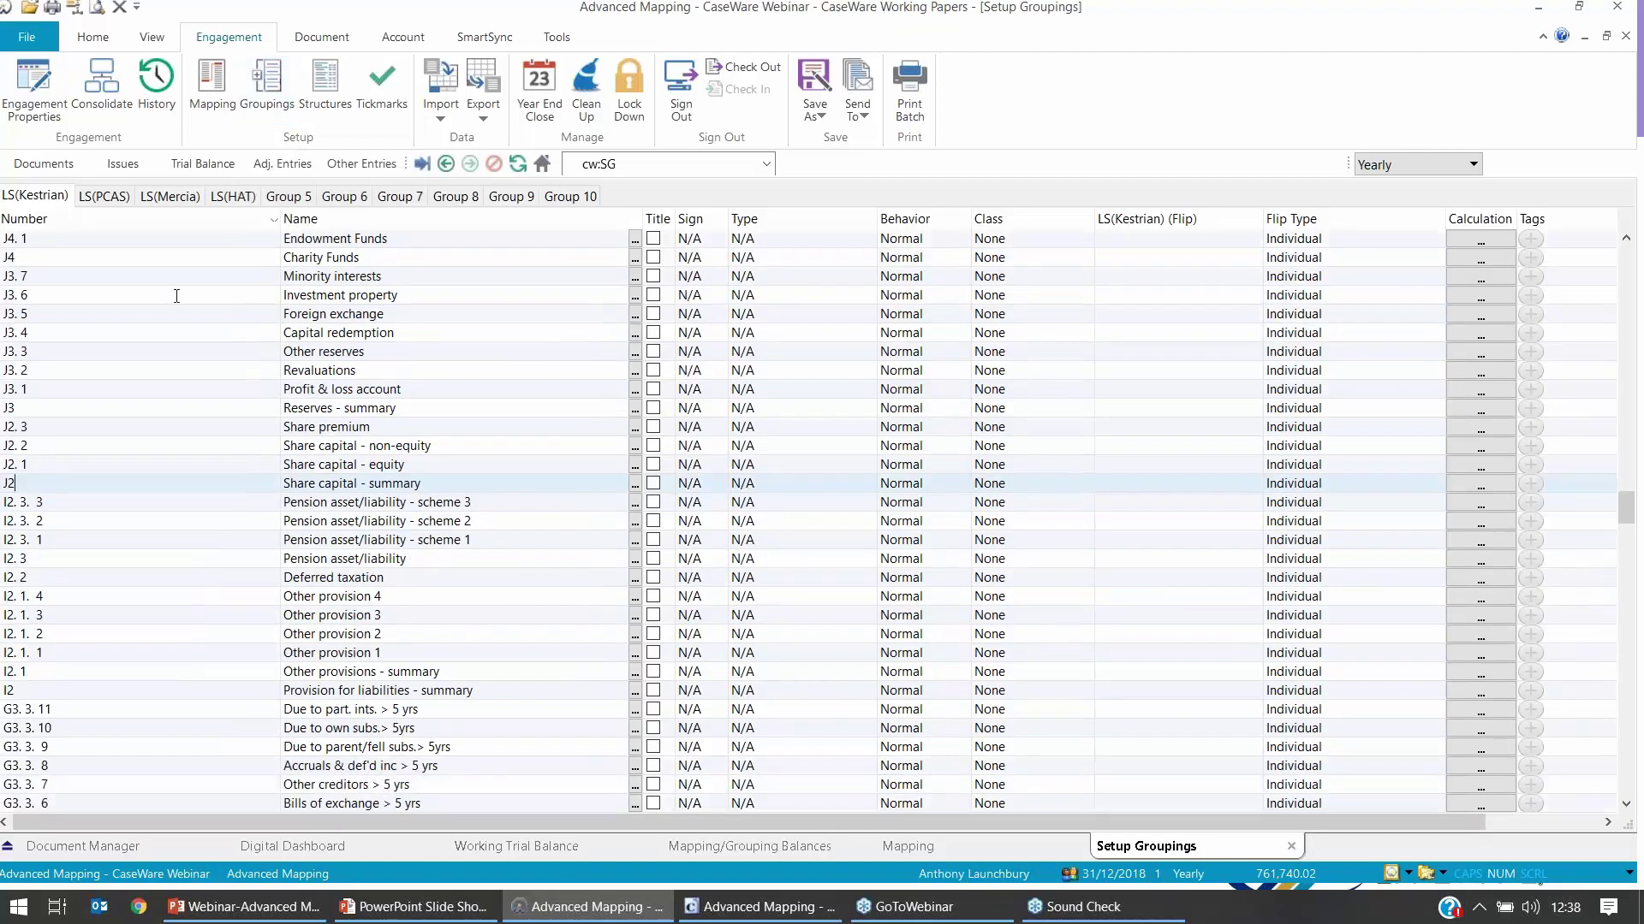
pyautogui.scroll(5, 565, 428)
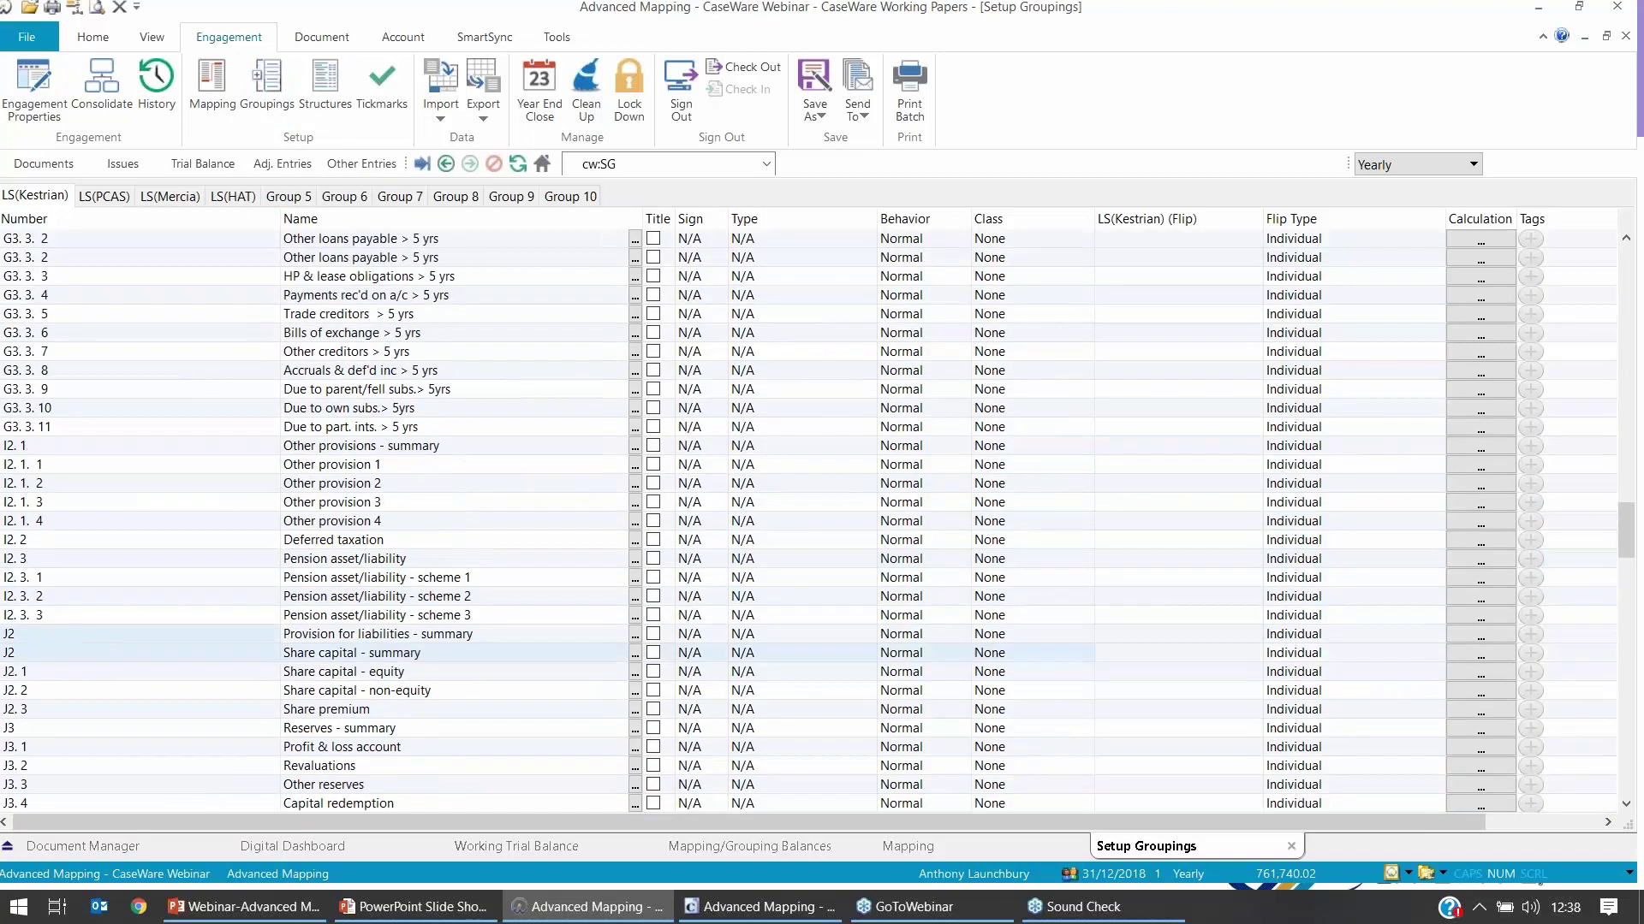
pyautogui.moveTo(1626, 522); pyautogui.dragTo(1621, 561)
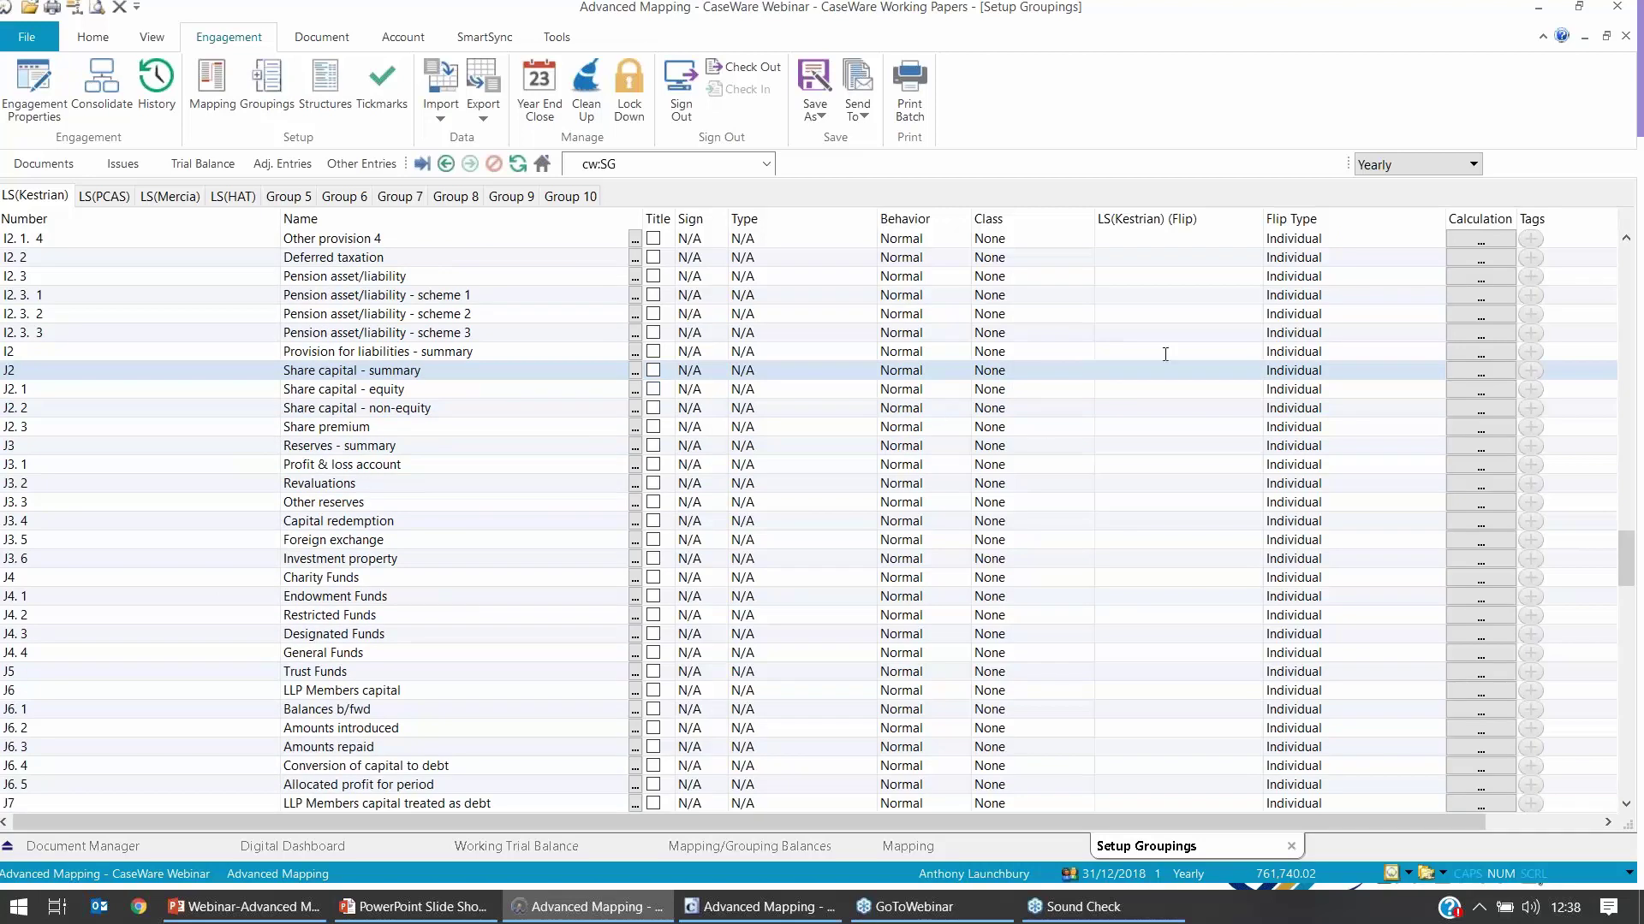
# Step: Review the flip type options for grouping Y1.11.B in the LS(Kestrian) setup without choosing one
pyautogui.click(1324, 395)
pyautogui.click(1374, 335)
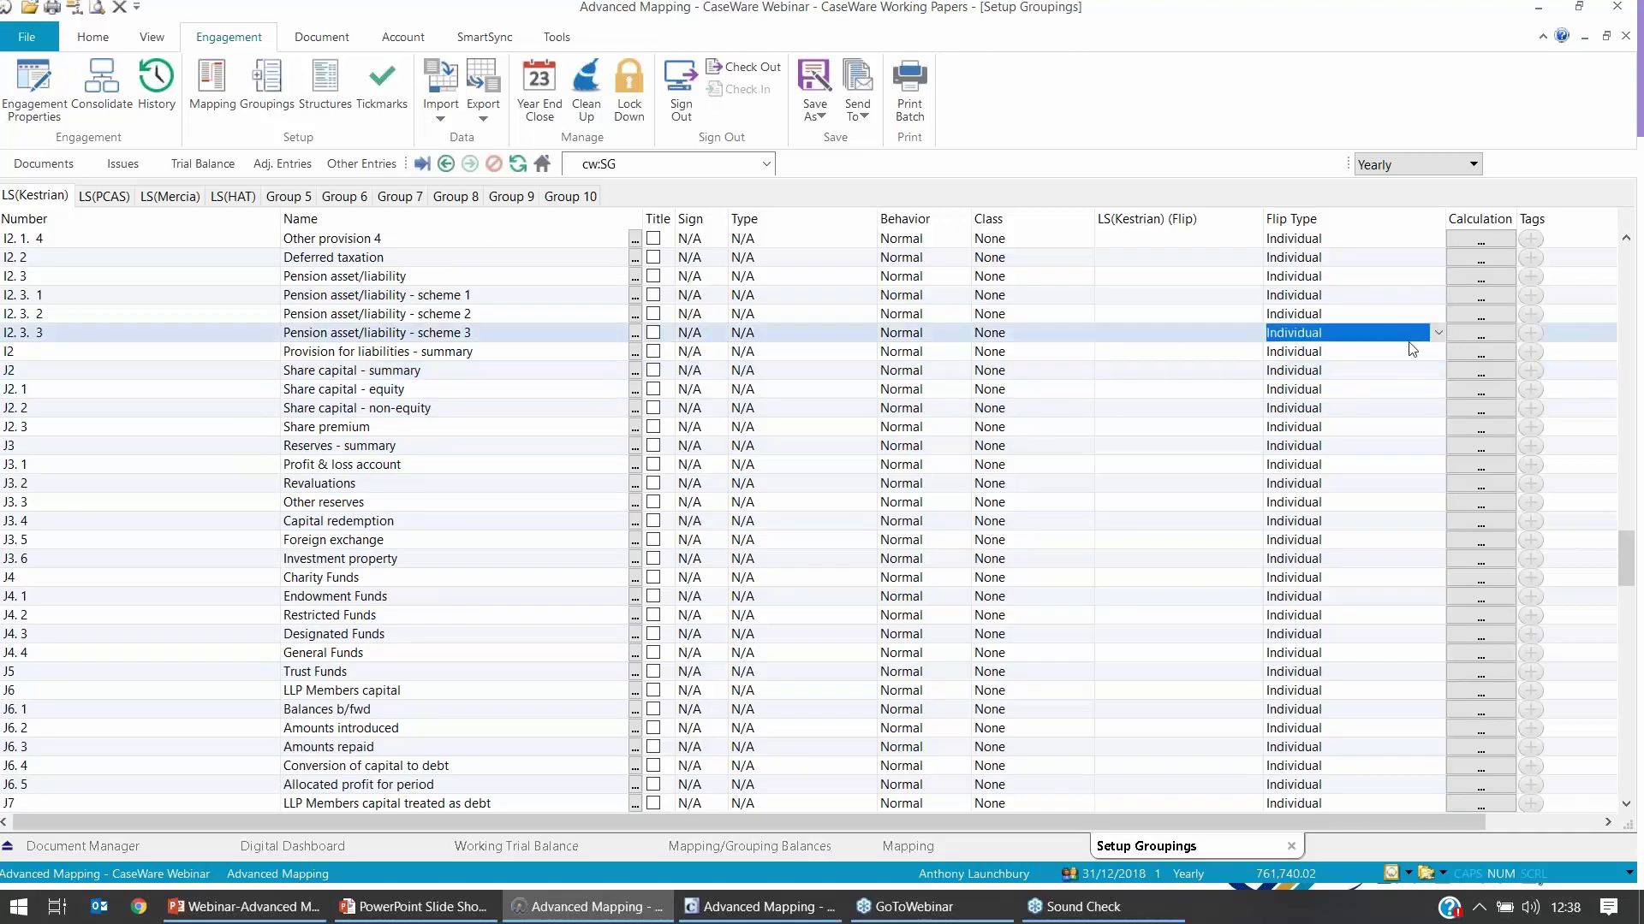
pyautogui.moveTo(1628, 578); pyautogui.dragTo(1639, 769)
pyautogui.click(1398, 423)
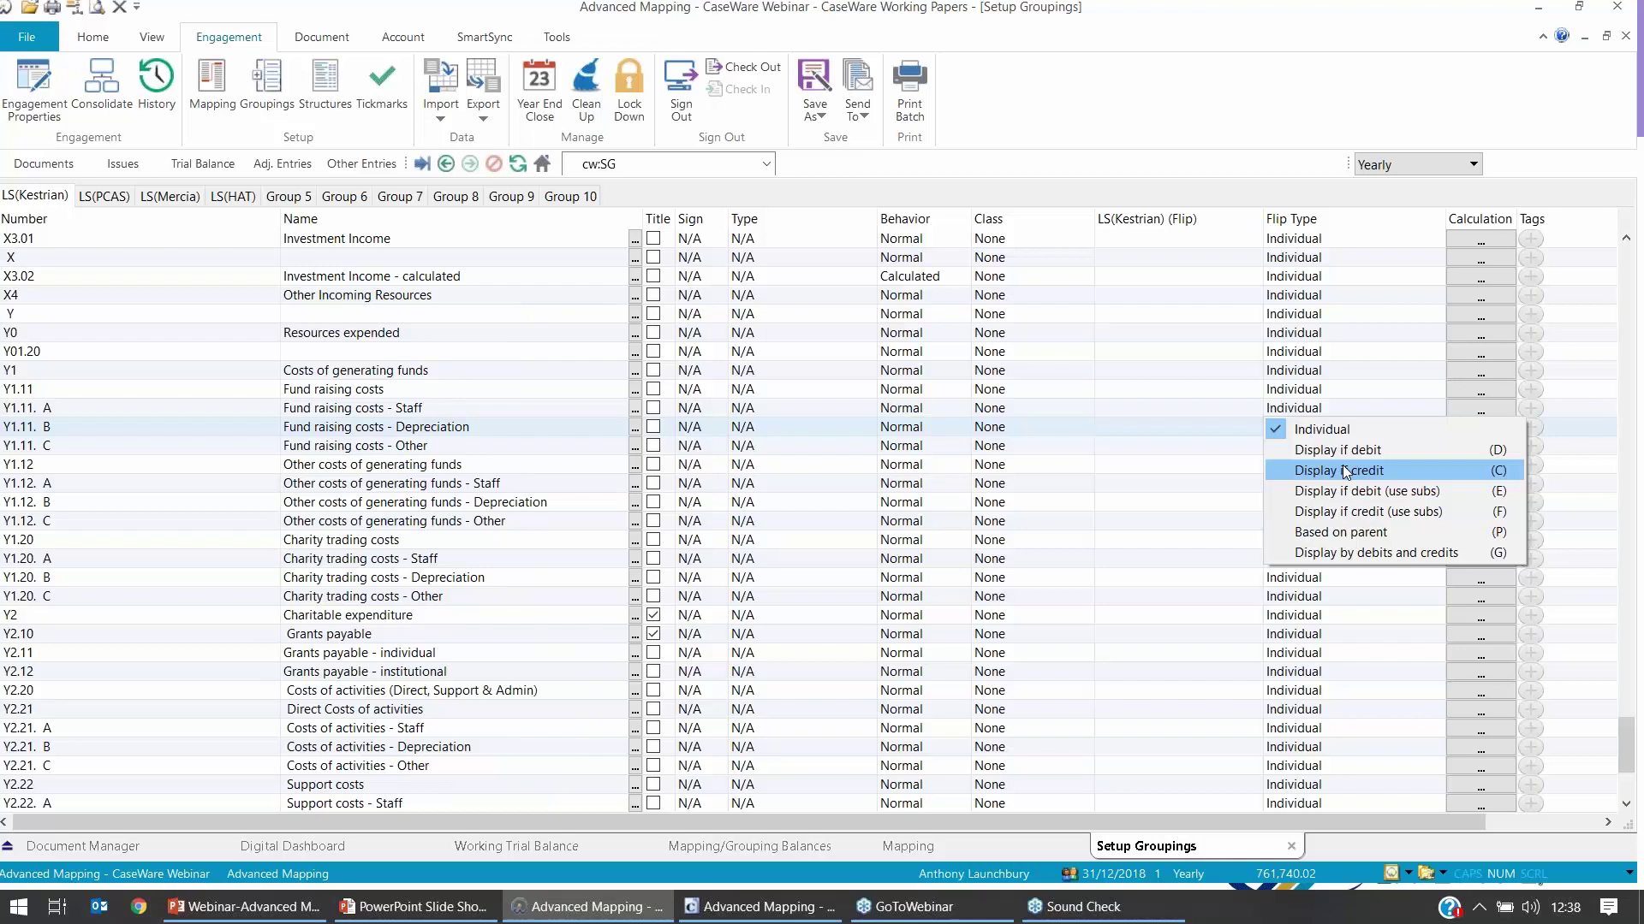
pyautogui.click(1226, 343)
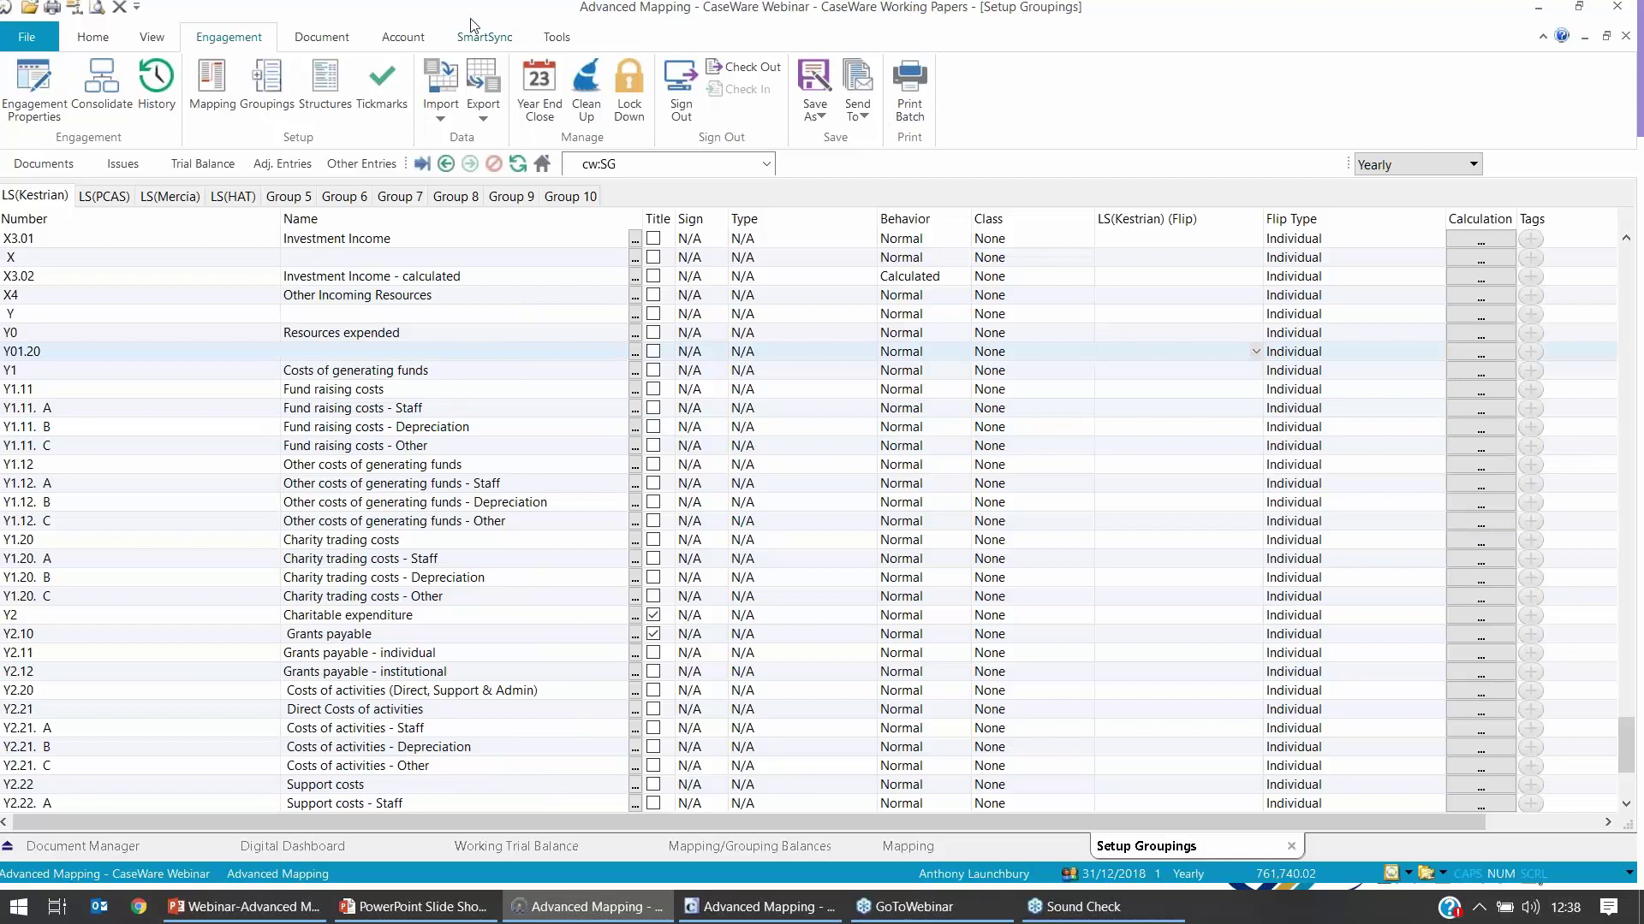
# Step: Return to the trial balance groupings and open the LS(Mercia) grouping choices for account 2202 VAT
pyautogui.click(203, 164)
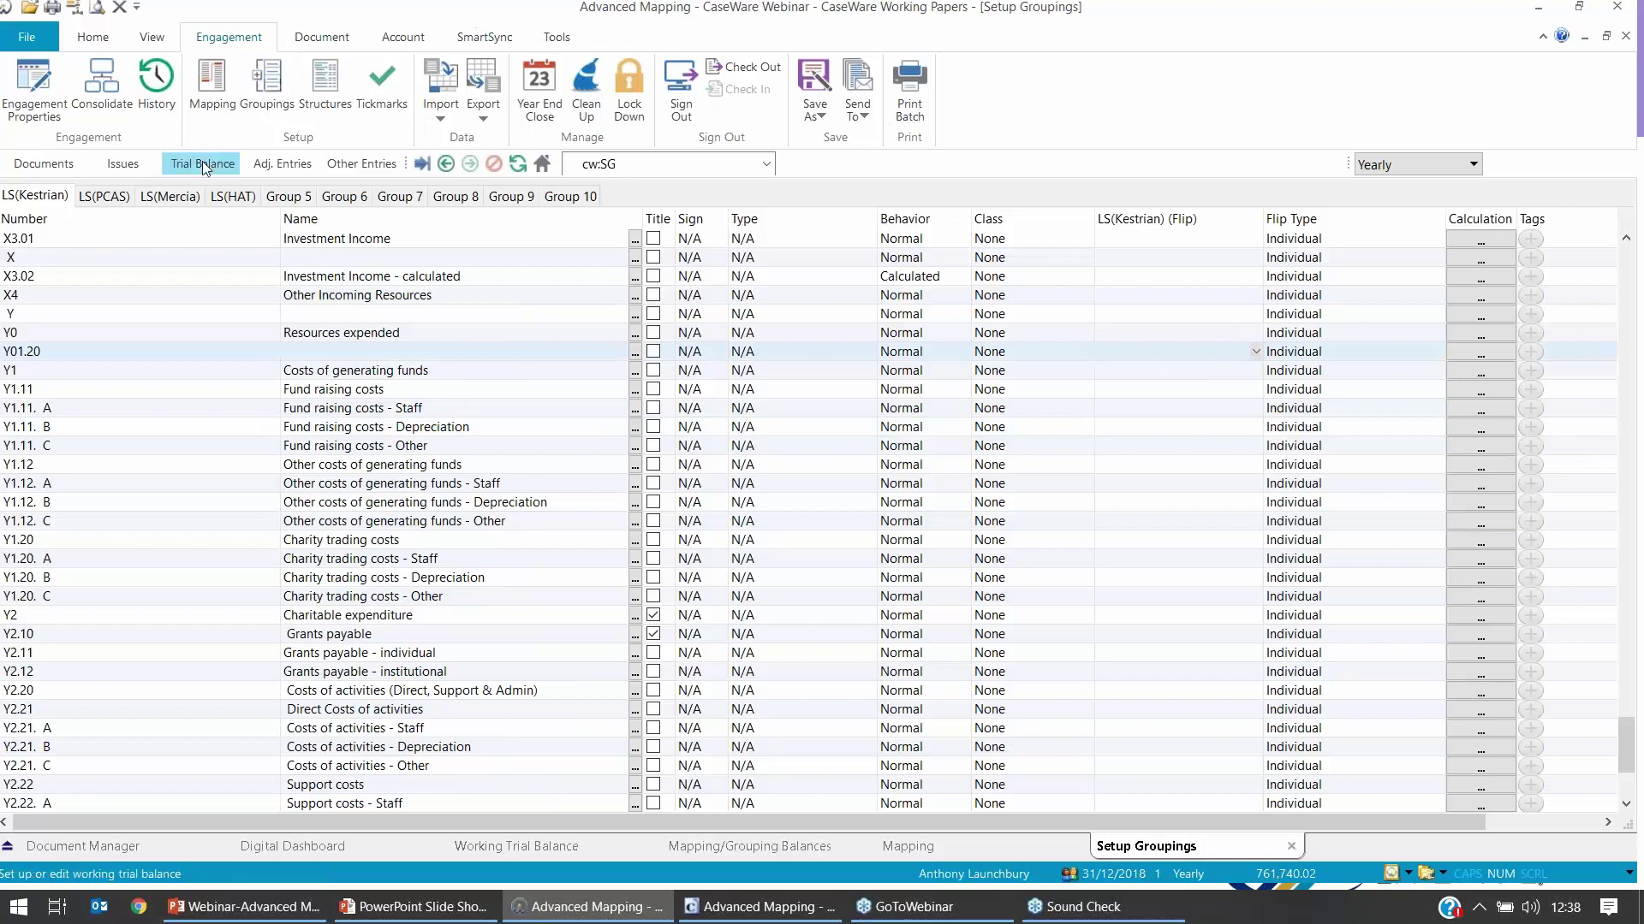
pyautogui.click(205, 238)
pyautogui.click(360, 609)
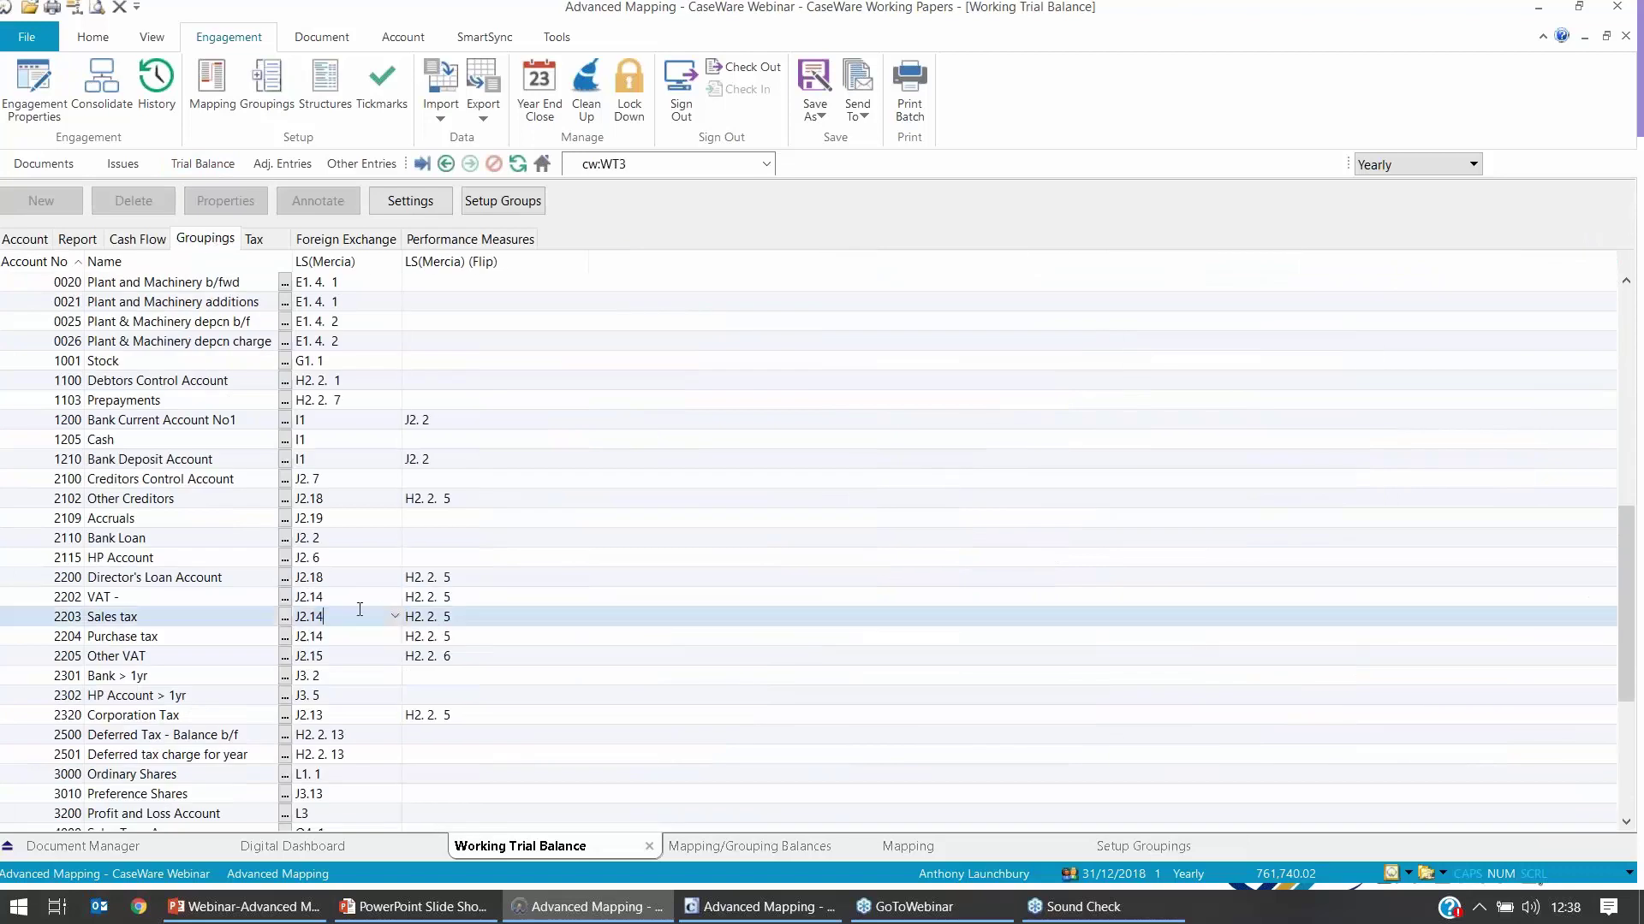
pyautogui.click(388, 597)
pyautogui.moveTo(307, 606); pyautogui.dragTo(298, 609)
pyautogui.click(395, 597)
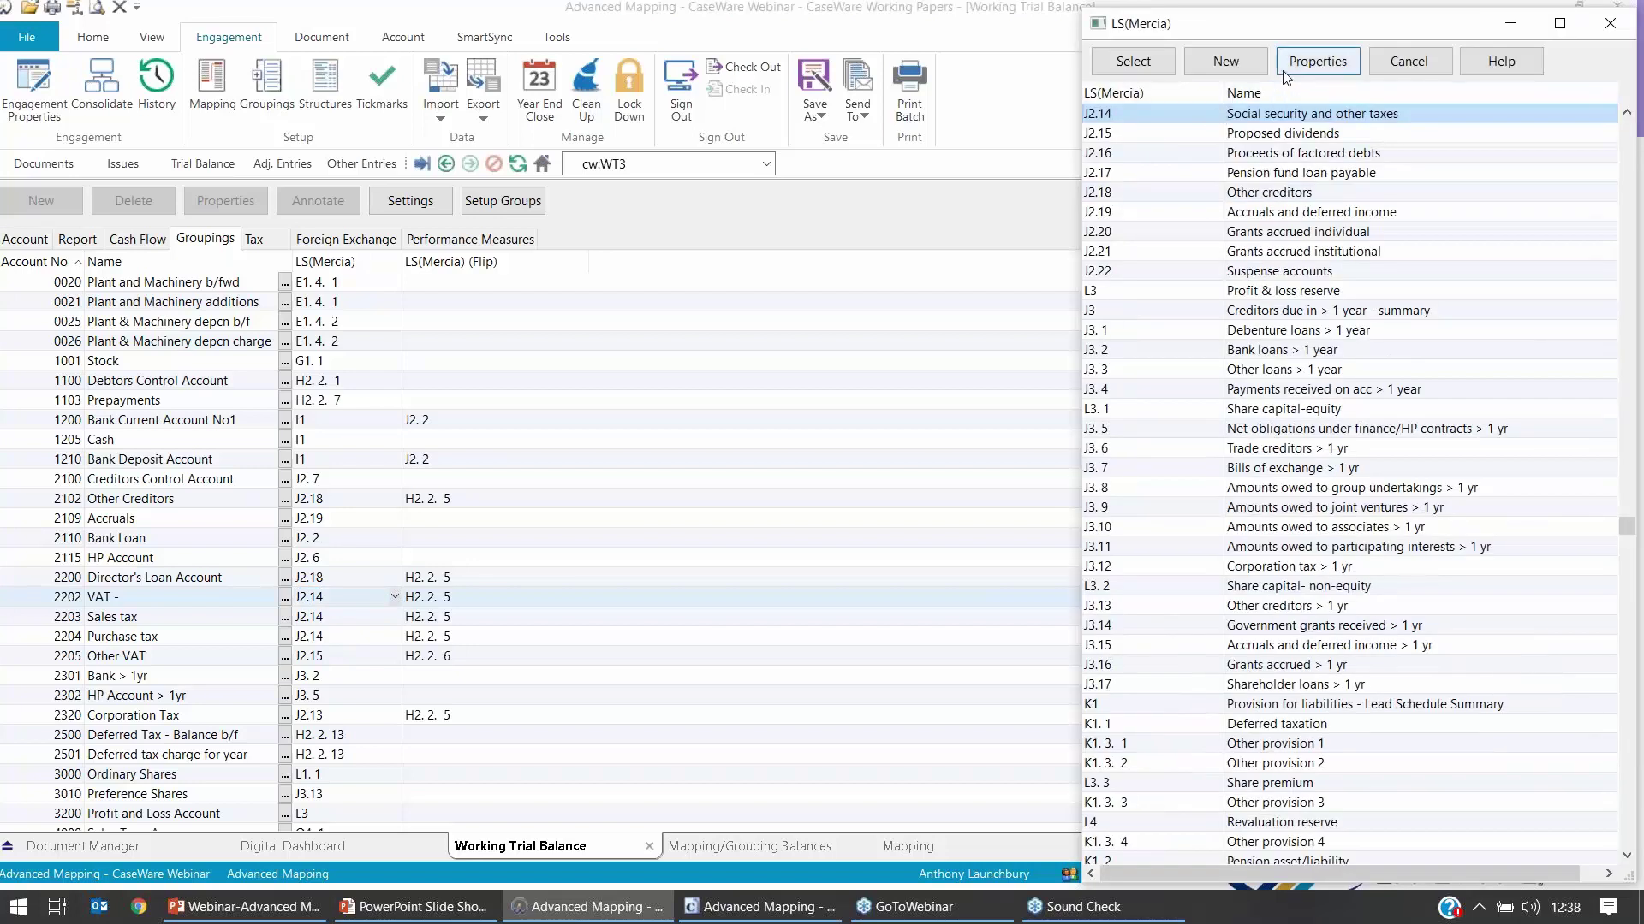
# Step: Set group J2.14's flip type to Display if credit with flip group H2.2.5 Other debtors, and select J2.14 for account 2202 VAT
pyautogui.click(1310, 65)
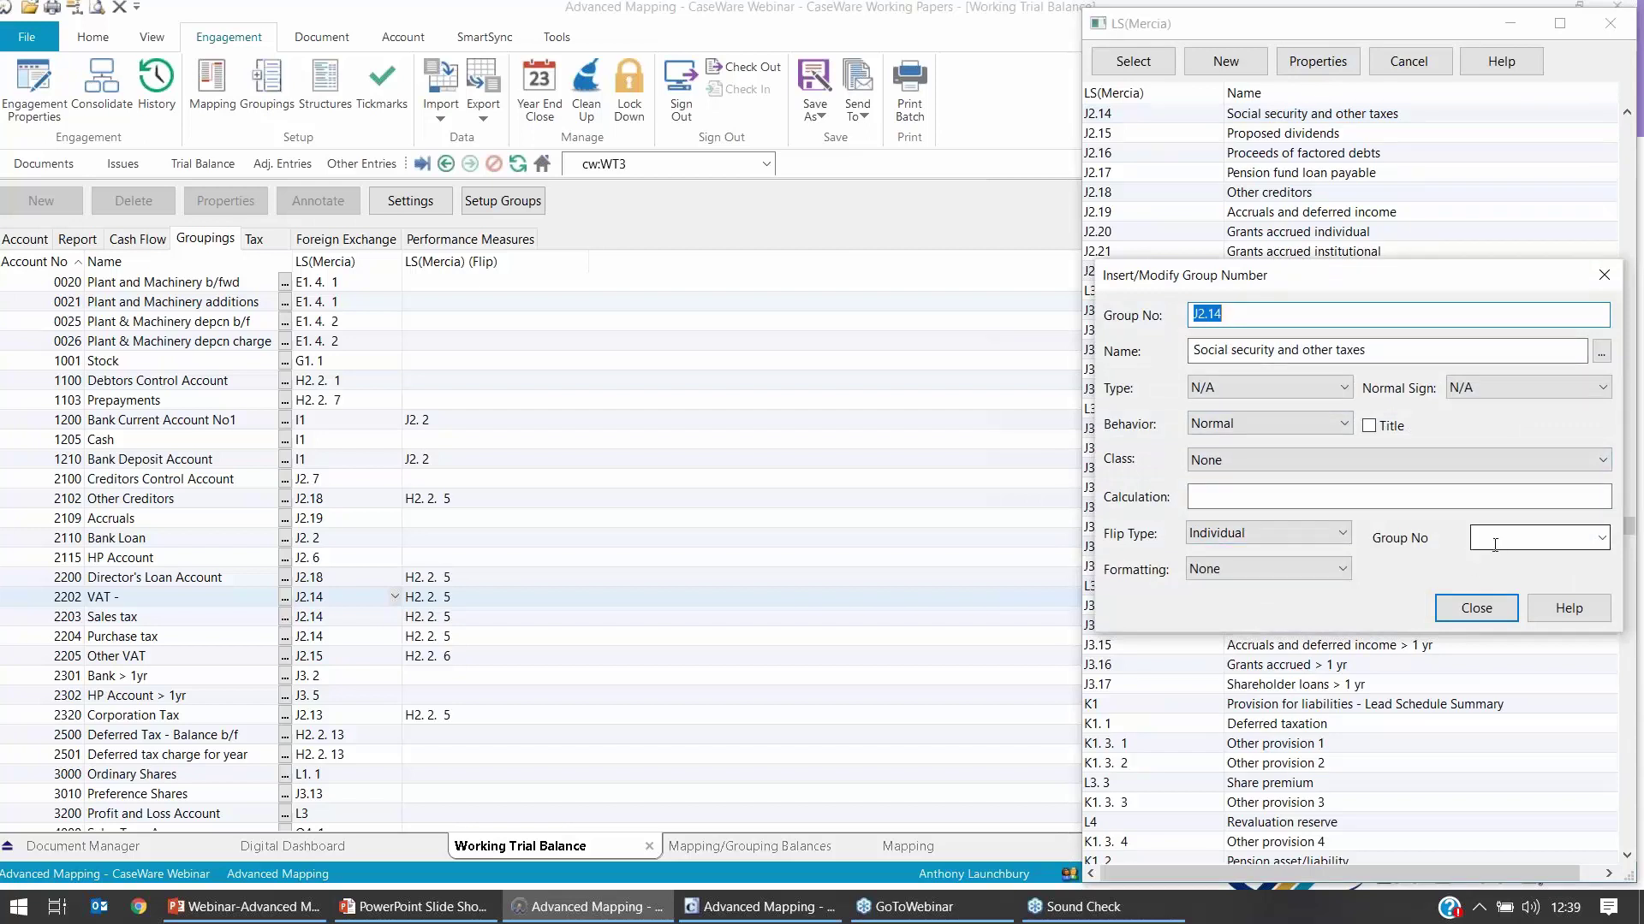
pyautogui.click(1301, 535)
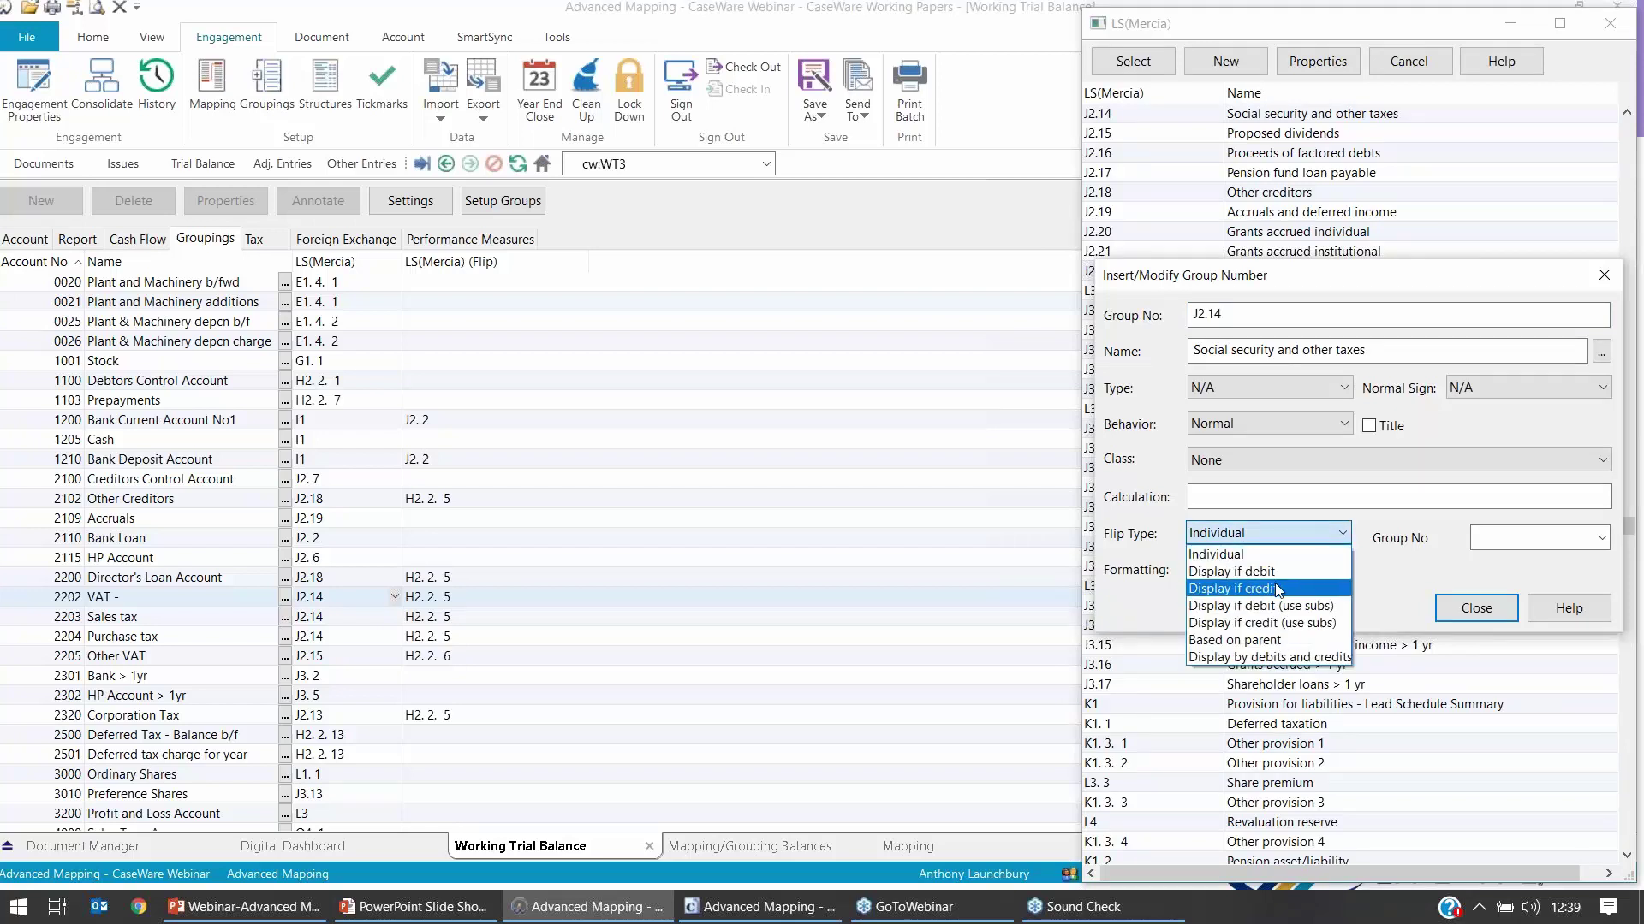
pyautogui.click(1278, 588)
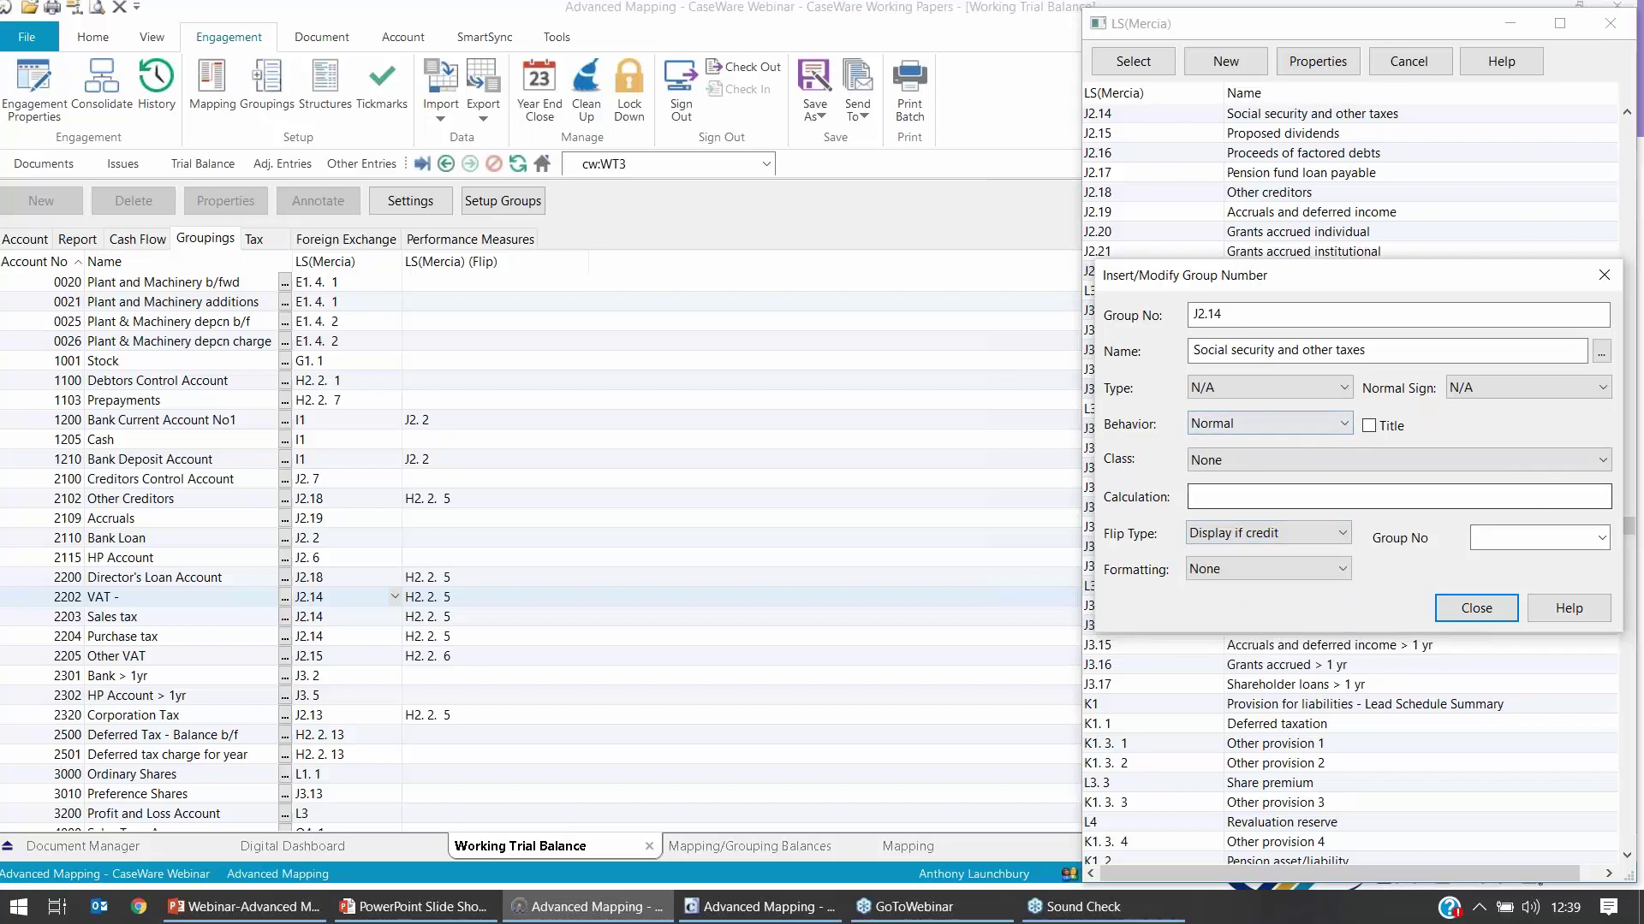
pyautogui.click(1600, 538)
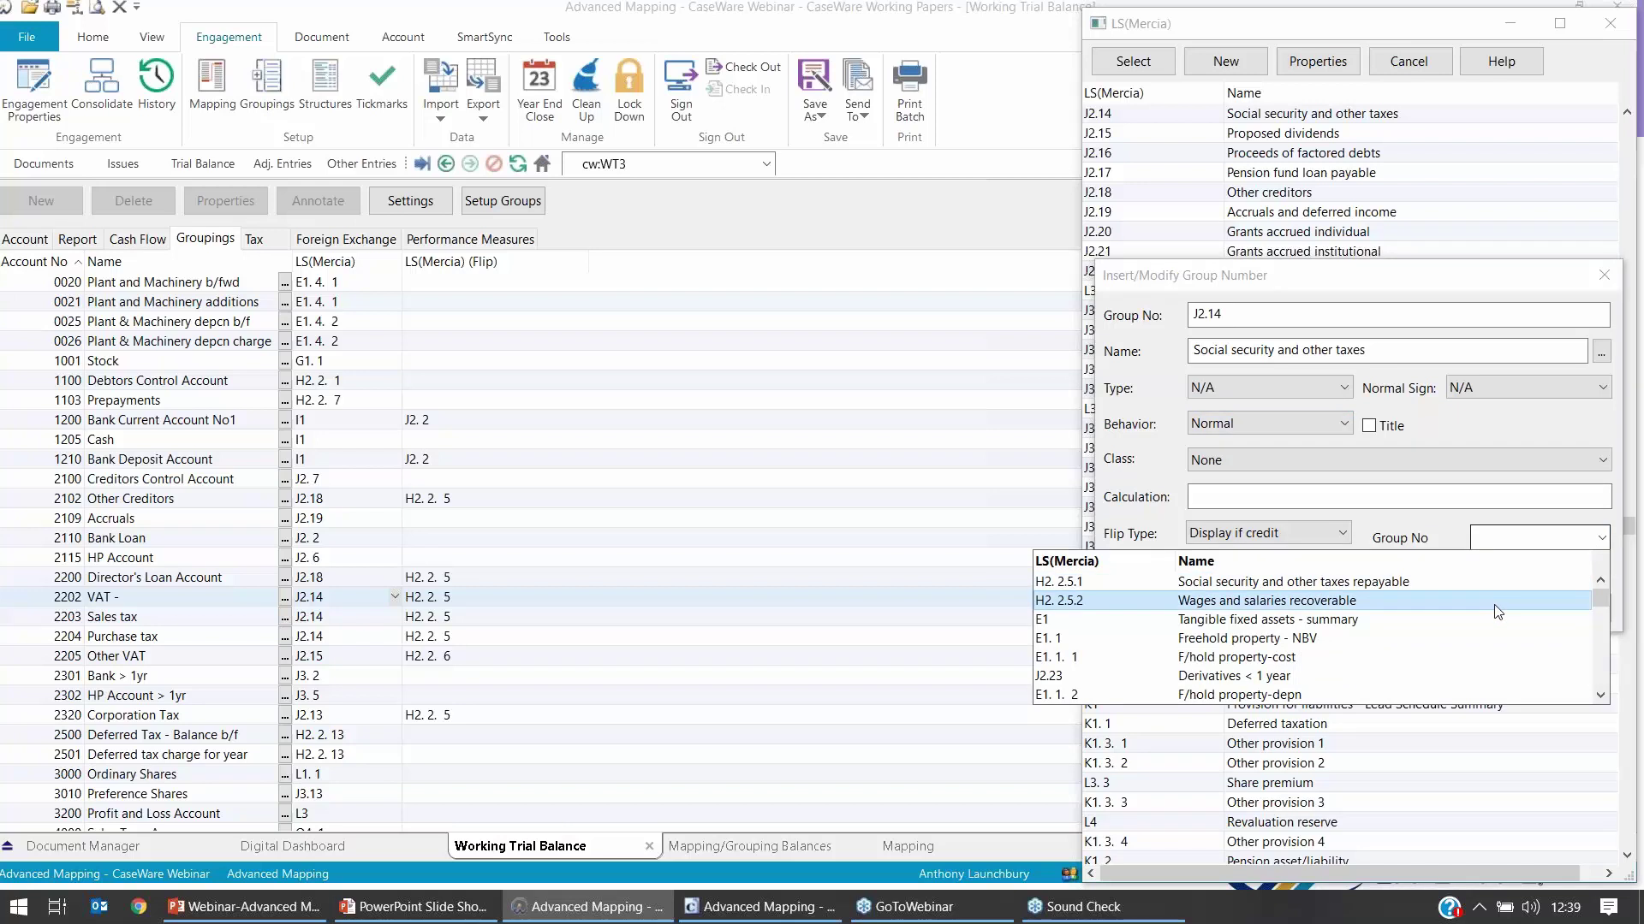
pyautogui.scroll(-10, 1497, 611)
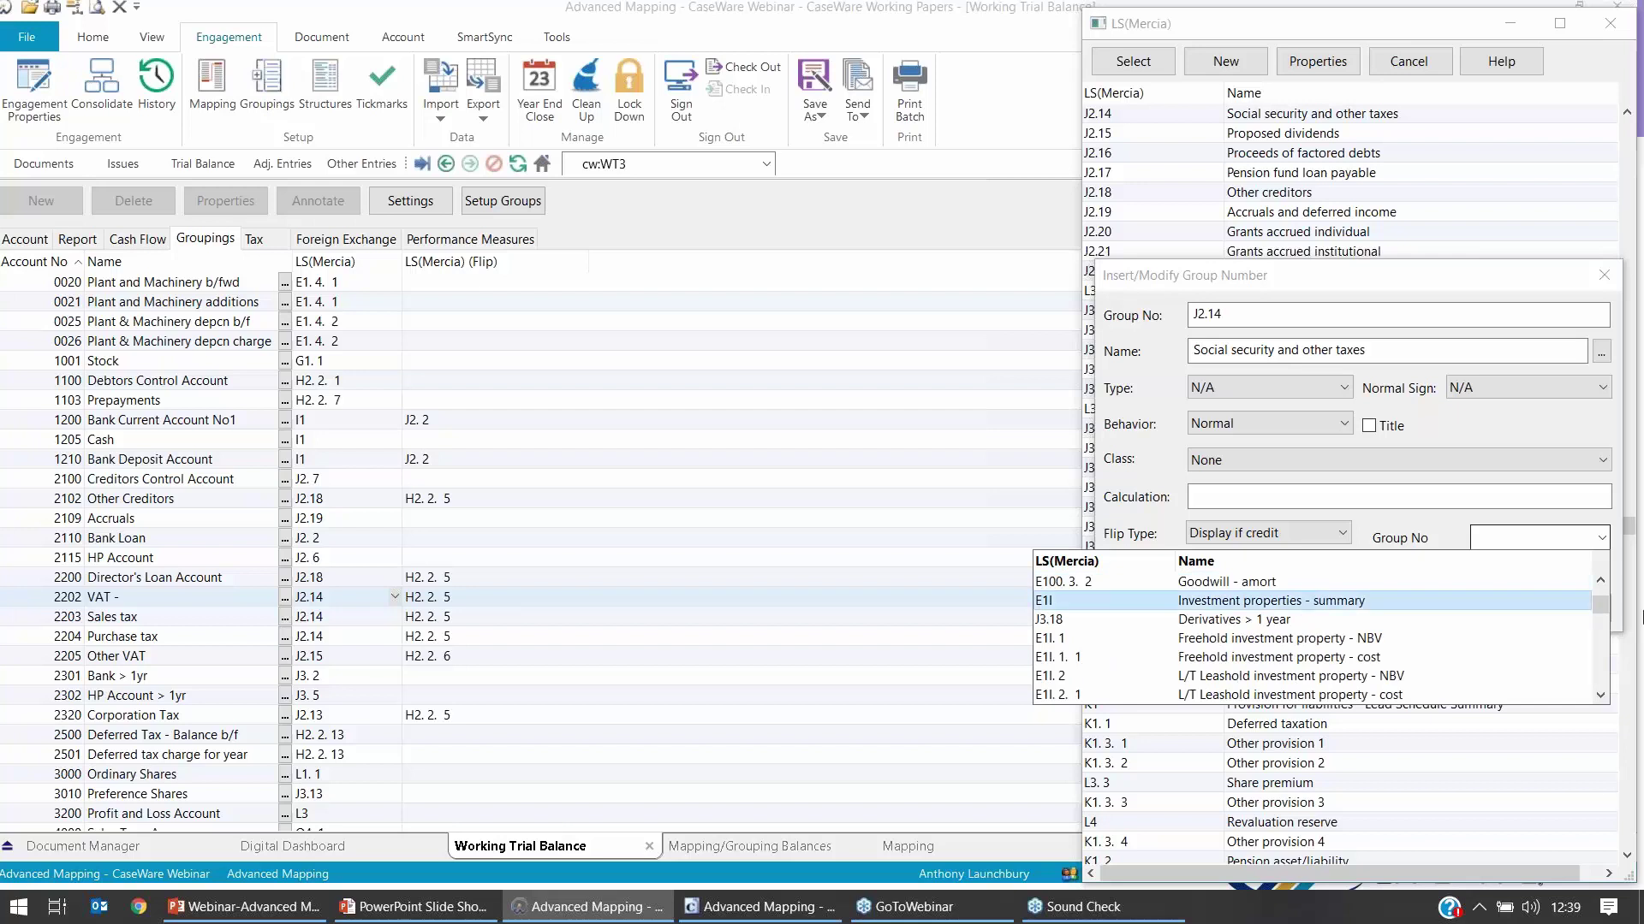
pyautogui.scroll(-6, 1599, 617)
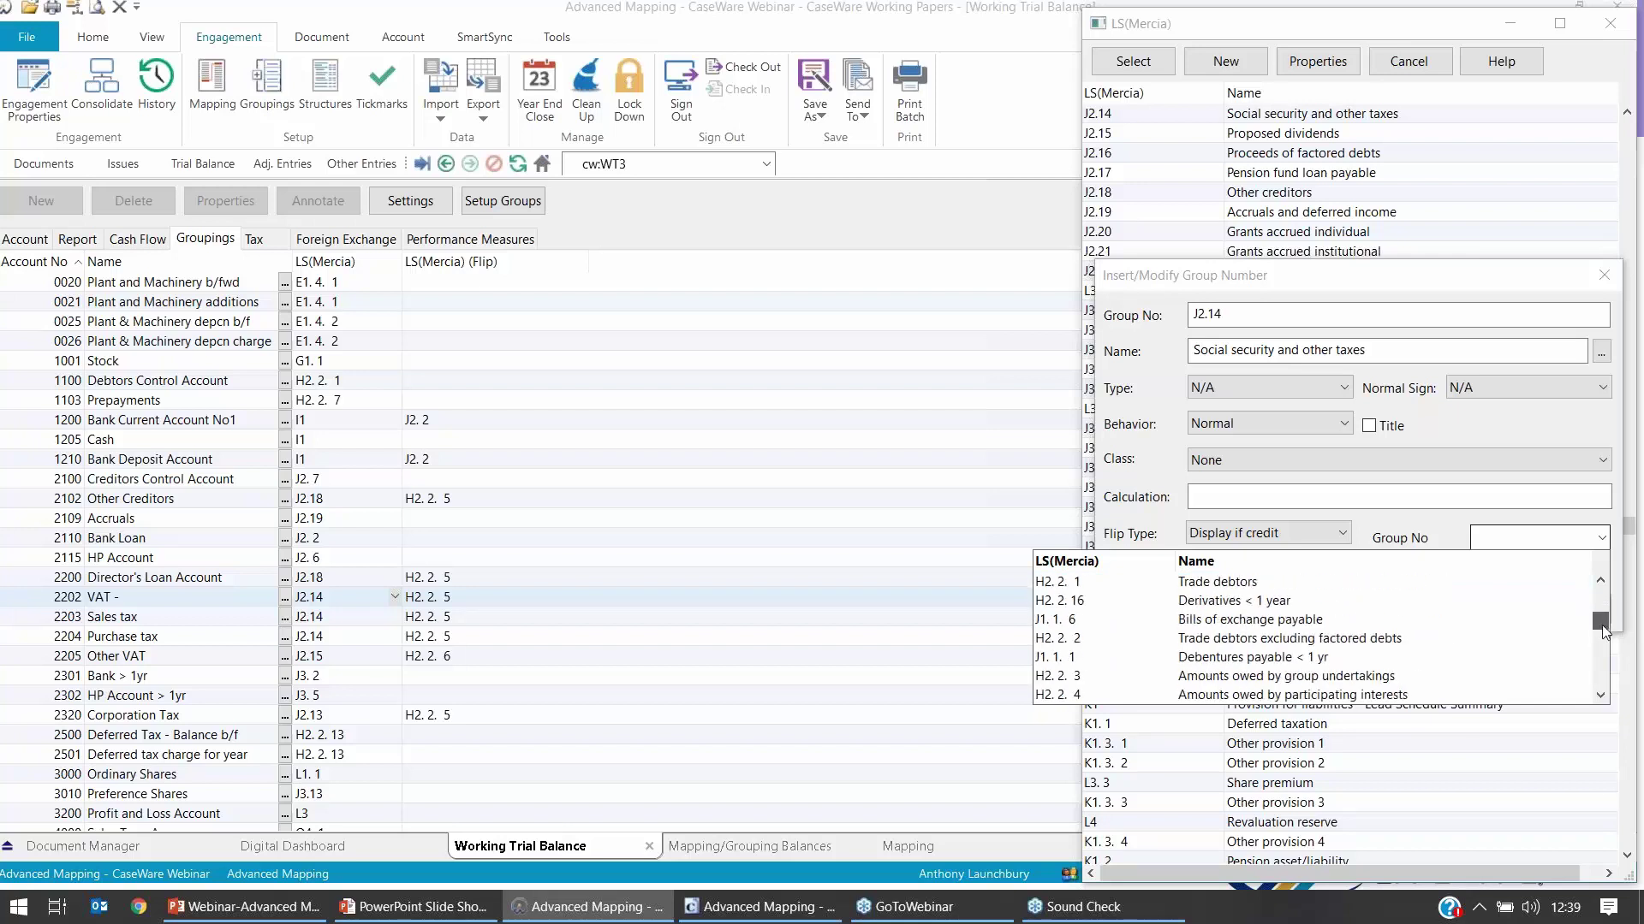
pyautogui.scroll(-1, 1603, 631)
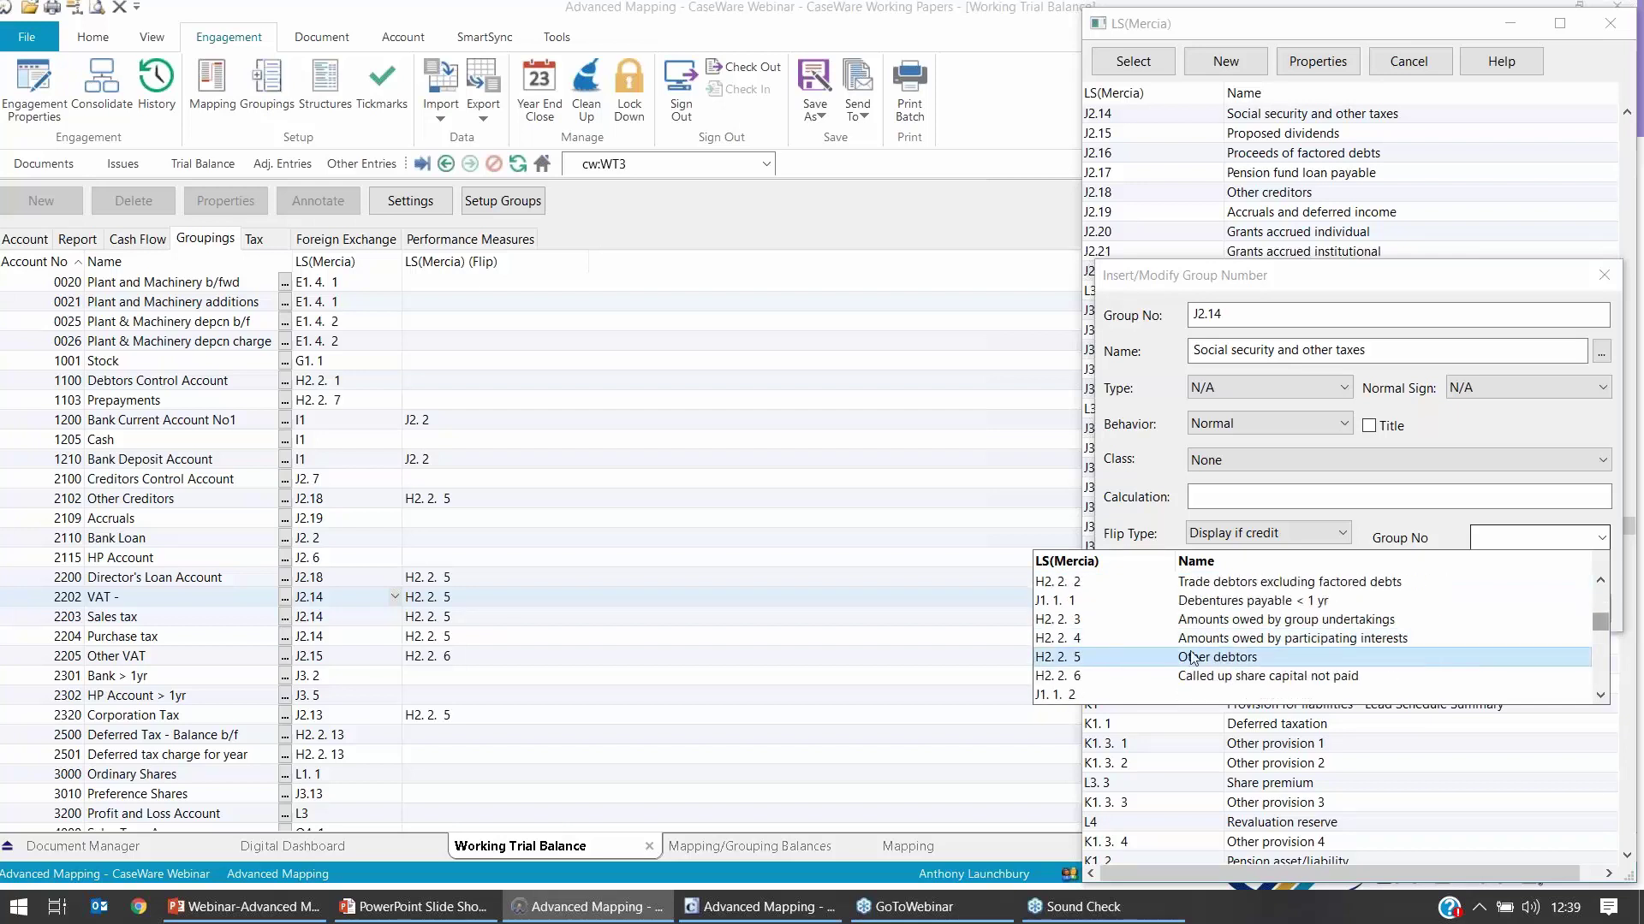
pyautogui.click(1095, 658)
pyautogui.click(1476, 608)
pyautogui.click(1149, 58)
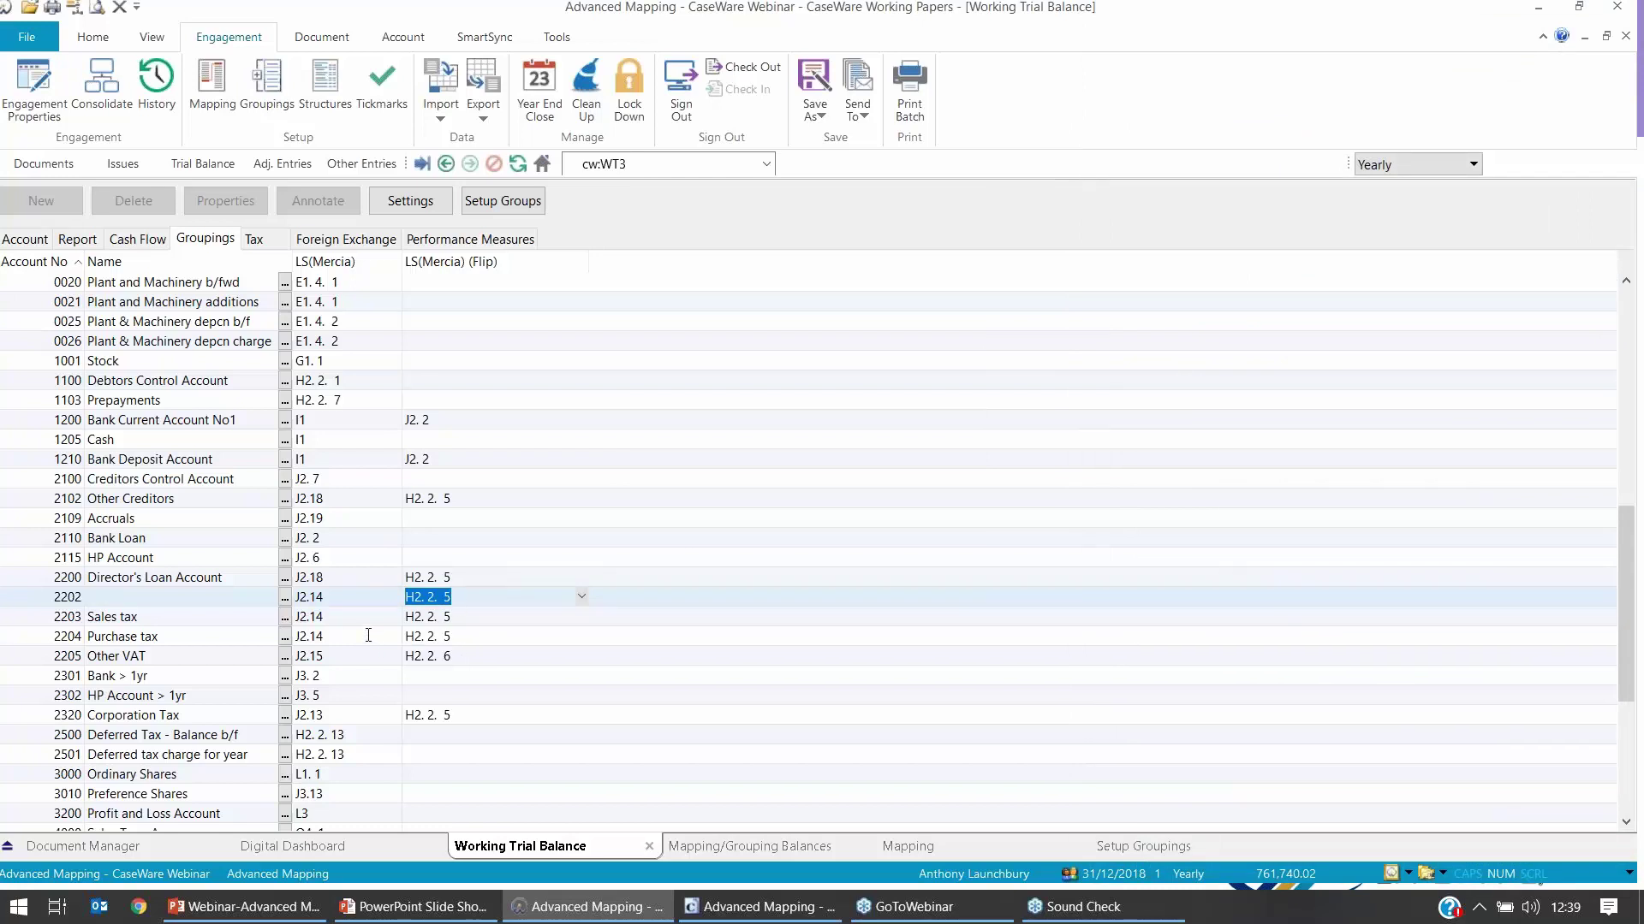
# Step: Compare the LS(Mercia) groupings of the VAT, Sales tax and Purchase tax accounts, viewing the grouping choices for account 2203
pyautogui.moveTo(368, 637)
pyautogui.mouseDown()
pyautogui.moveTo(343, 579)
pyautogui.moveTo(310, 597)
pyautogui.moveTo(338, 655)
pyautogui.moveTo(341, 631)
pyautogui.mouseUp()
pyautogui.click(320, 596)
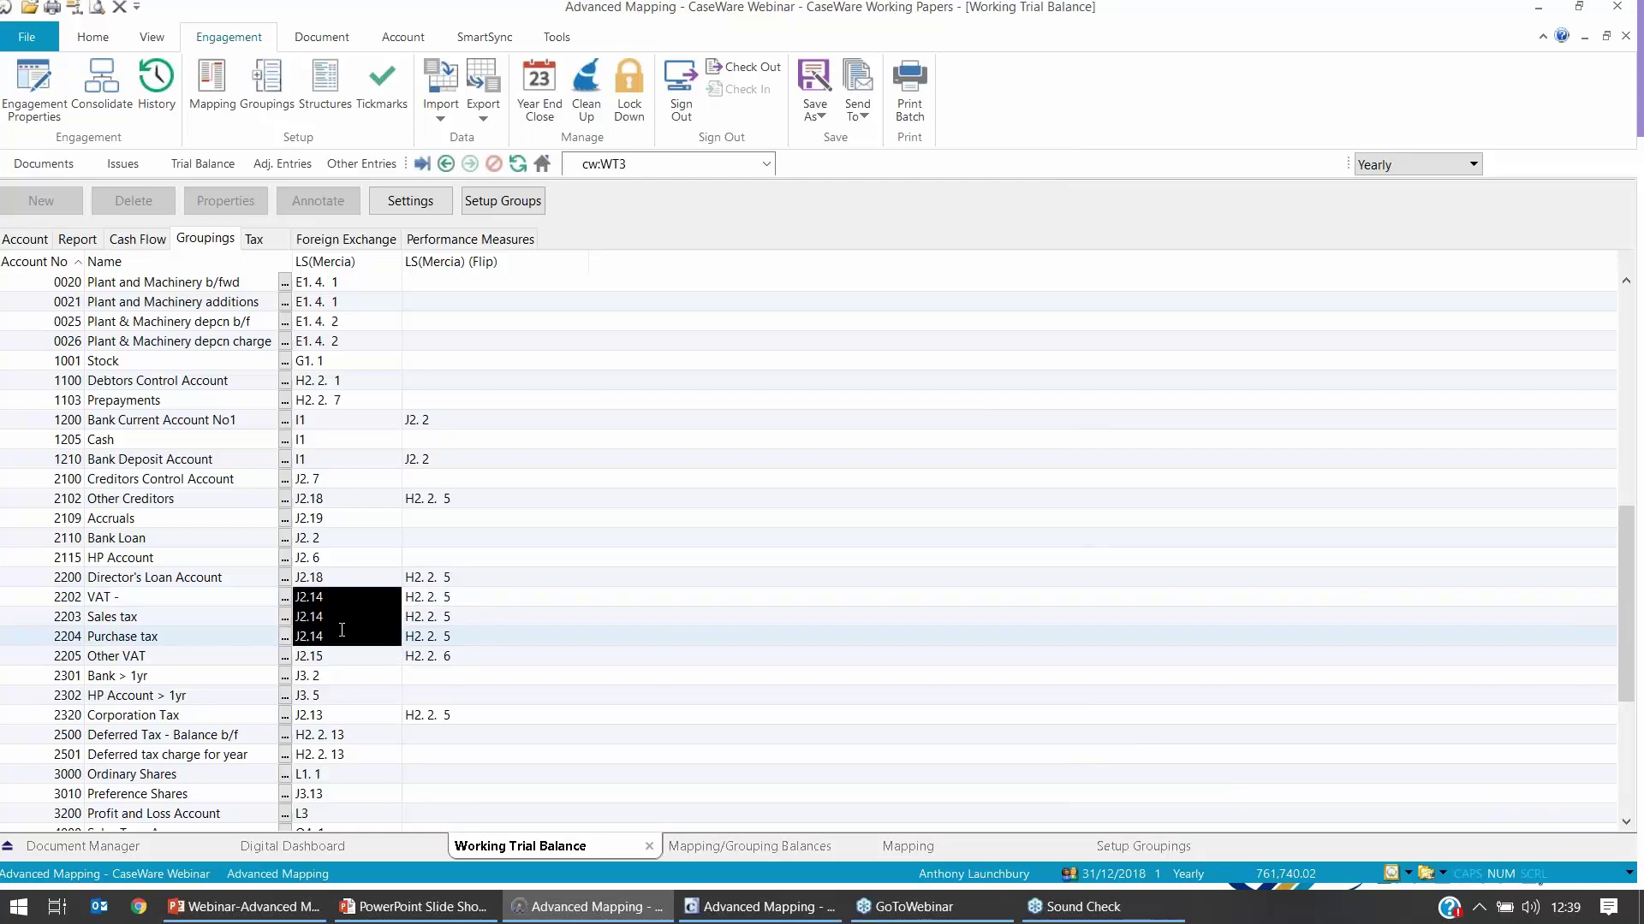
pyautogui.click(353, 598)
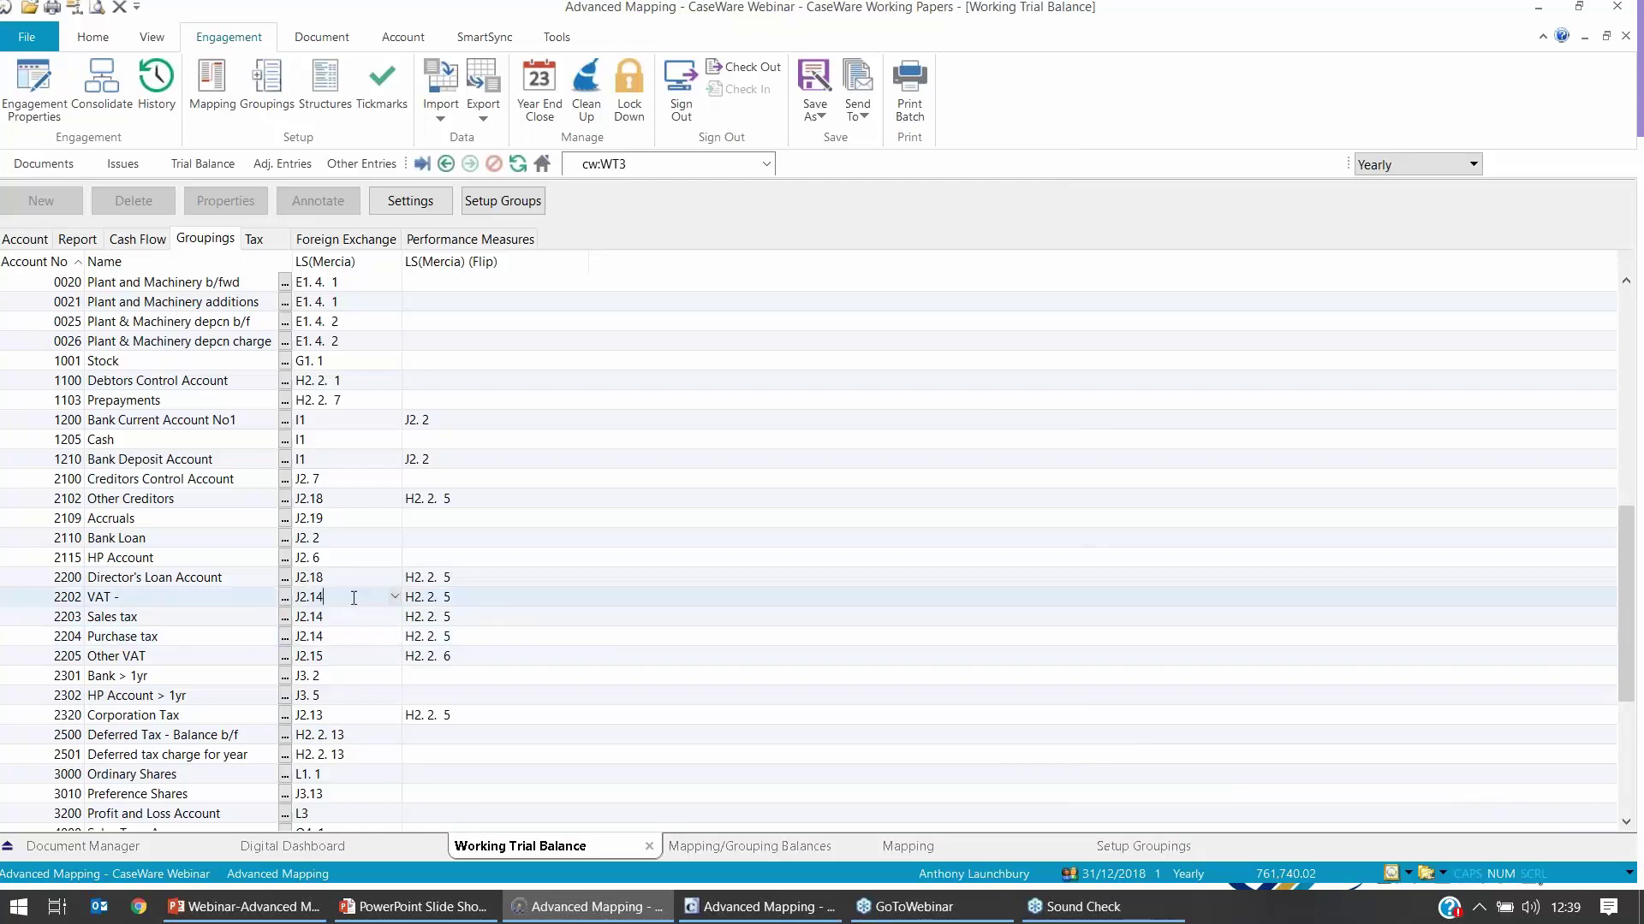
pyautogui.click(349, 616)
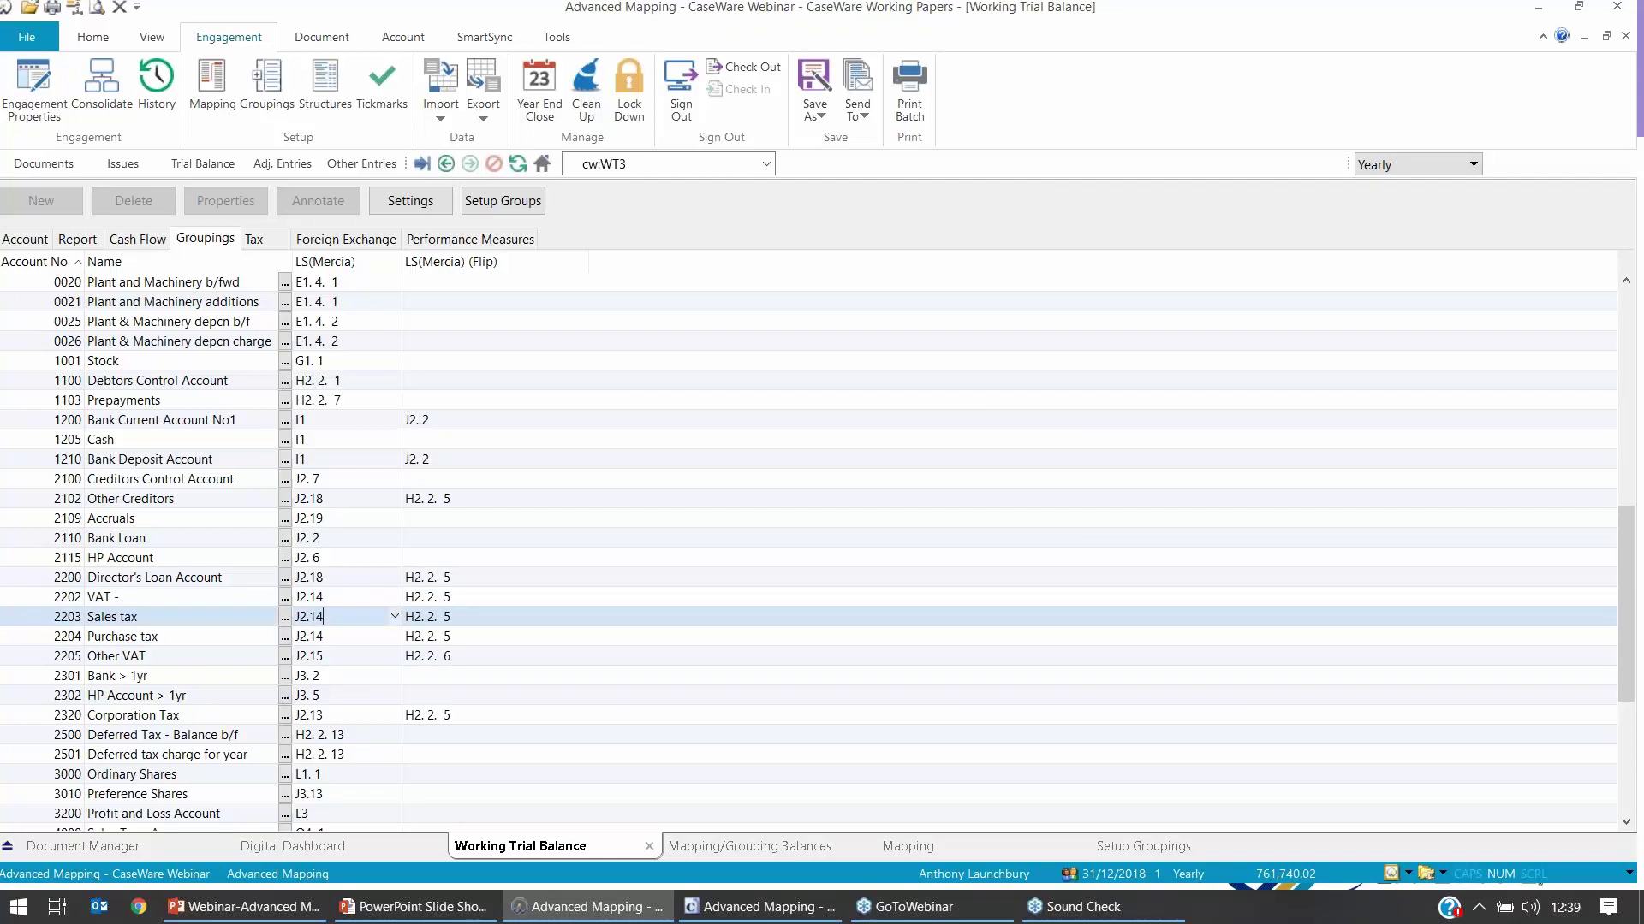
pyautogui.click(285, 617)
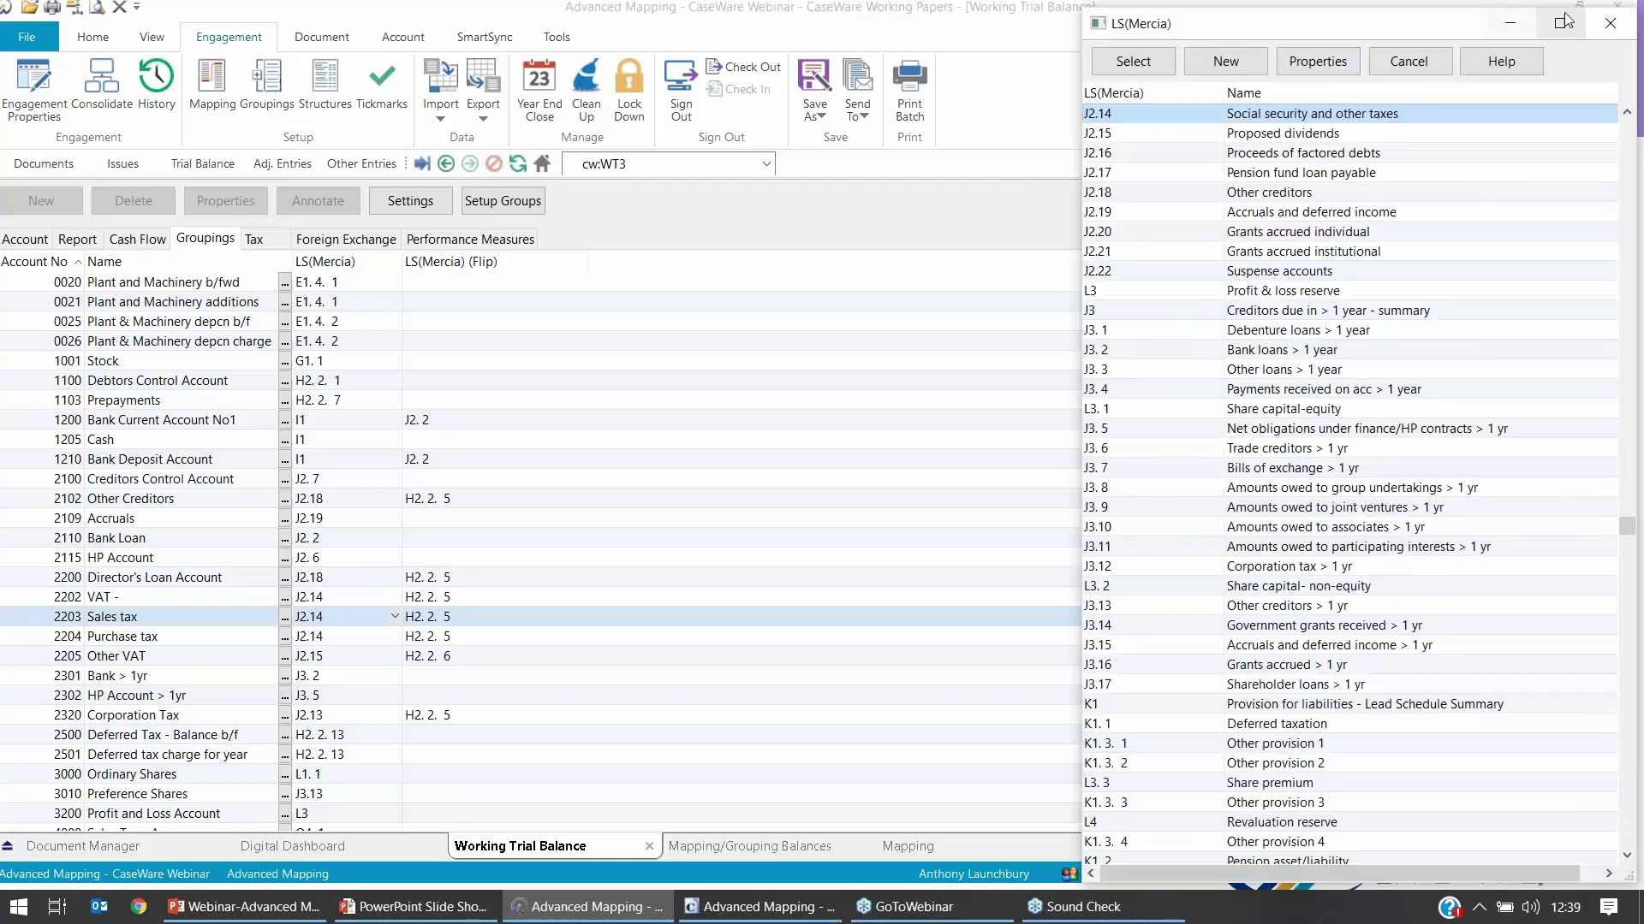
pyautogui.click(1610, 24)
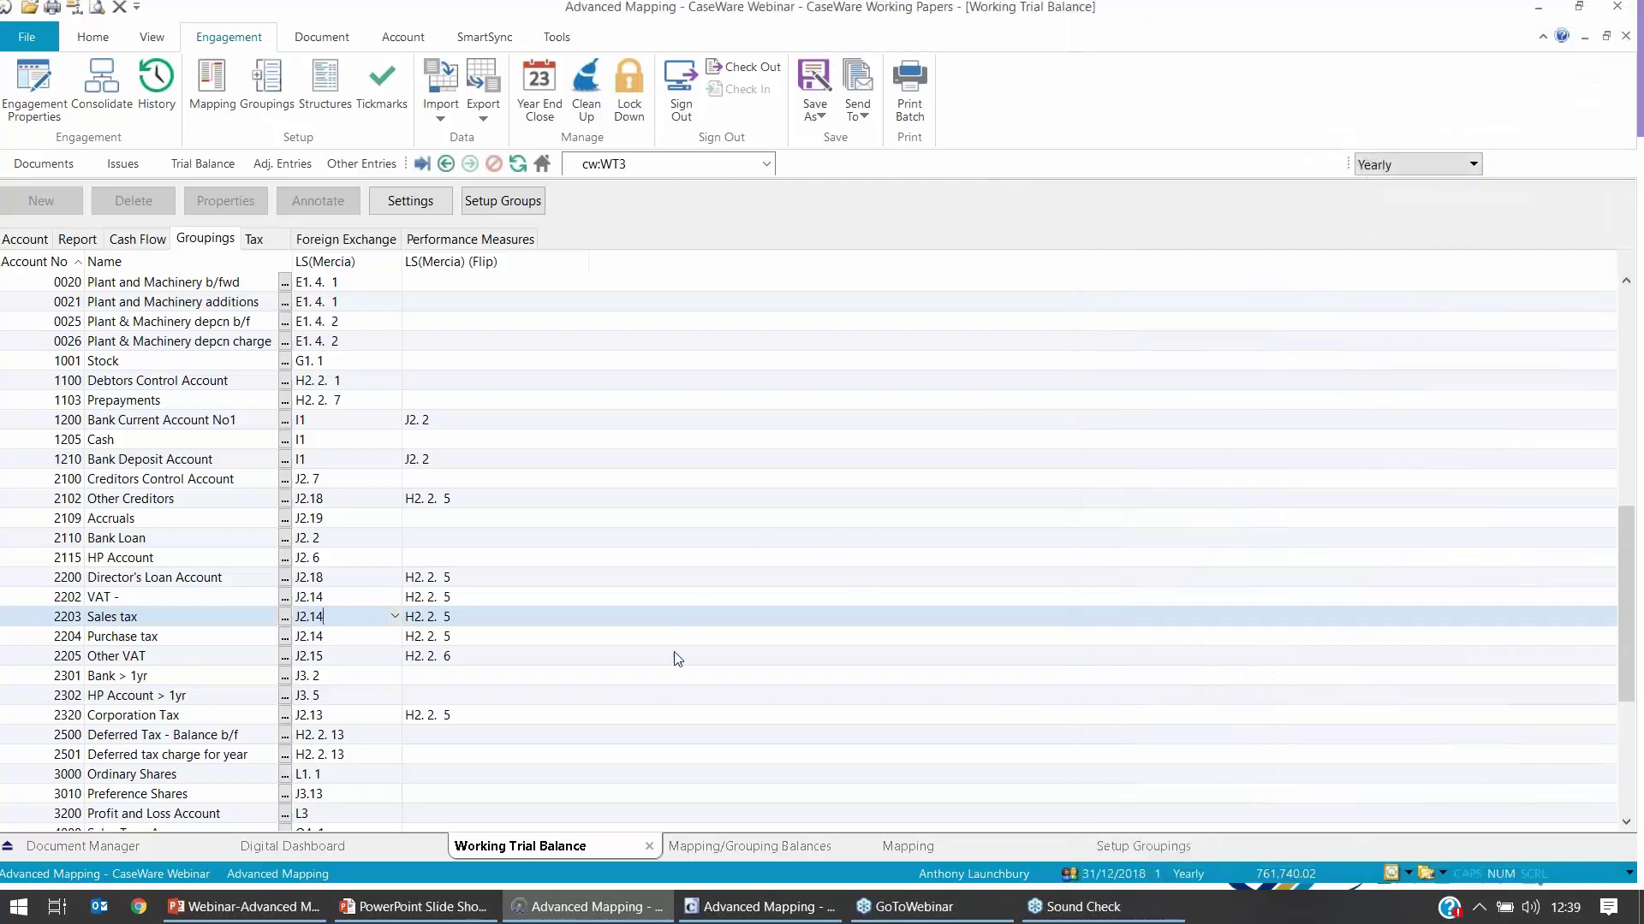
# Step: Switch to the final accounts in CaseView and view the creditors due within one year lead schedule for Other taxation and social security
pyautogui.click(759, 907)
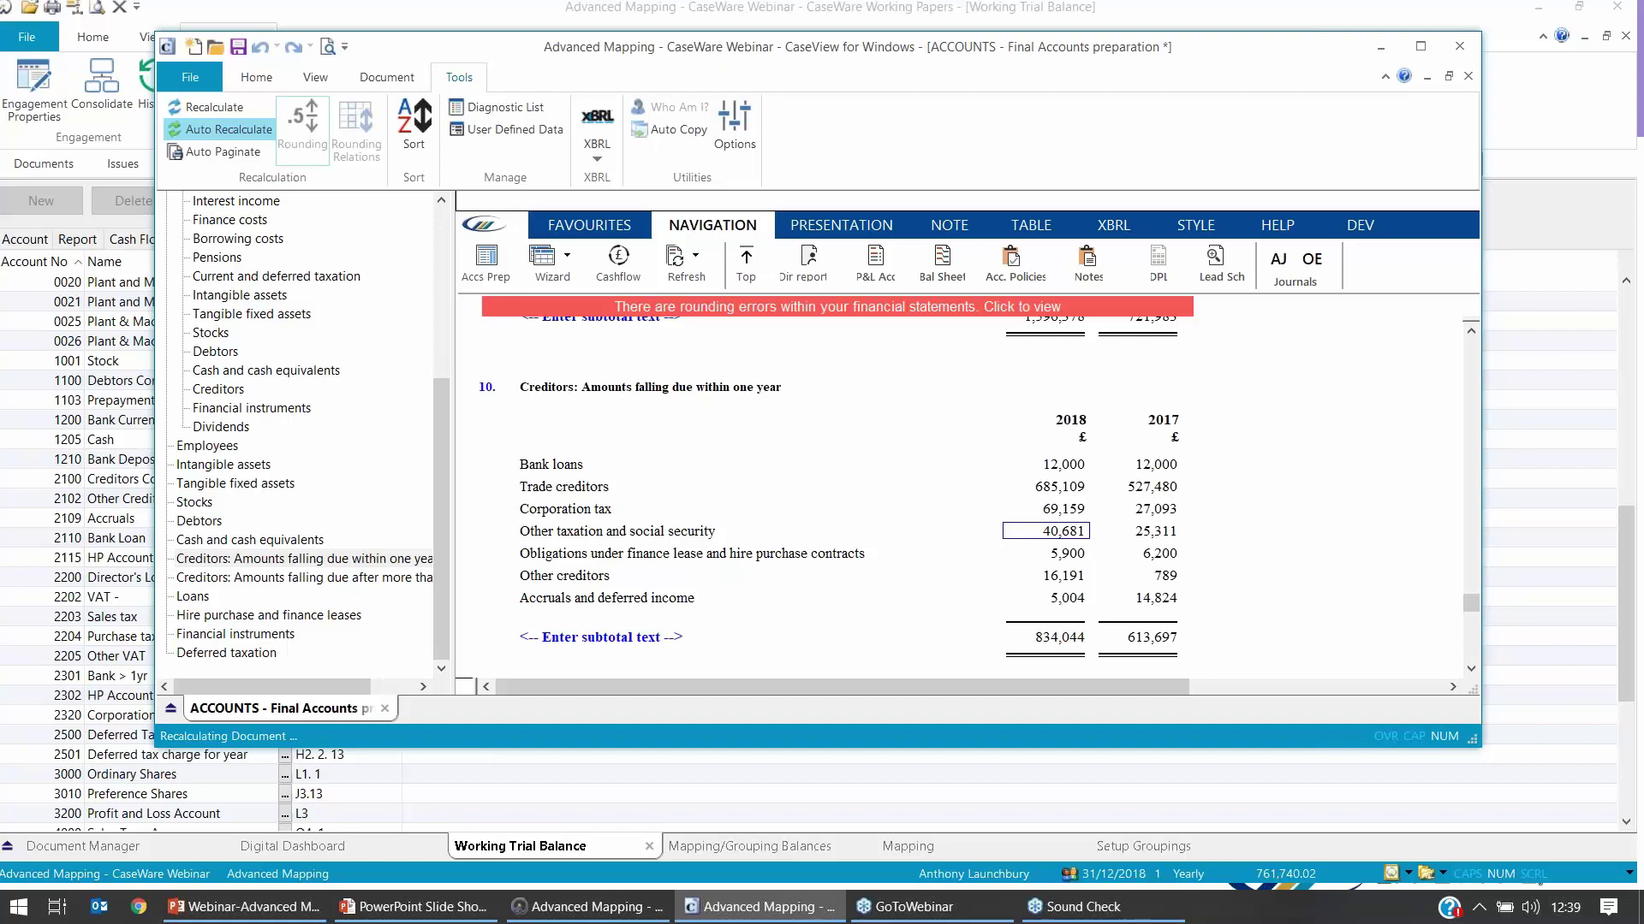
pyautogui.click(1210, 261)
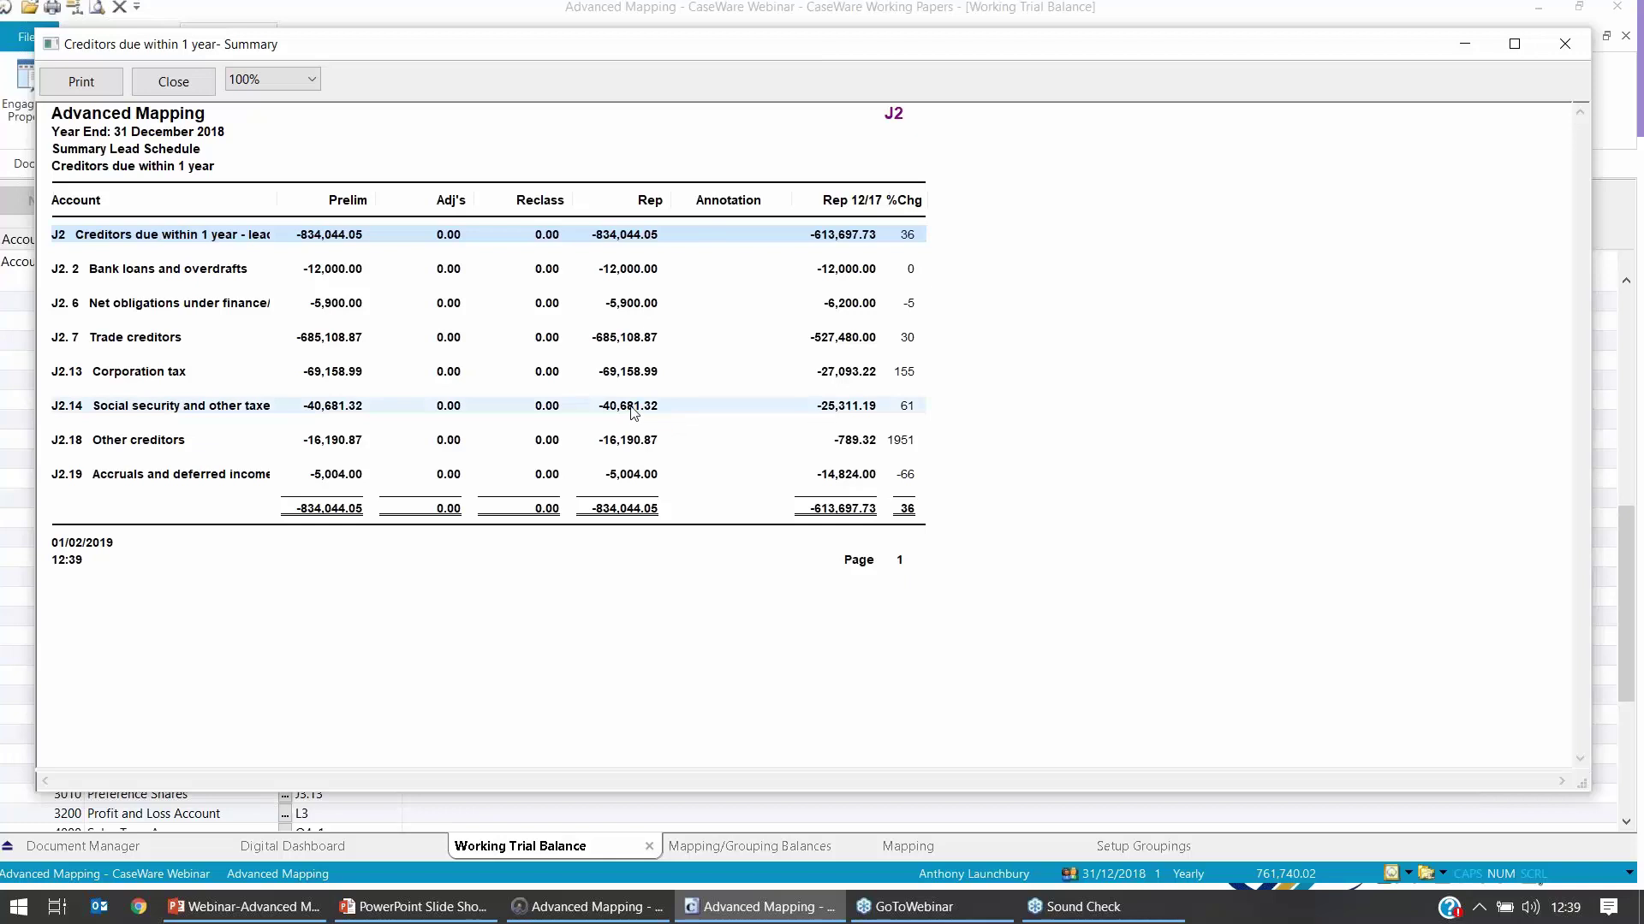
pyautogui.click(1560, 44)
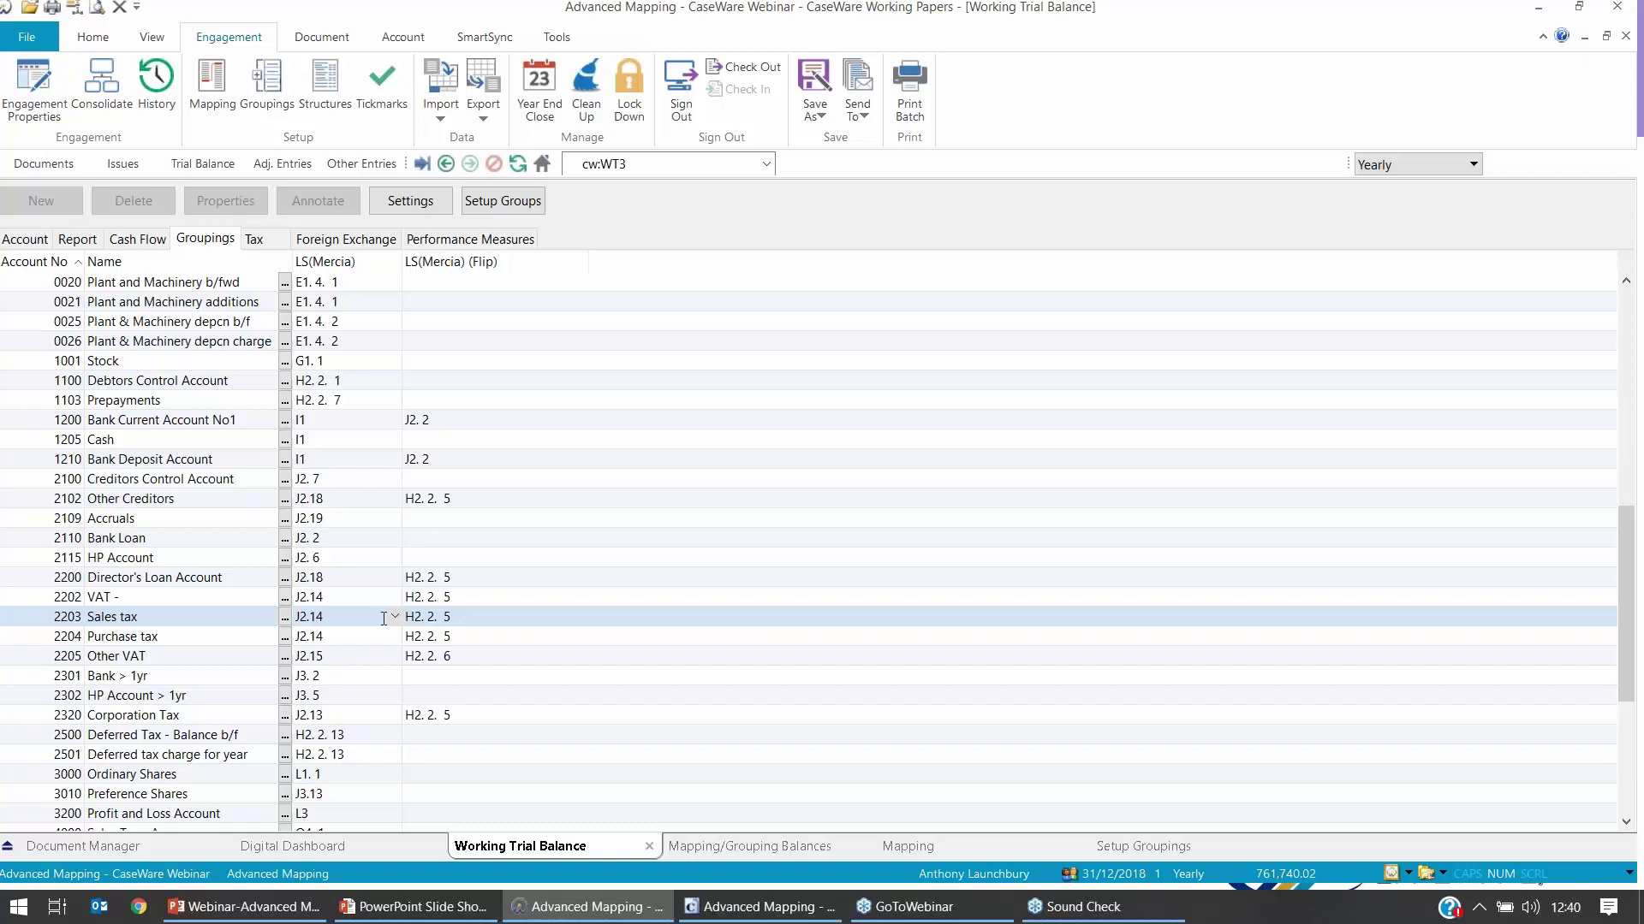
# Step: Change group J2.14's flip type to Individual and reselect J2.14 as the LS(Mercia) grouping for account 2202 VAT
pyautogui.moveTo(326, 618); pyautogui.dragTo(299, 598)
pyautogui.click(335, 617)
pyautogui.click(351, 596)
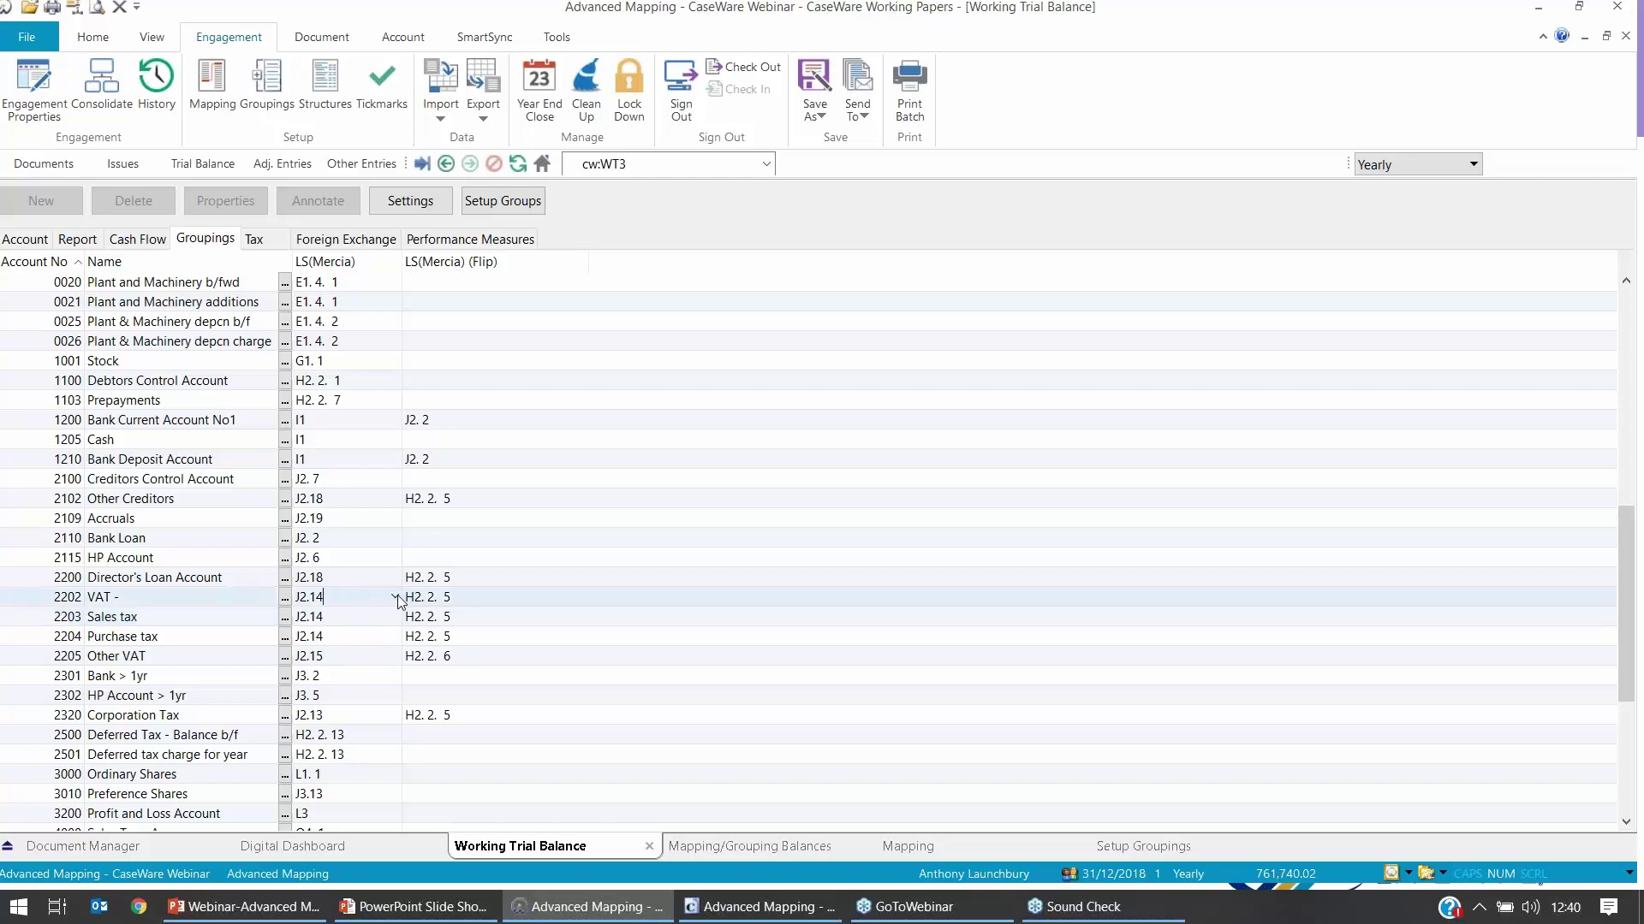
pyautogui.click(395, 597)
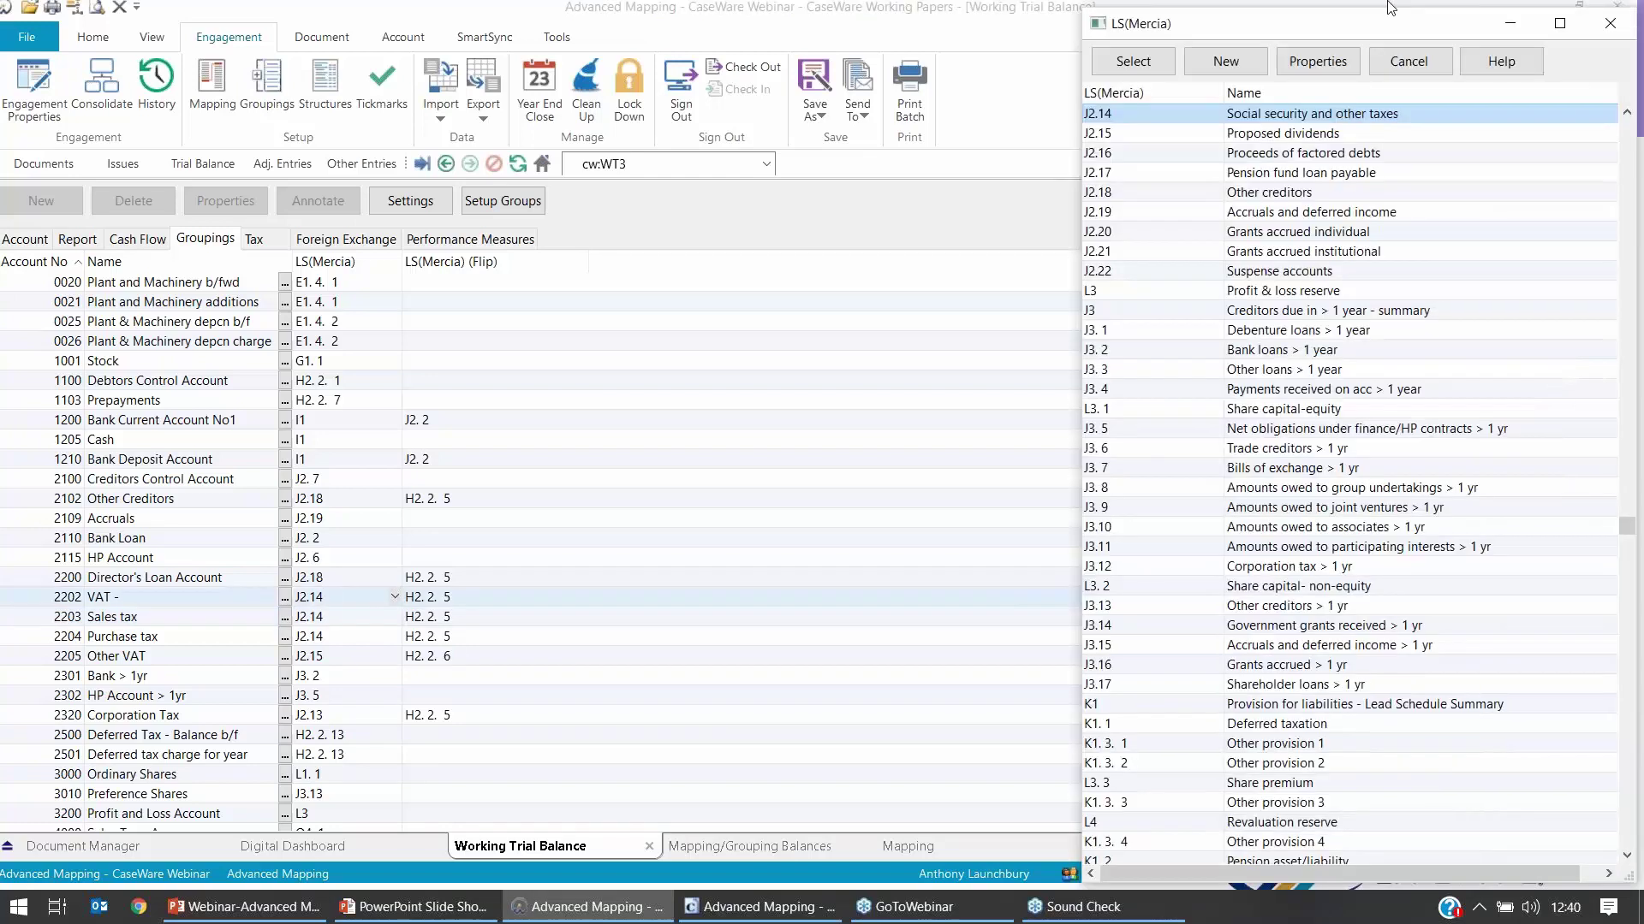
pyautogui.click(1335, 67)
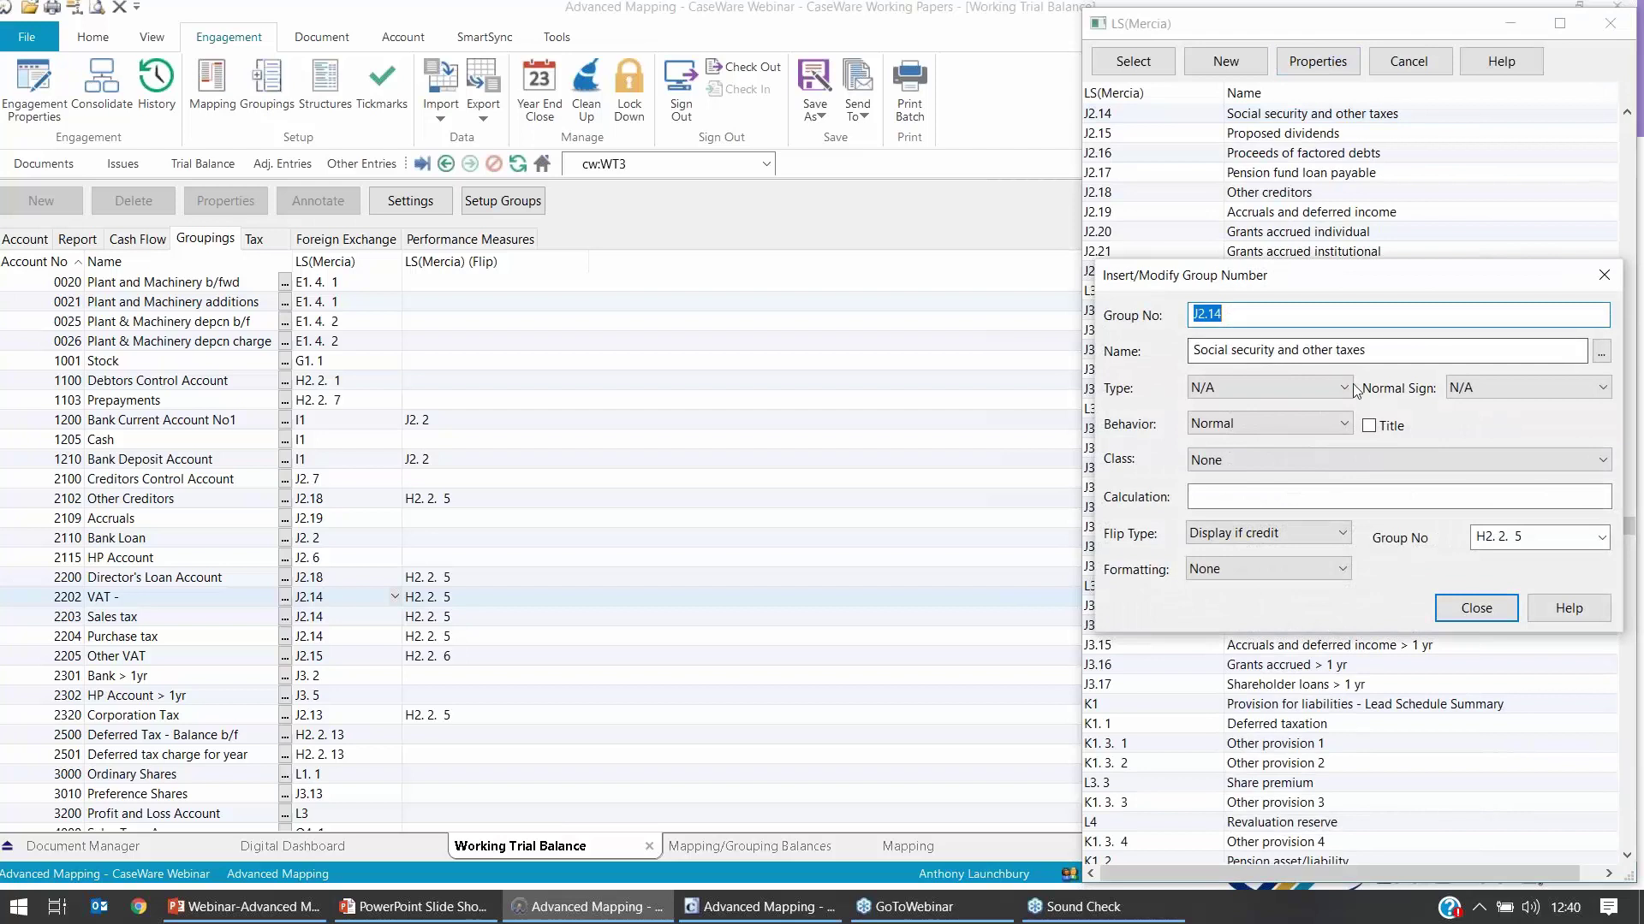
pyautogui.click(1326, 543)
pyautogui.click(1281, 557)
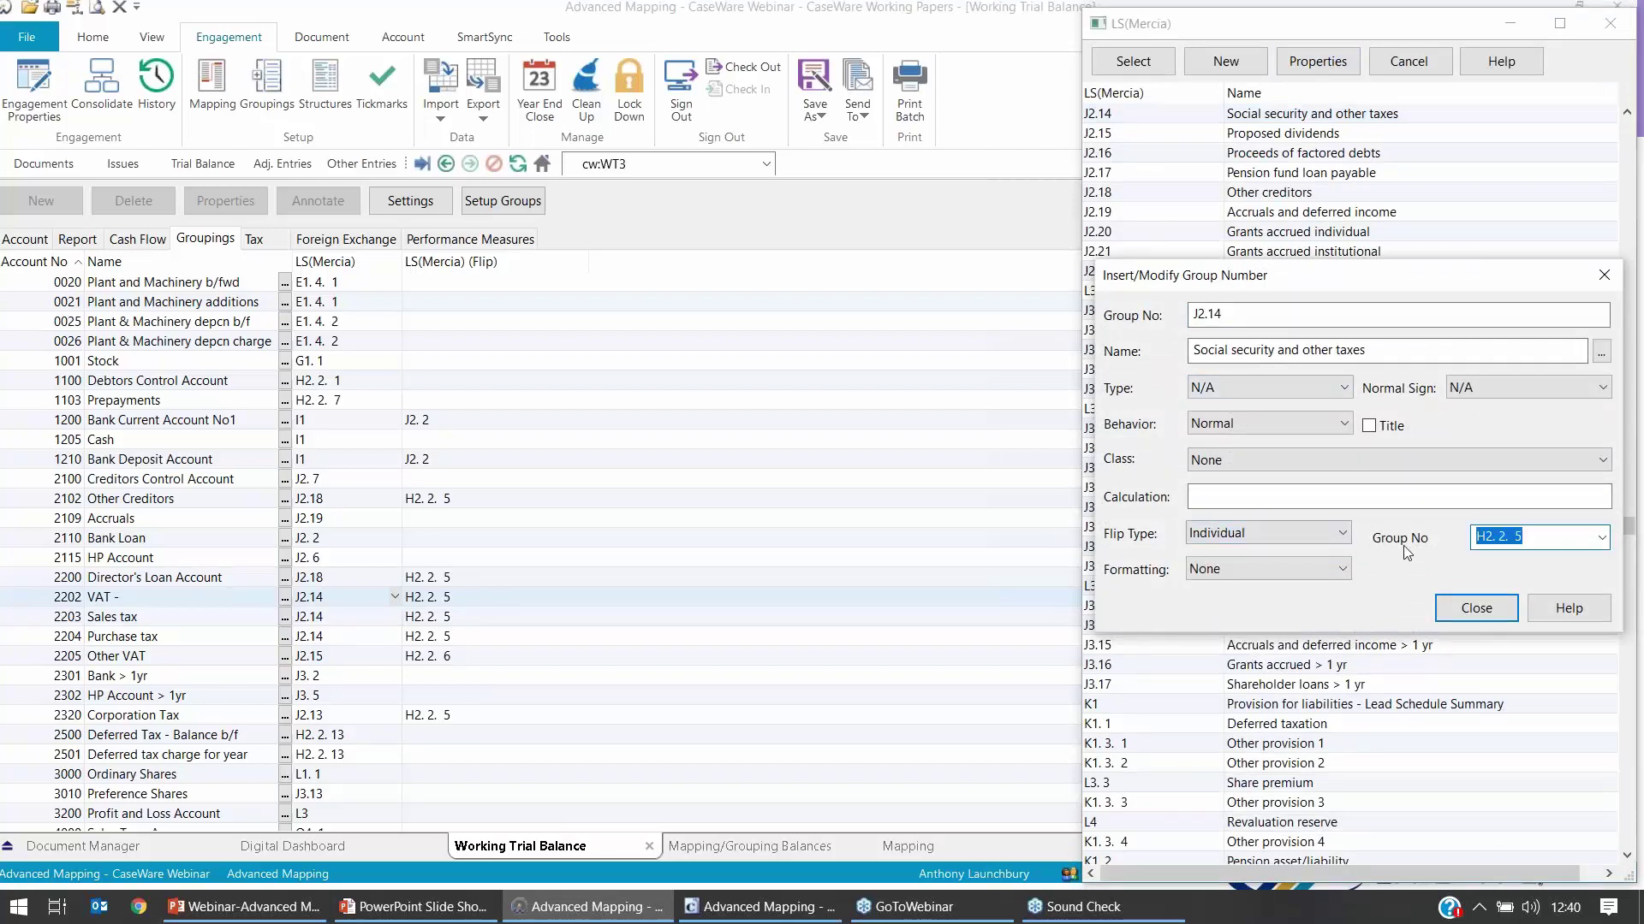
pyautogui.click(1476, 608)
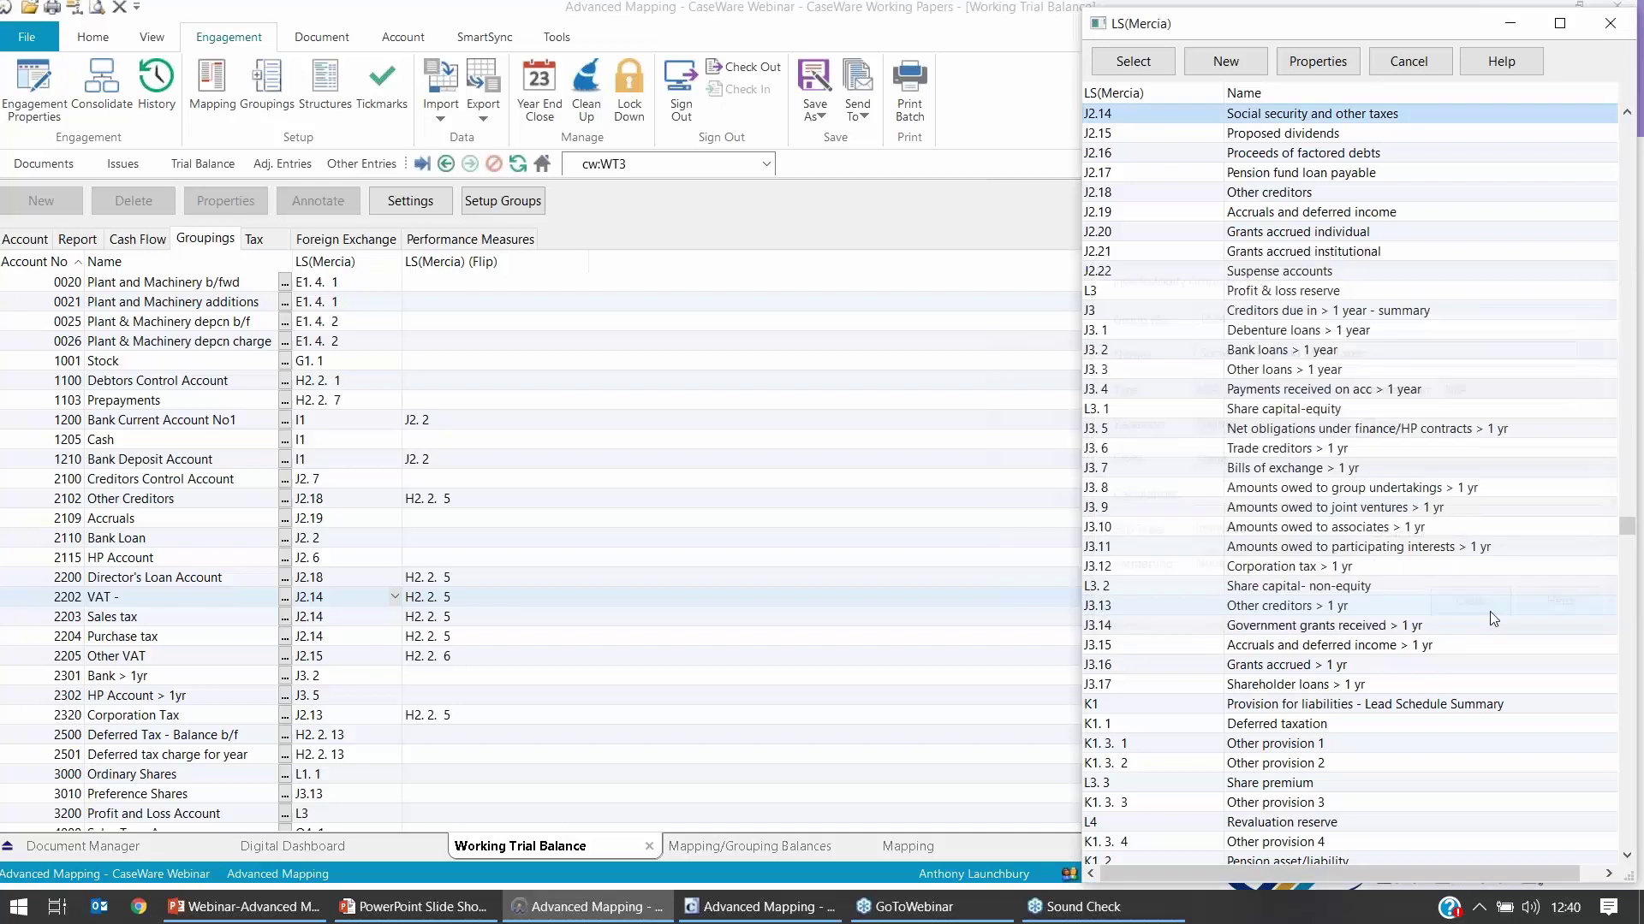
pyautogui.click(1166, 62)
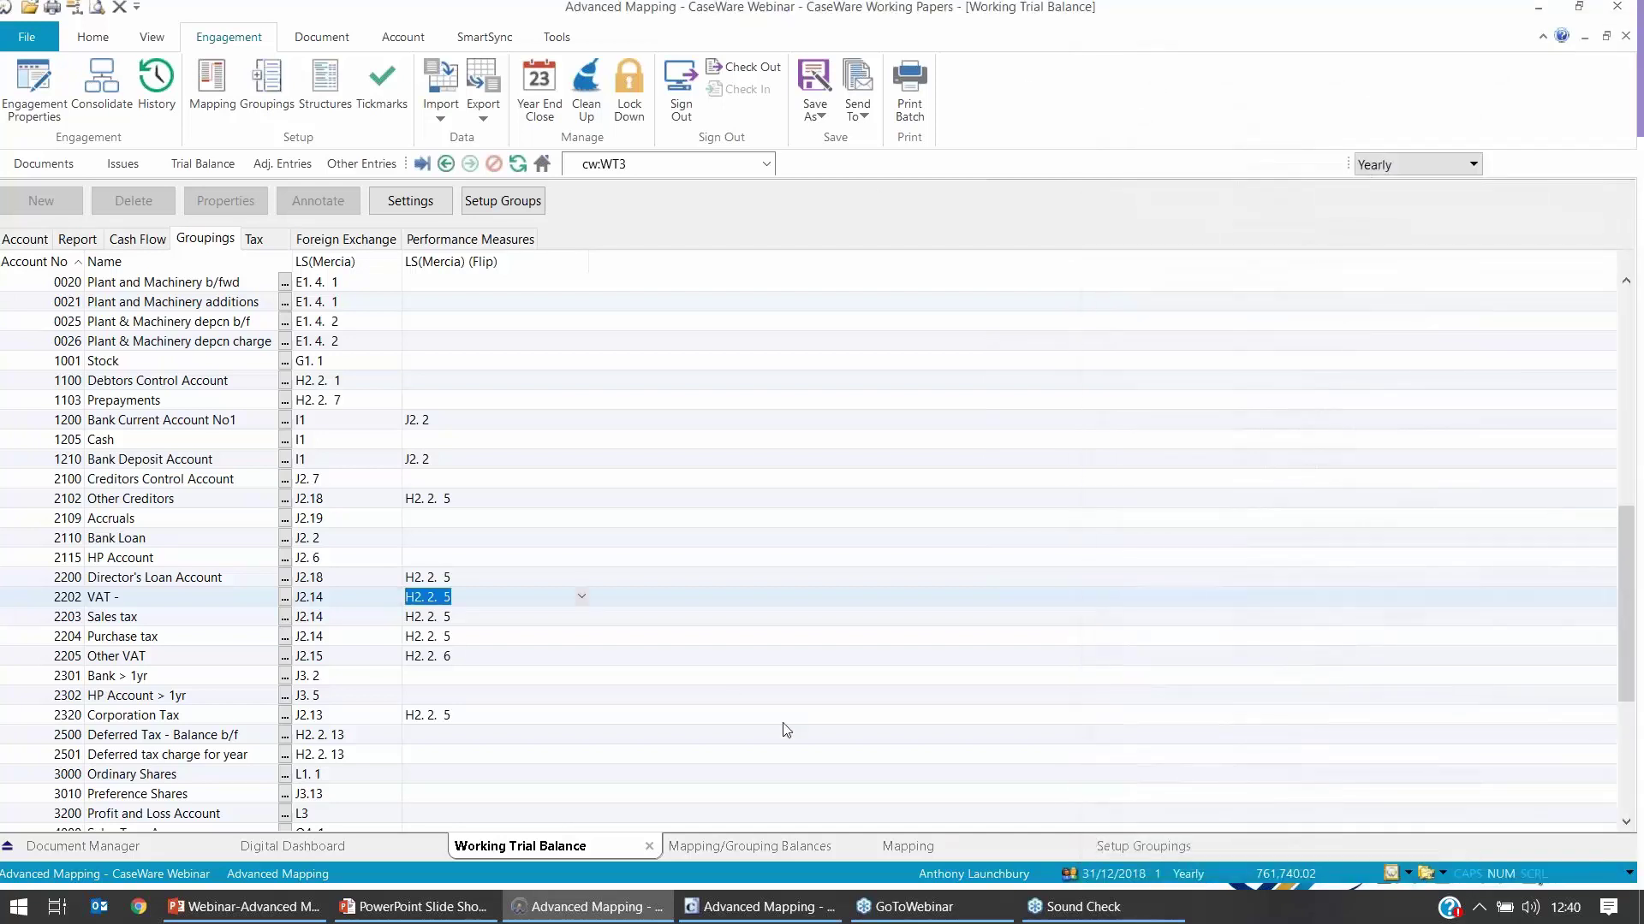
# Step: Recheck the creditors due within one year lead schedule from the final accounts, and inspect account 2204 Purchase tax's flip grouping
pyautogui.click(744, 906)
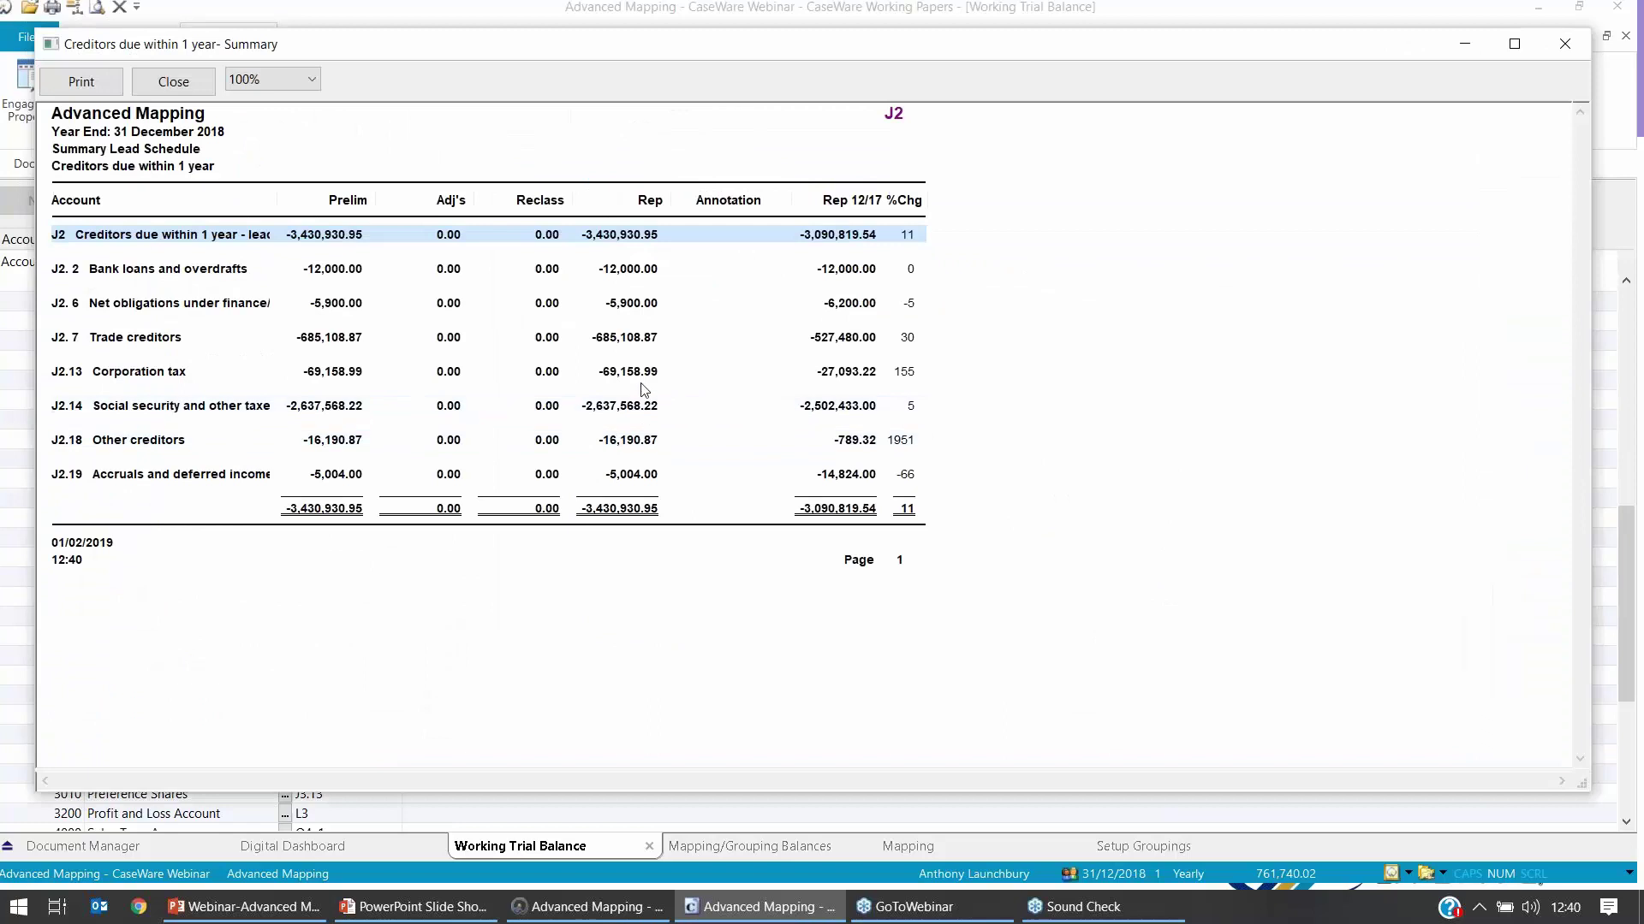
pyautogui.click(1568, 42)
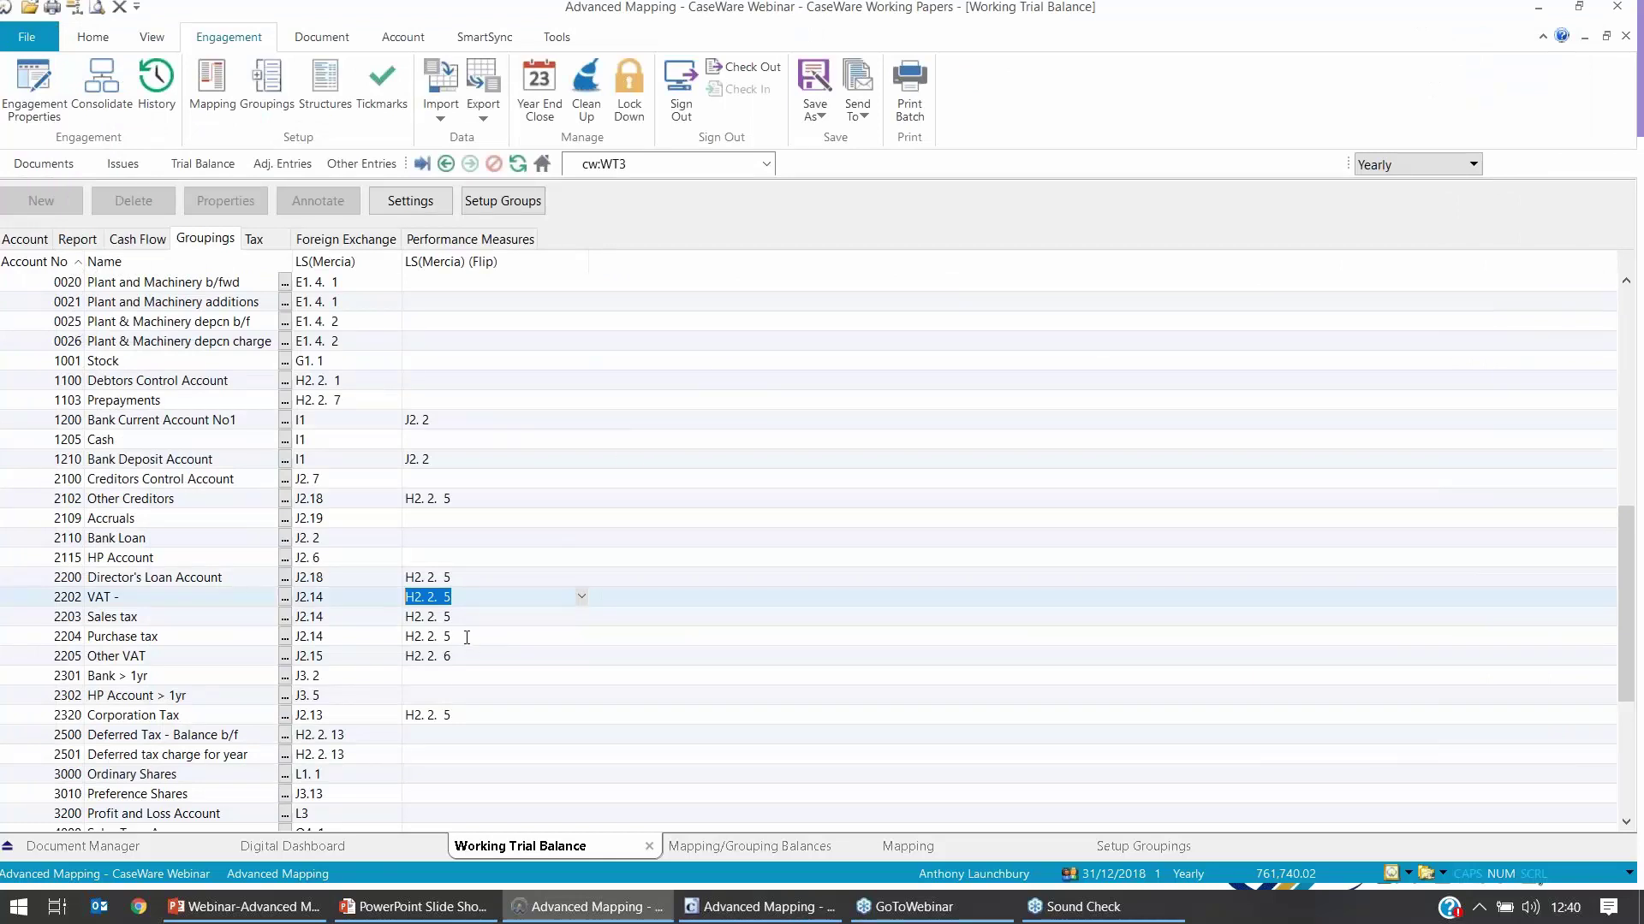
pyautogui.click(467, 637)
pyautogui.click(409, 635)
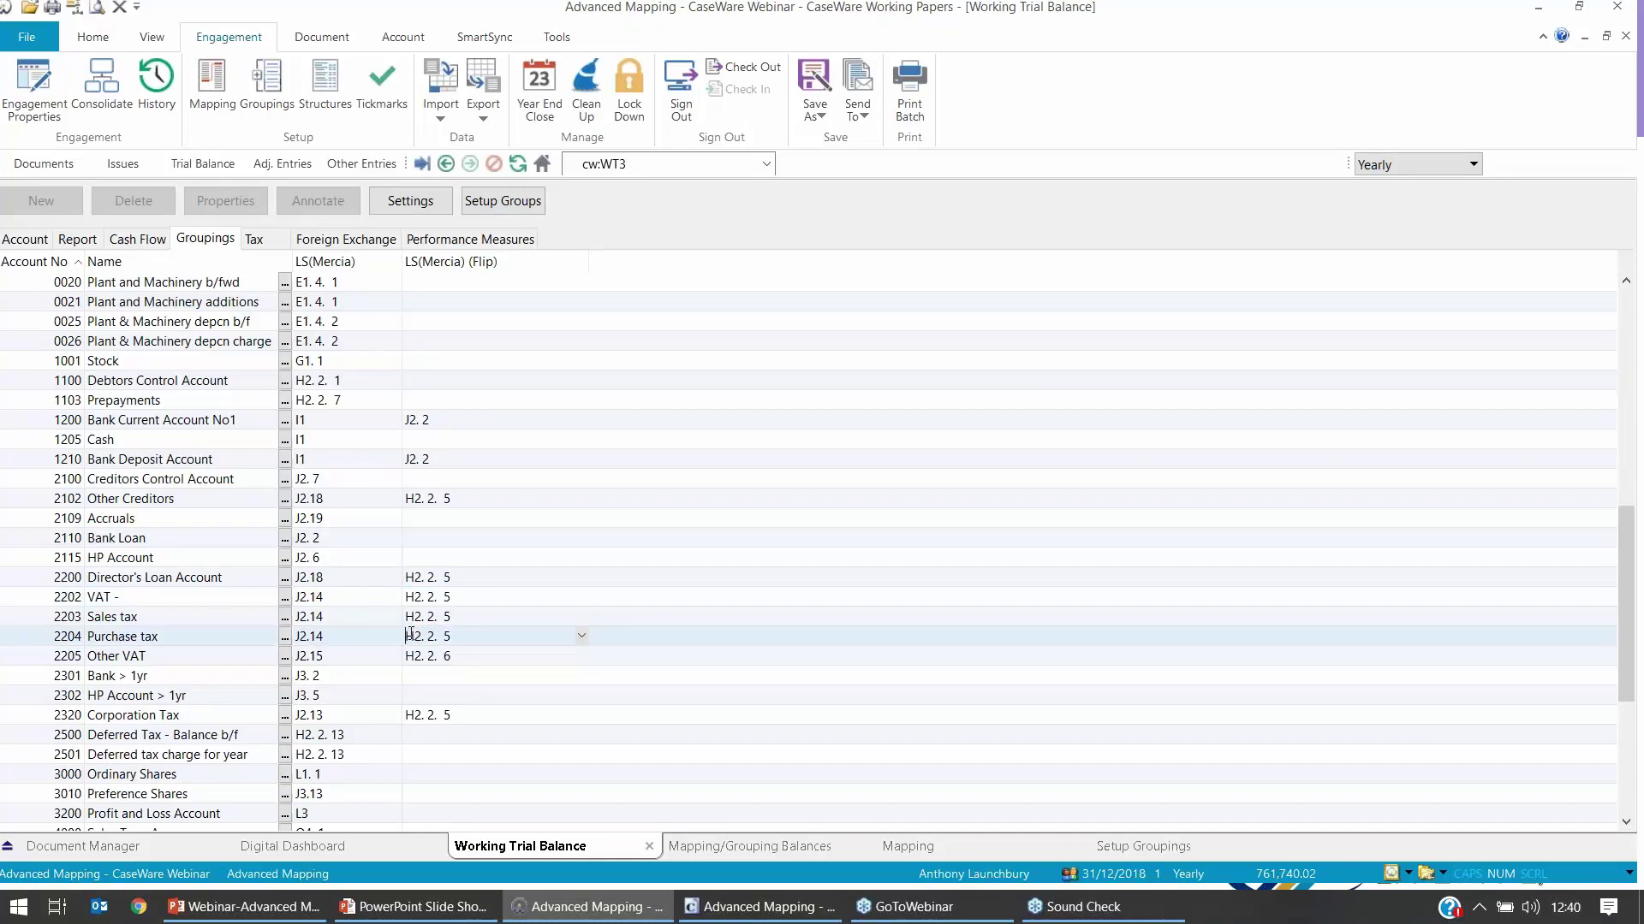
pyautogui.moveTo(457, 637); pyautogui.dragTo(404, 635)
# Step: Open the H2.2D Debtors due within 1 year detailed lead schedule from the Mercia working papers in the document manager
pyautogui.click(60, 166)
pyautogui.scroll(-1, 72, 579)
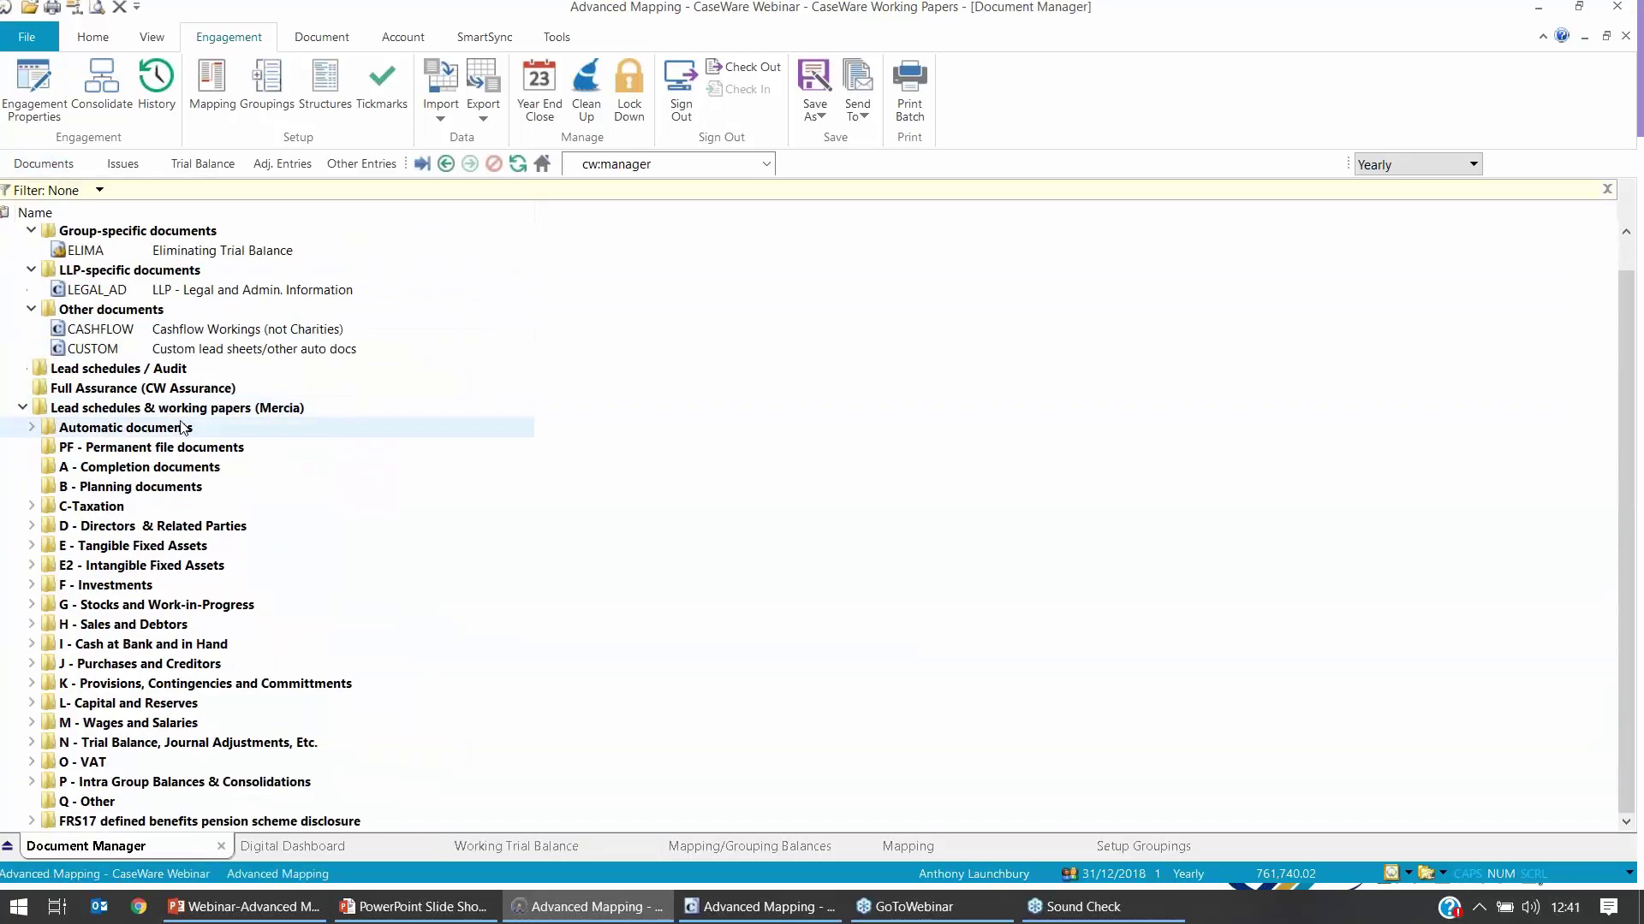
pyautogui.click(31, 624)
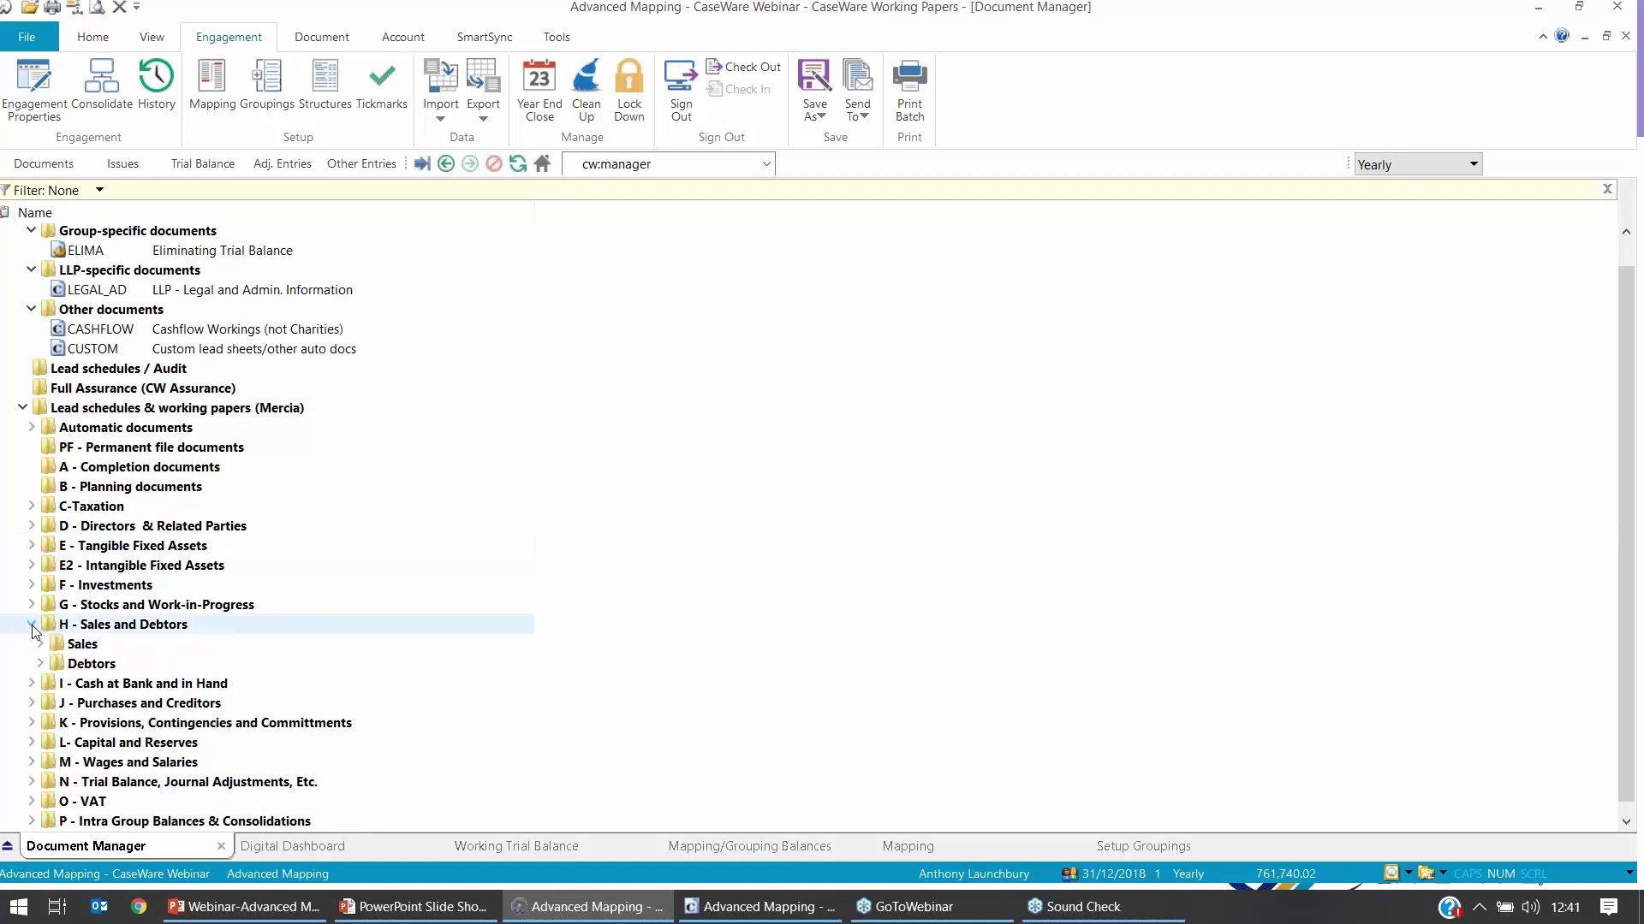
pyautogui.click(41, 667)
pyautogui.scroll(-1, 128, 689)
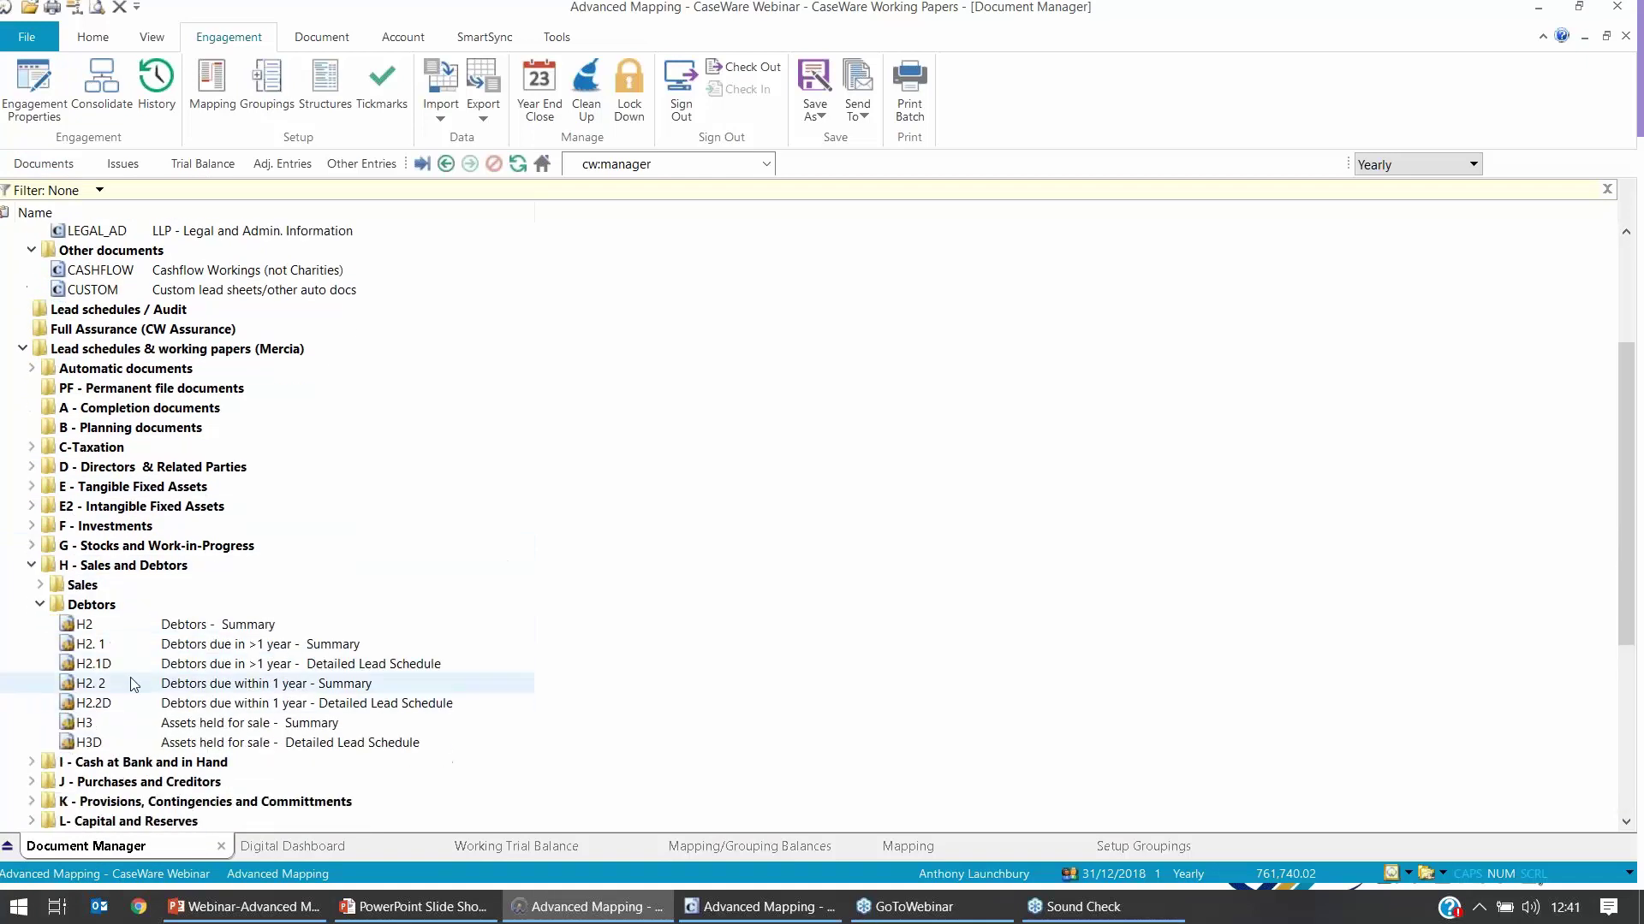
pyautogui.click(204, 707)
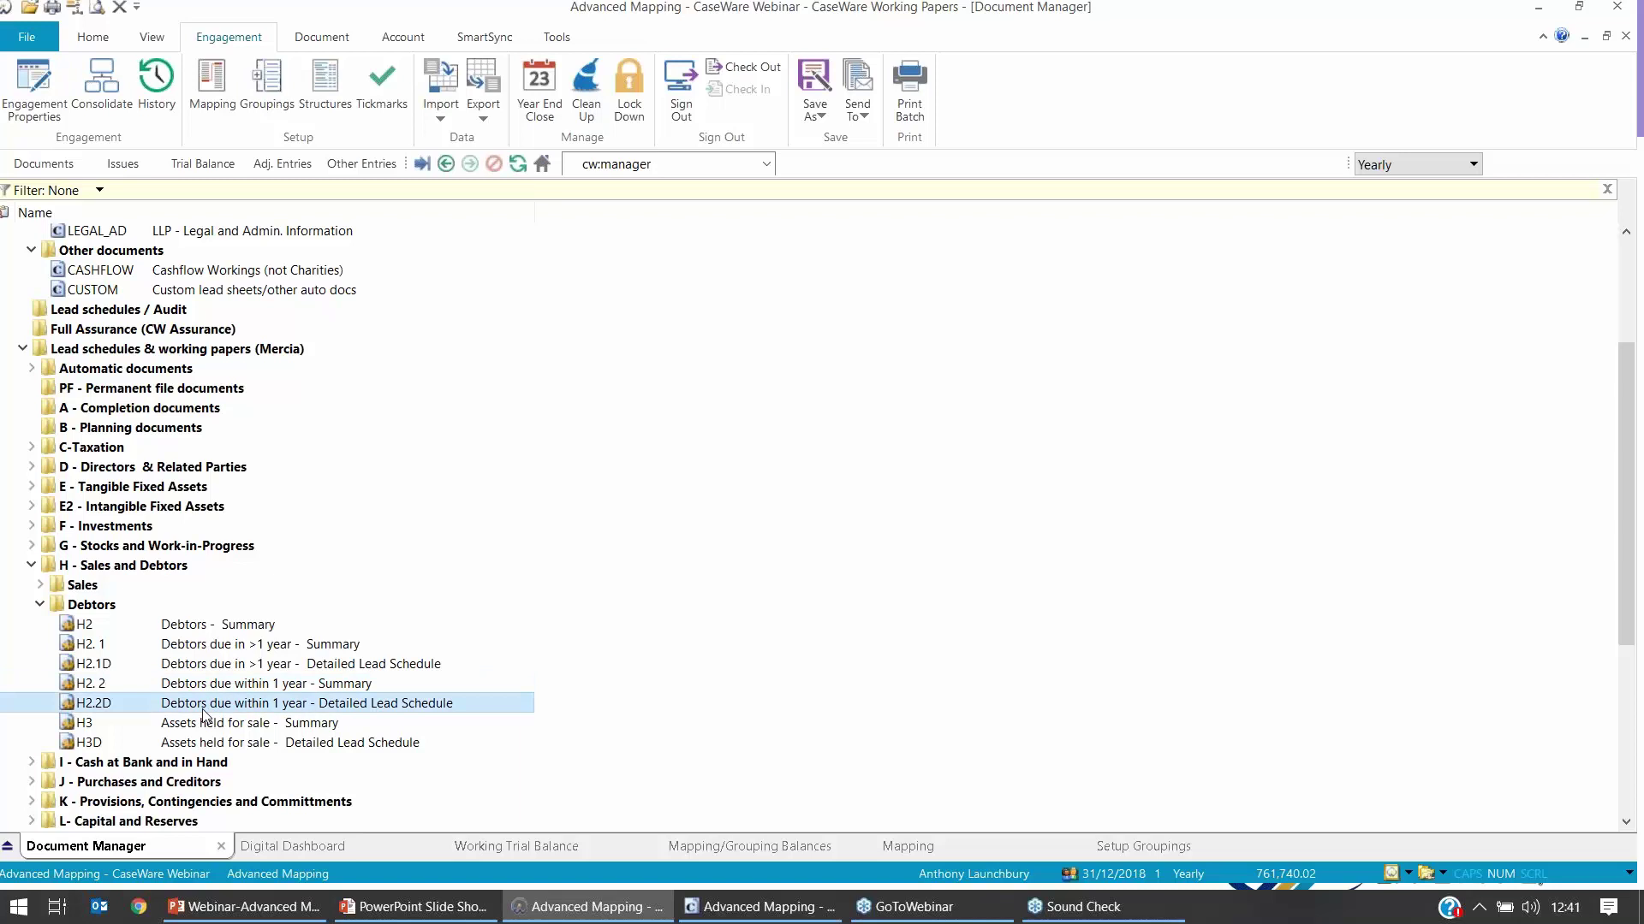
pyautogui.doubleClick(204, 712)
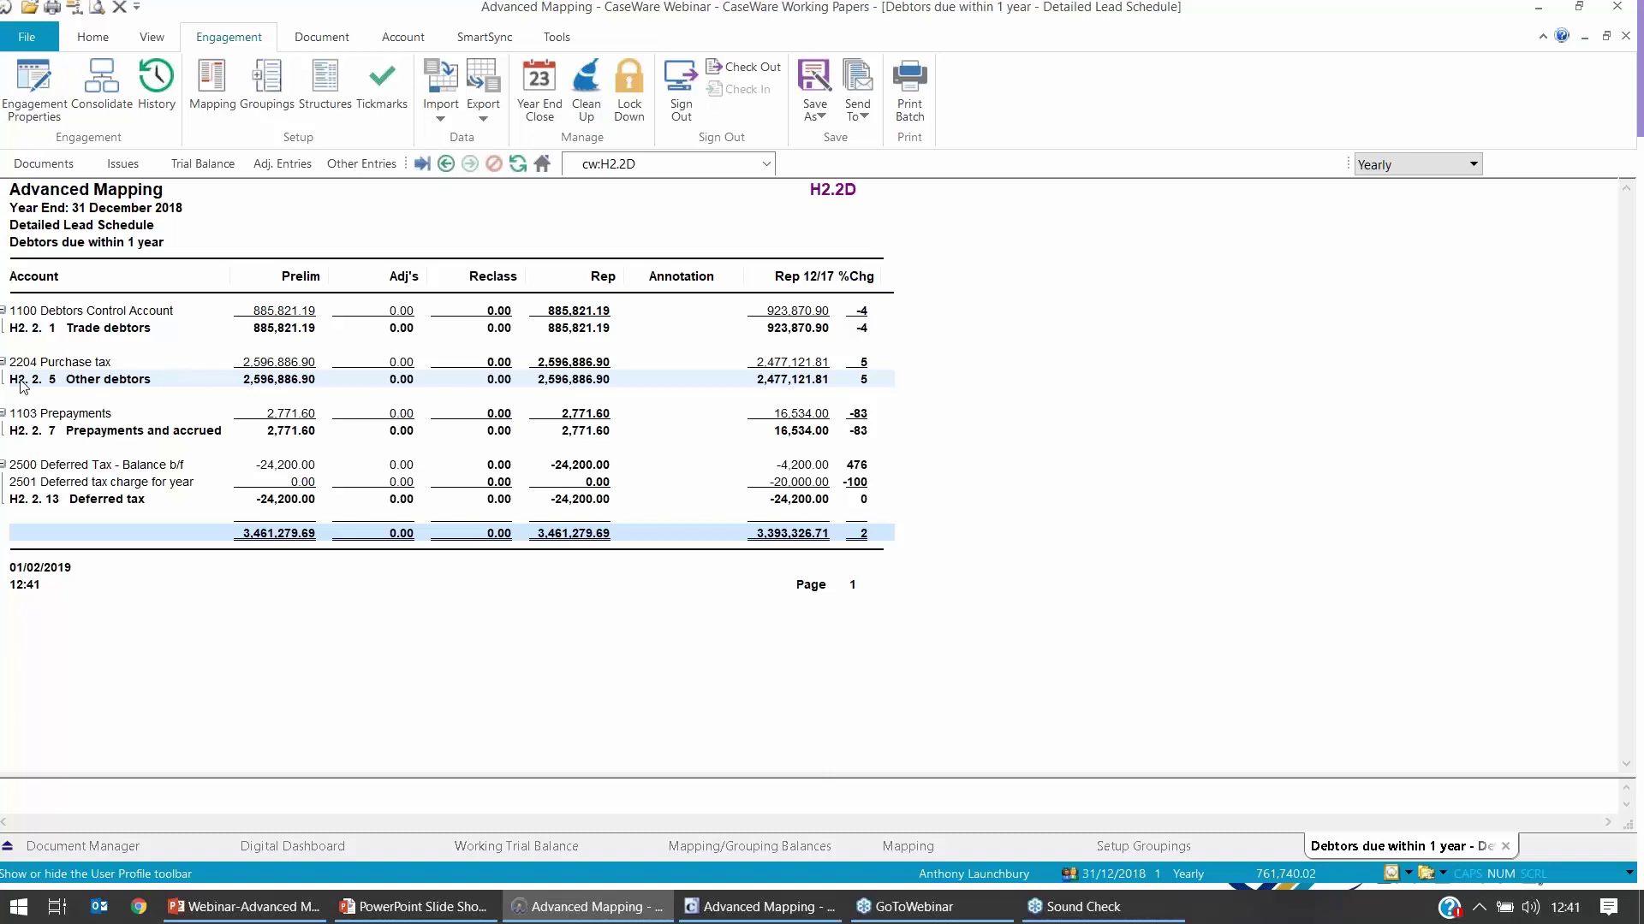
# Step: Clear the LS(Mercia) flip grouping of account 2204 Purchase tax in the trial balance groupings
pyautogui.click(203, 164)
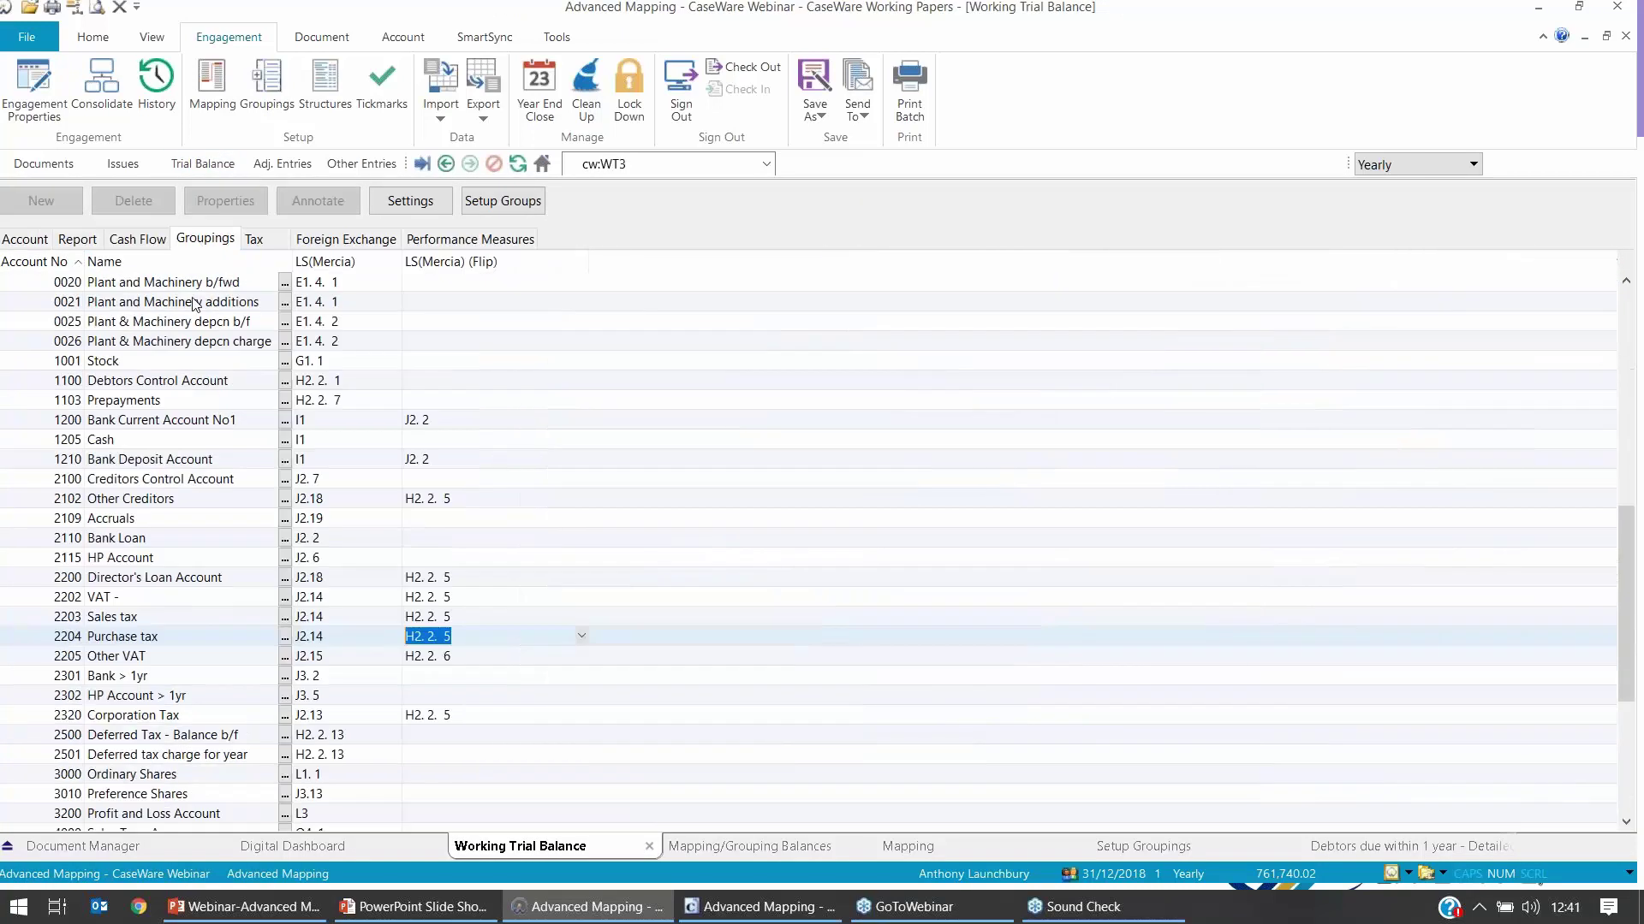
pyautogui.click(456, 637)
pyautogui.press('BackSpace')
pyautogui.press('BackSpace')
pyautogui.press('BackSpace')
pyautogui.press('BackSpace')
pyautogui.press('BackSpace')
pyautogui.press('BackSpace')
pyautogui.press('BackSpace')
pyautogui.click(490, 500)
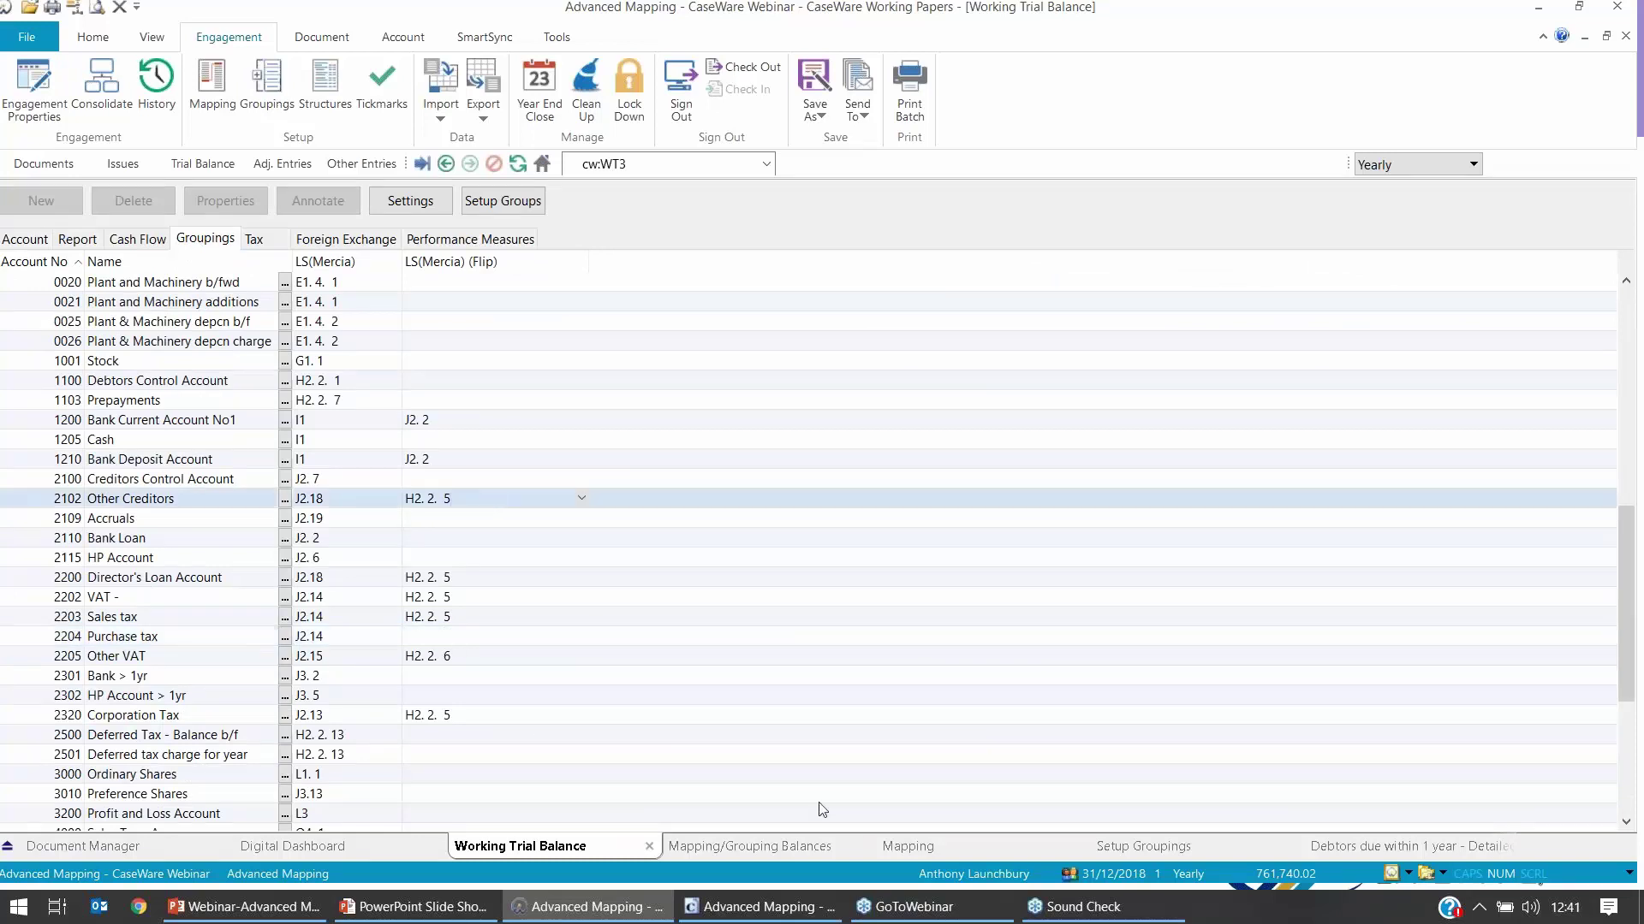
# Step: Review the H2.2D debtors lead schedule again and return to the trial balance groupings
pyautogui.click(1360, 847)
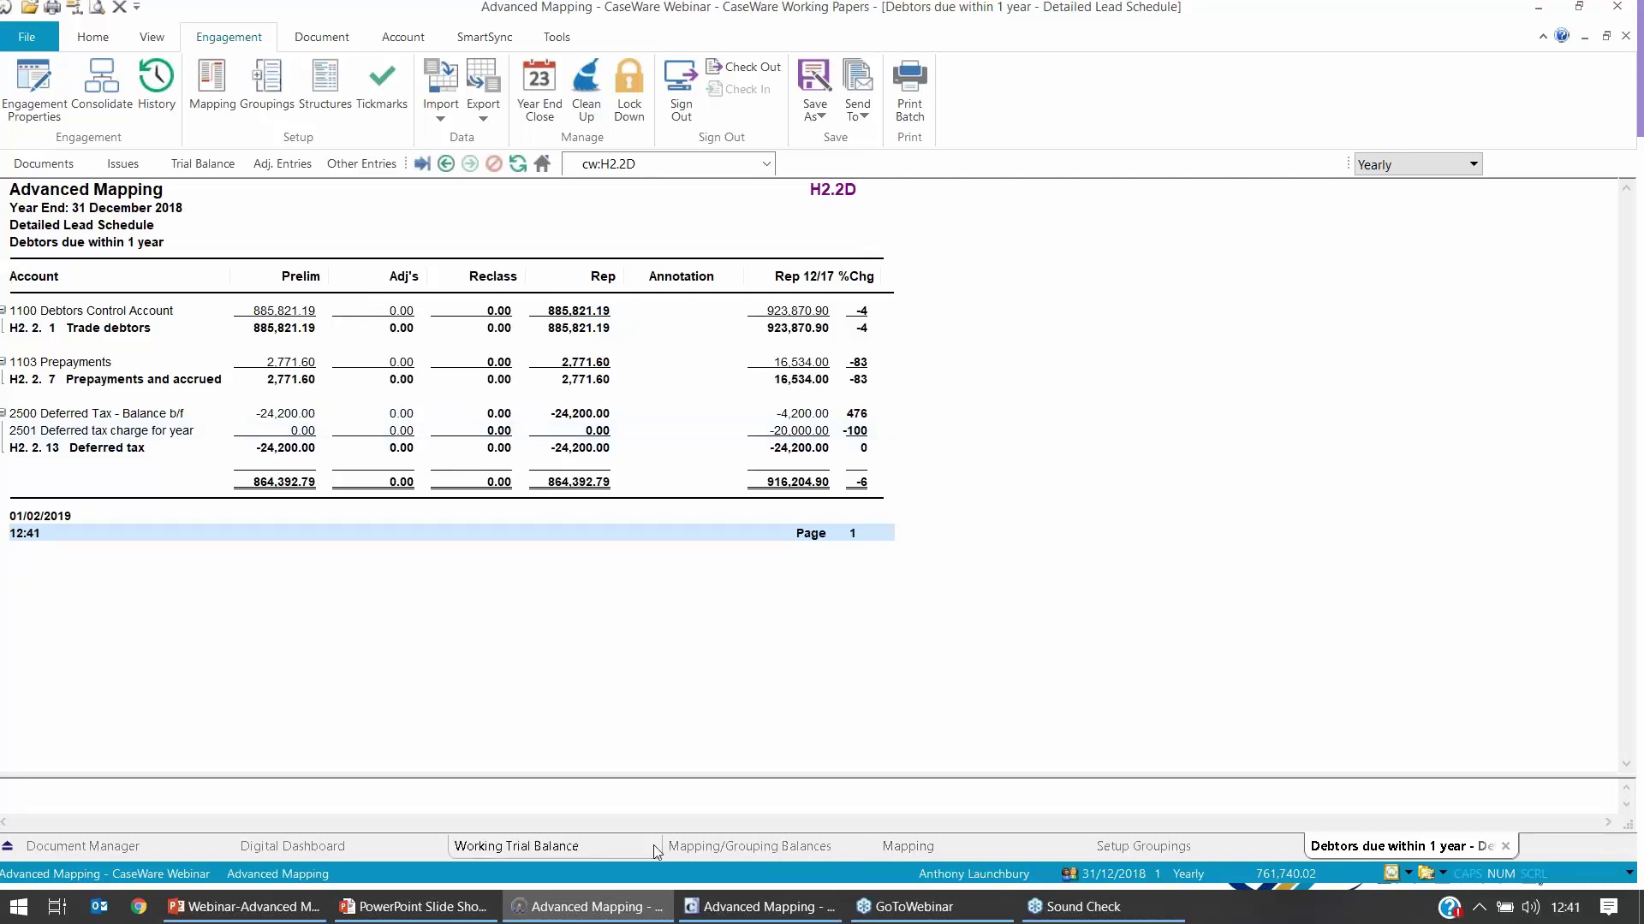
pyautogui.click(209, 161)
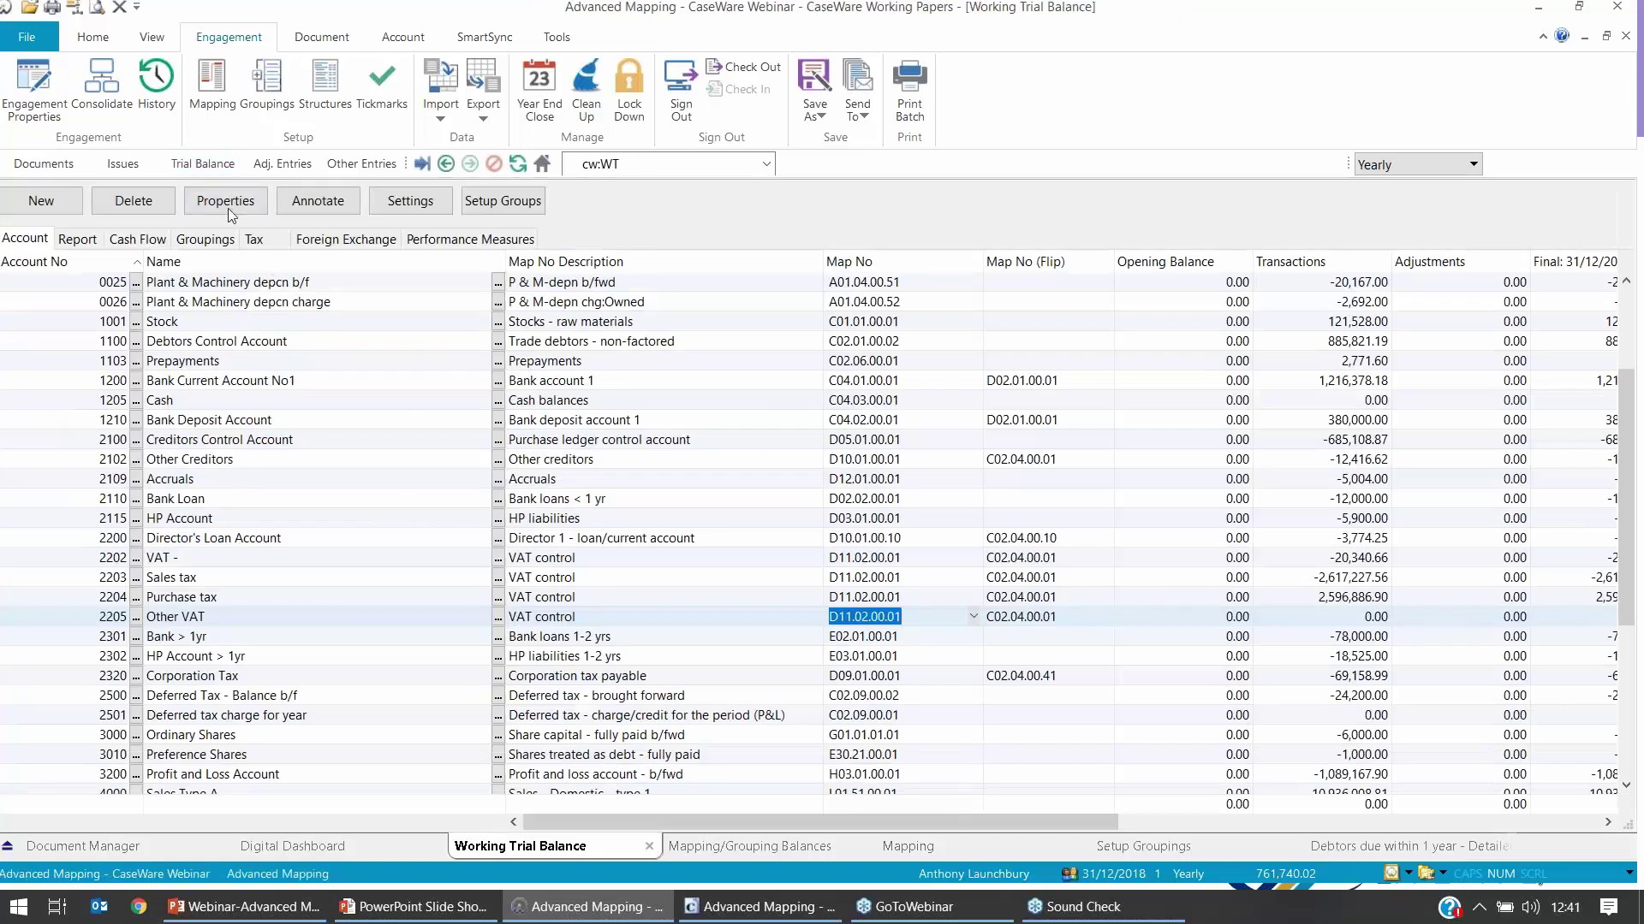
pyautogui.click(218, 239)
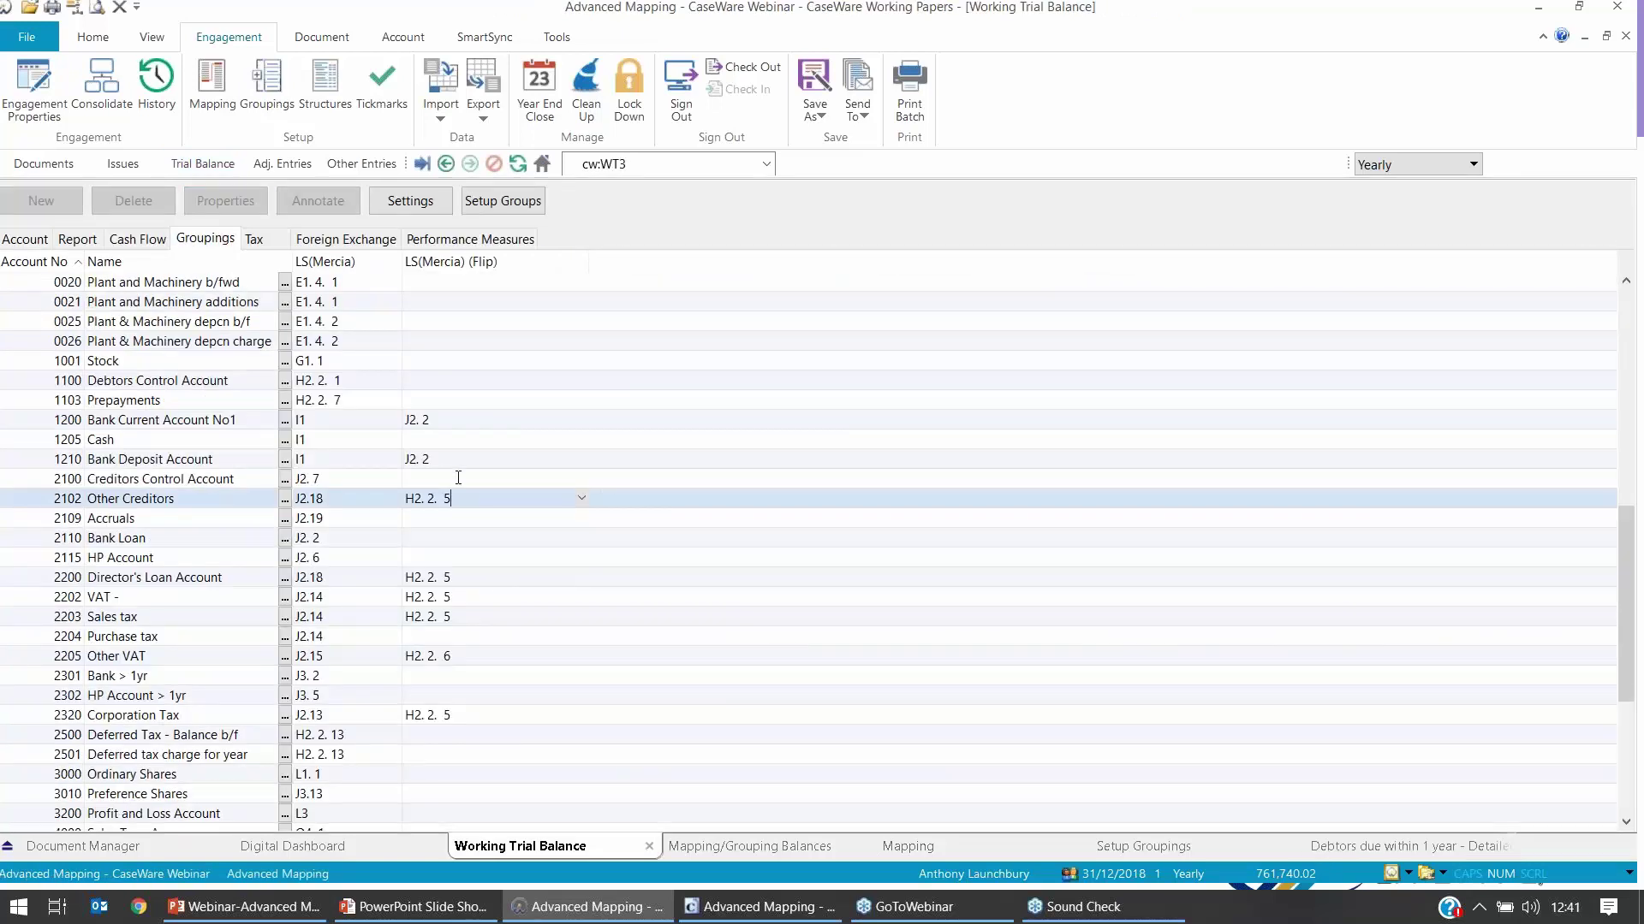
# Step: Open the J2D Creditors due within 1 year detailed lead schedule from the Mercia working papers in the document manager
pyautogui.click(427, 635)
pyautogui.click(385, 636)
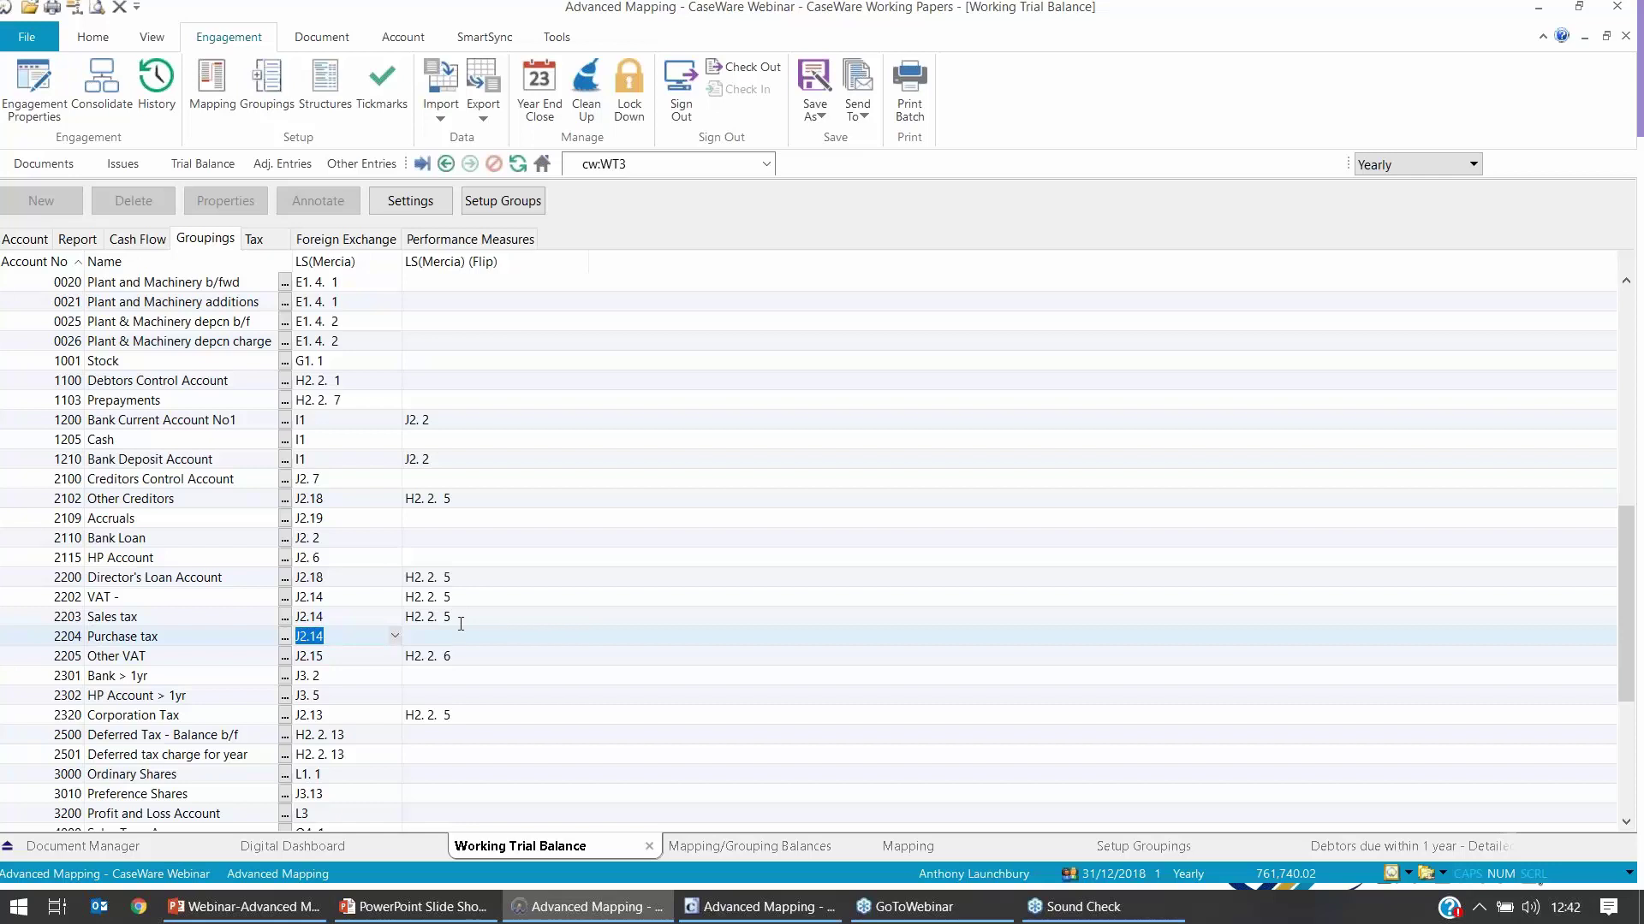
pyautogui.click(144, 852)
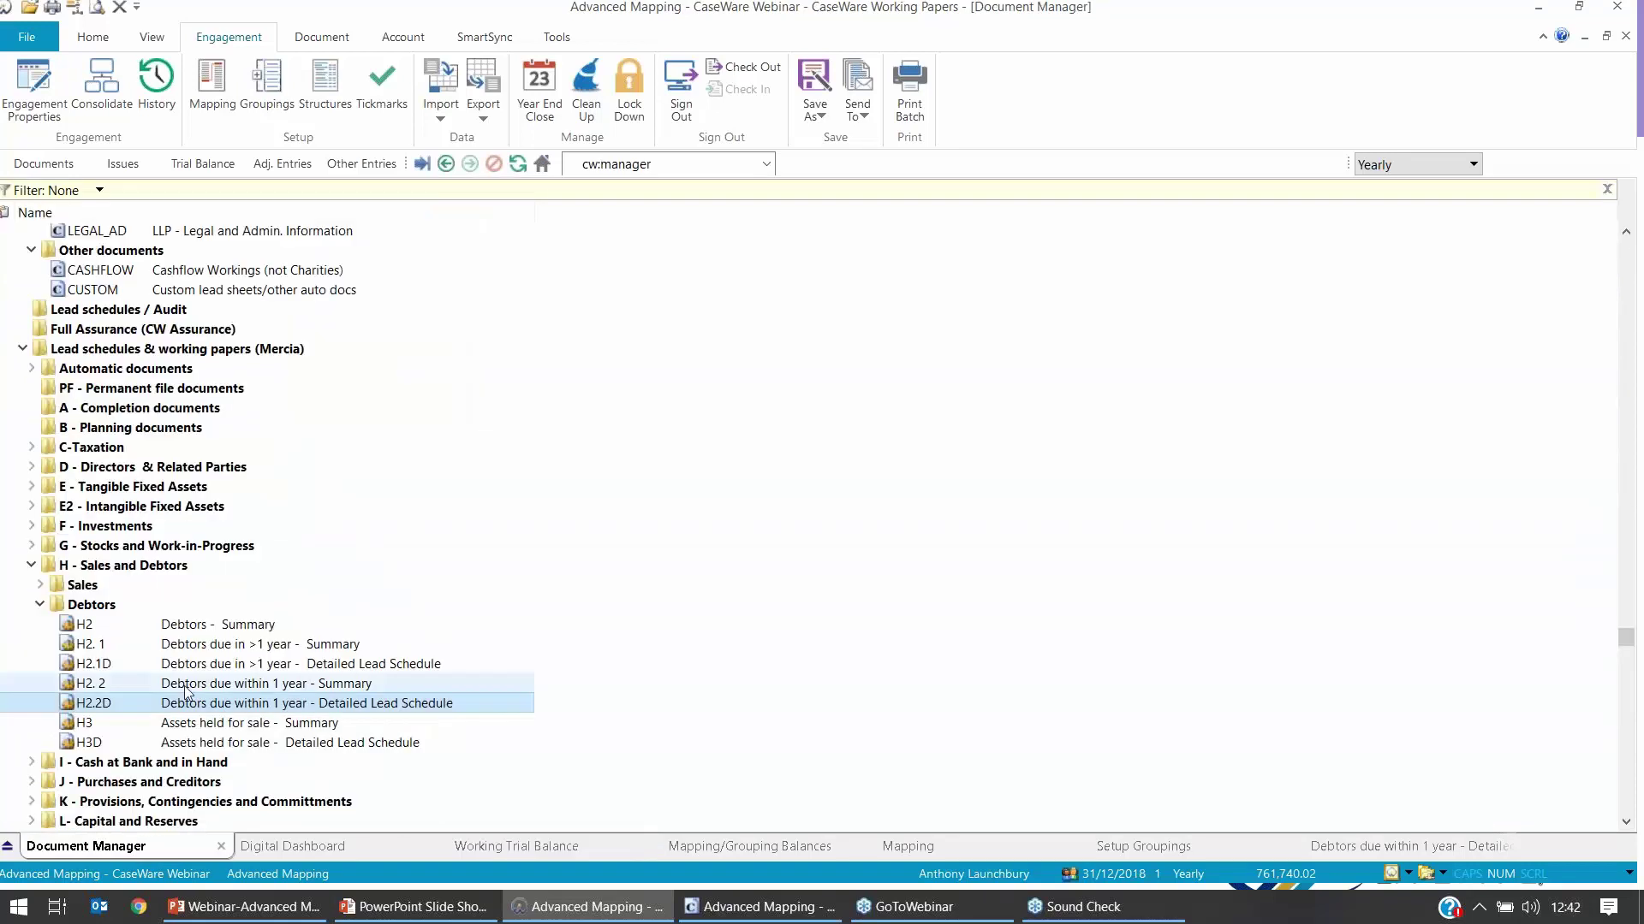
pyautogui.scroll(-1, 186, 690)
pyautogui.click(31, 663)
pyautogui.click(40, 703)
pyautogui.scroll(-2, 49, 711)
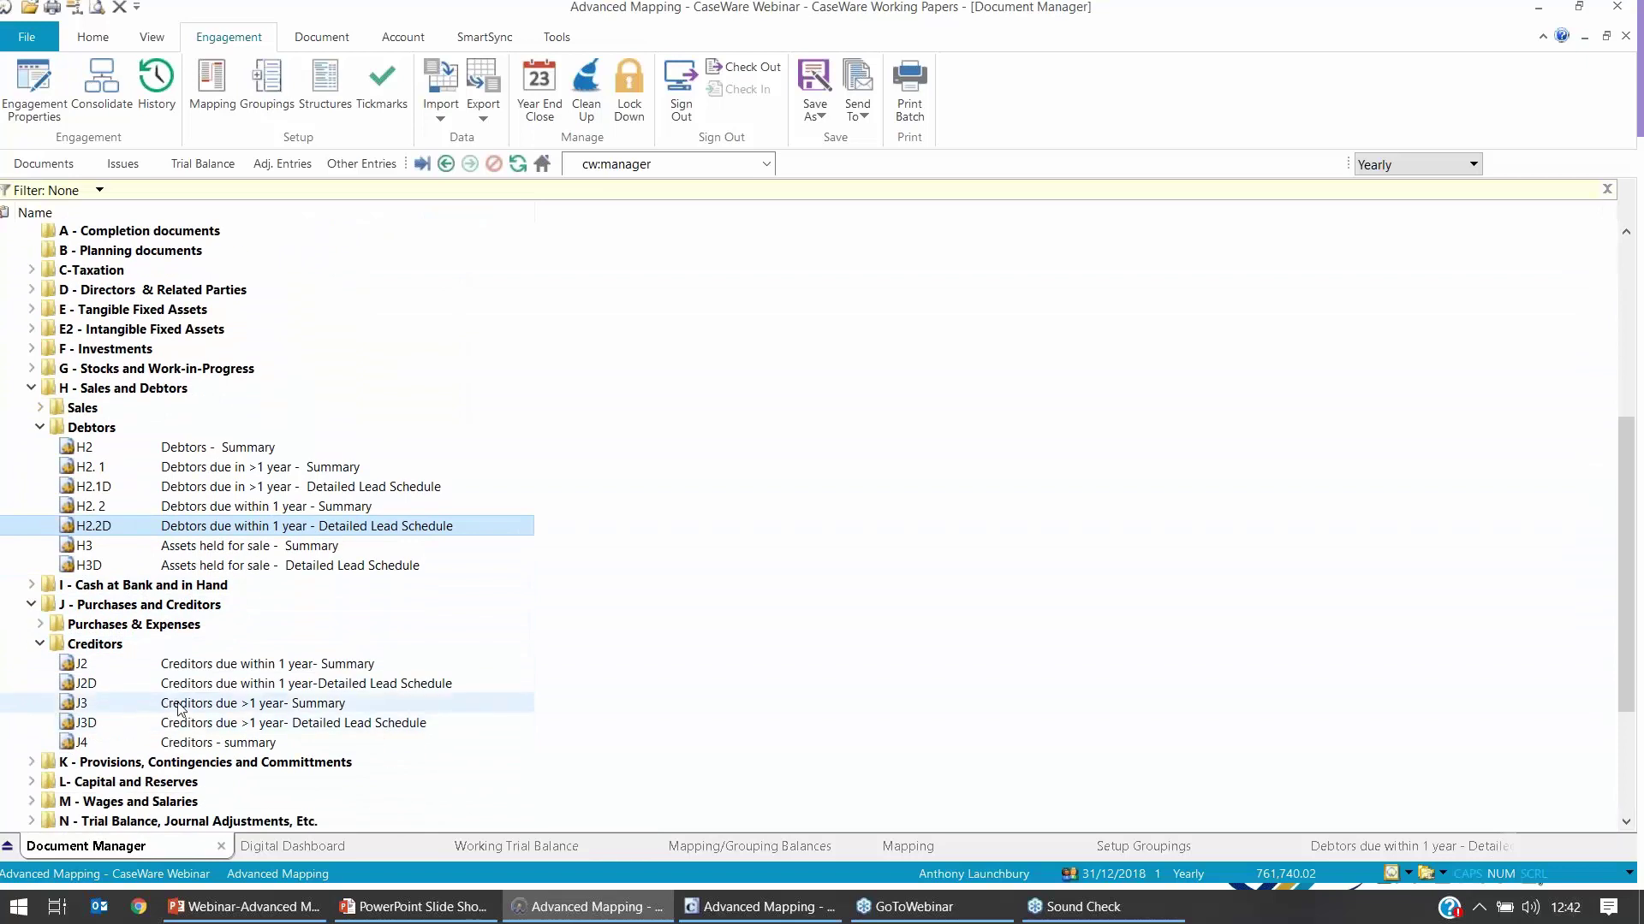
pyautogui.doubleClick(197, 687)
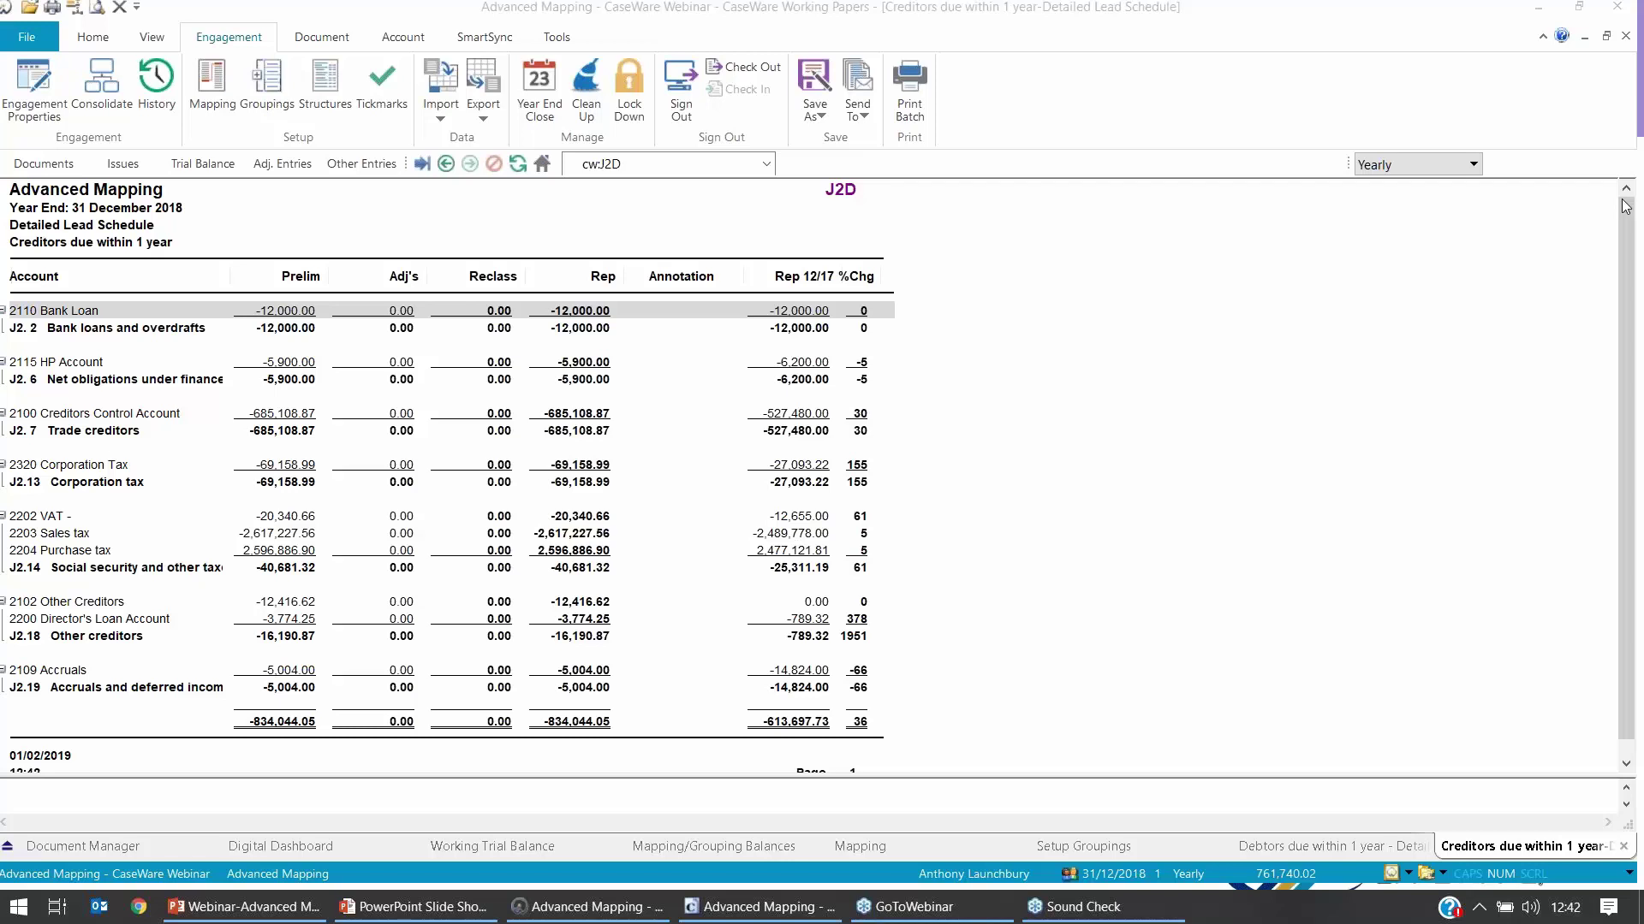
pyautogui.hotkey('alt', 'Tab')
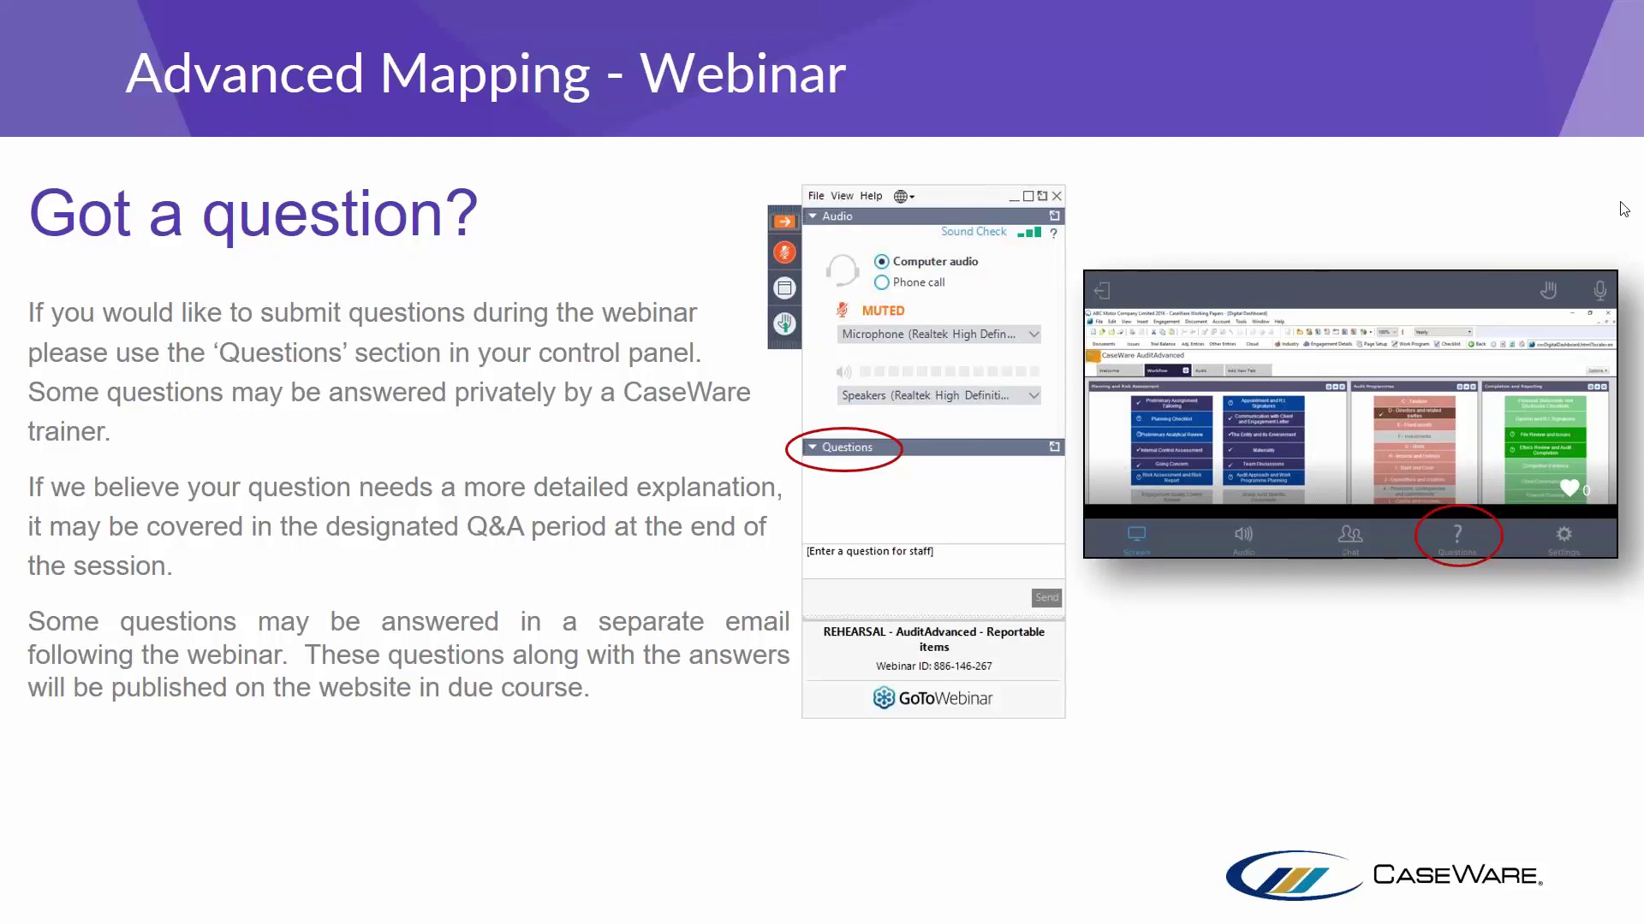
pyautogui.hotkey('alt', 'Tab')
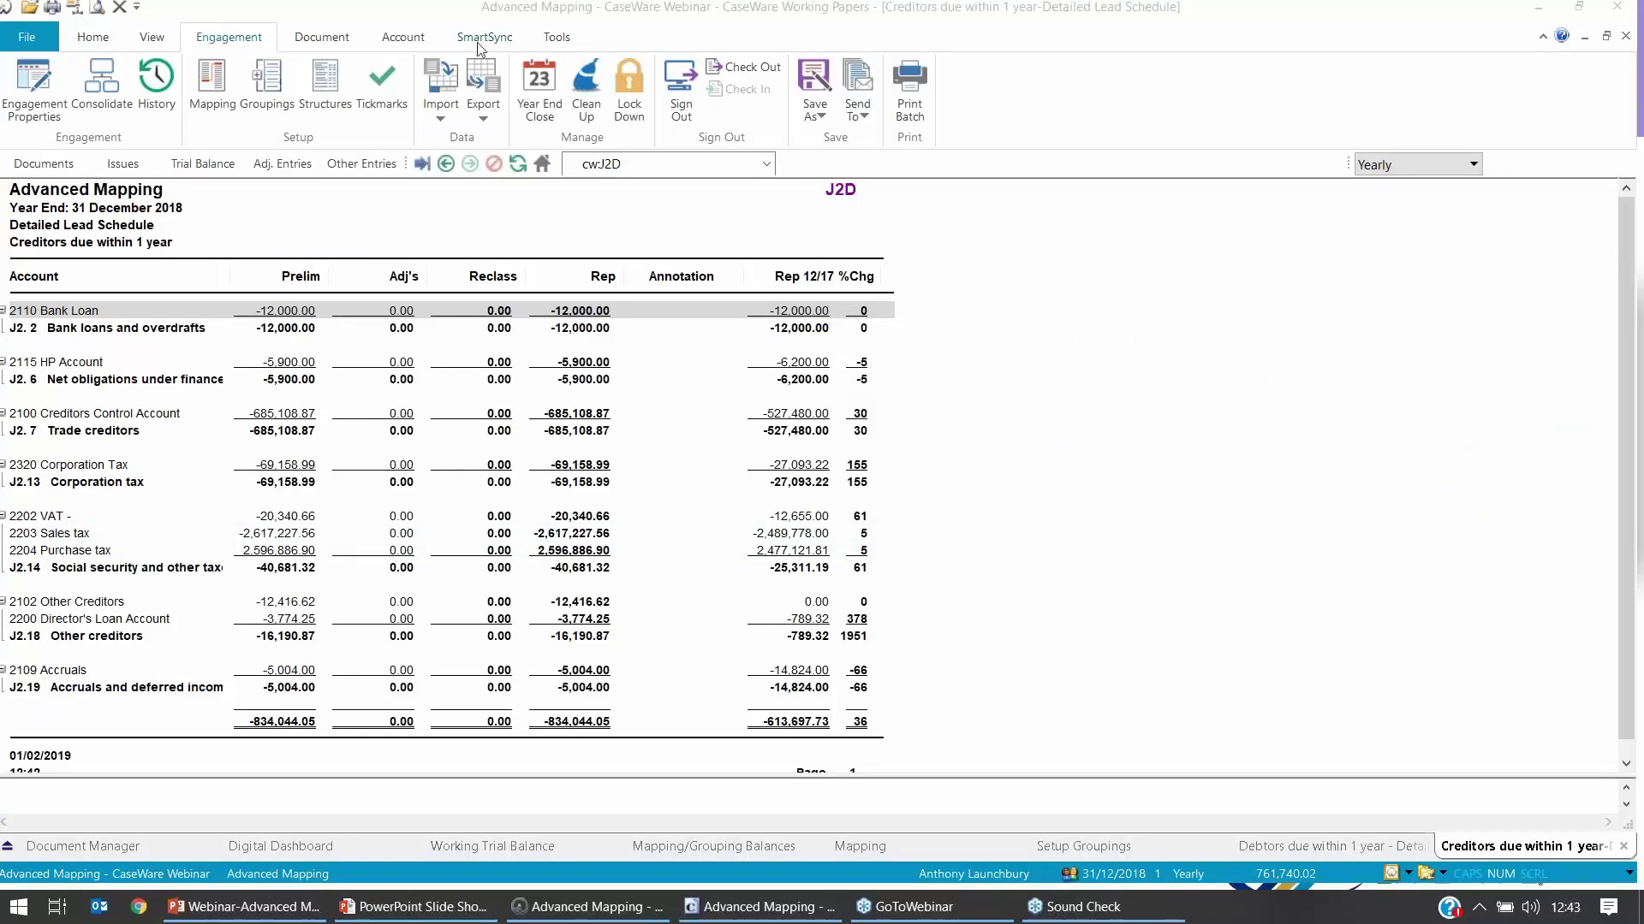
# Step: Review the accounts without a flip mapping in the flip view of the mapping assignment, and close it
pyautogui.click(410, 39)
pyautogui.click(444, 118)
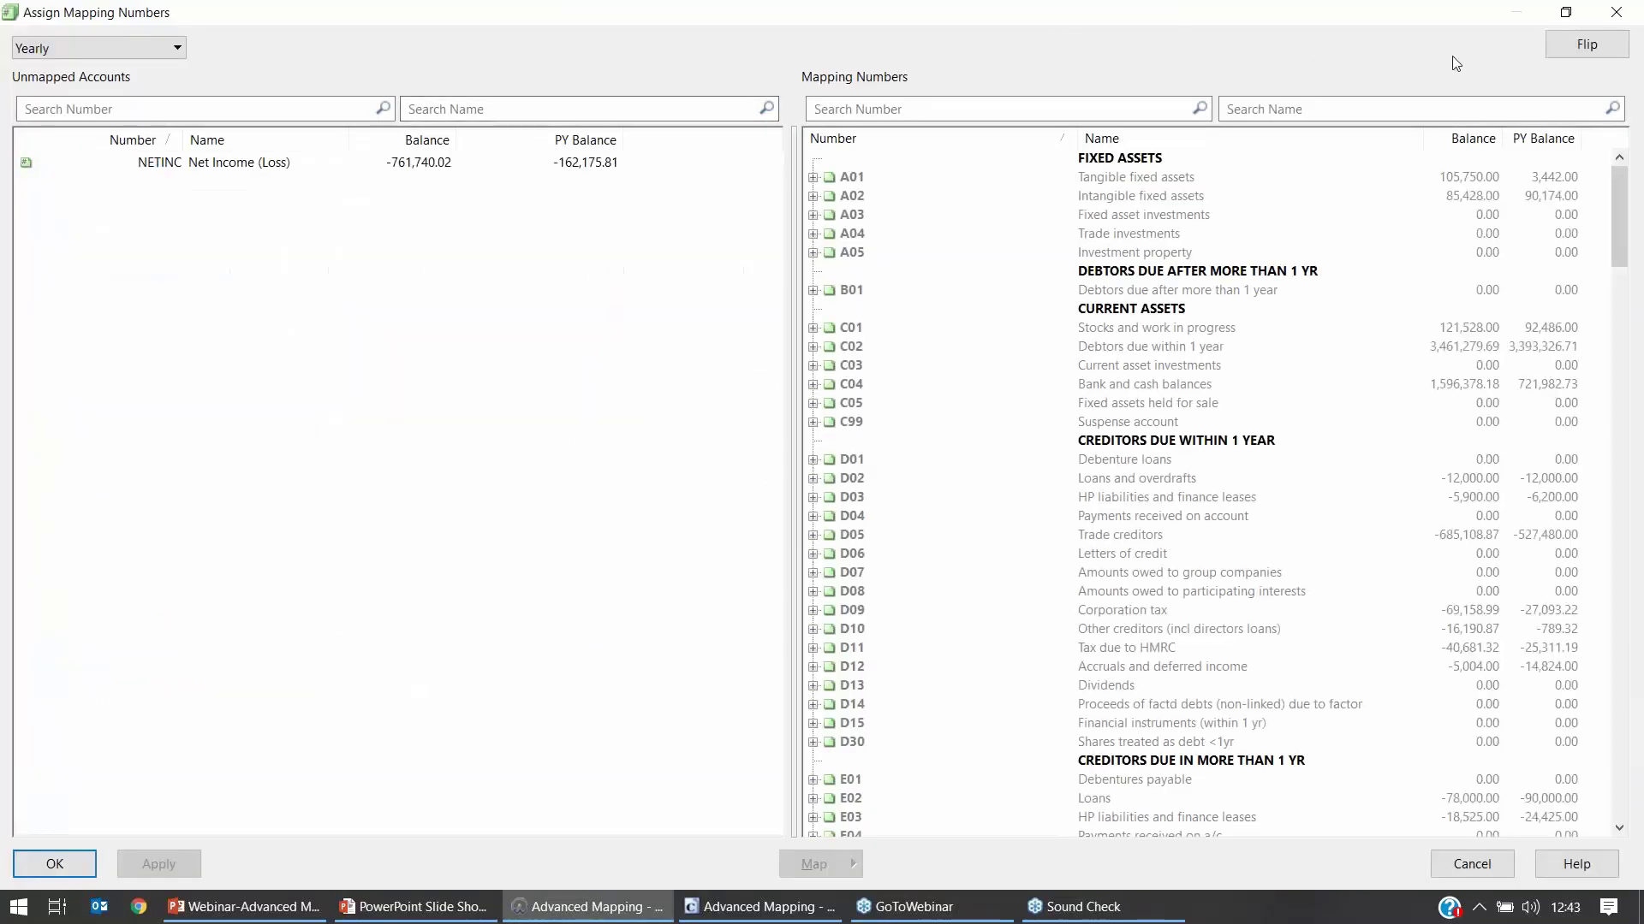
pyautogui.click(1573, 49)
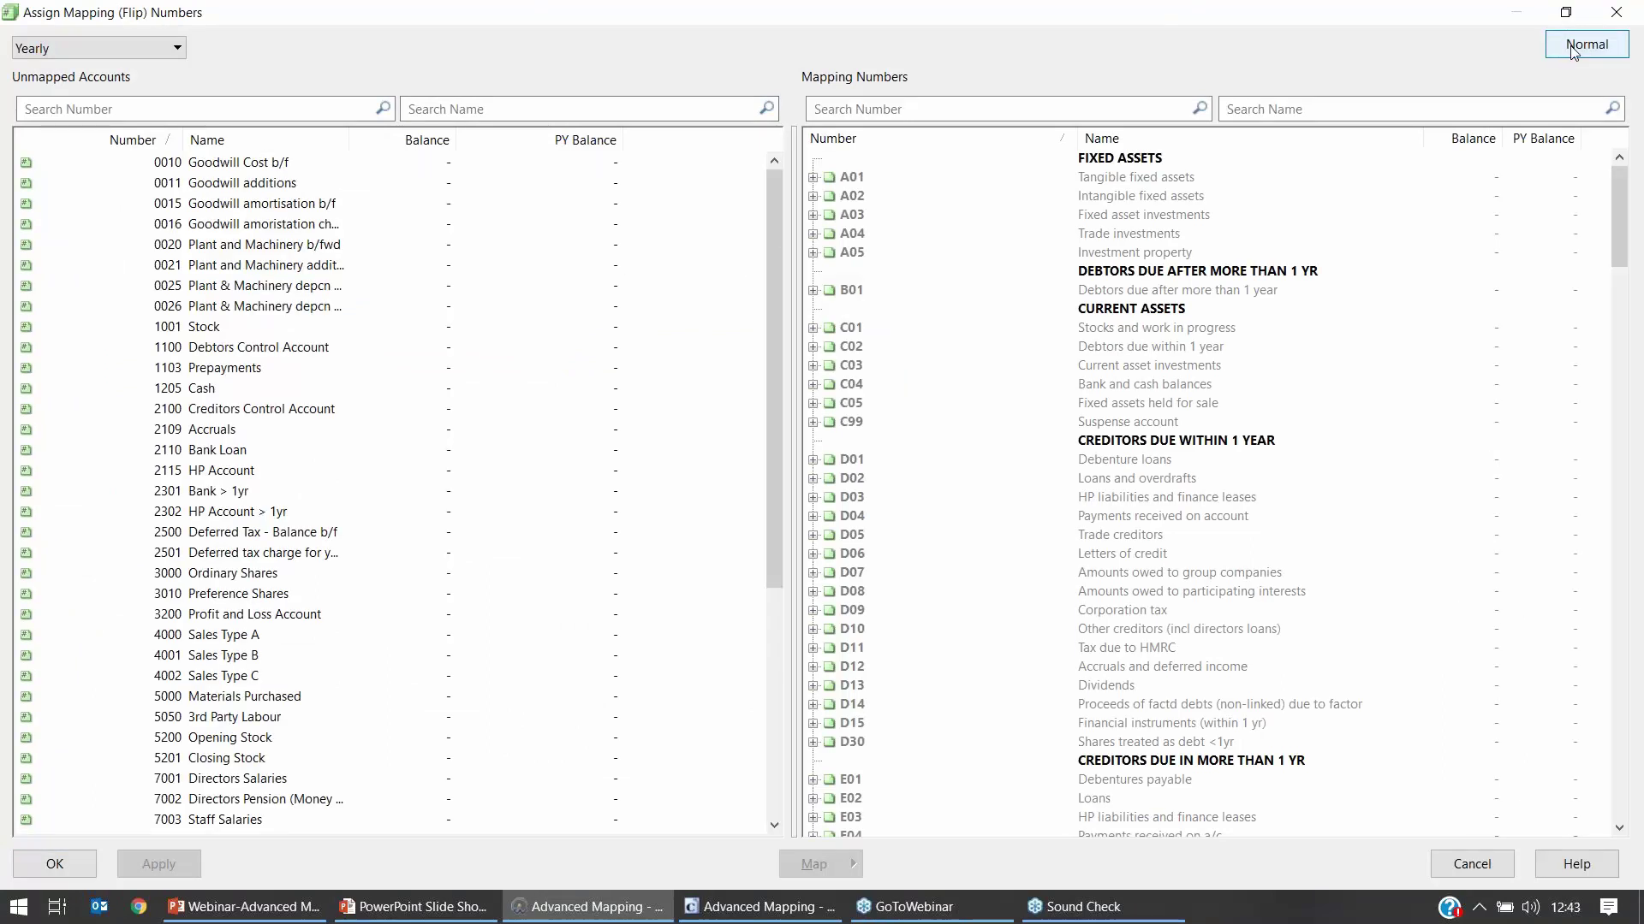
pyautogui.scroll(-6, 124, 764)
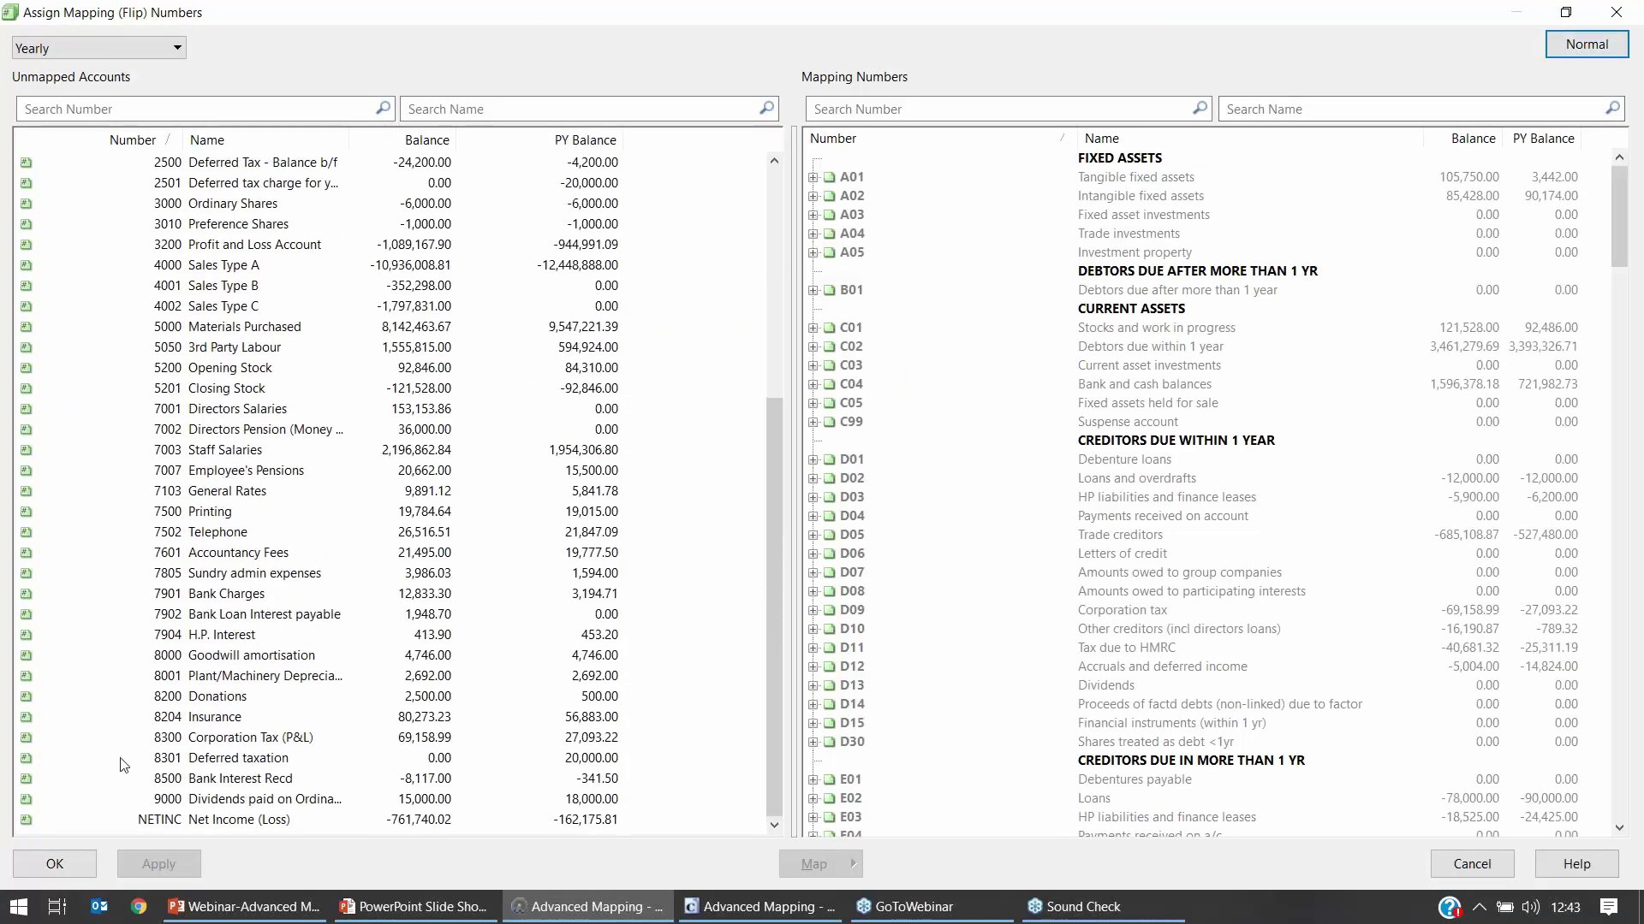
pyautogui.click(53, 867)
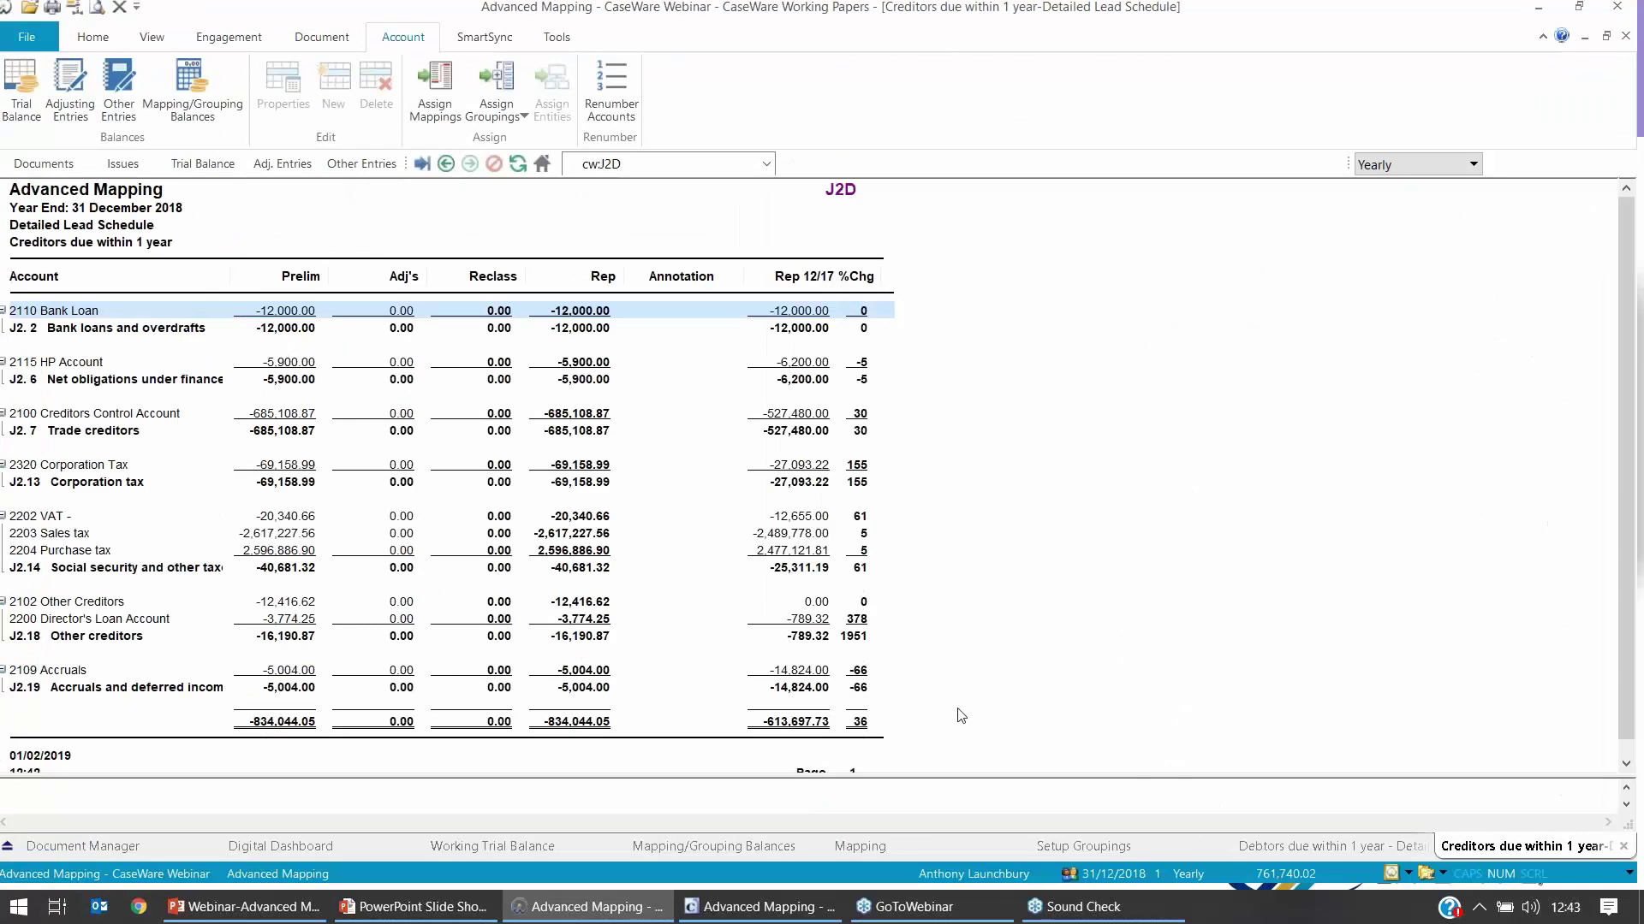
# Step: Group the working trial balance by Map No (Flip) in descending order and expand all flip number groups
pyautogui.click(186, 163)
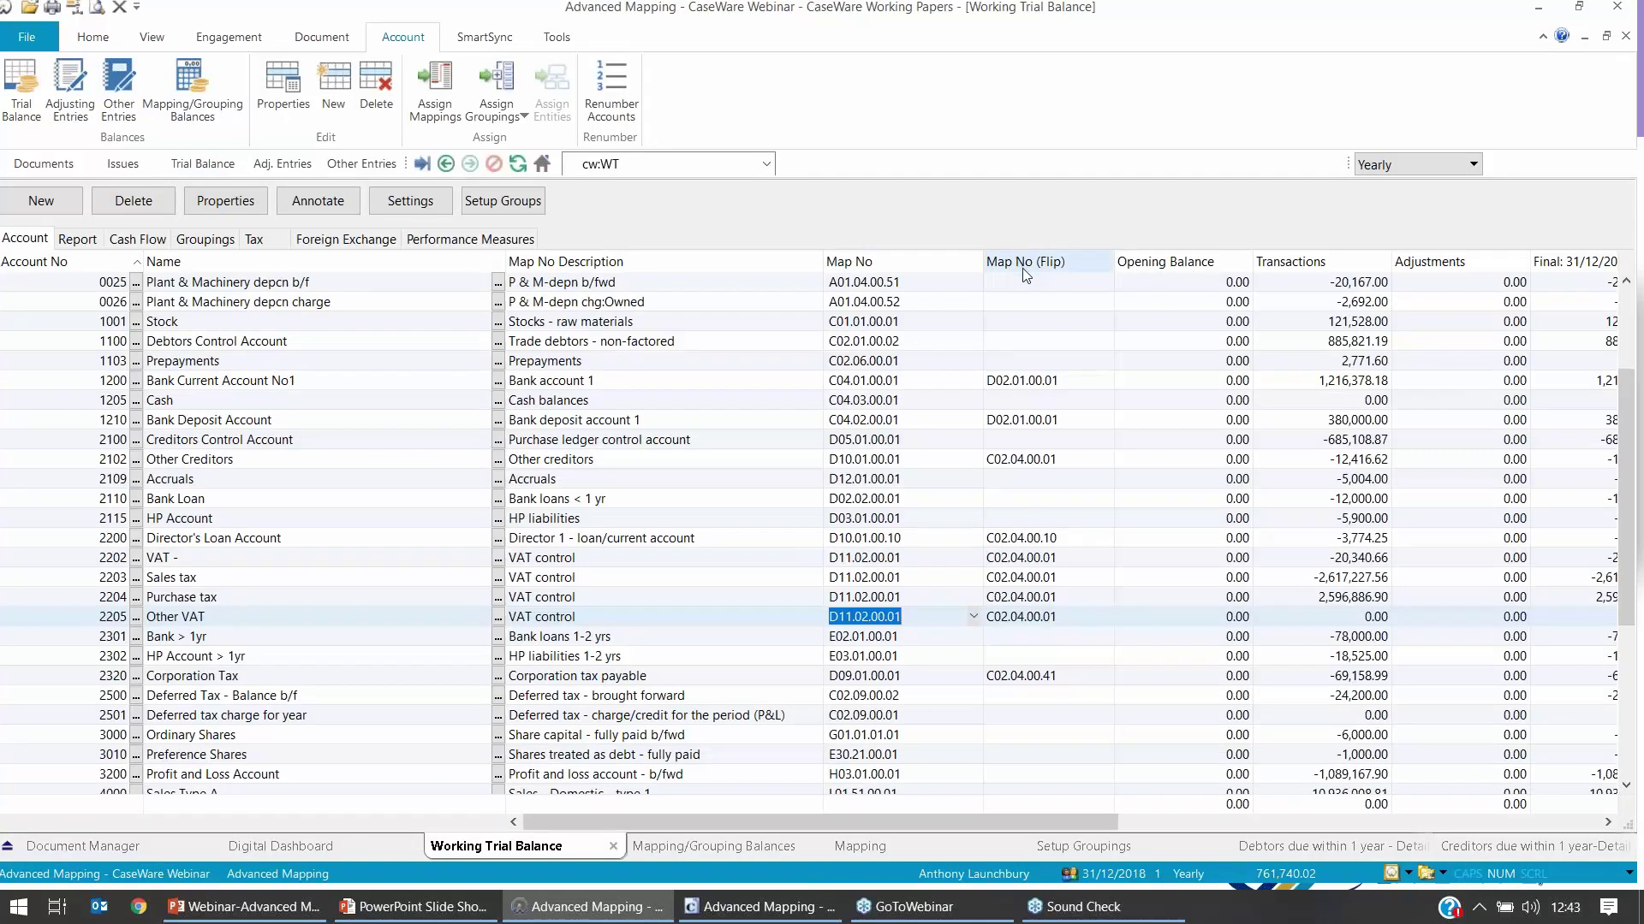
pyautogui.click(1034, 263)
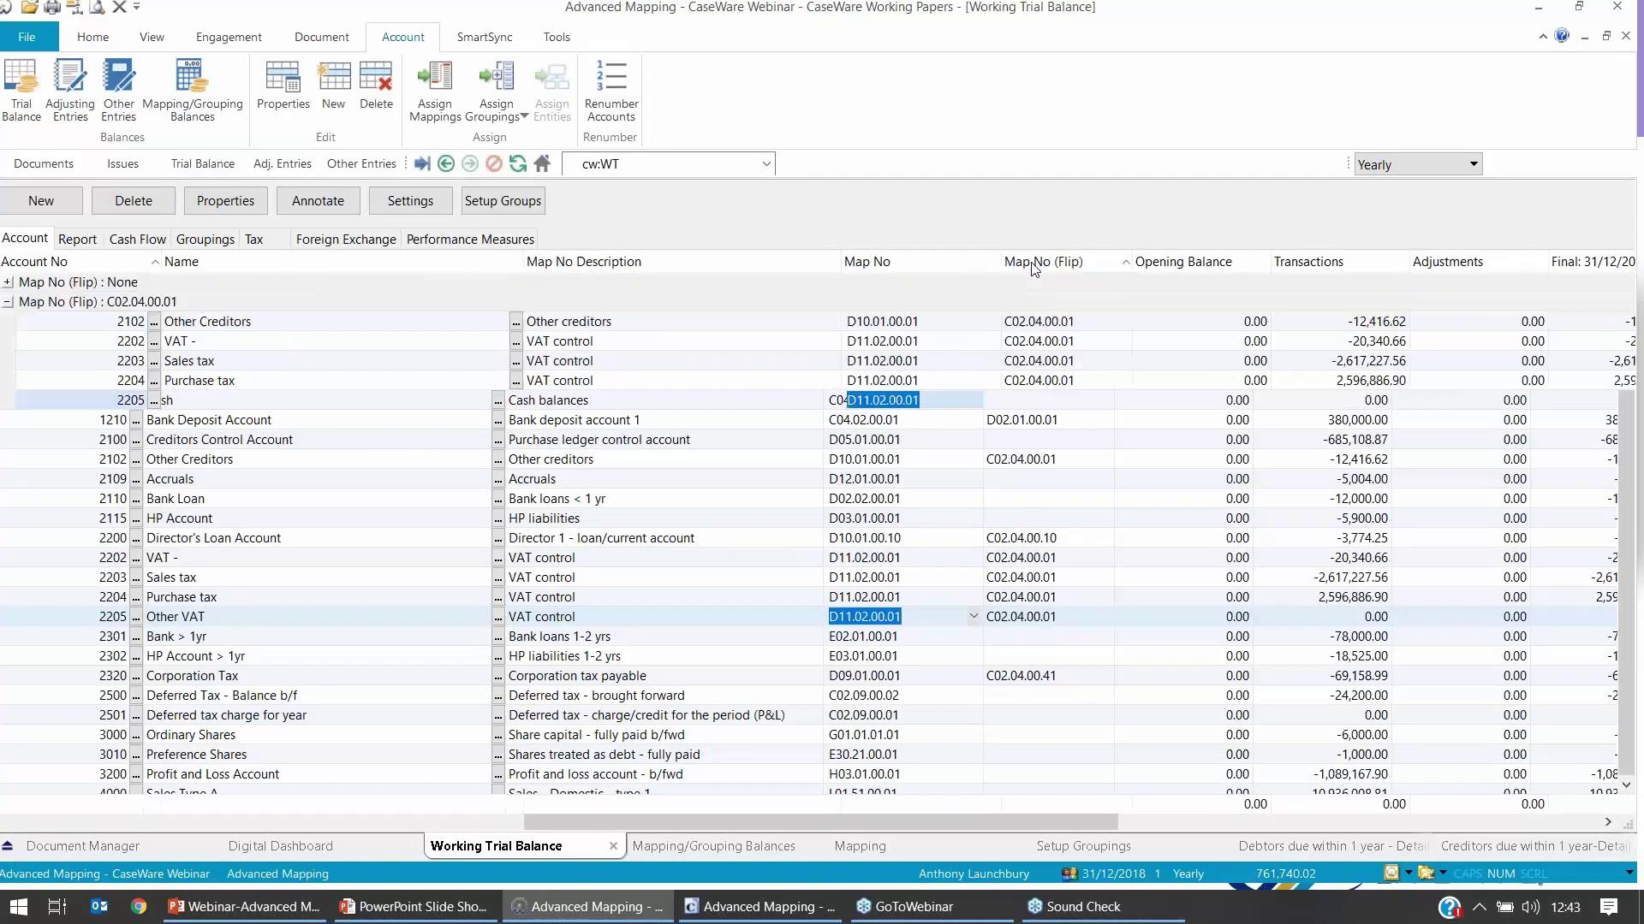
pyautogui.click(1033, 262)
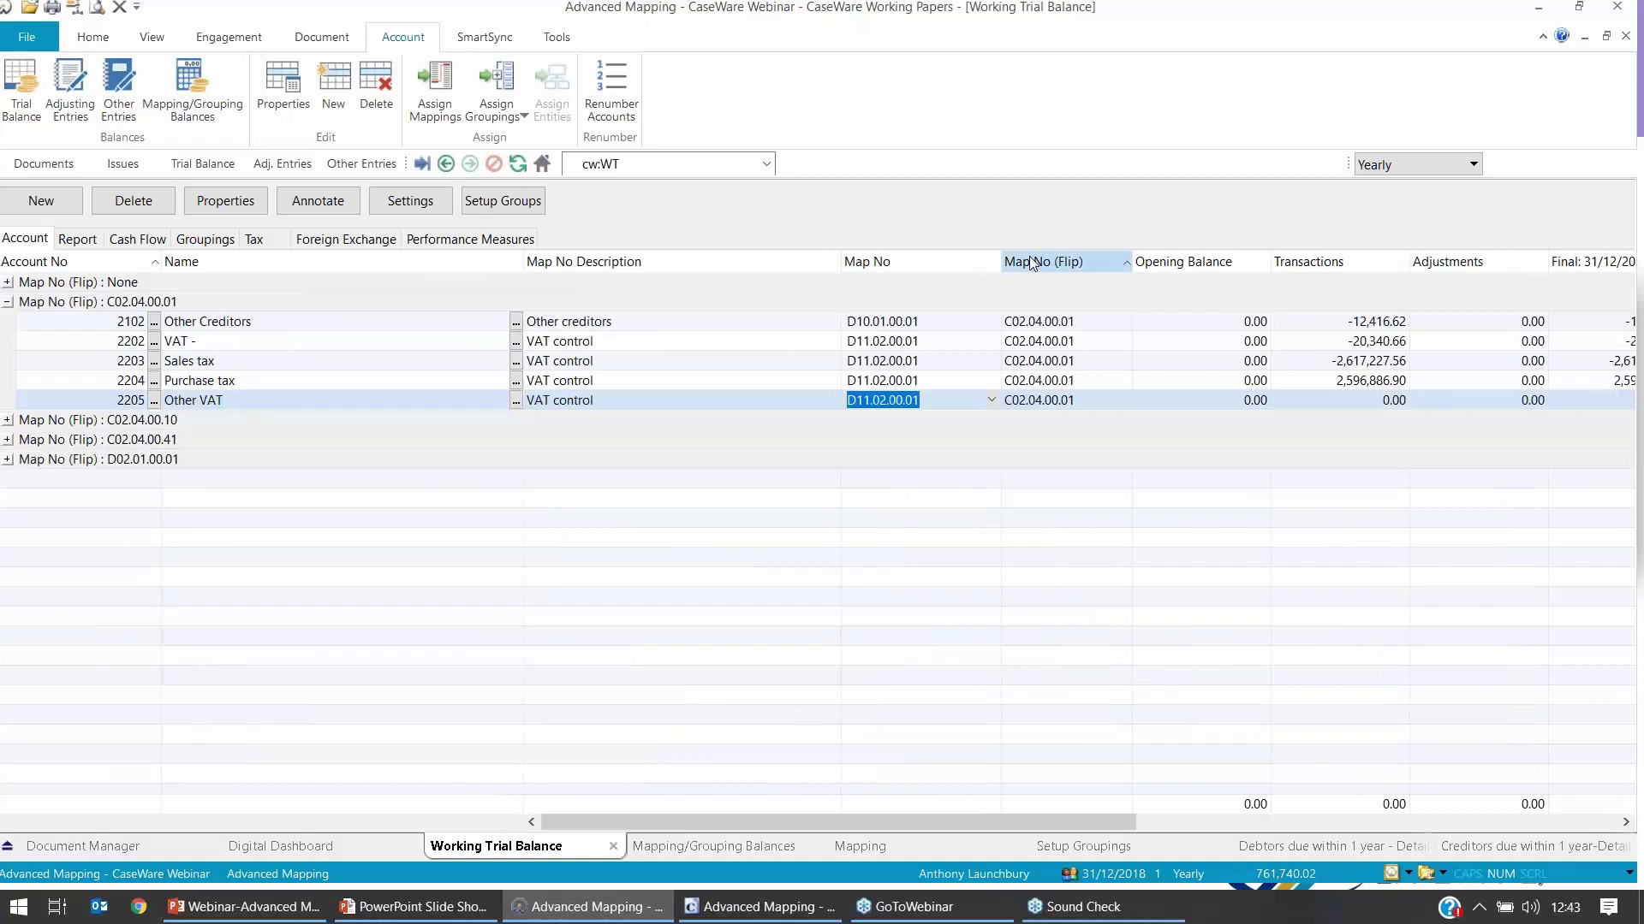
pyautogui.click(8, 283)
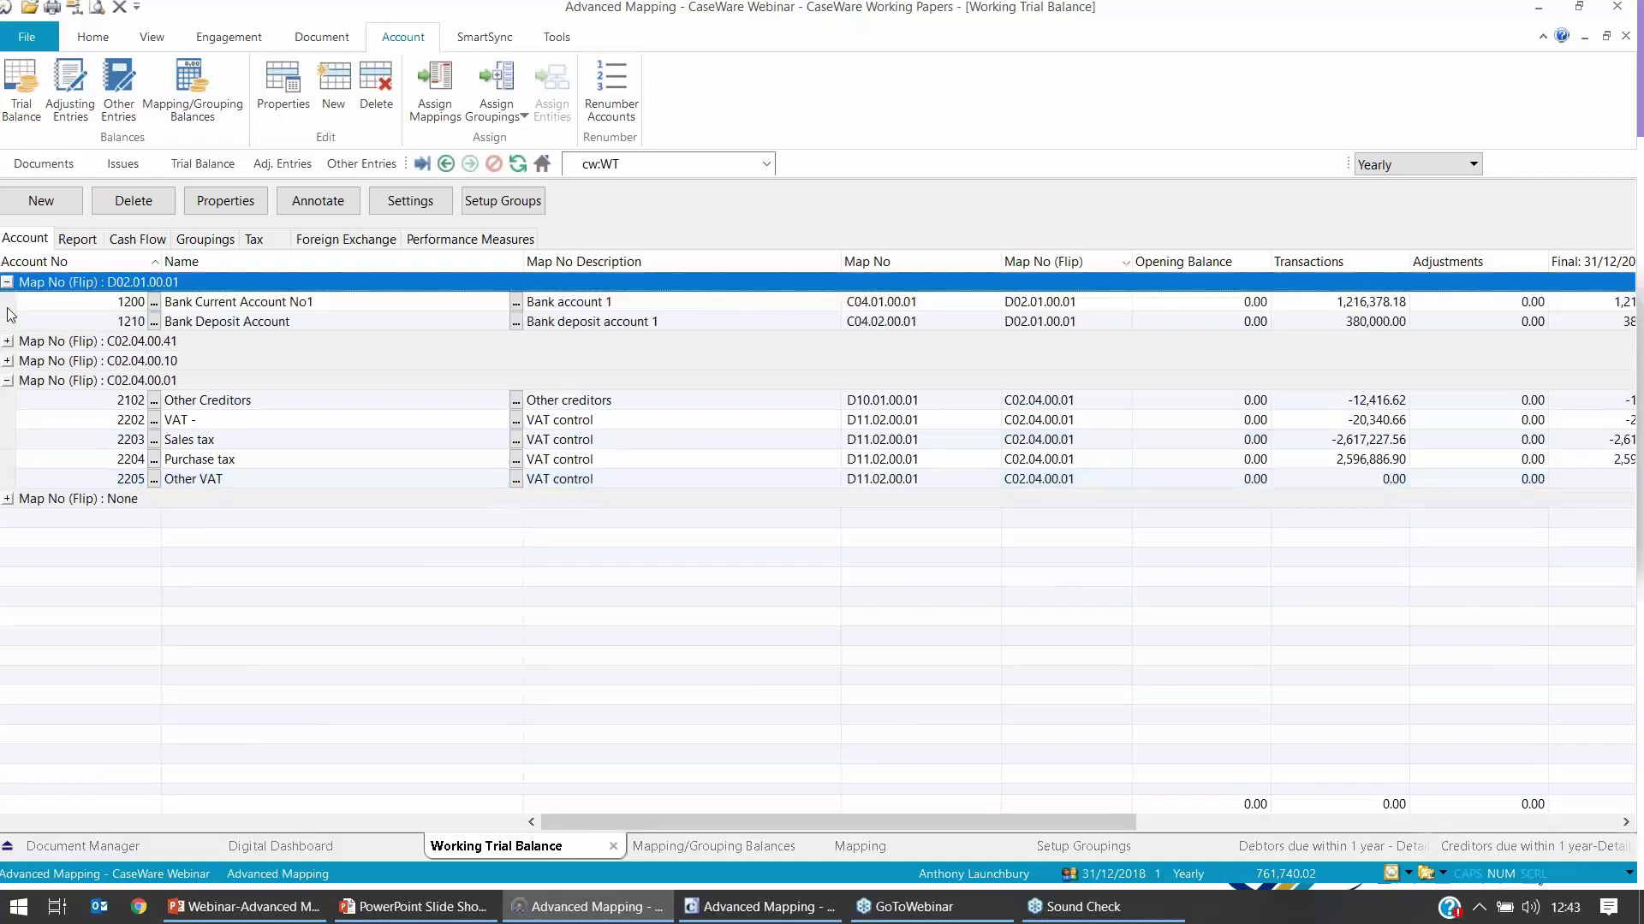
pyautogui.click(8, 341)
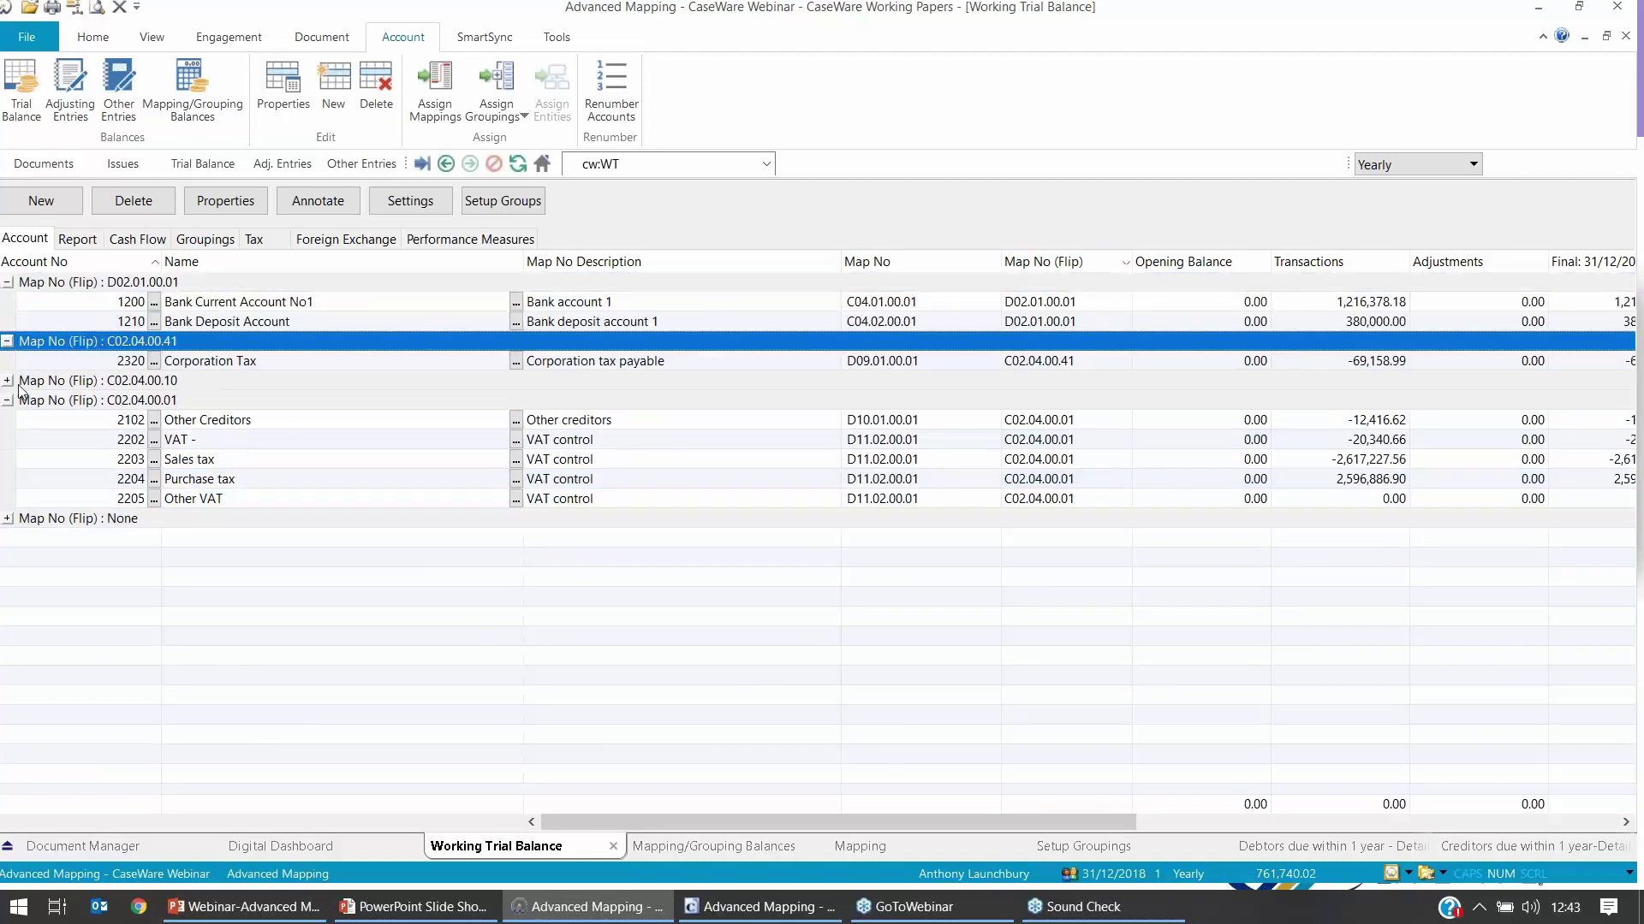
pyautogui.click(8, 381)
pyautogui.click(10, 539)
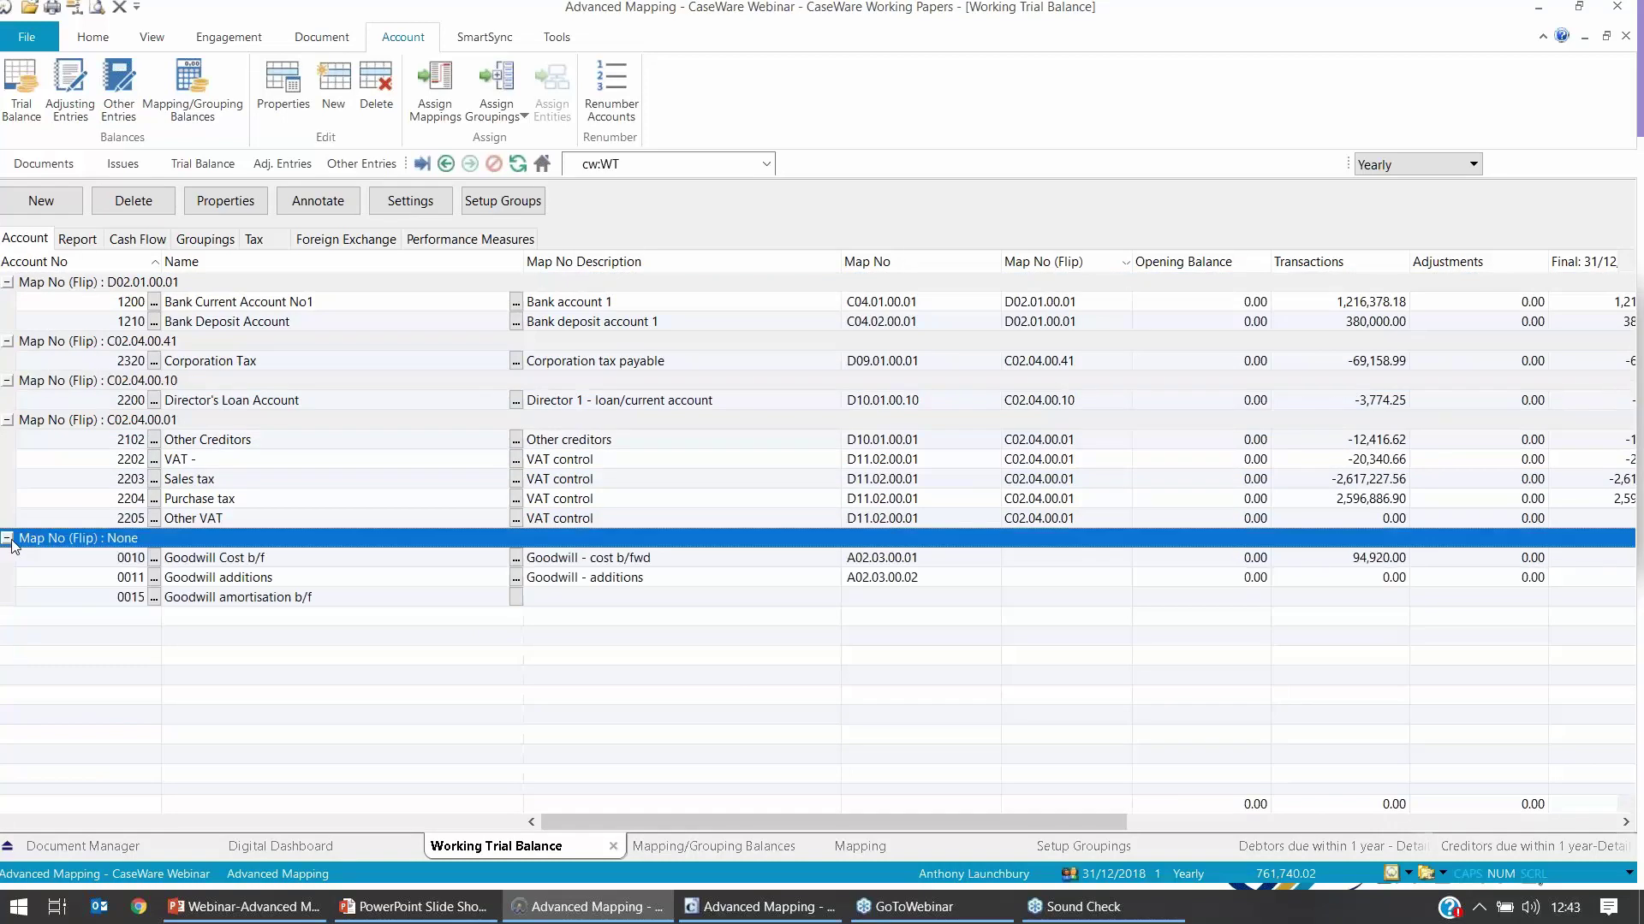
# Step: Highlight the blank Map No (Flip) cells of the accounts in the None group
pyautogui.scroll(-3, 1029, 448)
pyautogui.click(1073, 443)
pyautogui.moveTo(1055, 380); pyautogui.dragTo(1088, 894)
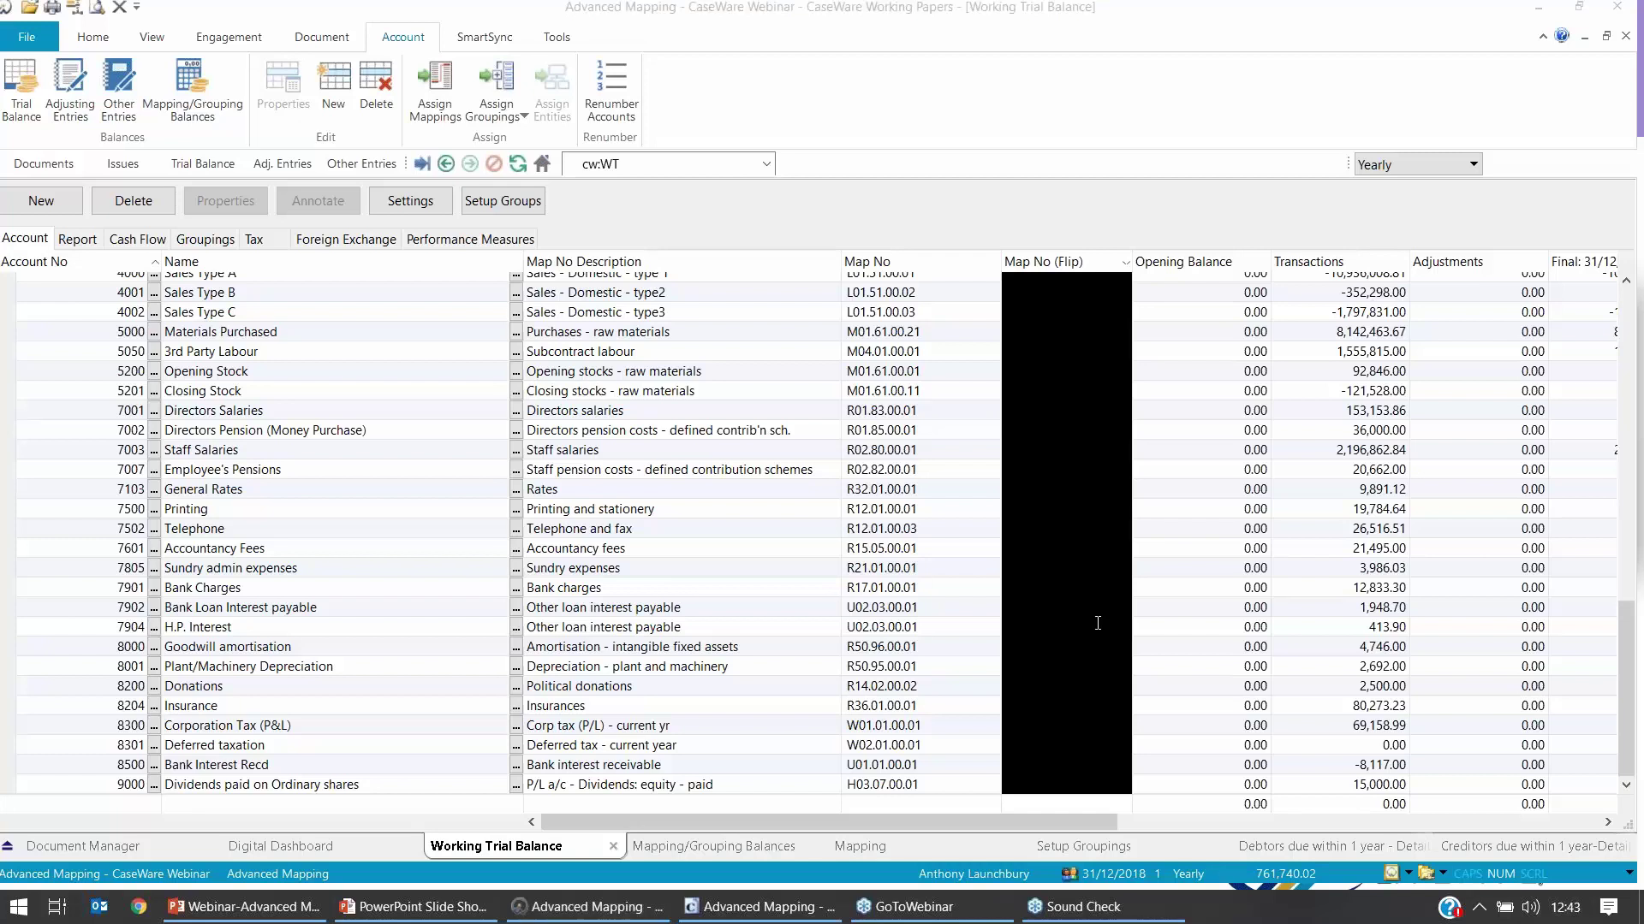
pyautogui.click(448, 912)
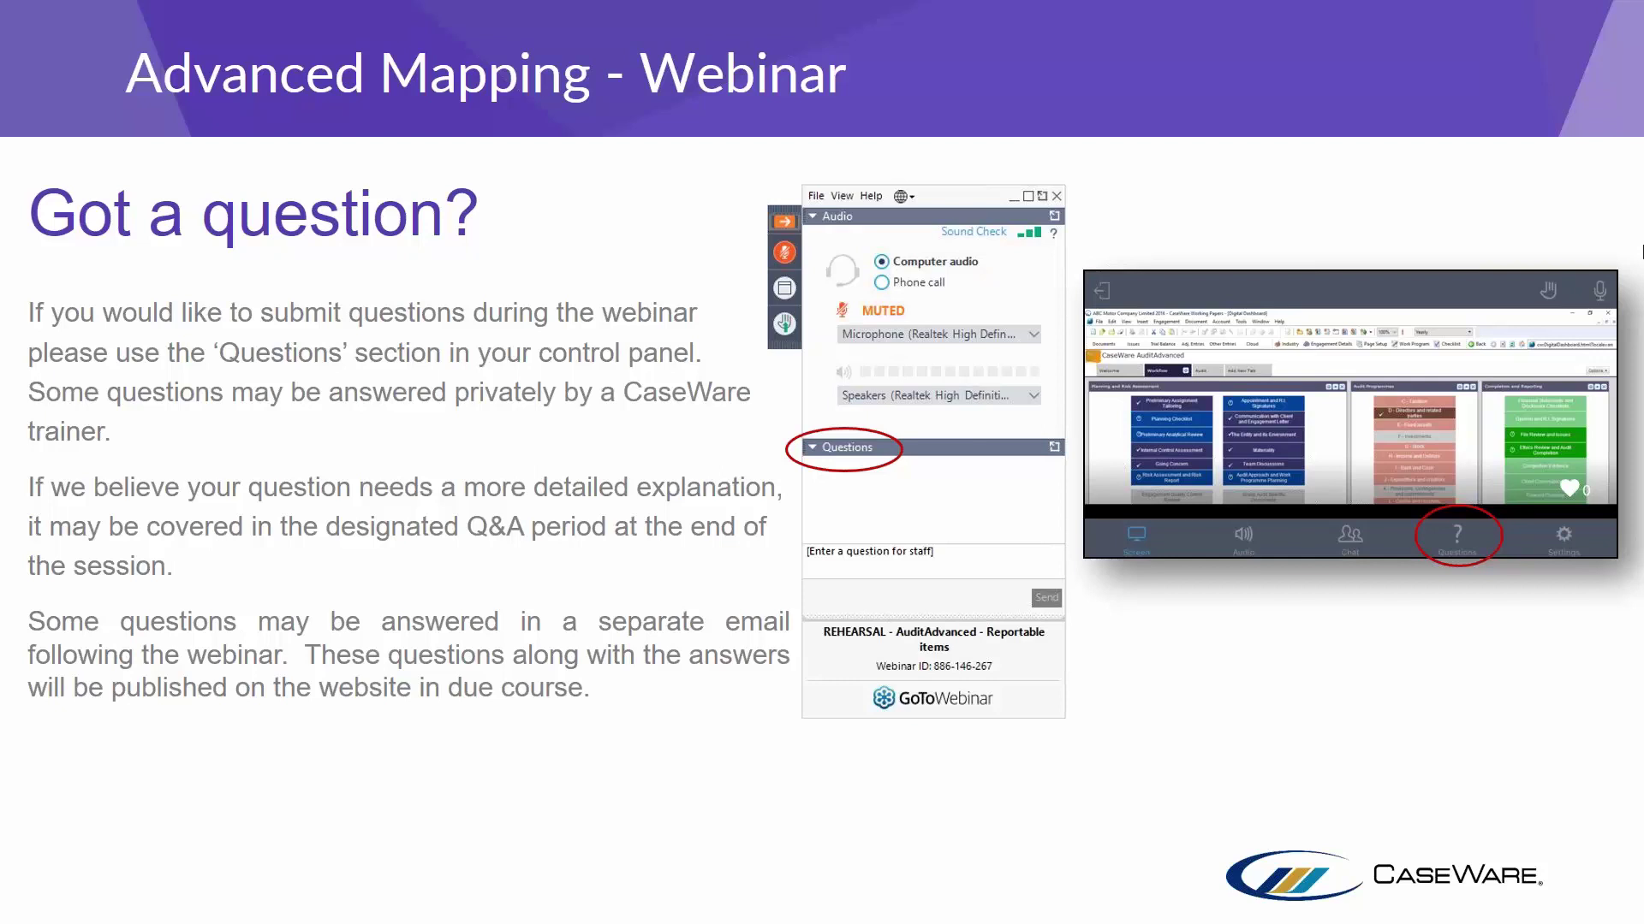
pyautogui.hotkey('alt', 'Tab')
# Step: Sort the working trial balance by account number in ascending order
pyautogui.scroll(5, 212, 612)
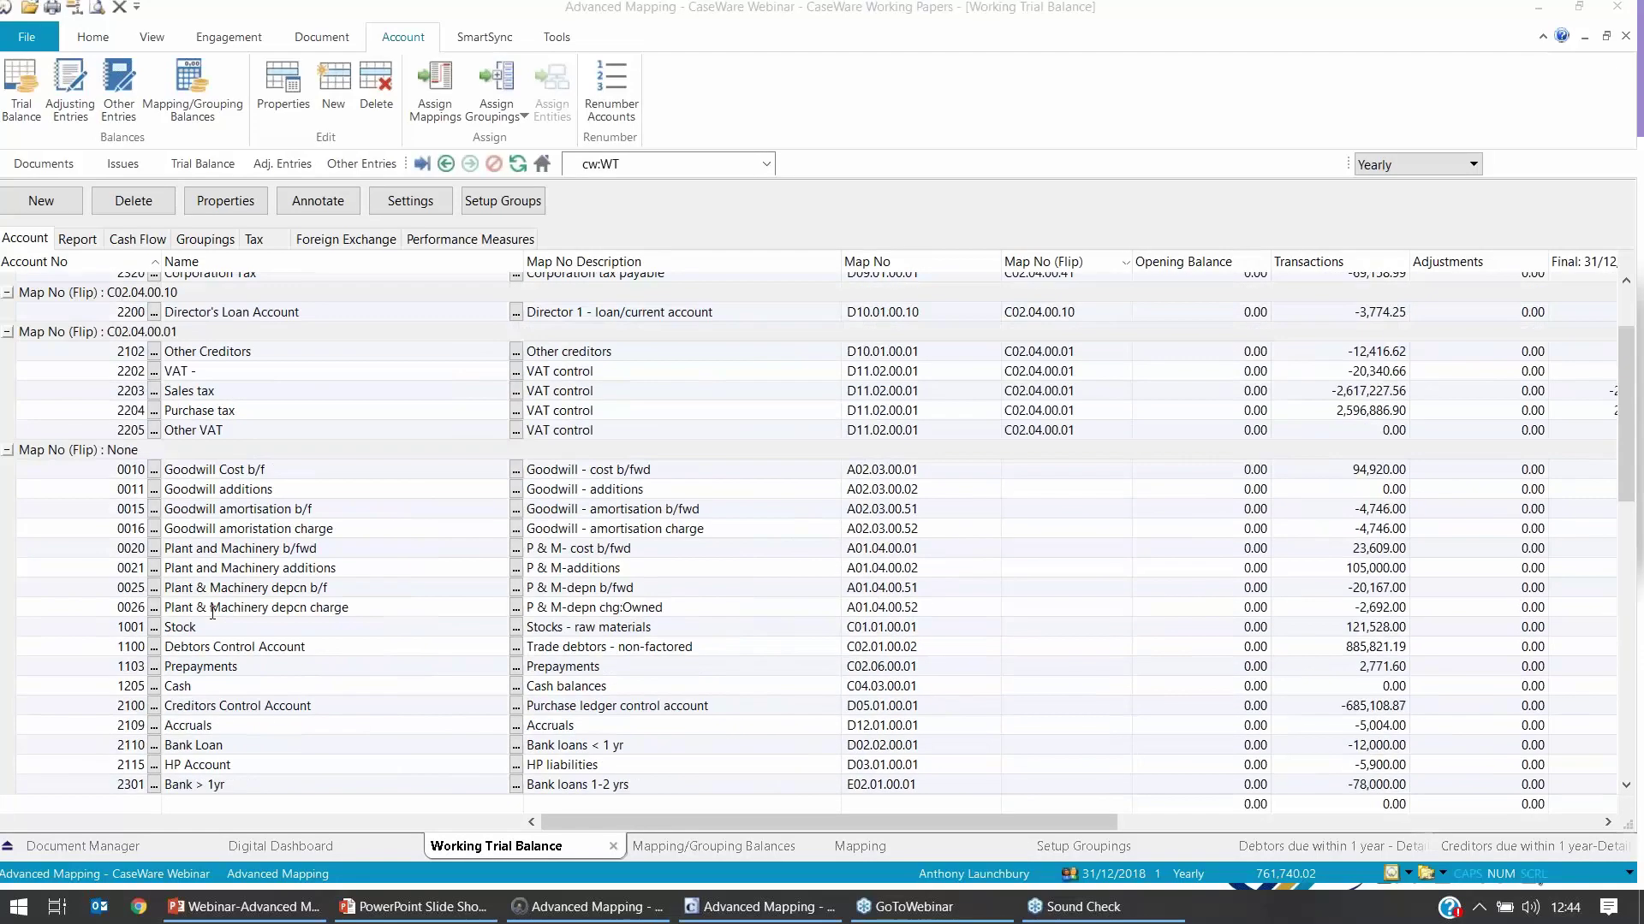
pyautogui.scroll(3, 212, 612)
pyautogui.click(38, 262)
pyautogui.scroll(10, 271, 424)
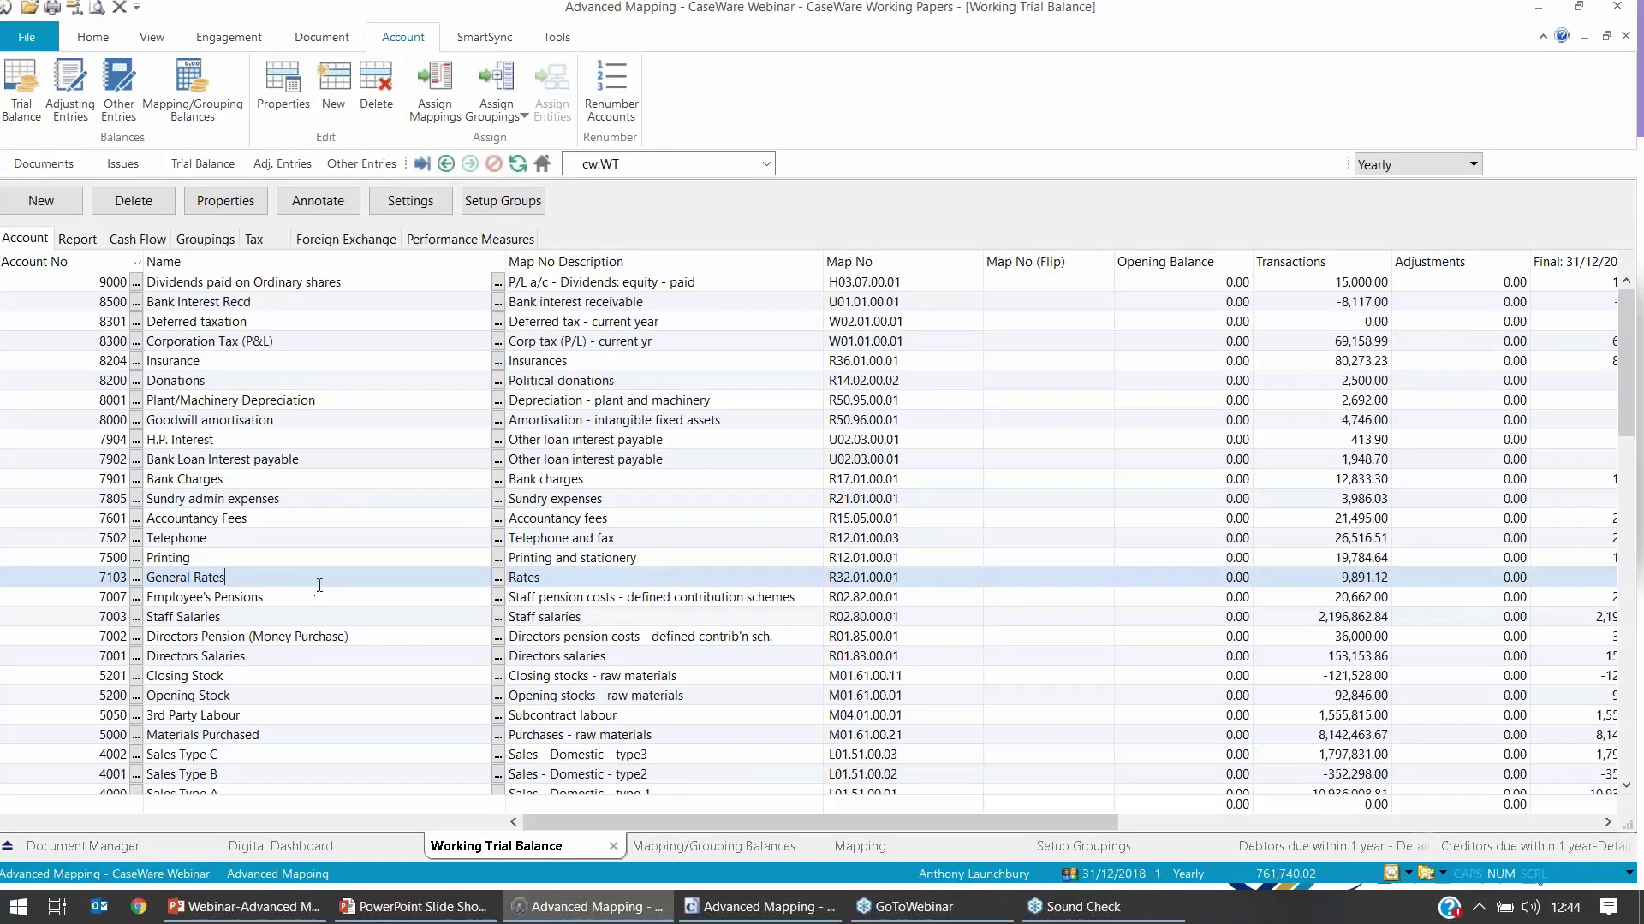
pyautogui.click(77, 261)
pyautogui.scroll(2, 196, 516)
pyautogui.scroll(7, 195, 516)
# Step: Rename account 2205 as Other Creditor in the working trial balance
pyautogui.click(197, 675)
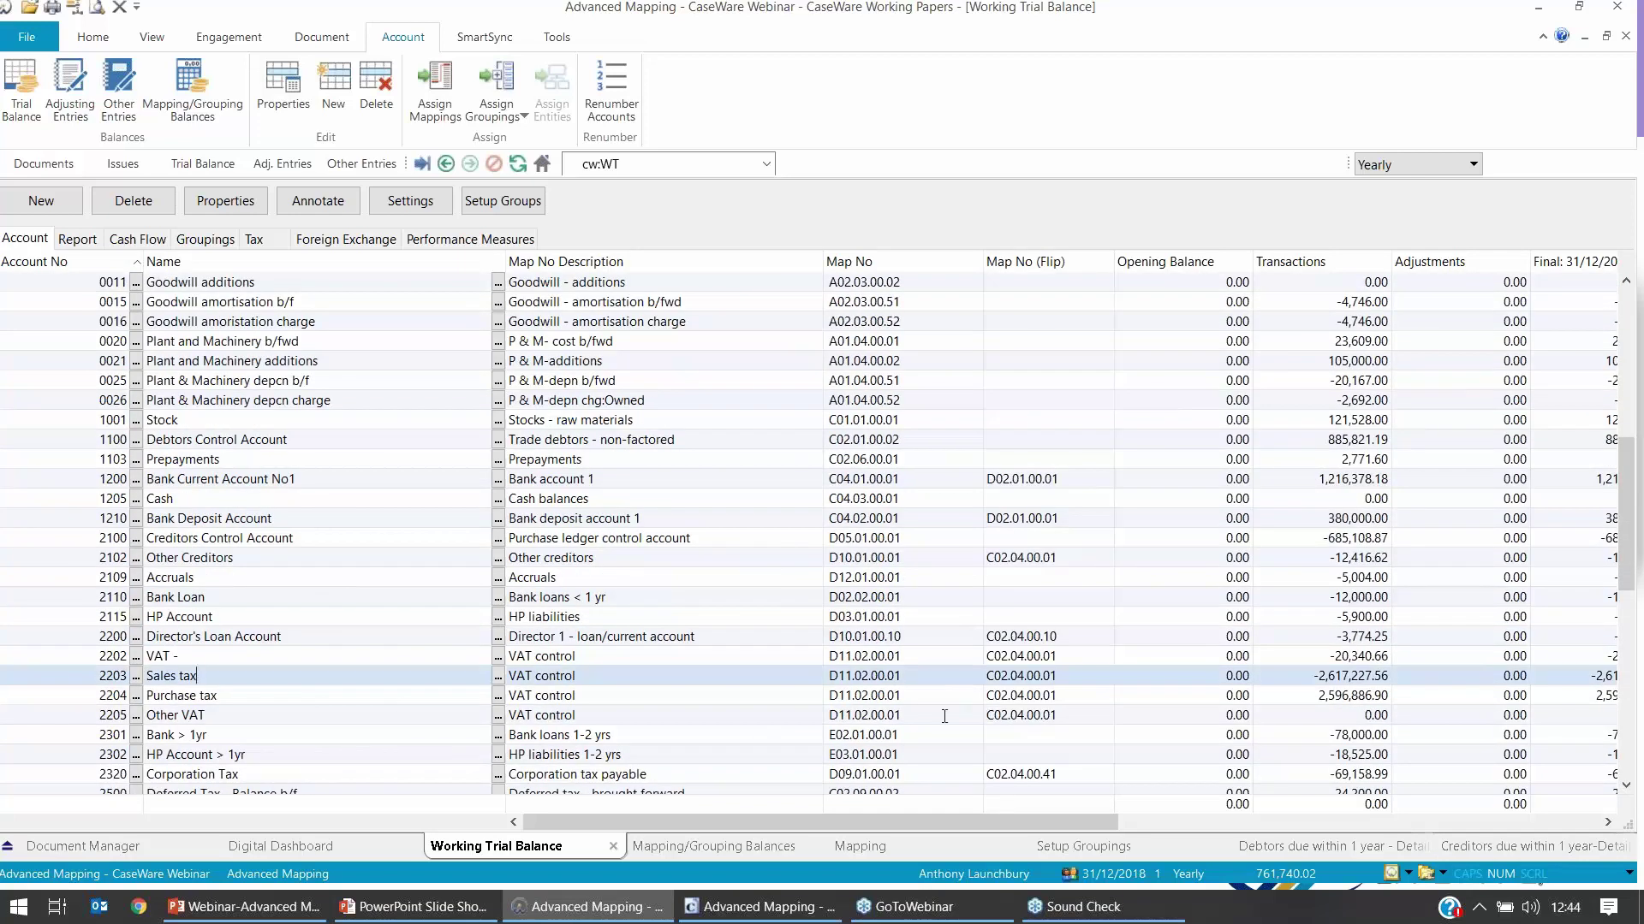
pyautogui.moveTo(856, 715); pyautogui.dragTo(186, 721)
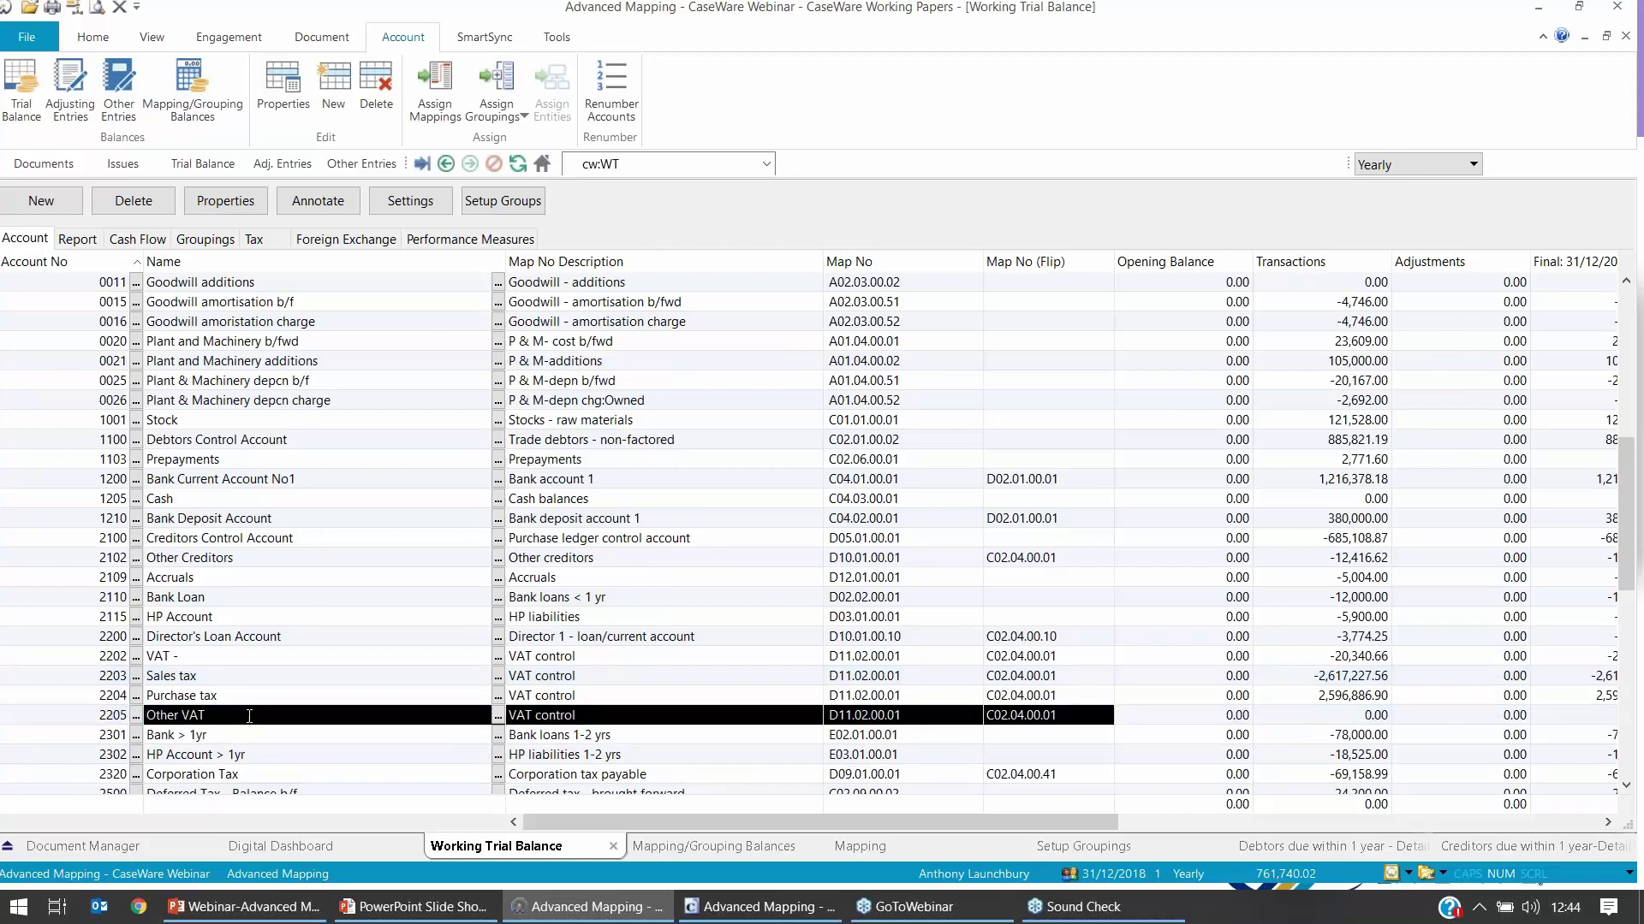
pyautogui.moveTo(204, 715); pyautogui.dragTo(182, 715)
pyautogui.write('Creditor')
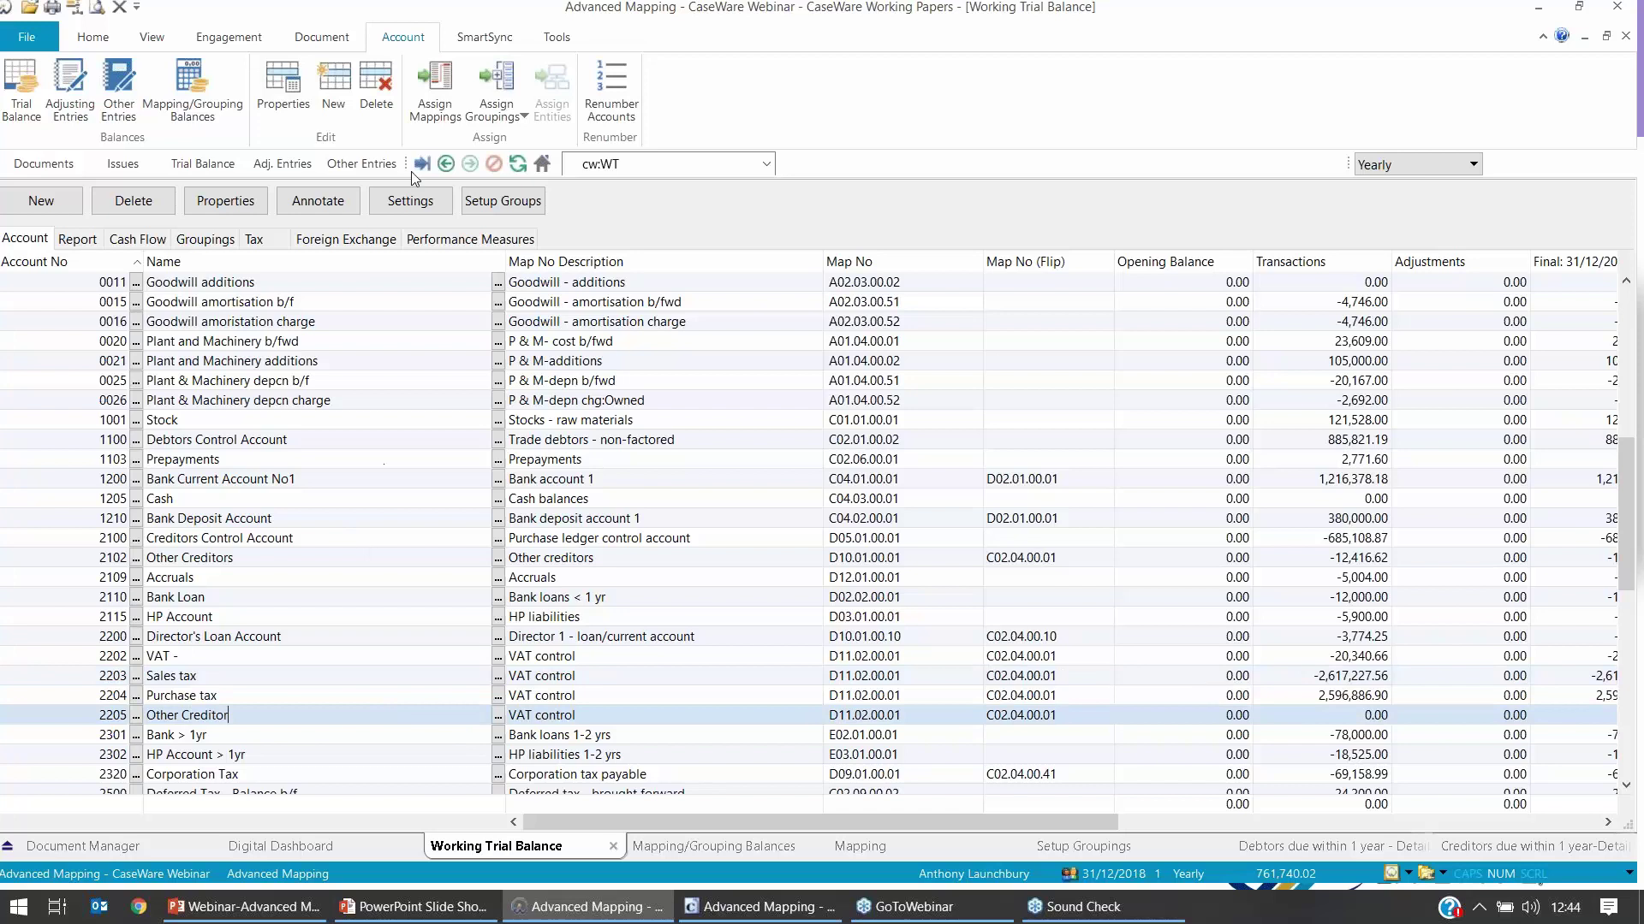
# Step: Unmap account 2205 Other Creditor from D11.02.00.01 VAT control in the mapping assignment
pyautogui.click(434, 94)
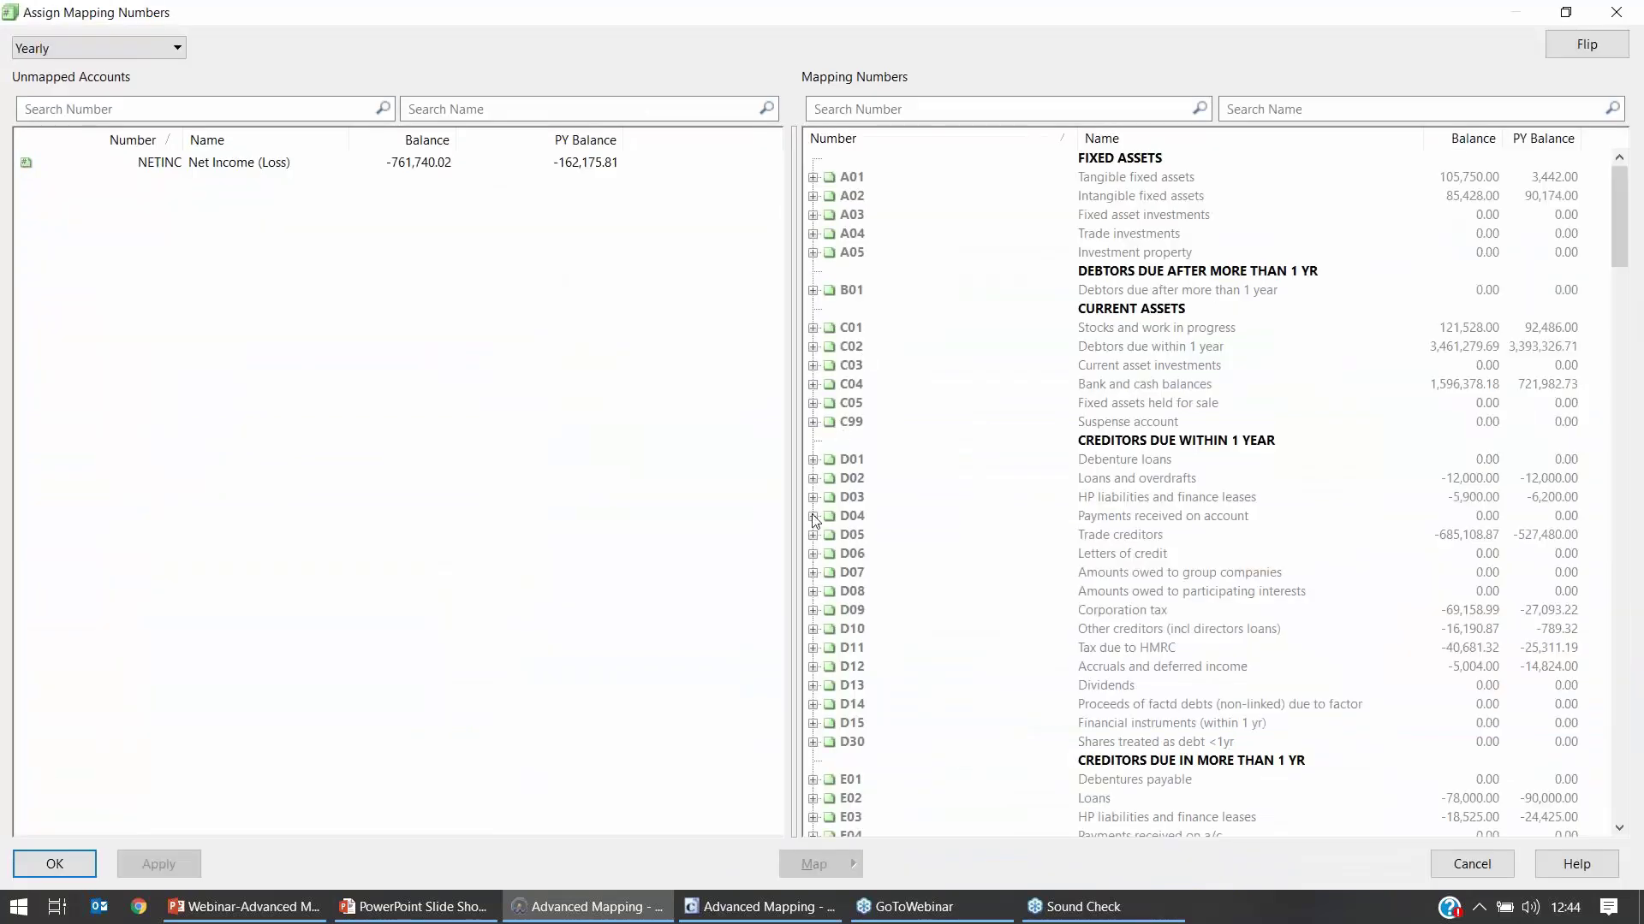
pyautogui.click(813, 631)
pyautogui.click(812, 651)
pyautogui.click(813, 667)
pyautogui.click(829, 704)
pyautogui.click(845, 723)
pyautogui.click(862, 742)
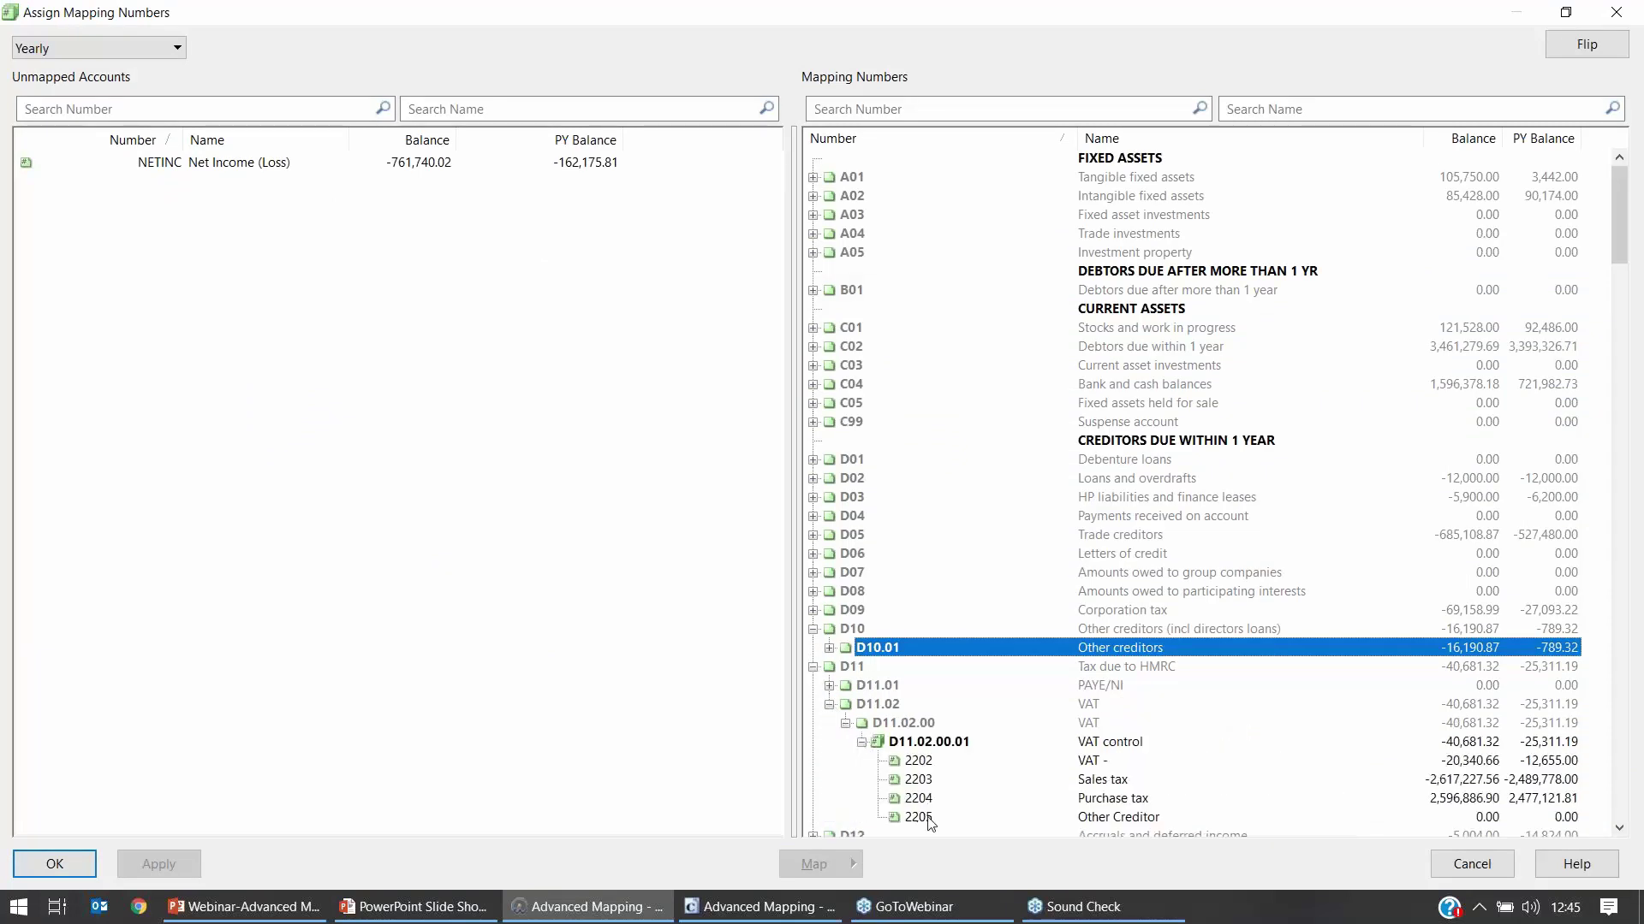
pyautogui.click(928, 820)
pyautogui.doubleClick(925, 820)
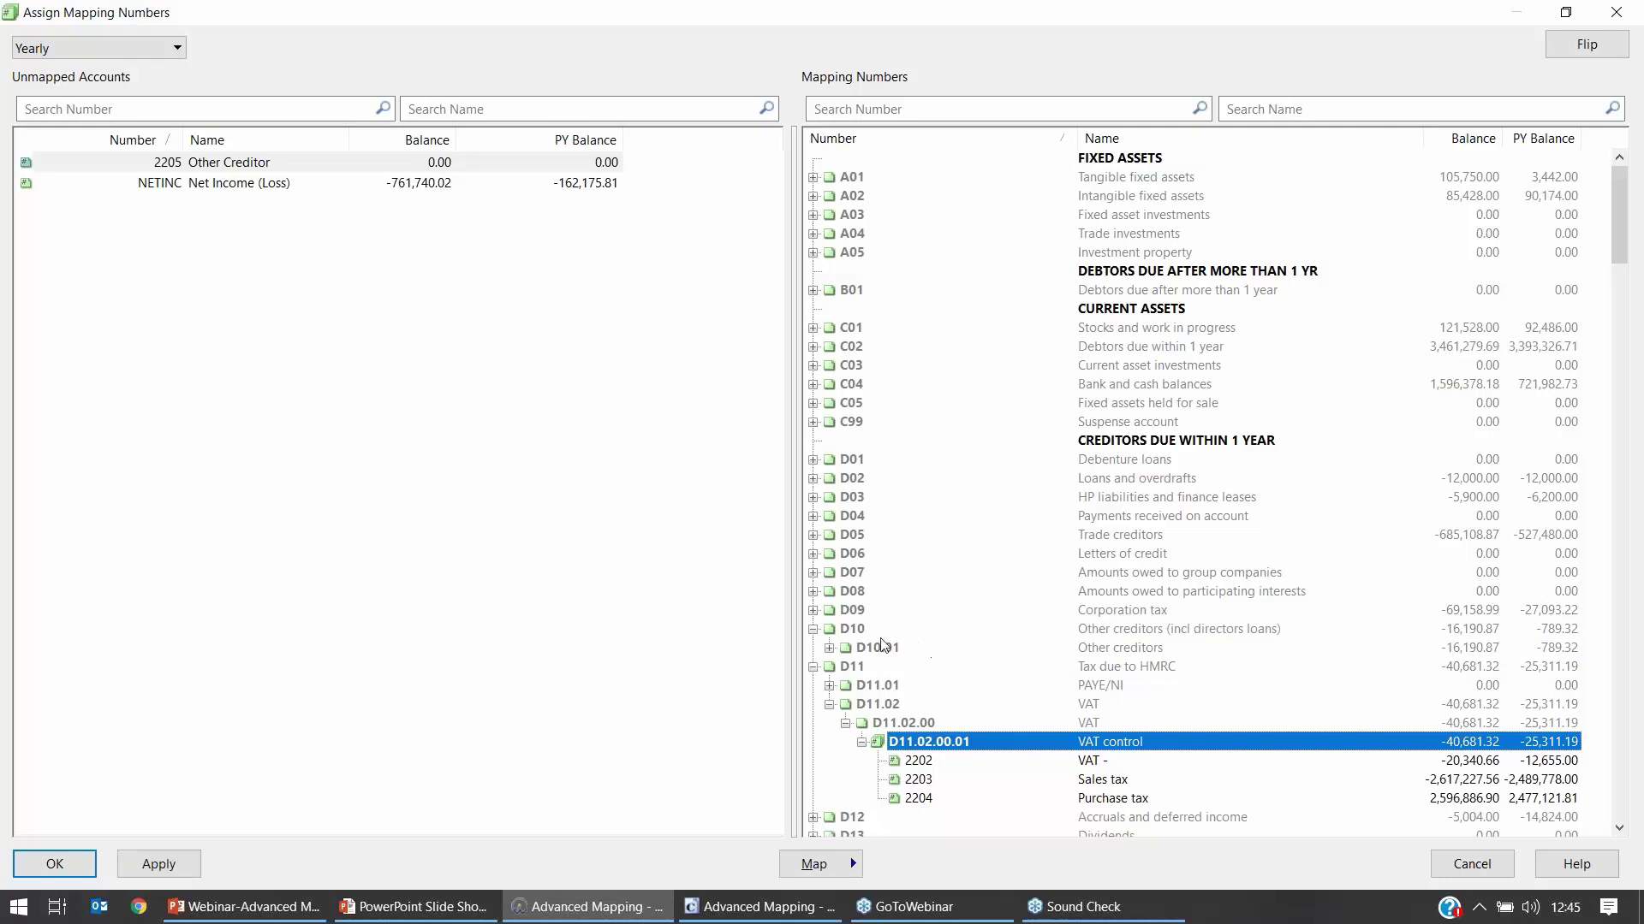
# Step: Map account 2205 Other Creditor to D10.01.00.01 Other creditors
pyautogui.click(828, 648)
pyautogui.click(845, 667)
pyautogui.scroll(-1, 998, 723)
pyautogui.click(946, 479)
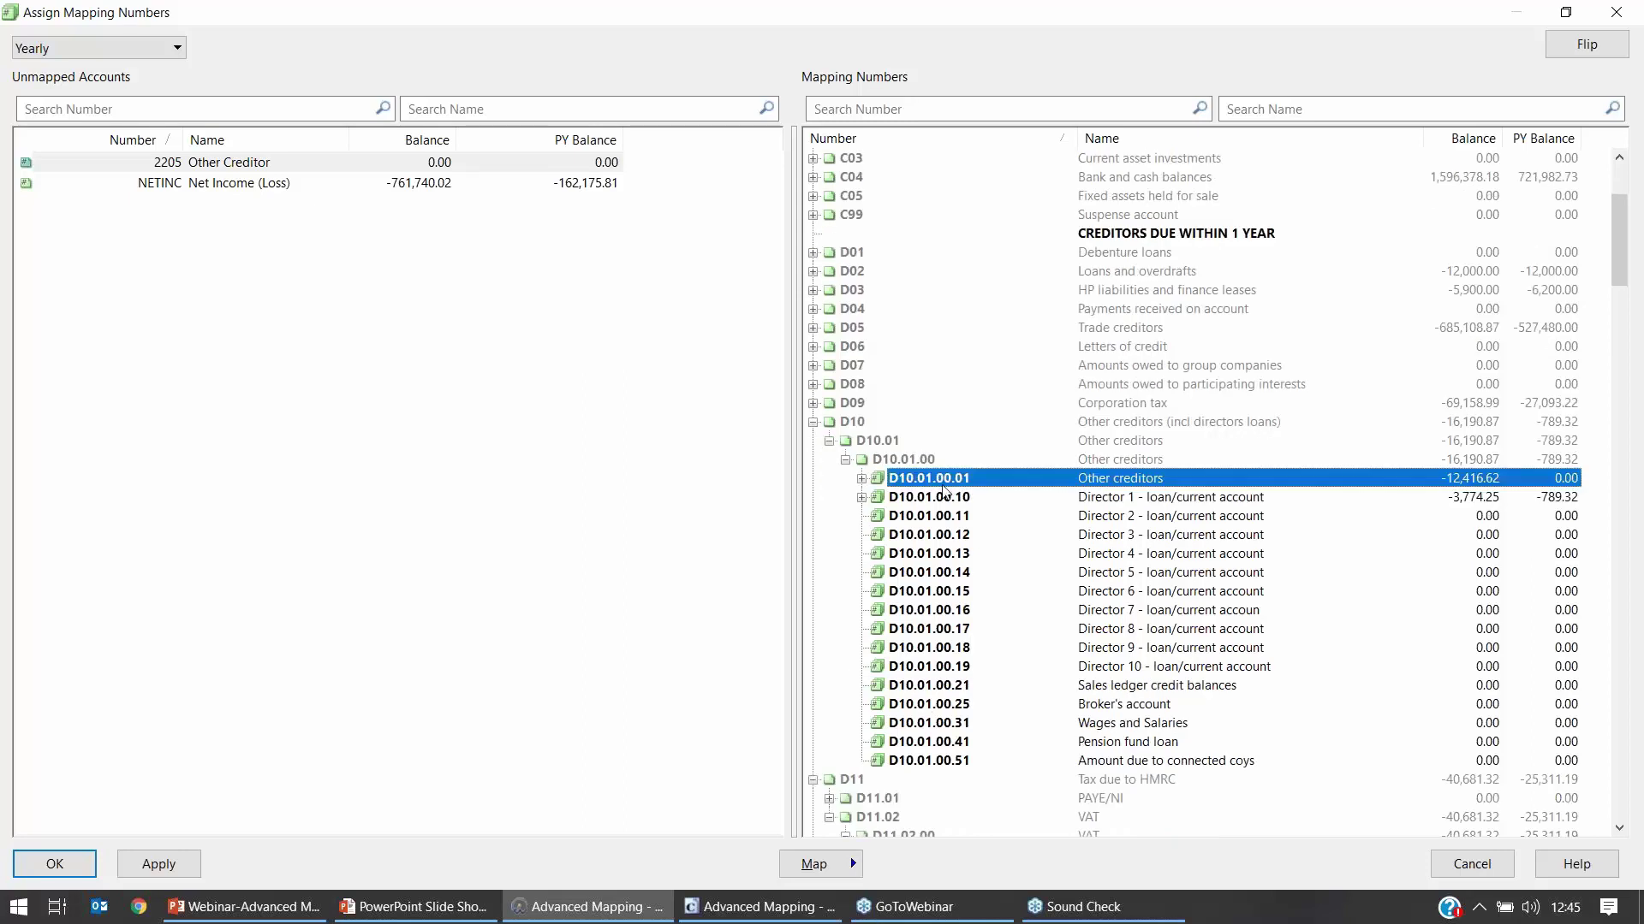
pyautogui.doubleClick(916, 488)
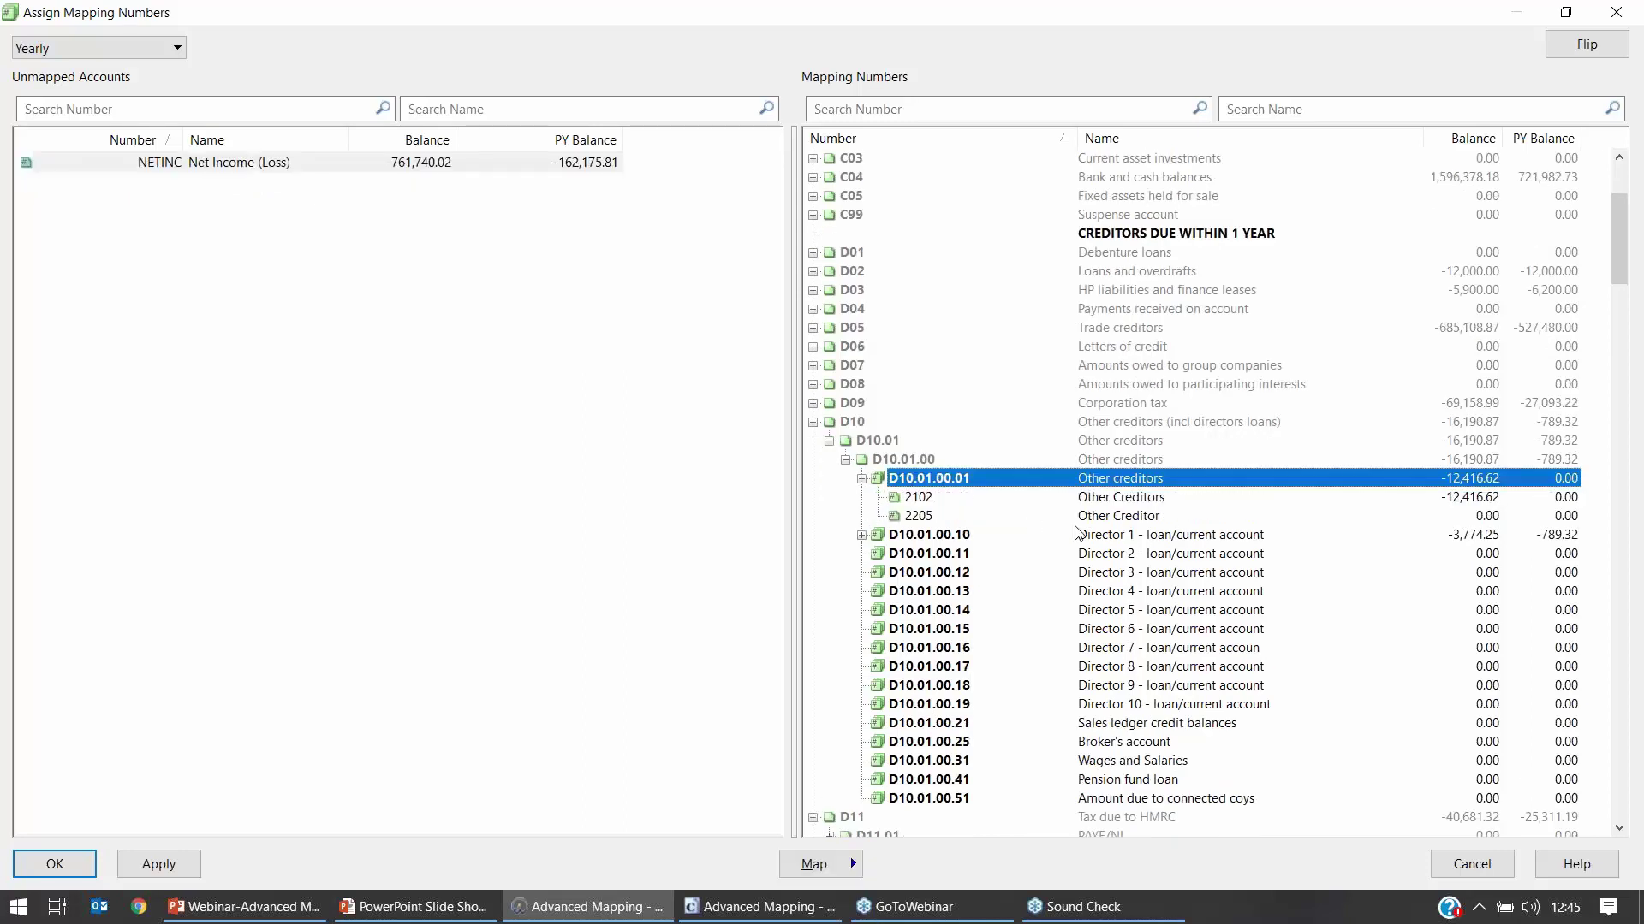
# Step: Check the flip settings in the properties of mapping D10.01.00.01, and apply the mapping assignments
pyautogui.rightClick(1010, 486)
pyautogui.click(1036, 489)
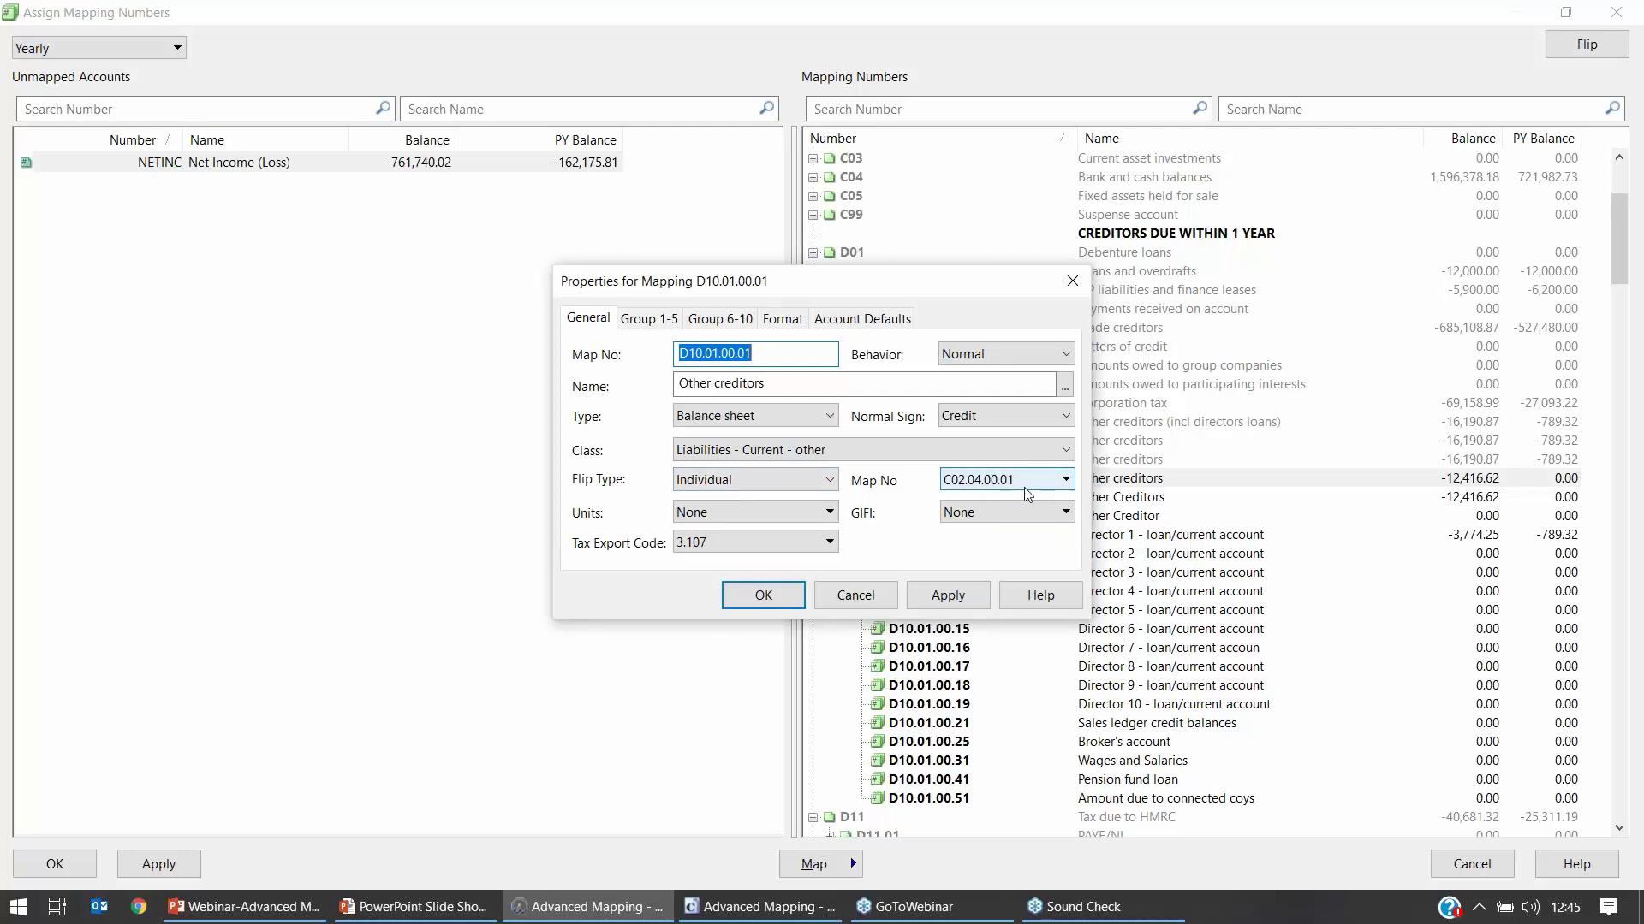
pyautogui.click(796, 596)
pyautogui.click(169, 871)
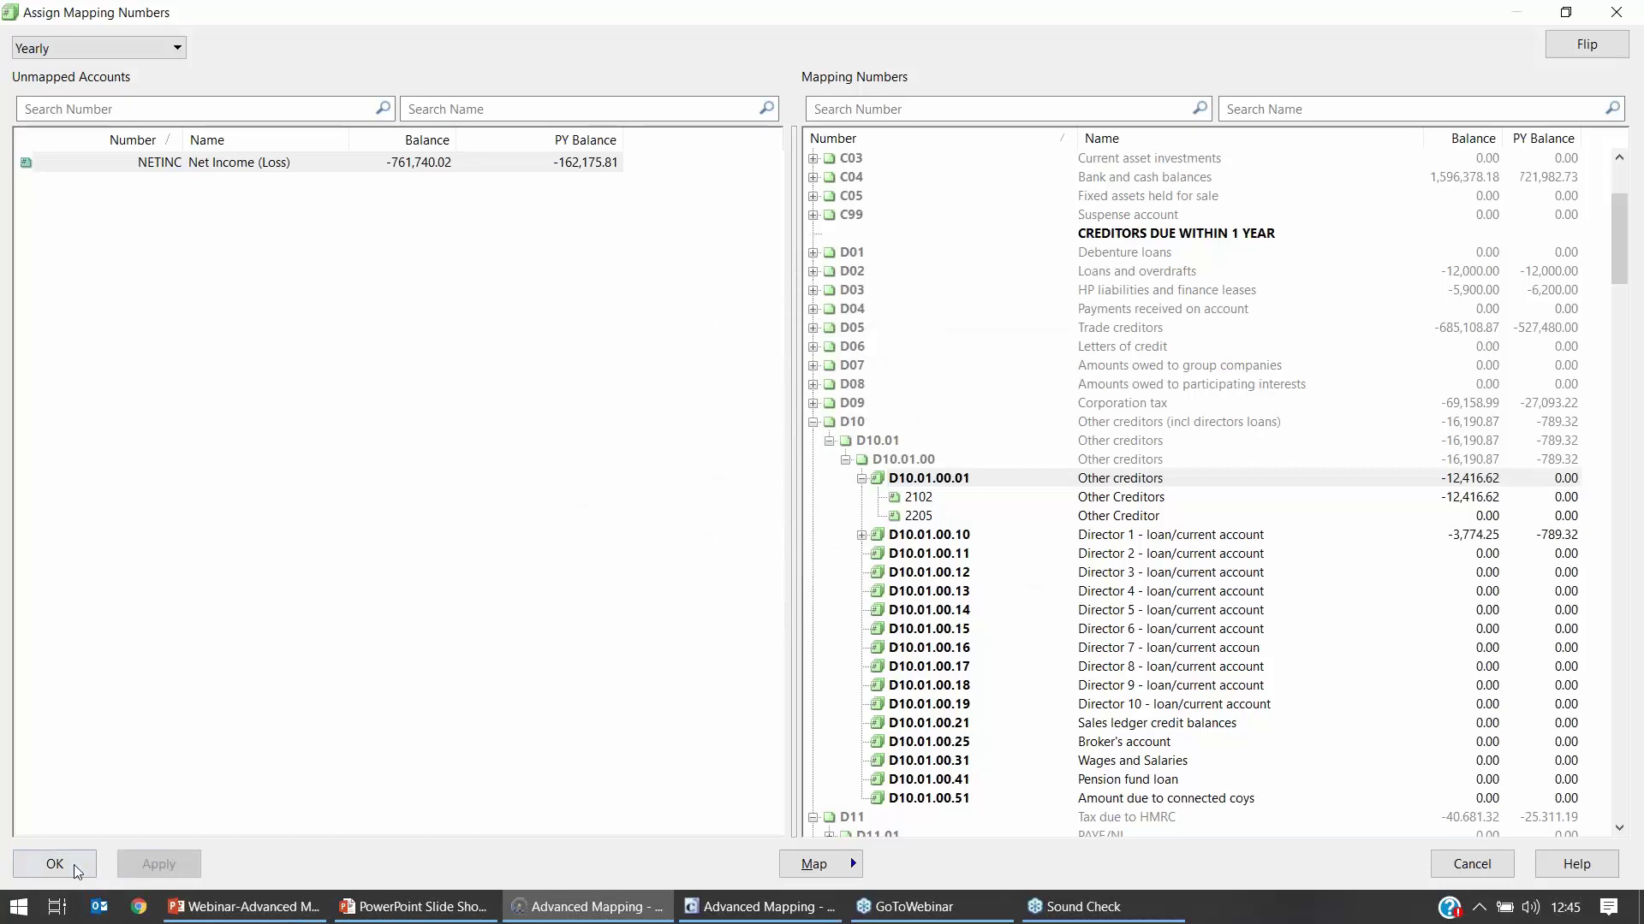
pyautogui.click(70, 865)
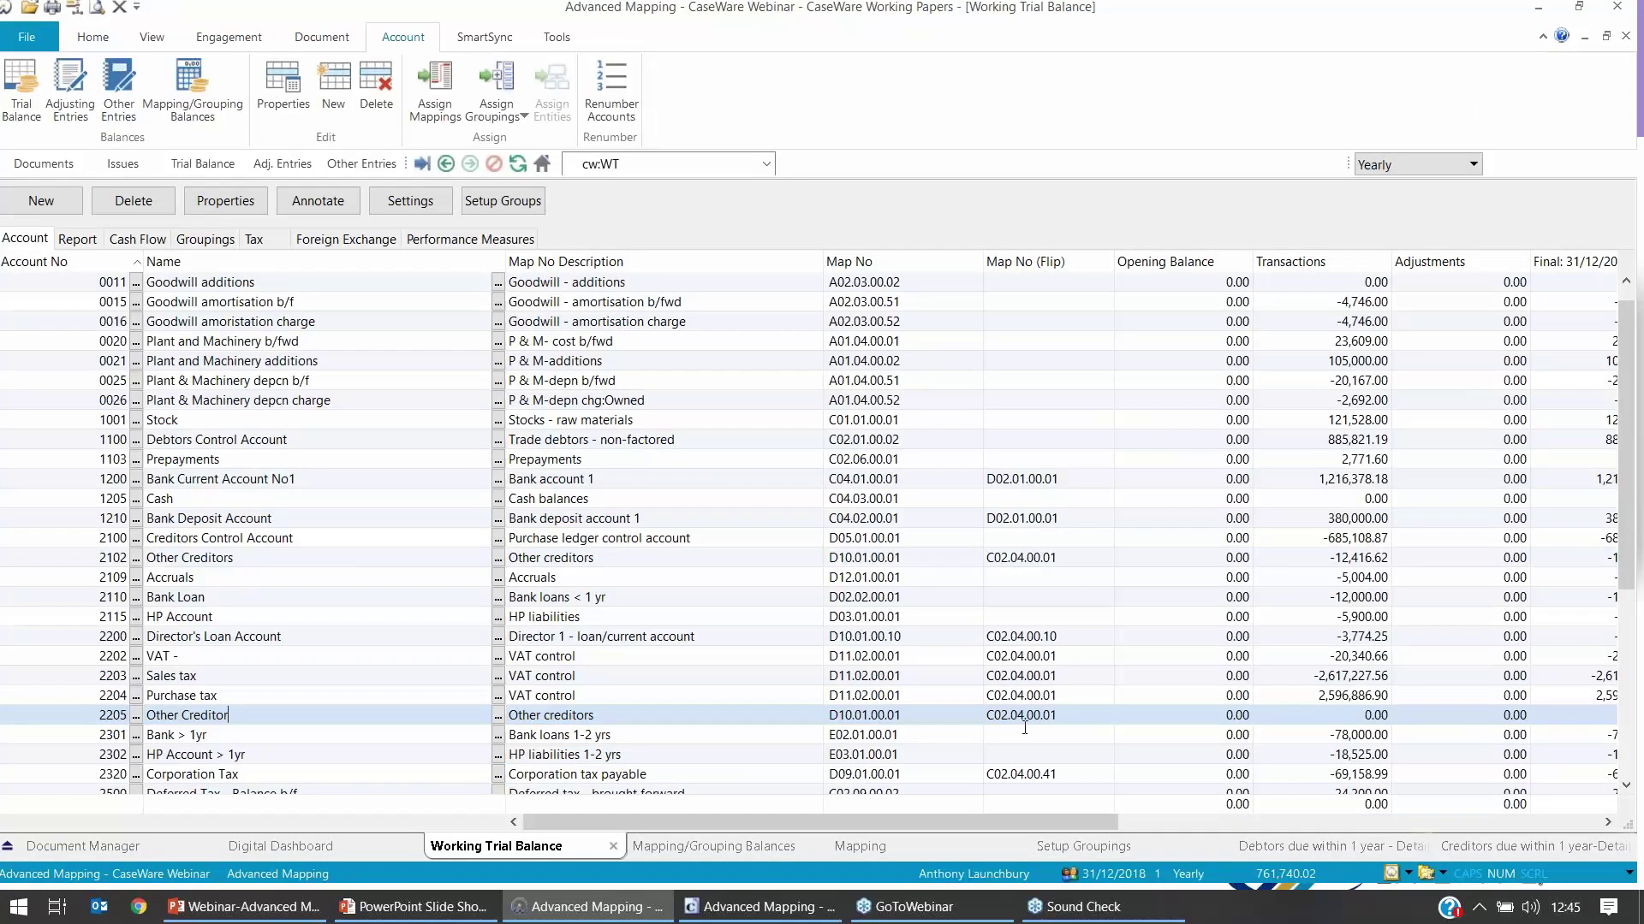
# Step: Look at the available flip map numbers for account 2205 without changing them, and highlight its map and flip numbers
pyautogui.click(1107, 715)
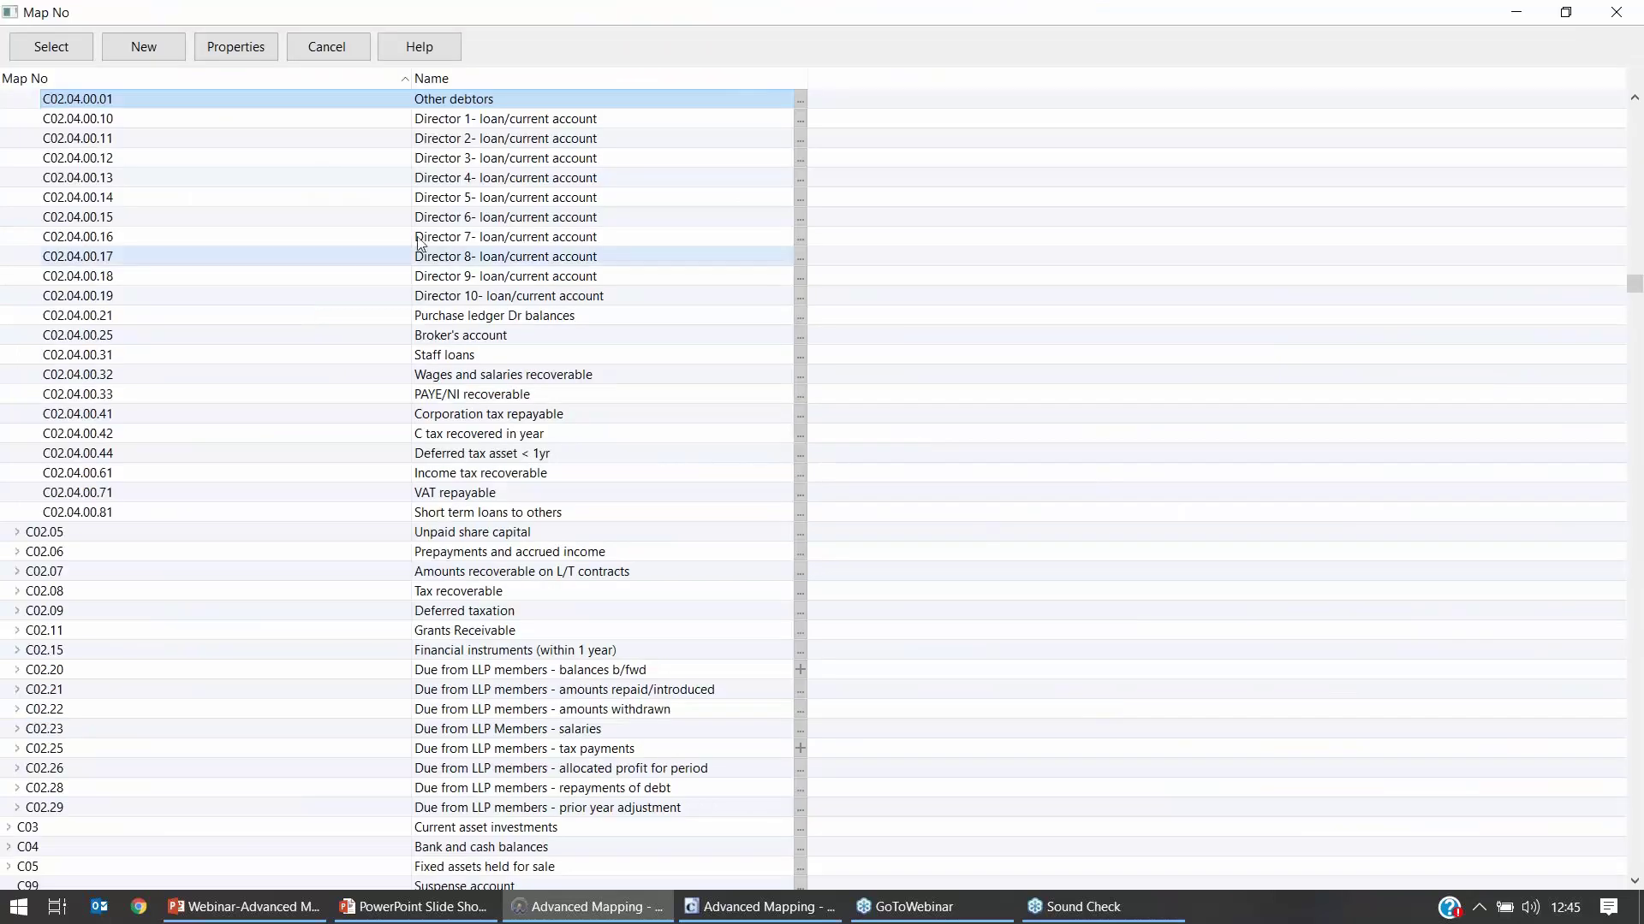
pyautogui.click(1614, 19)
pyautogui.click(861, 715)
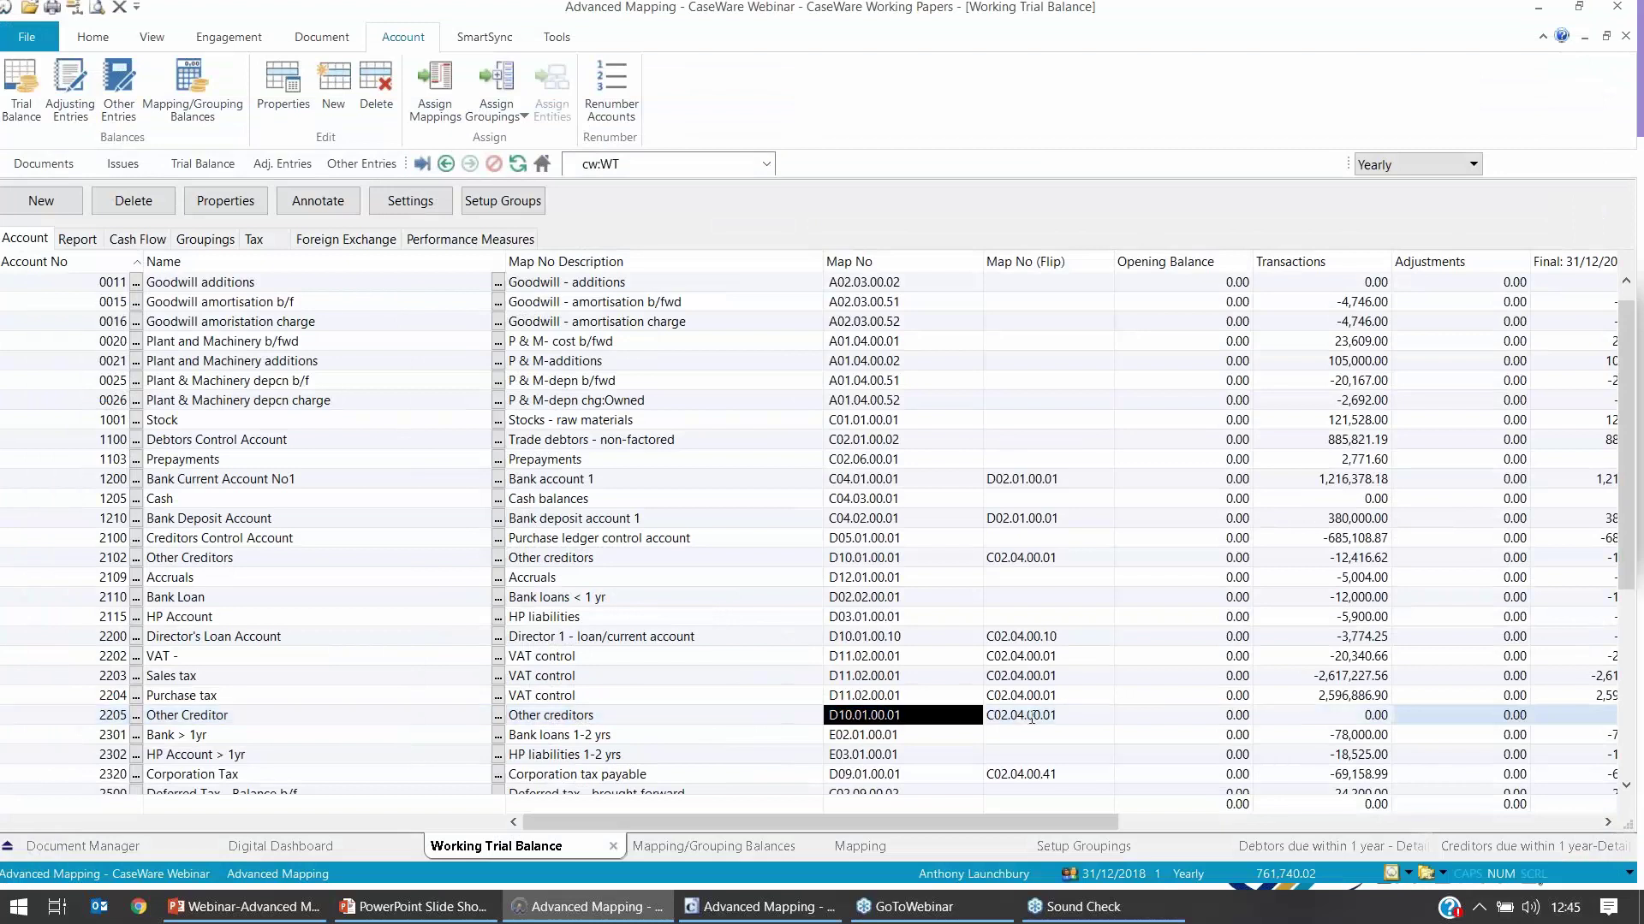
pyautogui.moveTo(1074, 713); pyautogui.dragTo(833, 713)
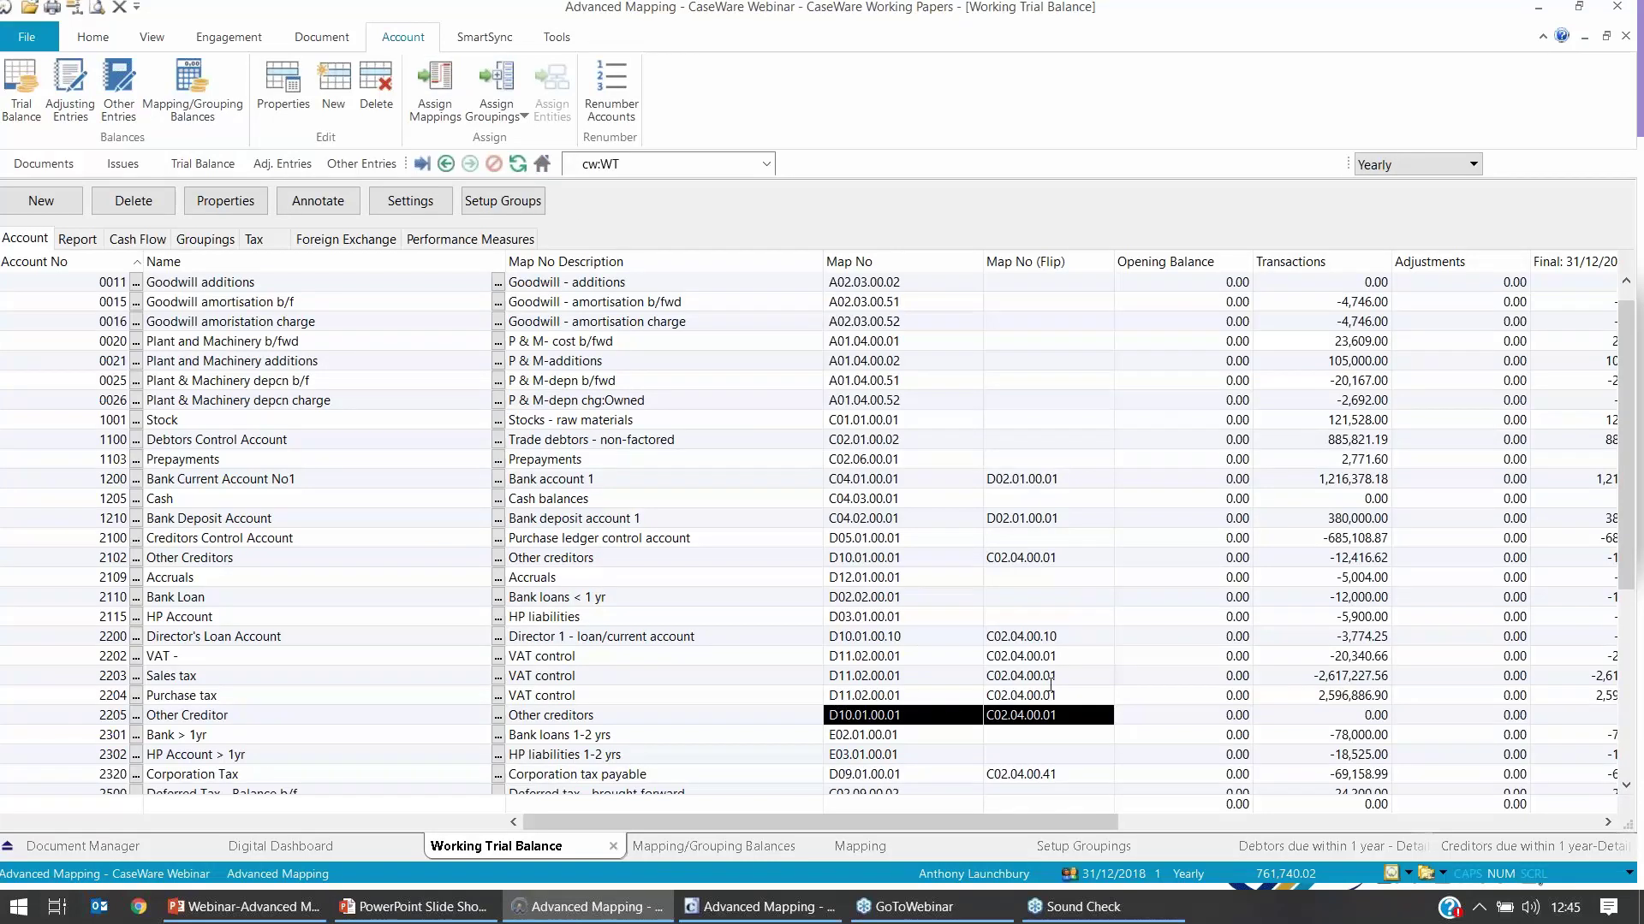
# Step: Clear both the LS(Mercia) grouping and its flip grouping for account 2205 Other Creditor in the trial balance groupings
pyautogui.click(222, 243)
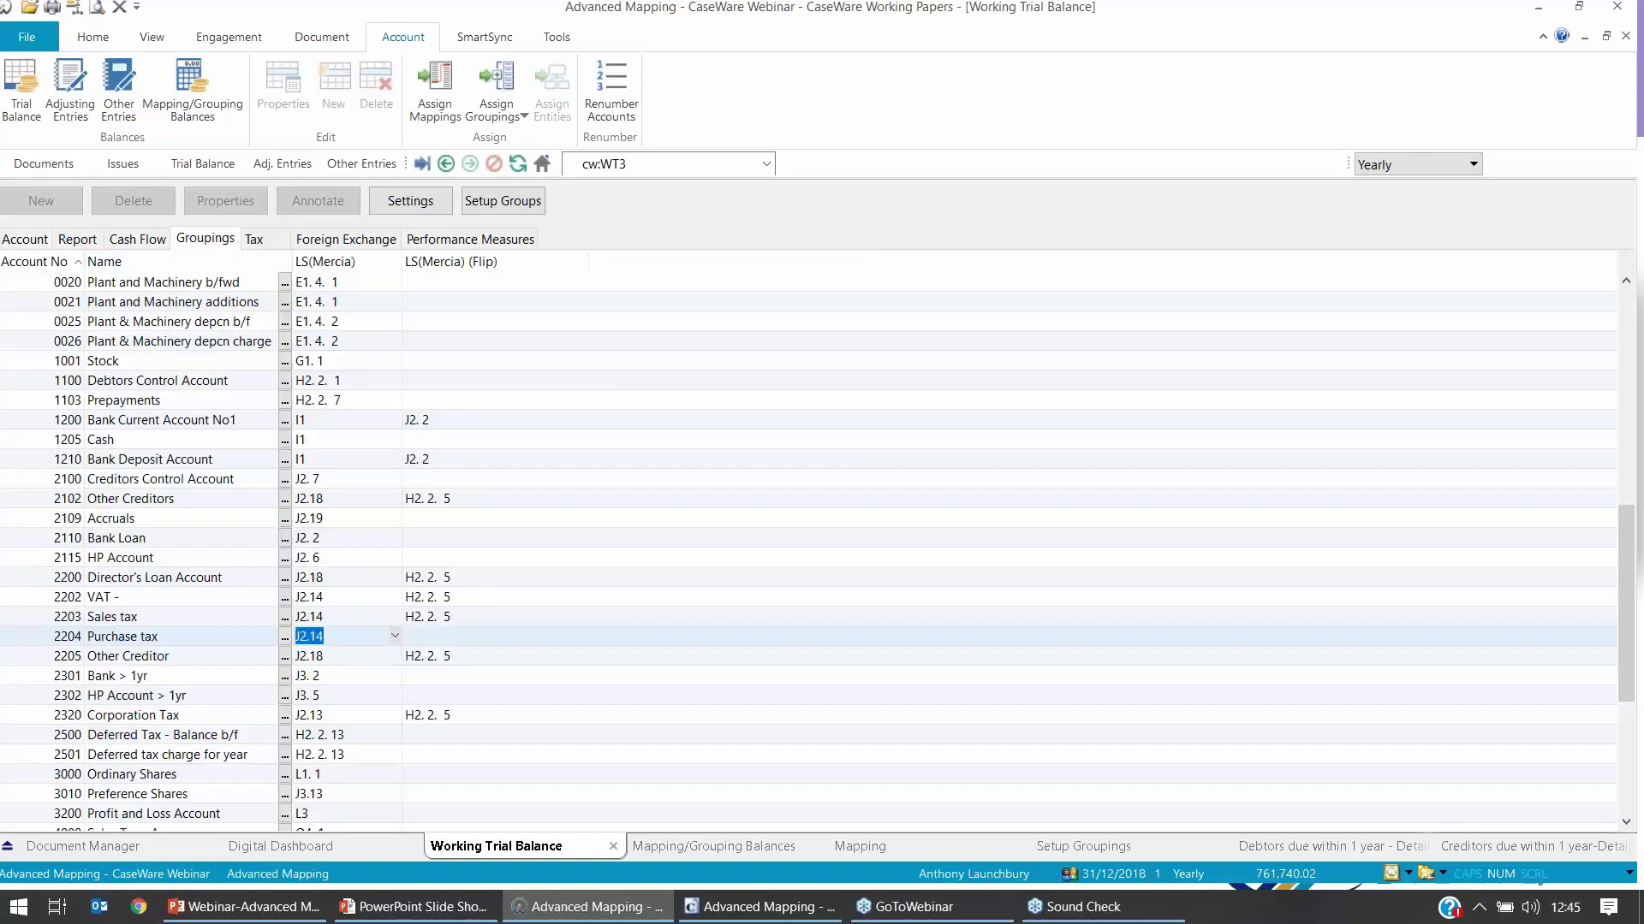
pyautogui.click(428, 656)
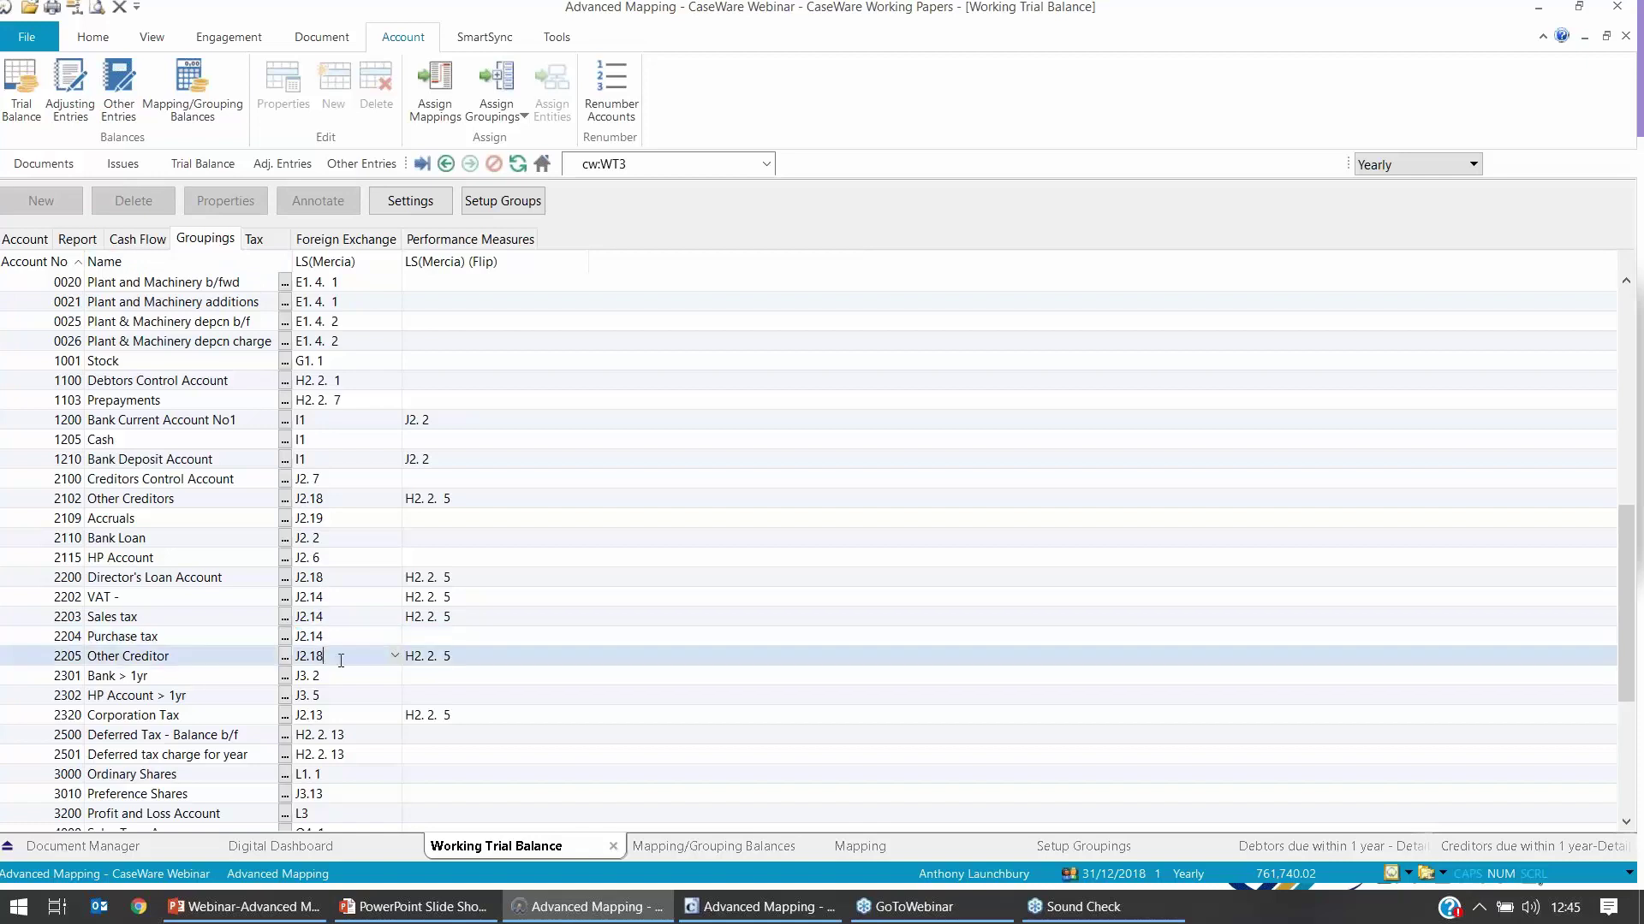
pyautogui.moveTo(445, 656); pyautogui.dragTo(306, 658)
pyautogui.press('Delete')
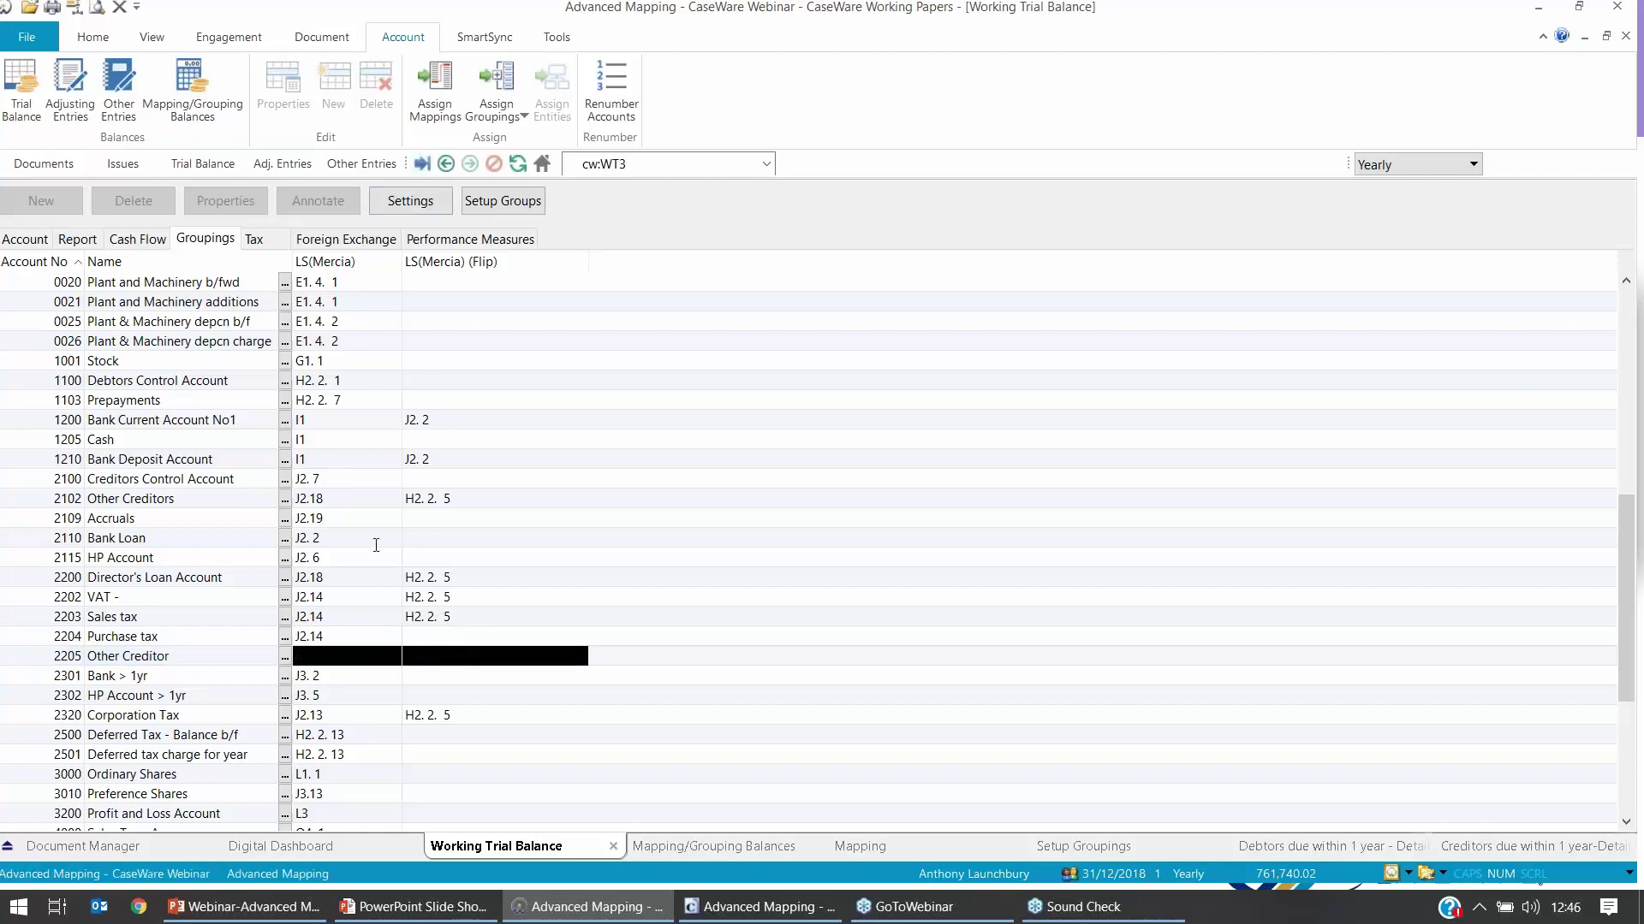
# Step: Open the mapping number assignment for the trial balance accounts
pyautogui.click(432, 110)
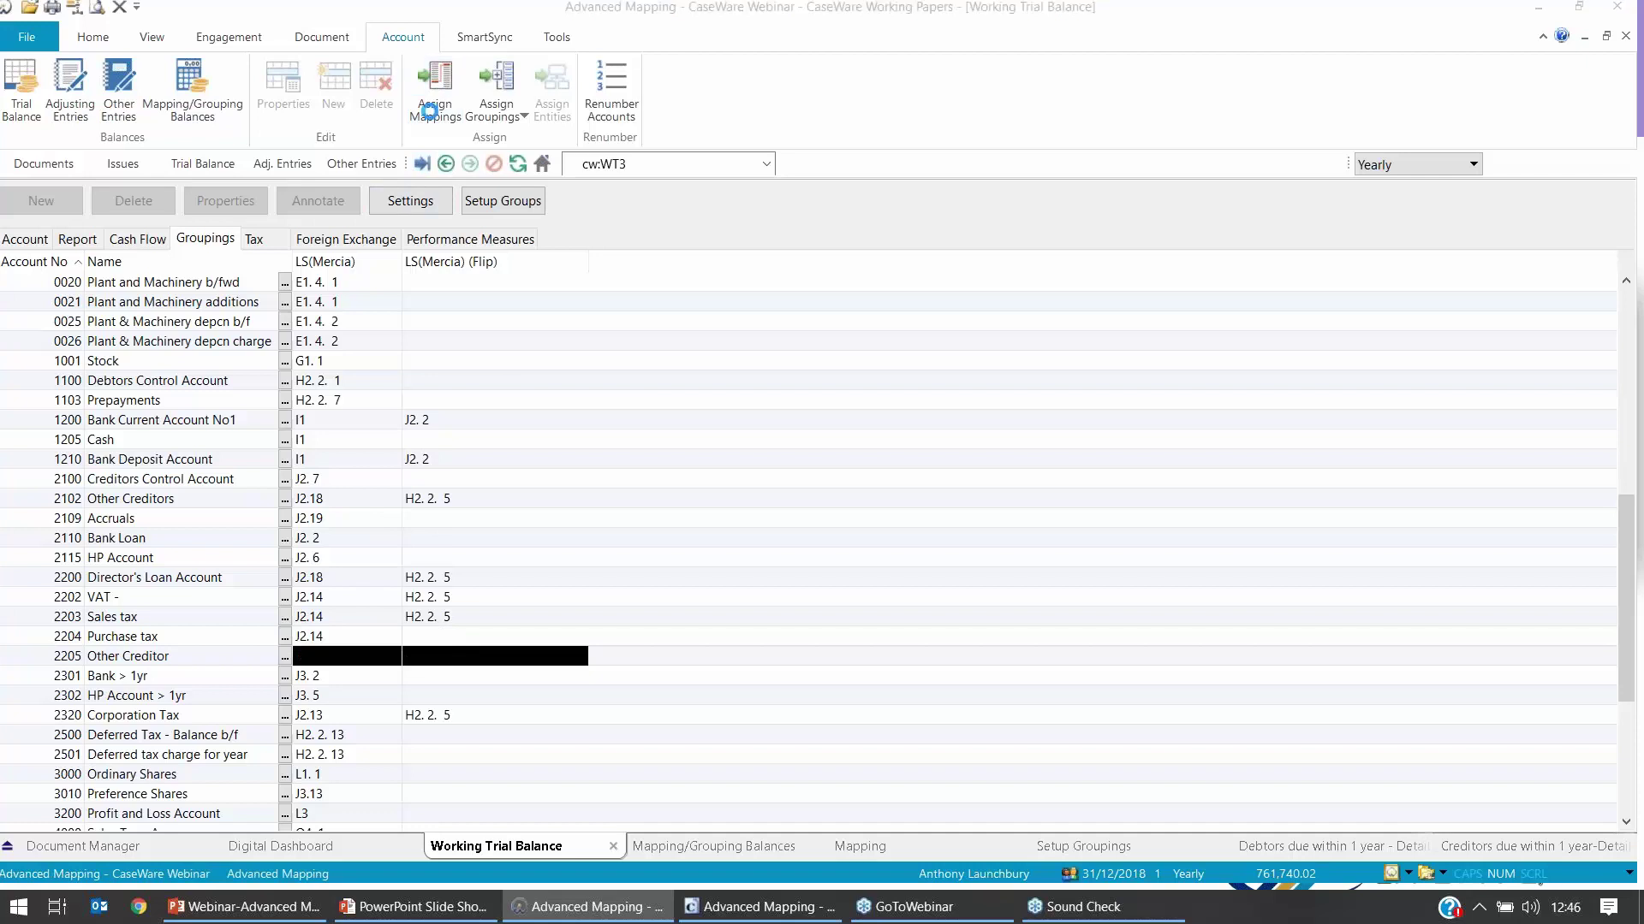